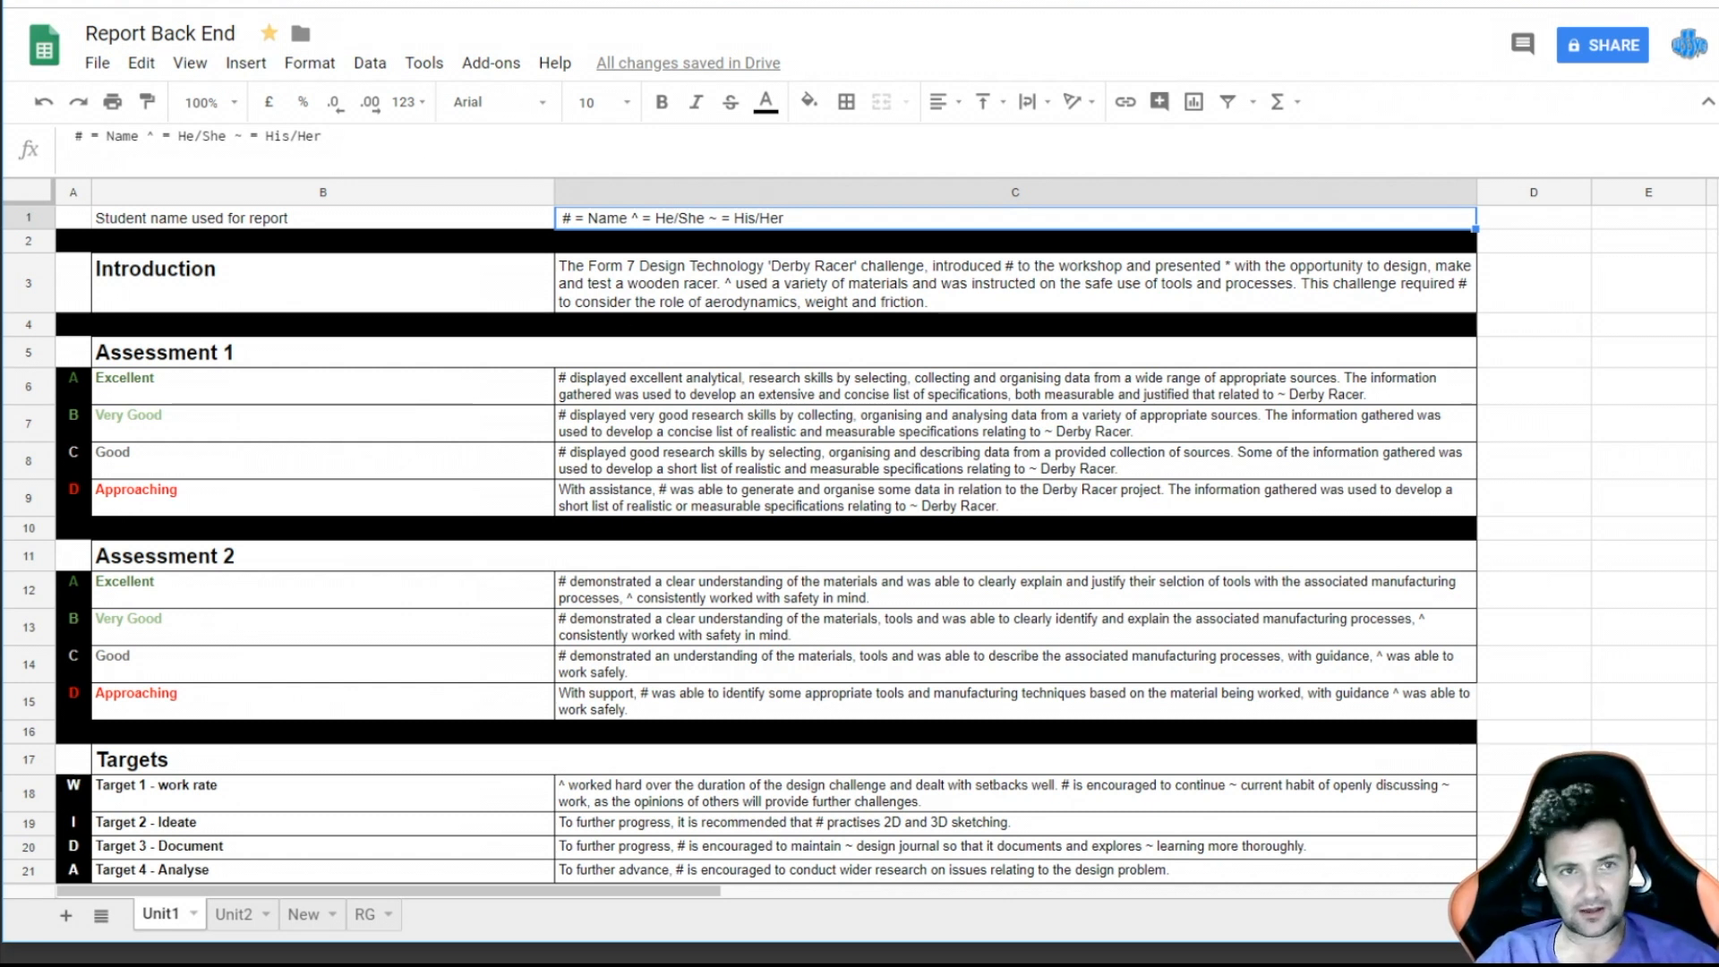
- Examine the RG sheet's comment-building columns, the Unit1 and New comment banks, and the Report Comment column in Report Front End
{"action": "left_click", "coordinate": [364, 913]}
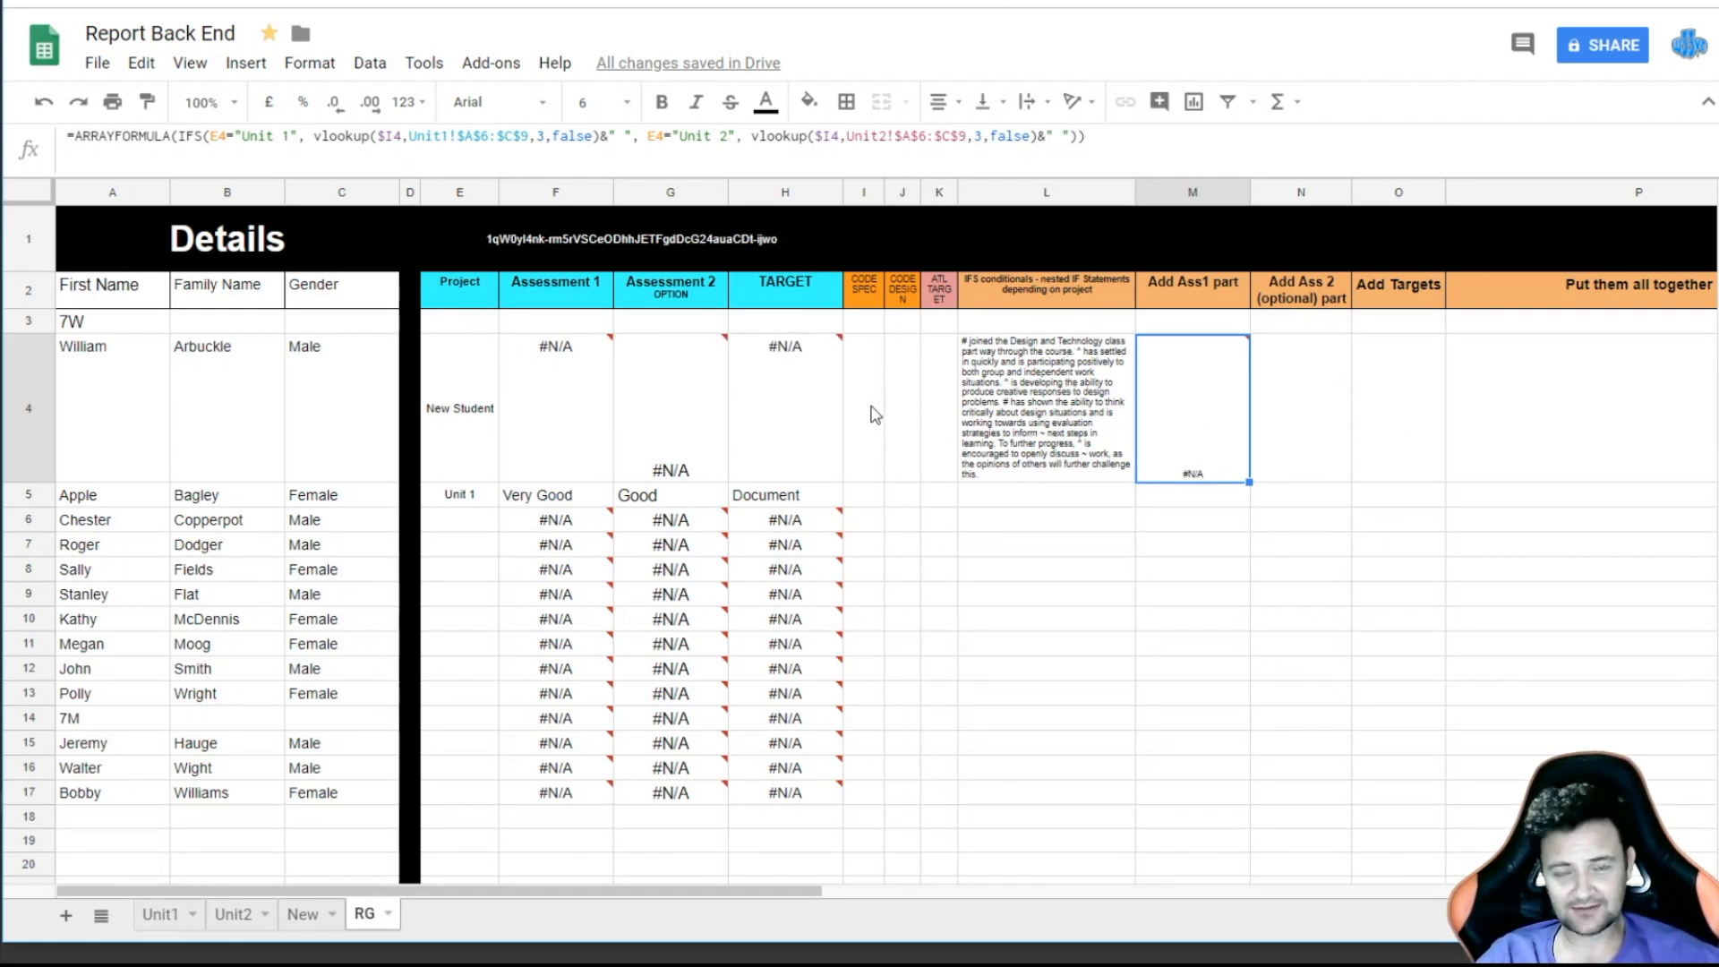
{"action": "left_click", "coordinate": [161, 913]}
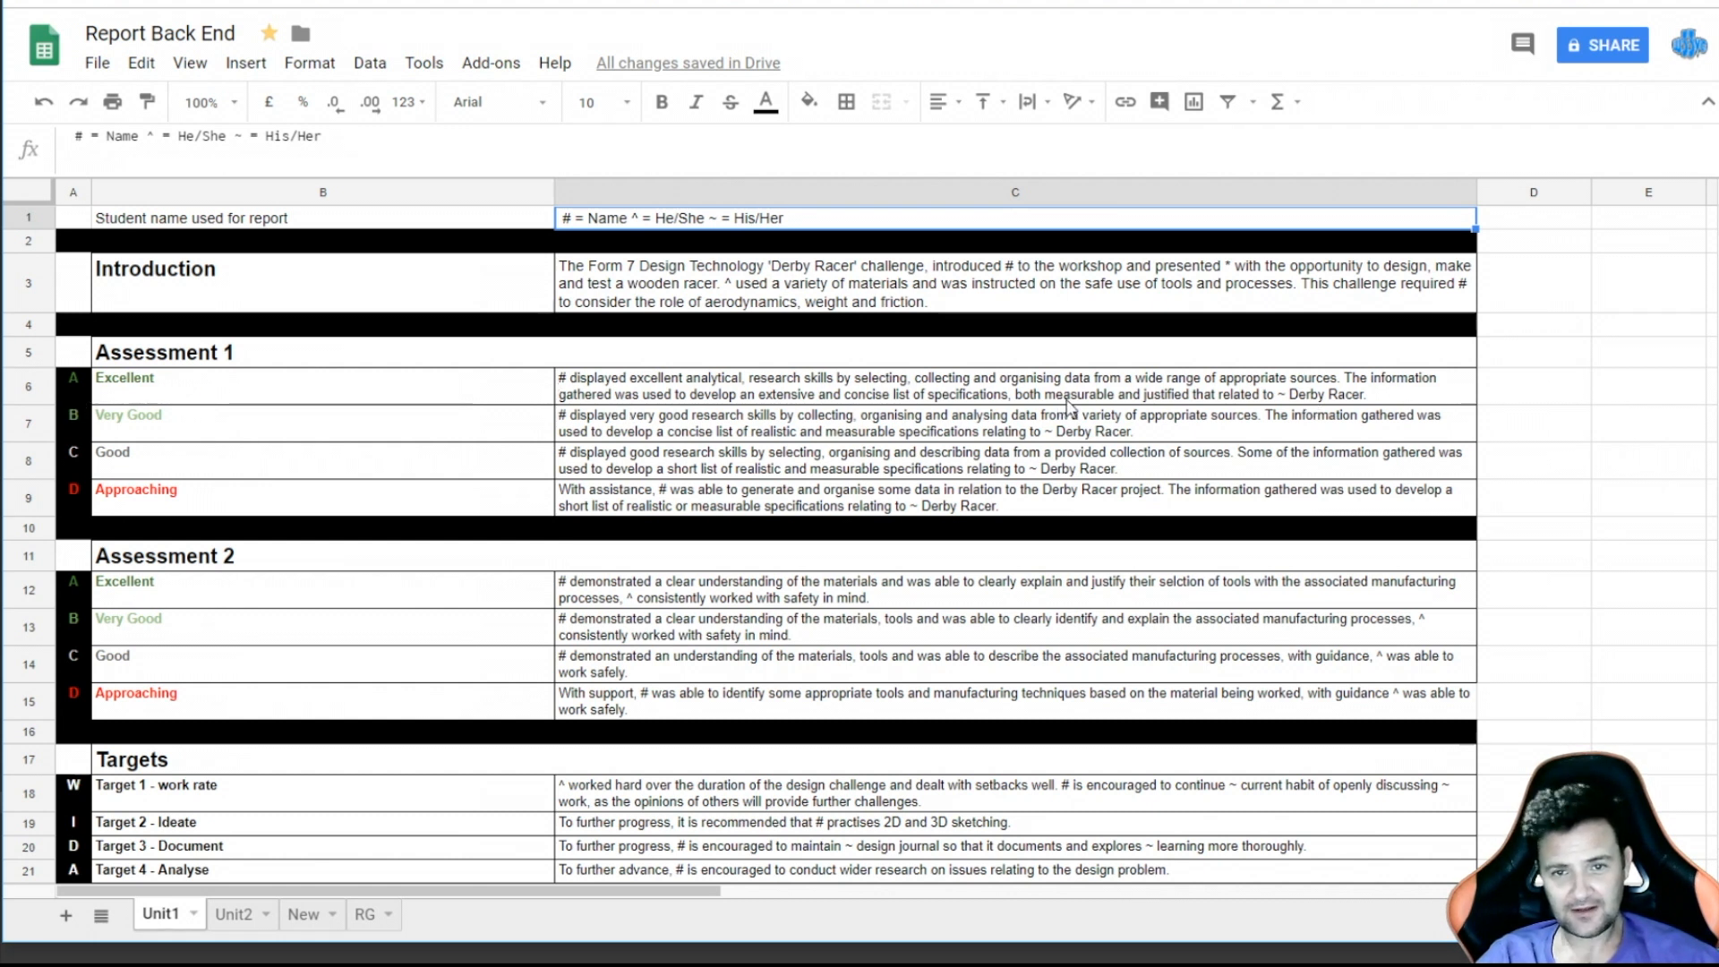
{"action": "left_click", "coordinate": [365, 913]}
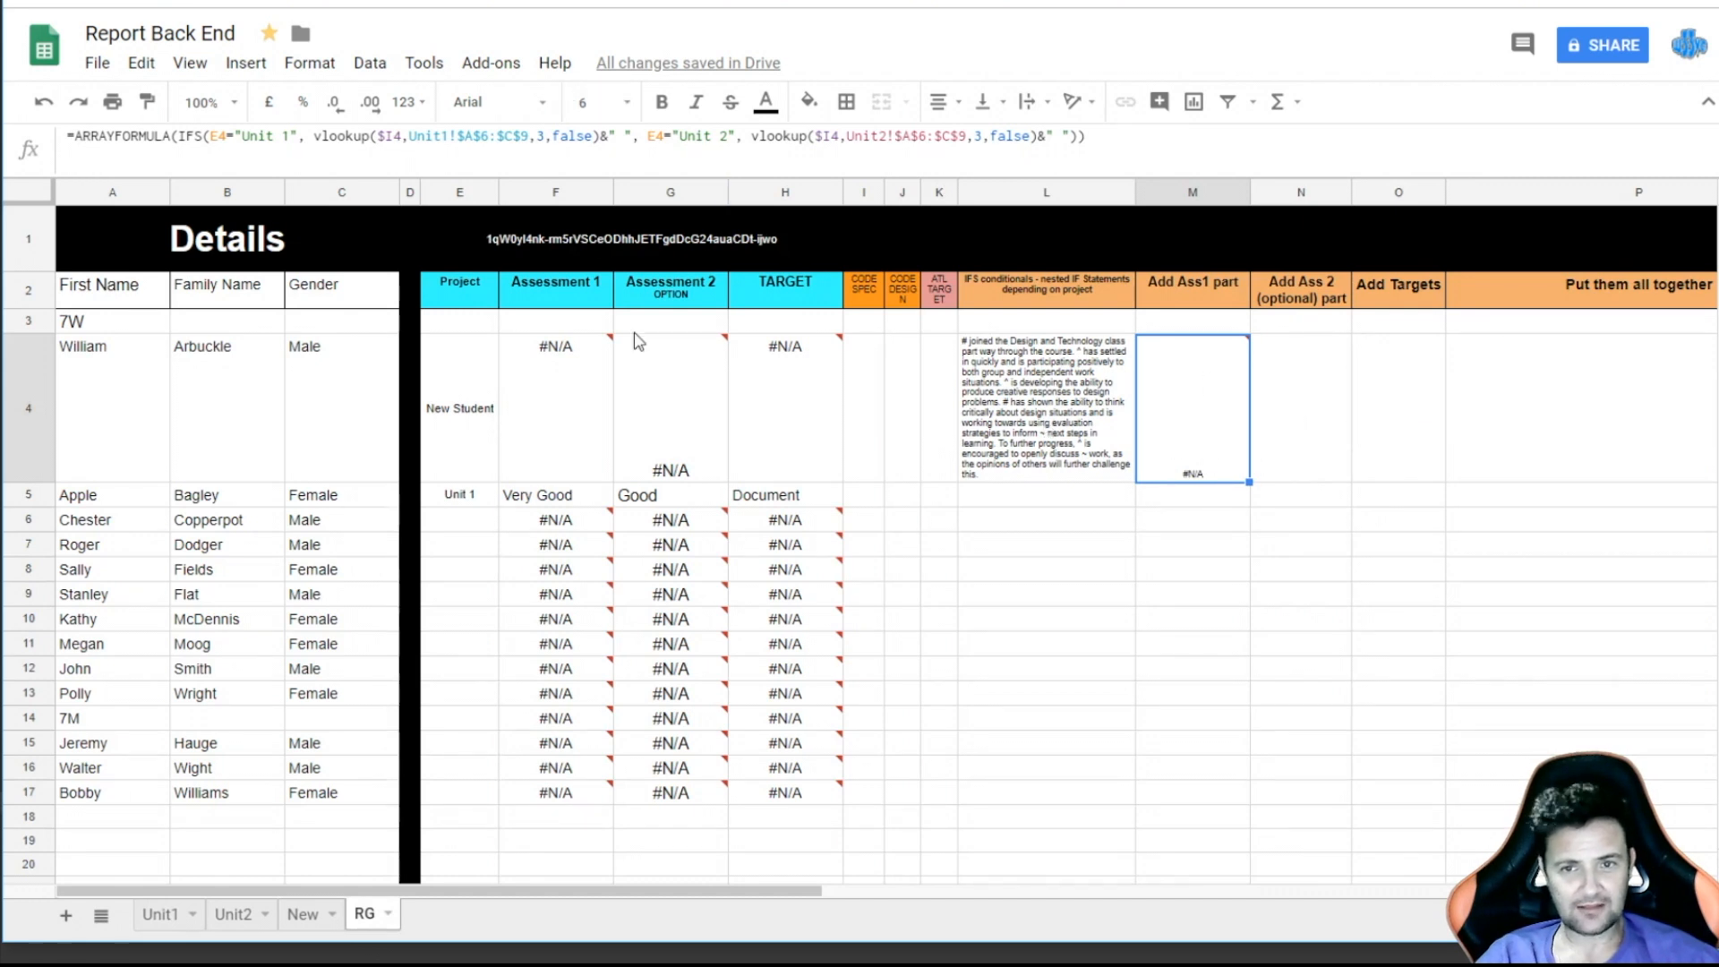
{"action": "left_click", "coordinate": [161, 913]}
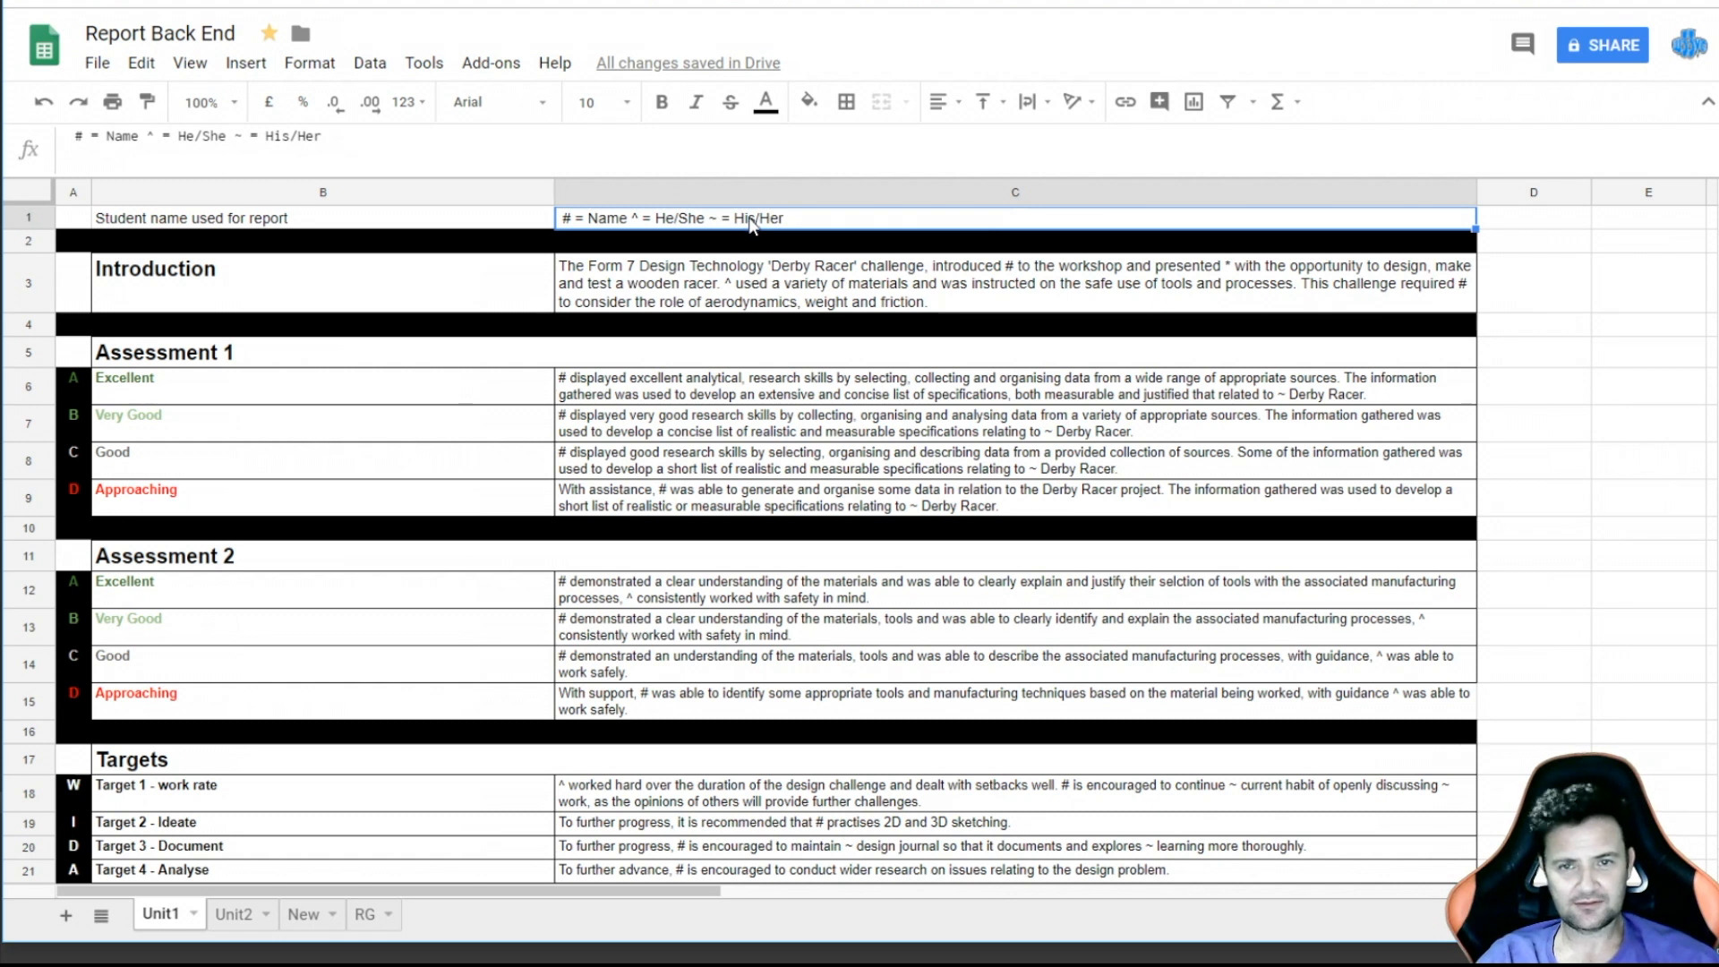
{"action": "left_click", "coordinate": [367, 915]}
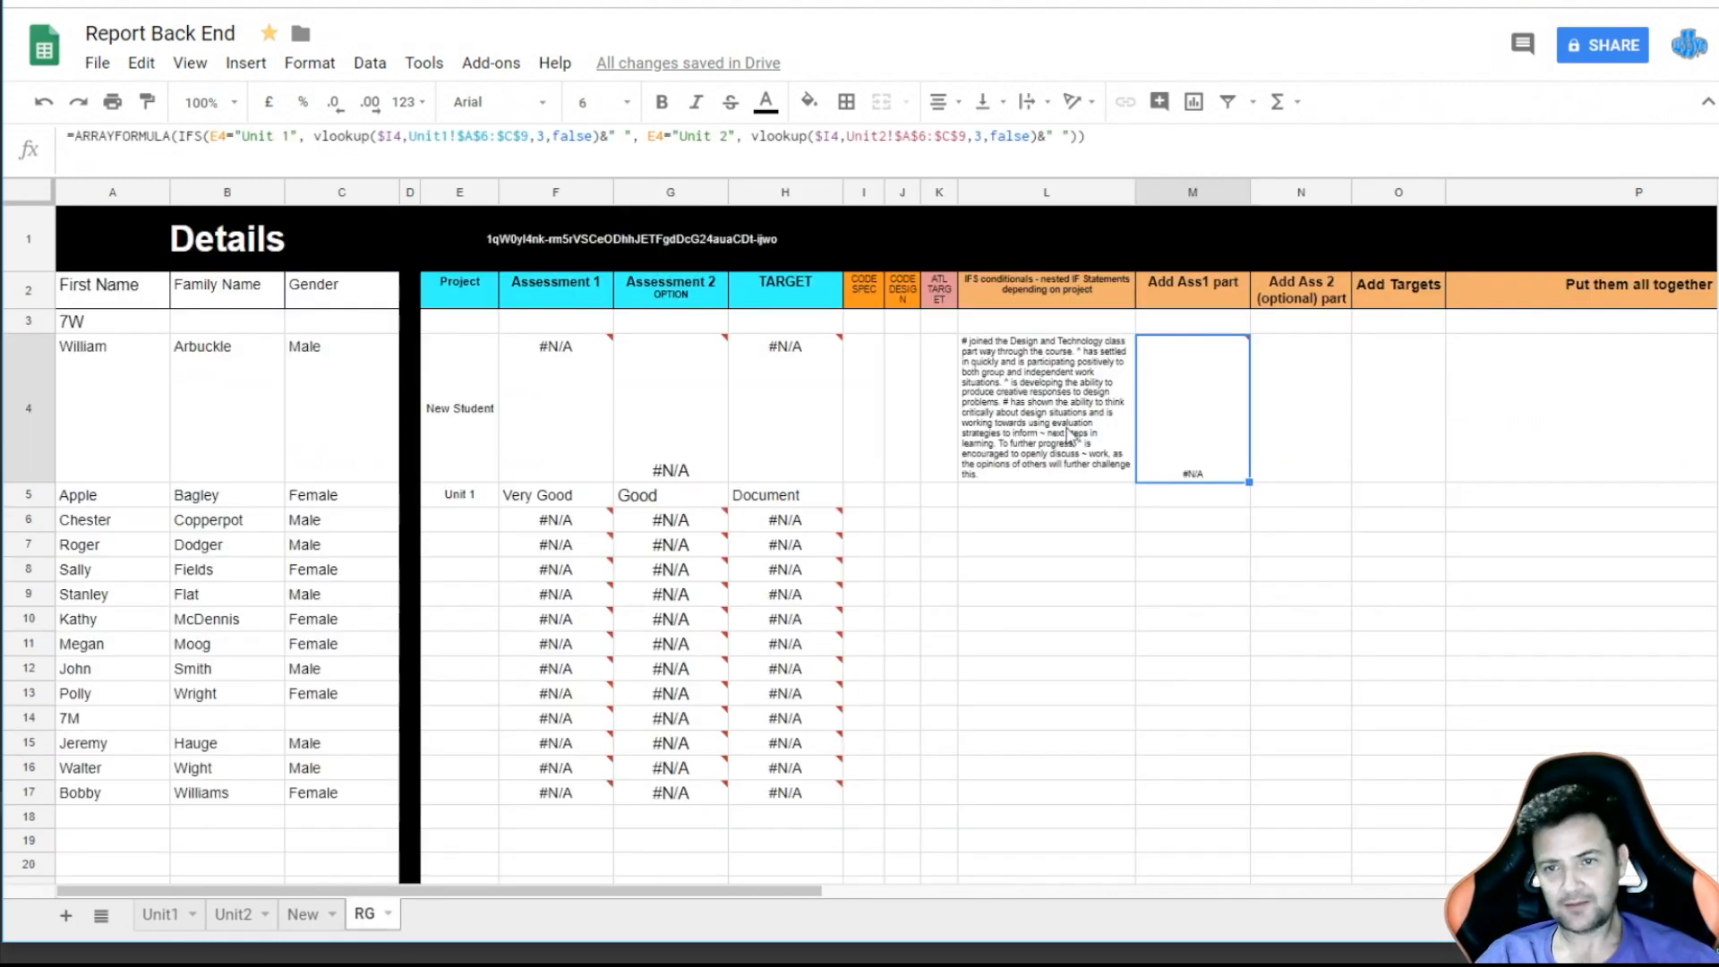
{"action": "scroll", "coordinate": [1405, 394], "scroll_direction": "right", "scroll_amount": 2}
{"action": "scroll", "coordinate": [1406, 395], "scroll_direction": "right", "scroll_amount": 10}
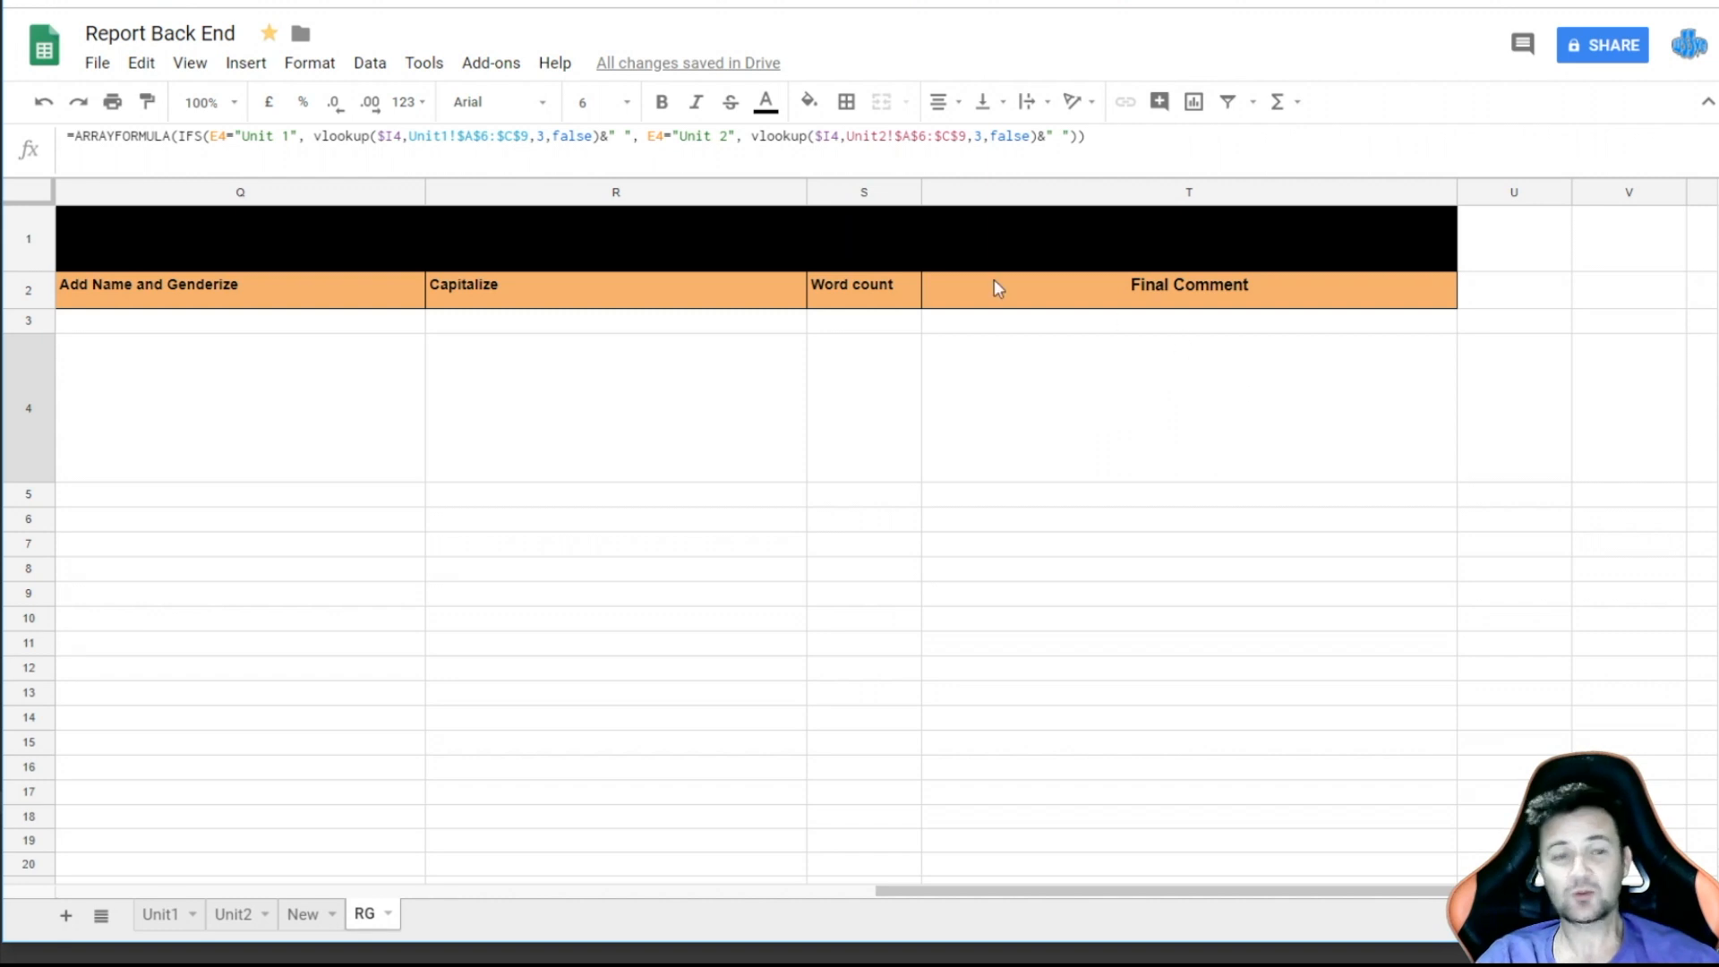
{"action": "left_click", "coordinate": [223, 2]}
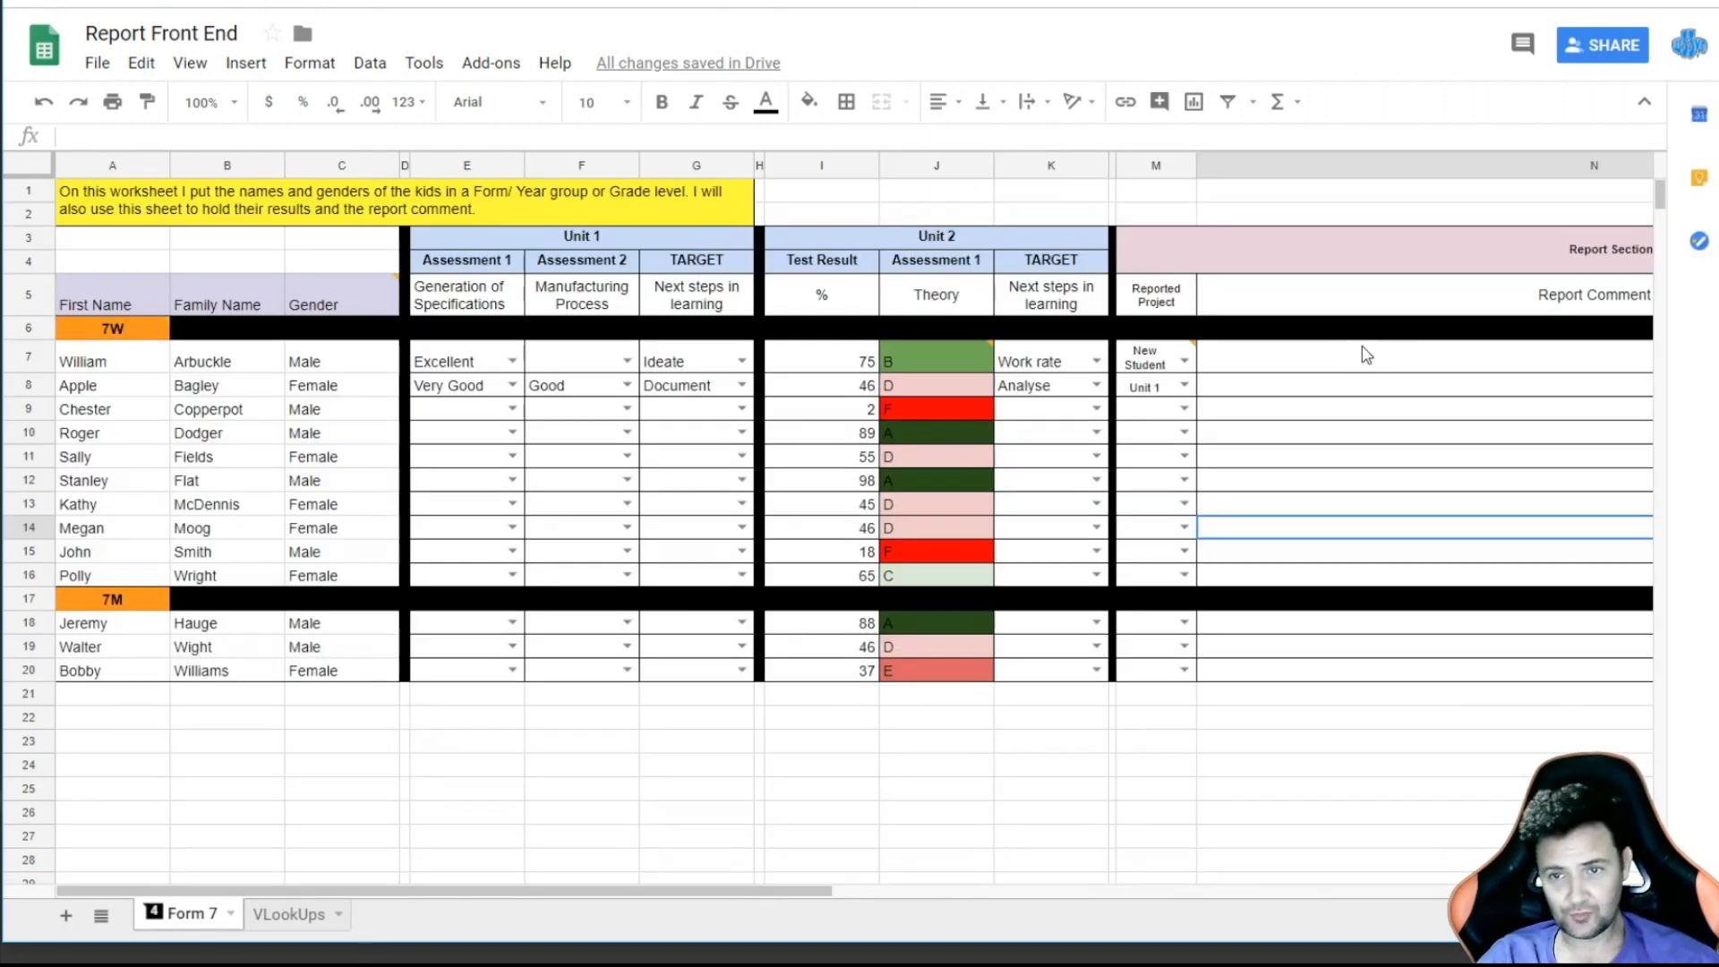
{"action": "scroll", "coordinate": [1439, 372], "scroll_direction": "right", "scroll_amount": 2}
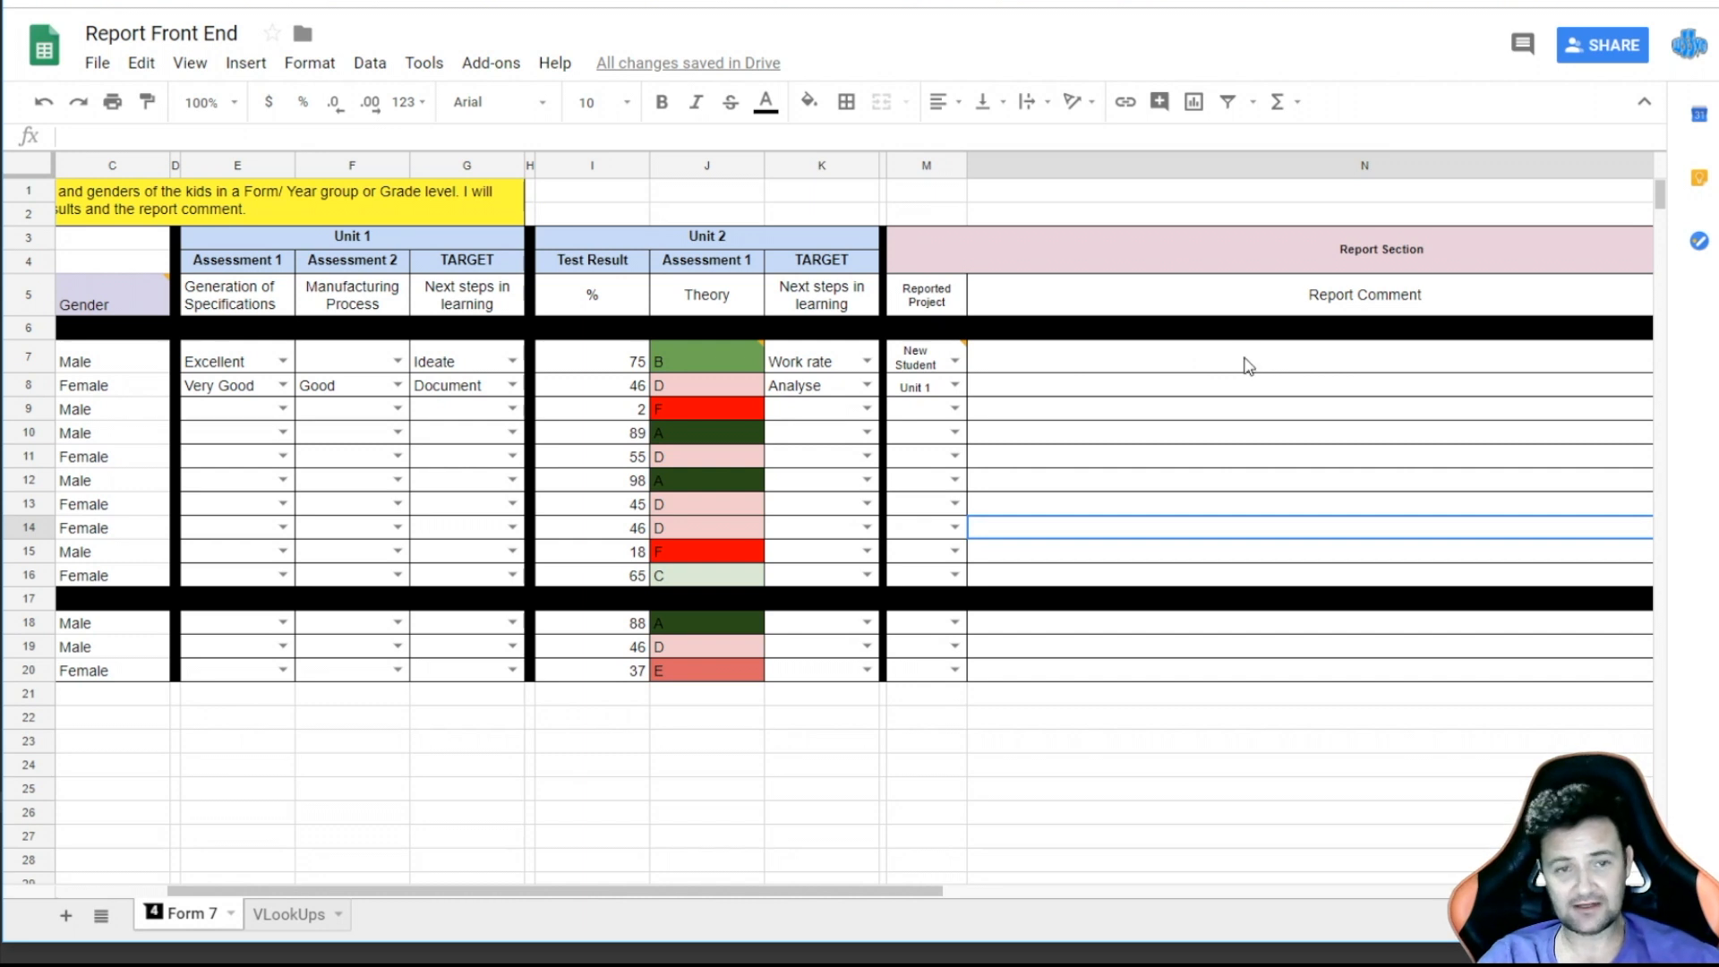
{"action": "left_click", "coordinate": [376, 2]}
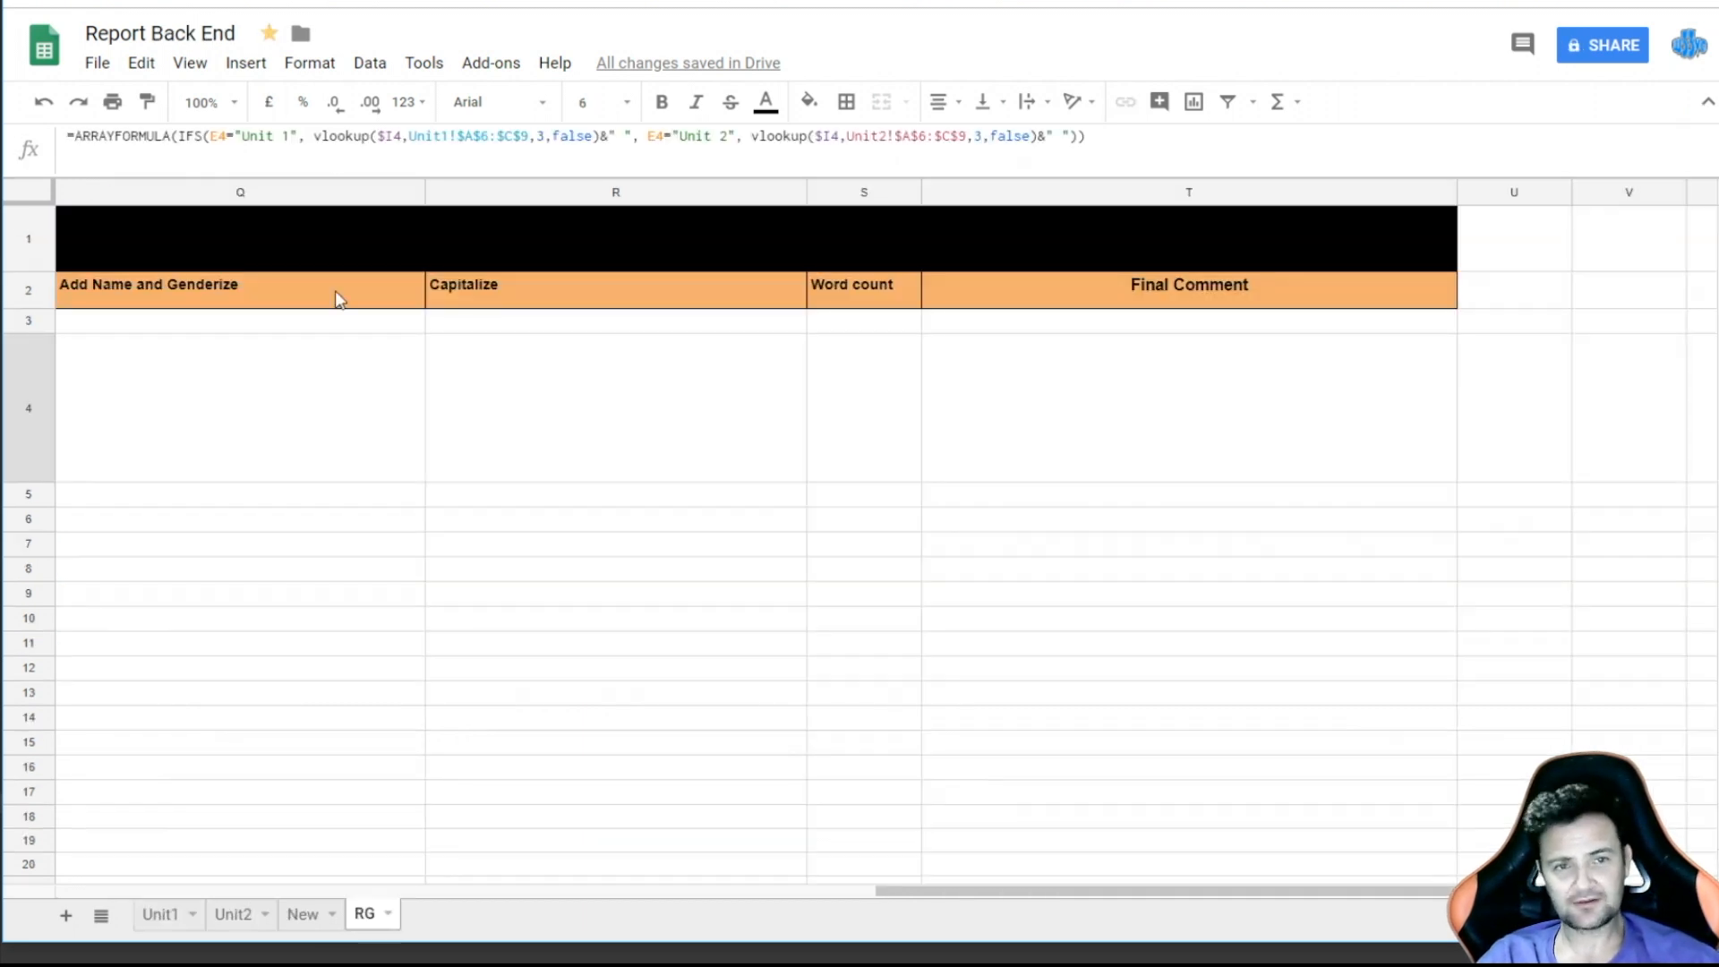
{"action": "scroll", "coordinate": [694, 602], "scroll_direction": "left", "scroll_amount": 8}
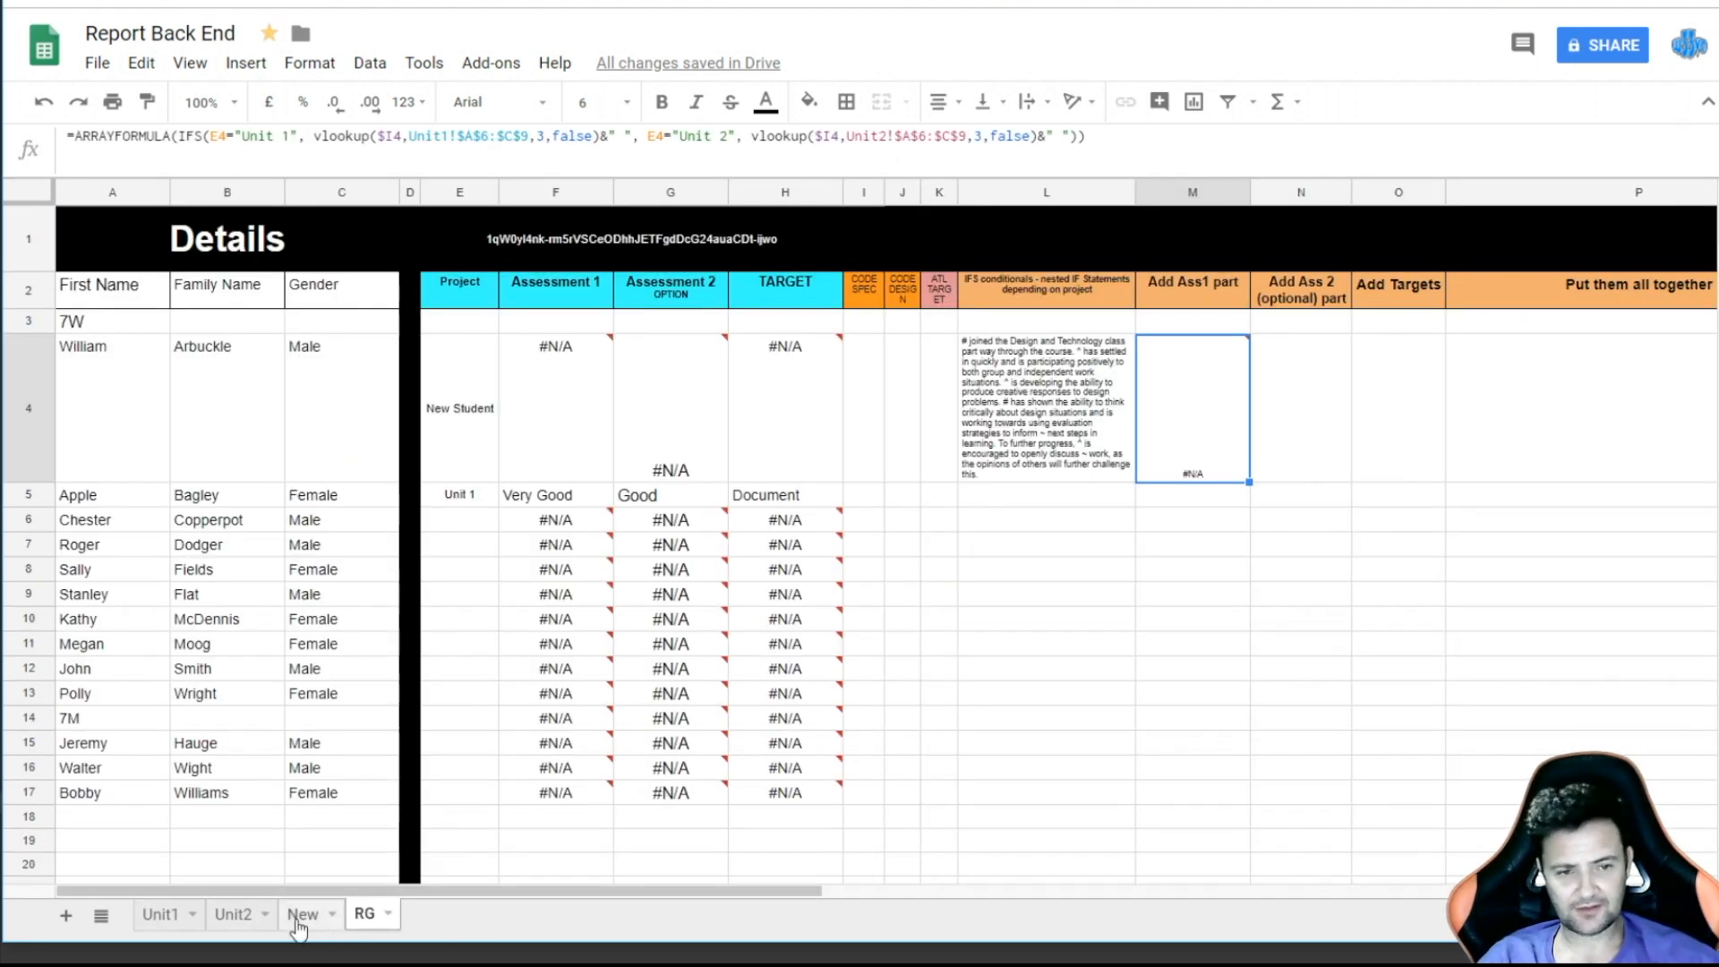
{"action": "left_click", "coordinate": [302, 914]}
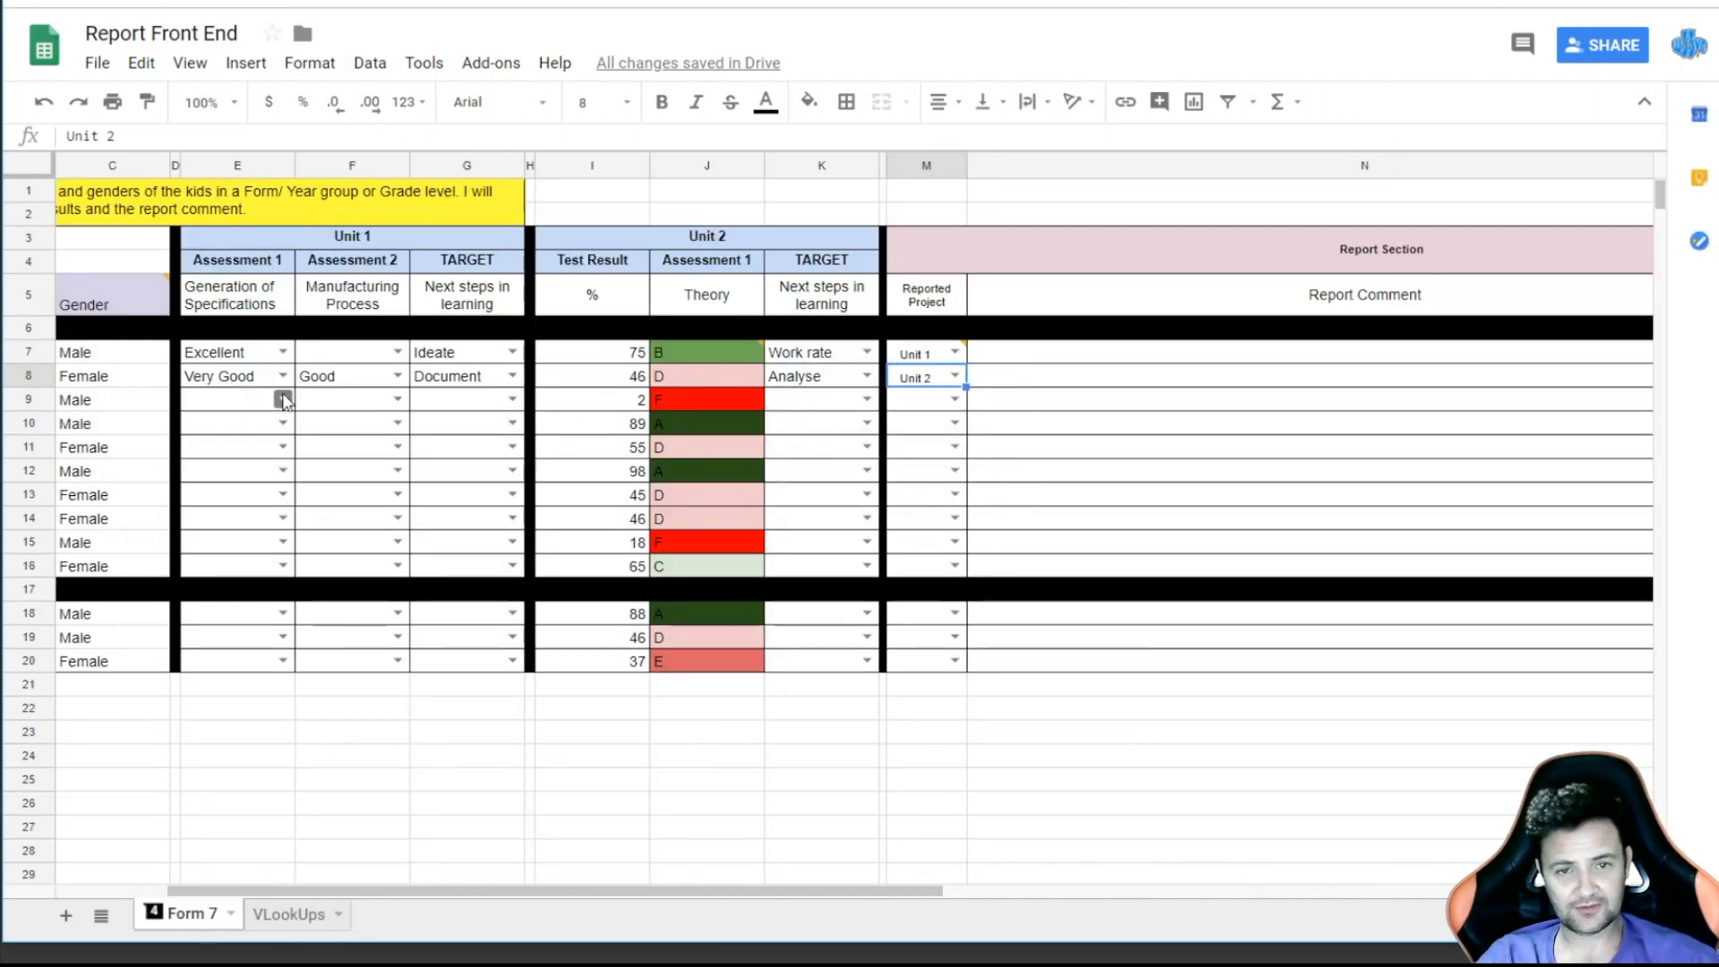
- In Report Front End, give rows 9 to 14 Unit 1 grades ranging from Approaching to Excellent and targets such as Analyse, Work rate and Document
{"action": "left_click", "coordinate": [283, 400]}
{"action": "left_click", "coordinate": [241, 486]}
{"action": "left_click", "coordinate": [283, 471]}
{"action": "left_click", "coordinate": [260, 531]}
{"action": "left_click", "coordinate": [283, 565]}
{"action": "left_click", "coordinate": [397, 495]}
{"action": "left_click", "coordinate": [345, 578]}
{"action": "left_click", "coordinate": [512, 519]}
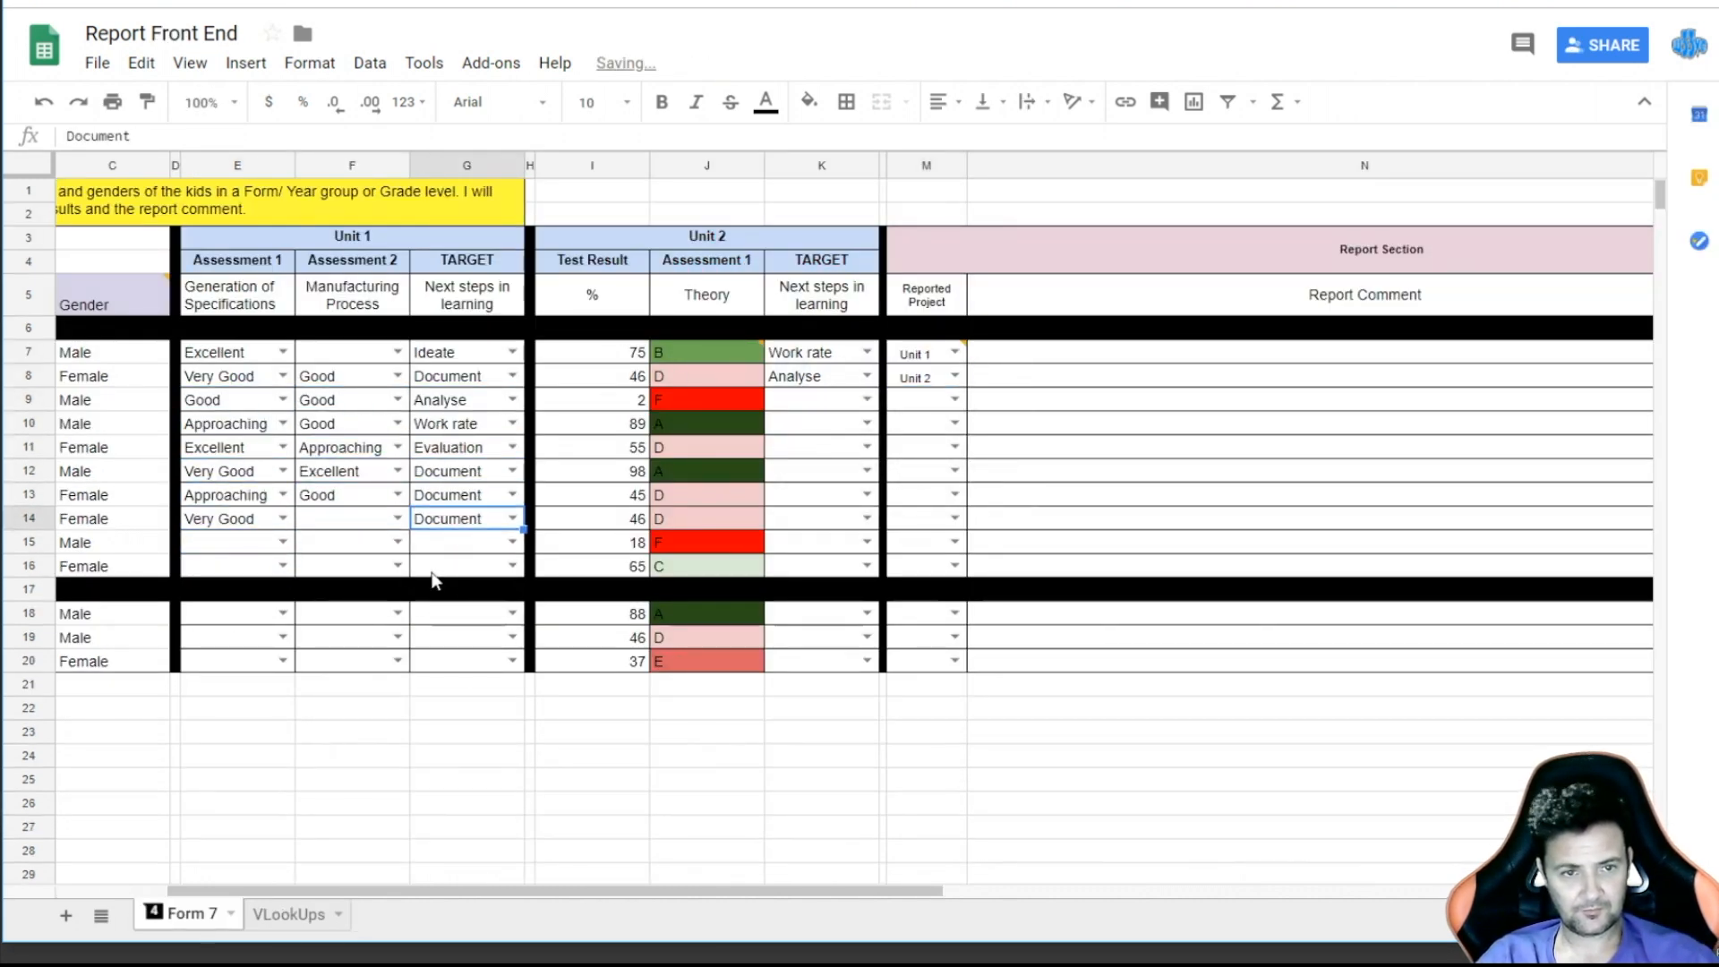
{"action": "left_click", "coordinate": [453, 605]}
- Set the reported project to Unit 1 in rows 9–11, 13 and 14 and Unit 2 in the other empty rows, and choose Unit 2 targets
{"action": "left_click", "coordinate": [954, 399]}
{"action": "left_click", "coordinate": [929, 430]}
{"action": "left_click", "coordinate": [926, 600]}
{"action": "left_click", "coordinate": [955, 567]}
{"action": "left_click", "coordinate": [926, 718]}
{"action": "left_click", "coordinate": [867, 399]}
{"action": "left_click", "coordinate": [866, 541]}
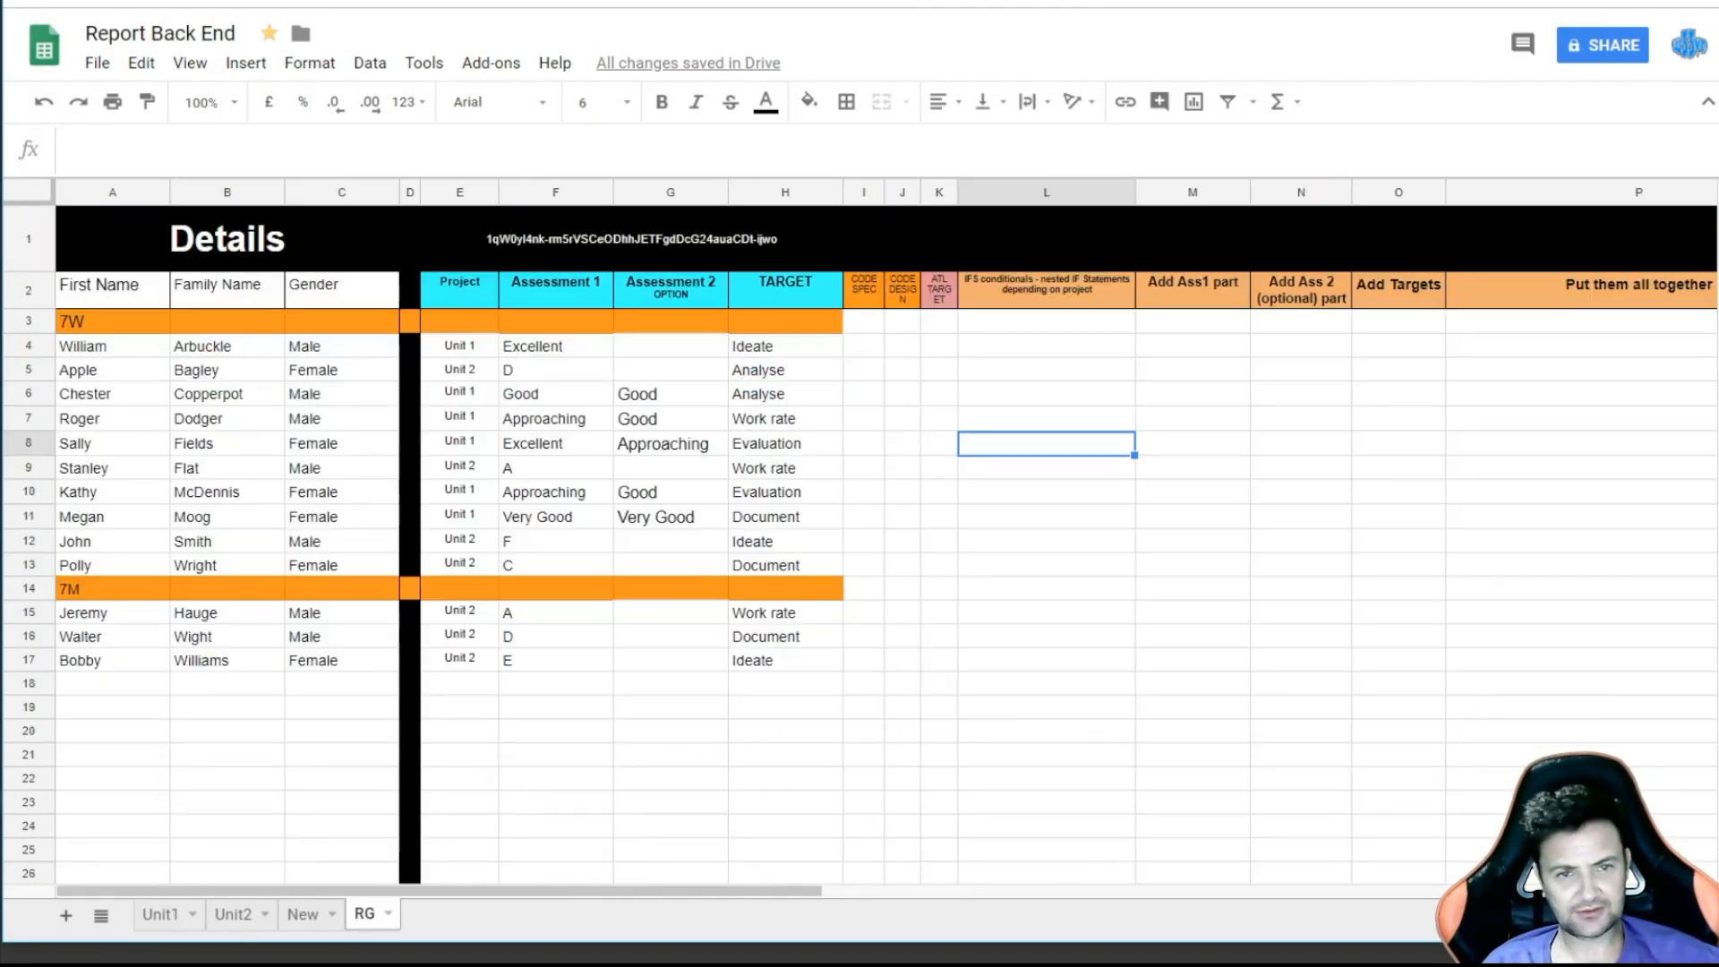
- Check the target code letters on Report Back End's Unit1 sheet and enter =LEFT(H4,1) in K4 of the RG sheet
{"action": "left_click", "coordinate": [1025, 594]}
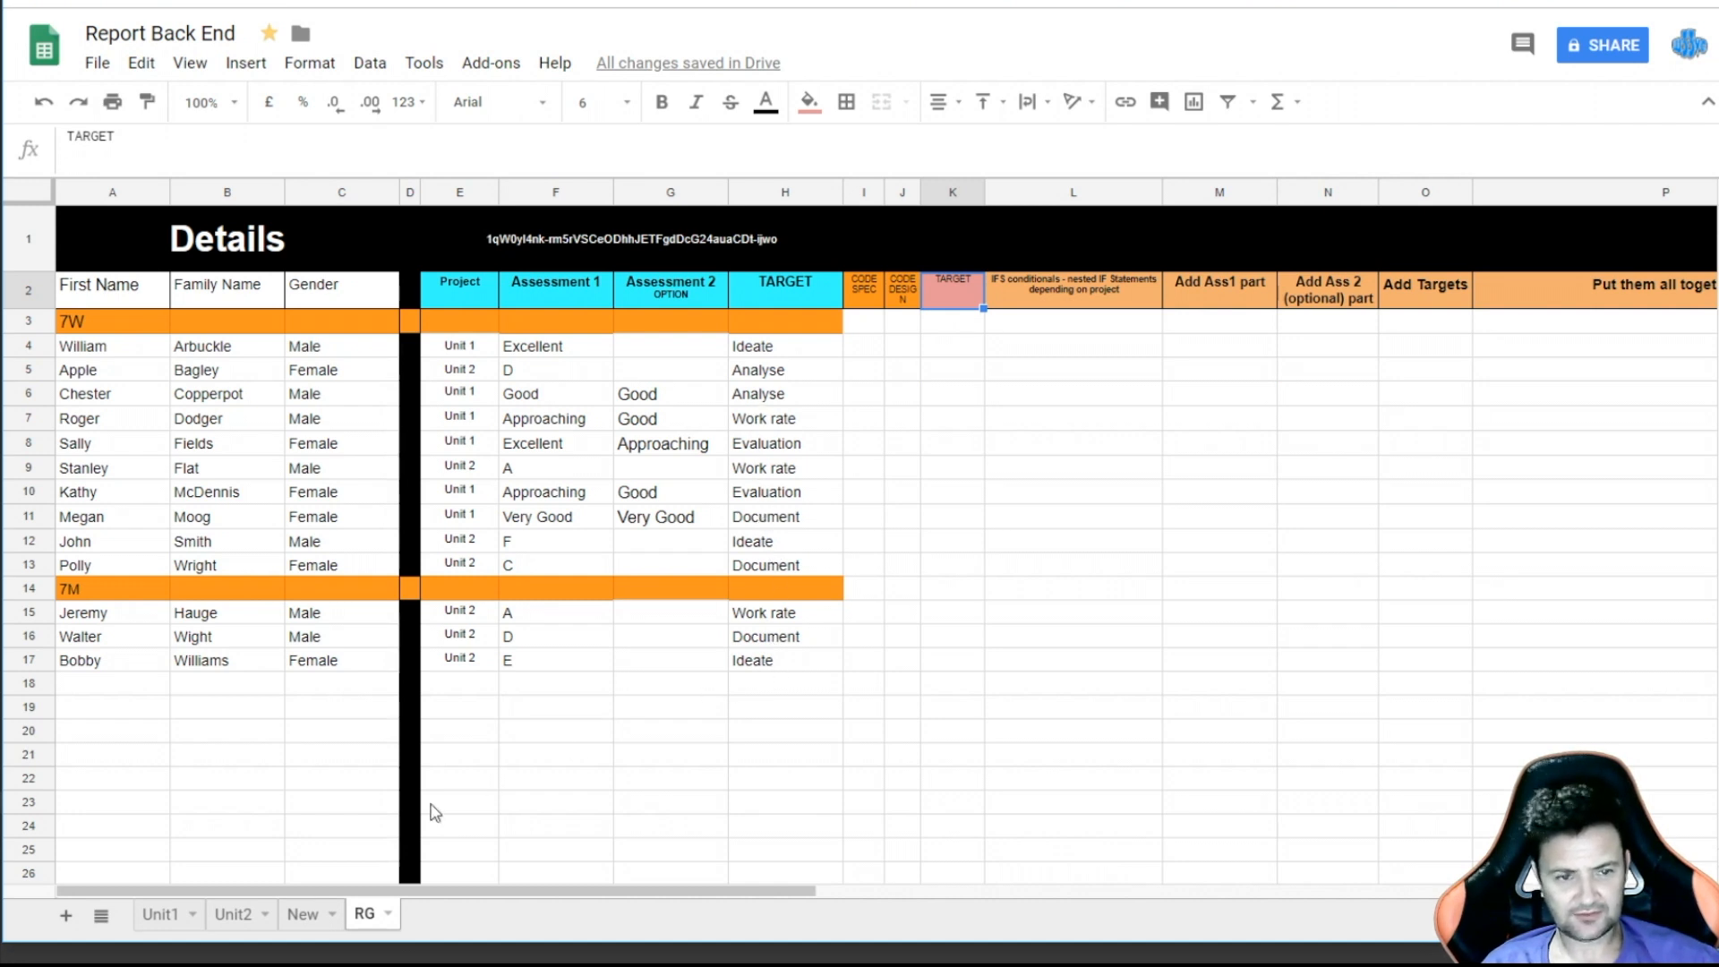
{"action": "left_click", "coordinate": [165, 928]}
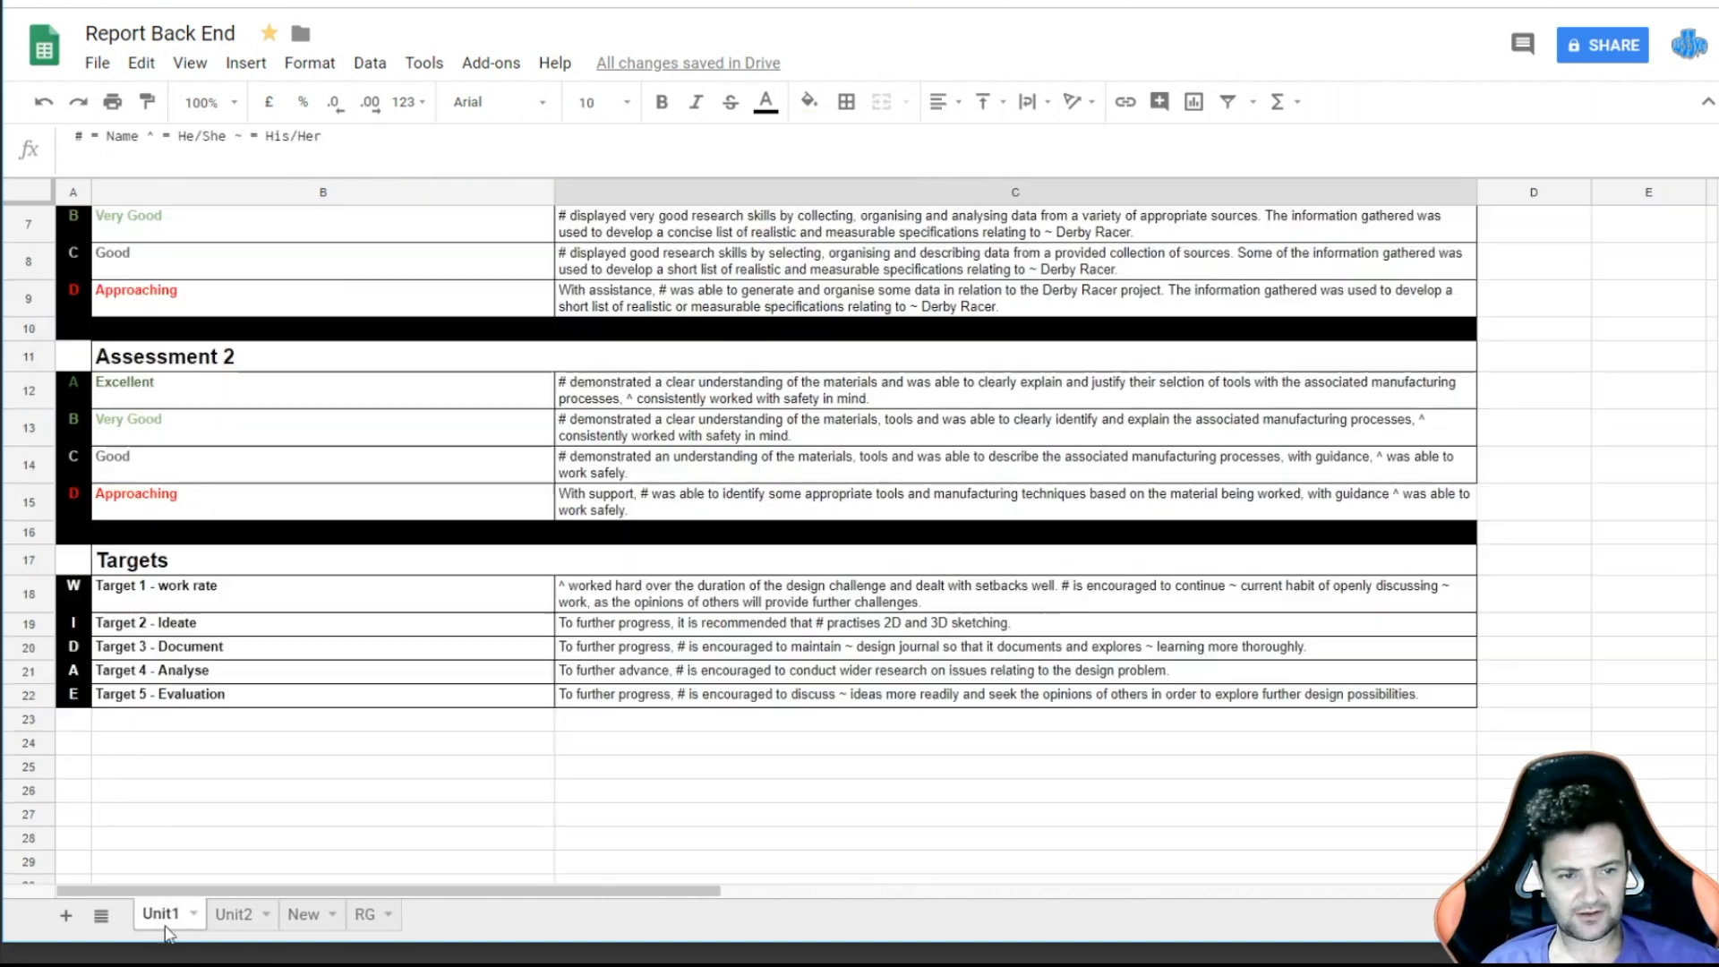
{"action": "left_click", "coordinate": [230, 913]}
{"action": "left_click", "coordinate": [159, 917]}
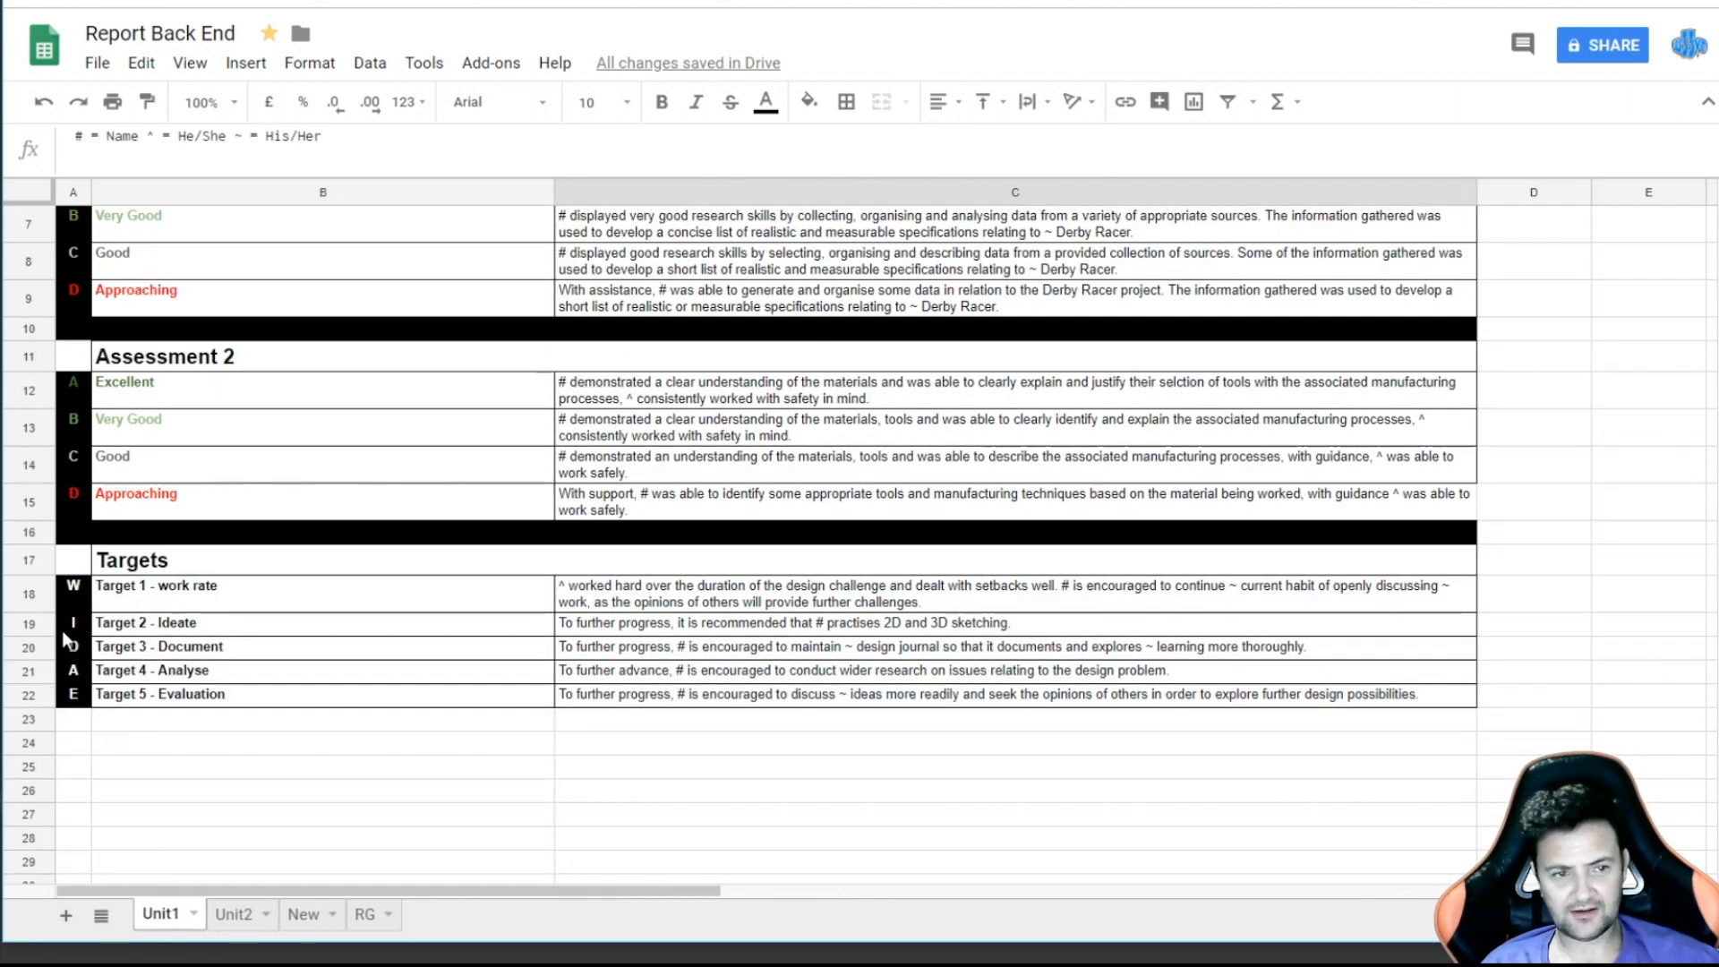
{"action": "left_click", "coordinate": [363, 914]}
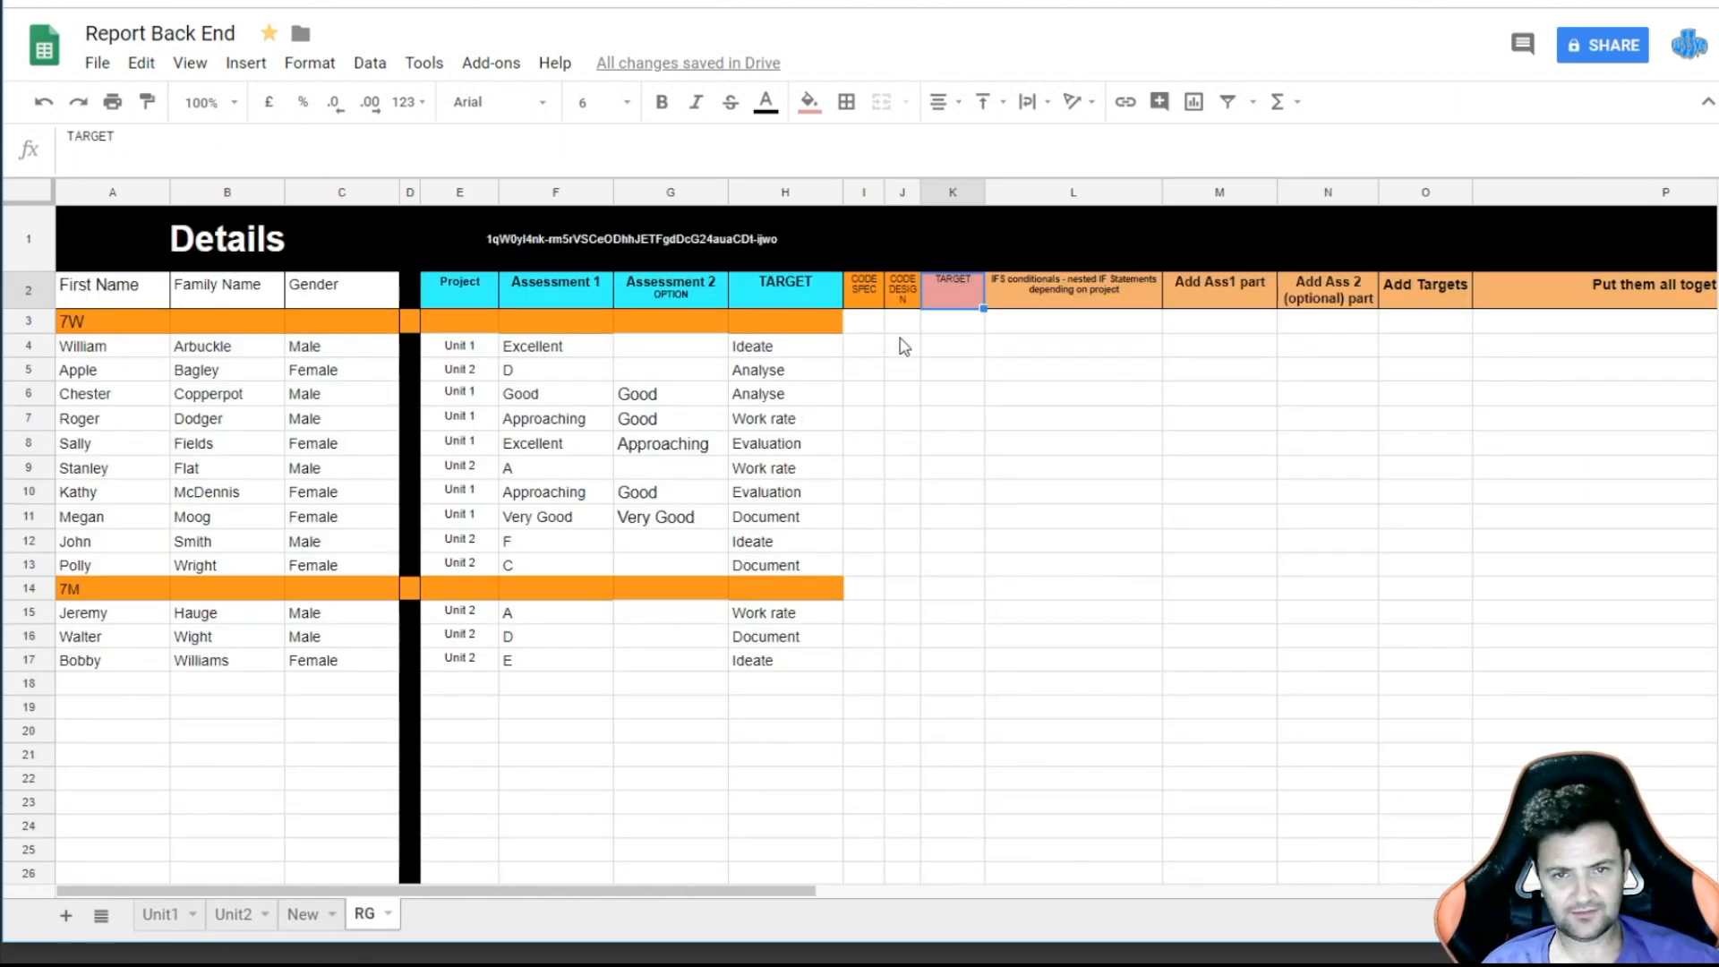
{"action": "left_click", "coordinate": [961, 350]}
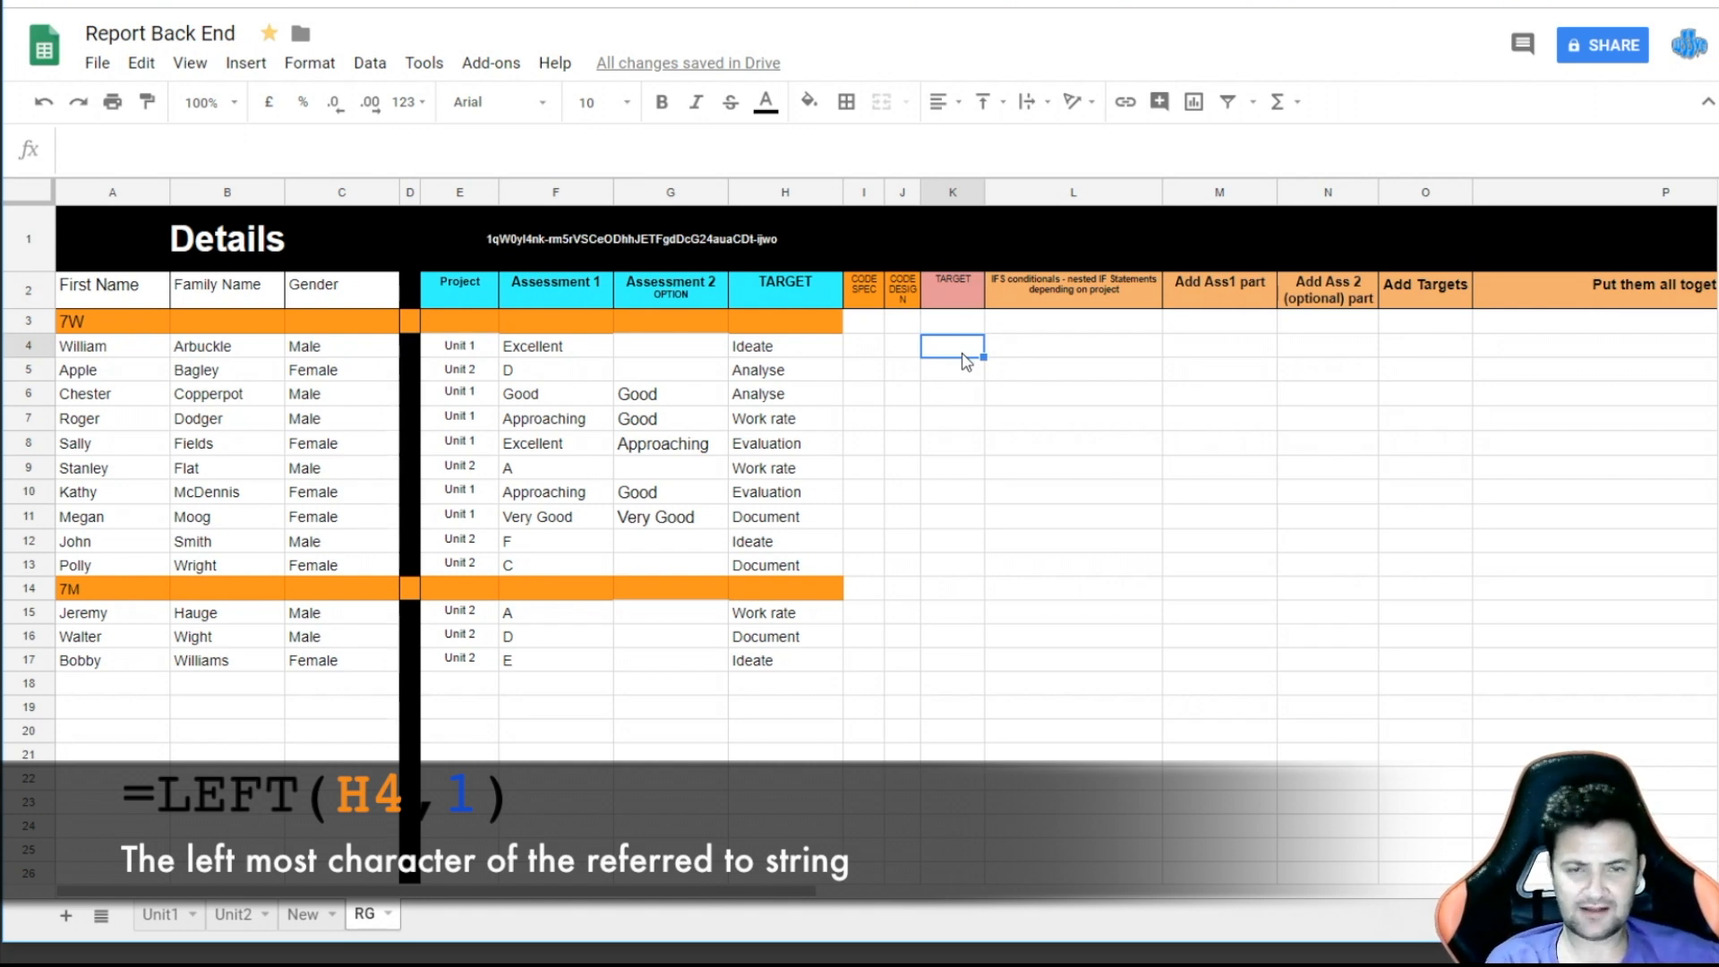
{"action": "type", "text": "=lef"}
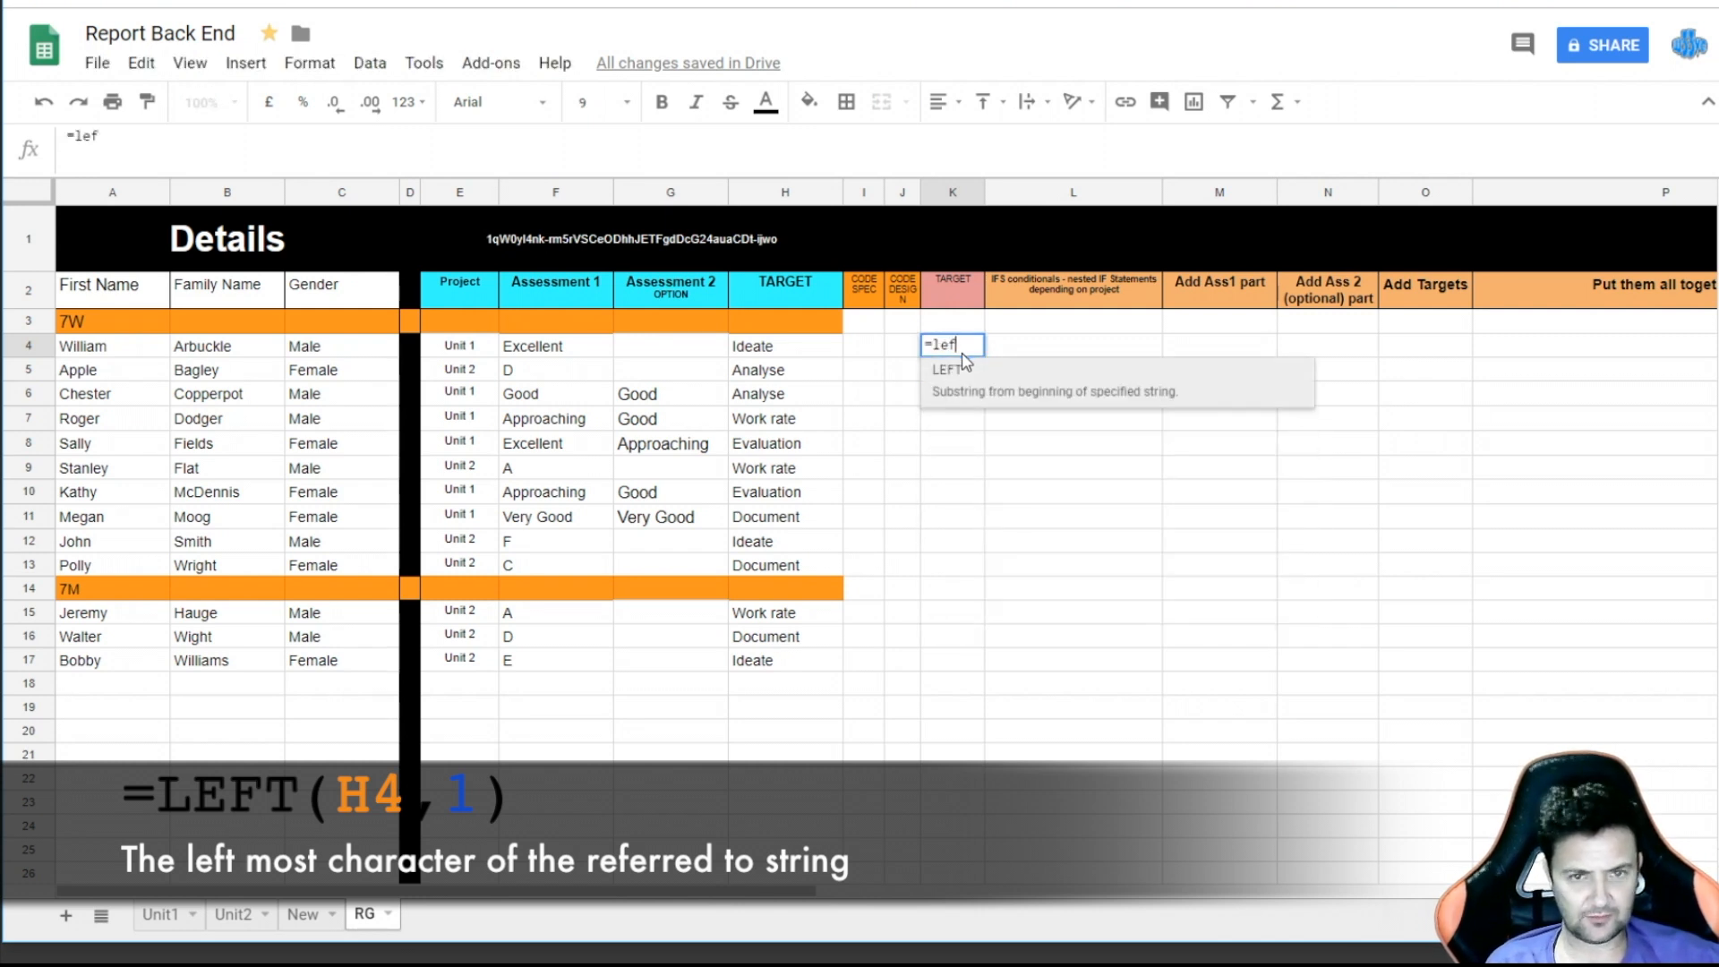
{"action": "type", "text": "t"}
{"action": "key", "text": "Tab"}
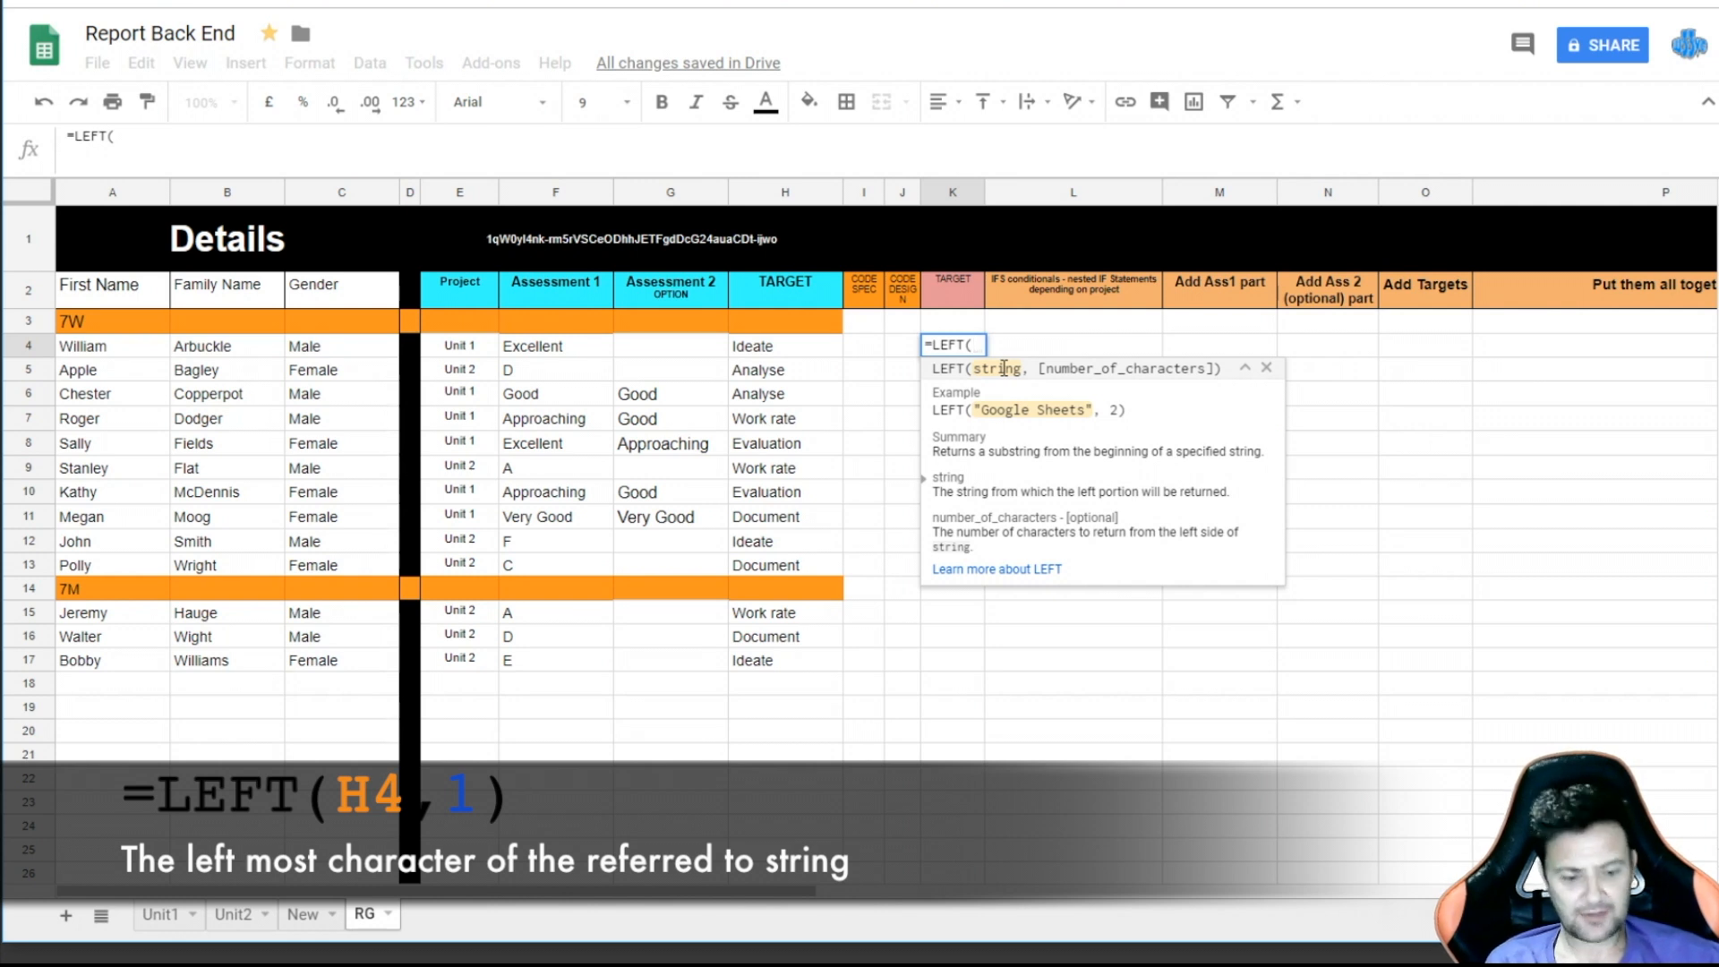
{"action": "type", "text": "H4,"}
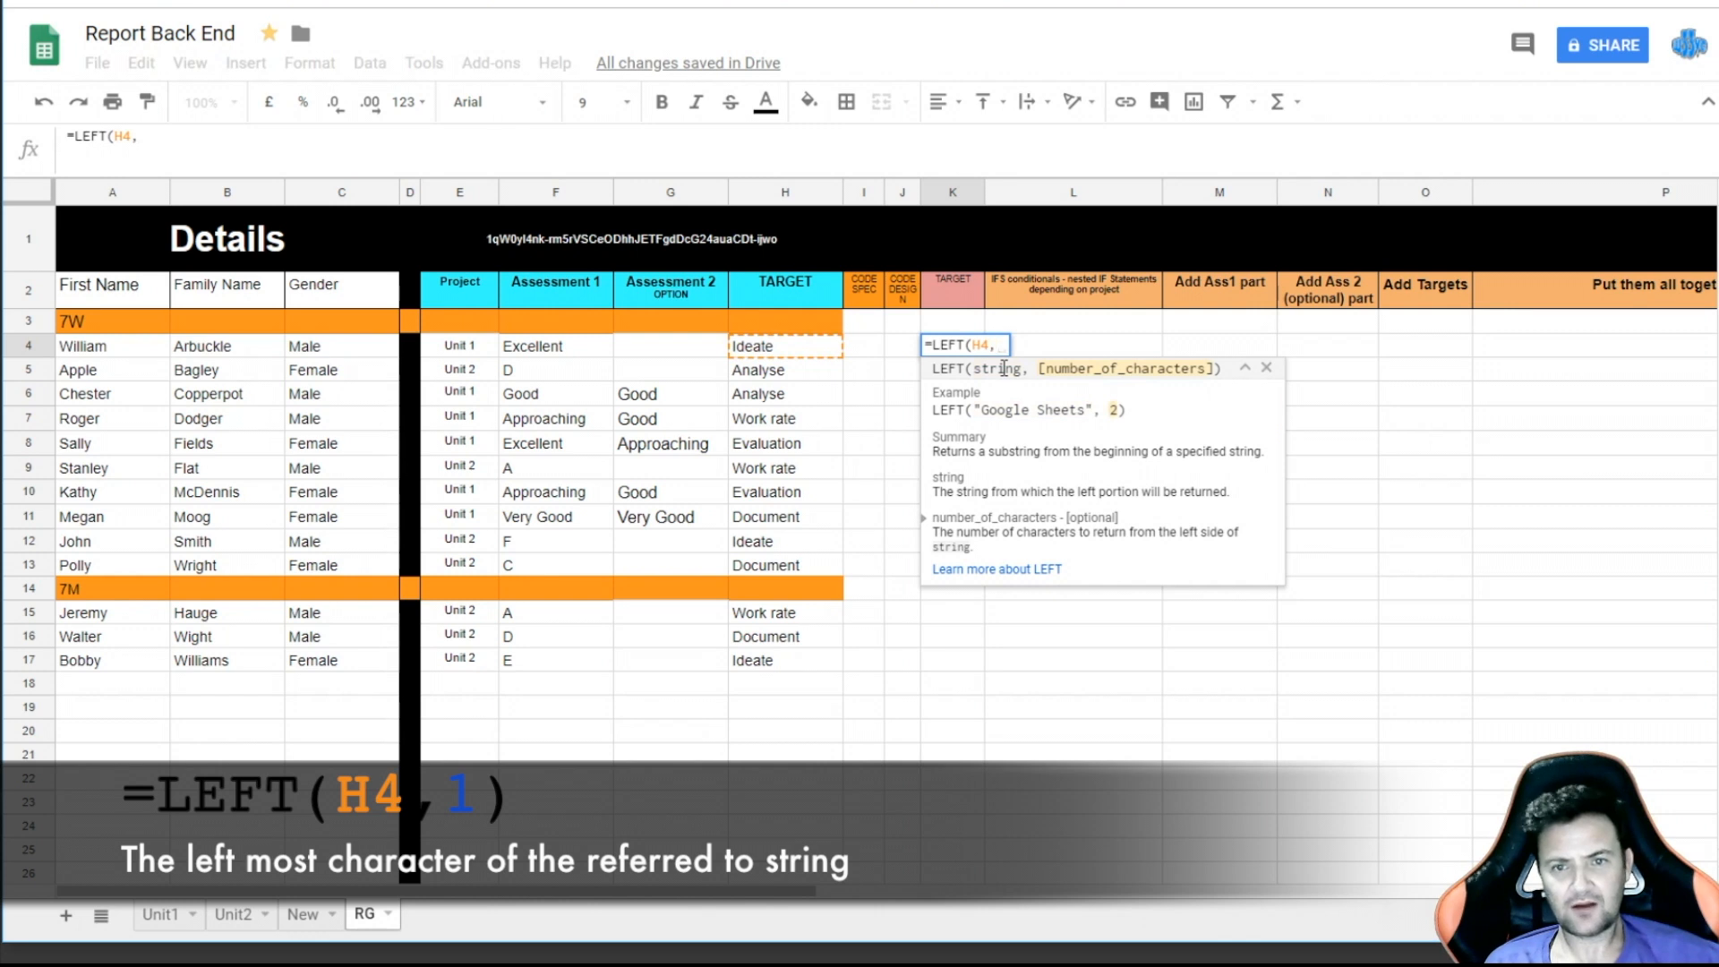
{"action": "type", "text": "1"}
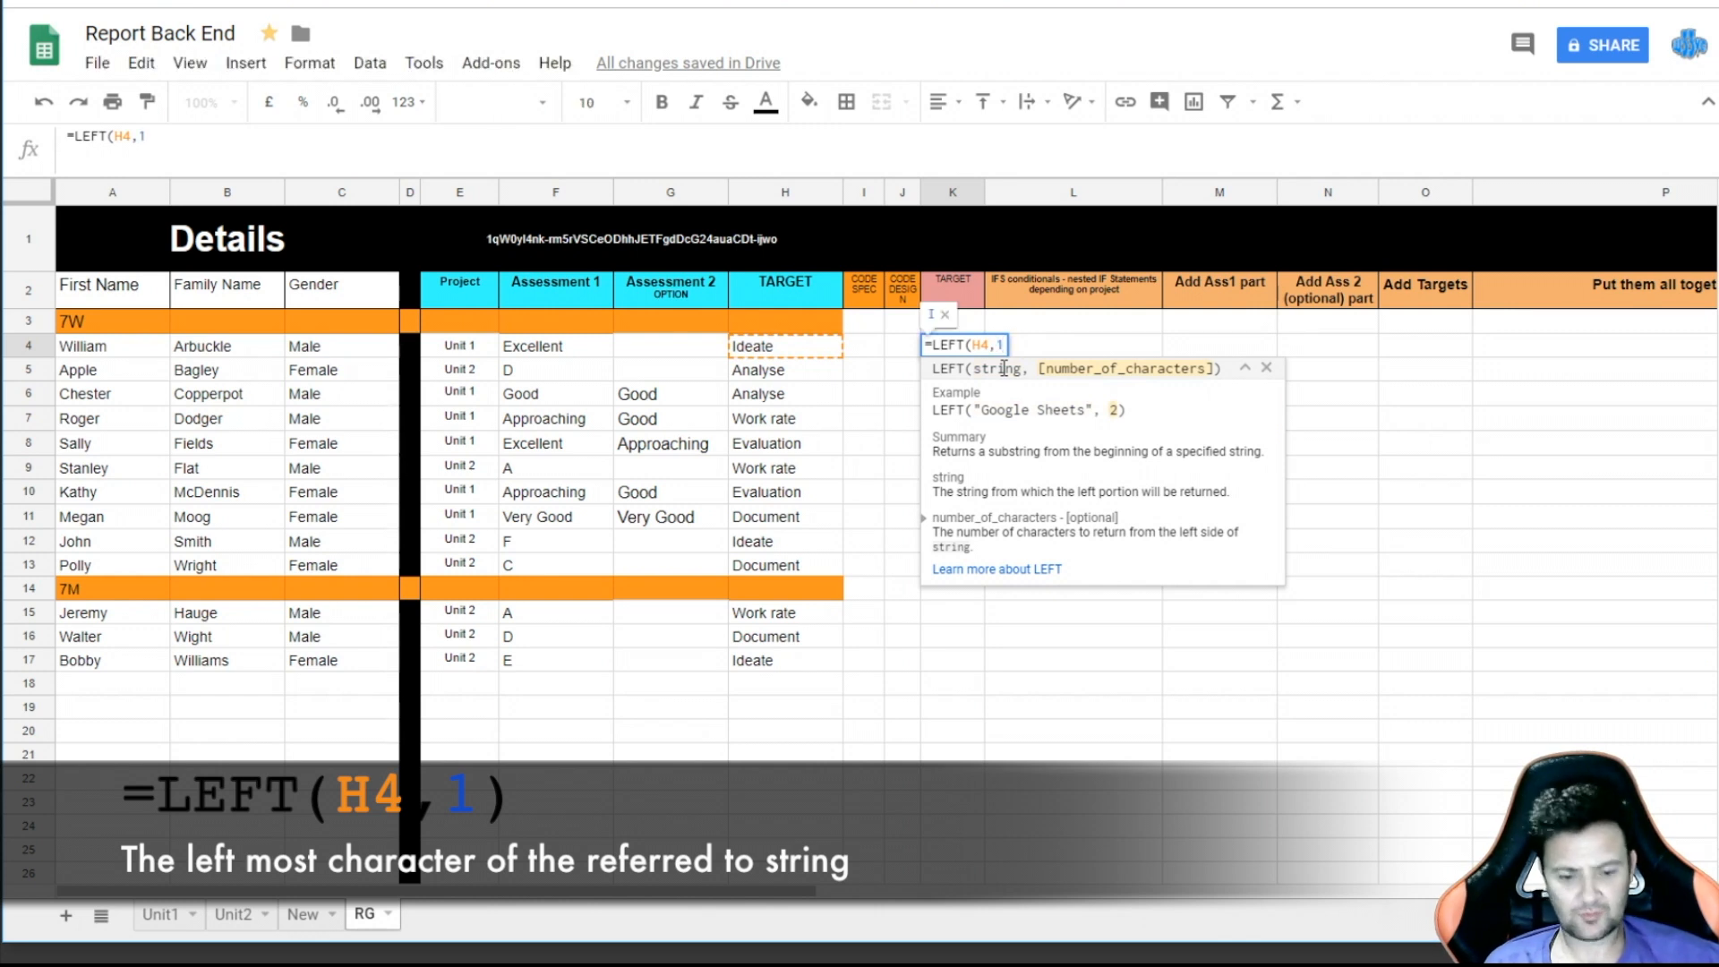
{"action": "type", "text": ")"}
{"action": "key", "text": "Return"}
- Fill the target code formula from K4 down to K13 and copy it into K15:K17 for the 7M students
{"action": "left_click", "coordinate": [979, 352]}
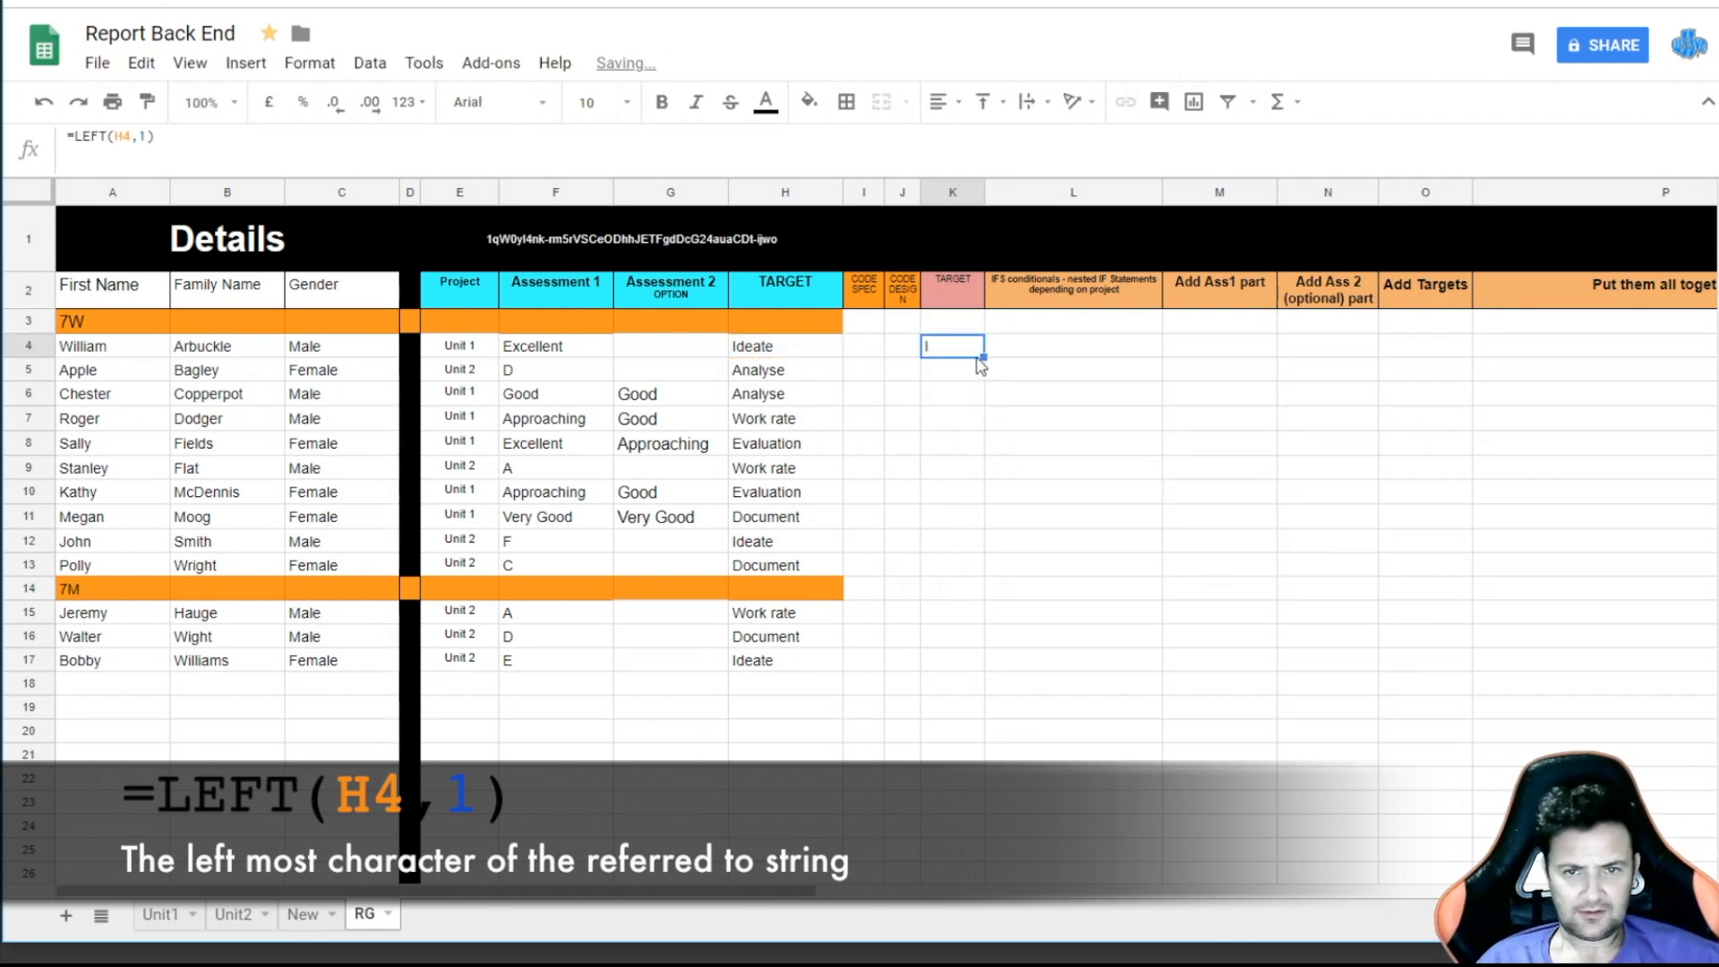
{"action": "left_click_drag", "start_coordinate": [985, 360], "coordinate": [977, 577]}
{"action": "left_click", "coordinate": [963, 569]}
{"action": "key", "text": "ctrl+c"}
{"action": "left_click", "coordinate": [958, 618]}
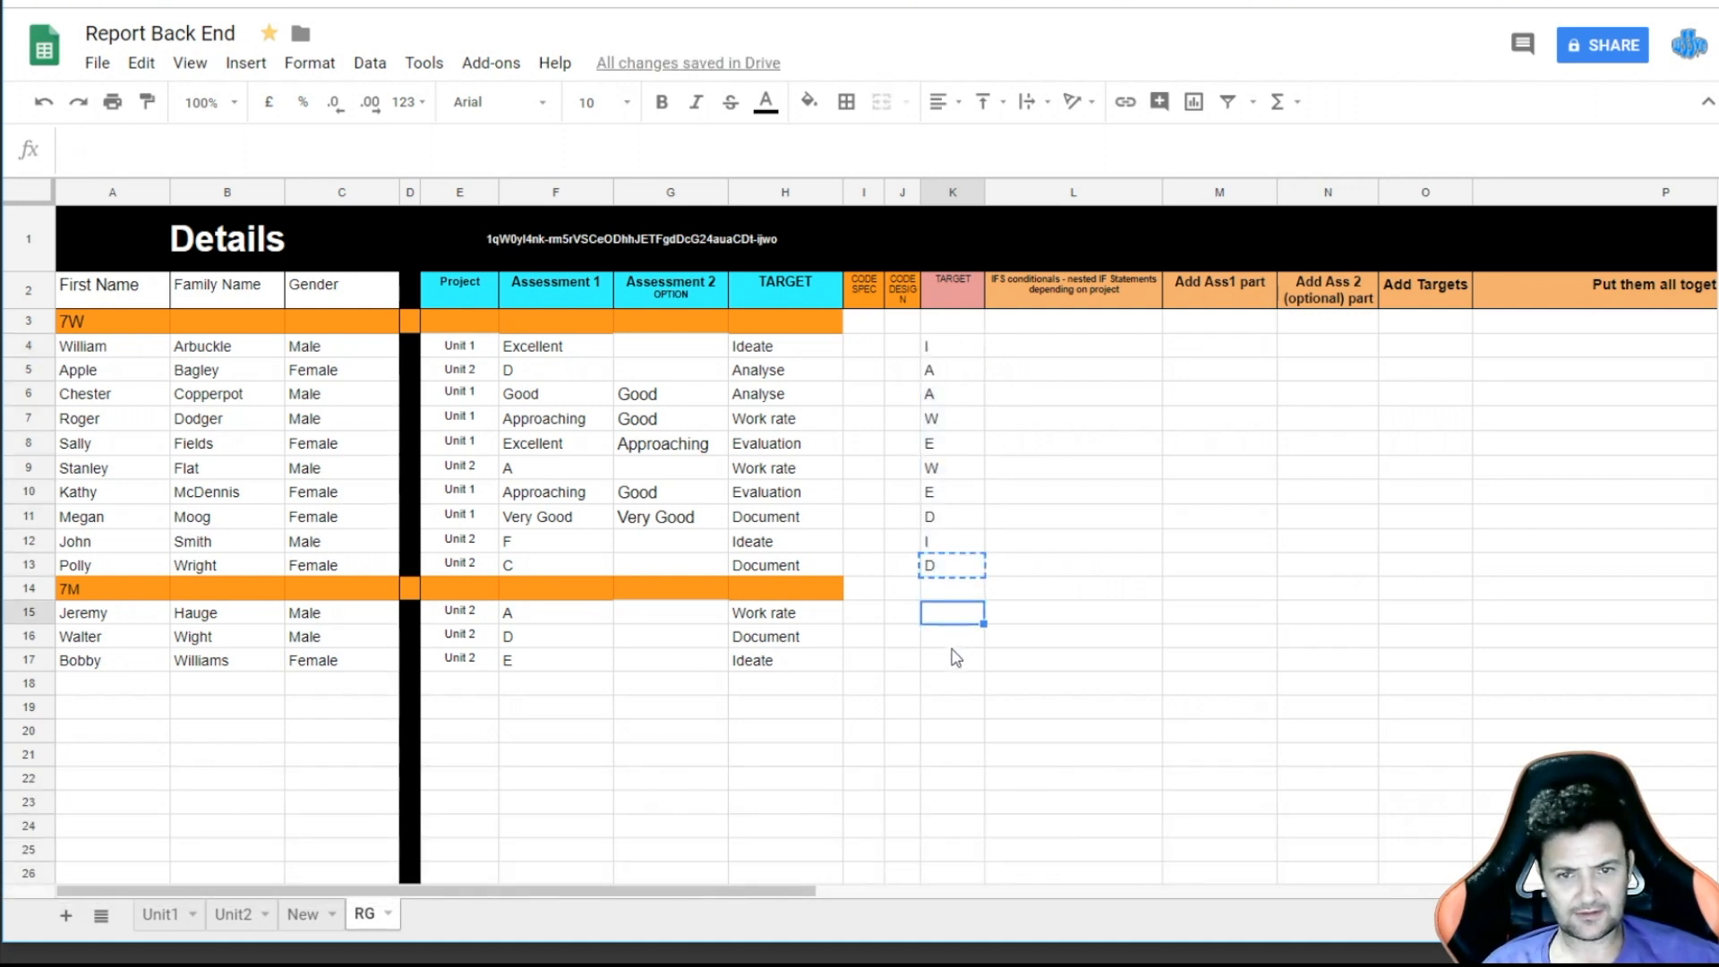
{"action": "left_click", "coordinate": [956, 652], "text": "shift"}
{"action": "key", "text": "ctrl+v"}
{"action": "key", "text": "Right"}
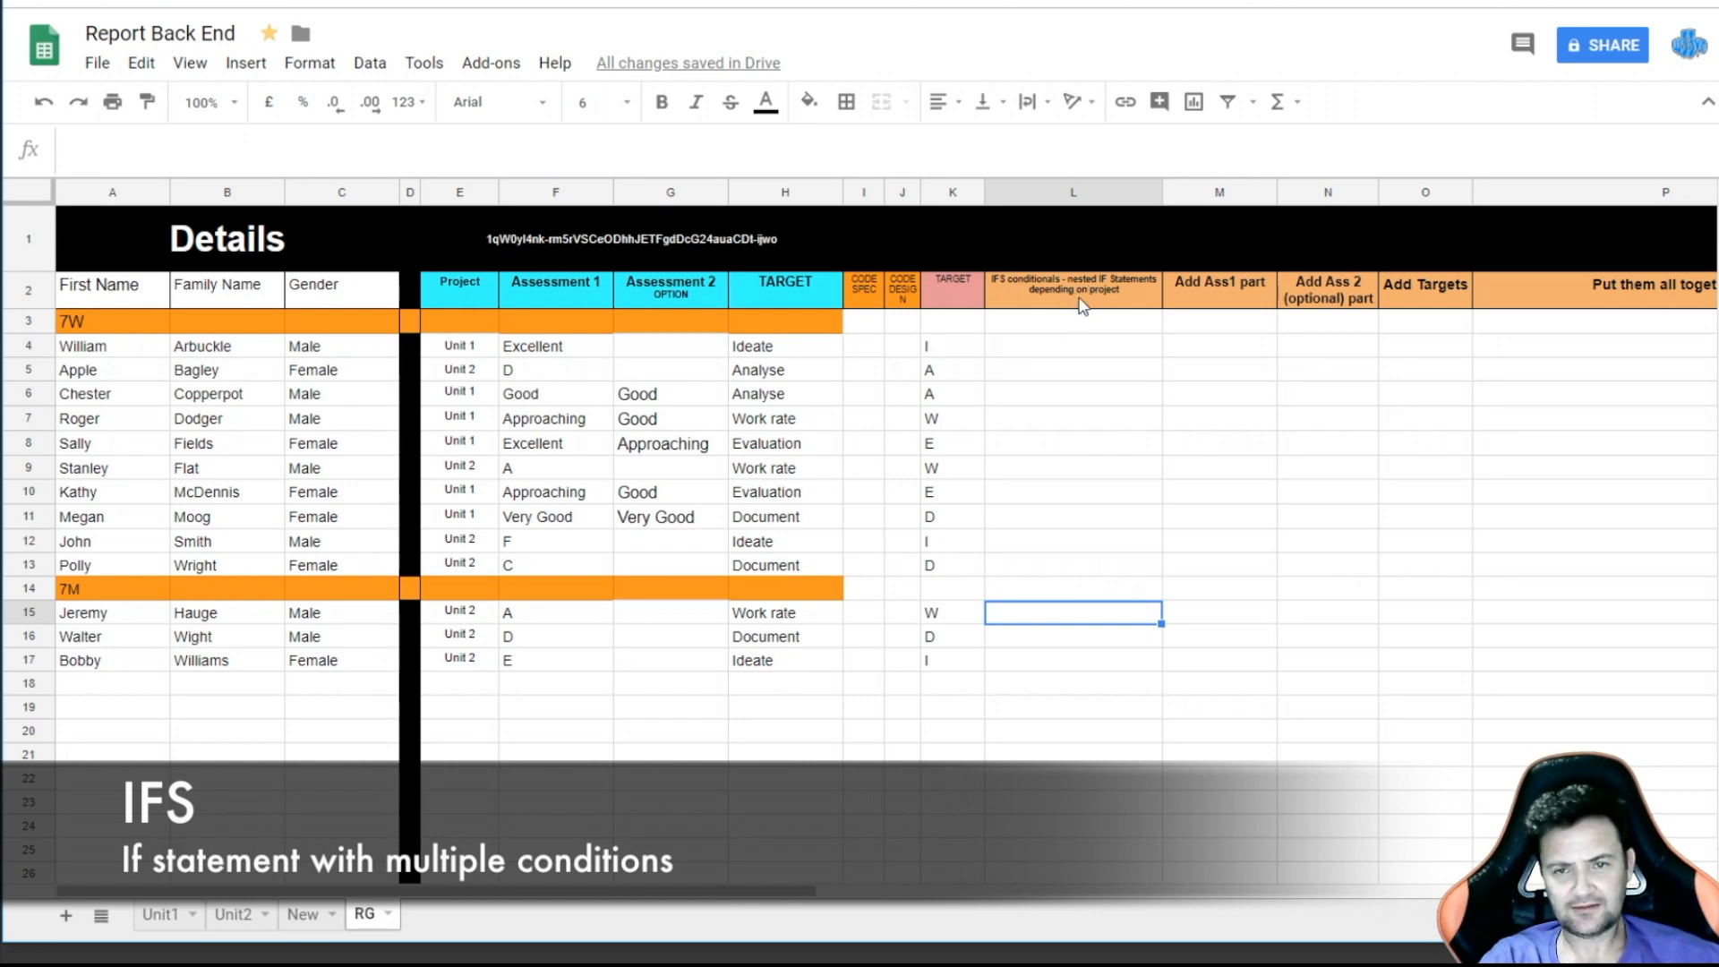
- Examine the introduction texts on the Unit1, Unit2 and New sheets that the IFS column L has to reference
{"action": "left_click", "coordinate": [1072, 350]}
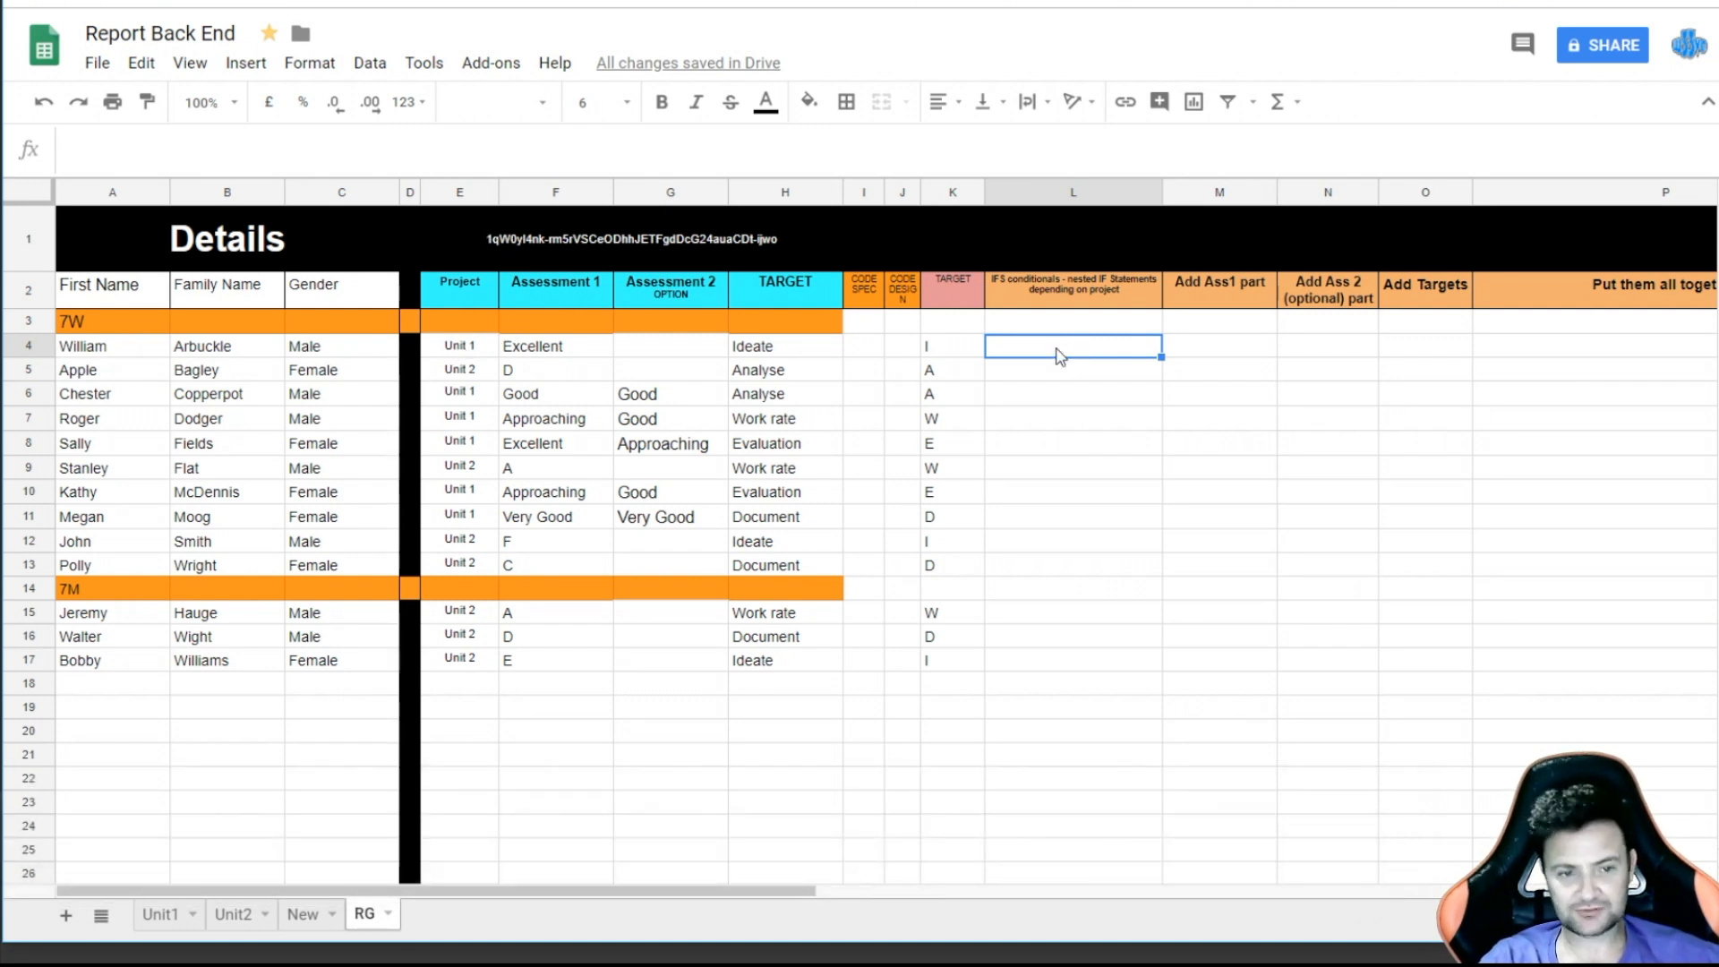
{"action": "key", "text": "ctrl+shift+Page_Up"}
{"action": "key", "text": "ctrl+shift+Page_Up"}
{"action": "key", "text": "ctrl+shift+Page_Up"}
{"action": "scroll", "coordinate": [537, 756], "scroll_direction": "up", "scroll_amount": 3}
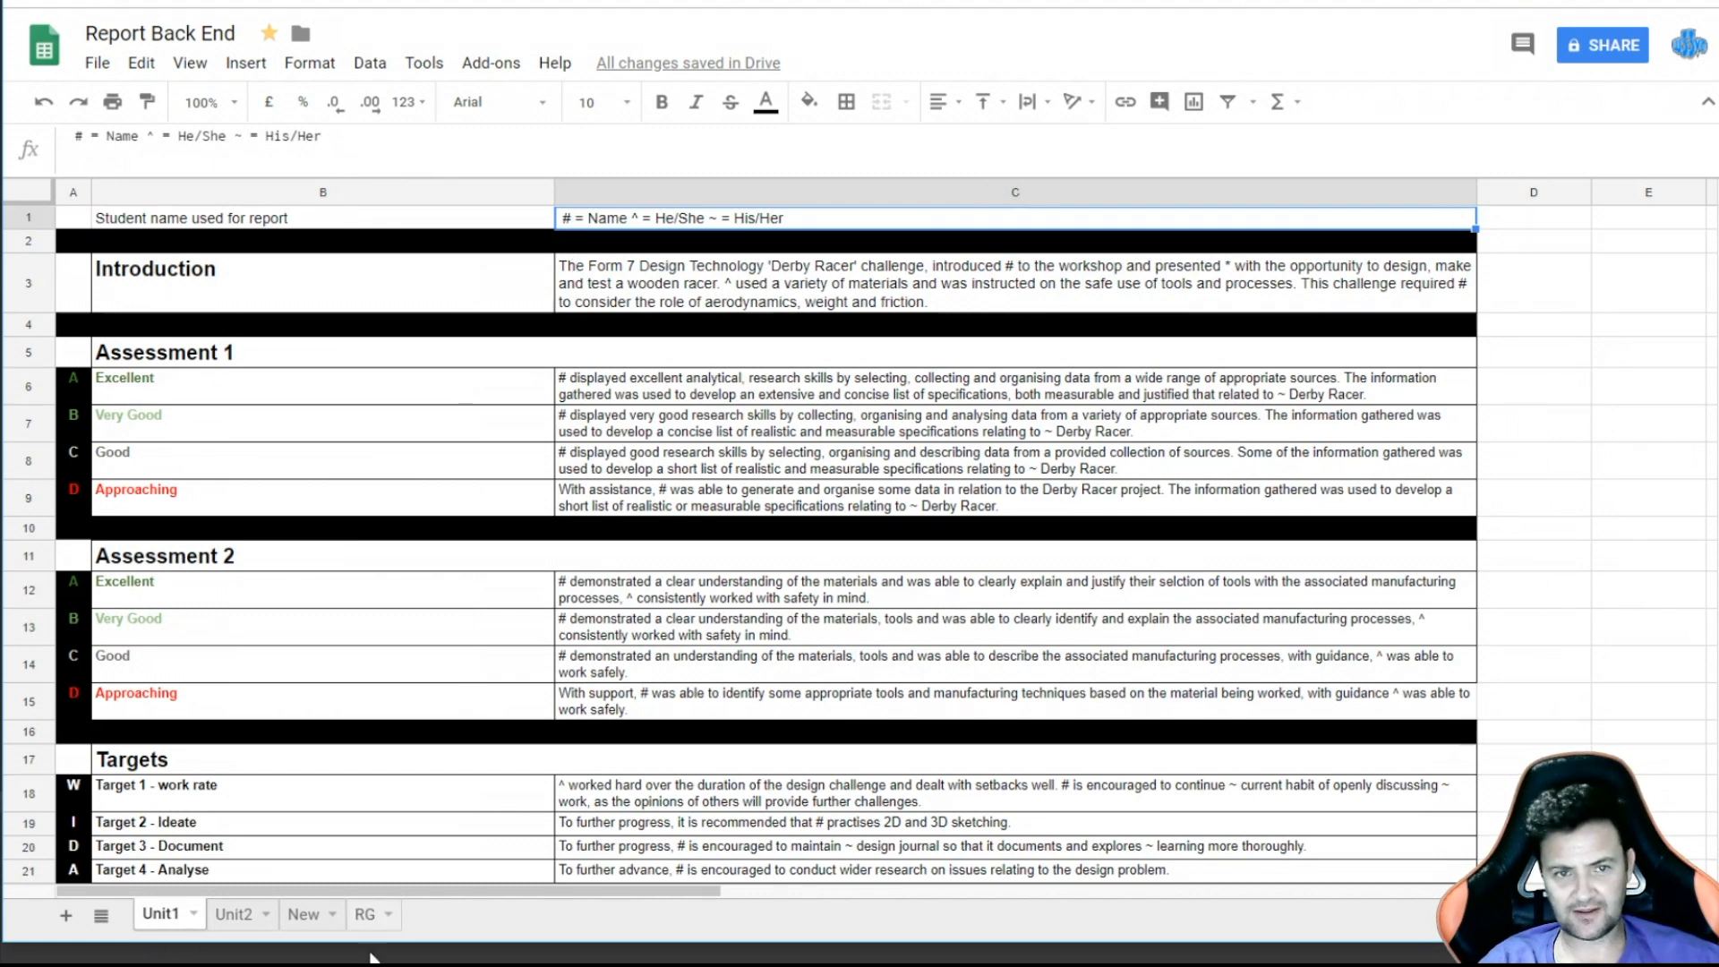
{"action": "left_click", "coordinate": [364, 914]}
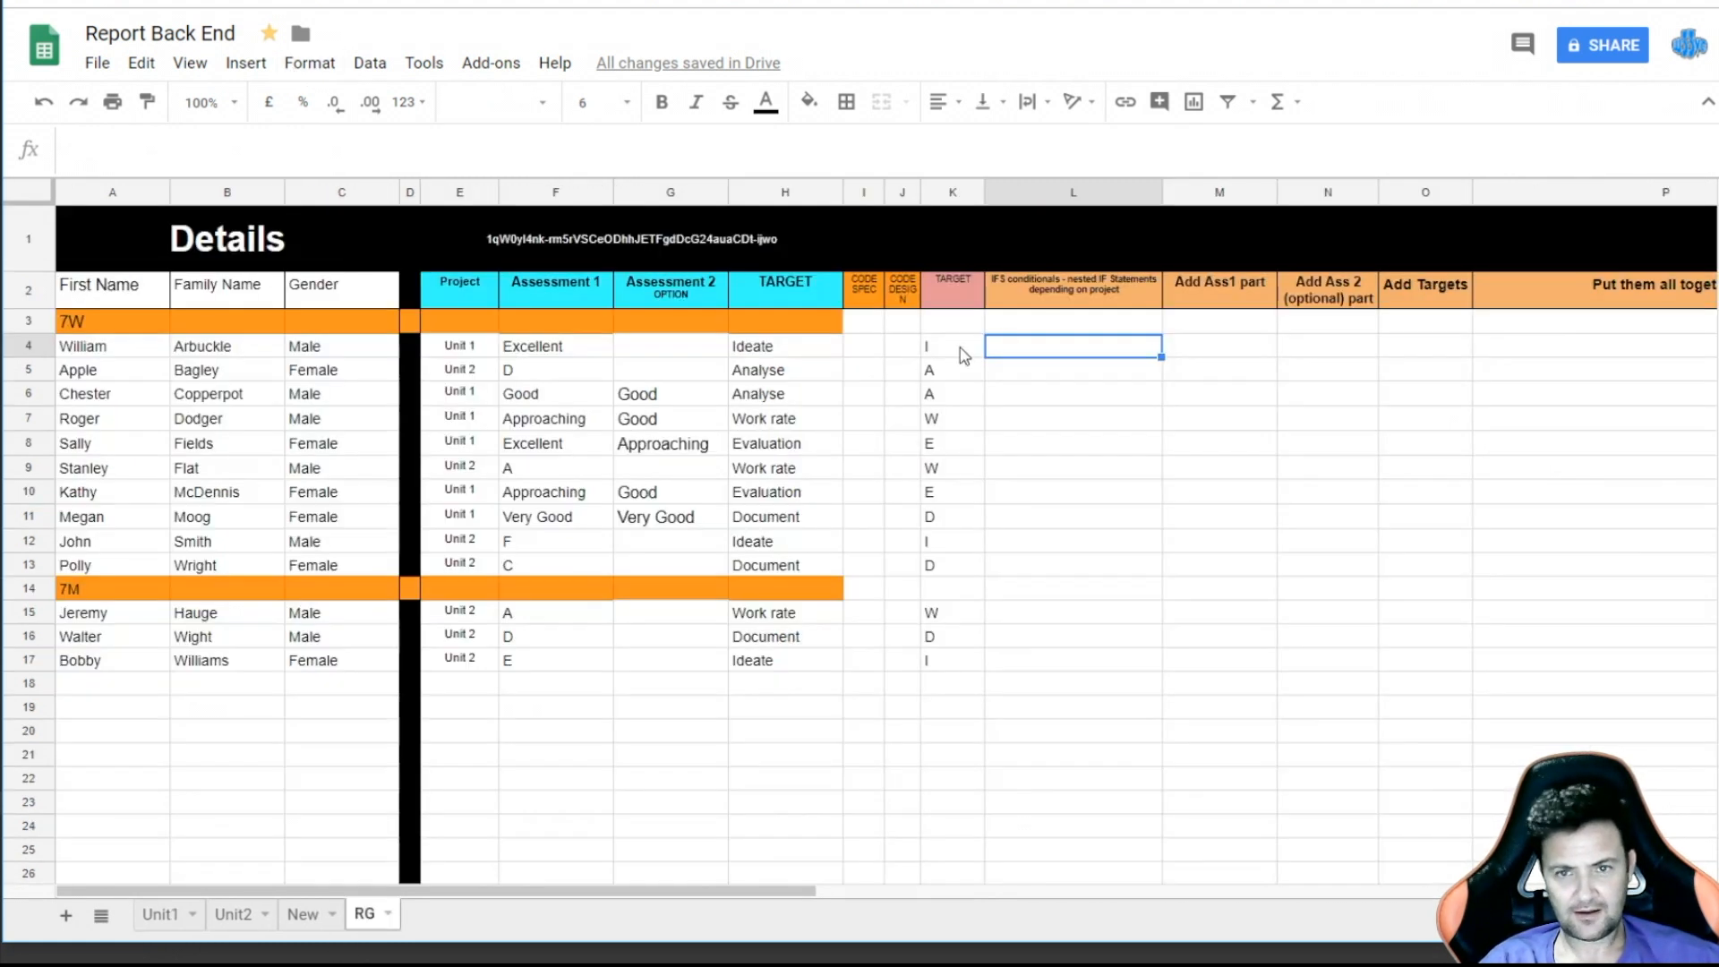
{"action": "left_click", "coordinate": [234, 915]}
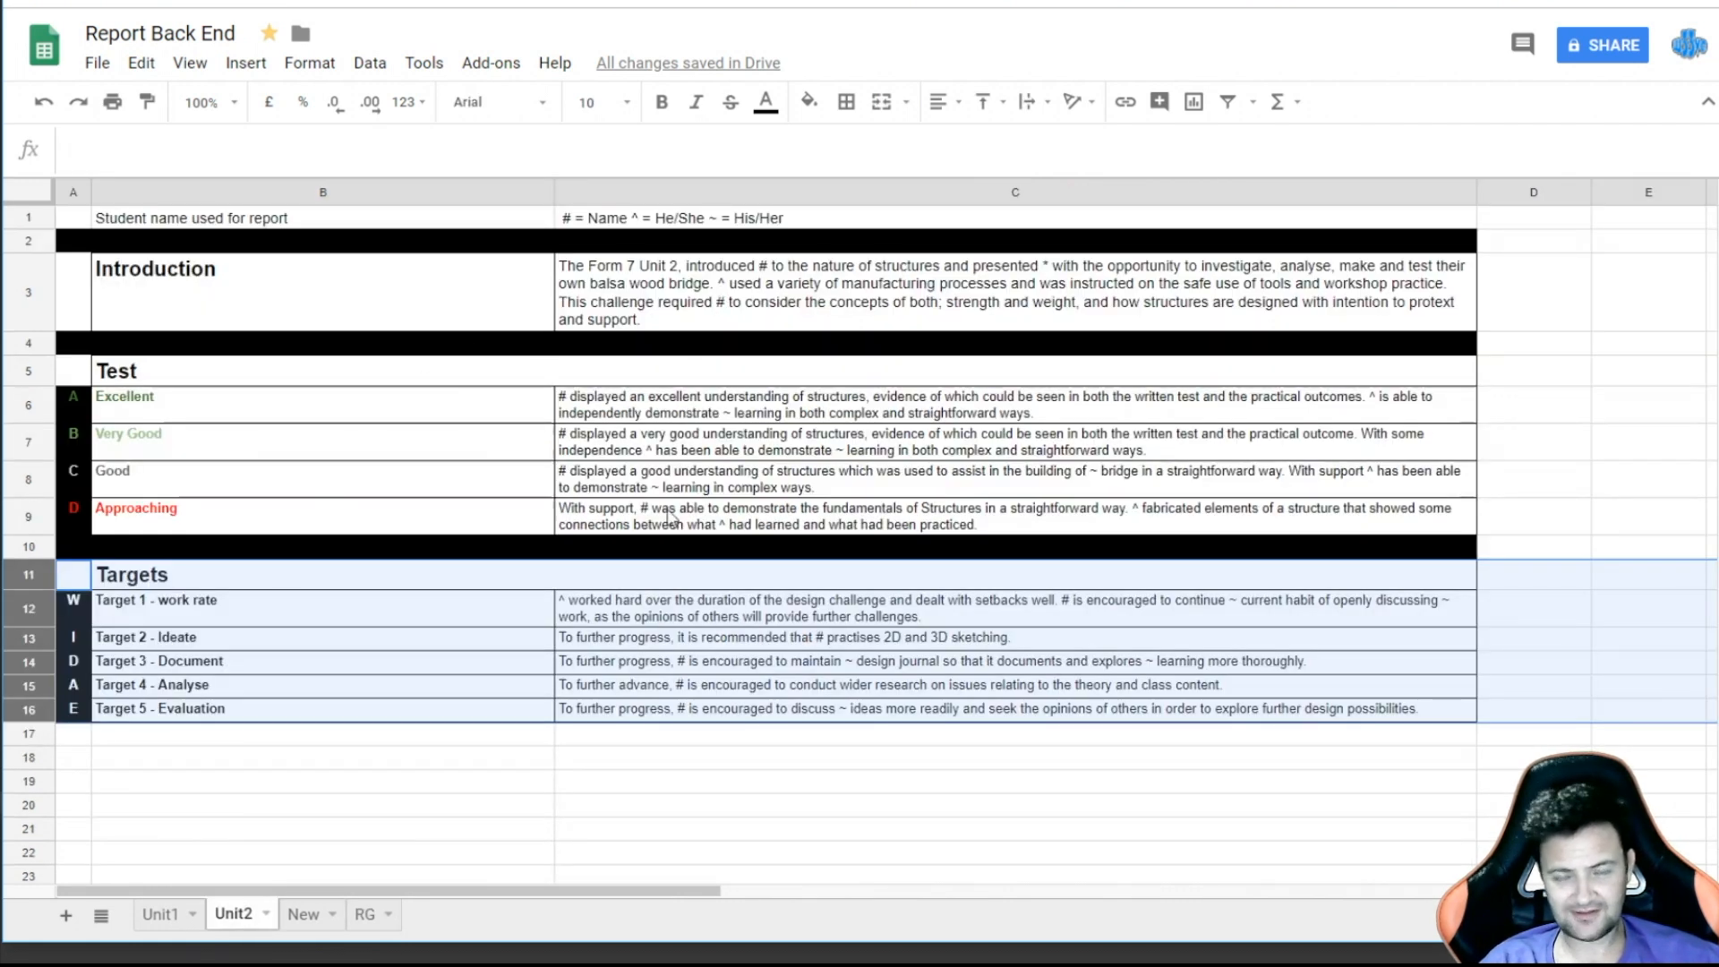
{"action": "left_click", "coordinate": [306, 915]}
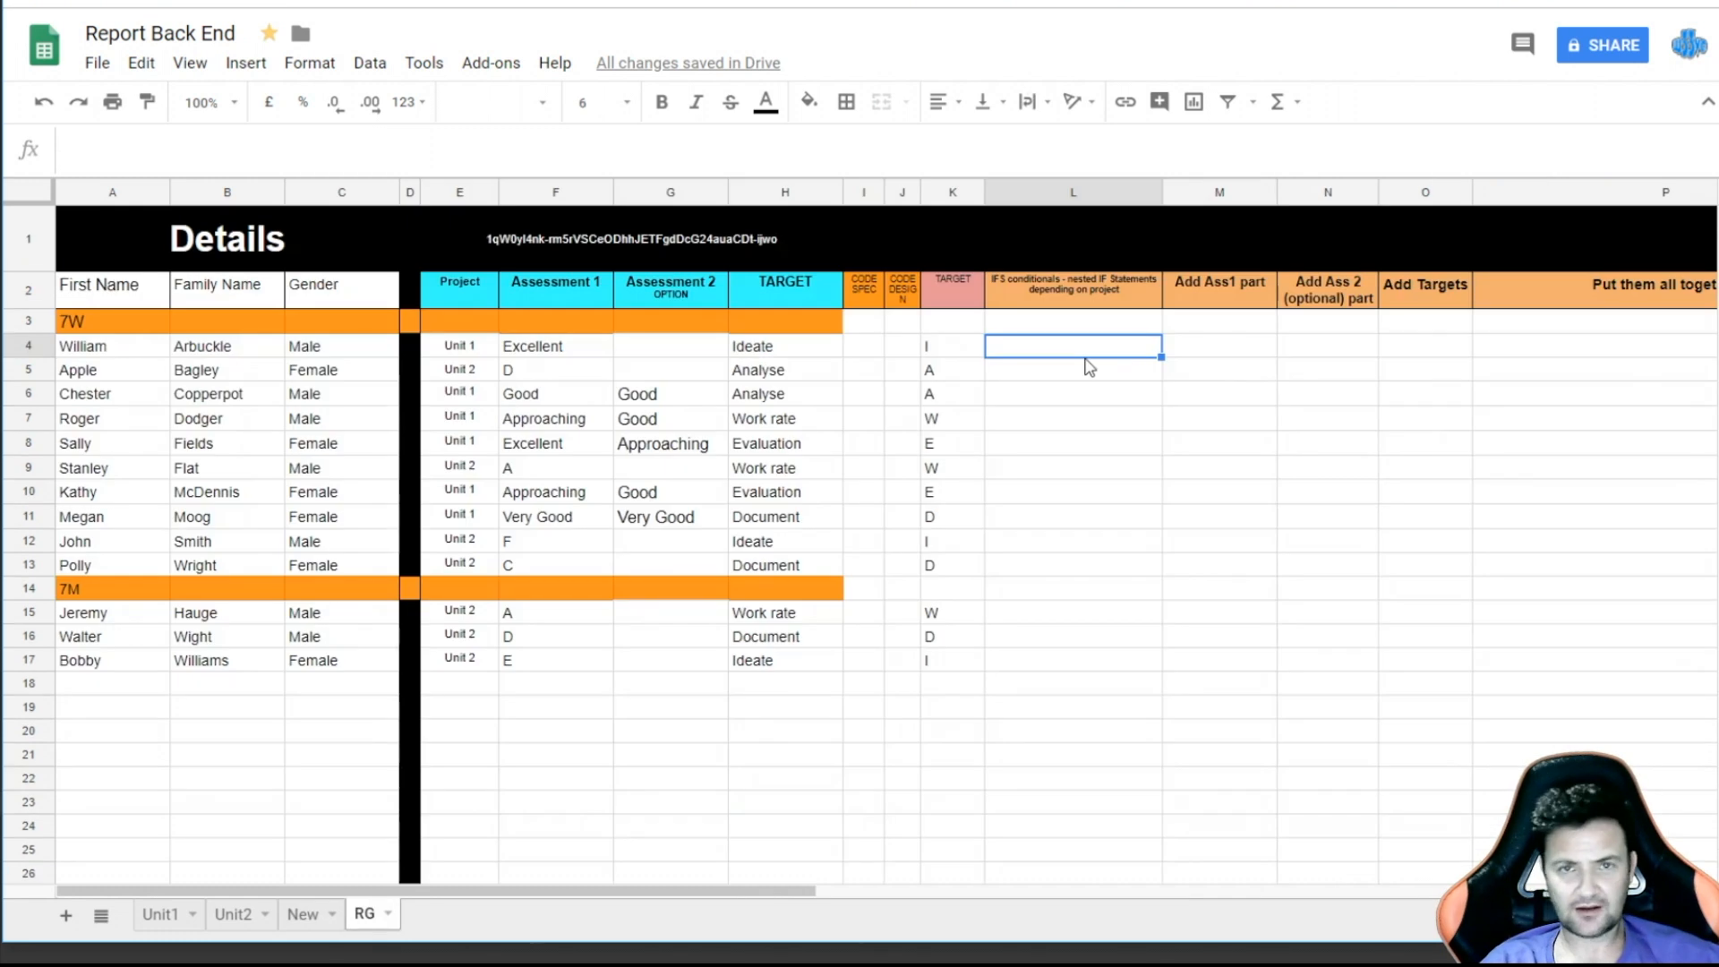
- Enter =IFS(E4="Unit 1",Unit1!C$3) in L4 of the RG sheet to pull in the Unit 1 introduction
{"action": "type", "text": "=IFS("}
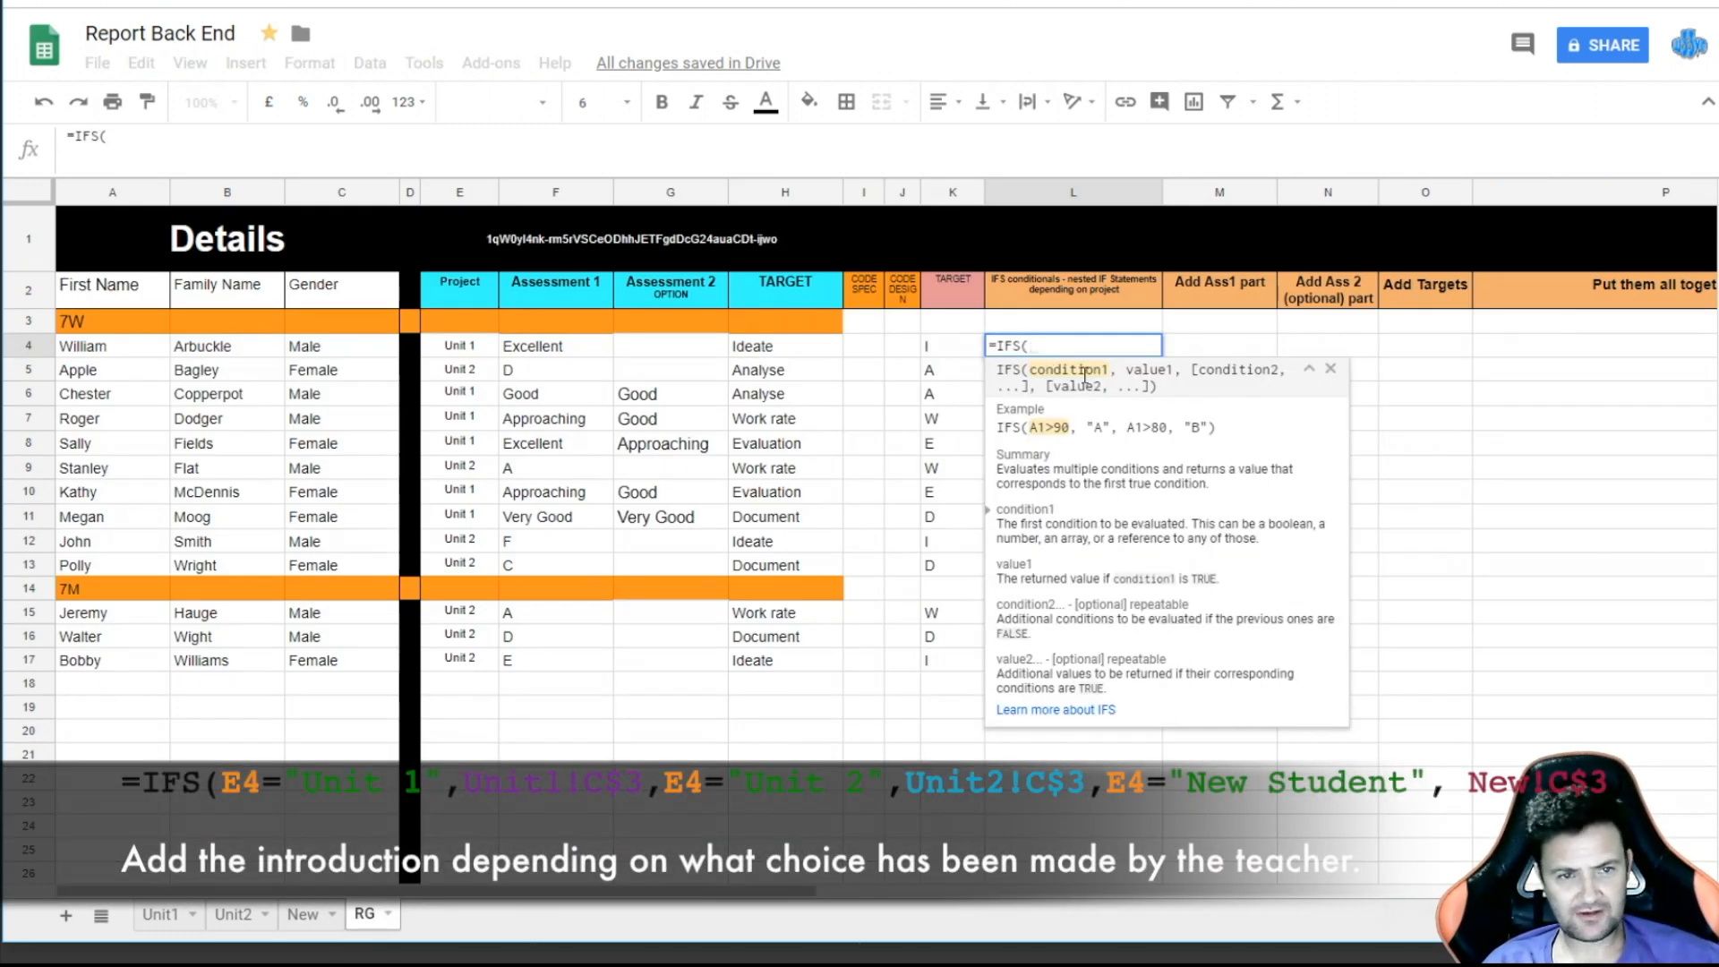
{"action": "left_click", "coordinate": [461, 349]}
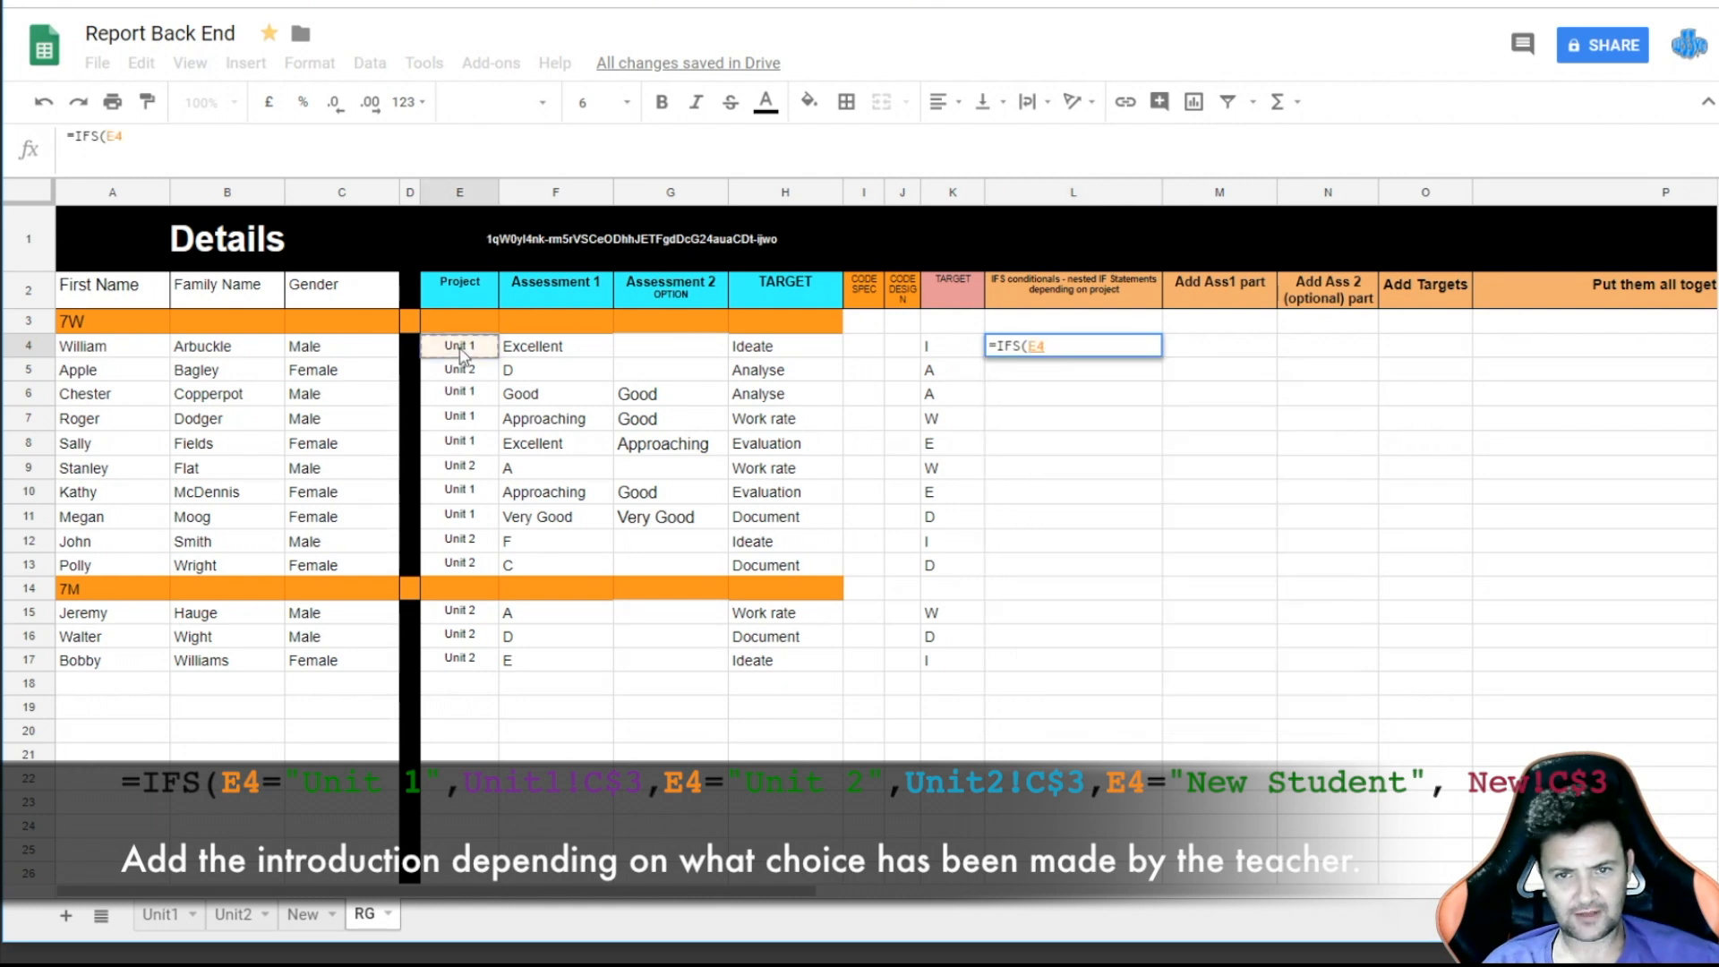
{"action": "type", "text": "="}
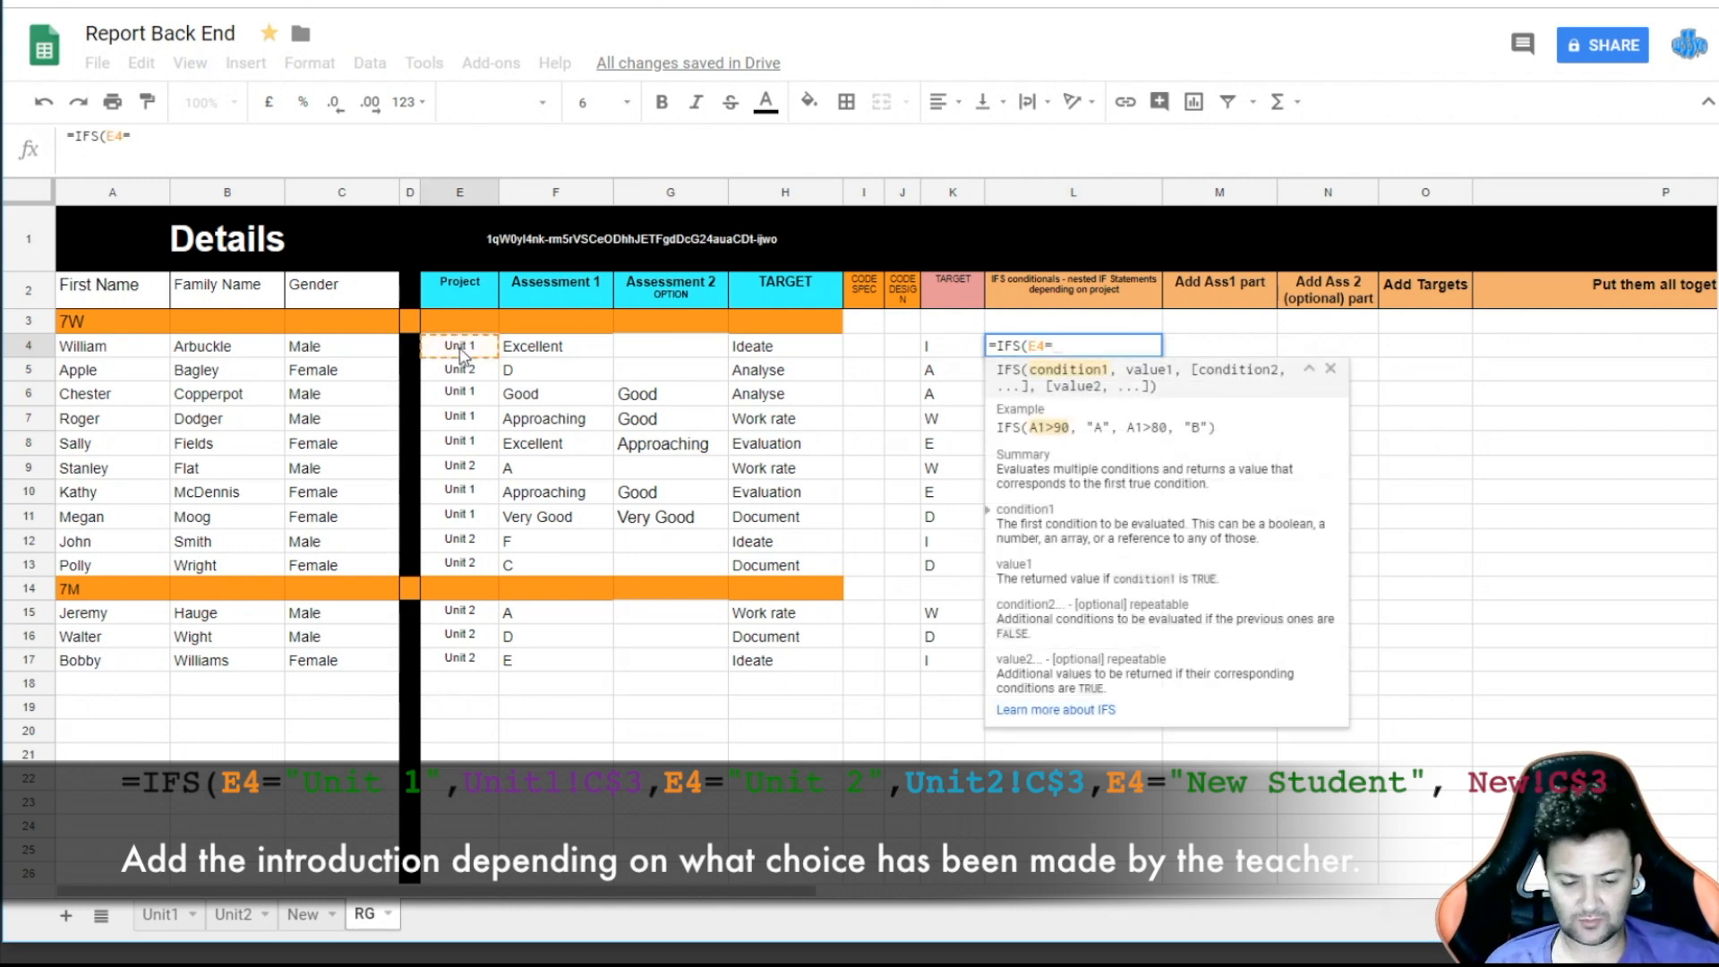
{"action": "type", "text": "\"Unit 1"}
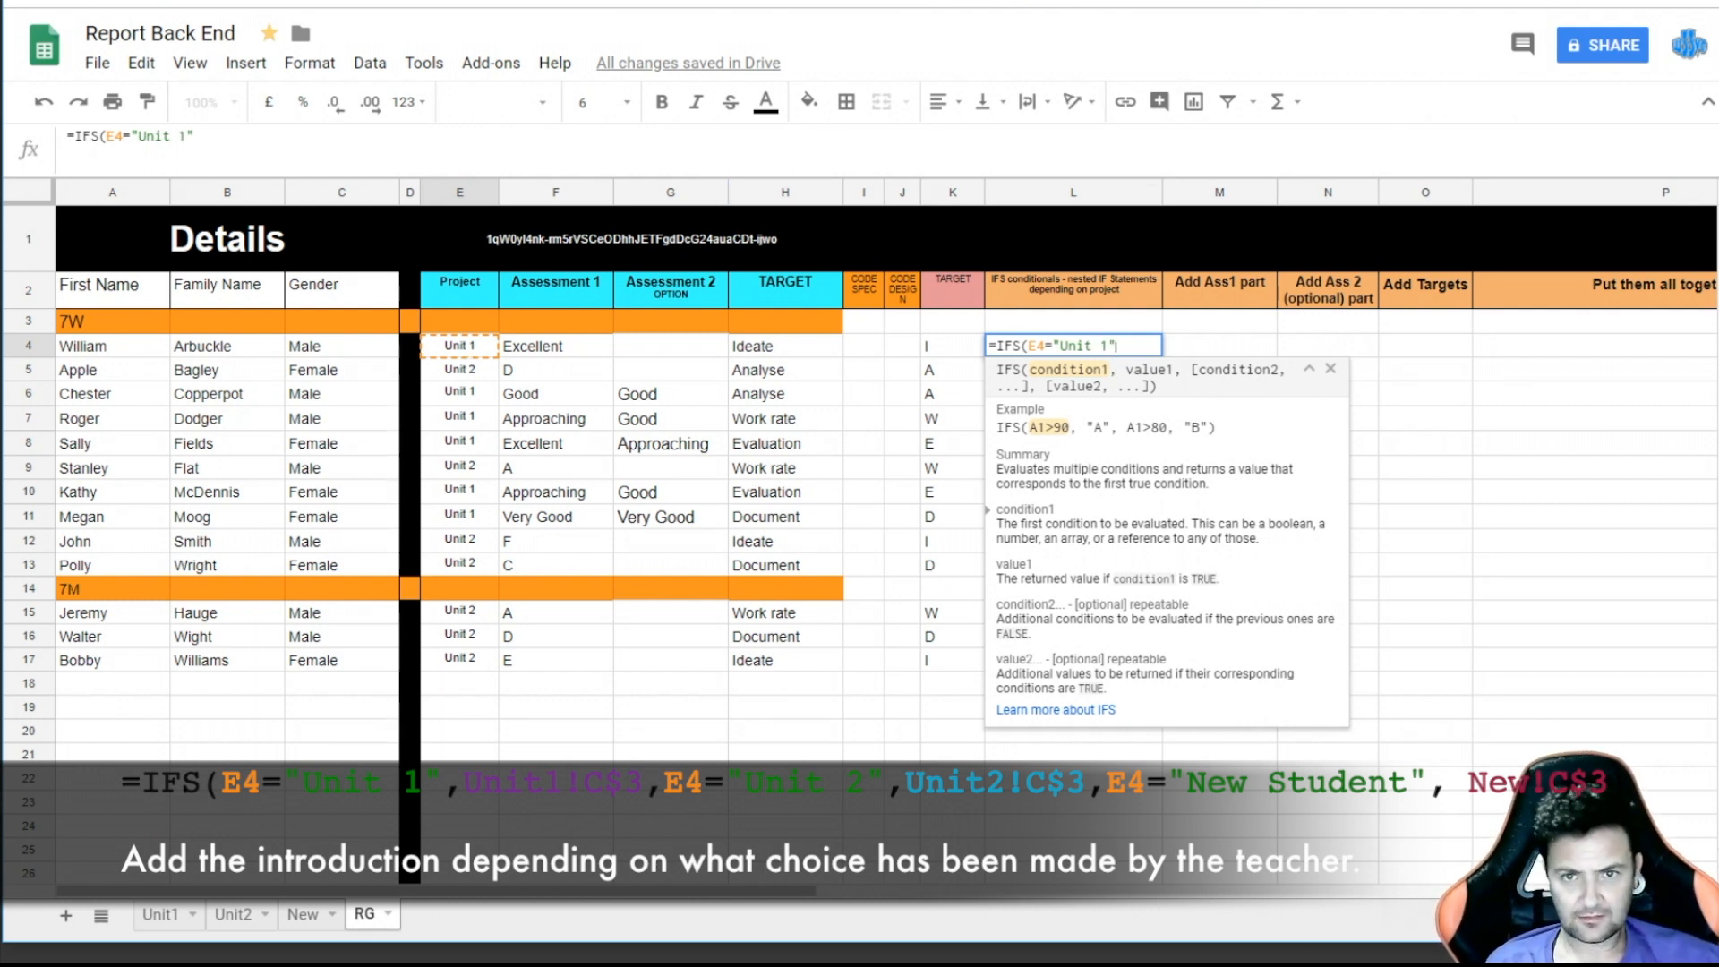
{"action": "type", "text": ","}
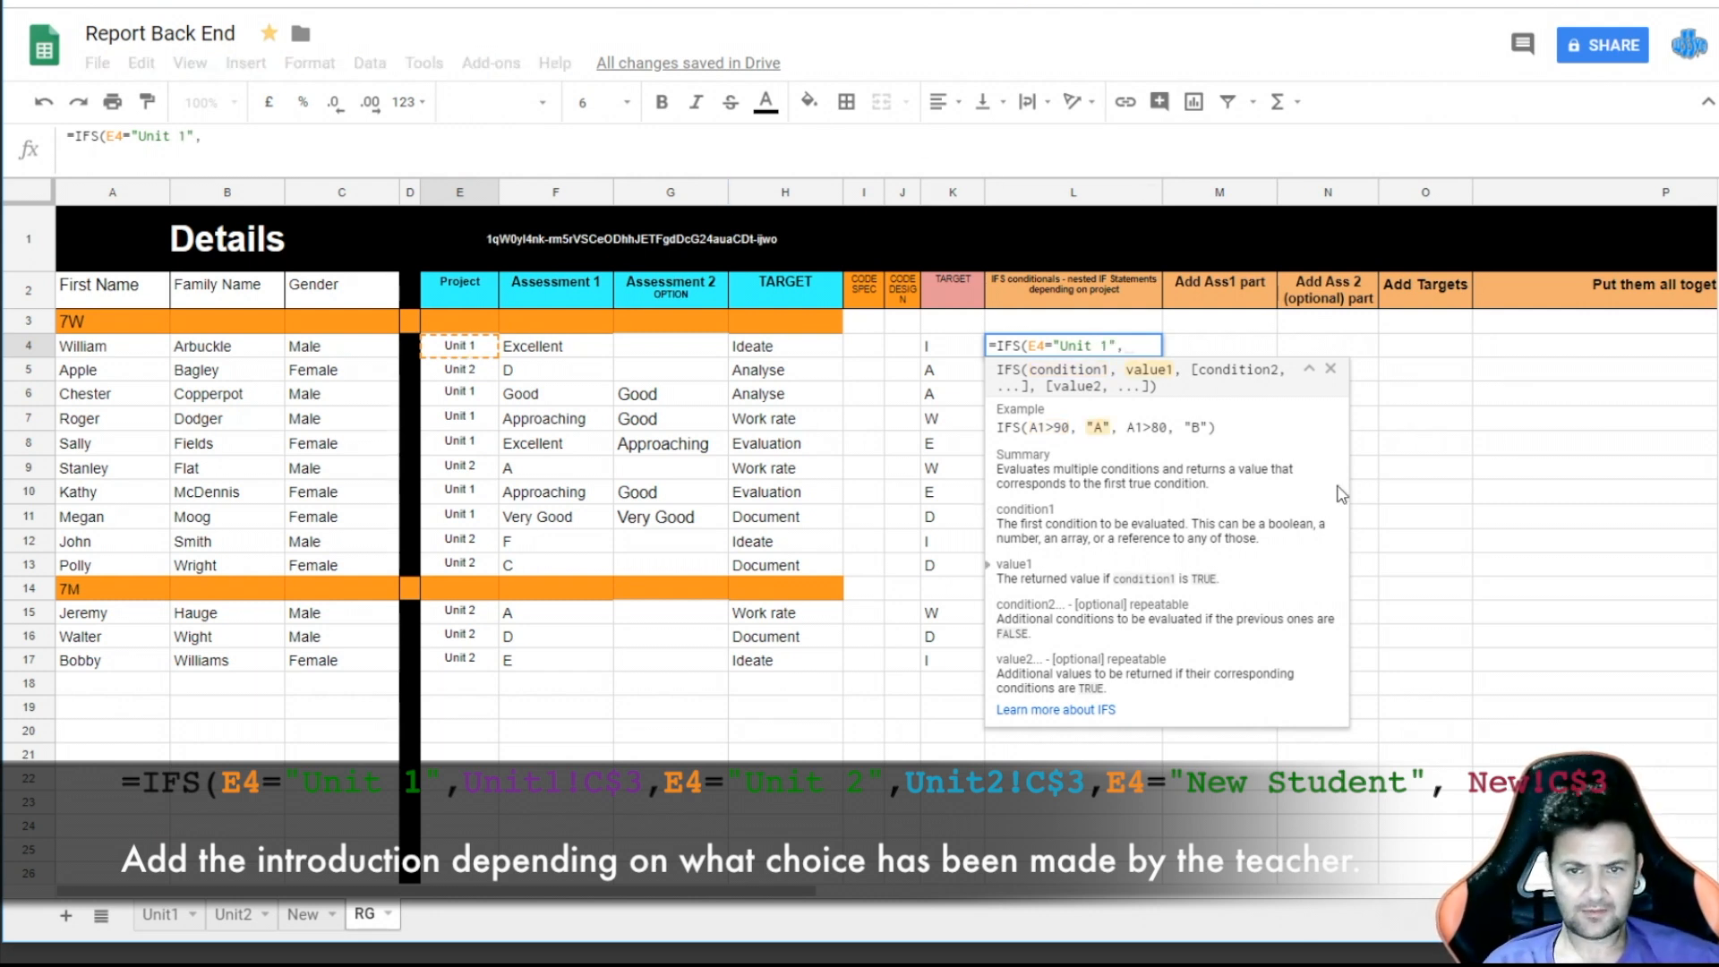
{"action": "left_click", "coordinate": [154, 914]}
{"action": "left_click", "coordinate": [573, 283]}
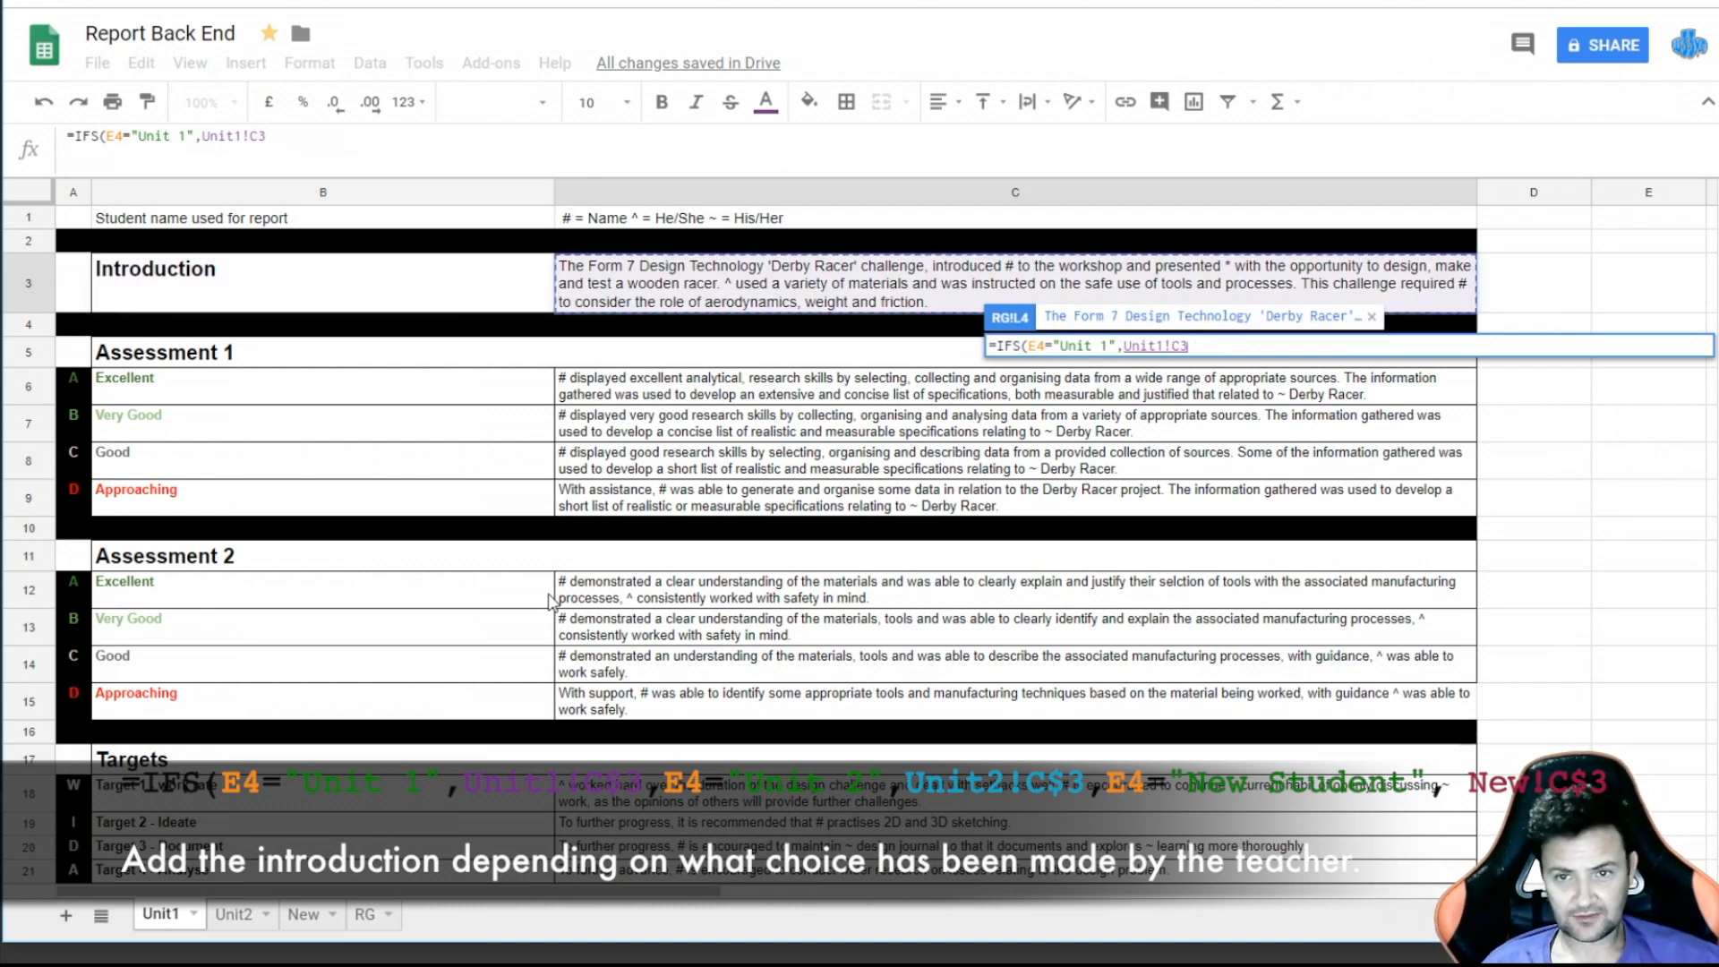
{"action": "left_click", "coordinate": [365, 913]}
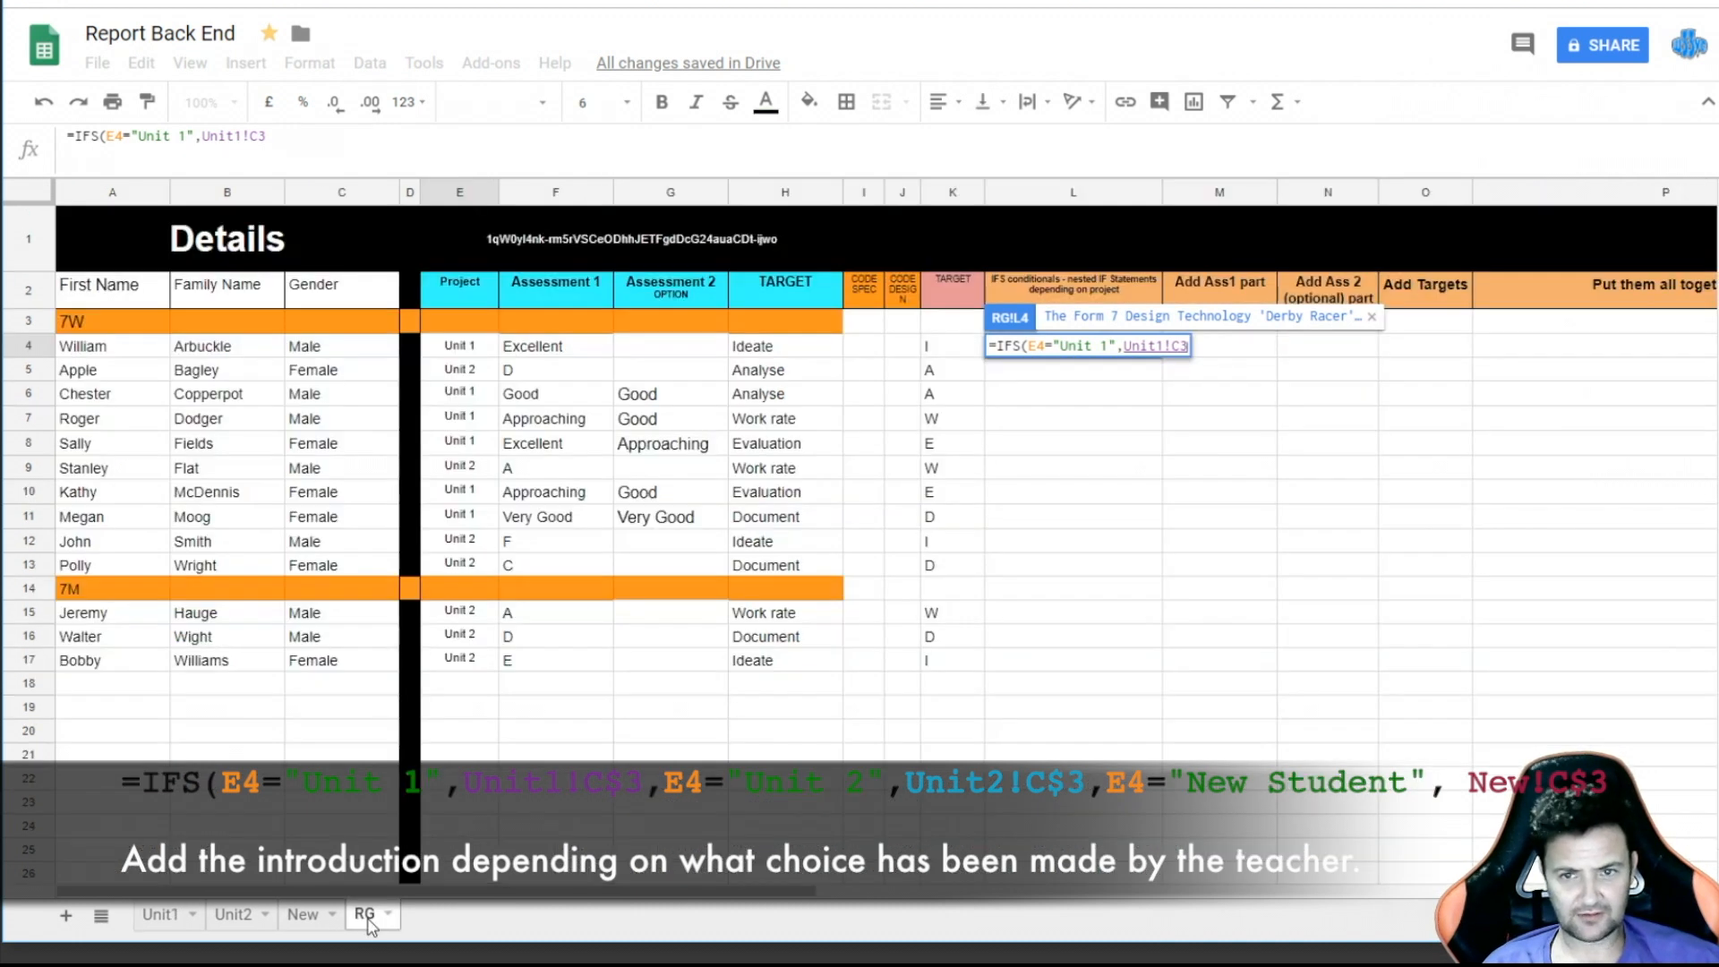
{"action": "left_click", "coordinate": [1179, 346]}
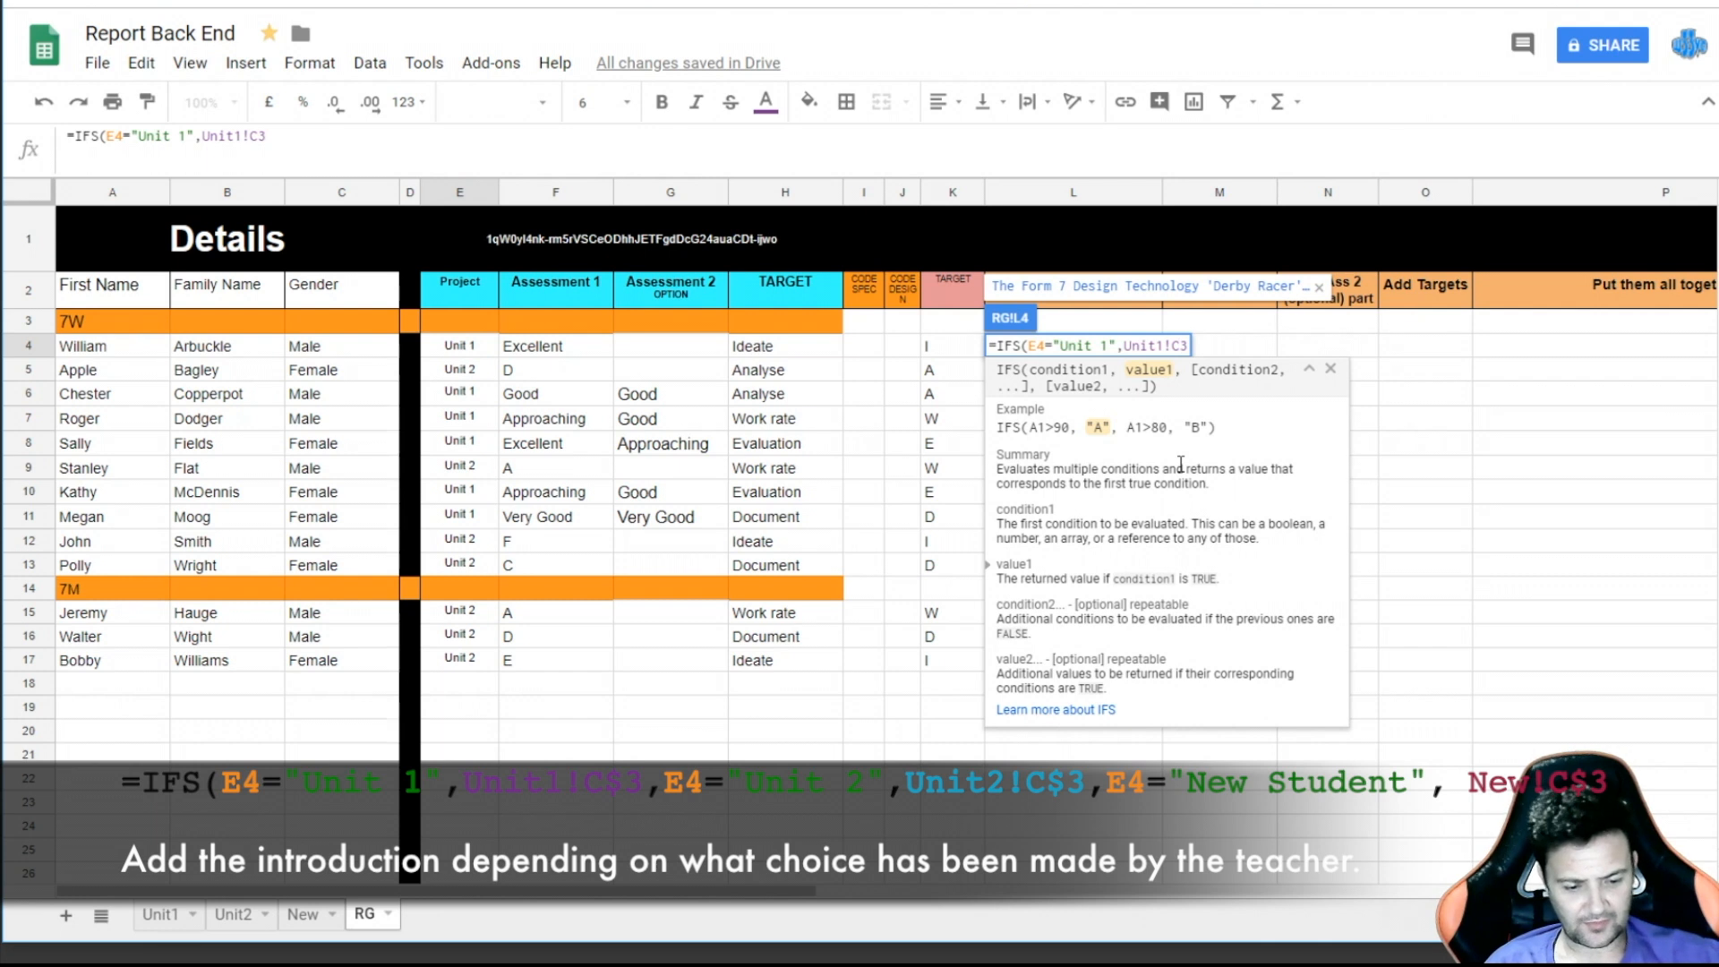
{"action": "type", "text": "$"}
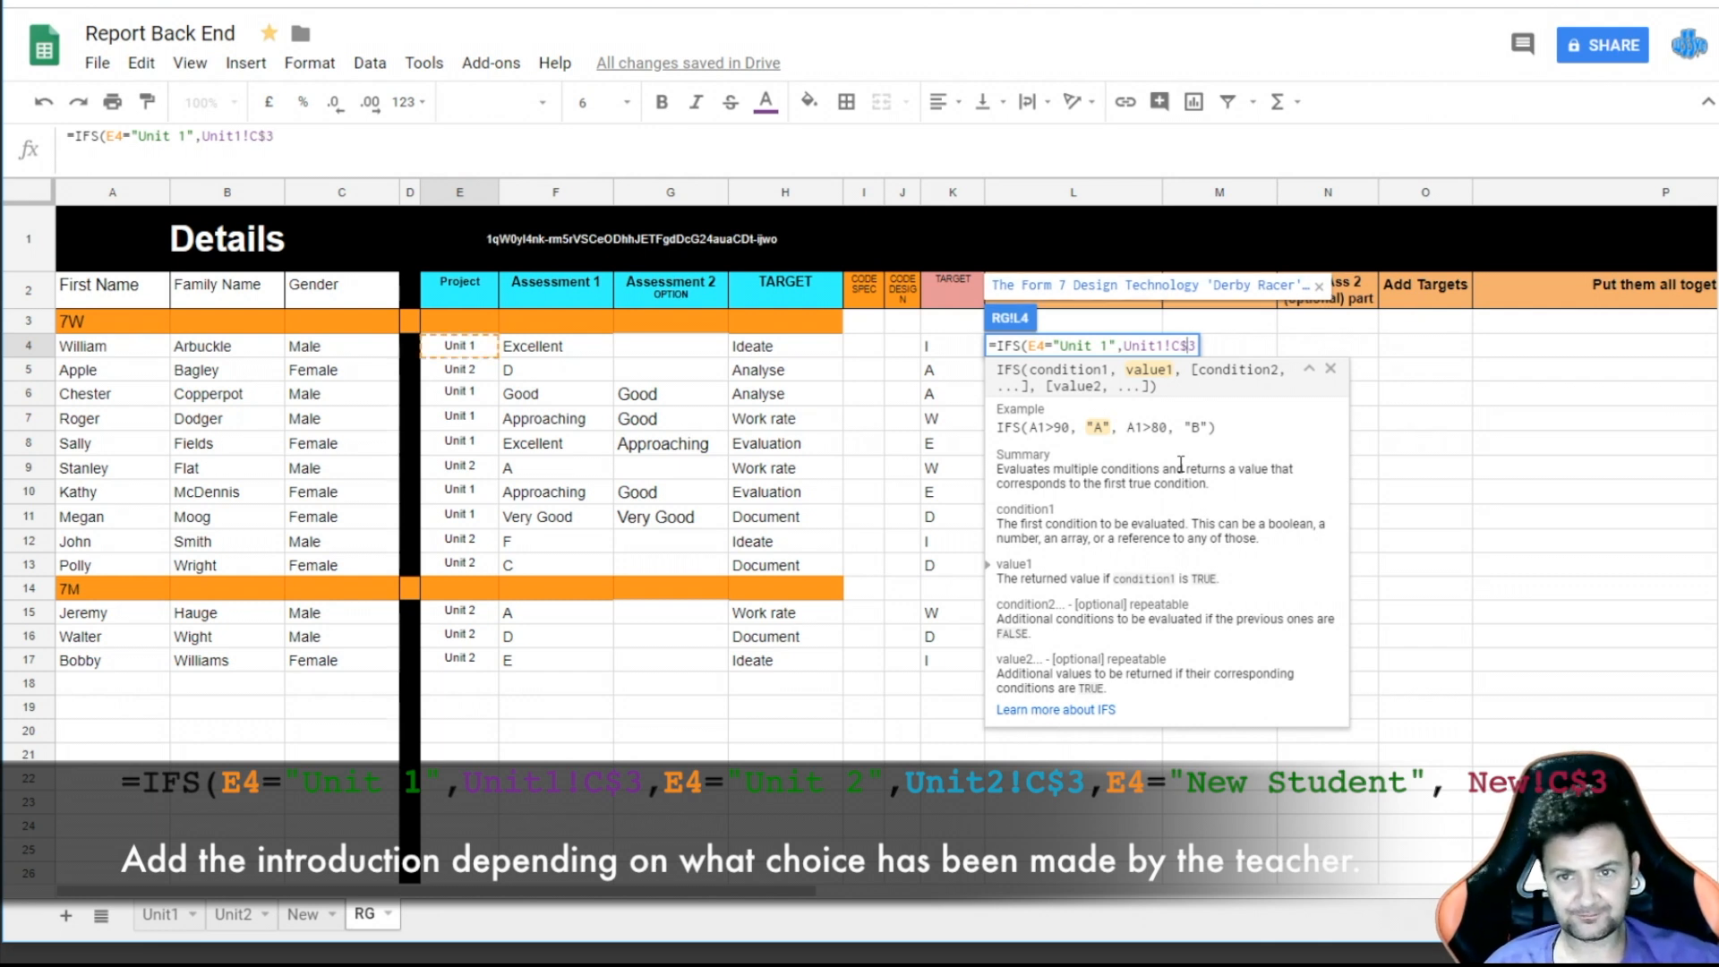
{"action": "key", "text": "Return"}
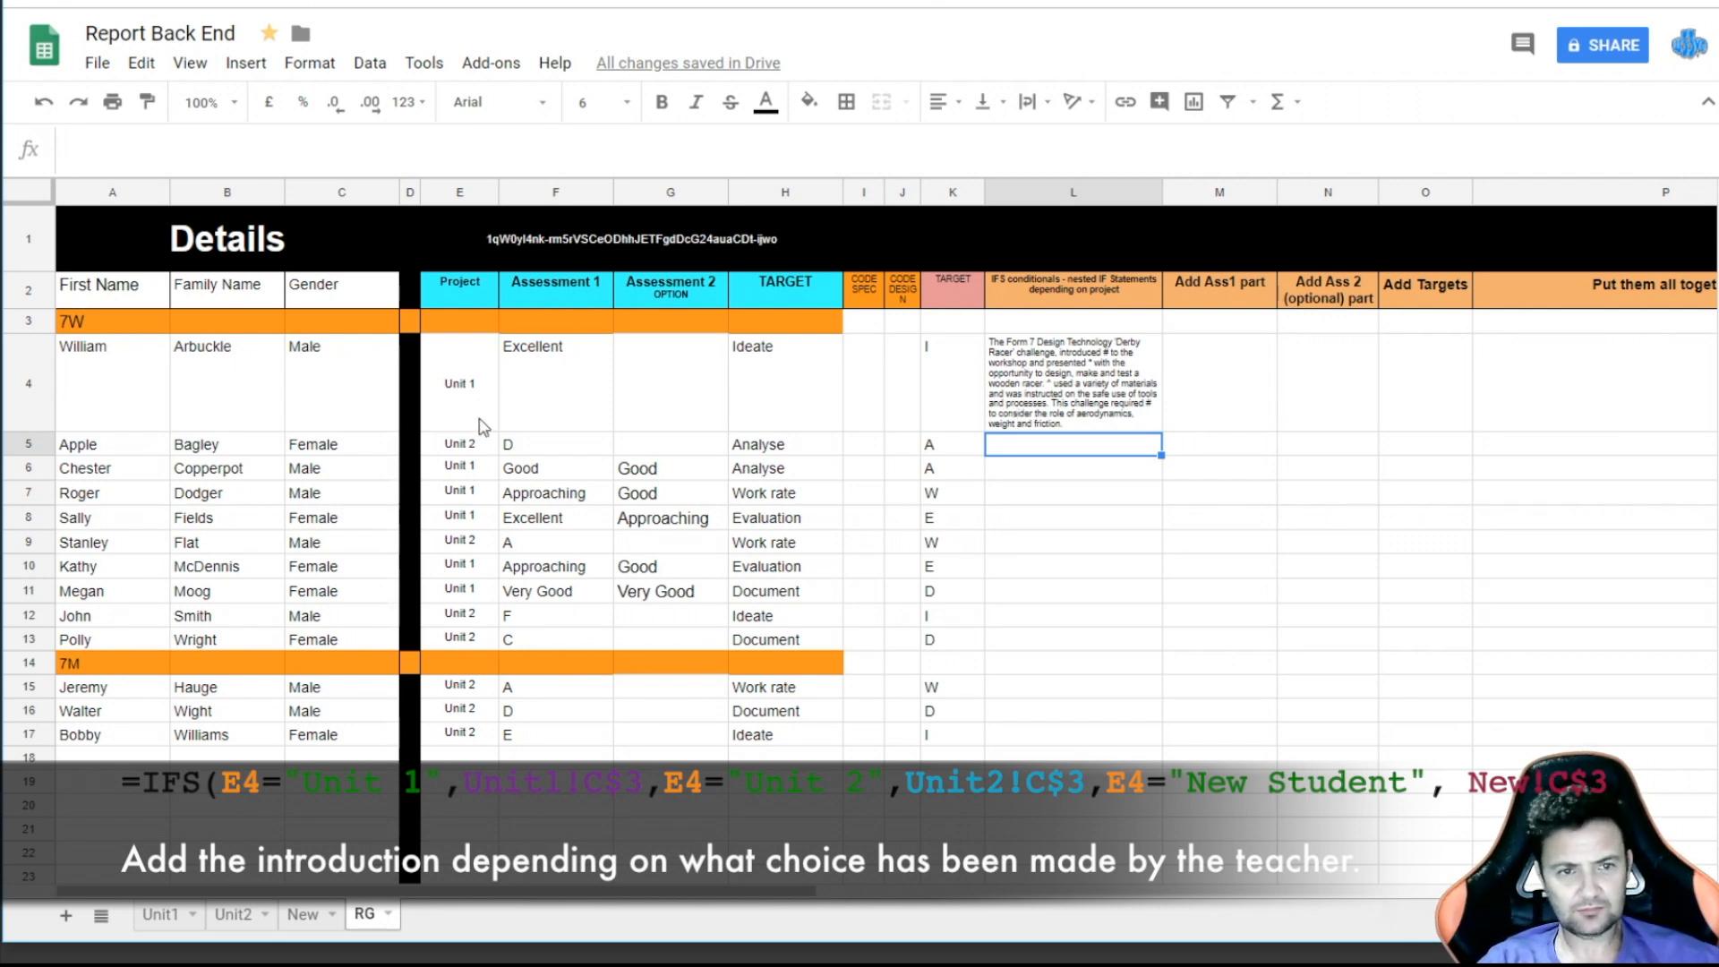
- Extend the IFS formula in L4 with the condition E4="Unit 2" returning Unit2!C$3
{"action": "left_click", "coordinate": [1028, 389]}
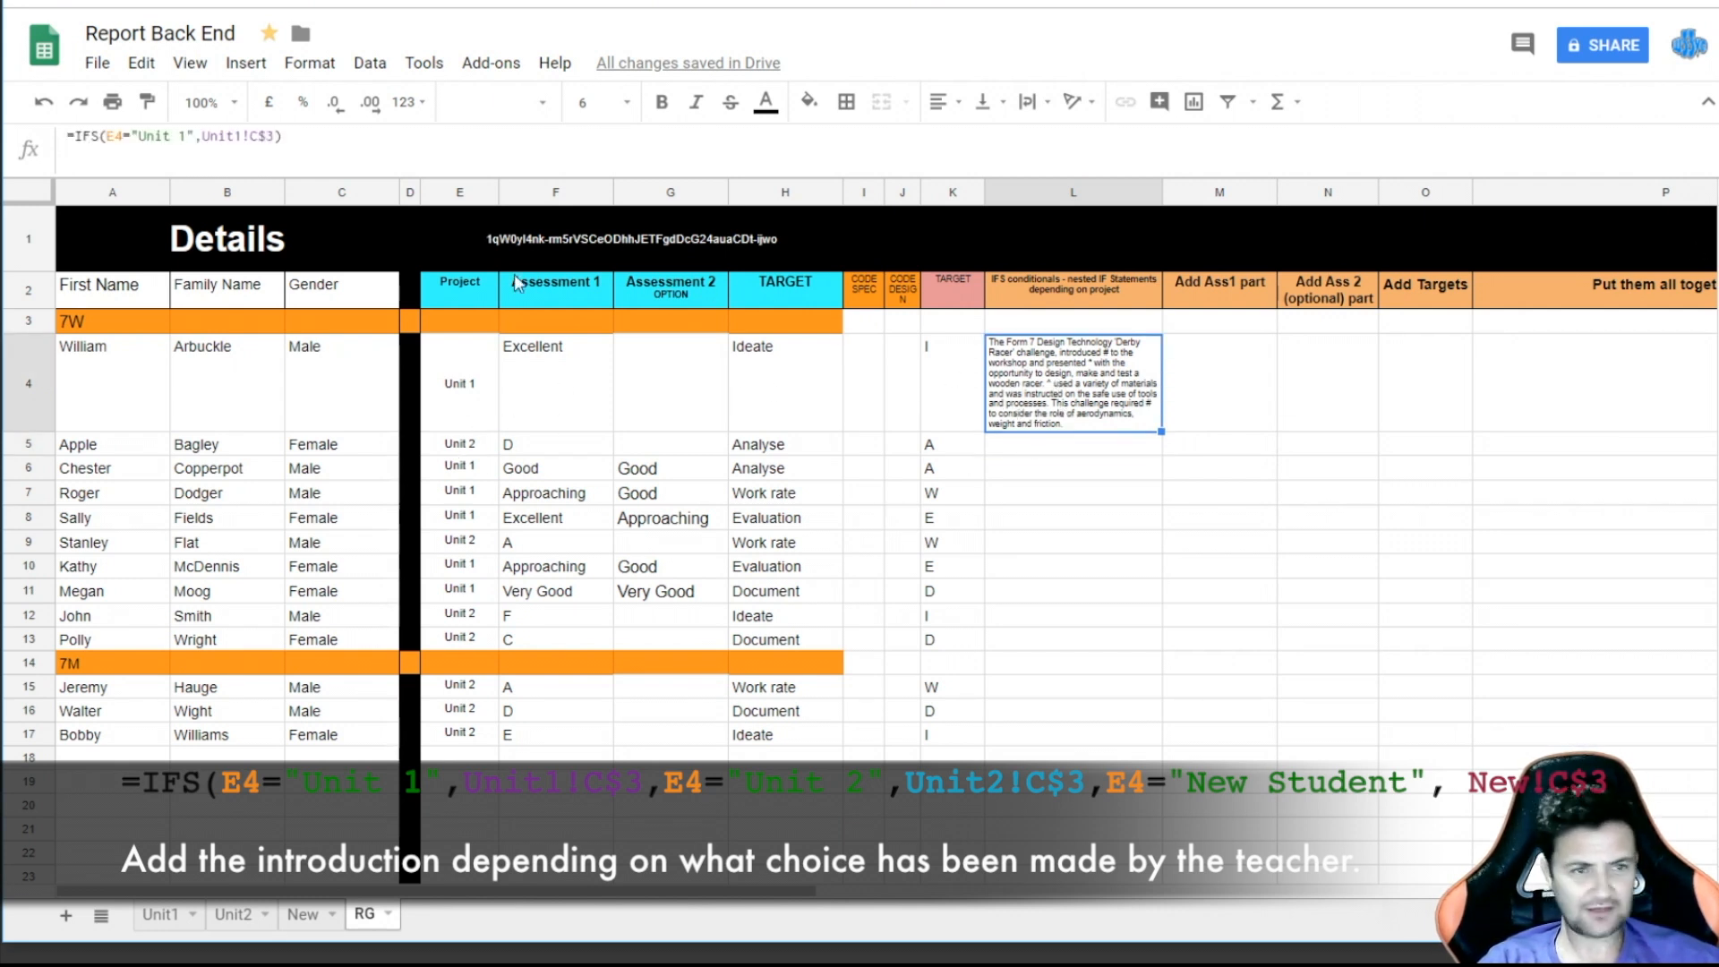
{"action": "left_click", "coordinate": [194, 143]}
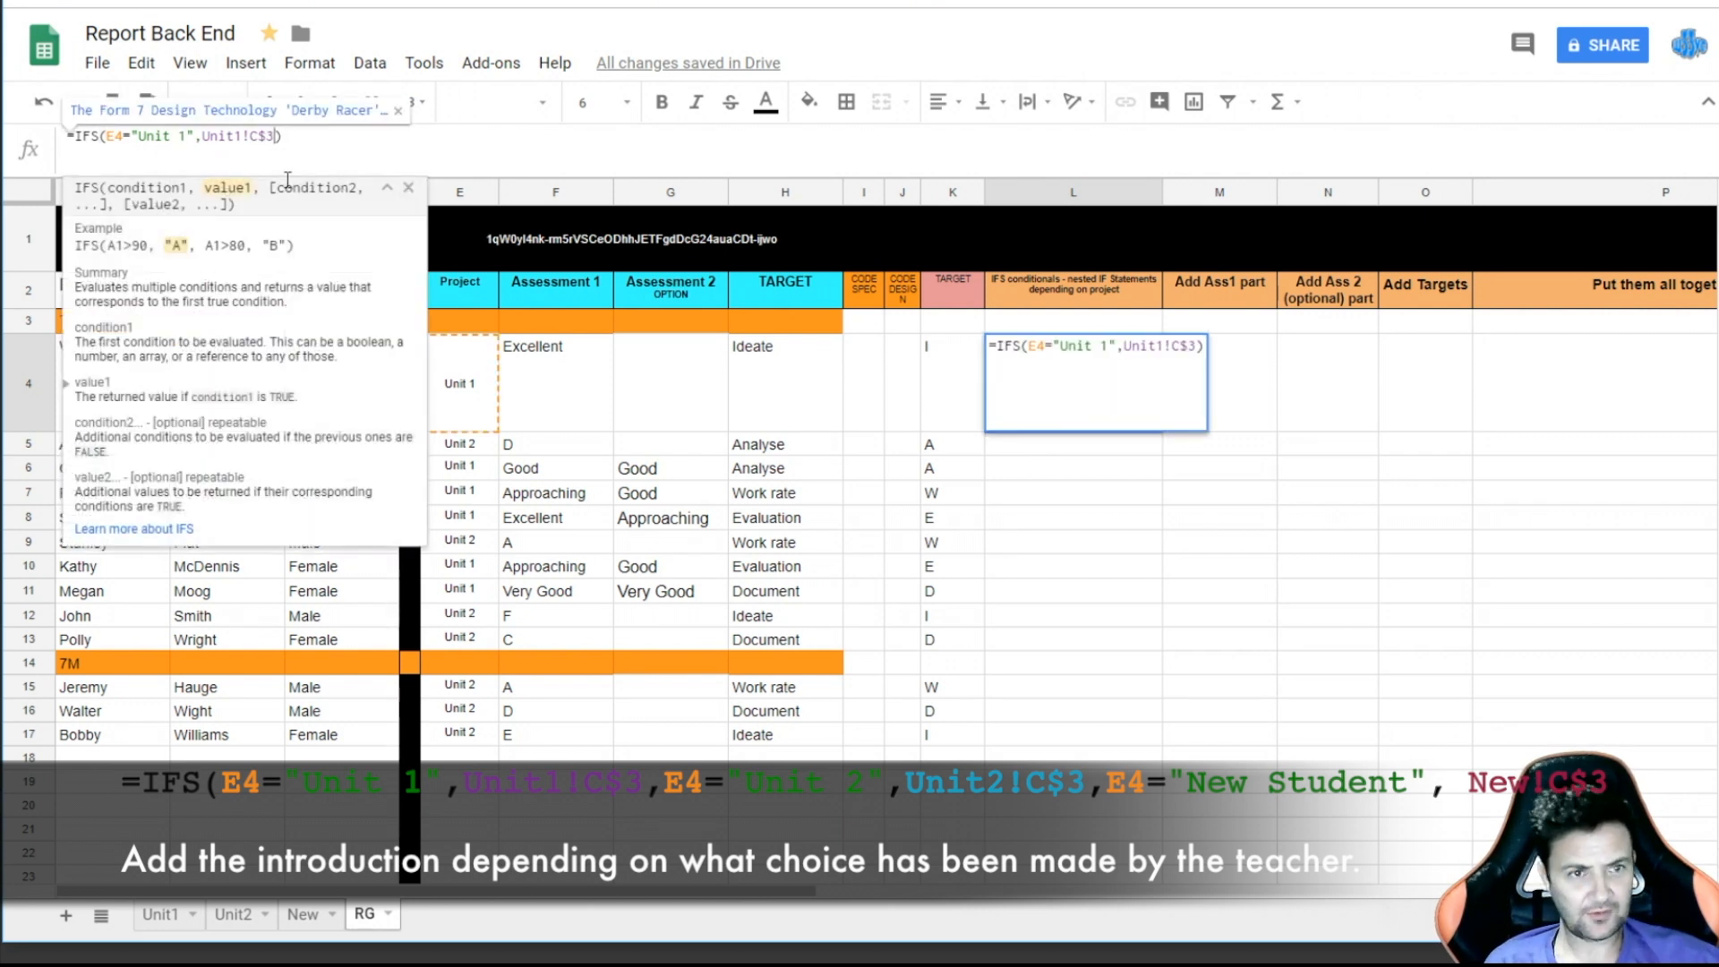
{"action": "type", "text": ","}
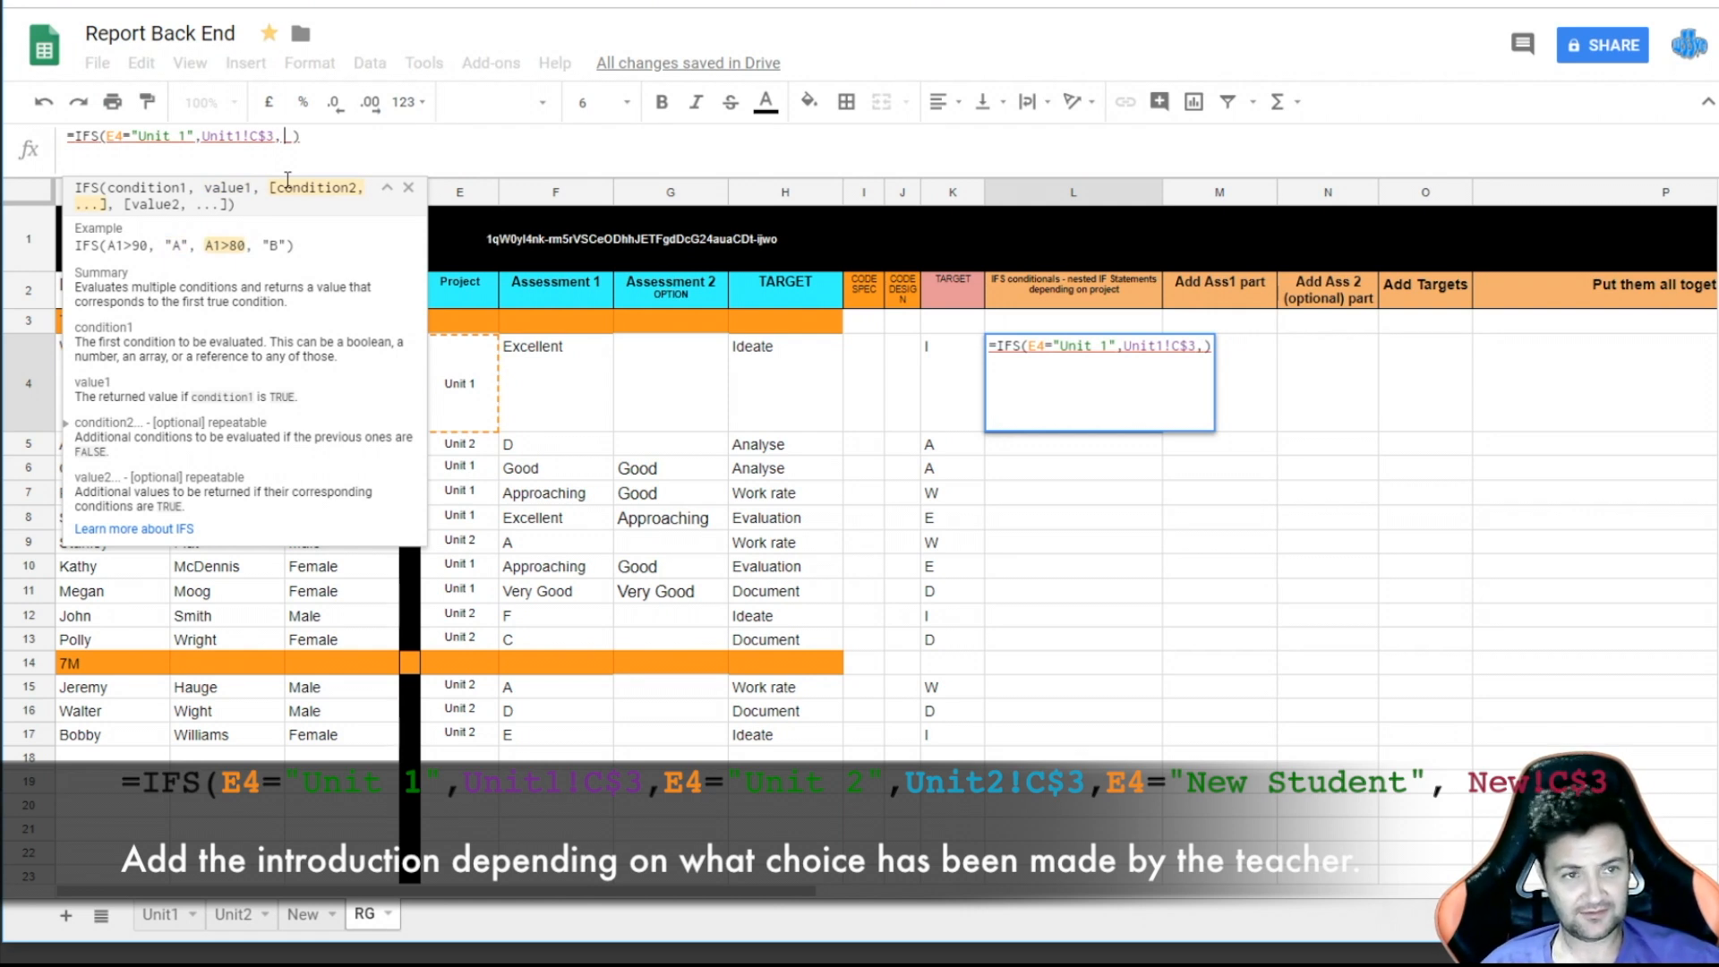
{"action": "type", "text": "E$"}
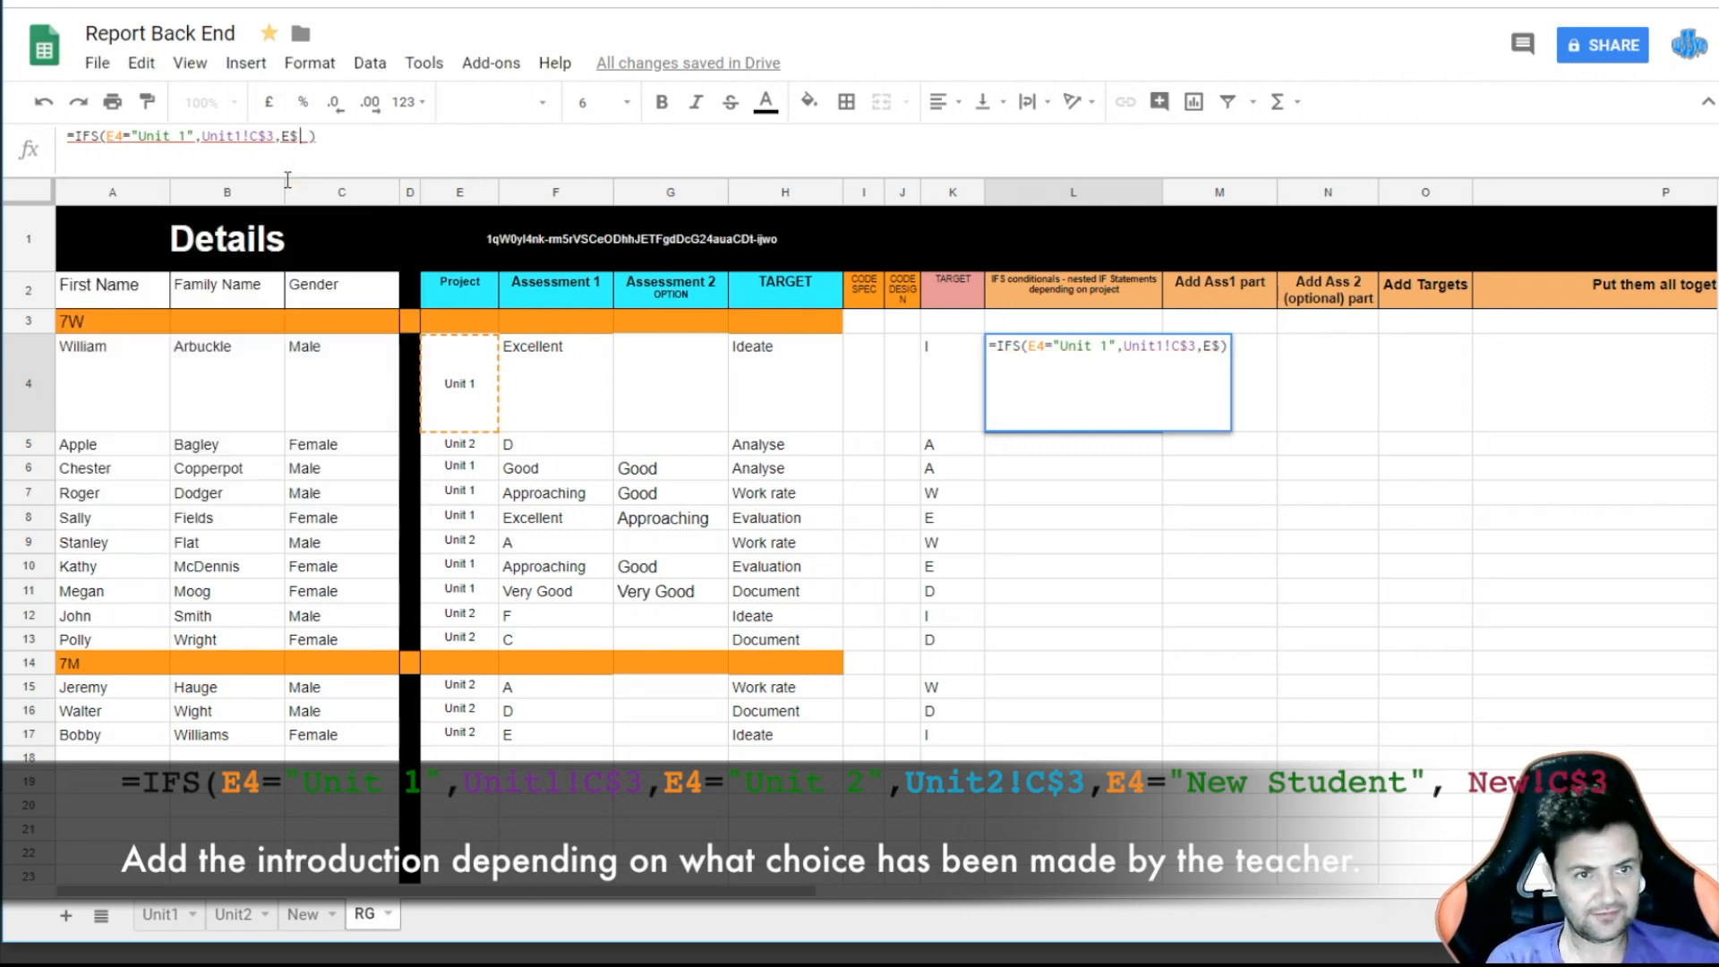
{"action": "type", "text": "4=Uni"}
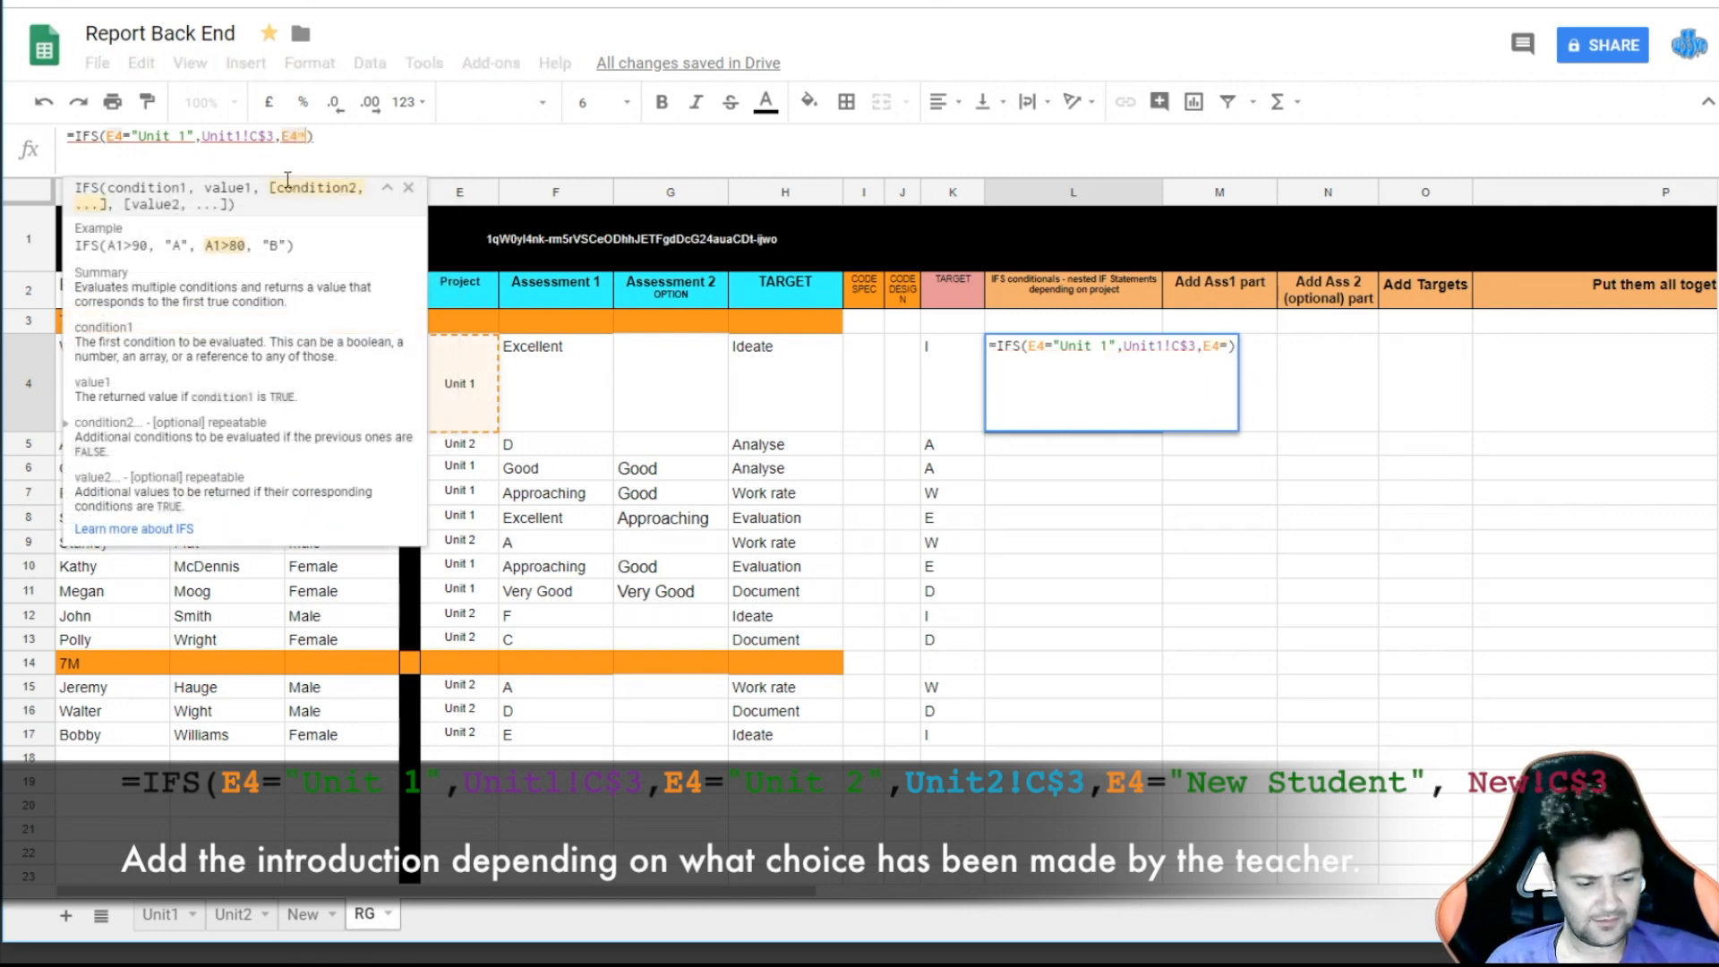
{"action": "key", "text": "BackSpace"}
{"action": "key", "text": "BackSpace"}
{"action": "key", "text": "BackSpace"}
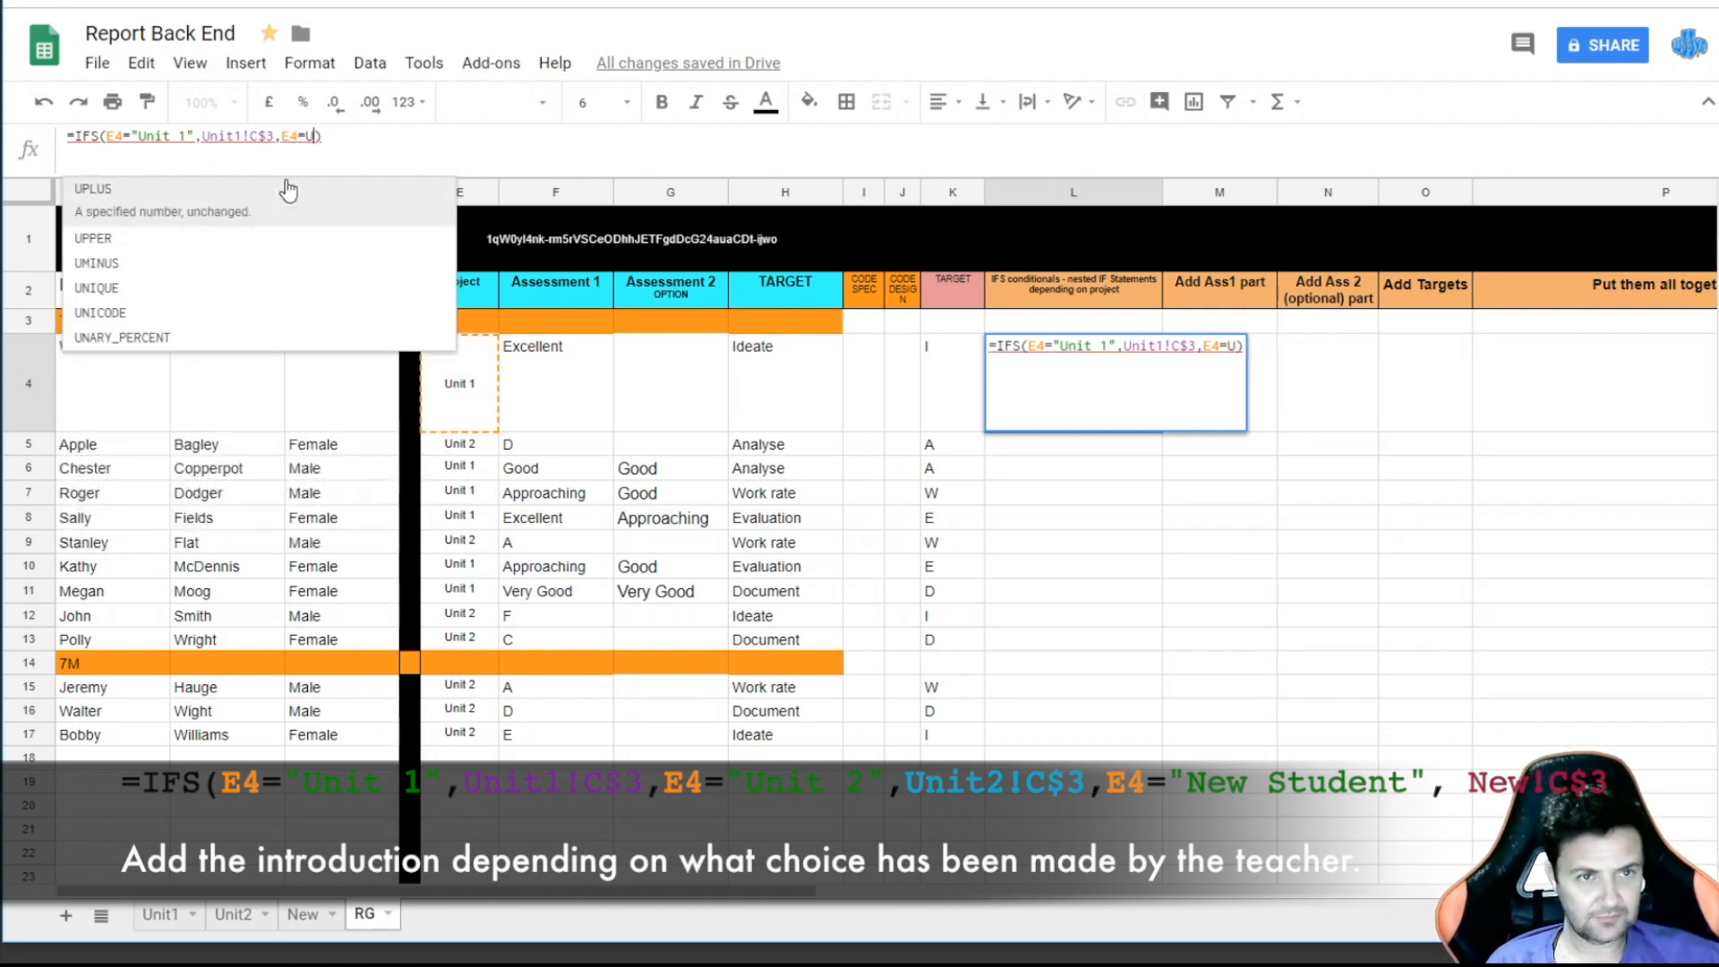
{"action": "type", "text": "\"Unit 2"}
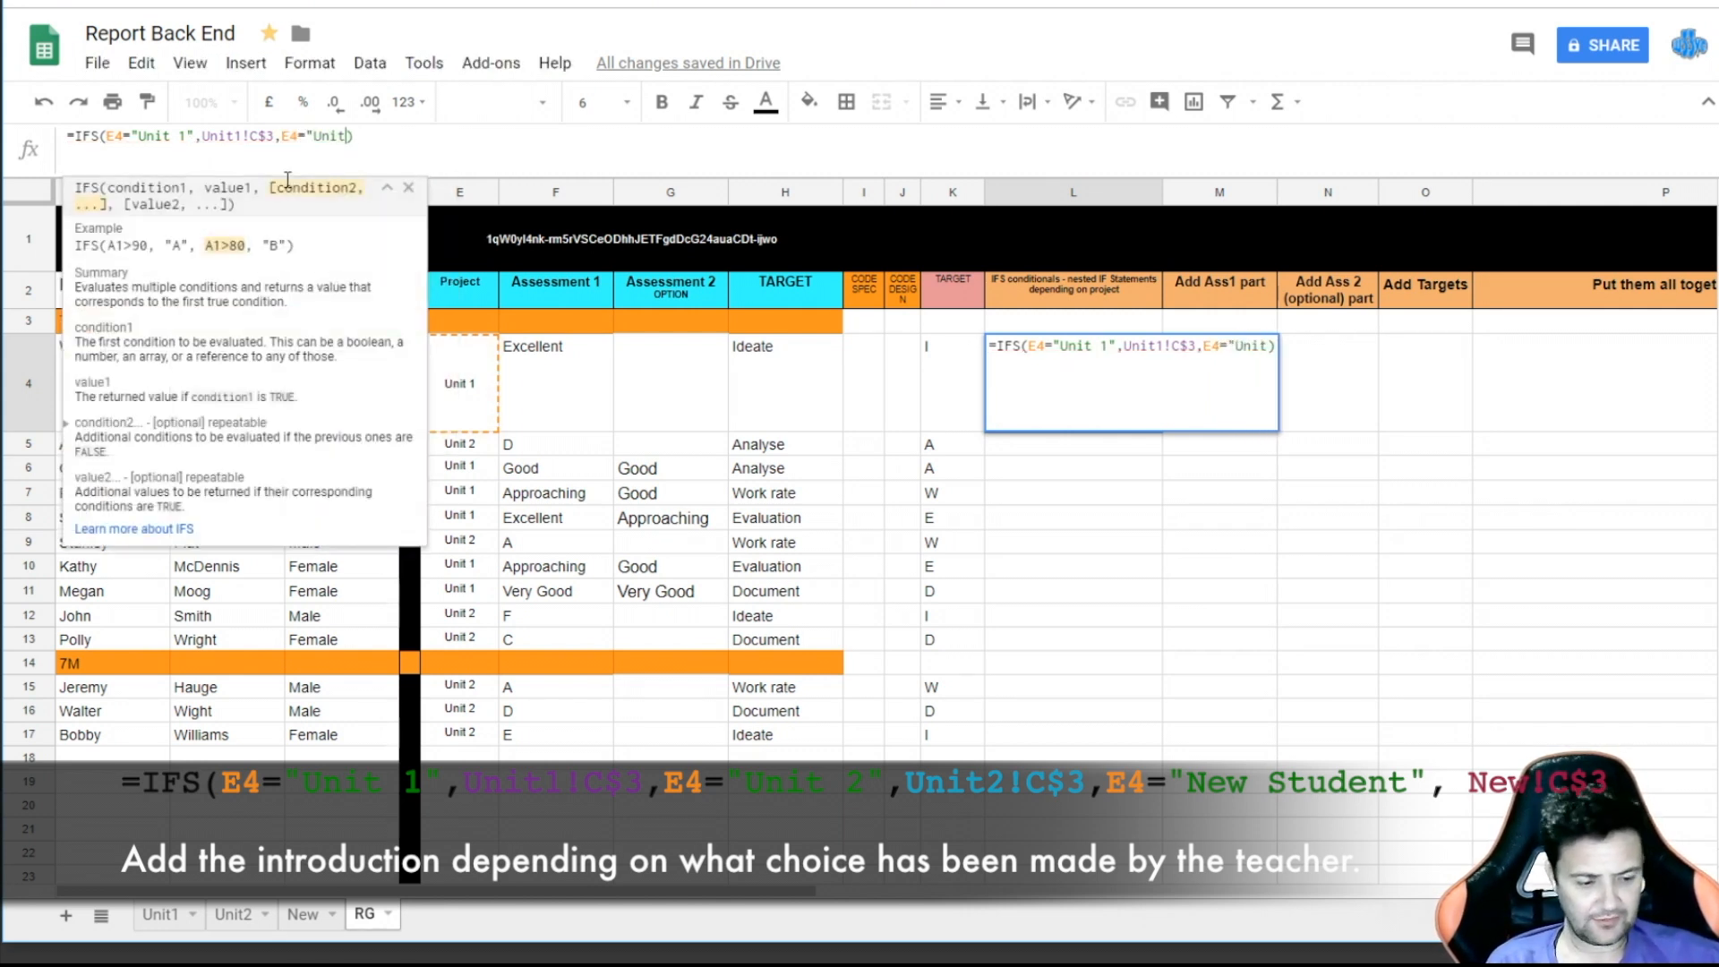
{"action": "type", "text": "\","}
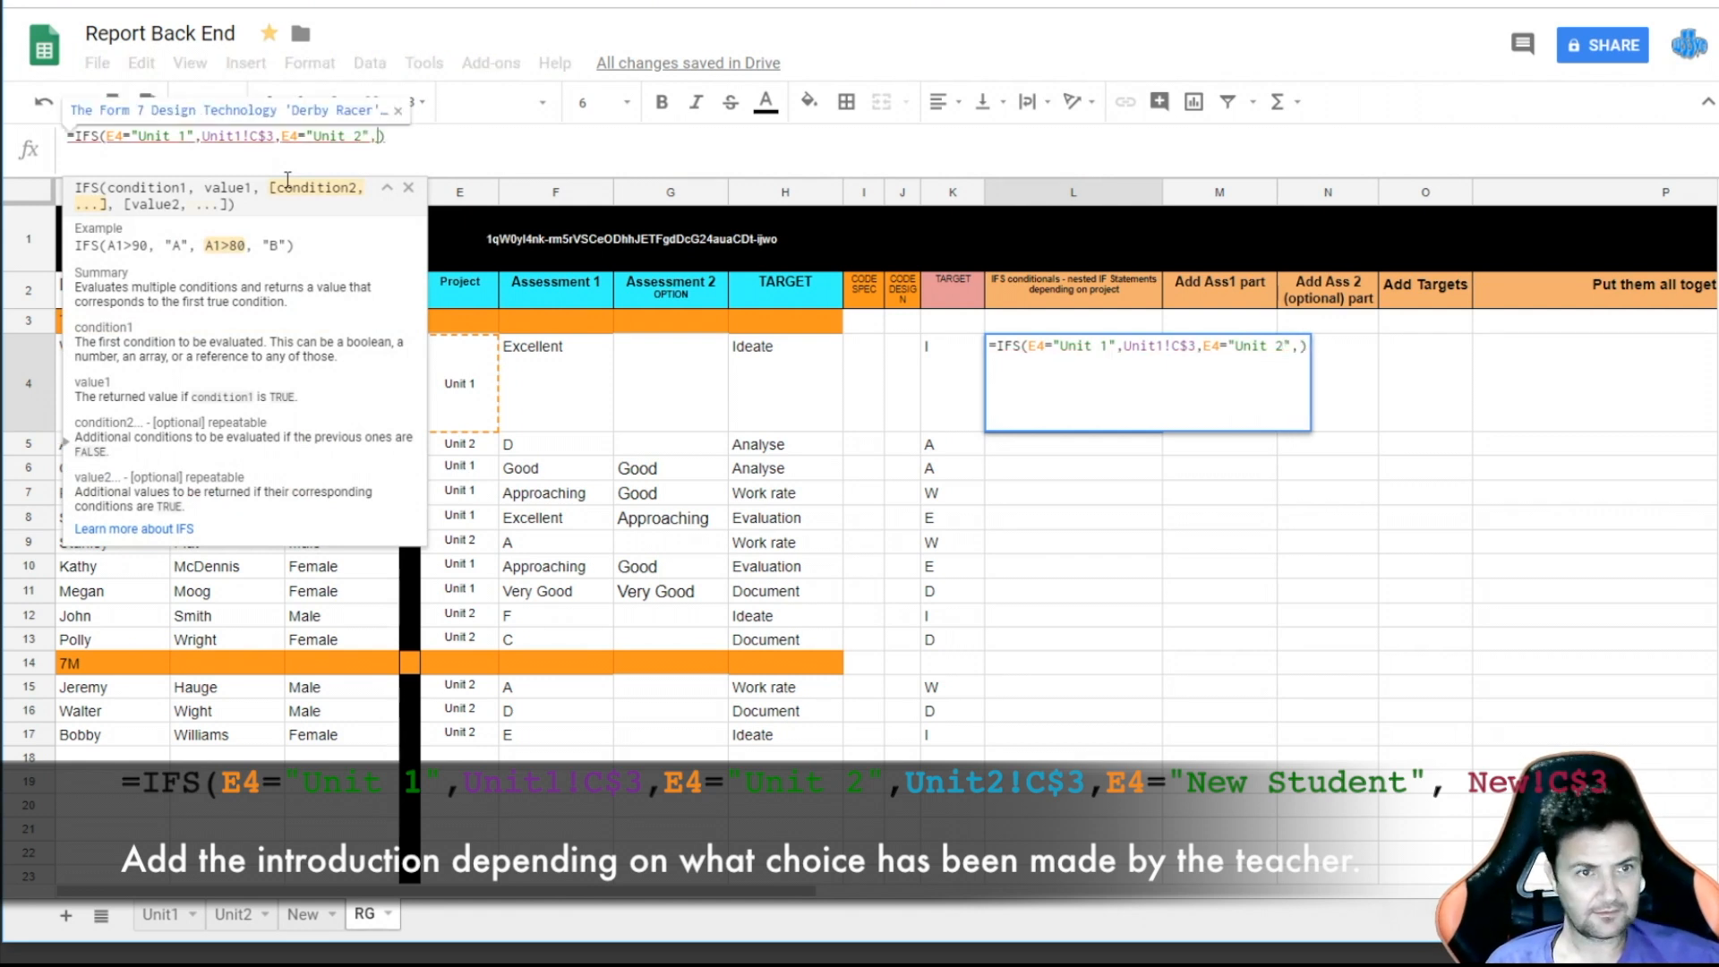
{"action": "left_click", "coordinate": [231, 914]}
{"action": "left_click", "coordinate": [865, 280]}
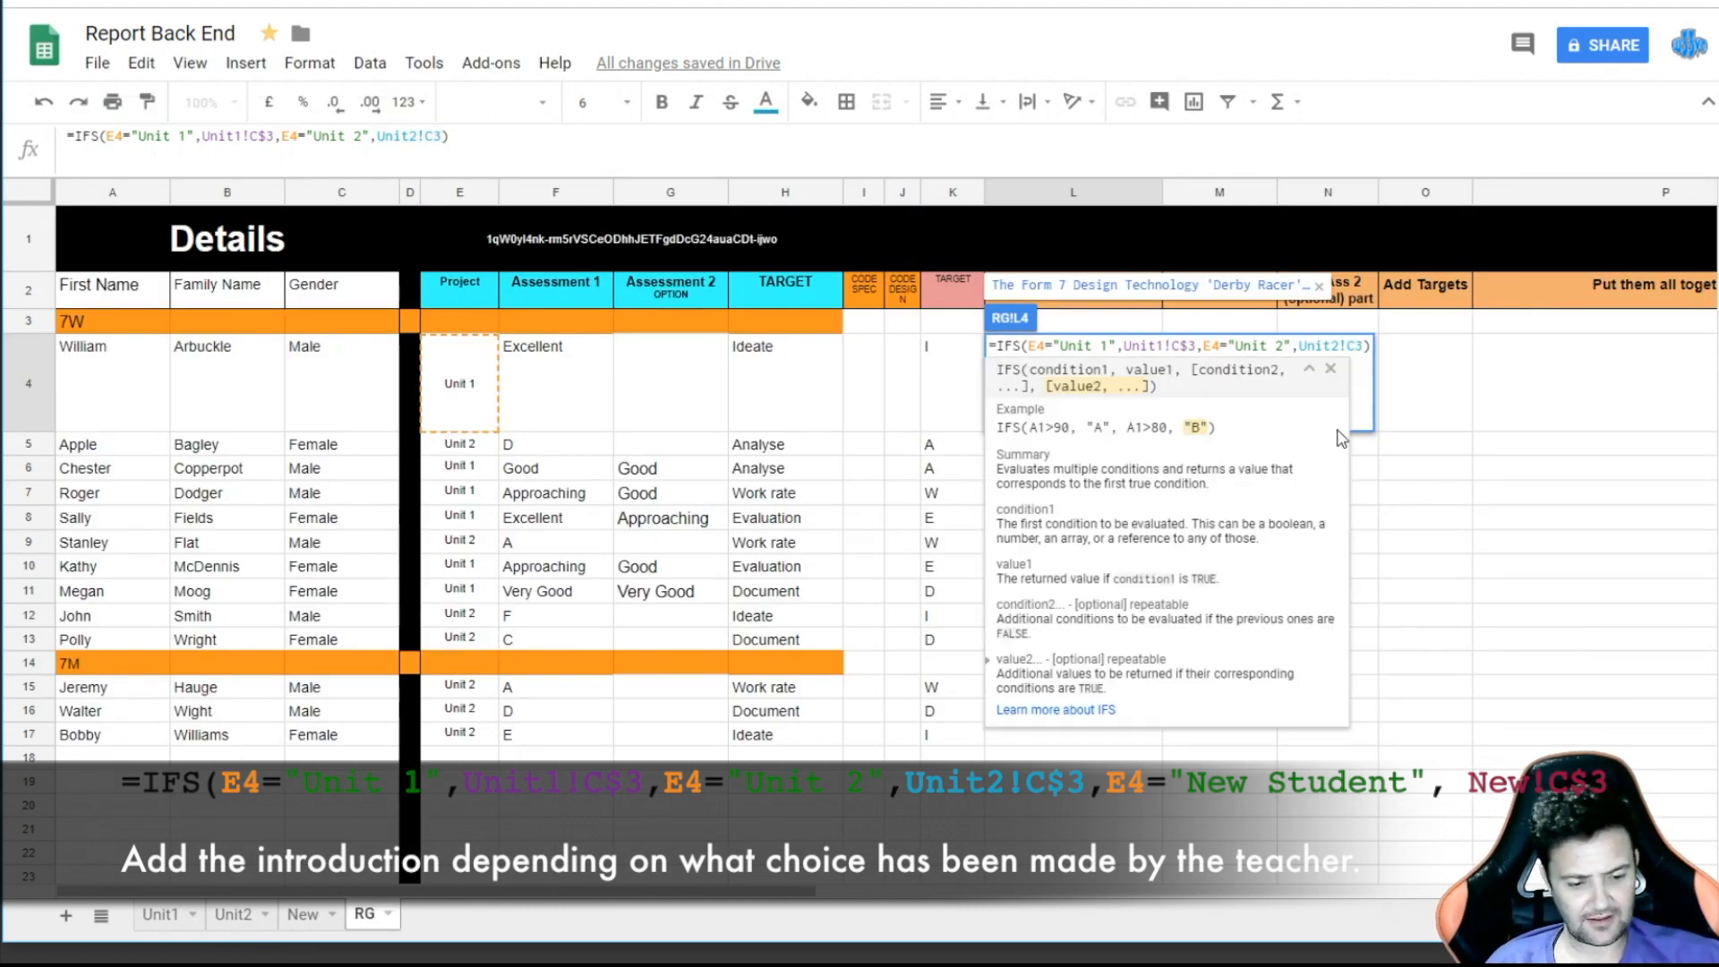
{"action": "key", "text": "Left"}
{"action": "type", "text": "$3"}
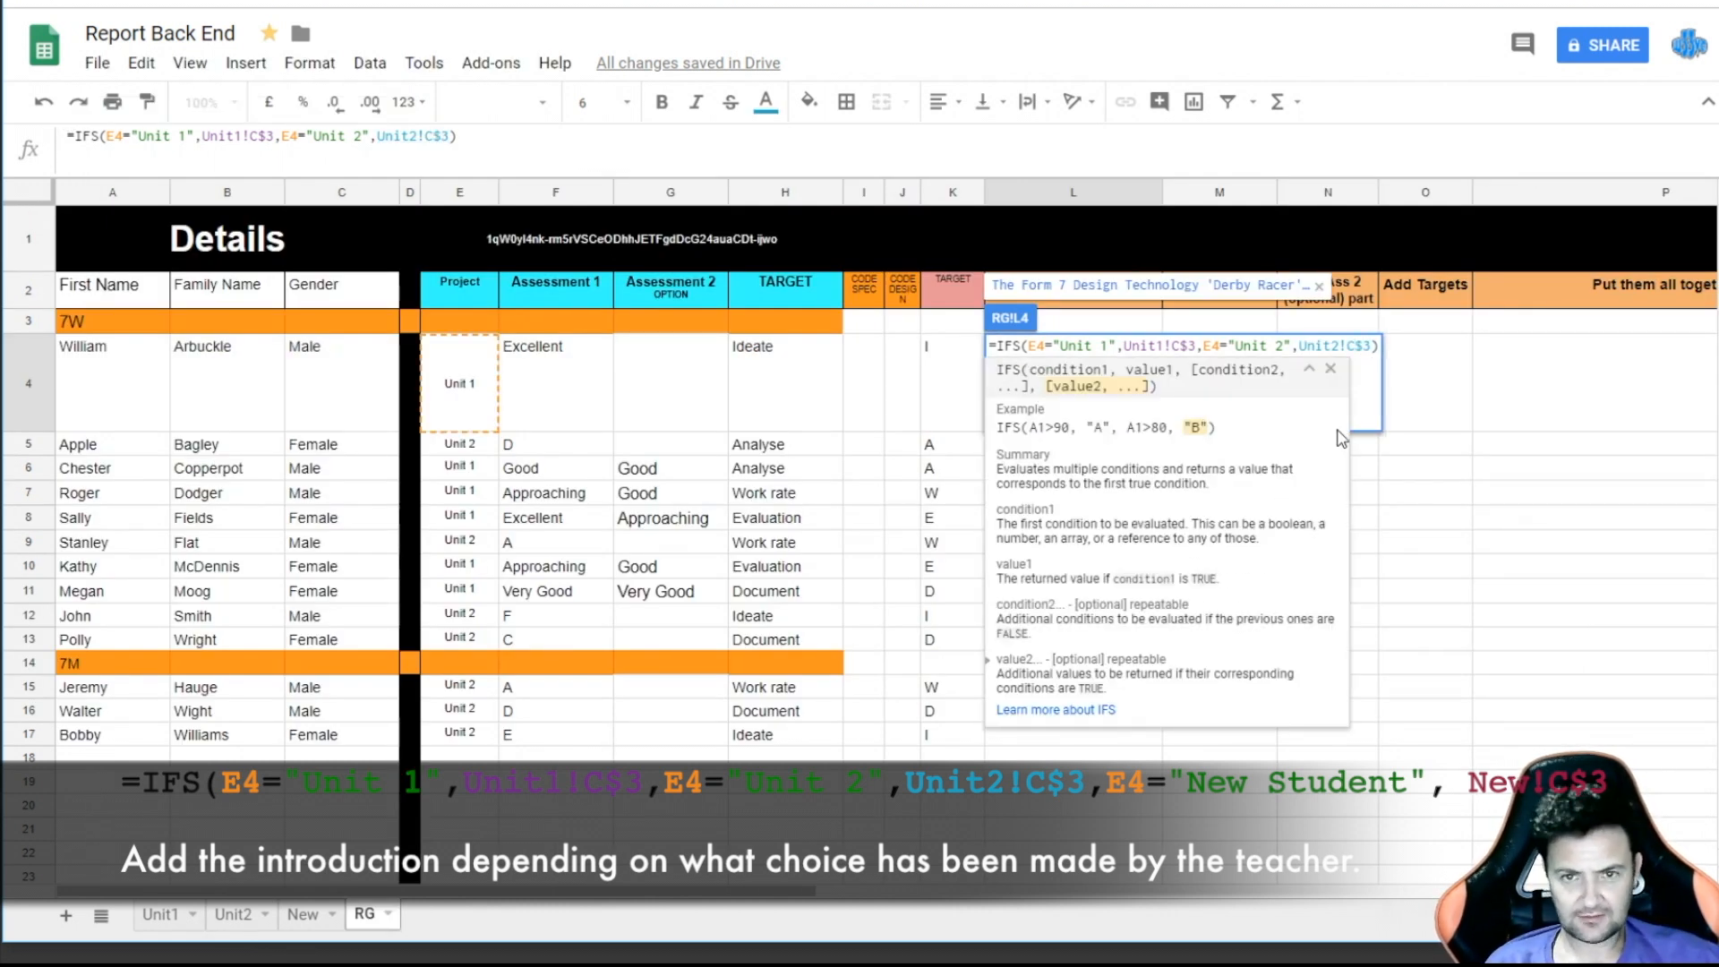
- Add a third condition to L4's IFS formula, E4="New Student", returning New!C3
{"action": "type", "text": ","}
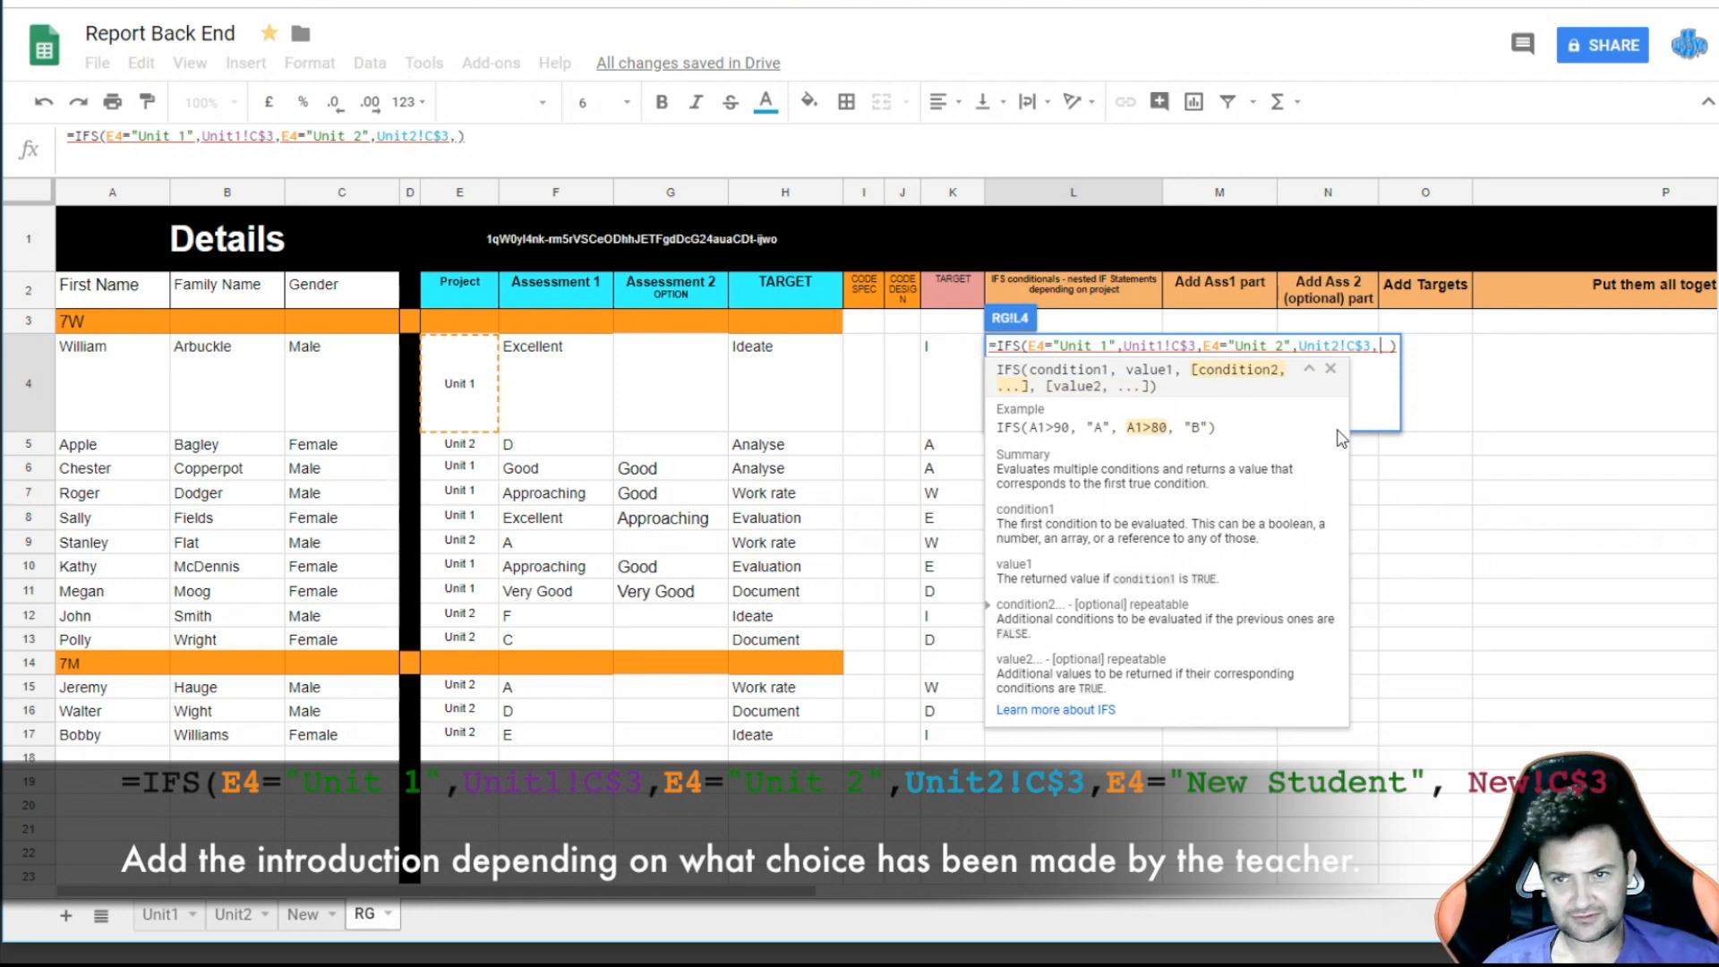
{"action": "type", "text": "E4="}
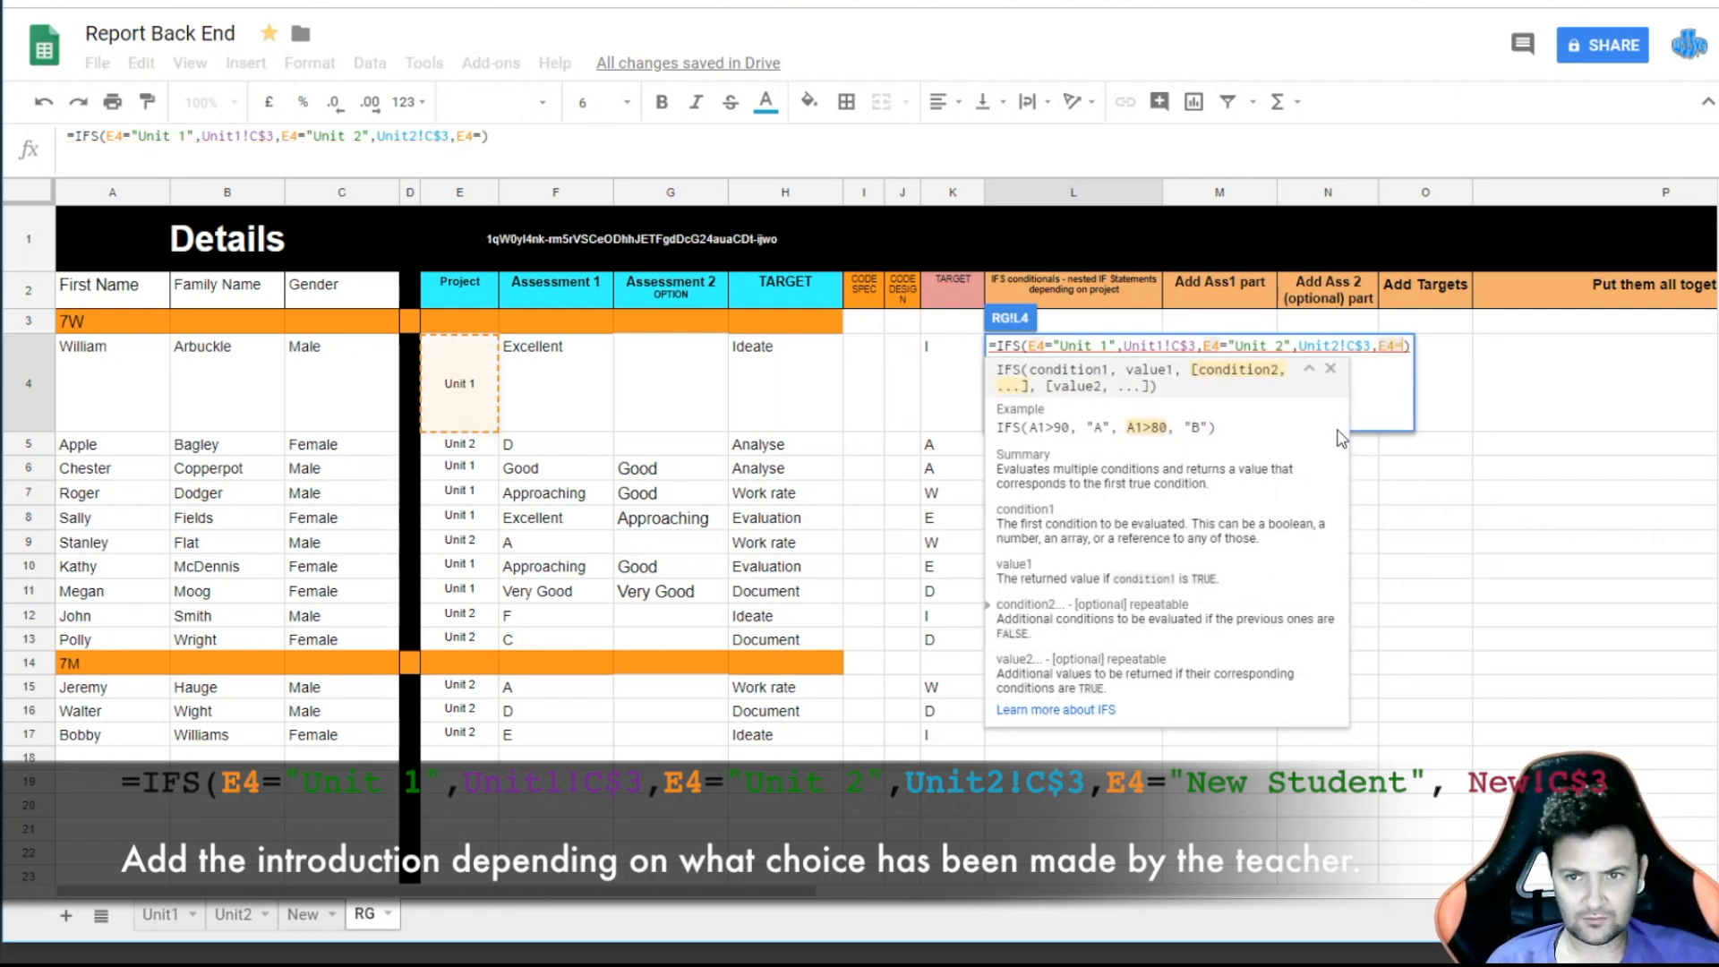
{"action": "type", "text": "\"New"}
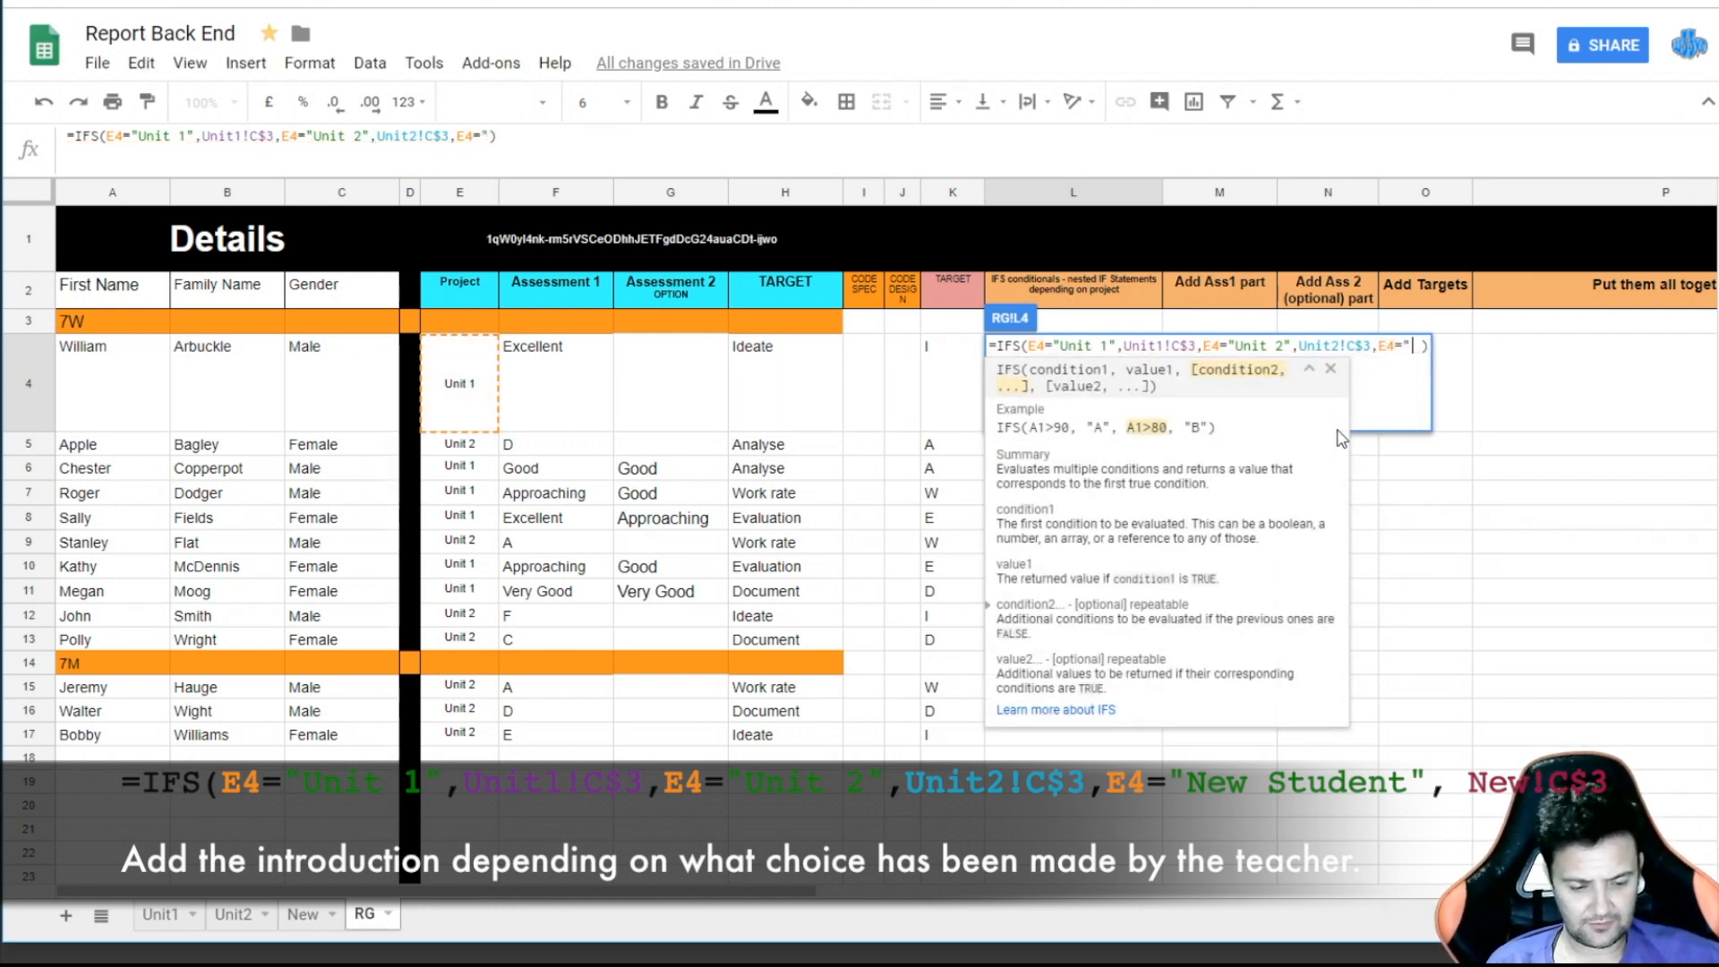
{"action": "type", "text": " Student"}
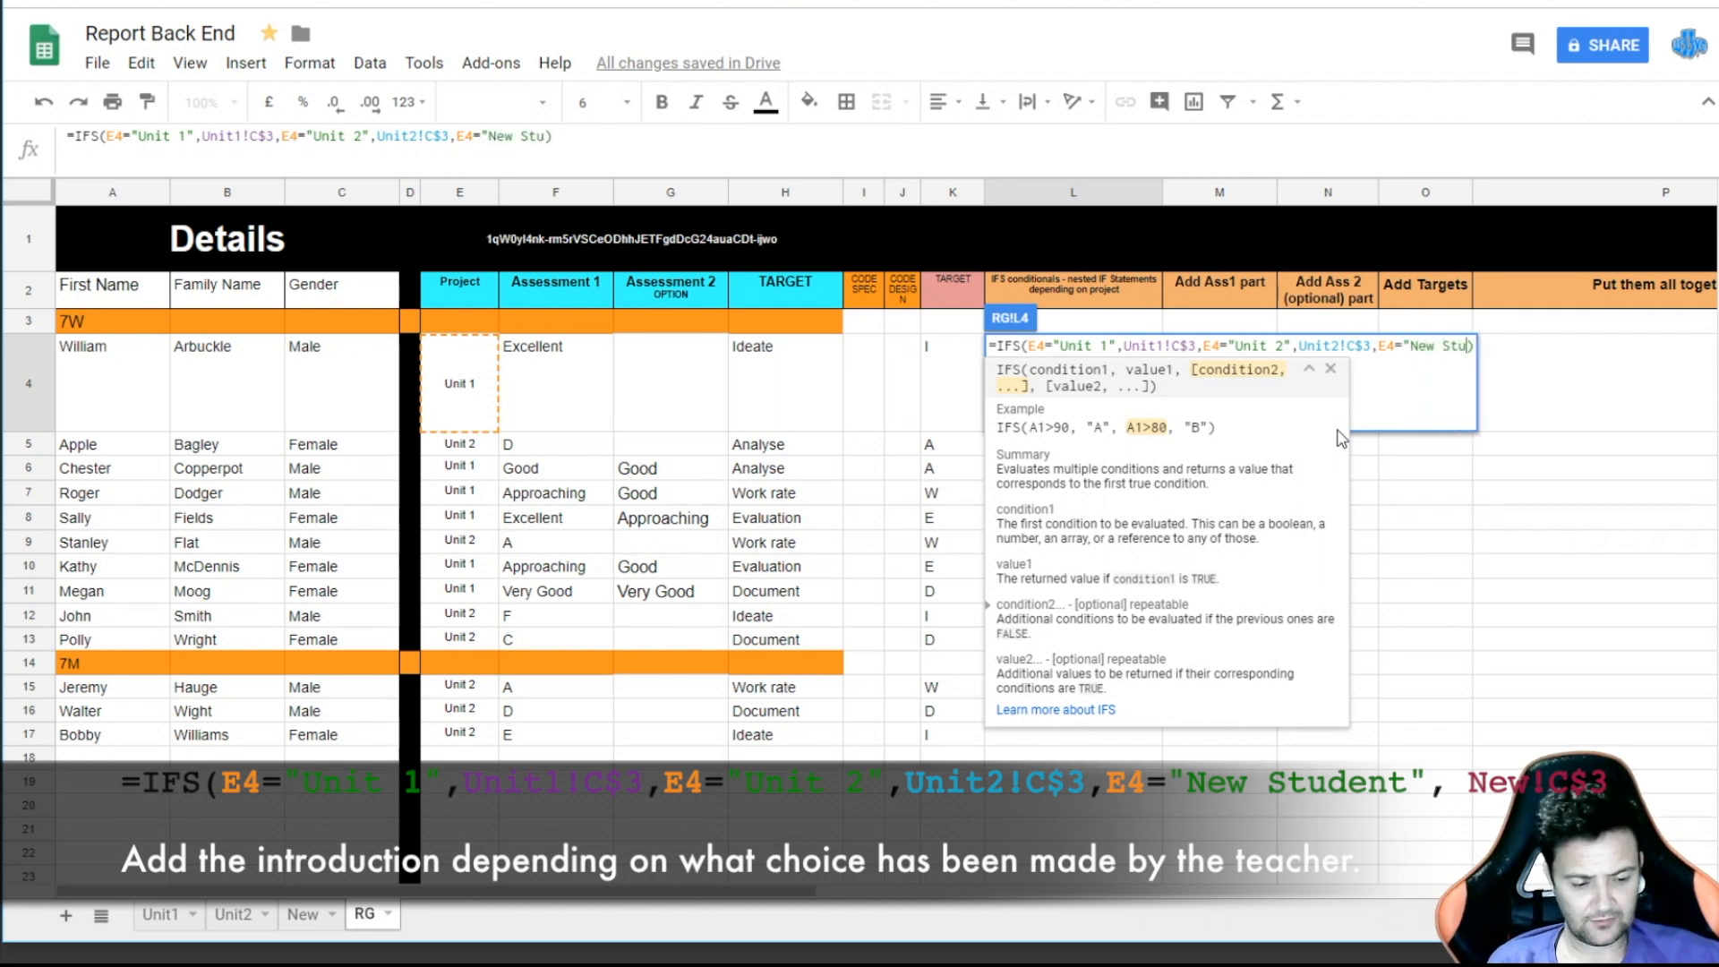
{"action": "type", "text": "\""}
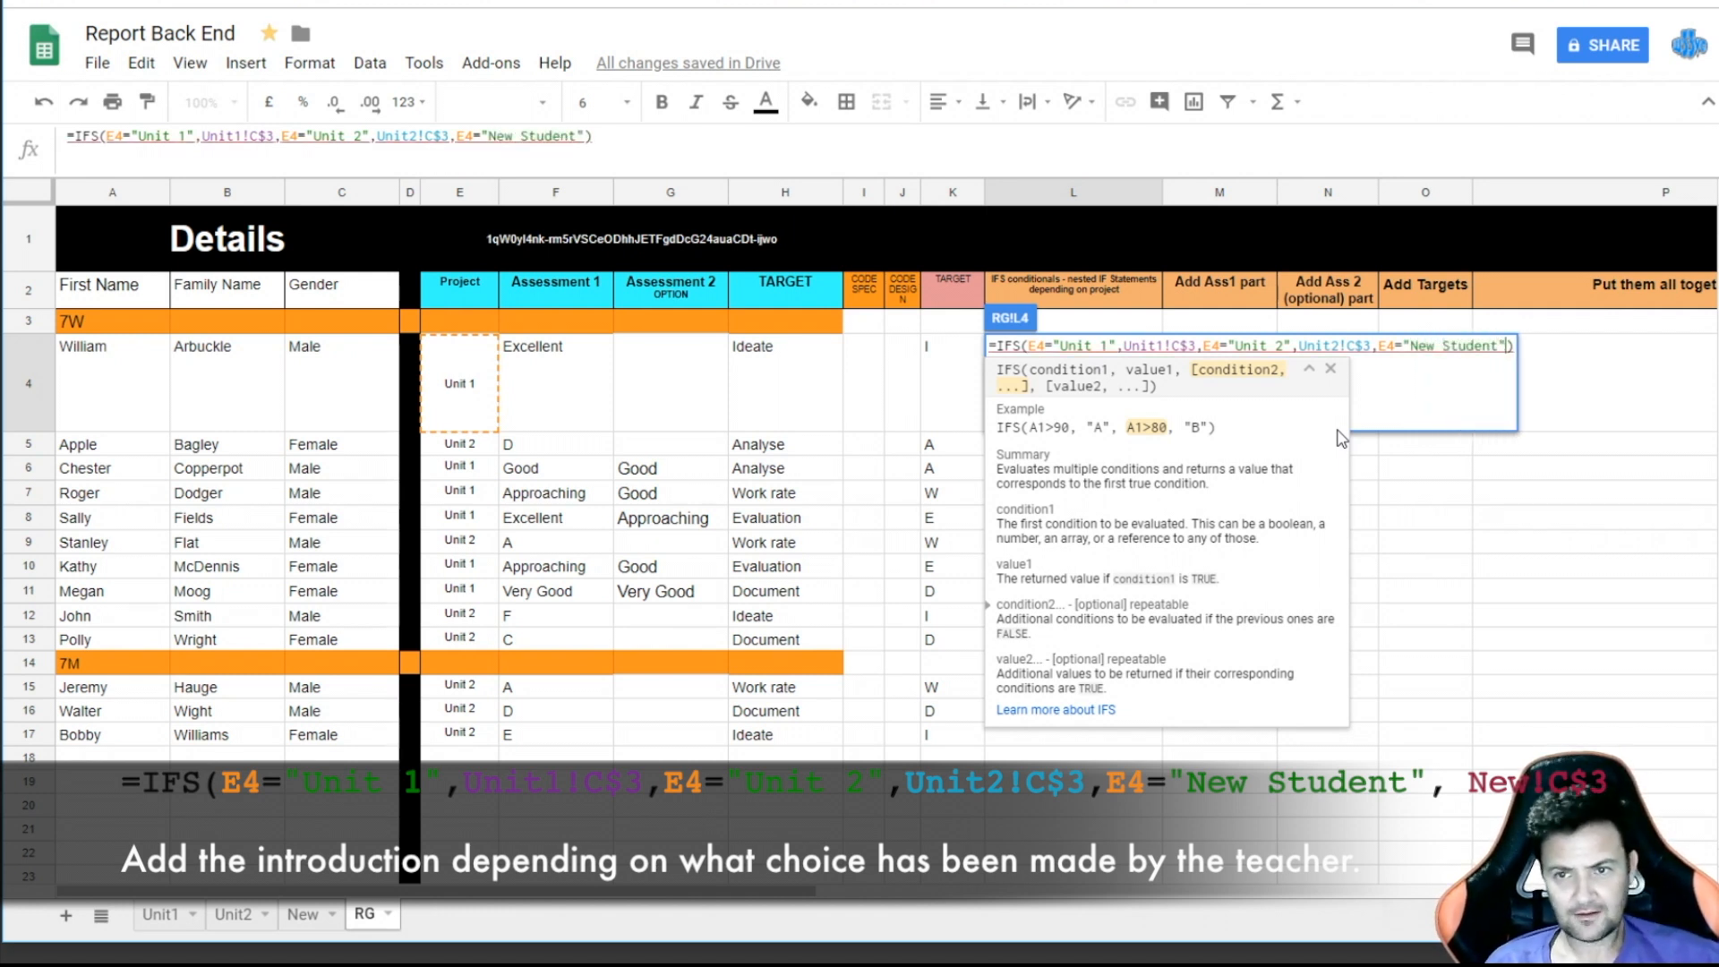
{"action": "type", "text": ","}
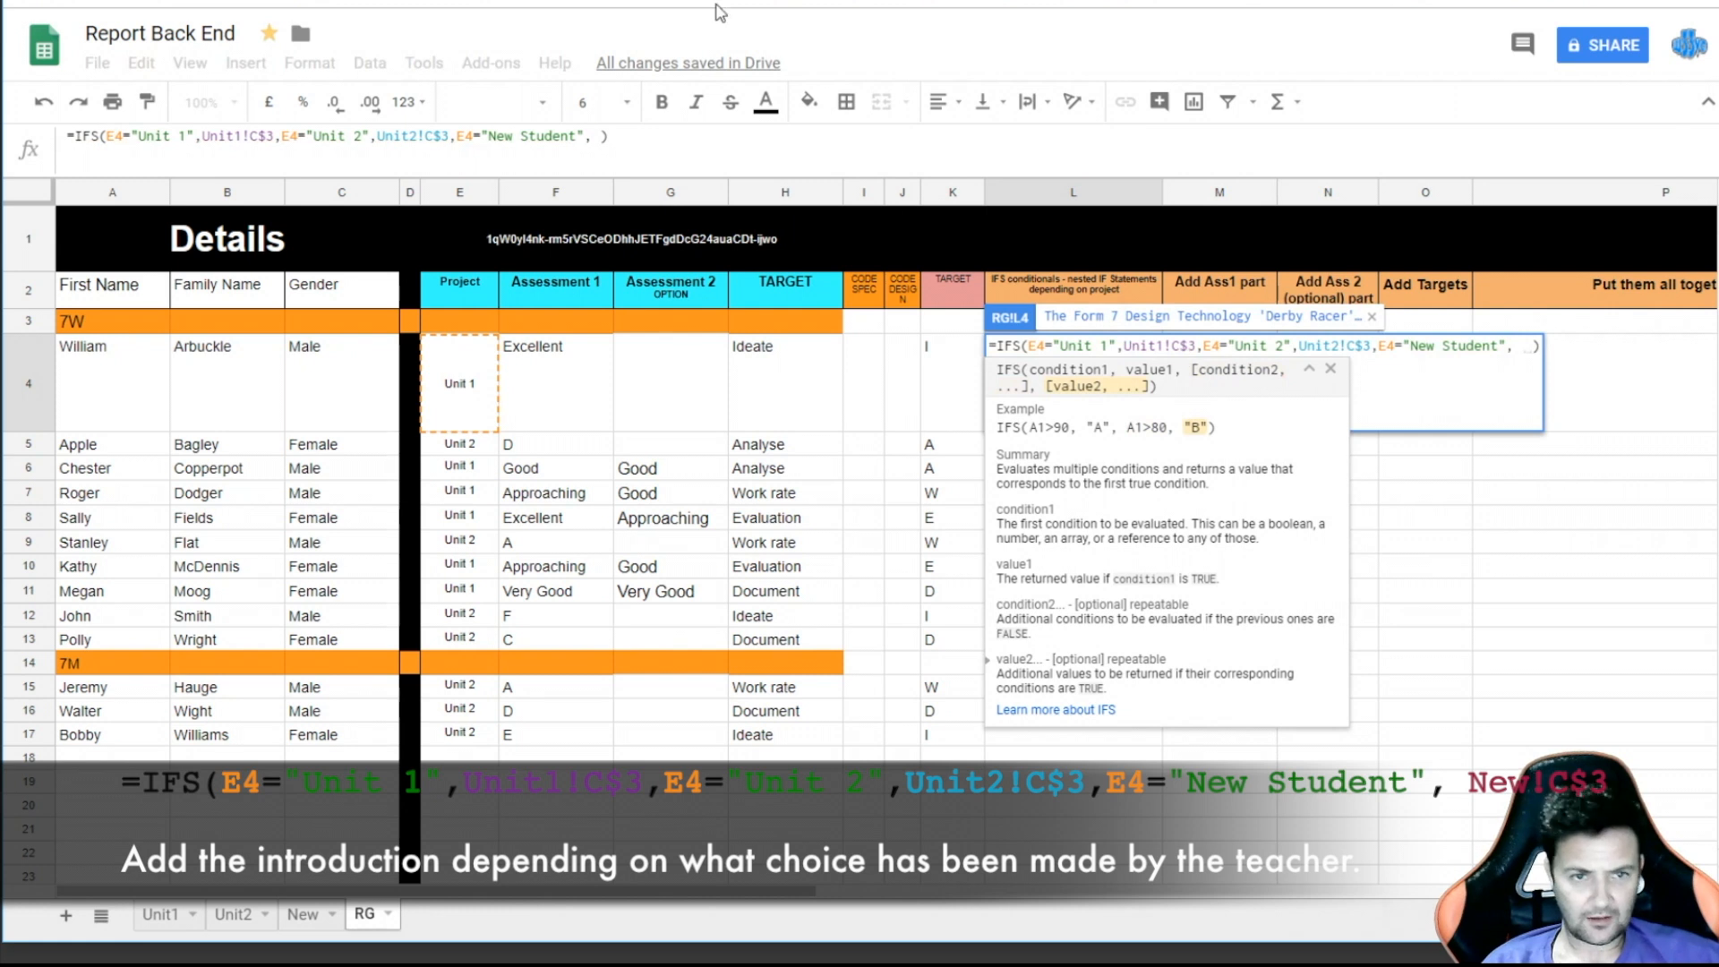
{"action": "left_click", "coordinate": [303, 916]}
{"action": "left_click", "coordinate": [523, 313]}
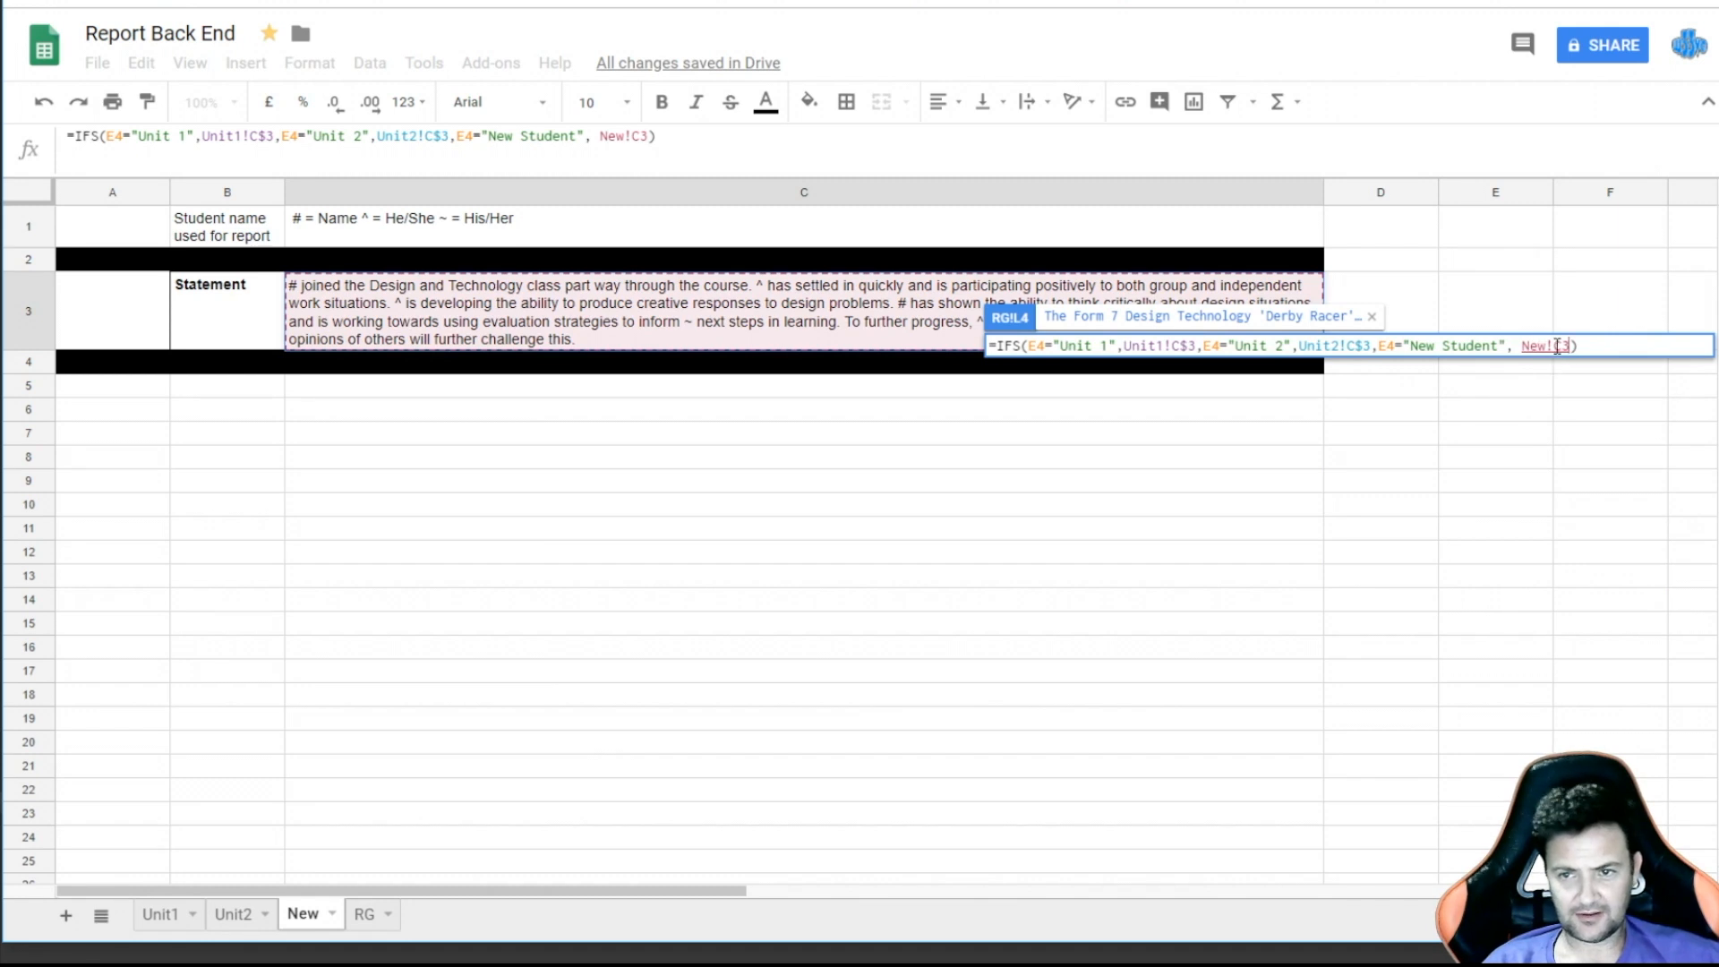
{"action": "key", "text": "Return"}
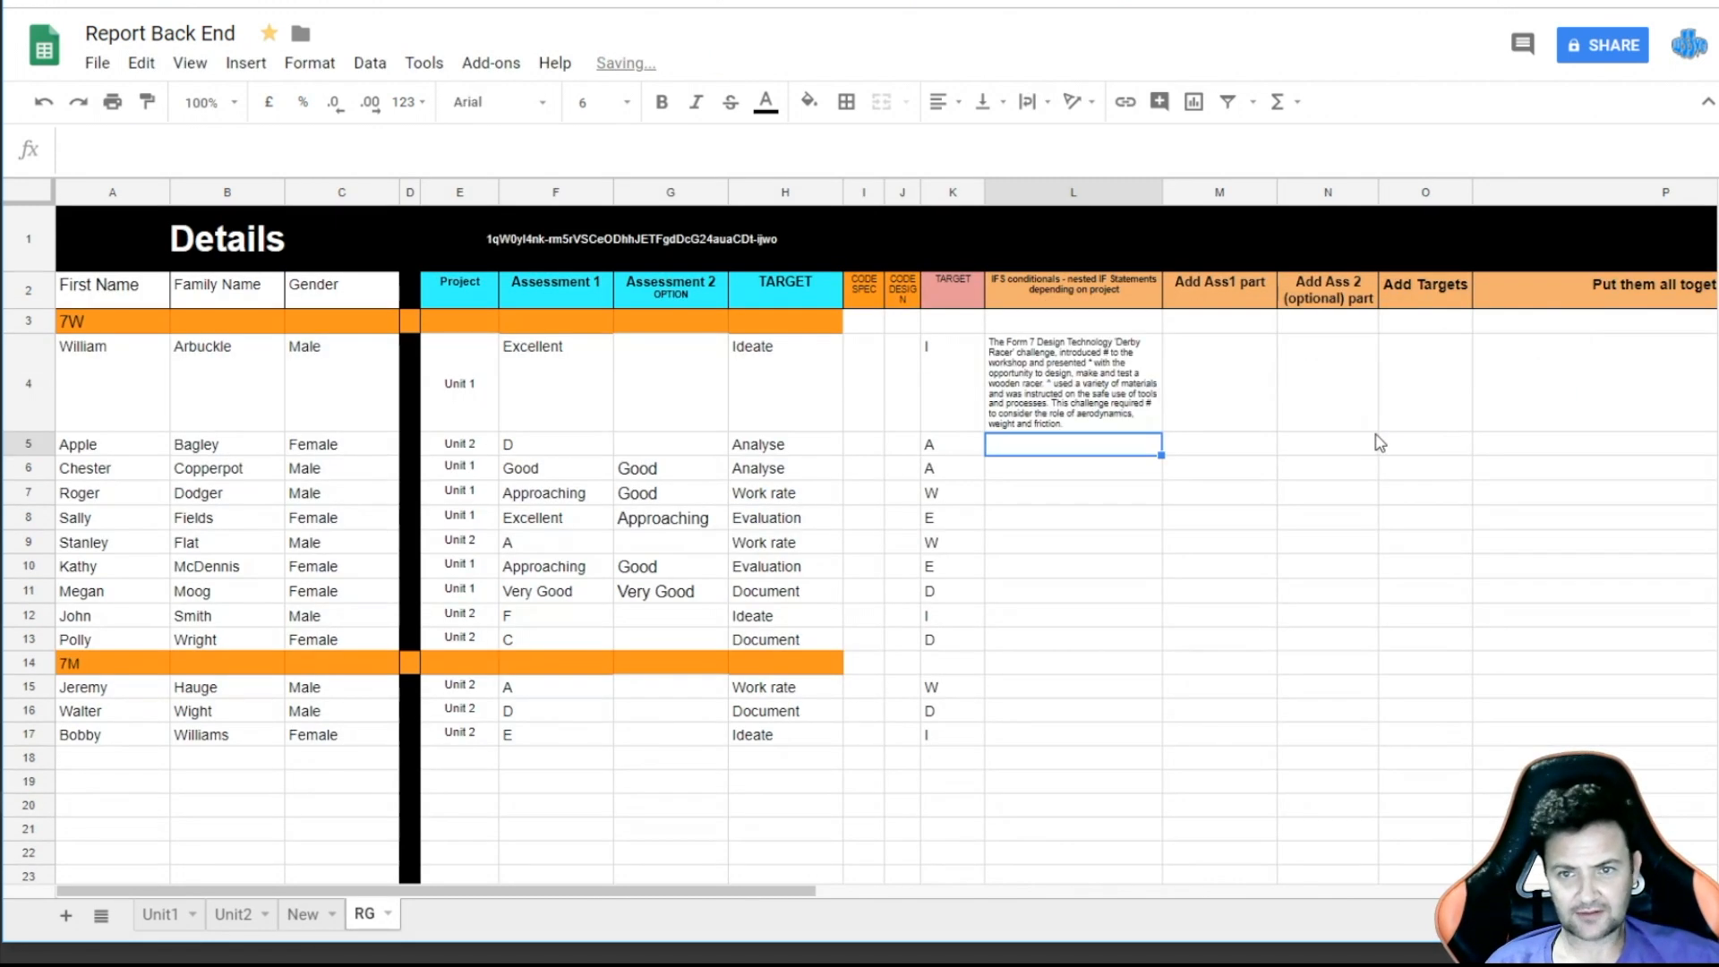
- Lock the row of the New sheet reference in L4's formula so it reads New!C$3
{"action": "key", "text": "Up"}
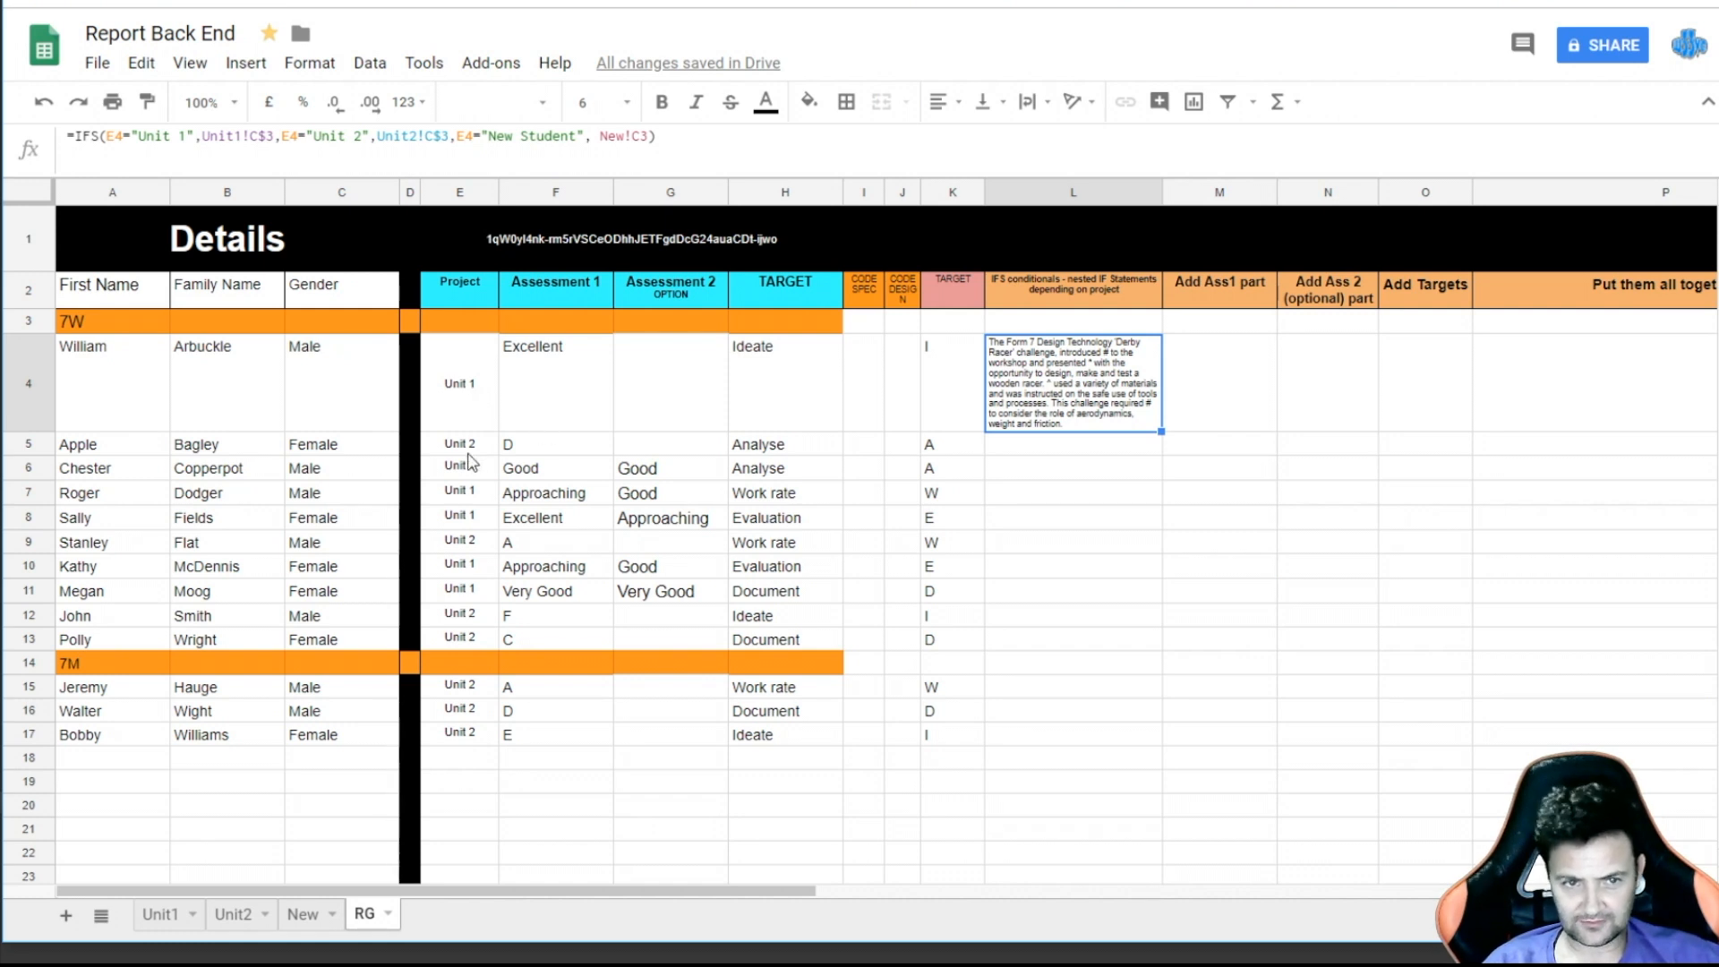
{"action": "left_click", "coordinate": [641, 135]}
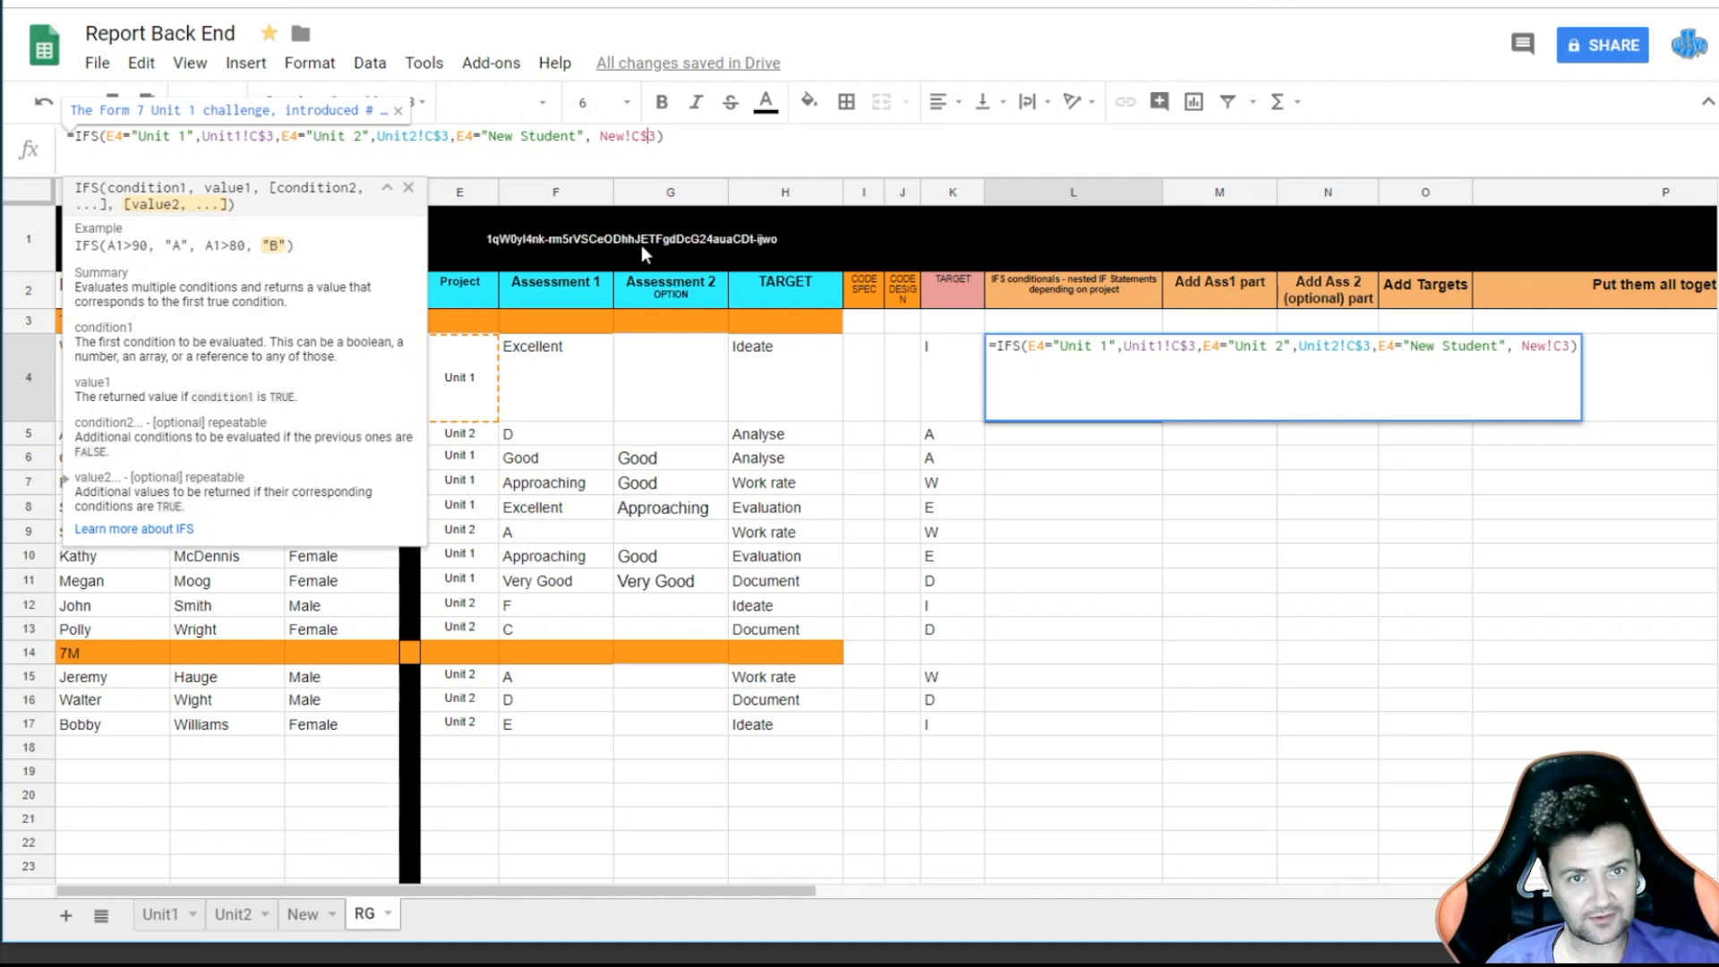
{"action": "left_click", "coordinate": [1055, 484]}
- Copy the IFS introduction formula from L4 down column L for the students below and check the resulting texts
{"action": "left_click", "coordinate": [1082, 381]}
{"action": "key", "text": "ctrl+c"}
{"action": "left_click_drag", "start_coordinate": [1074, 431], "coordinate": [1063, 543]}
{"action": "key", "text": "ctrl+v"}
{"action": "left_click", "coordinate": [1168, 491]}
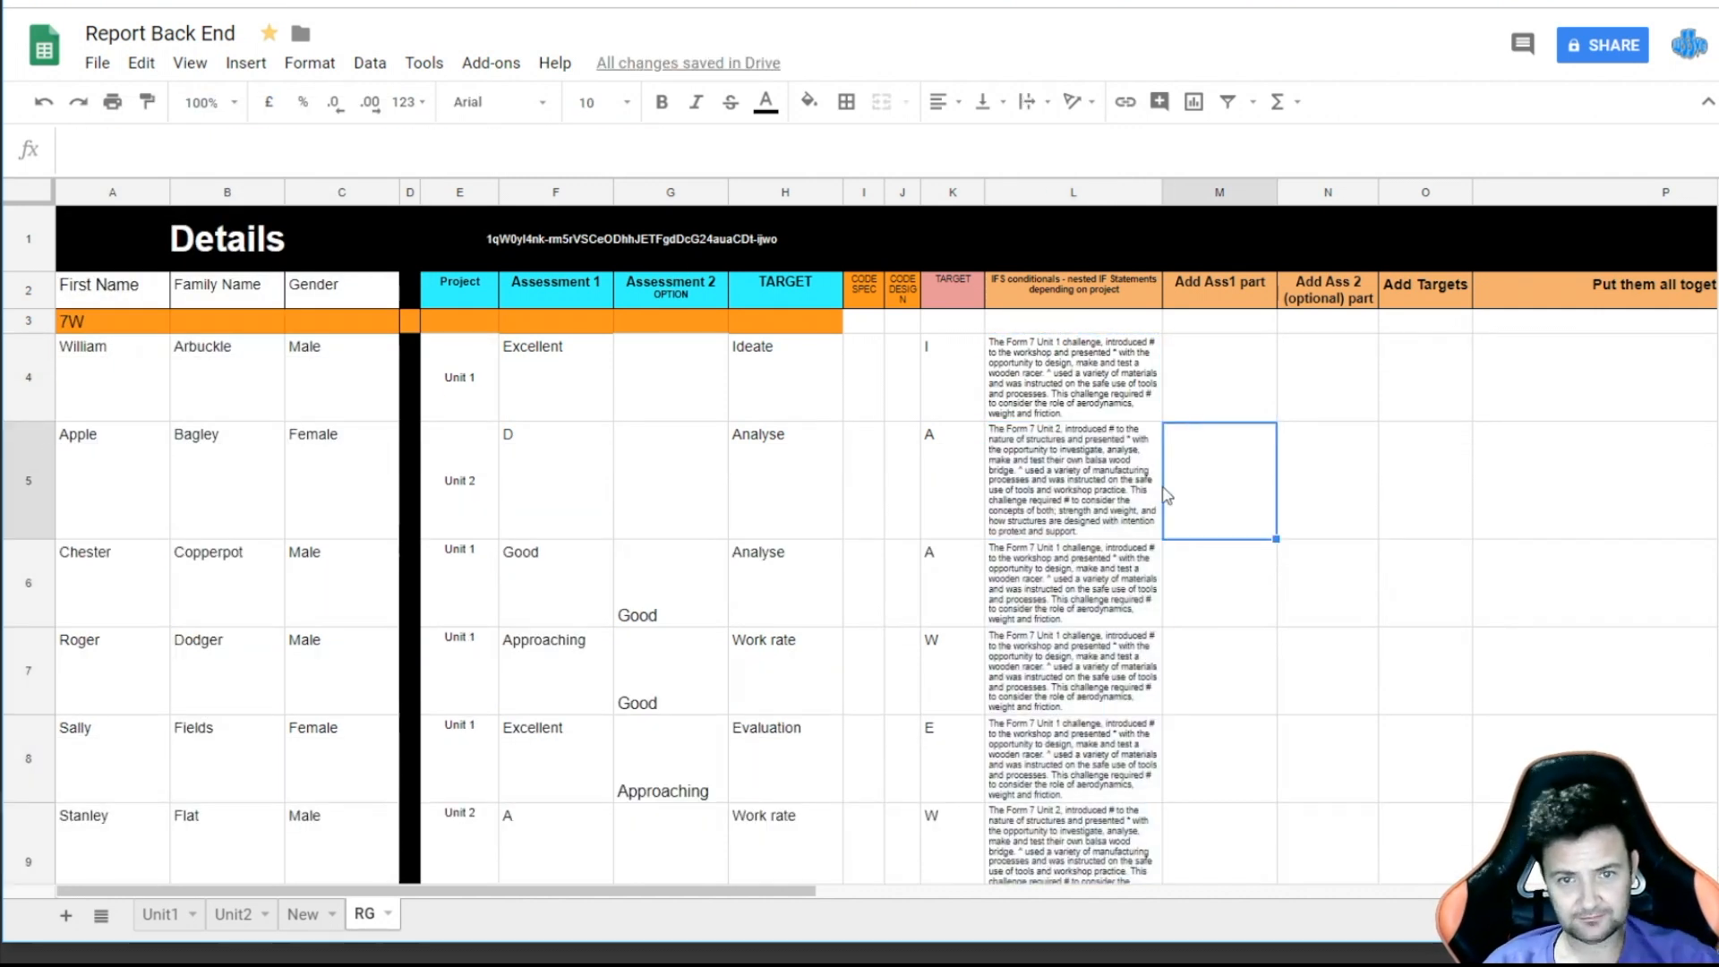
{"action": "scroll", "coordinate": [1124, 748], "scroll_direction": "down", "scroll_amount": 3}
{"action": "scroll", "coordinate": [1102, 669], "scroll_direction": "up", "scroll_amount": 3}
- Compare the assessment comment tables on the Unit1 and Unit2 sheets before building the Assessment 1 formula in M4 of RG
{"action": "left_click", "coordinate": [1212, 374]}
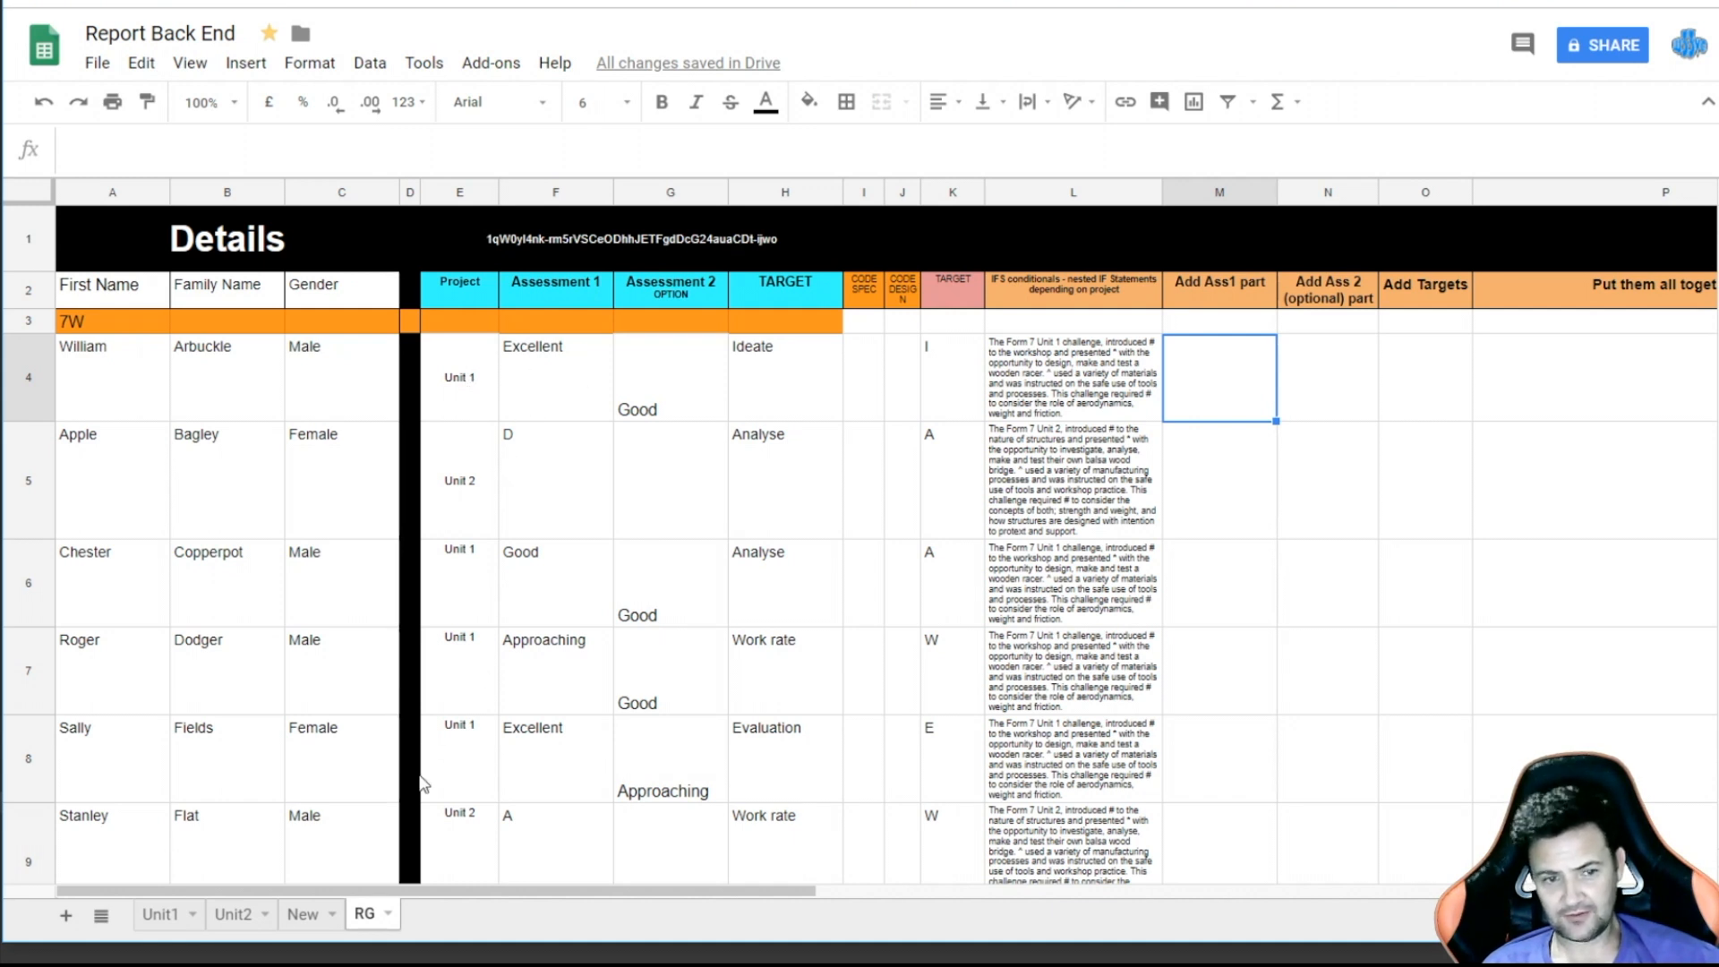
{"action": "left_click", "coordinate": [161, 913]}
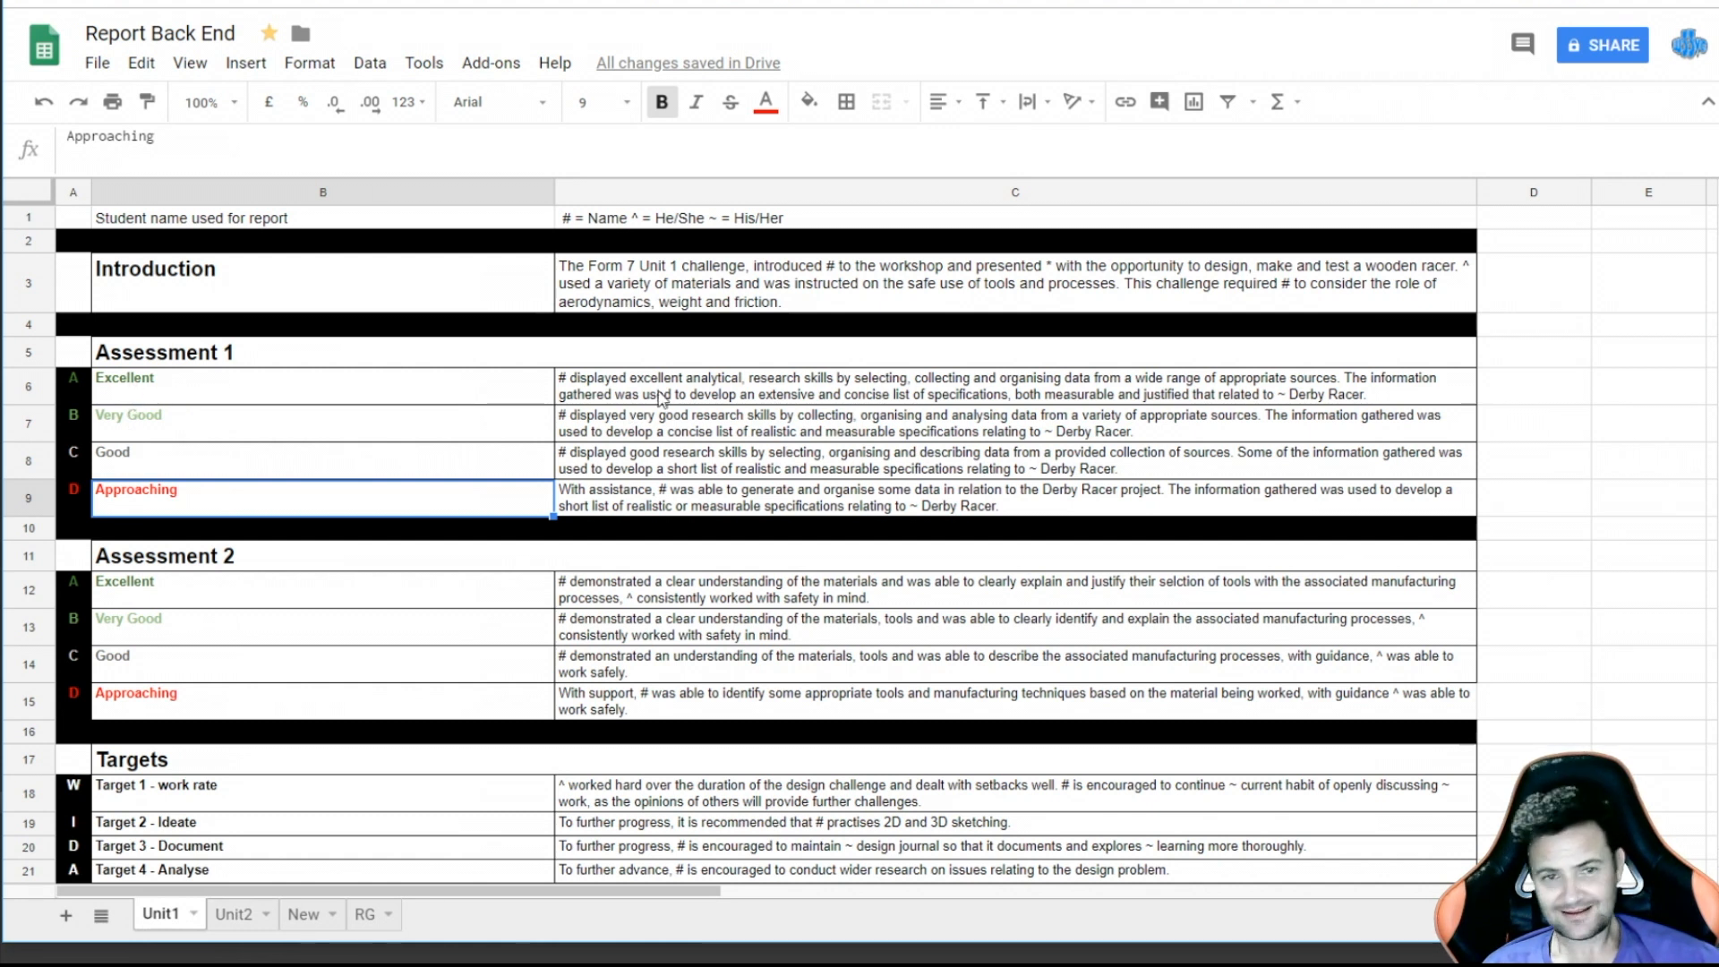
{"action": "left_click", "coordinate": [364, 913]}
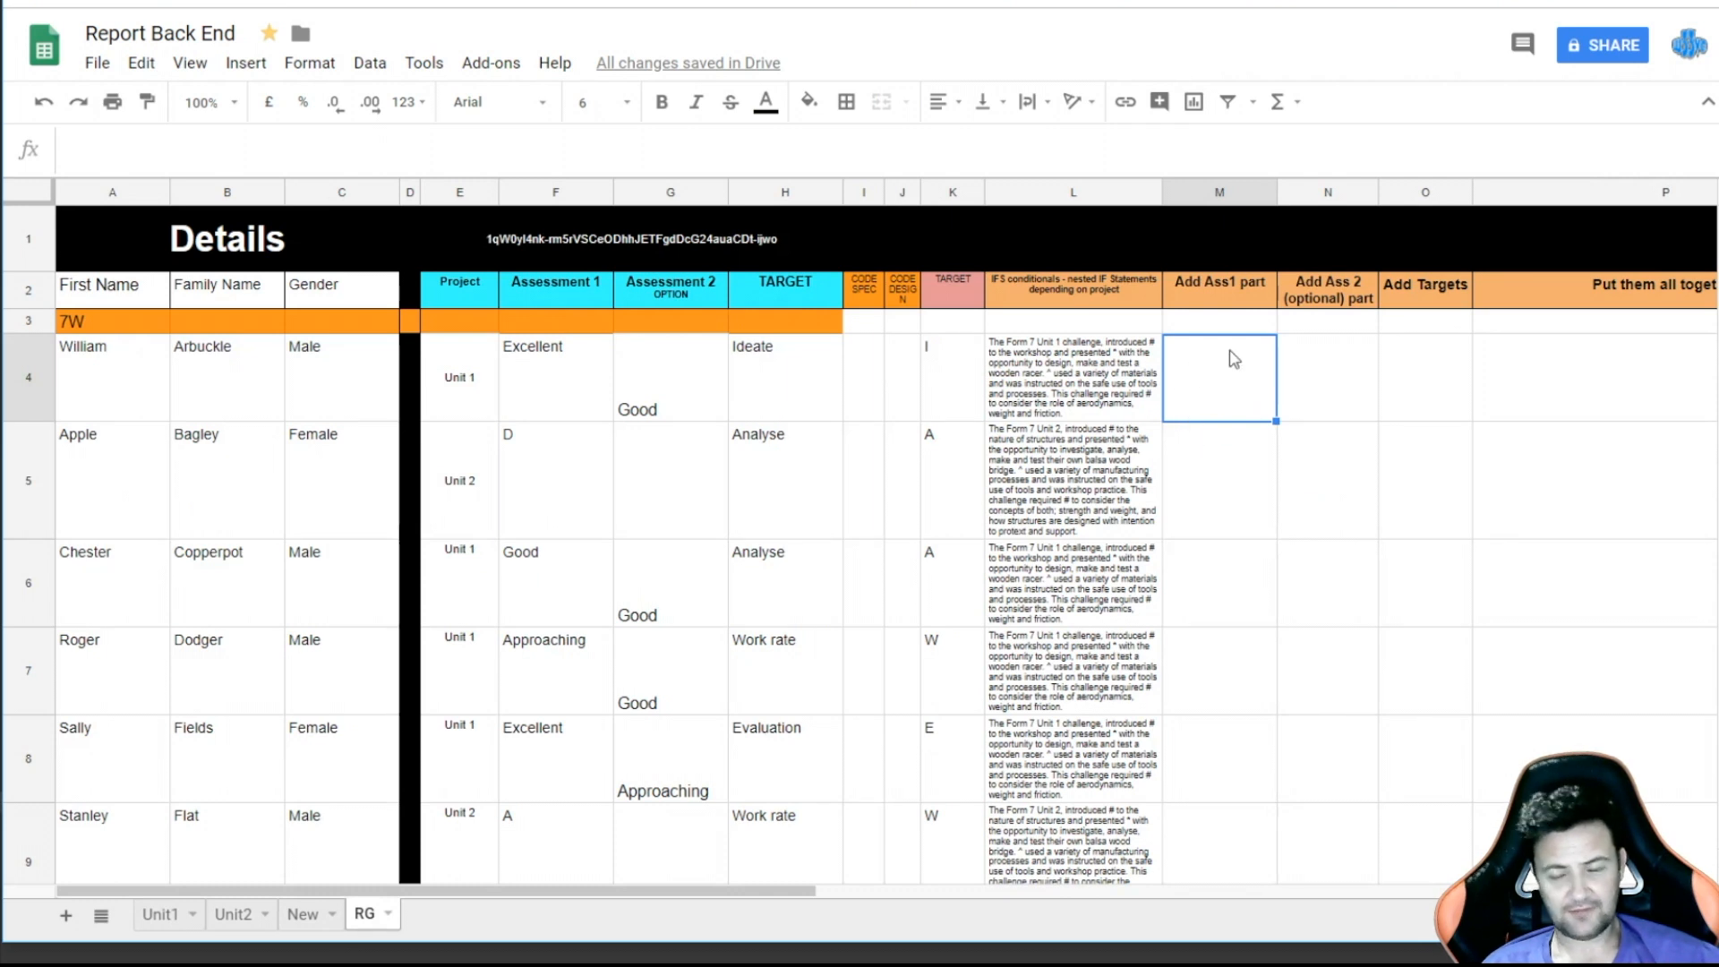
{"action": "left_click", "coordinate": [243, 915]}
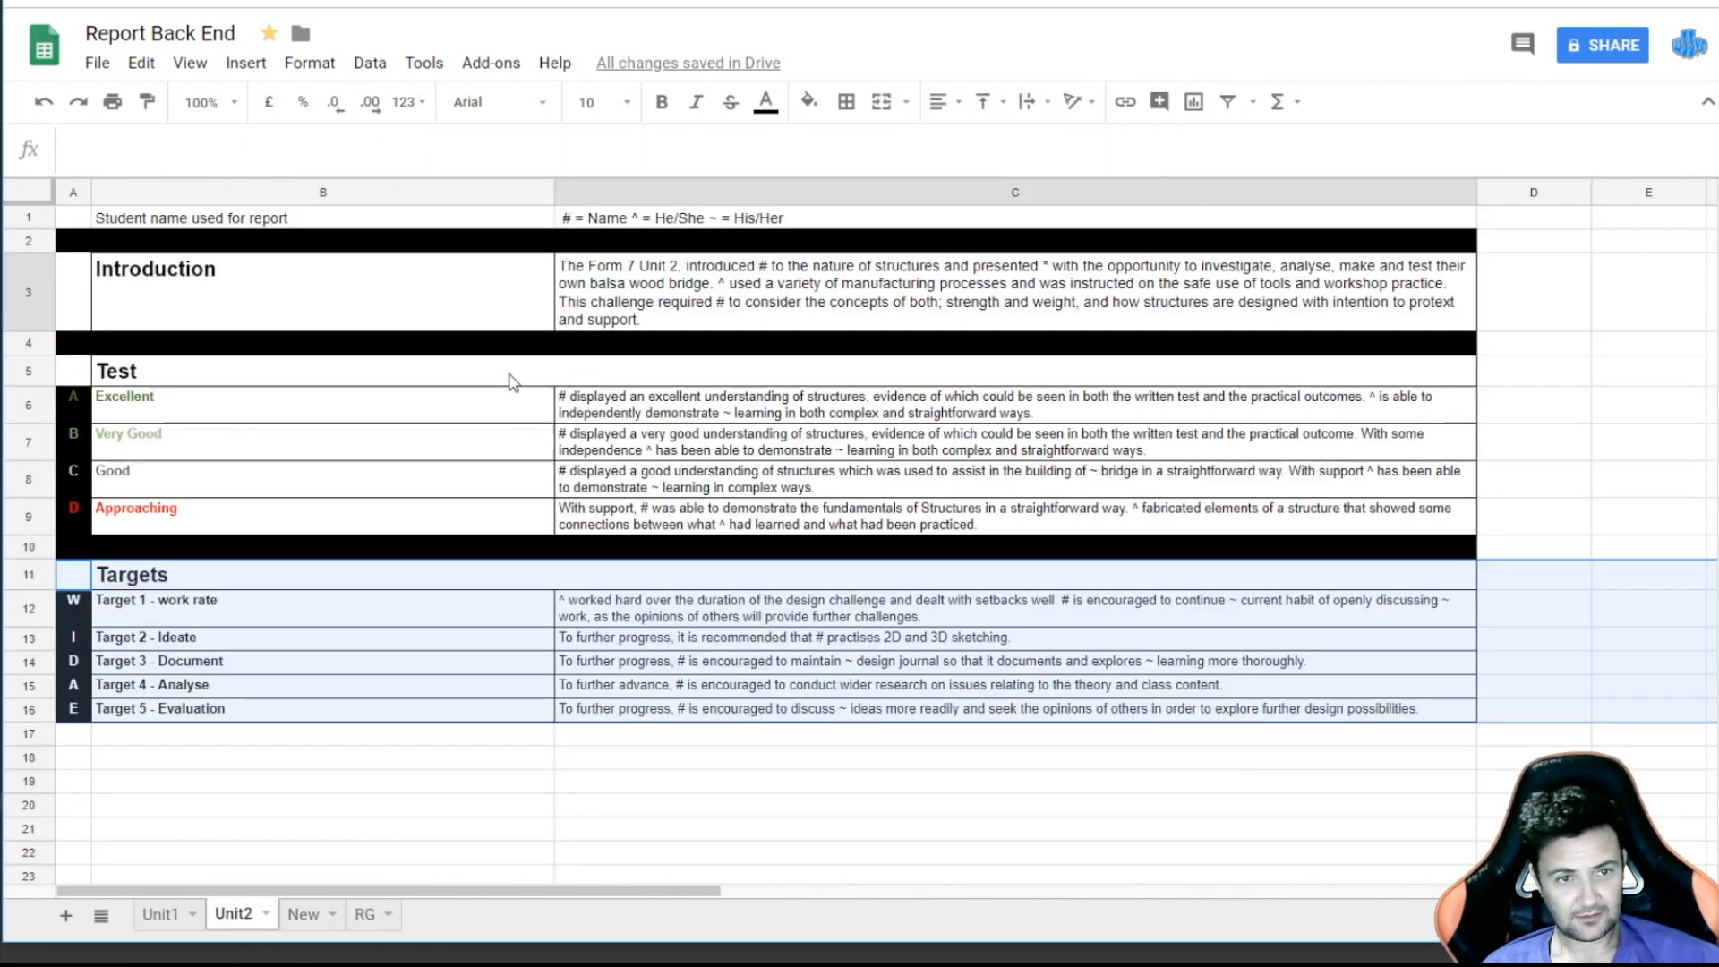
{"action": "left_click", "coordinate": [165, 914]}
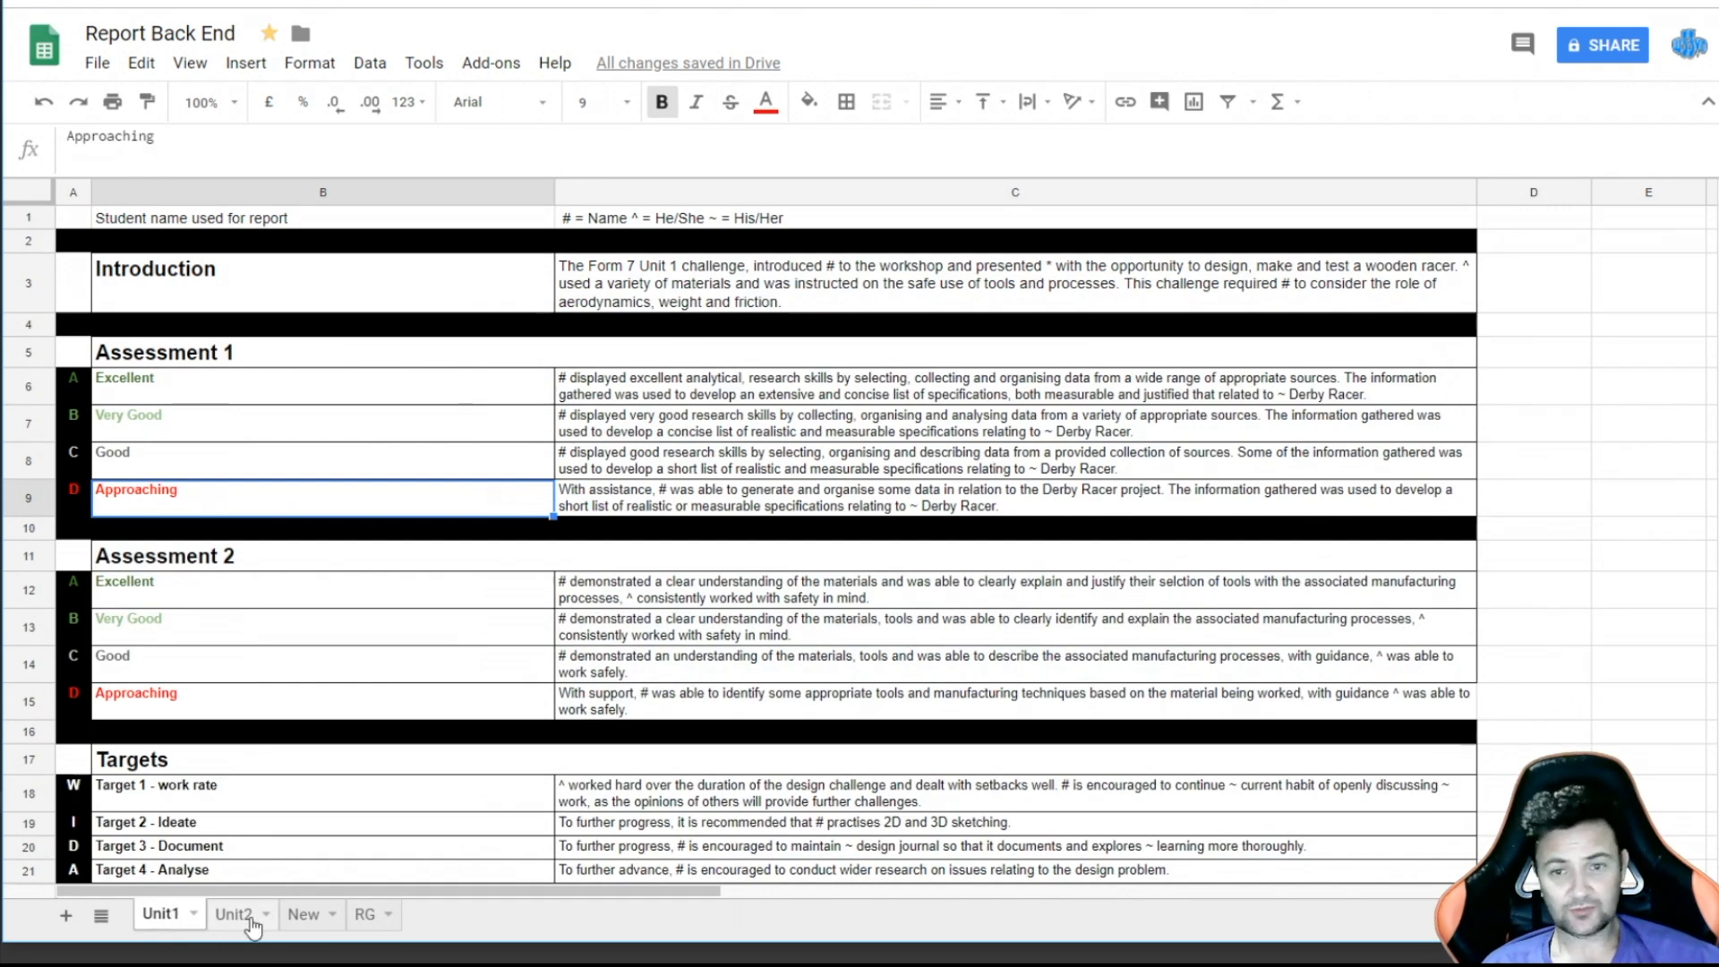
{"action": "left_click", "coordinate": [365, 914]}
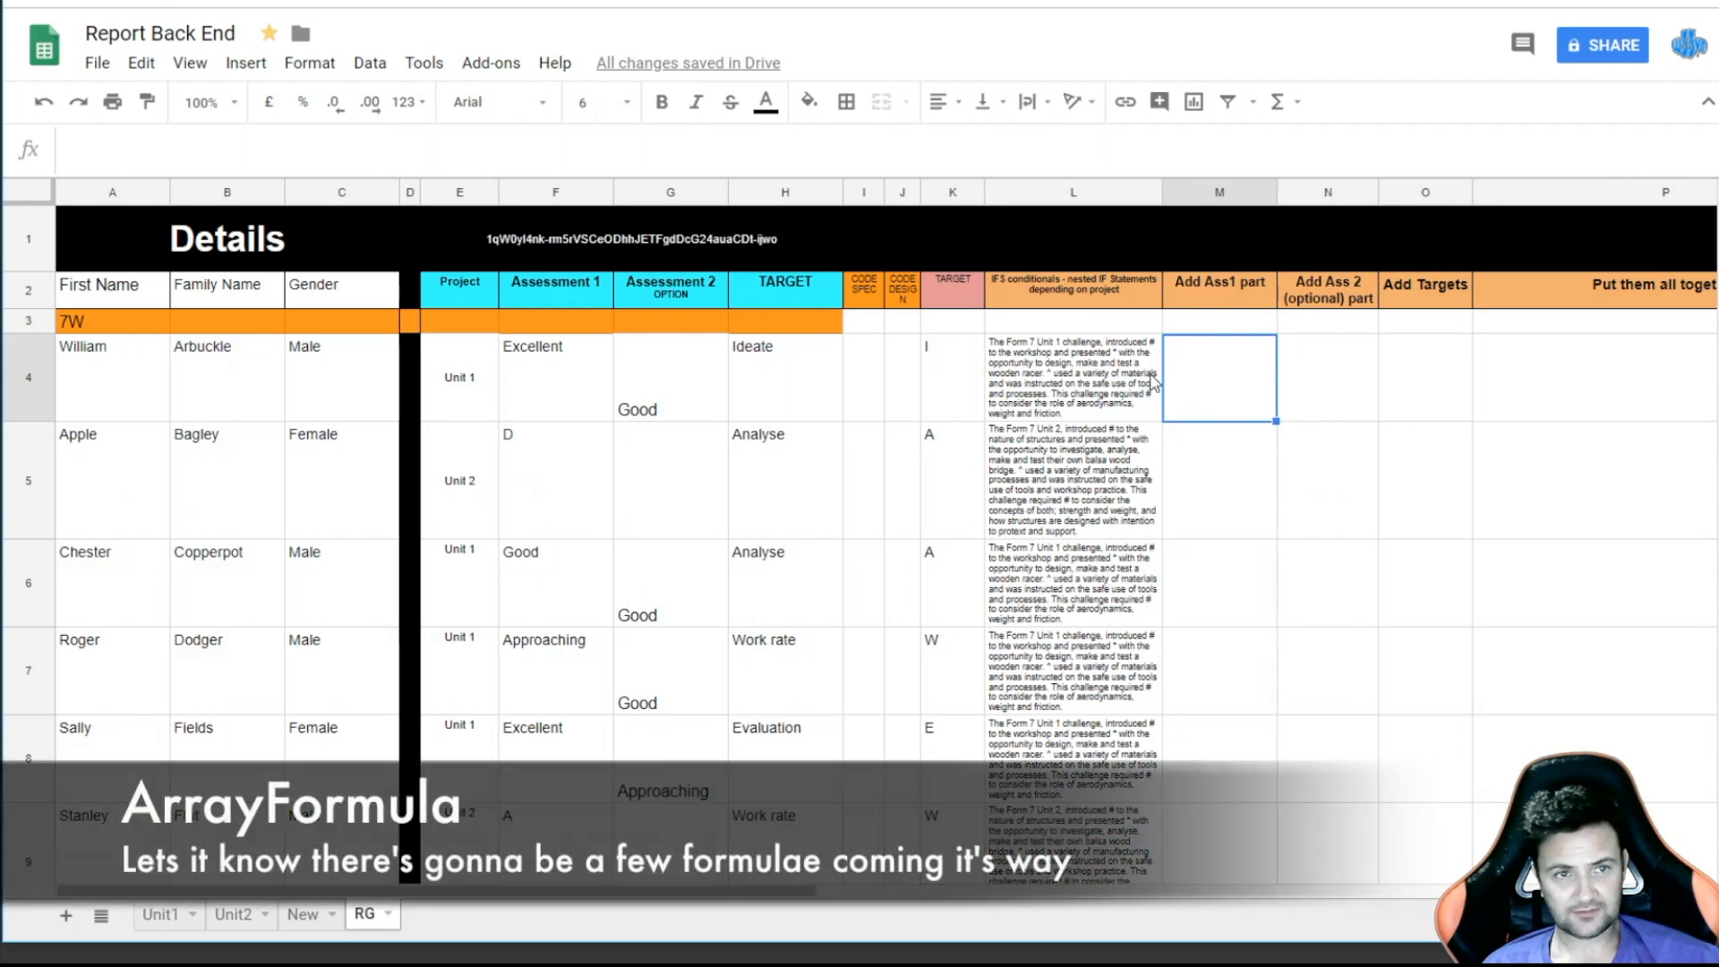
- Start an ARRAYFORMULA in M4 containing an IFS whose first condition is E4="Unit 1"
{"action": "type", "text": "="}
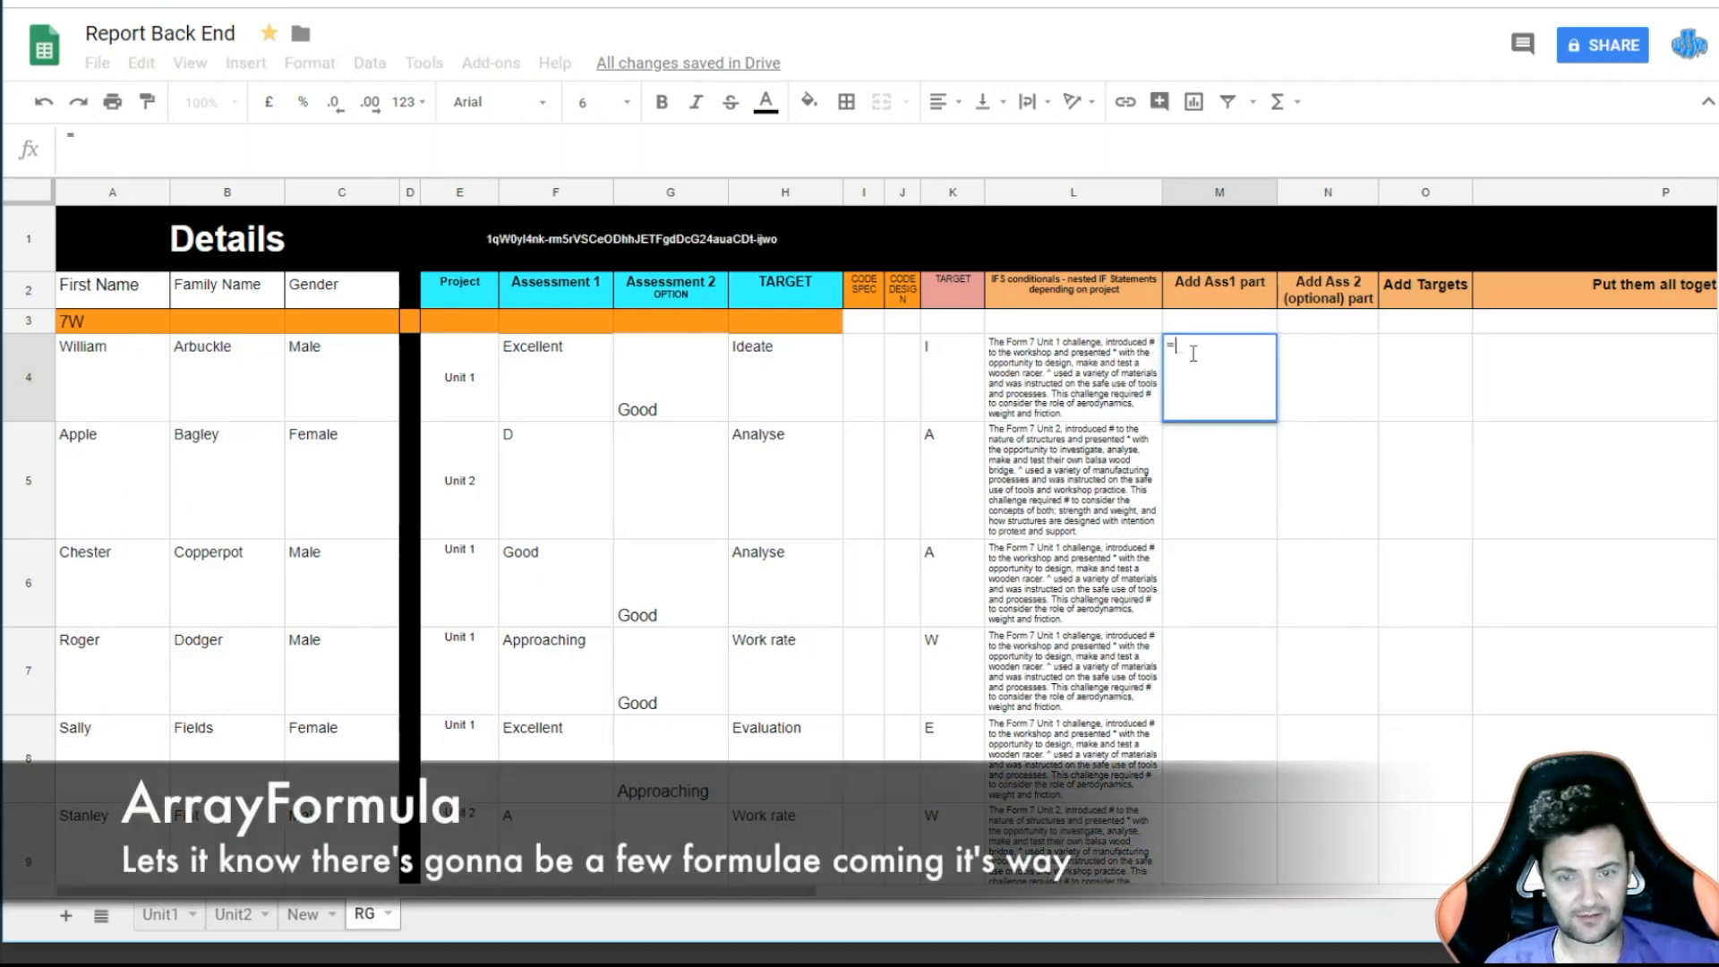
{"action": "type", "text": "ARR"}
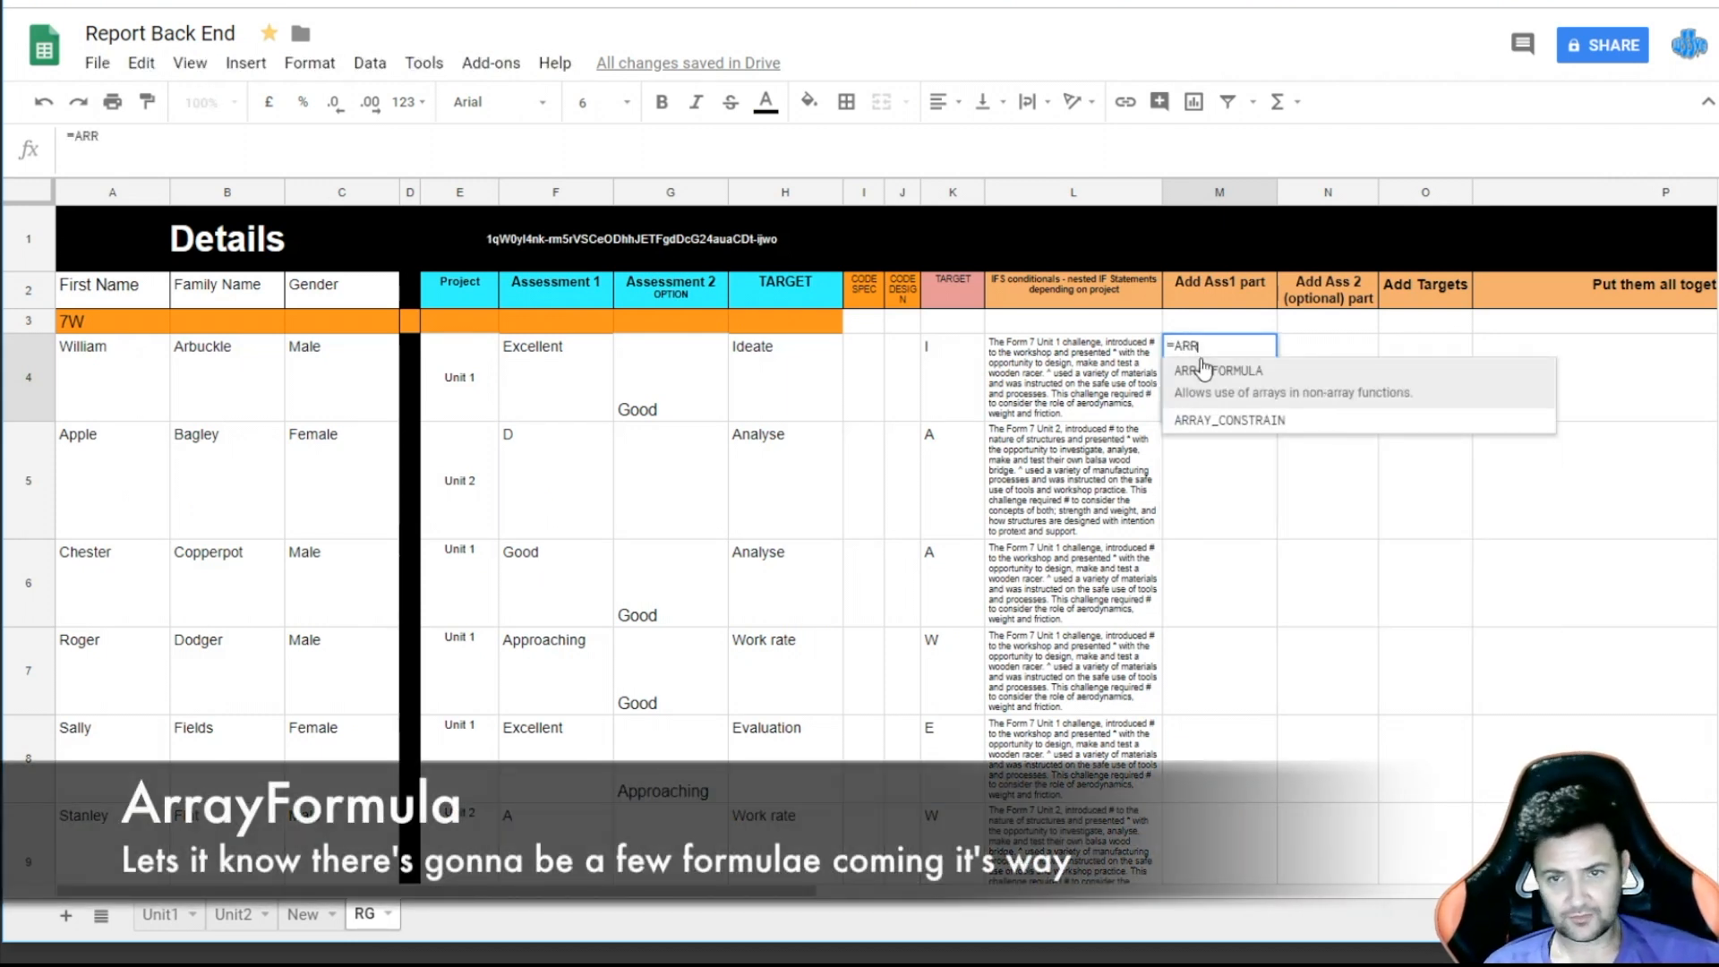
{"action": "left_click", "coordinate": [1216, 385]}
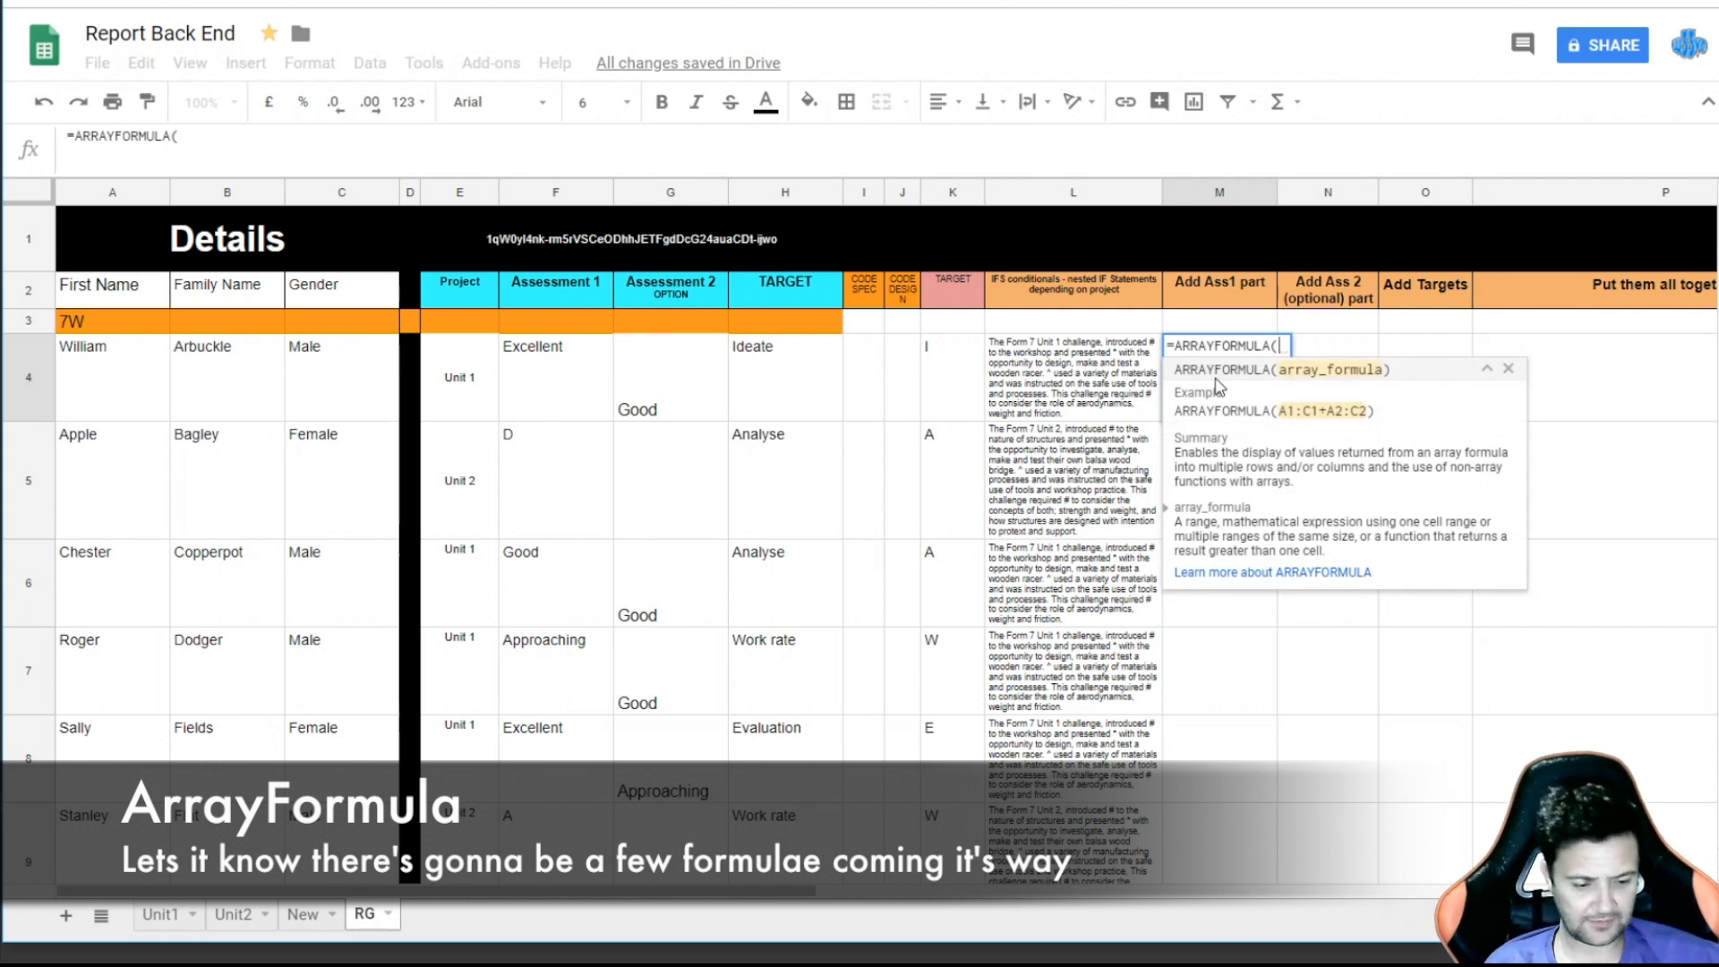
{"action": "type", "text": "IFS("}
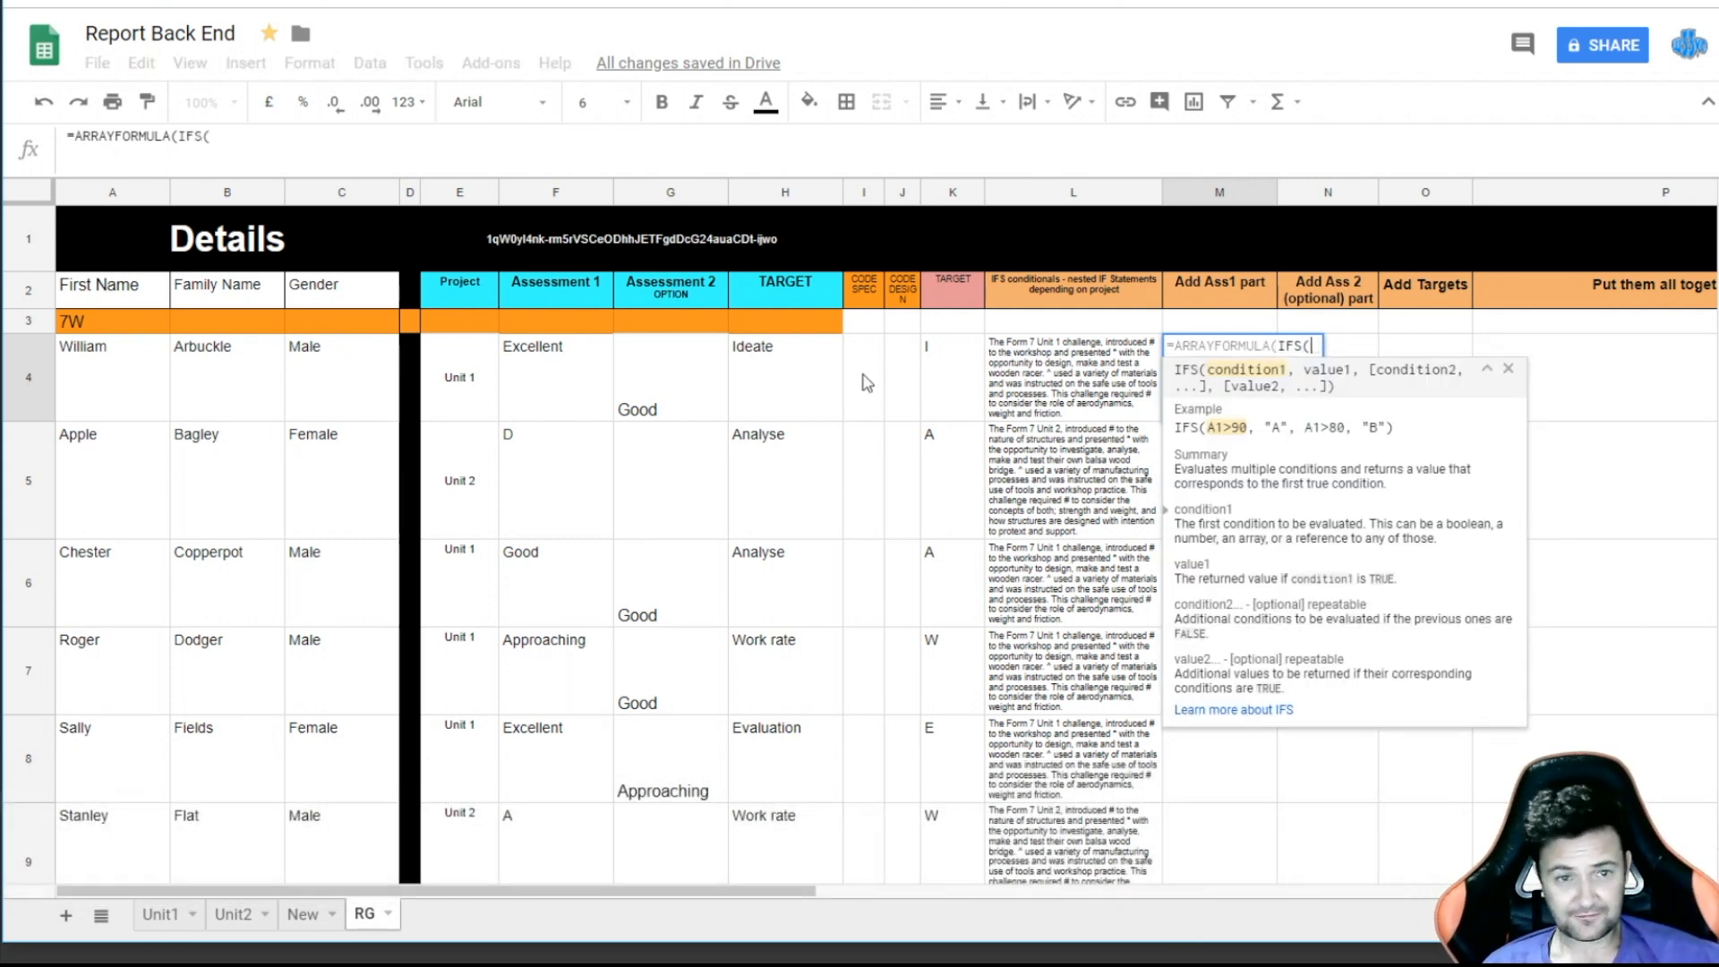
{"action": "left_click", "coordinate": [460, 391]}
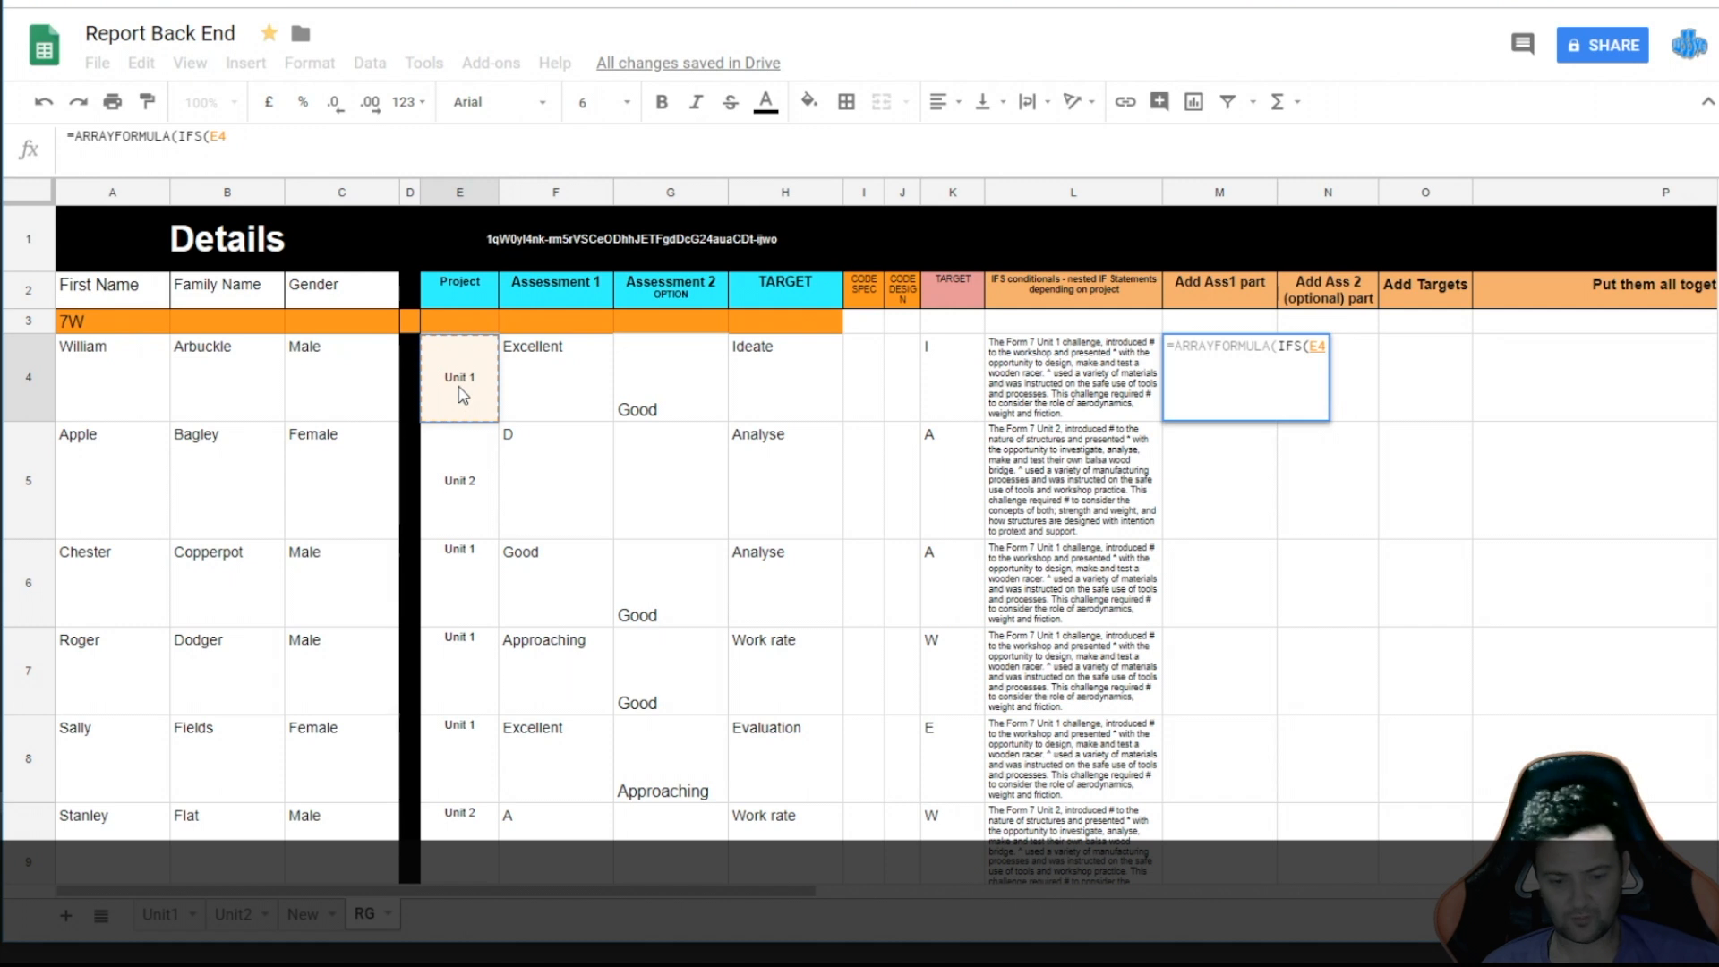
{"action": "type", "text": "=\"Unit 1"}
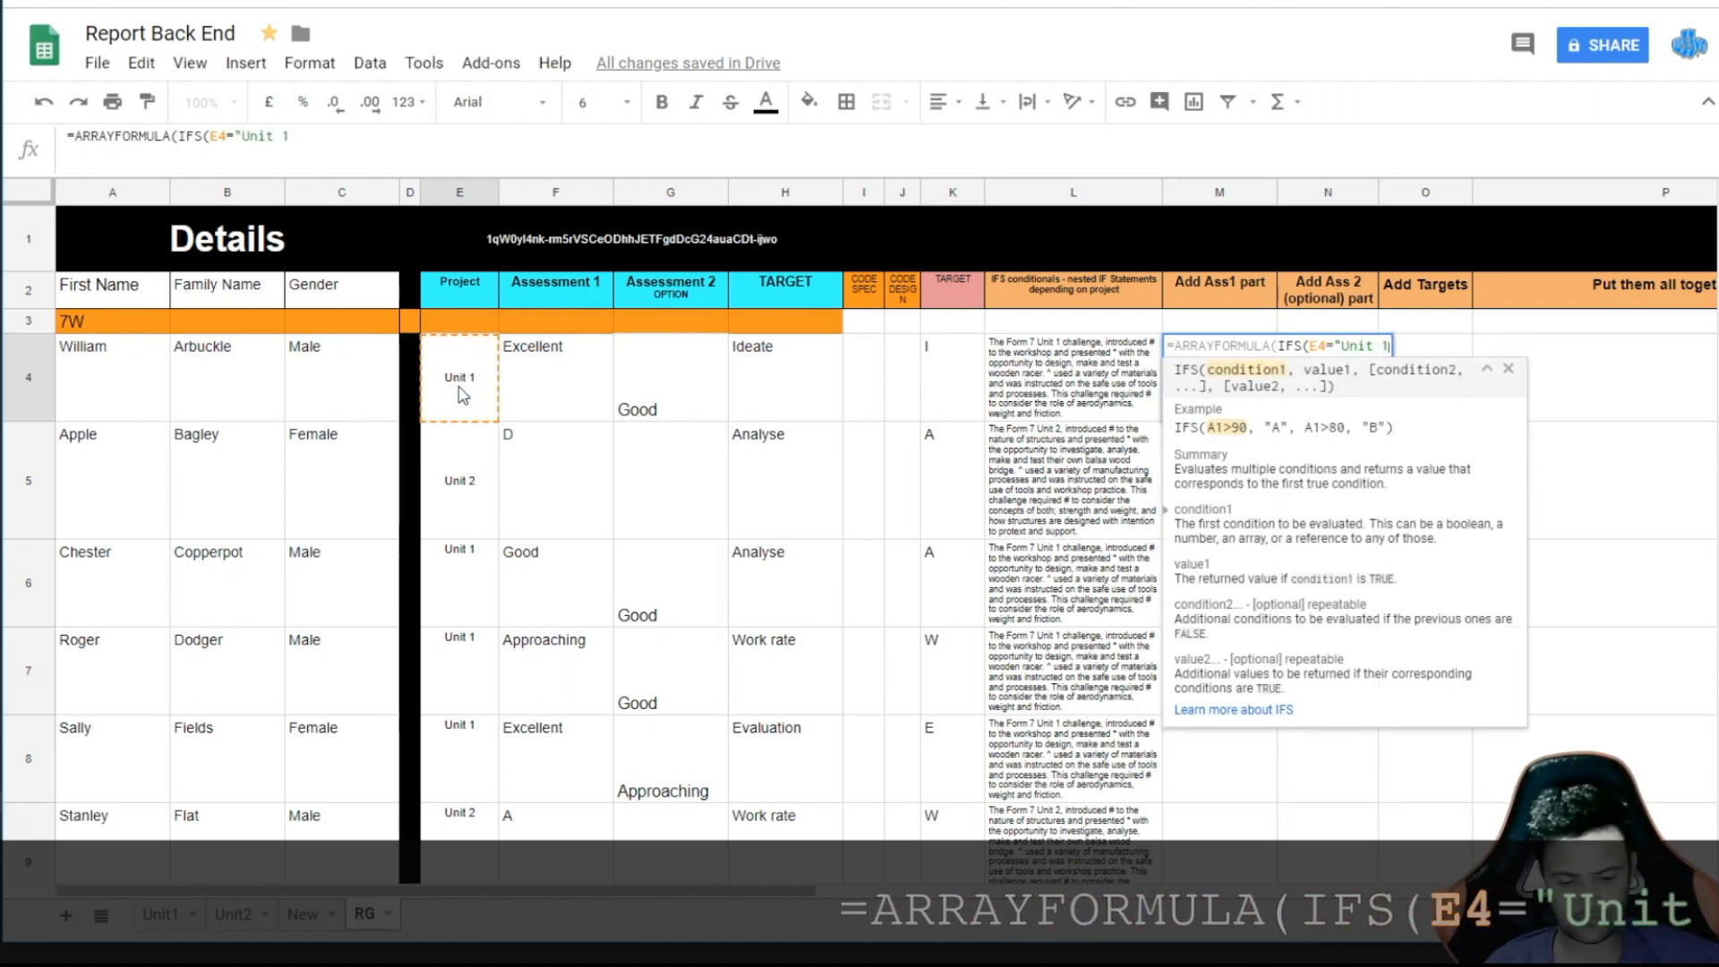
{"action": "type", "text": "\","}
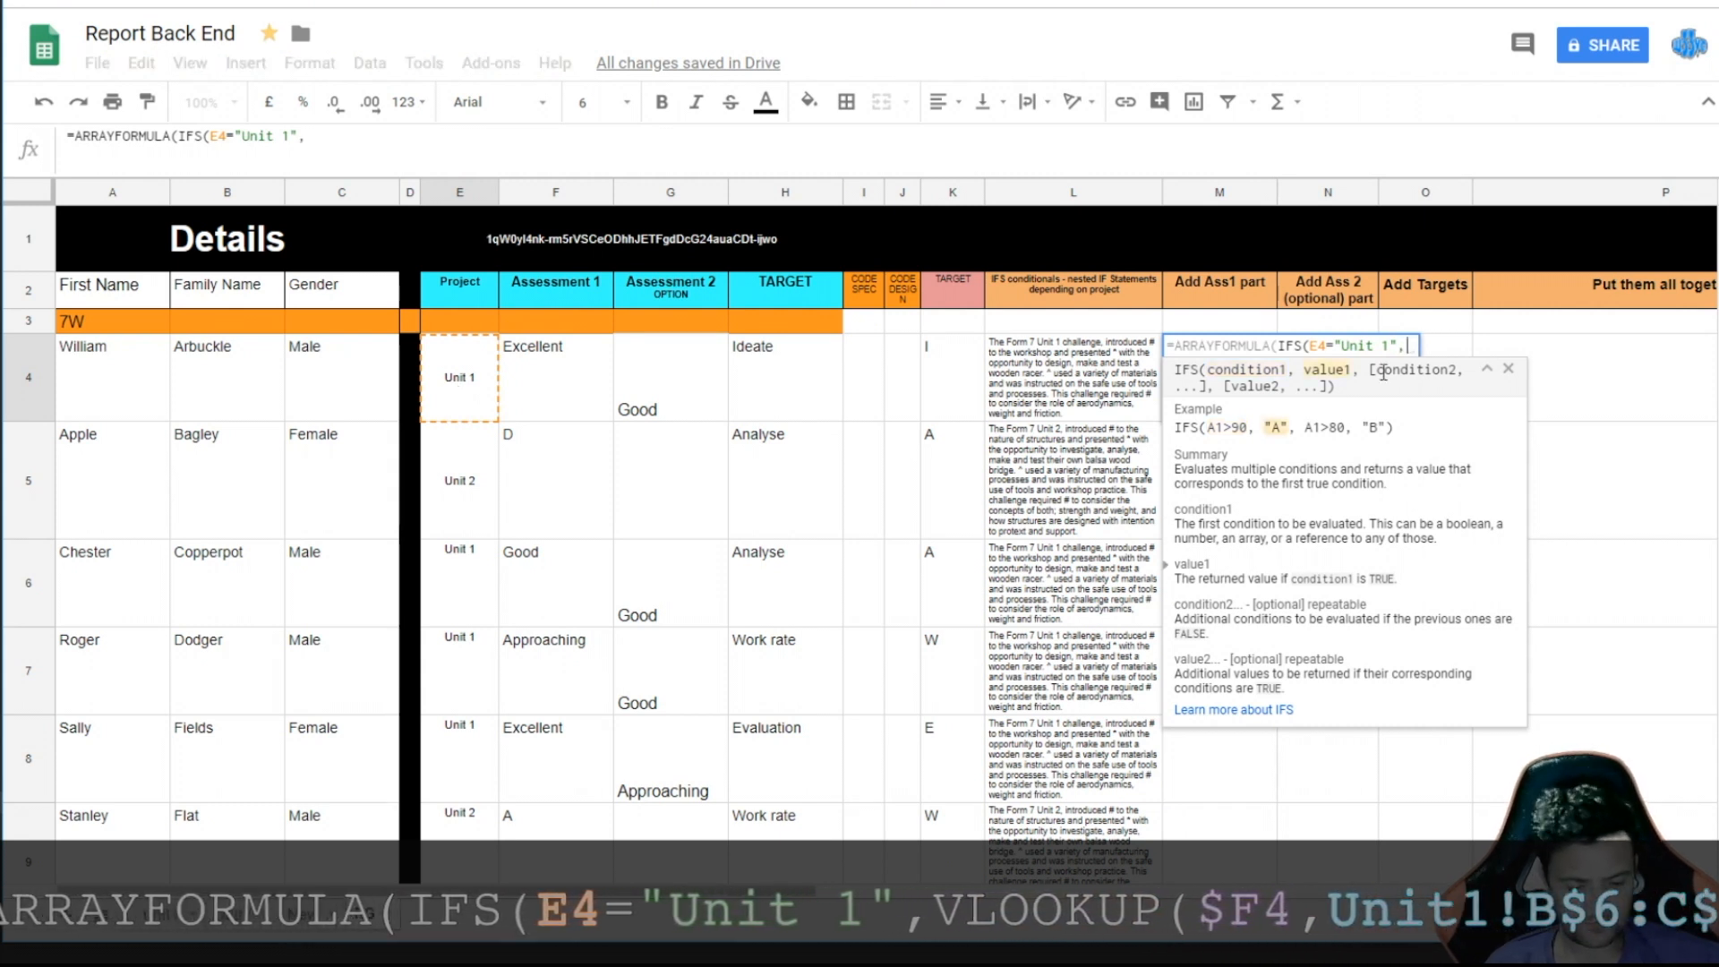
- Complete M4's formula with VLOOKUP(F4,Unit1!B6:C9,2,False) as the Unit 1 result
{"action": "type", "text": "VLOOKUP("}
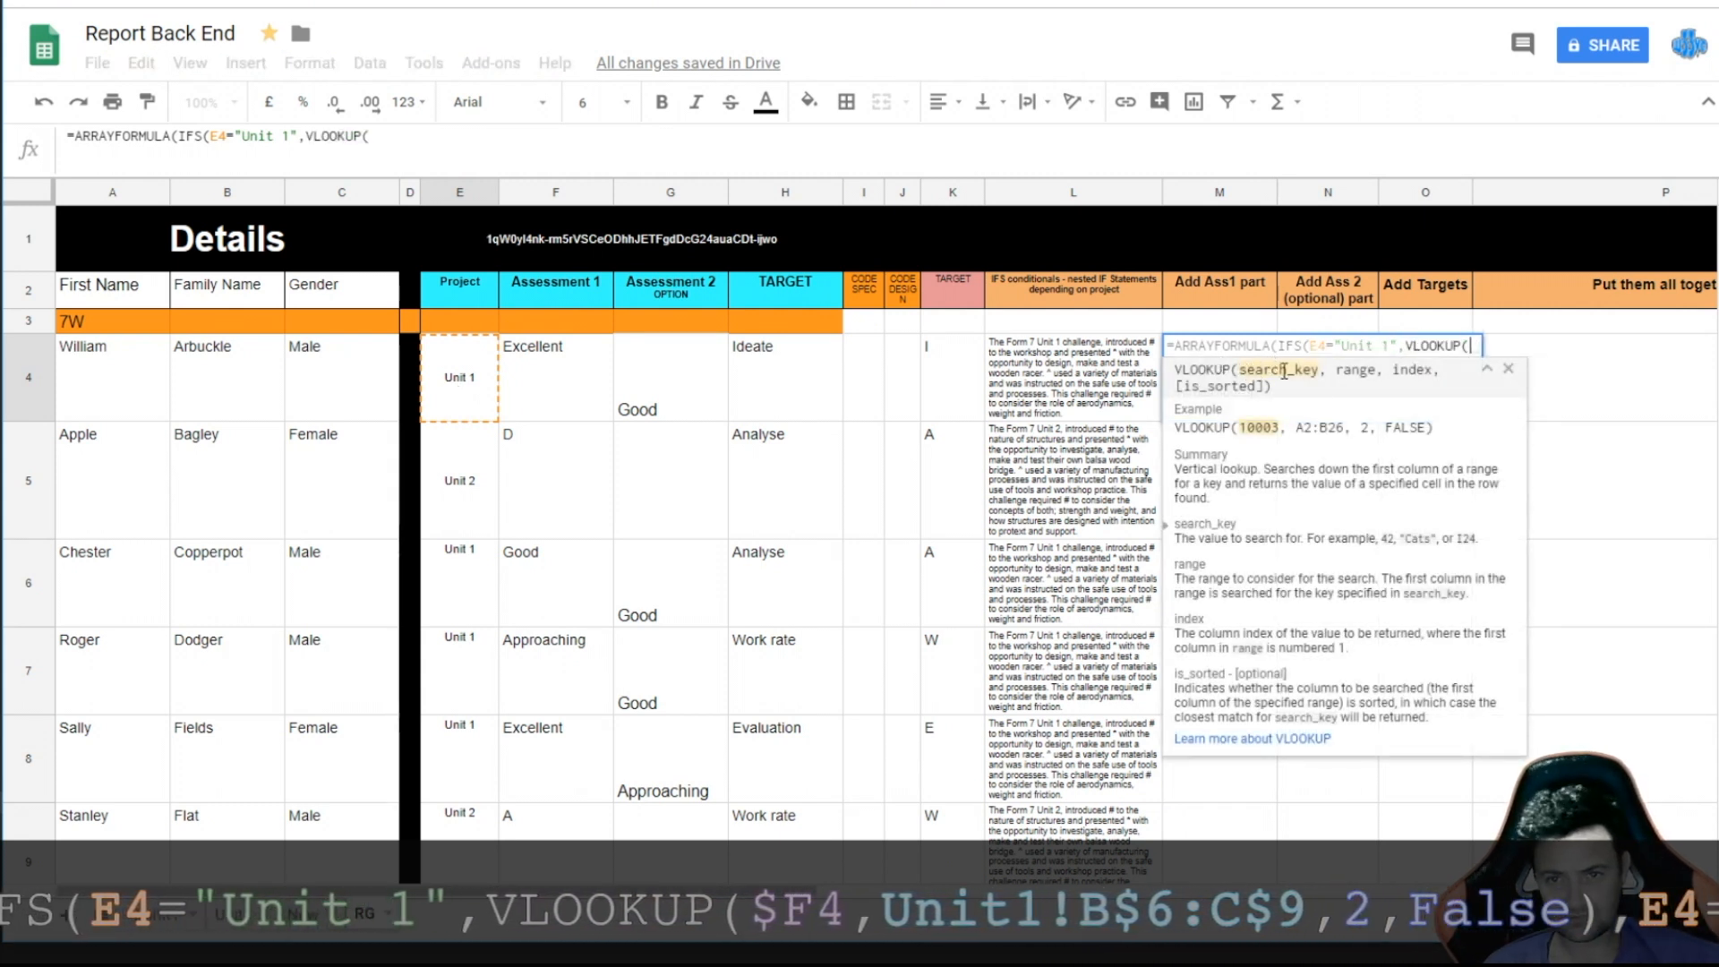
{"action": "left_click", "coordinate": [577, 390]}
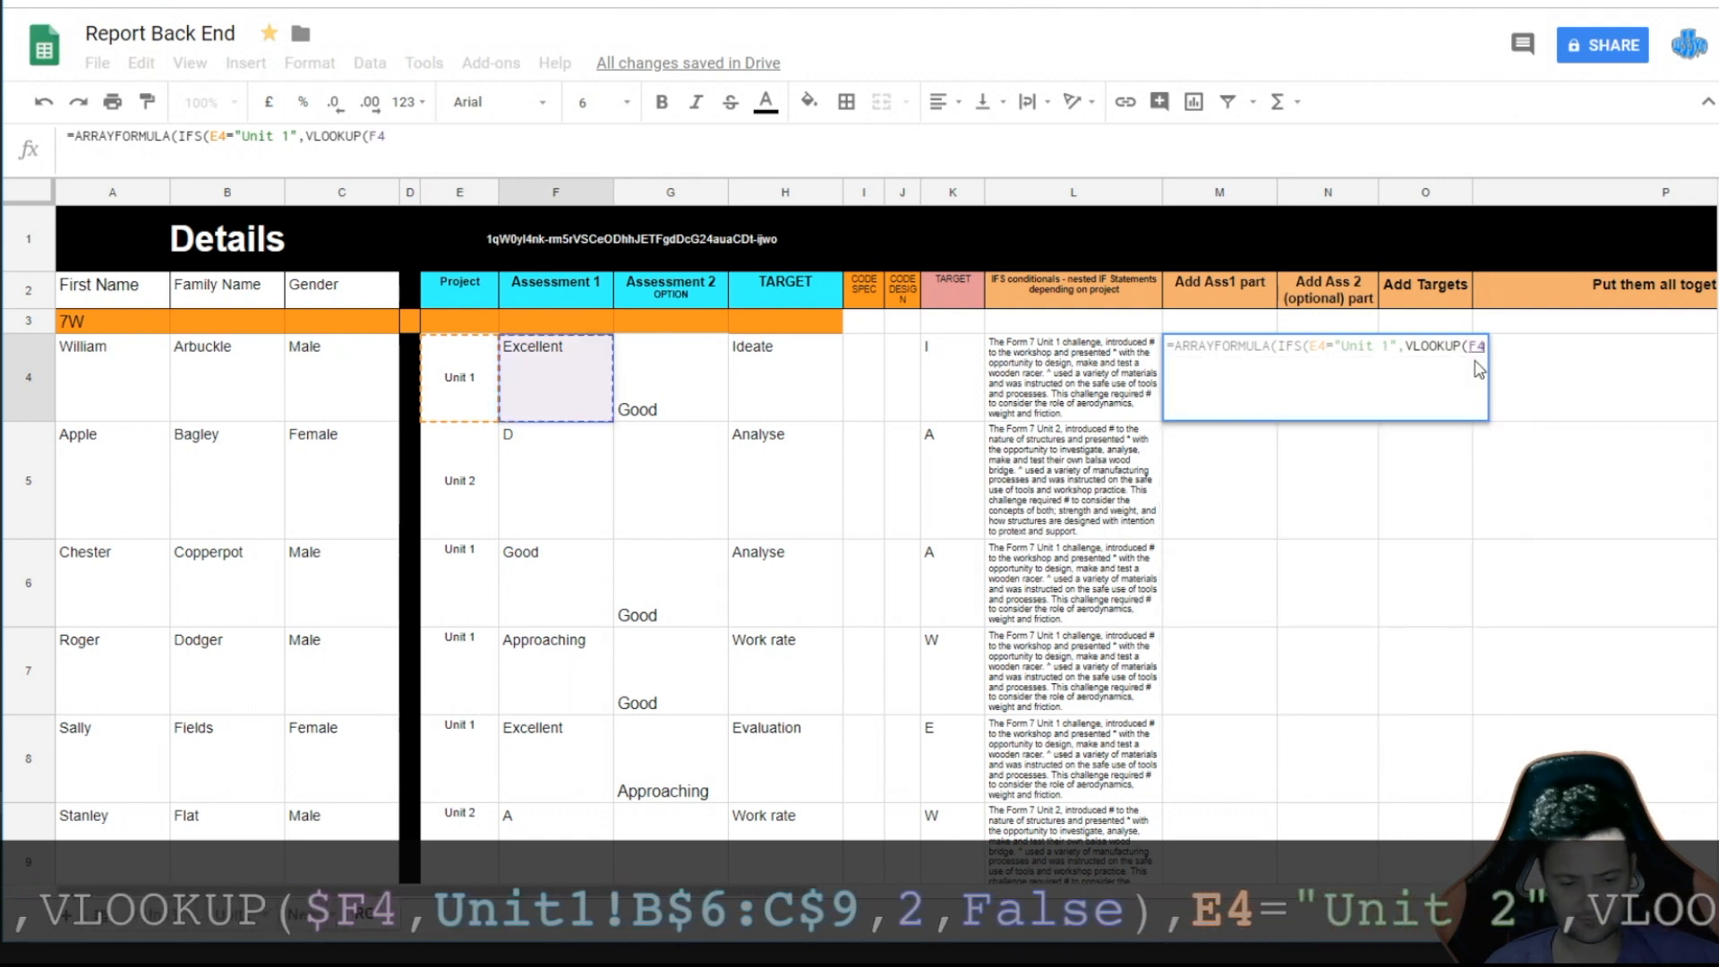
{"action": "type", "text": ","}
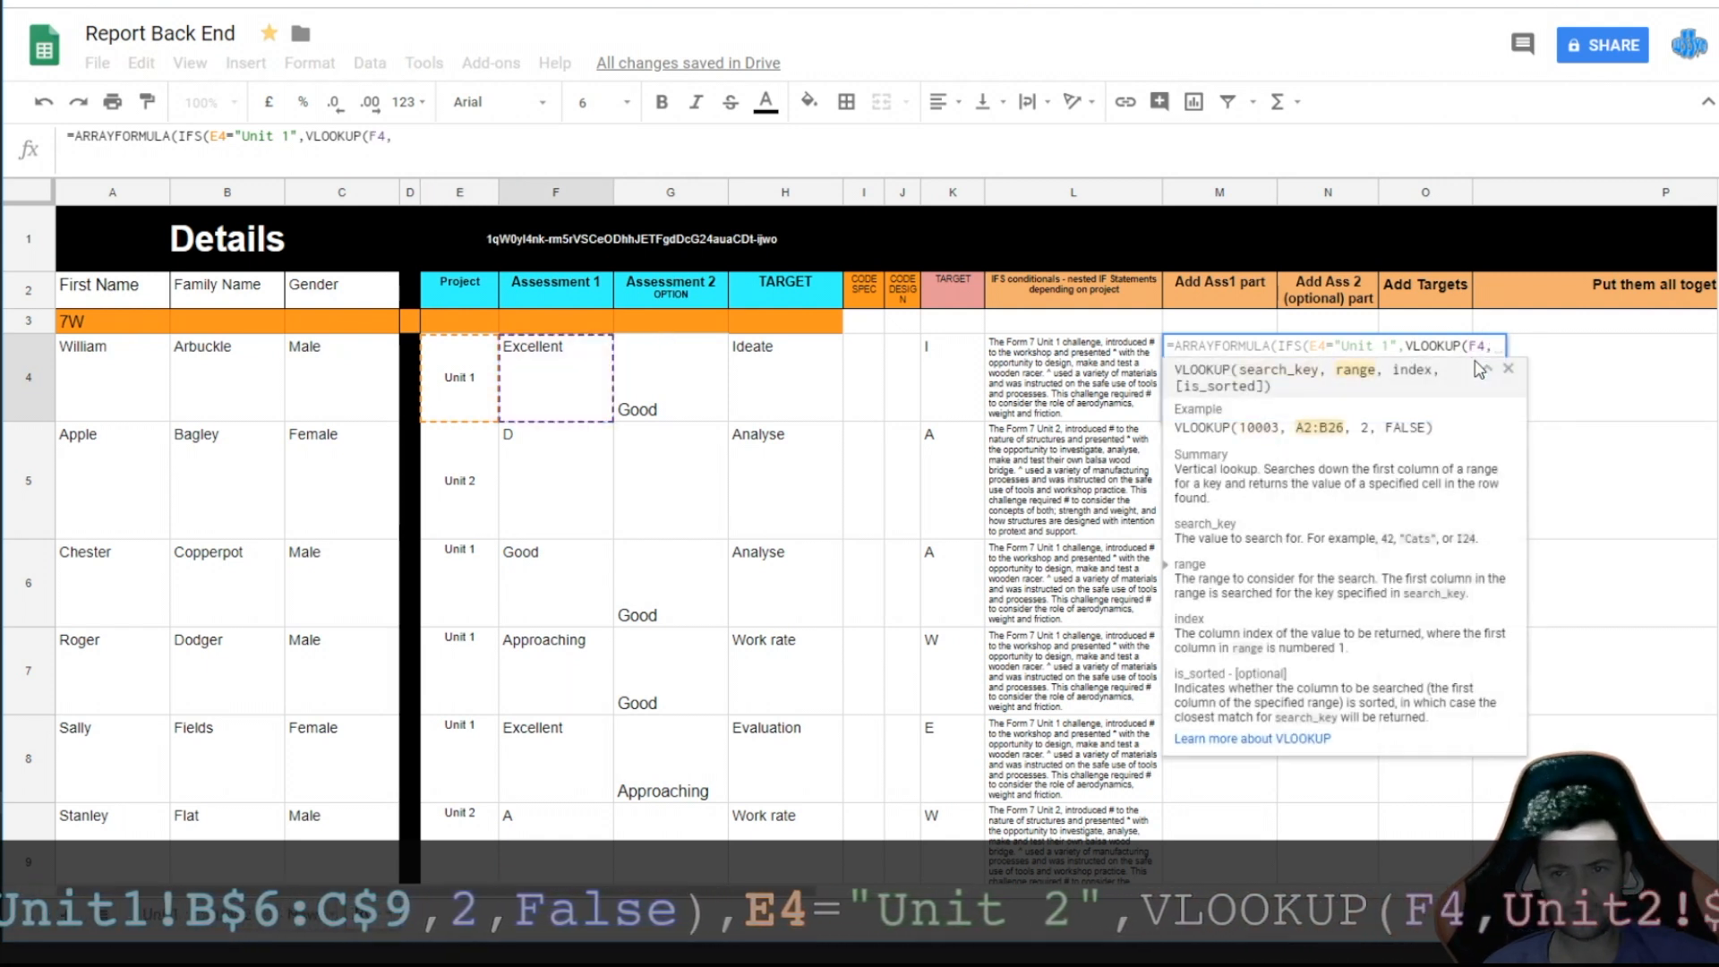
{"action": "left_click", "coordinate": [164, 922]}
{"action": "left_click_drag", "start_coordinate": [135, 381], "coordinate": [603, 497]}
{"action": "type", "text": ","}
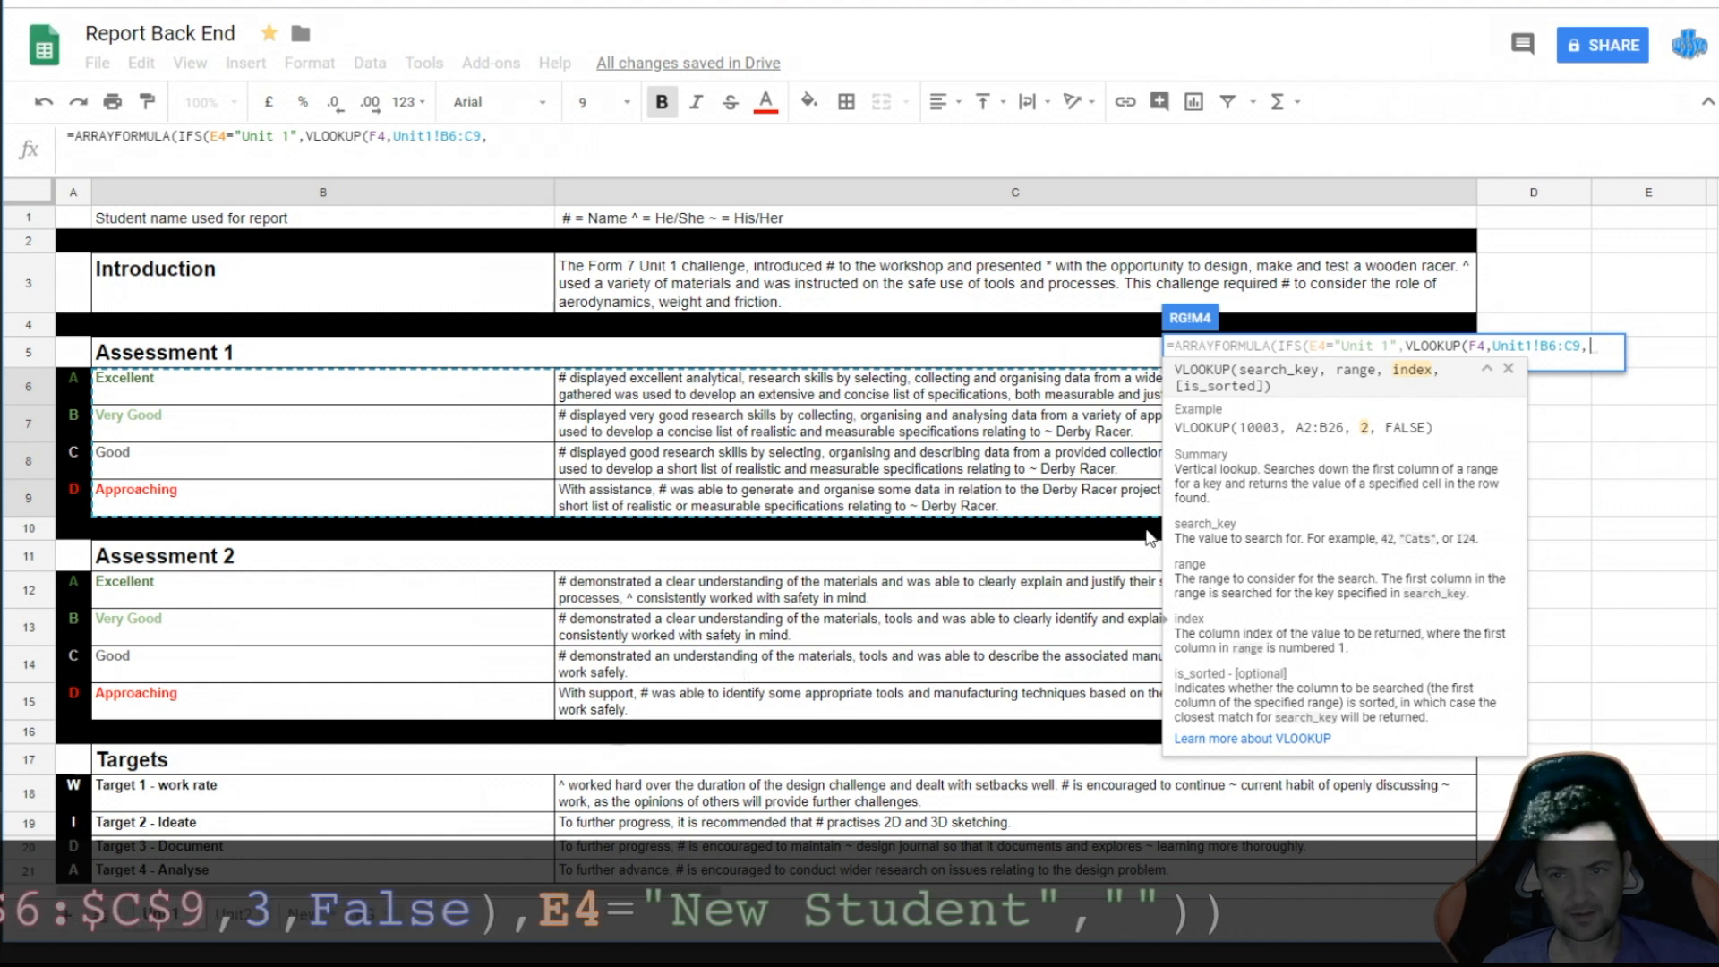
{"action": "type", "text": "2,False"}
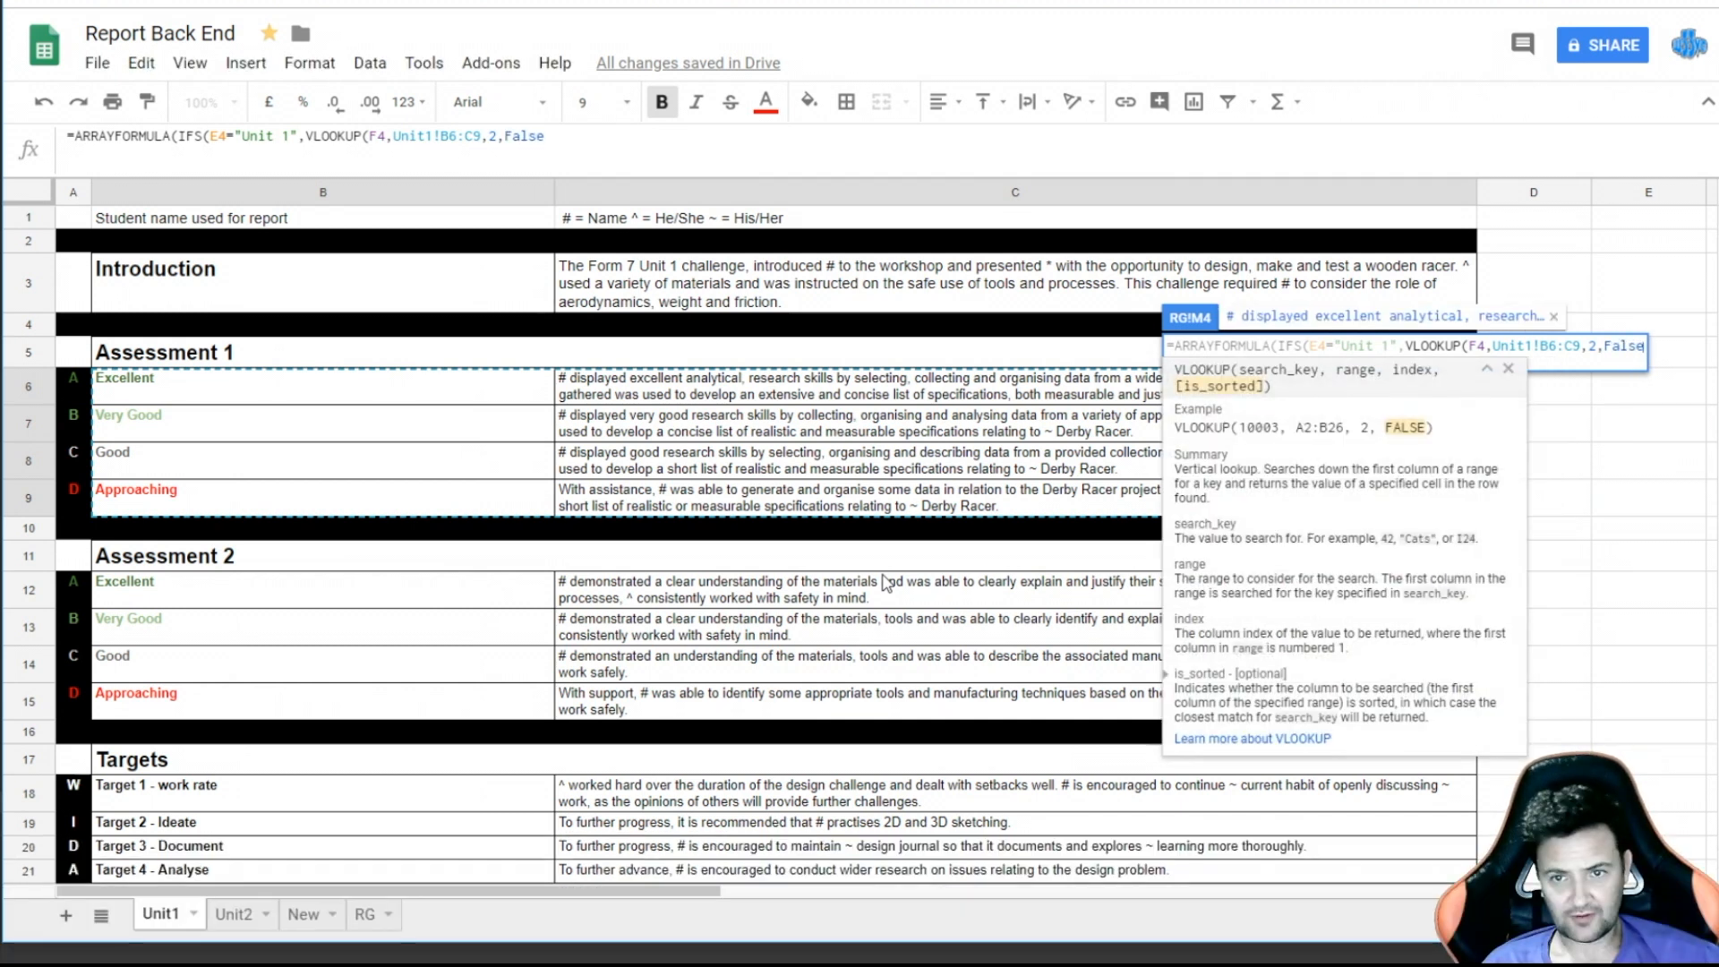
{"action": "type", "text": ")"}
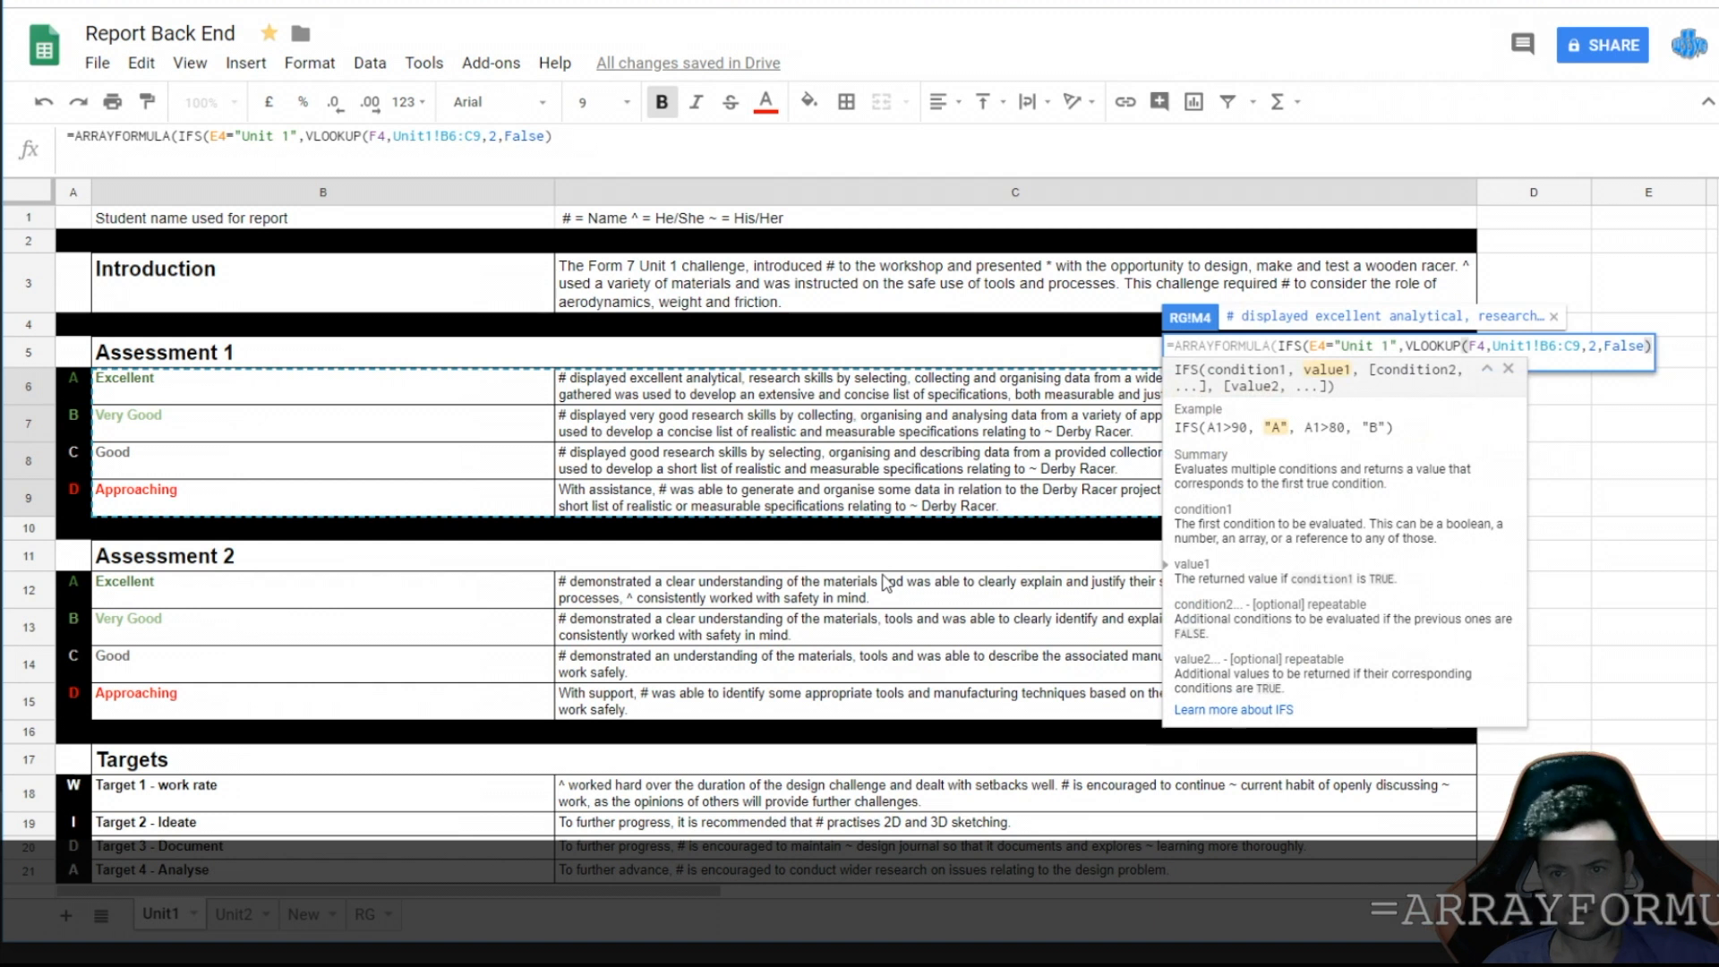
{"action": "type", "text": "))"}
{"action": "key", "text": "Return"}
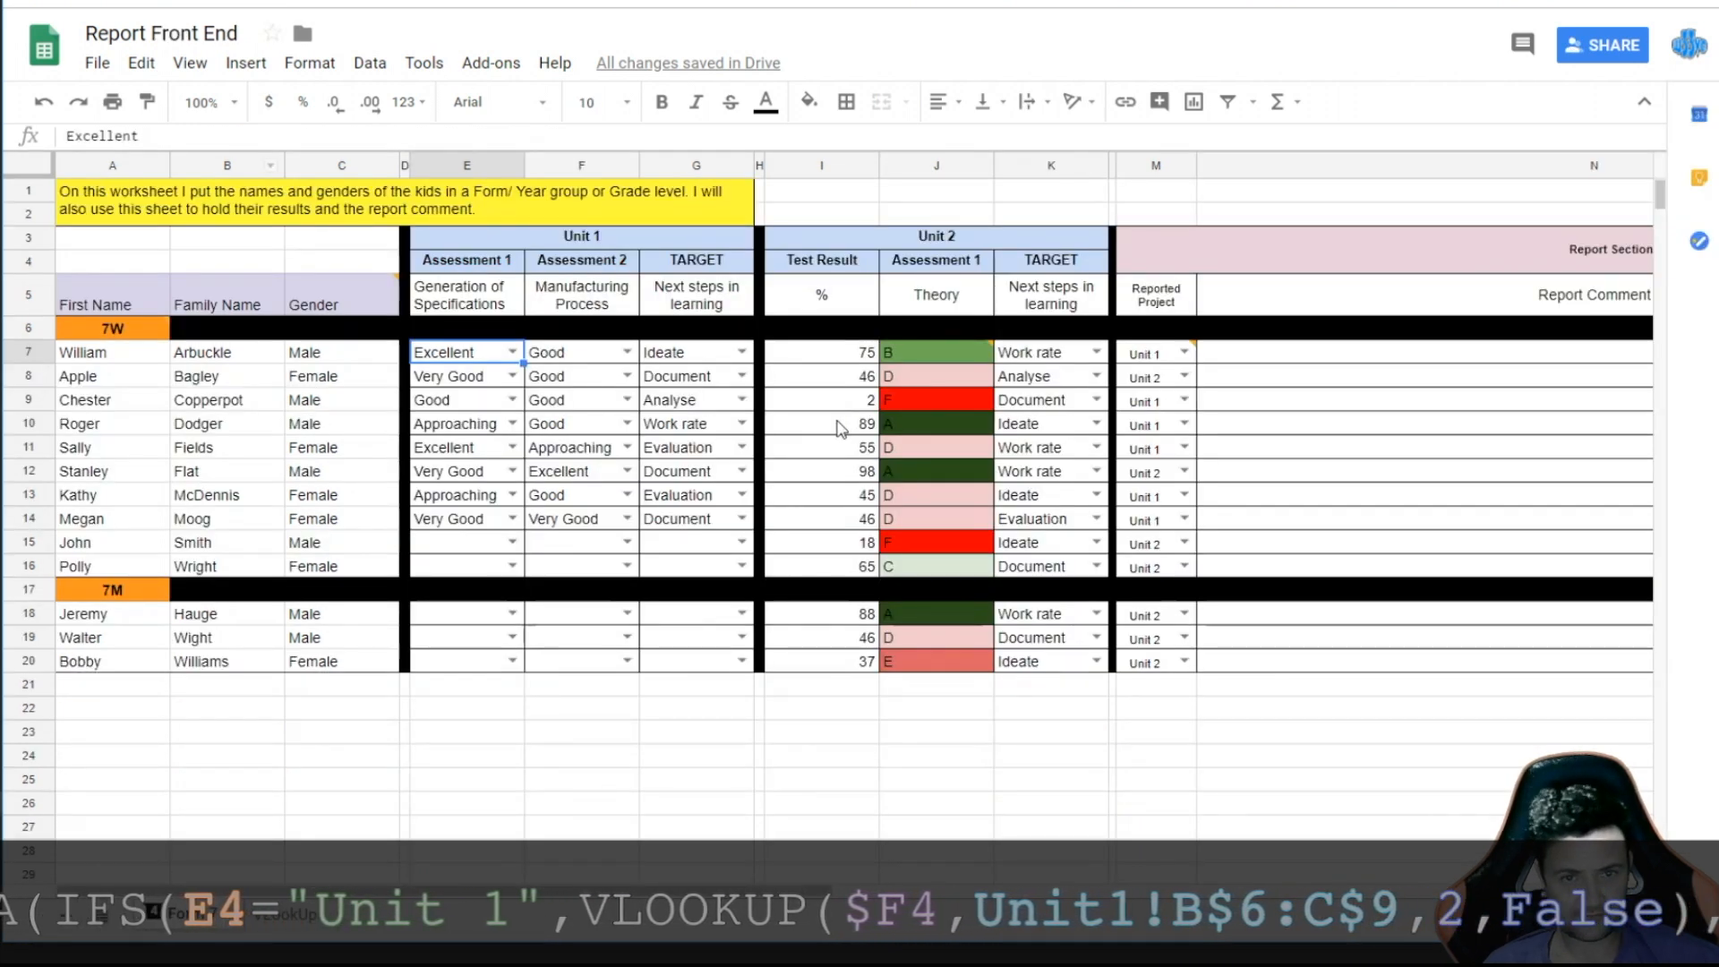
- In the Report Front End spreadsheet, set the first student's Unit 1 Assessment 1 grade to Approaching, and check M4's comment against the Unit1 sheet
{"action": "double_click", "coordinate": [484, 353]}
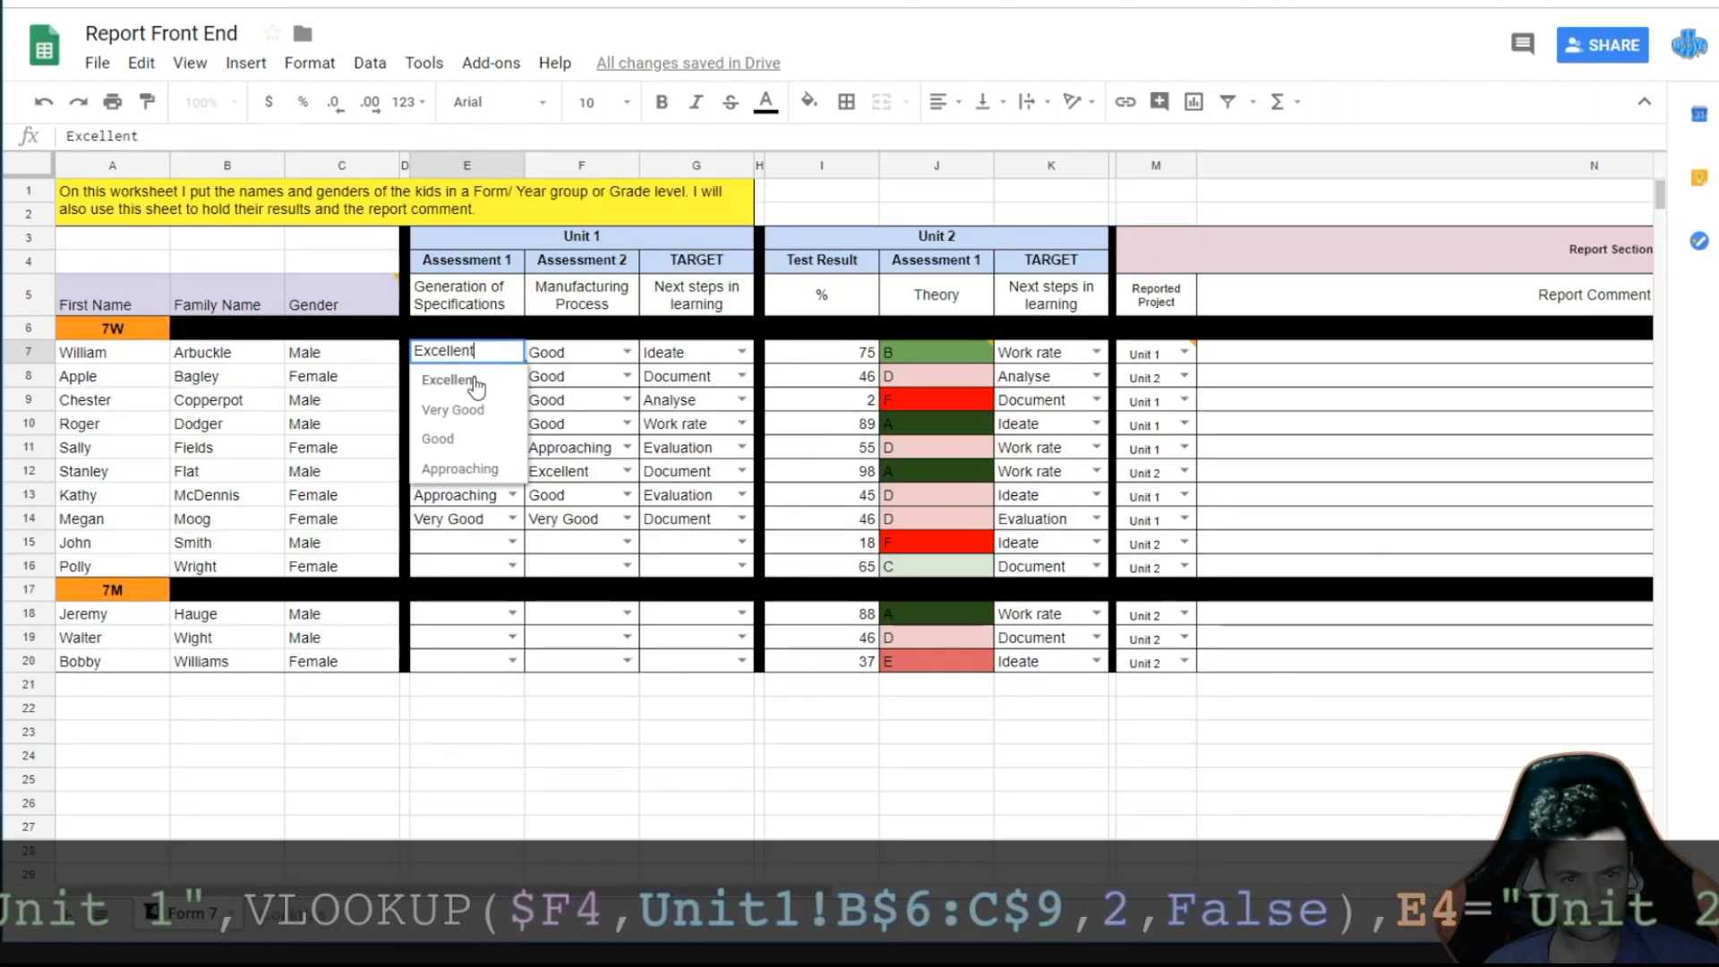
{"action": "left_click", "coordinate": [459, 470]}
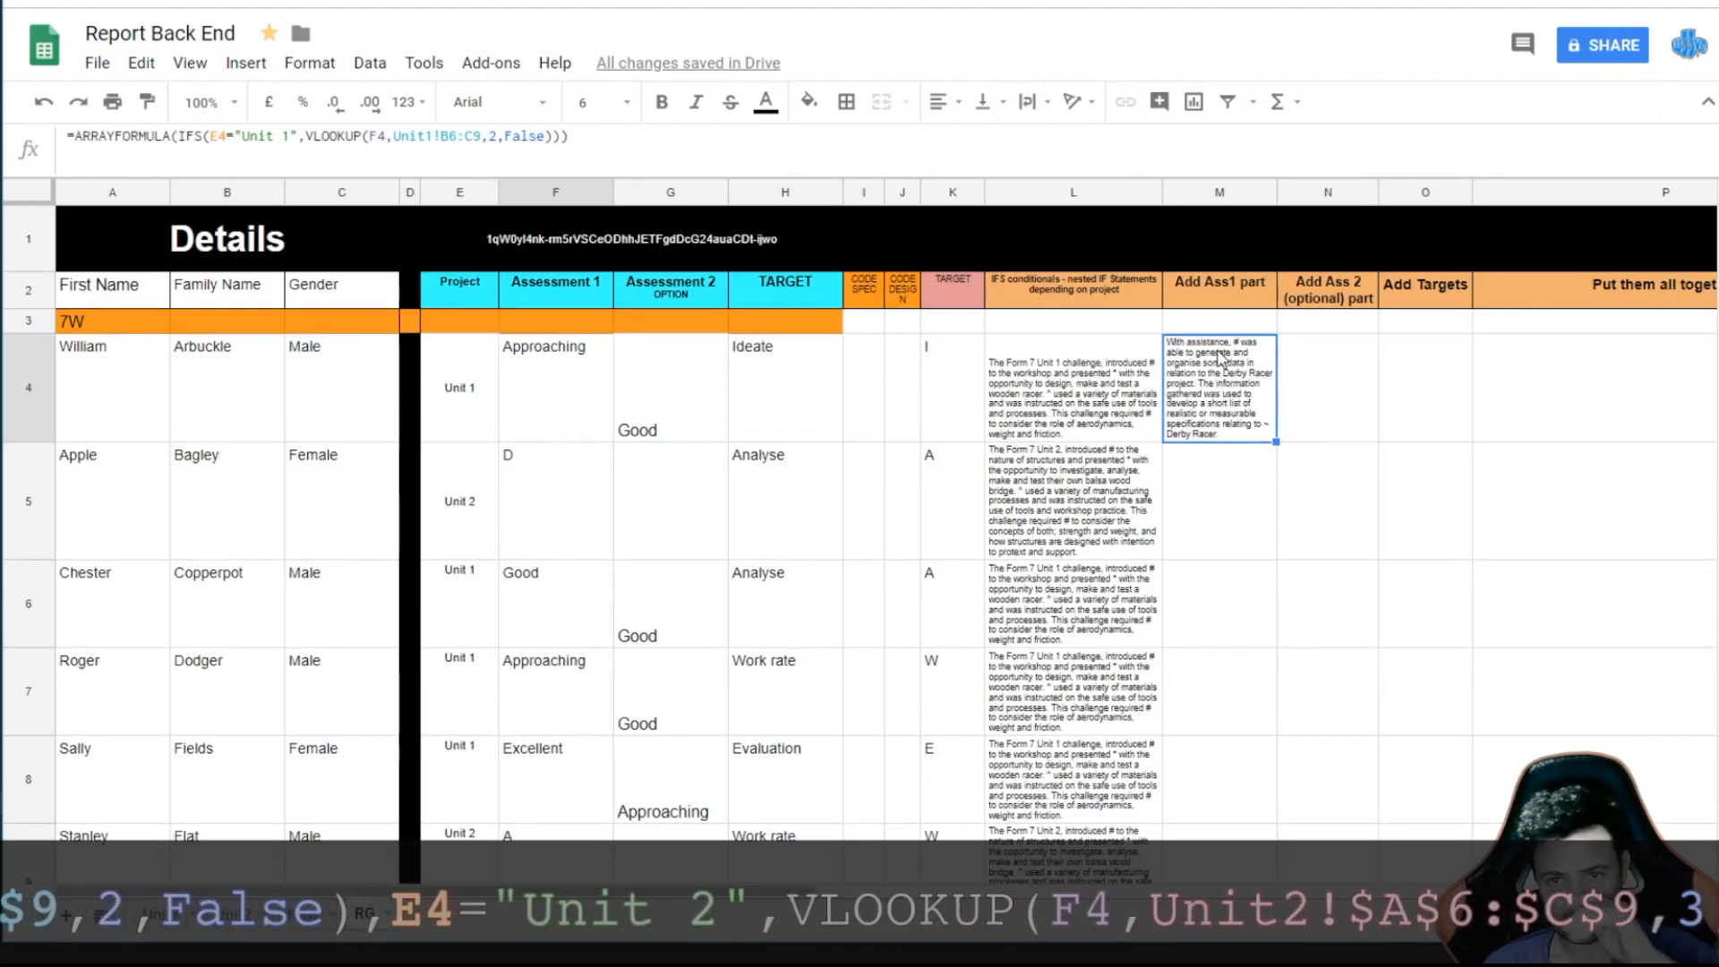
{"action": "left_click", "coordinate": [154, 914]}
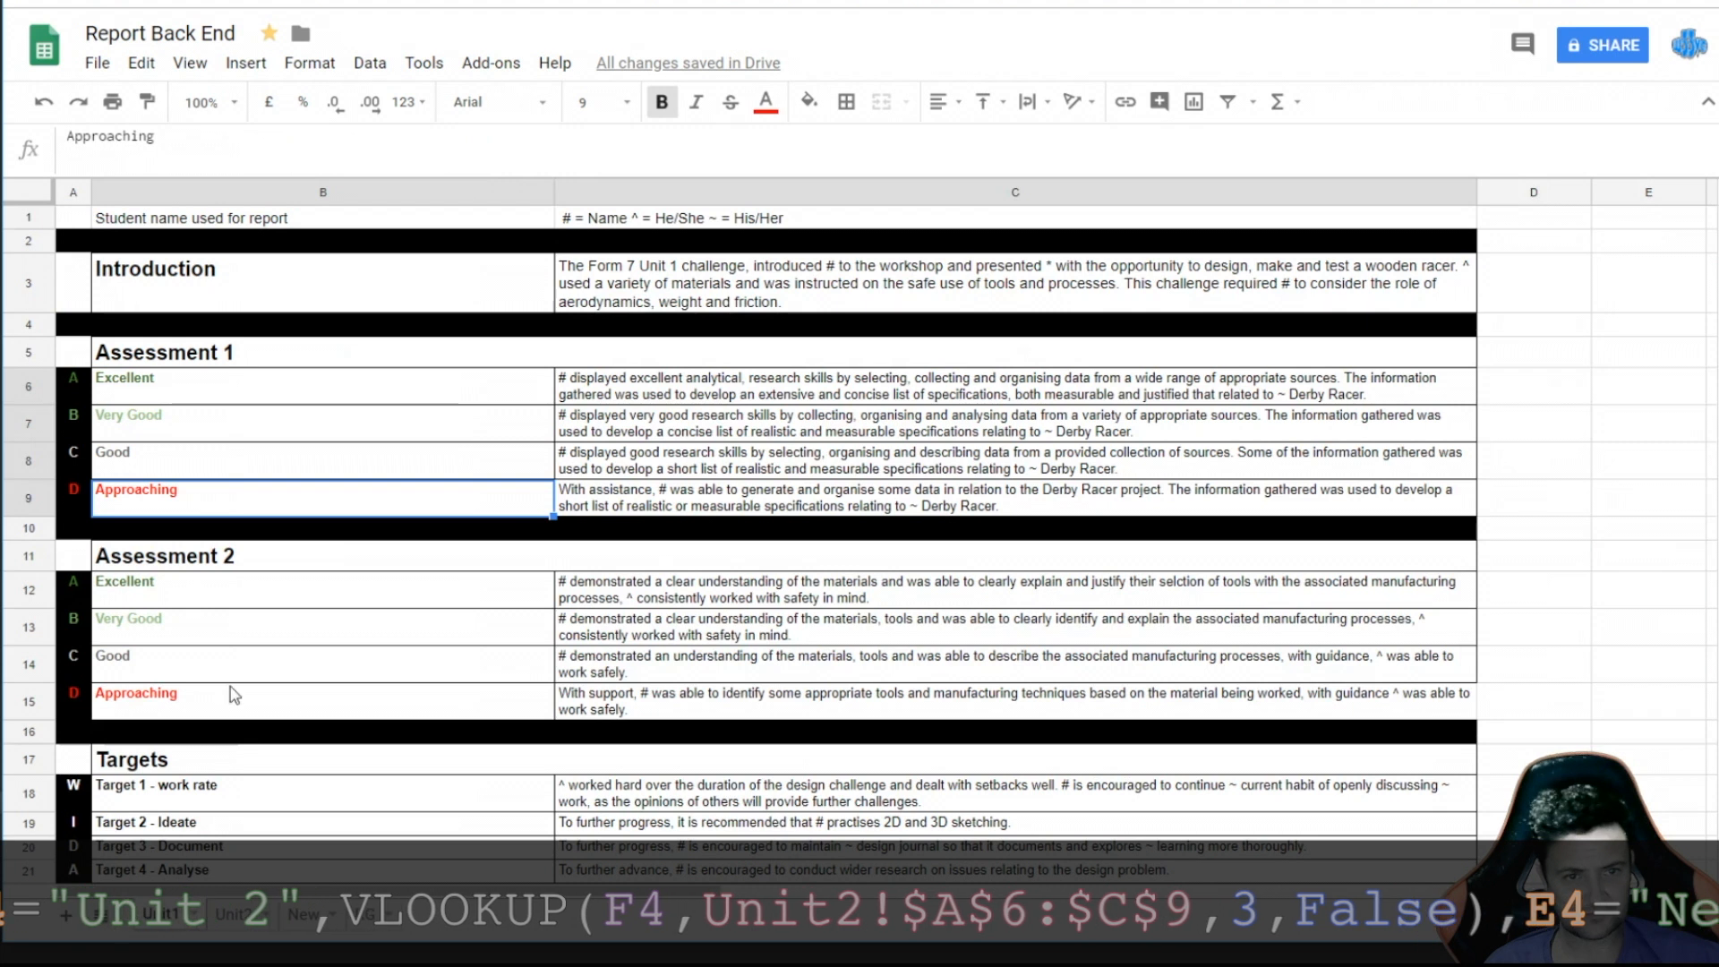
{"action": "left_click", "coordinate": [354, 919]}
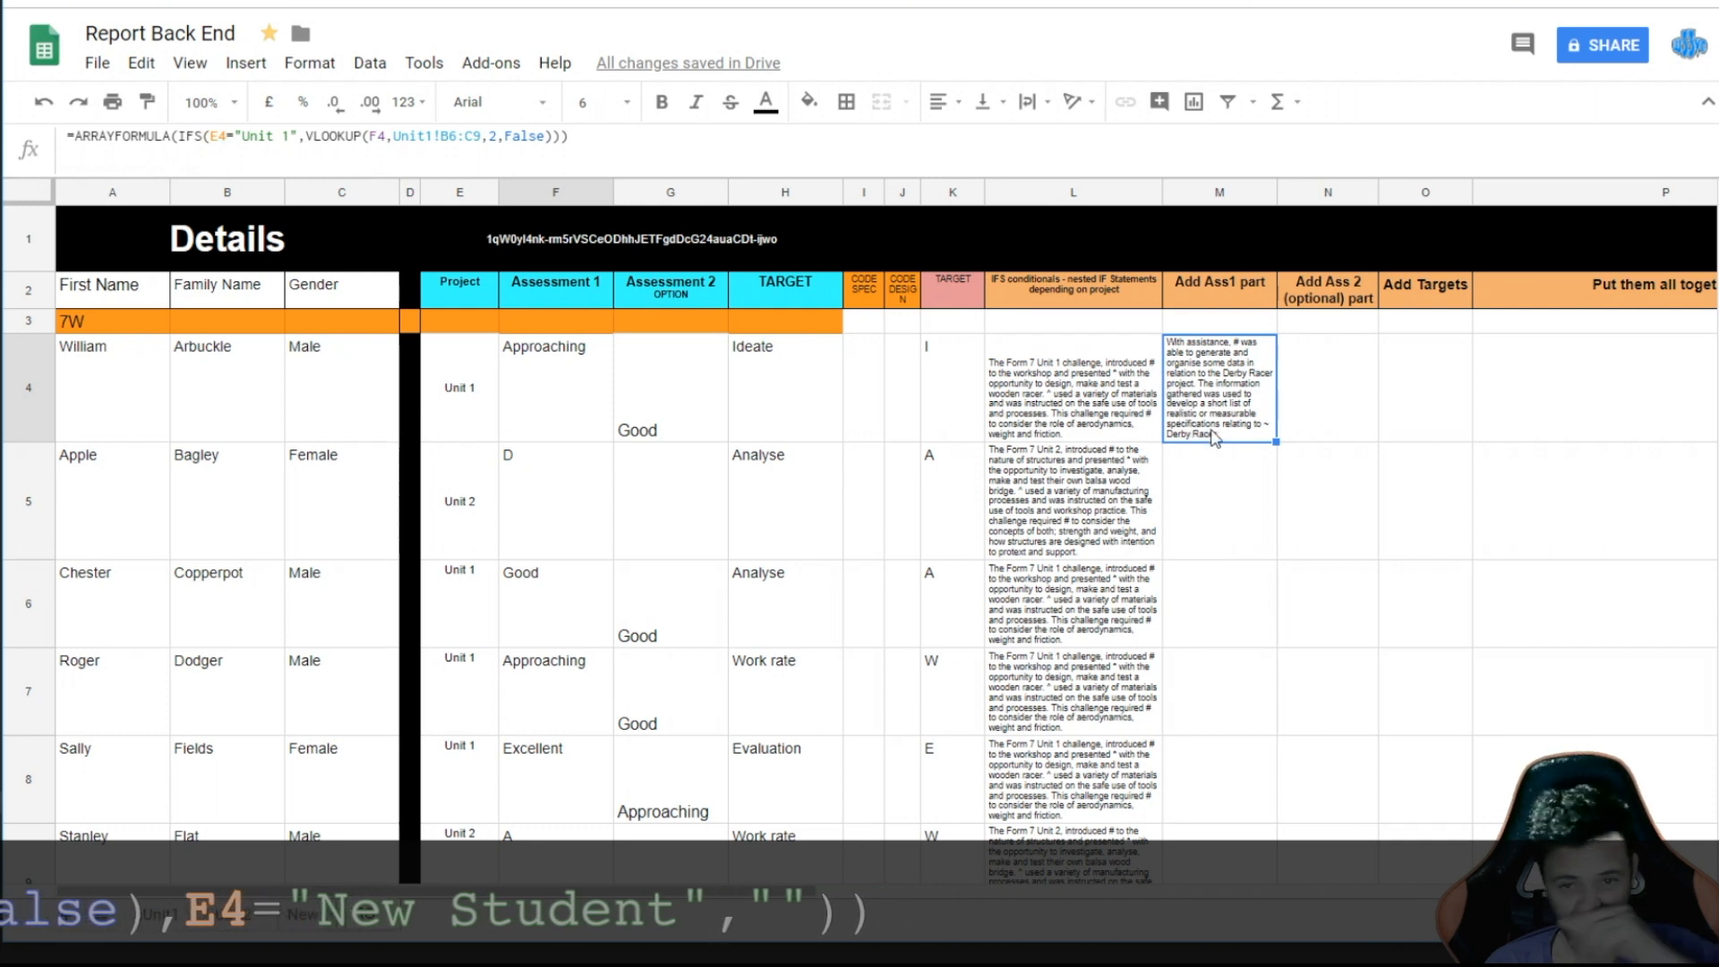
- Try copying M4's formula into M5 and M6, checking how the Unit1 lookup range shifts
{"action": "left_click", "coordinate": [1231, 522]}
{"action": "type", "text": "=ARRAYFORMULA(IFS(E5=\"Unit 1\",VLOOKUP(F5,Unit1!B7:C10,2,False)))"}
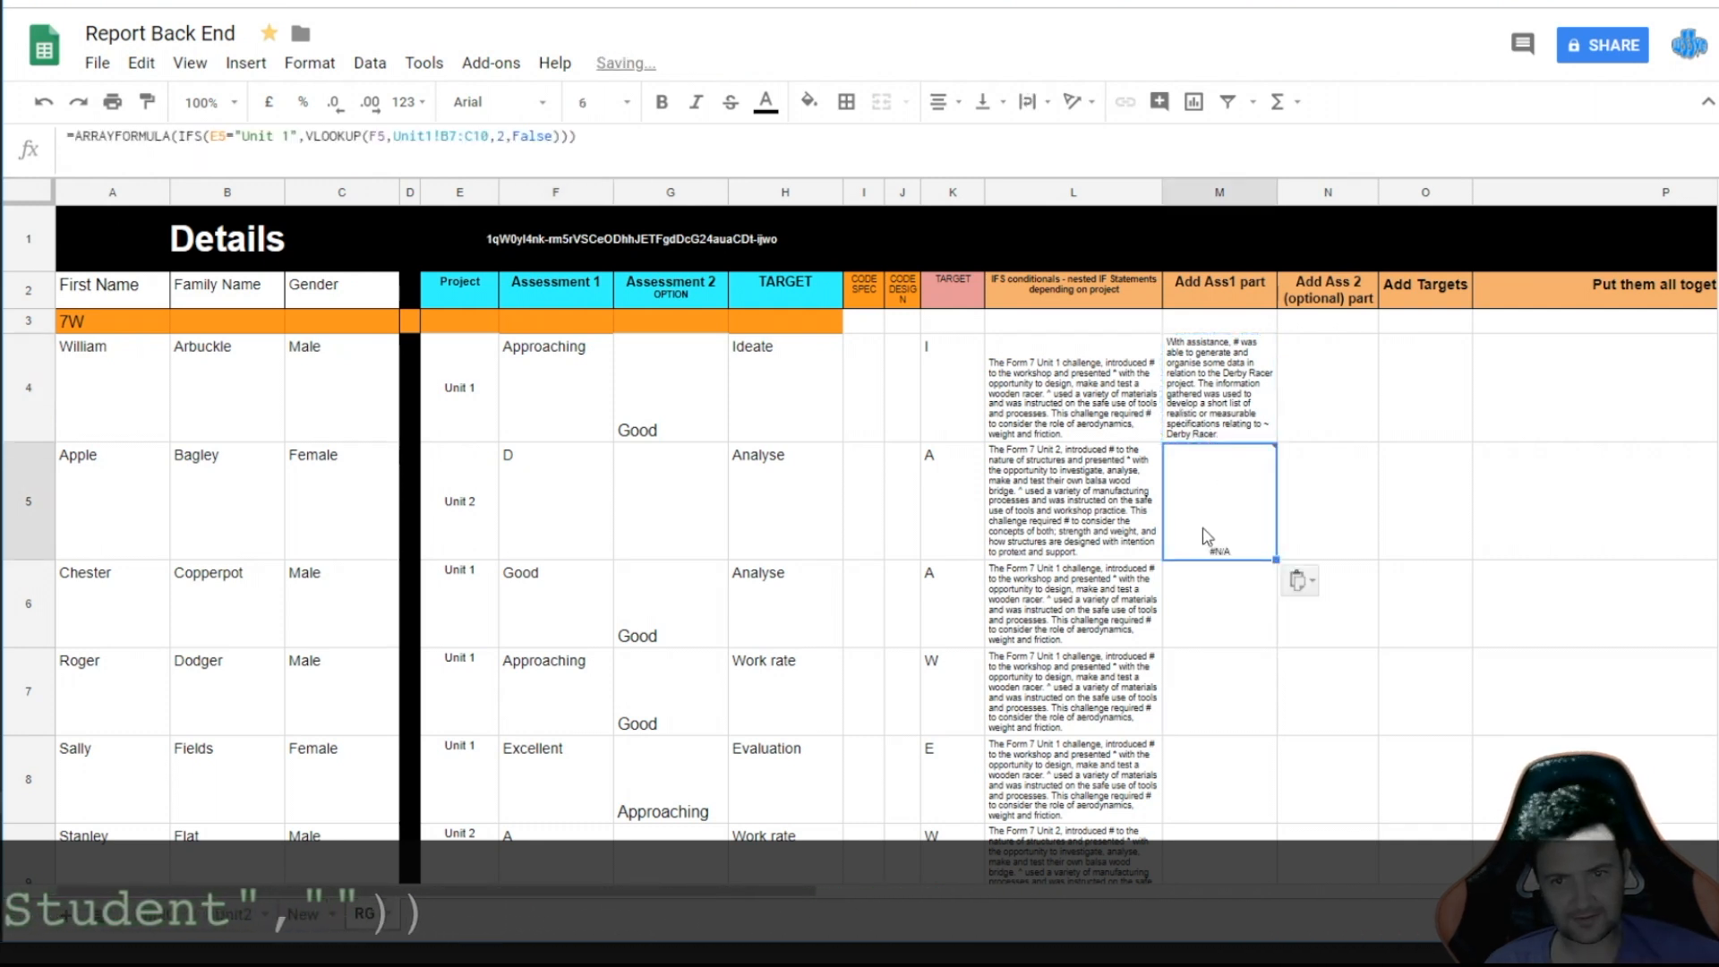
{"action": "mouse_move", "coordinate": [1233, 505]}
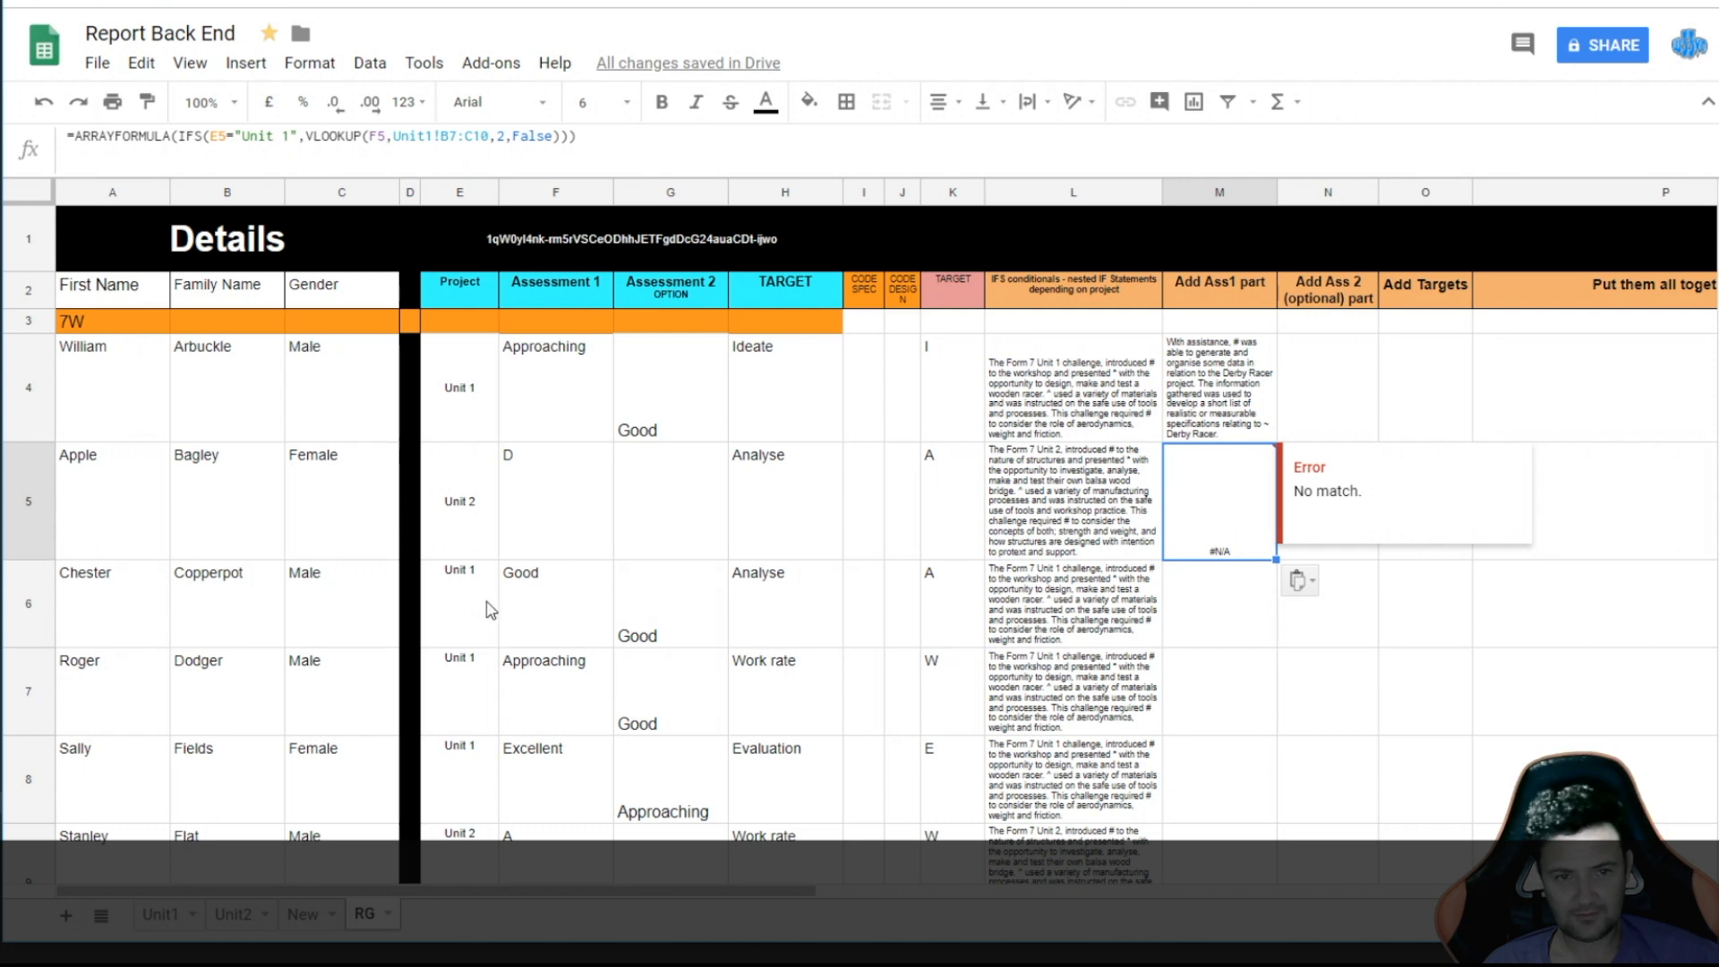
{"action": "left_click", "coordinate": [1230, 614]}
{"action": "type", "text": "=ARRAYFORMULA(IFS(E6=\"Unit 1\",VLOOKUP(F6,Unit1!B8:C11,2,False)))"}
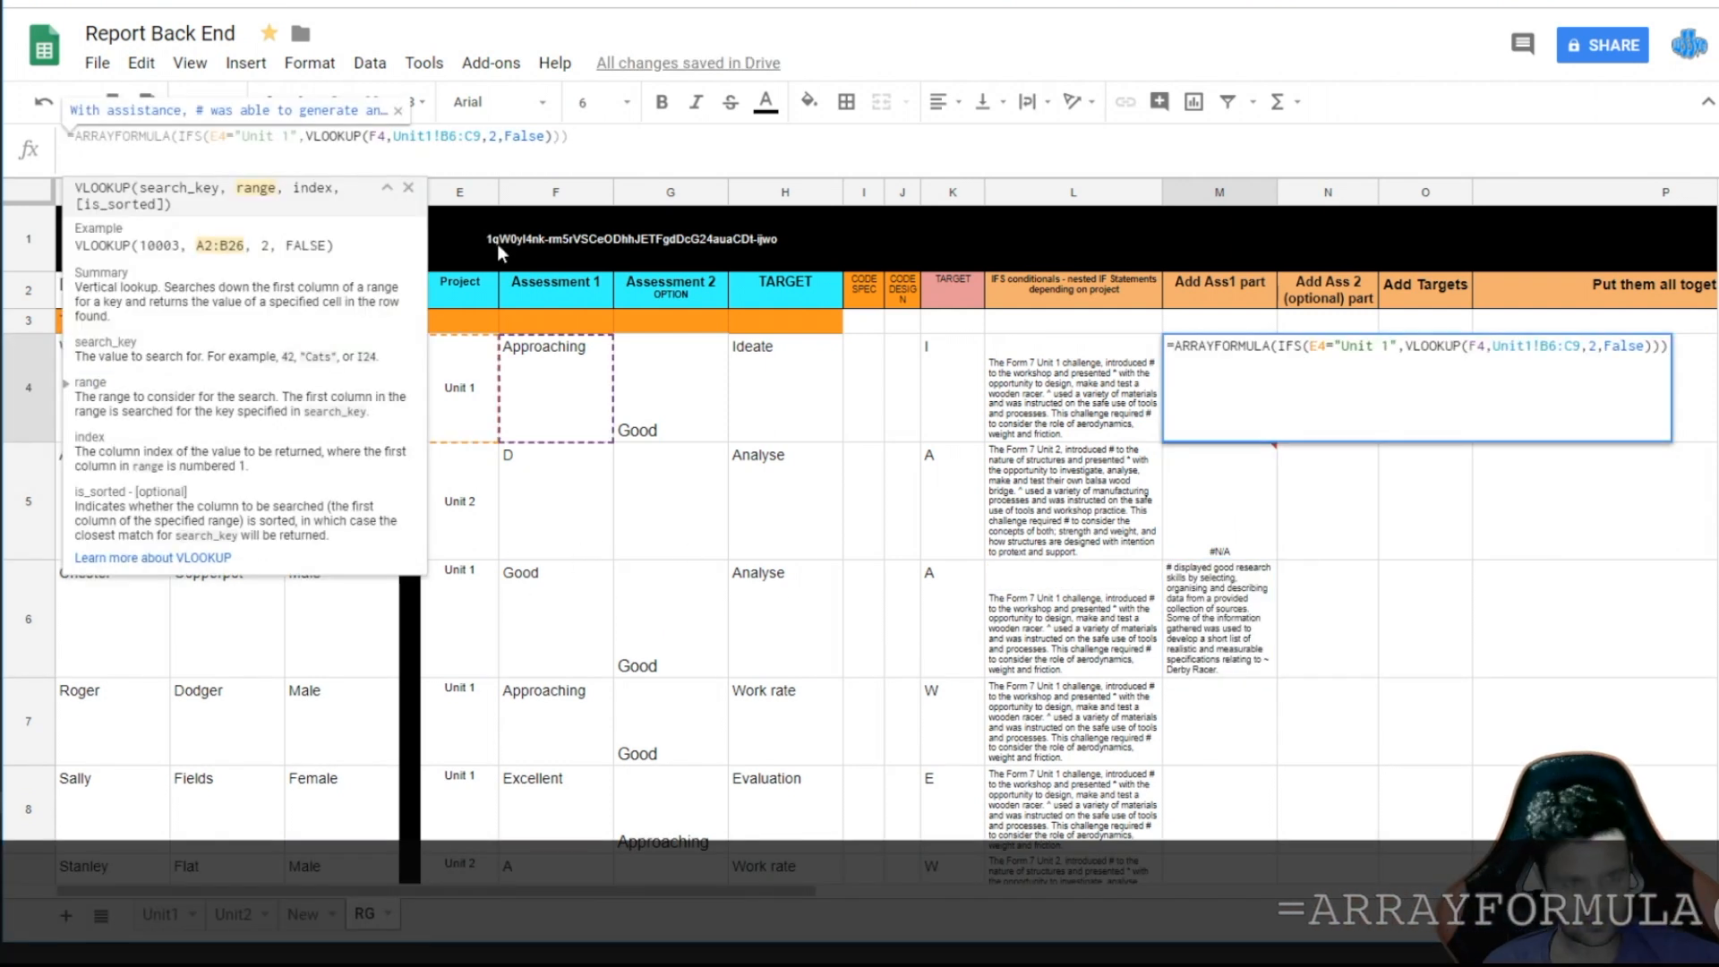
- Lock the references in M4's VLOOKUP so it uses $F4 and the range Unit1!B$6:C$9
{"action": "type", "text": "$"}
{"action": "key", "text": "Right"}
{"action": "key", "text": "Right"}
{"action": "key", "text": "Right"}
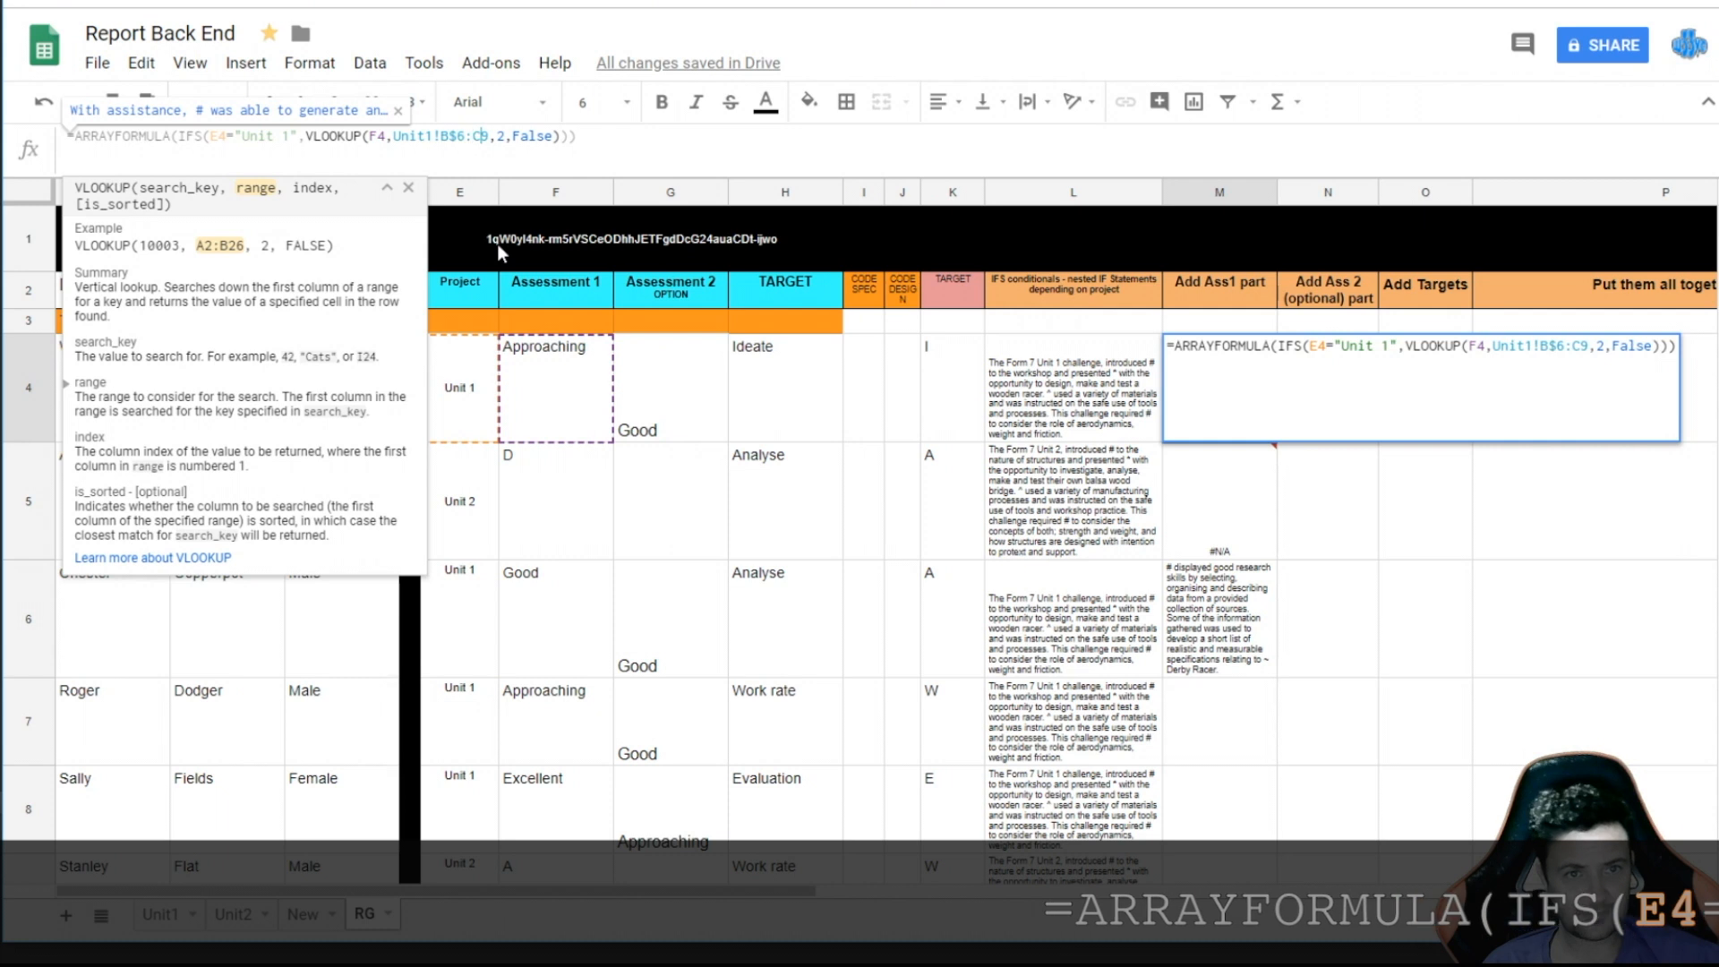
{"action": "type", "text": "$"}
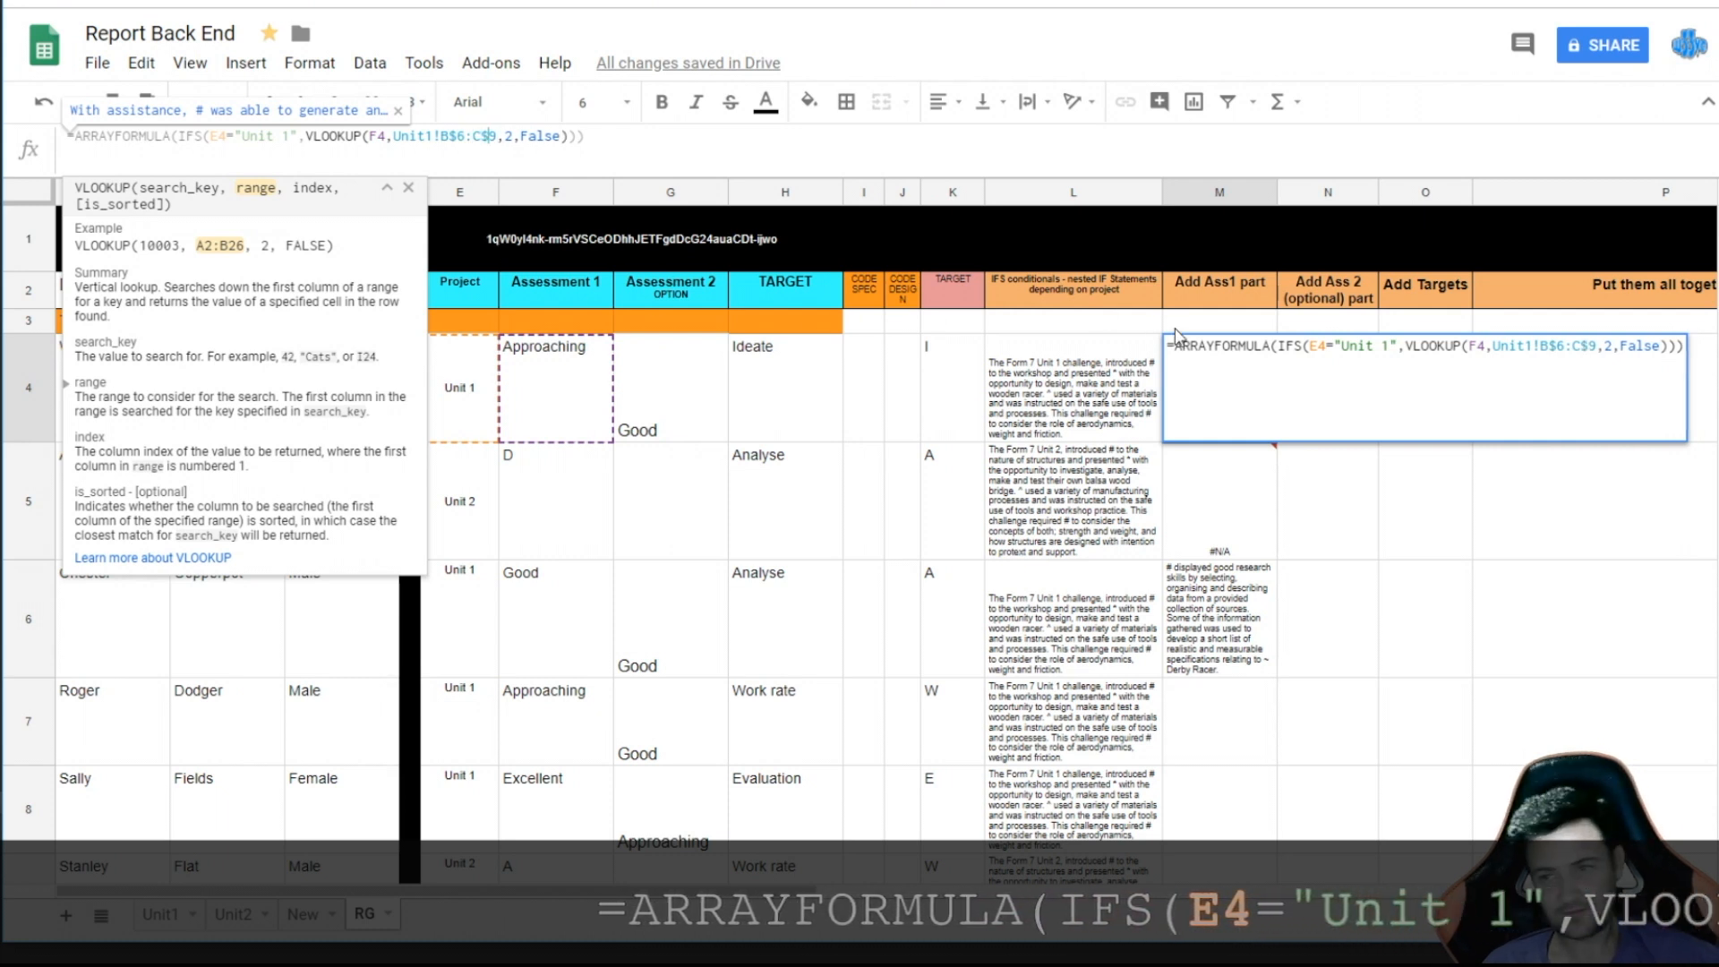
{"action": "left_click", "coordinate": [1475, 345]}
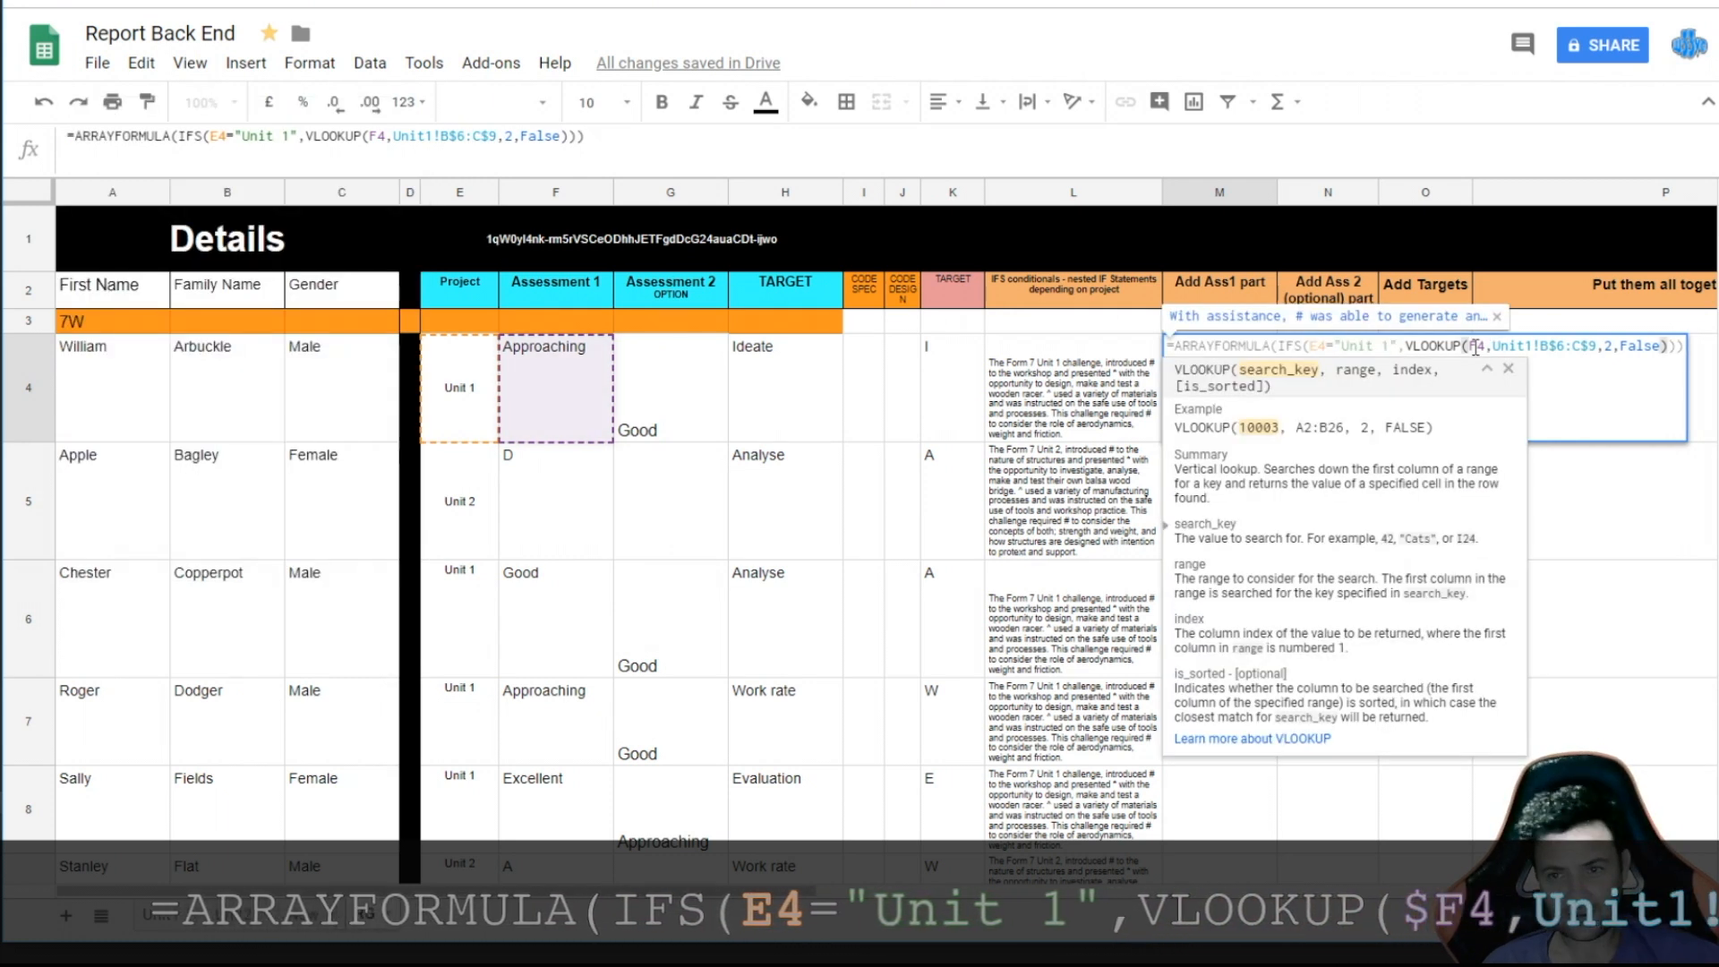
{"action": "type", "text": "$"}
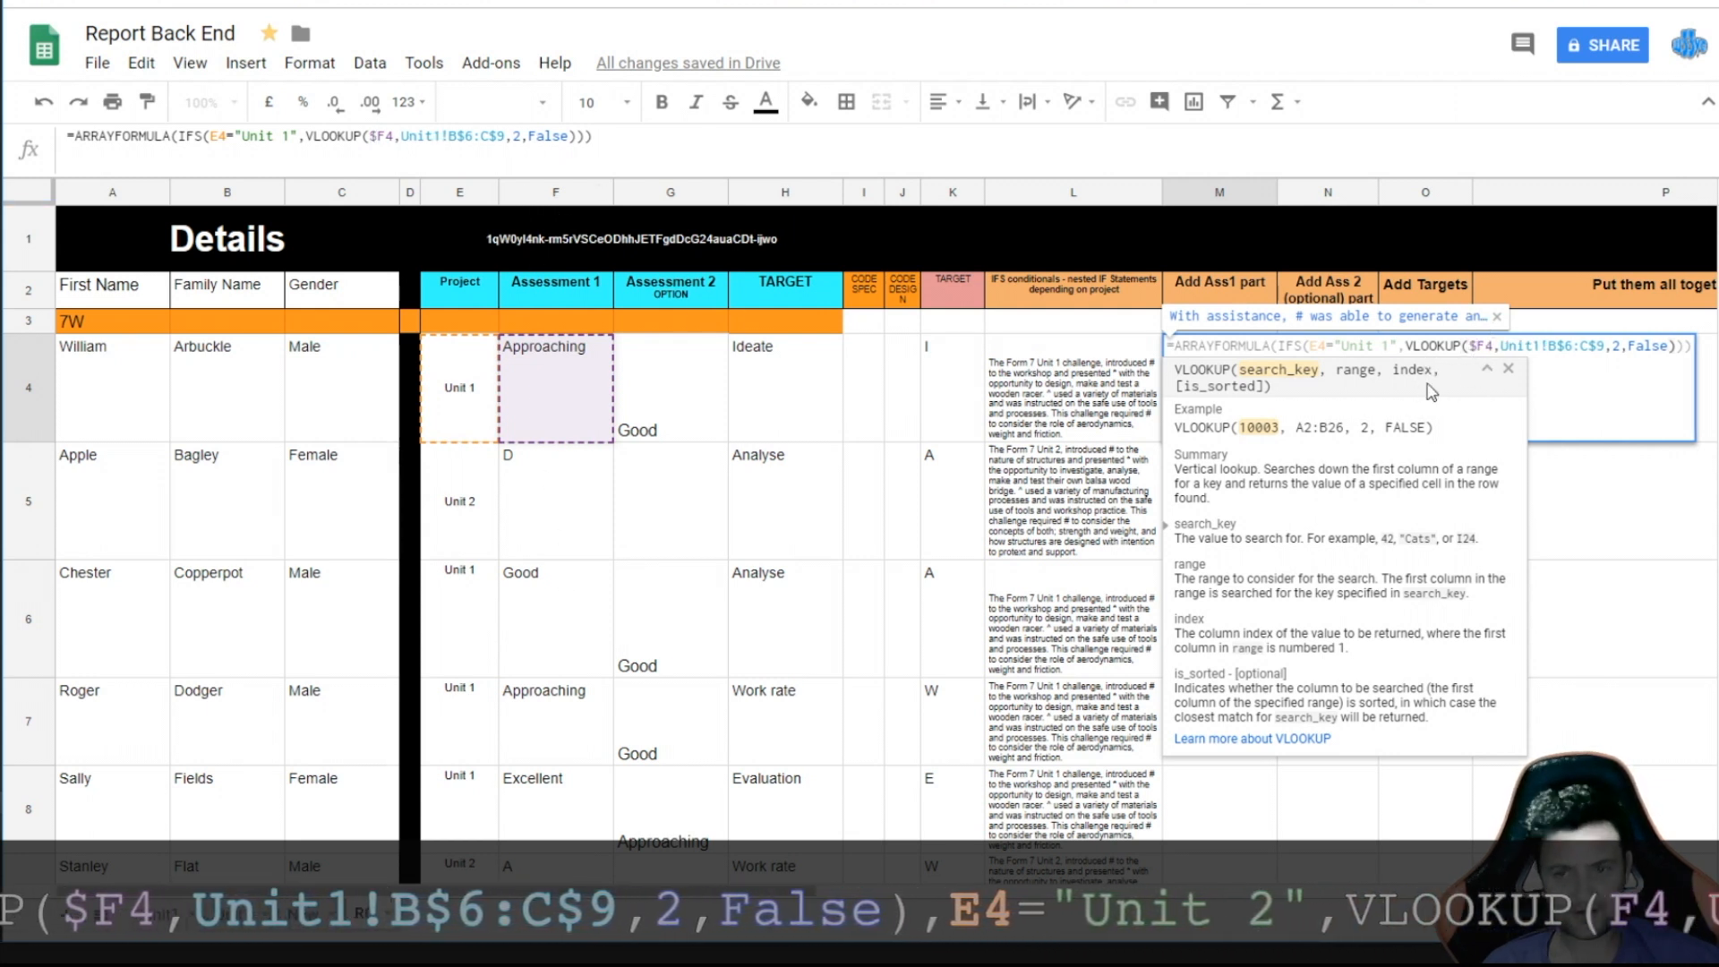
{"action": "key", "text": "Return"}
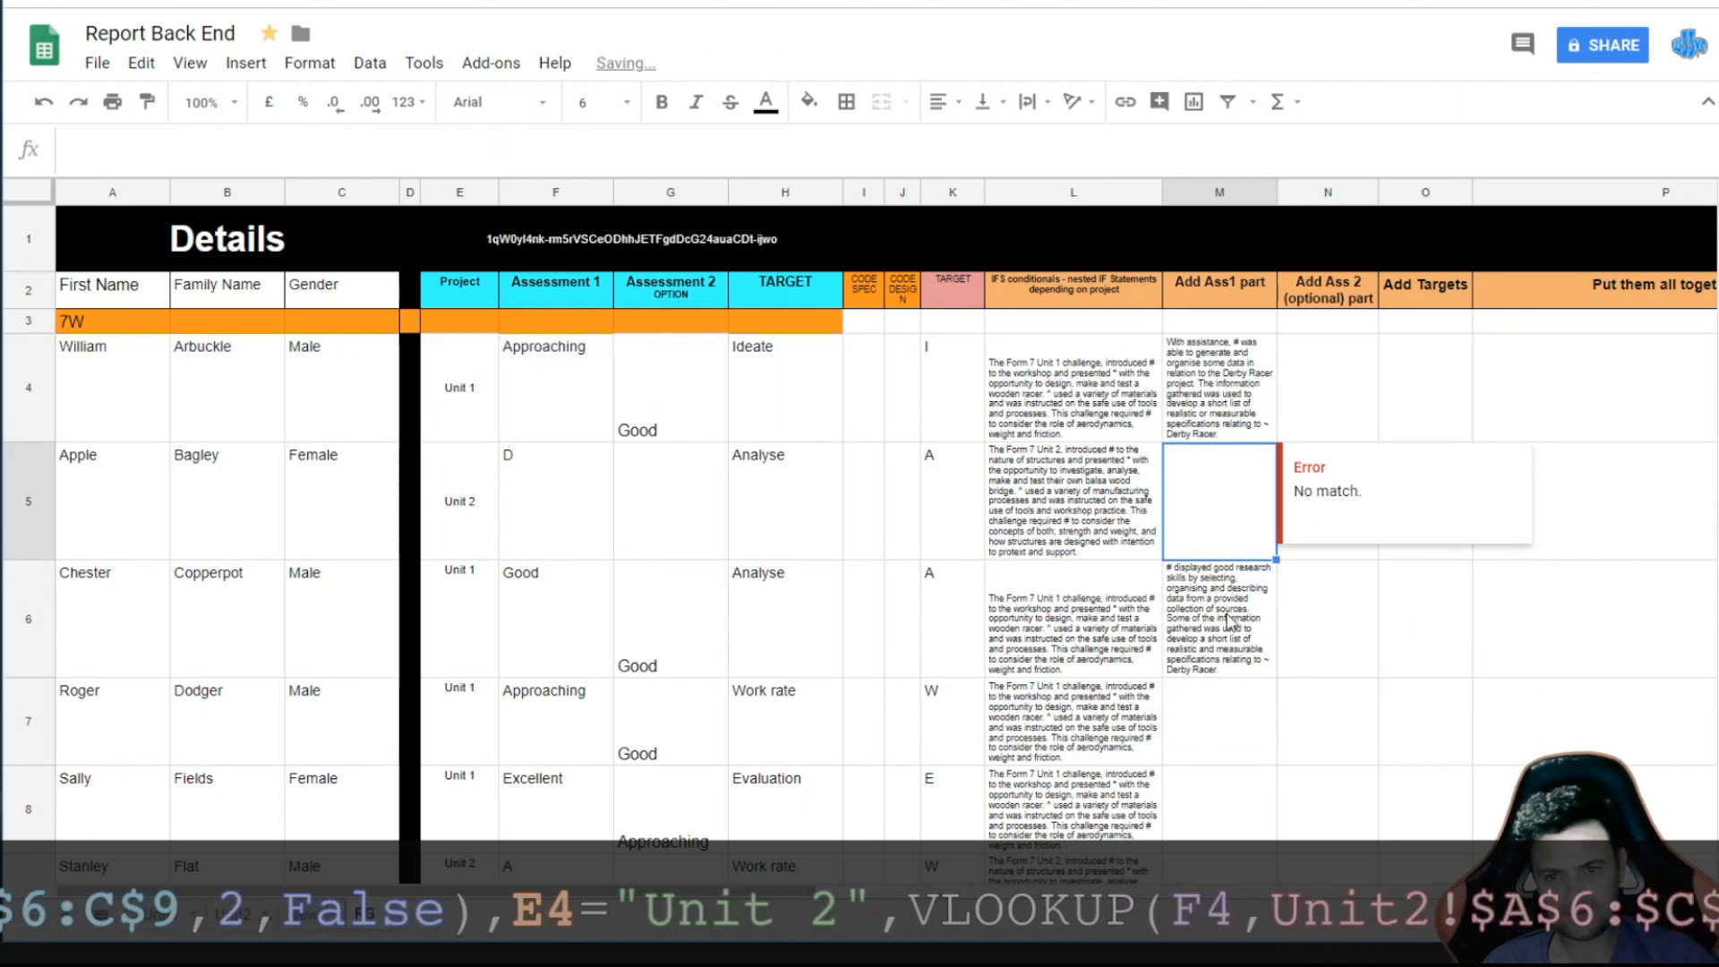
- Clear the trial formulas from M5 and M6, and copy M4's formula into M5 to test the locked references
{"action": "key", "text": "Down"}
{"action": "key", "text": "Up"}
{"action": "key", "text": "Up"}
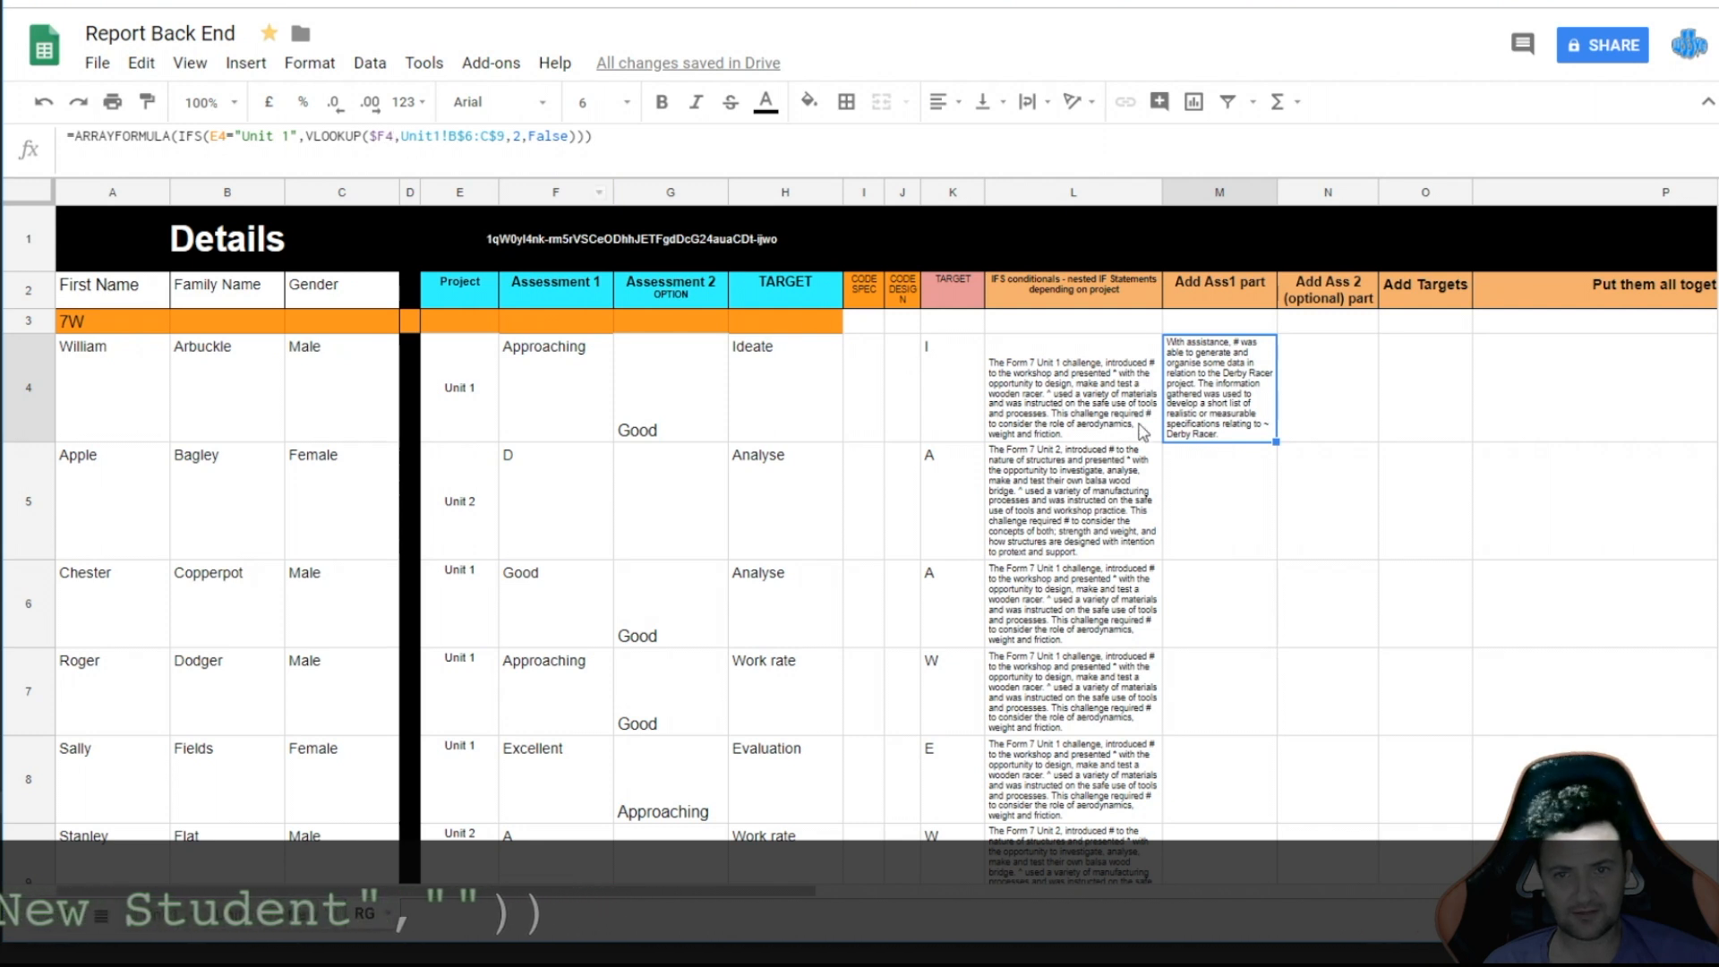
{"action": "key", "text": "ctrl+c"}
{"action": "left_click", "coordinate": [1225, 492]}
{"action": "key", "text": "ctrl+v"}
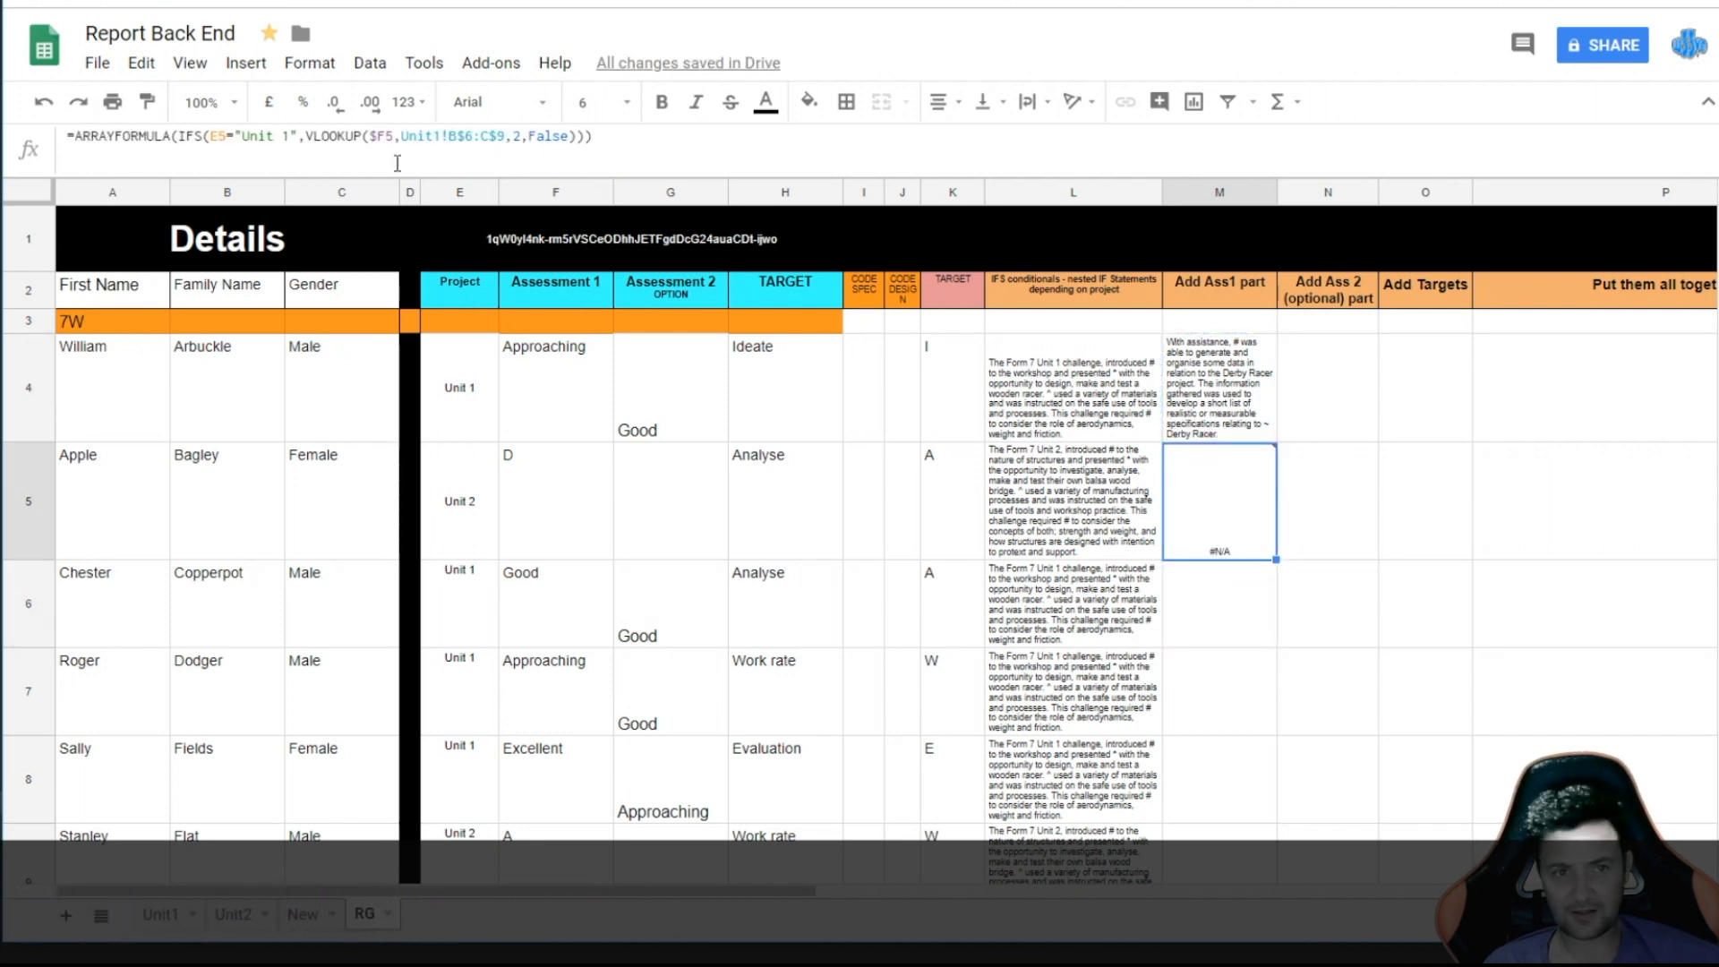
{"action": "mouse_move", "coordinate": [1235, 523]}
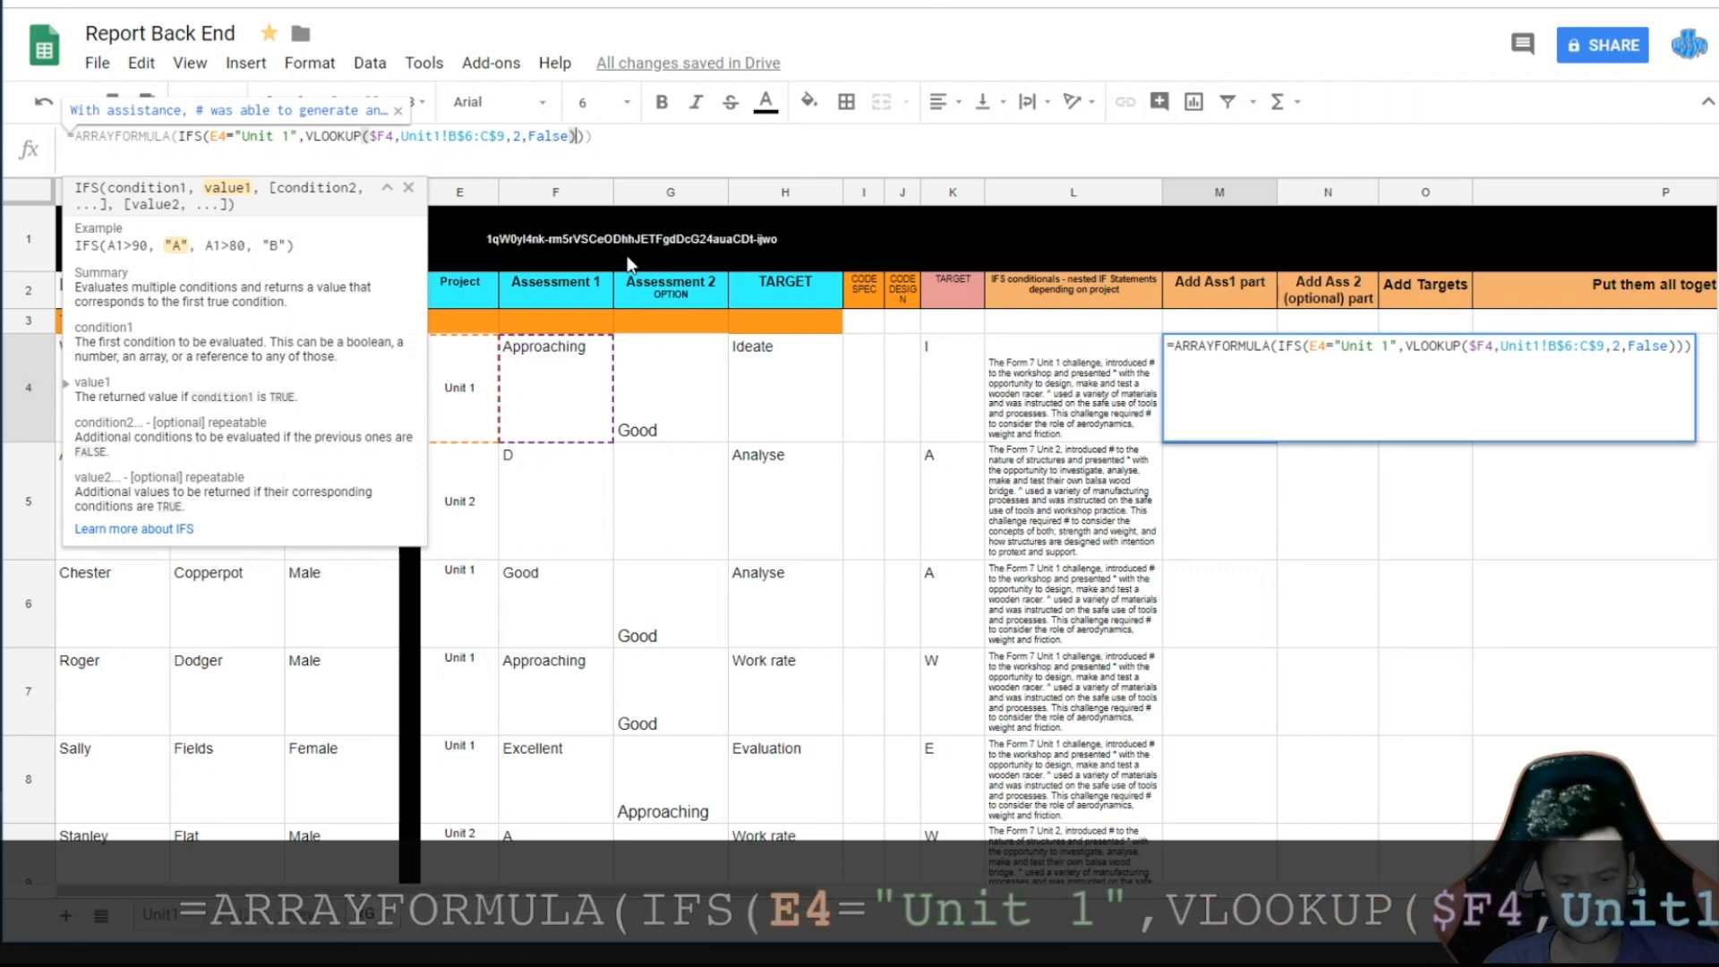
- Extend M4's IFS formula with the condition E4="Unit 2" and start its VLOOKUP using F4 as the search key
{"action": "type", "text": ","}
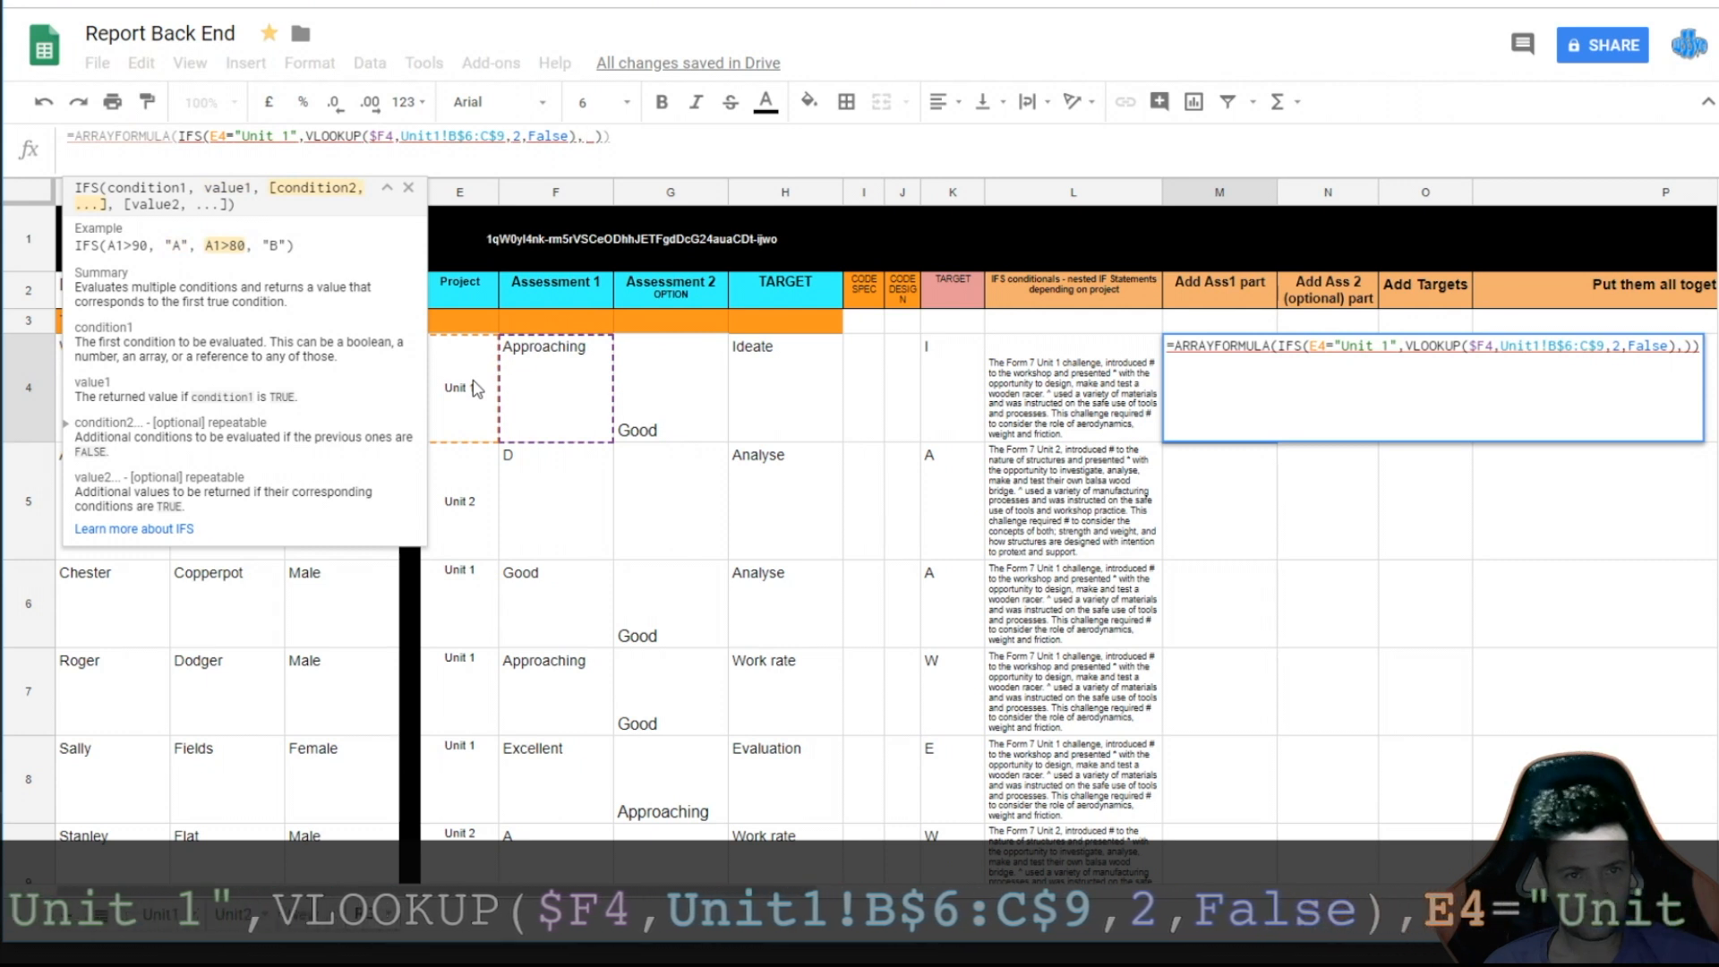
{"action": "type", "text": "E4=\"Unit 2"}
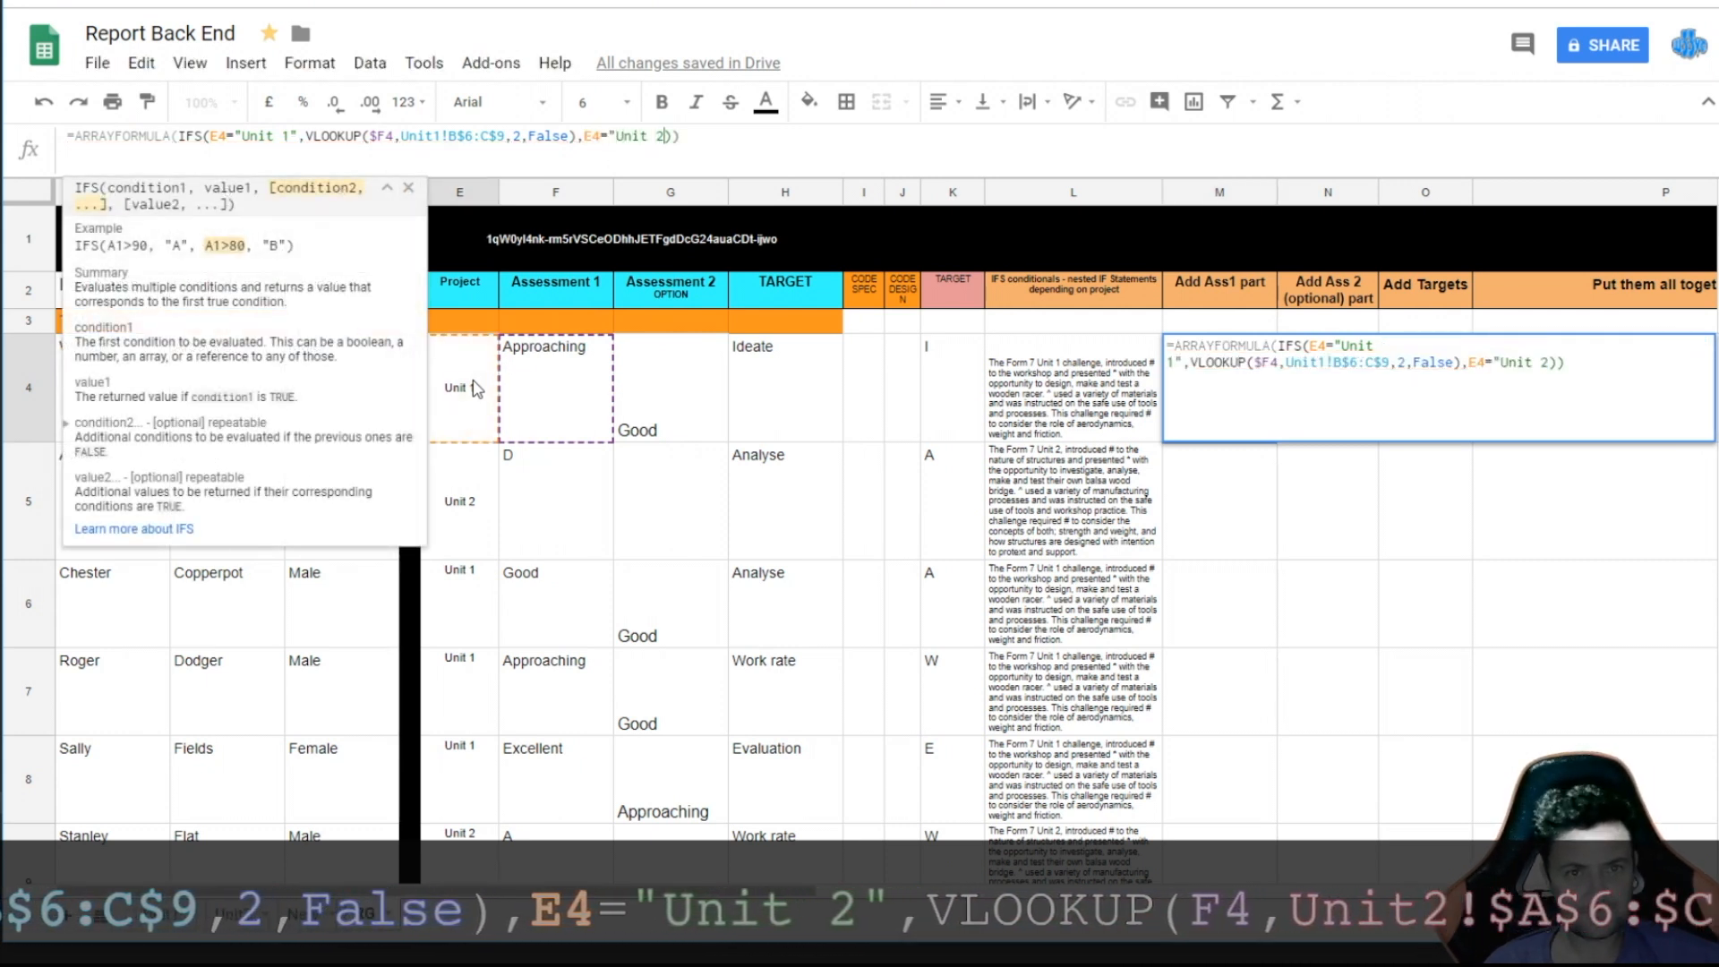
{"action": "type", "text": "\","}
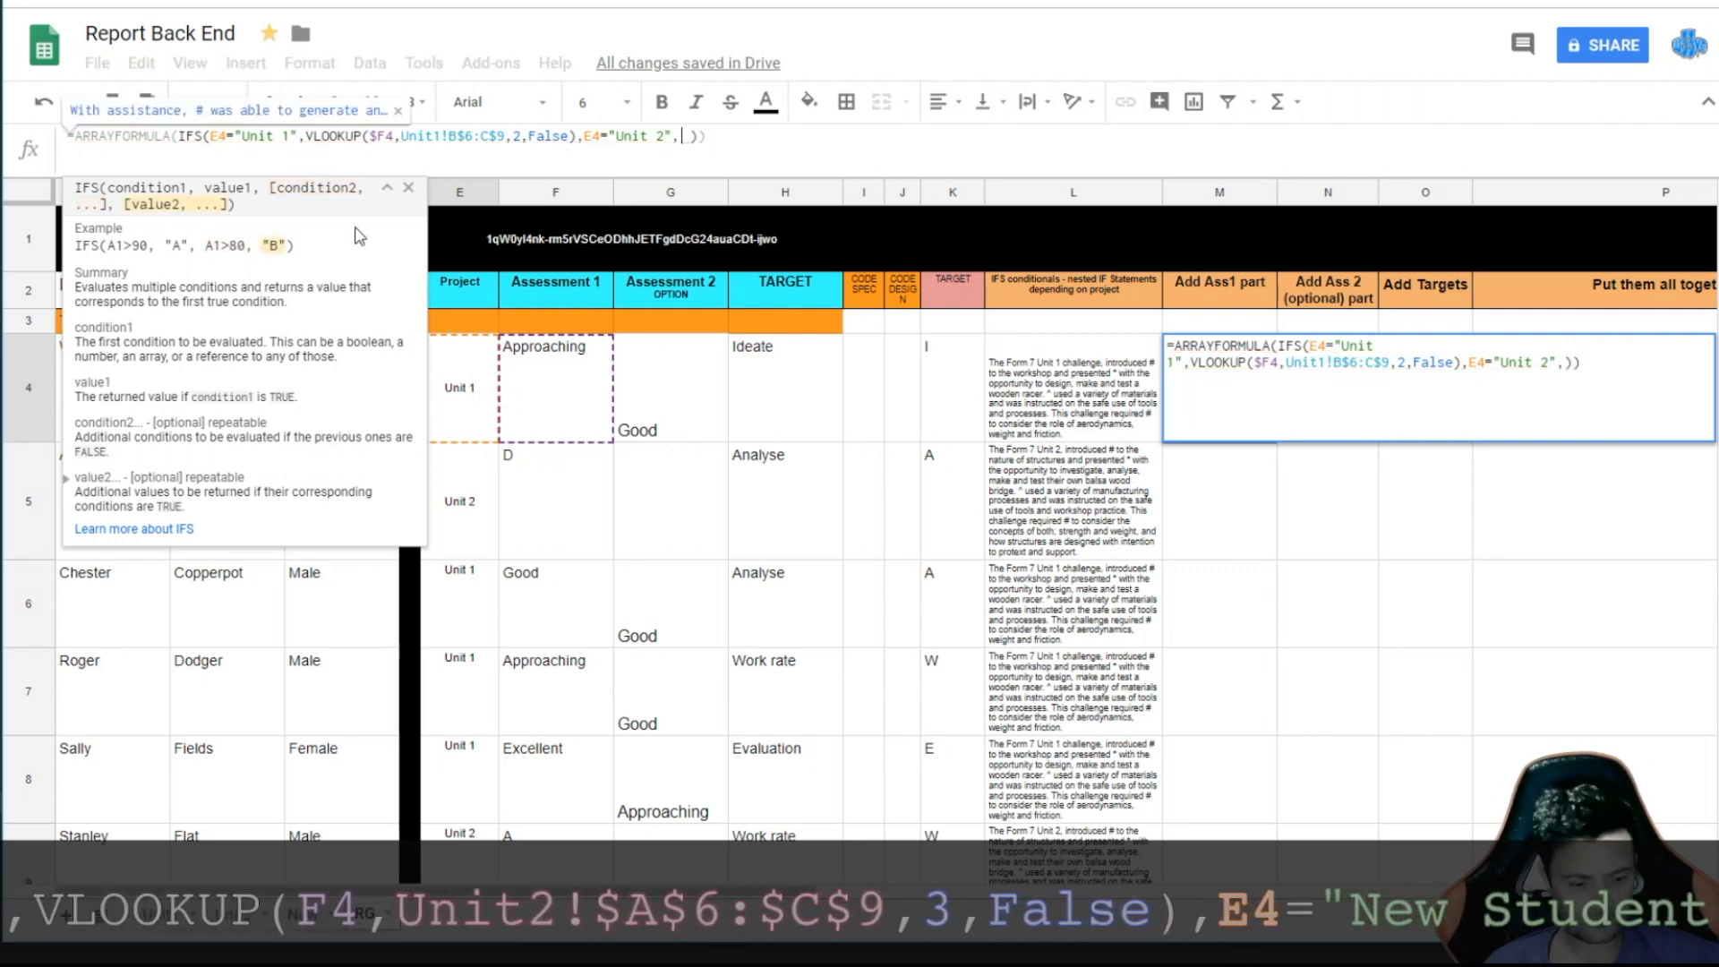
{"action": "type", "text": "vlook"}
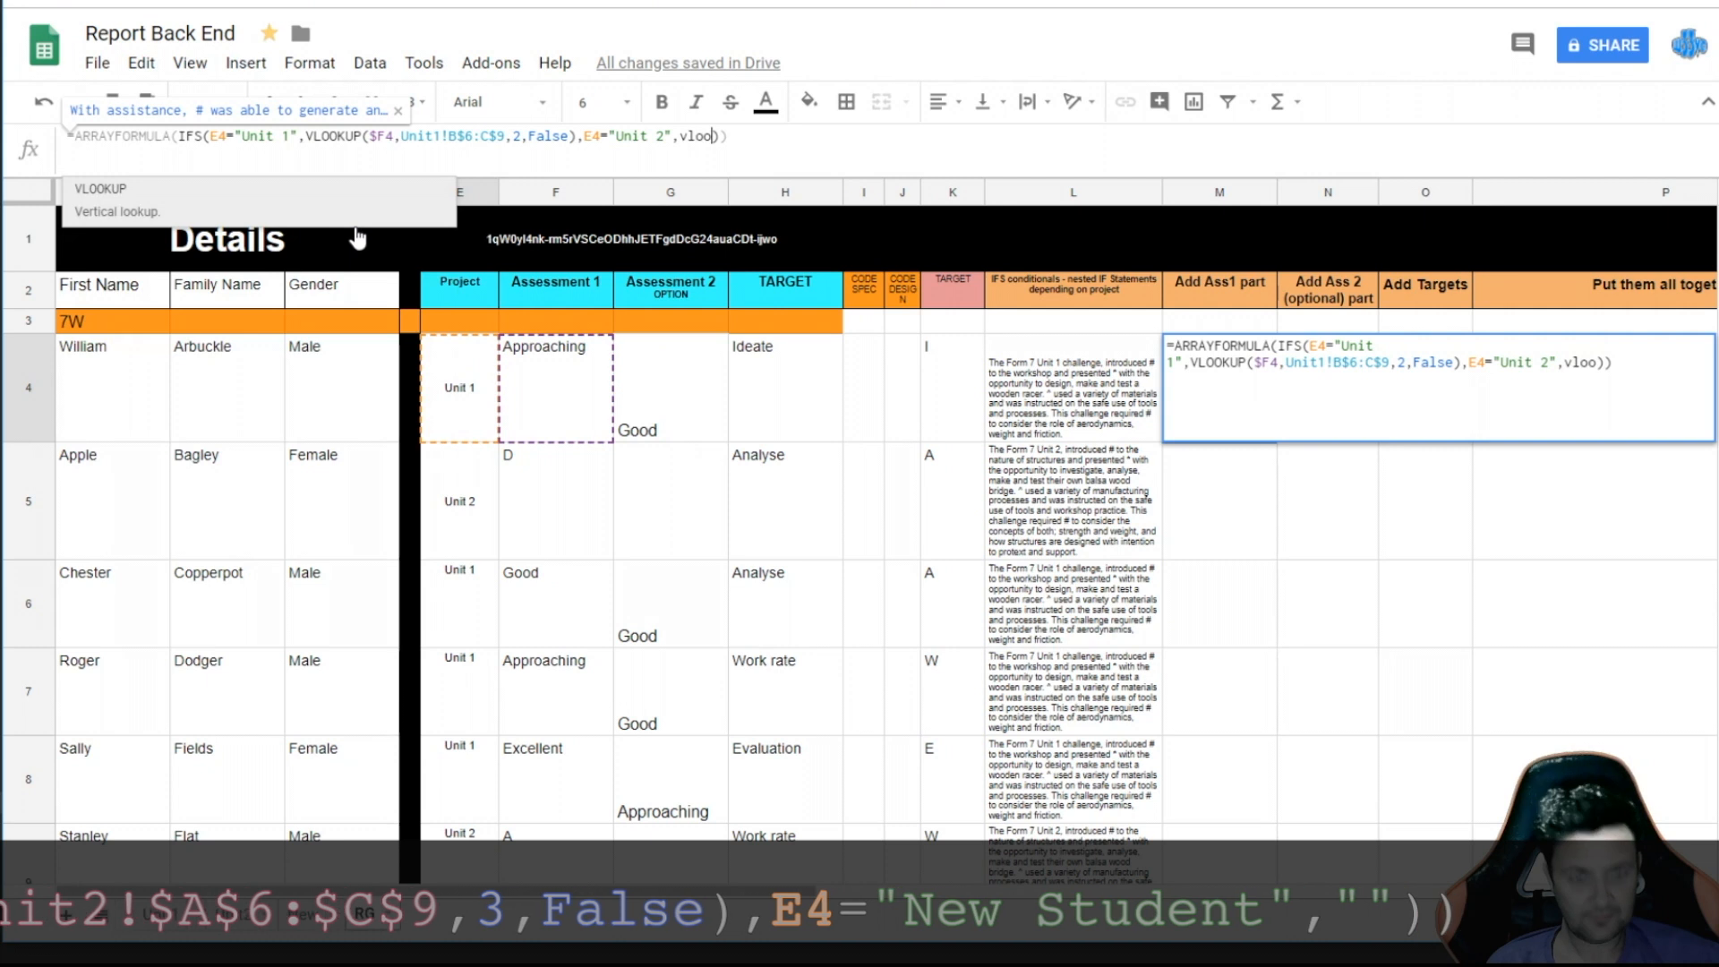
{"action": "key", "text": "Tab"}
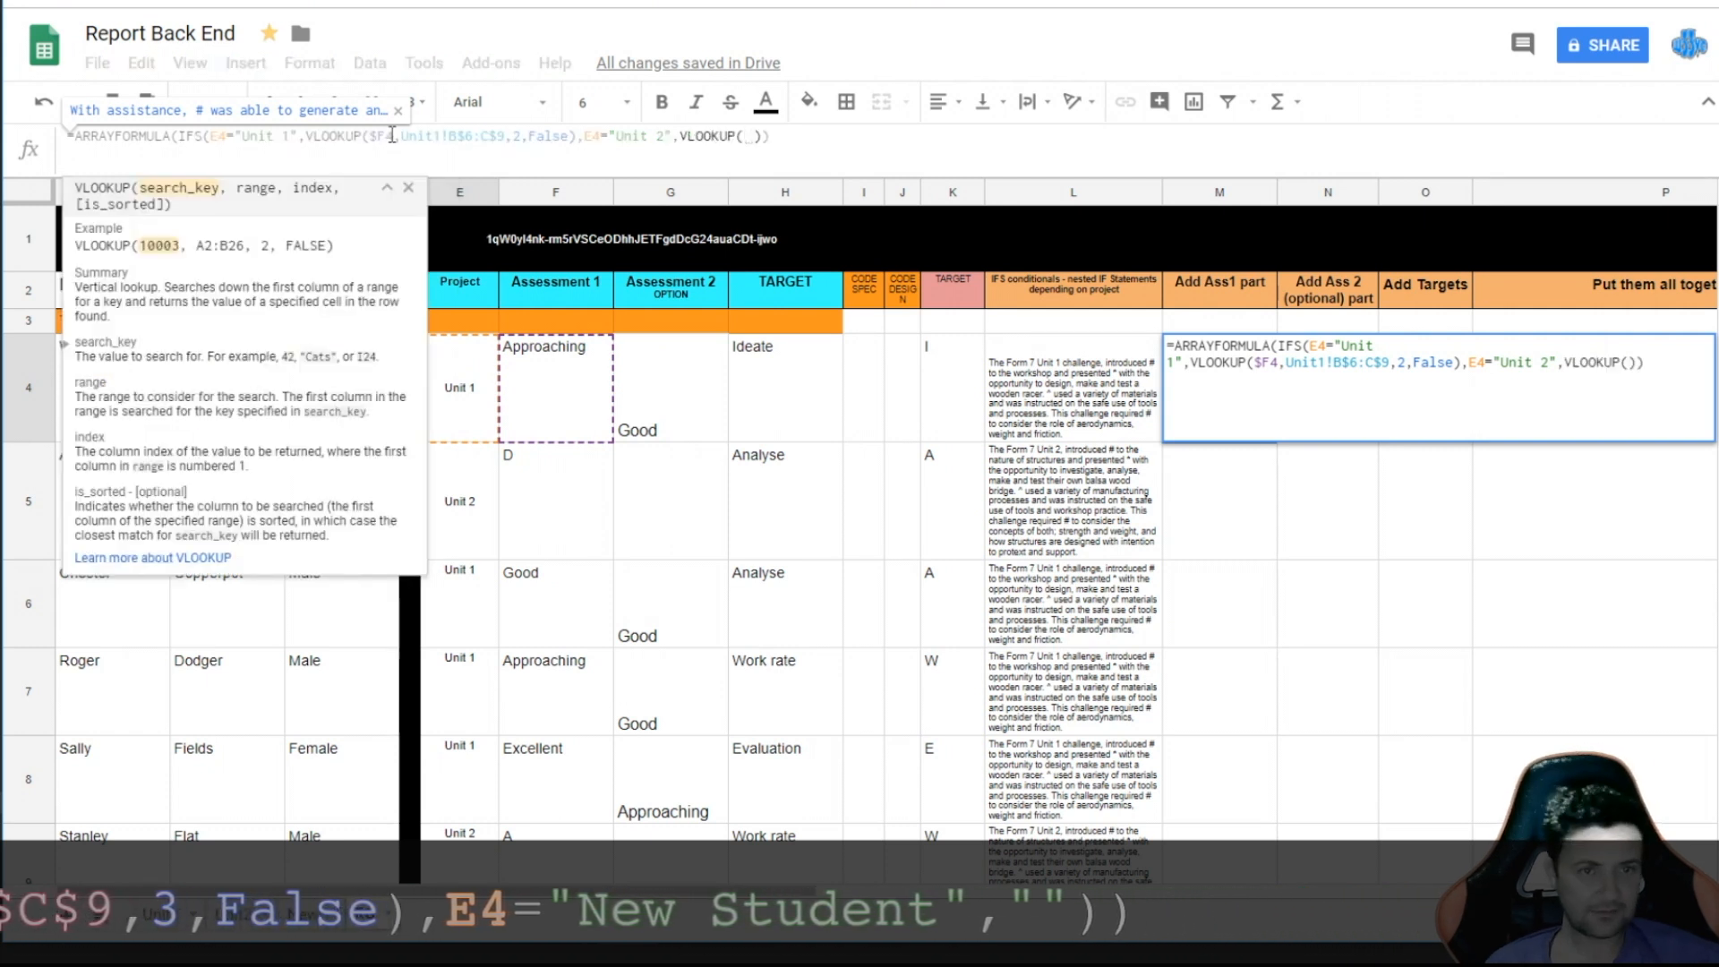
{"action": "left_click", "coordinate": [561, 424]}
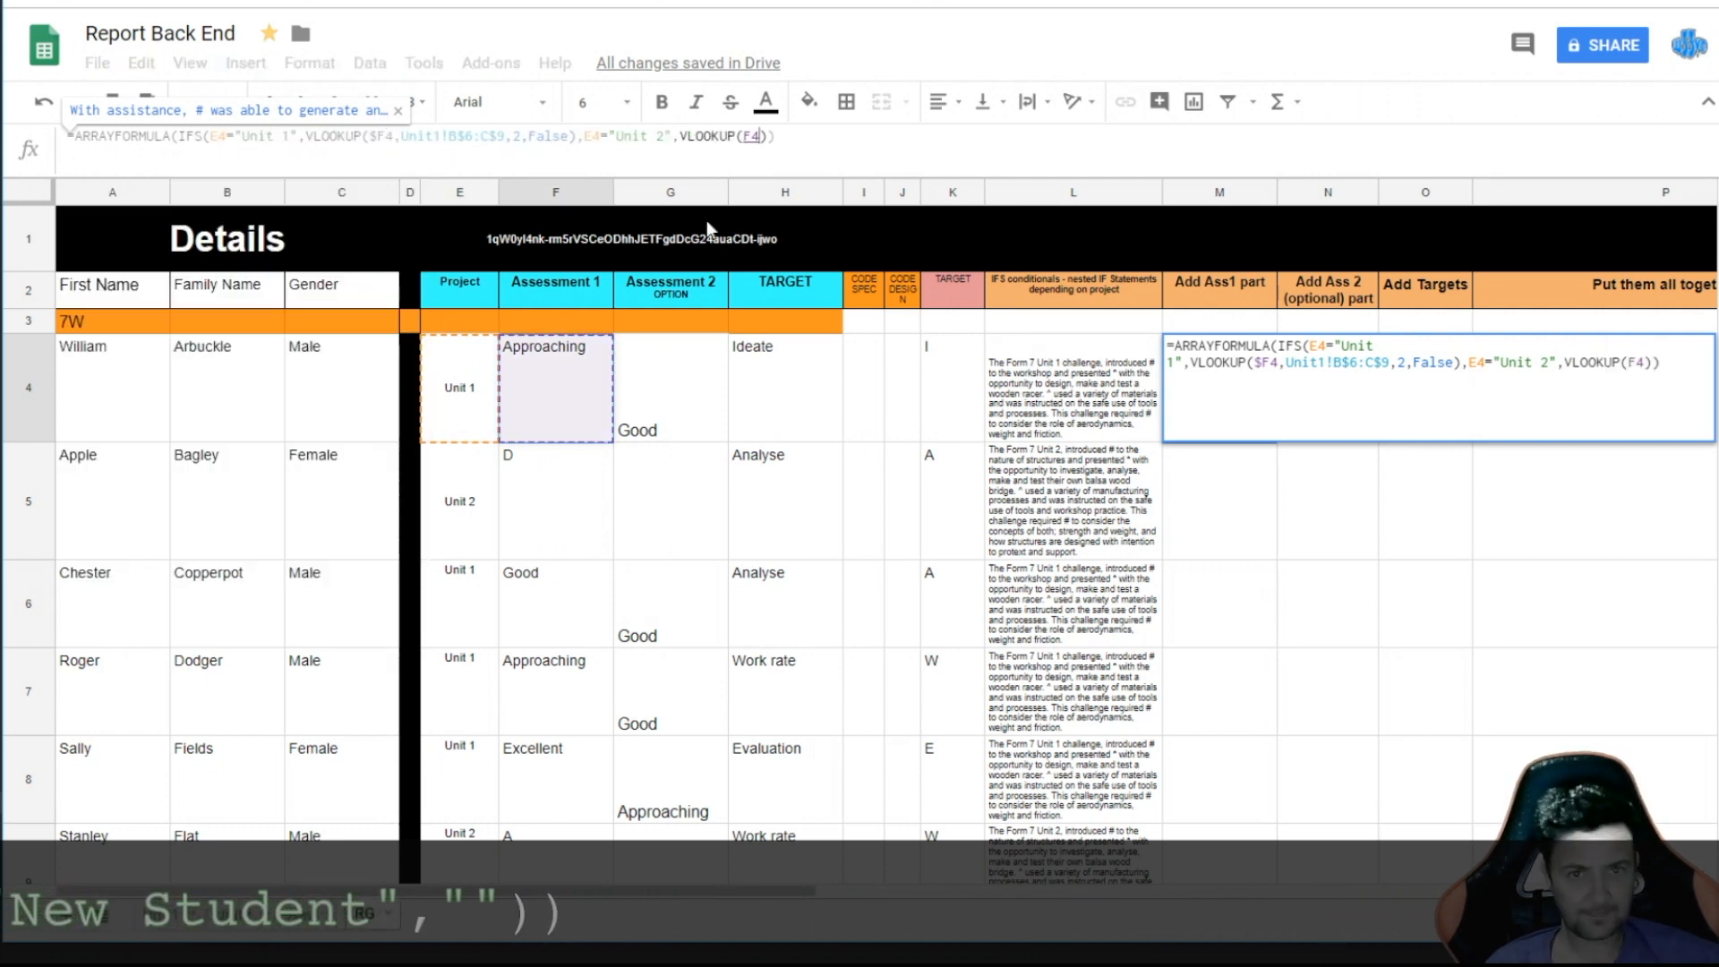
{"action": "type", "text": ","}
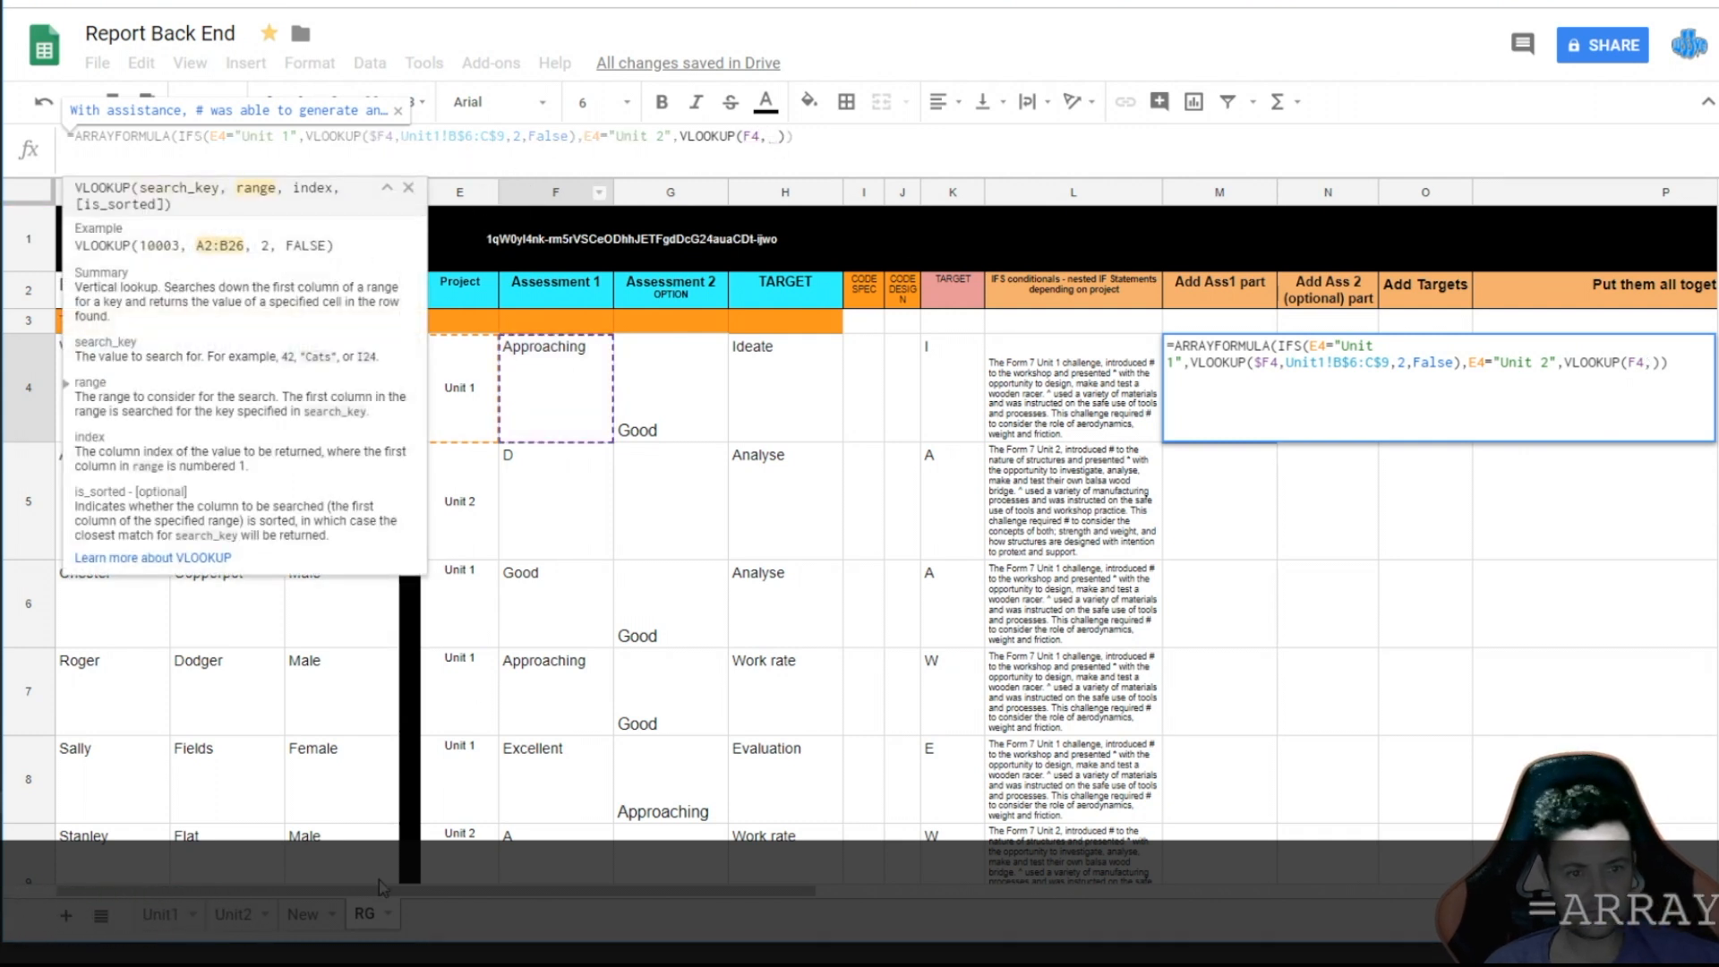
- Complete M4's Unit 2 VLOOKUP with the range Unit2!A6:C9, index 3 and False, and clear the trial formula from M5 on the RG sheet
{"action": "left_click", "coordinate": [240, 922]}
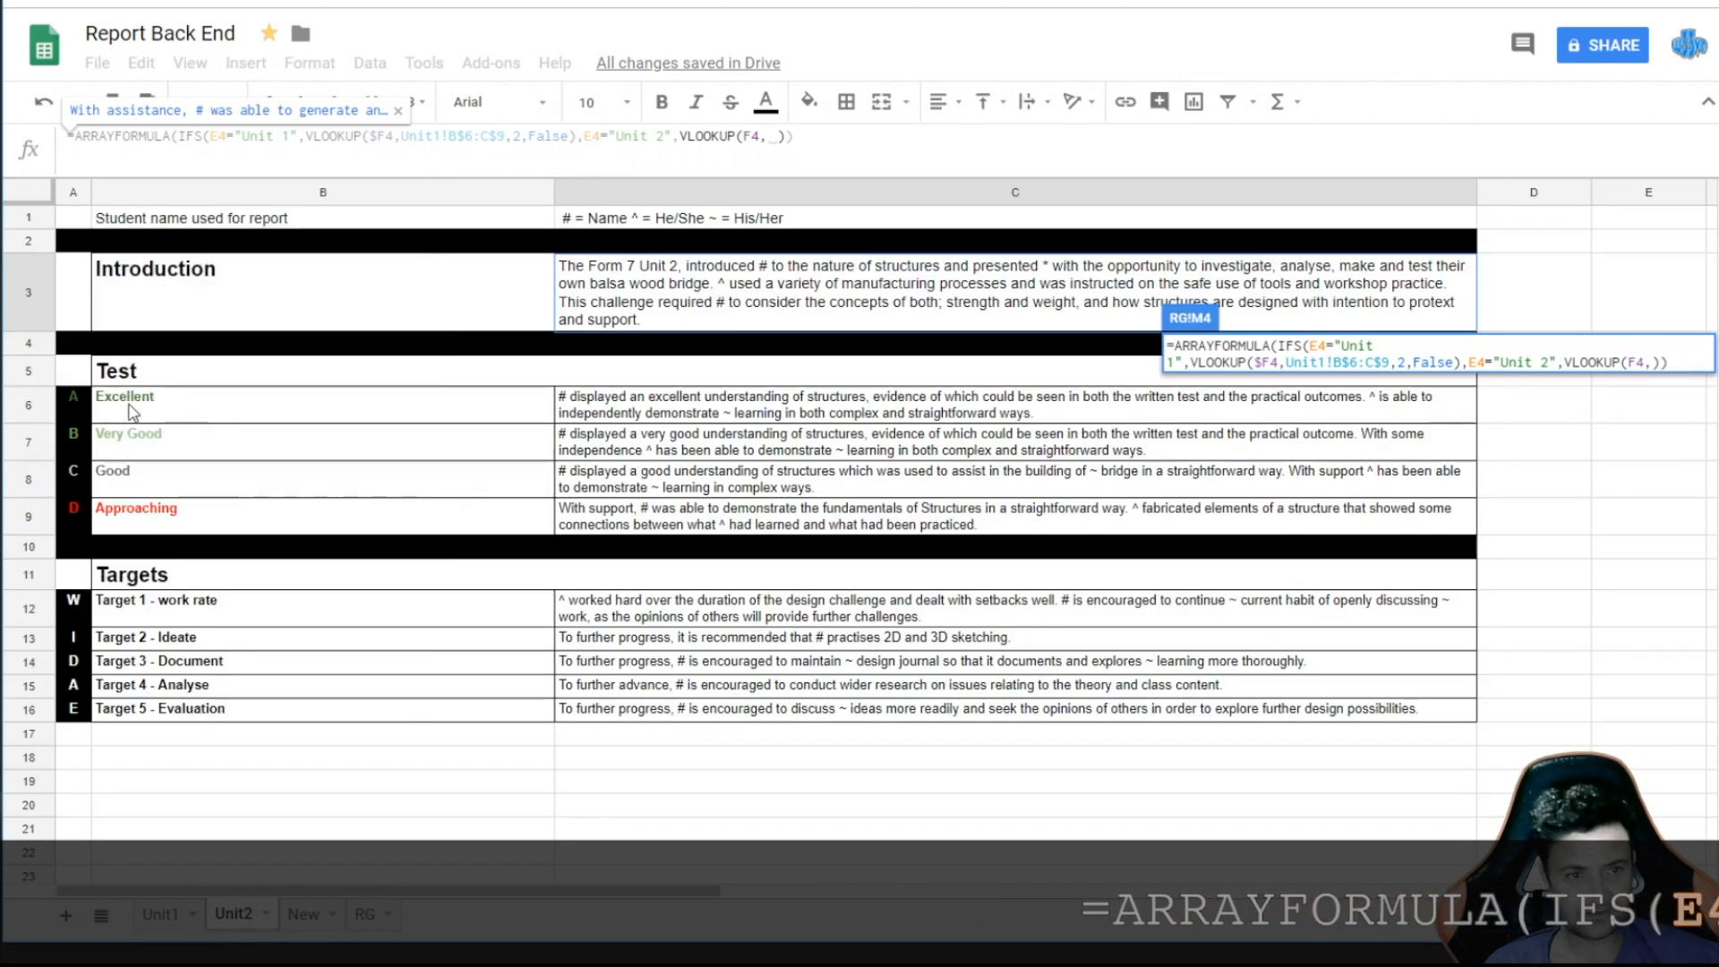
{"action": "left_click_drag", "start_coordinate": [75, 401], "coordinate": [644, 531]}
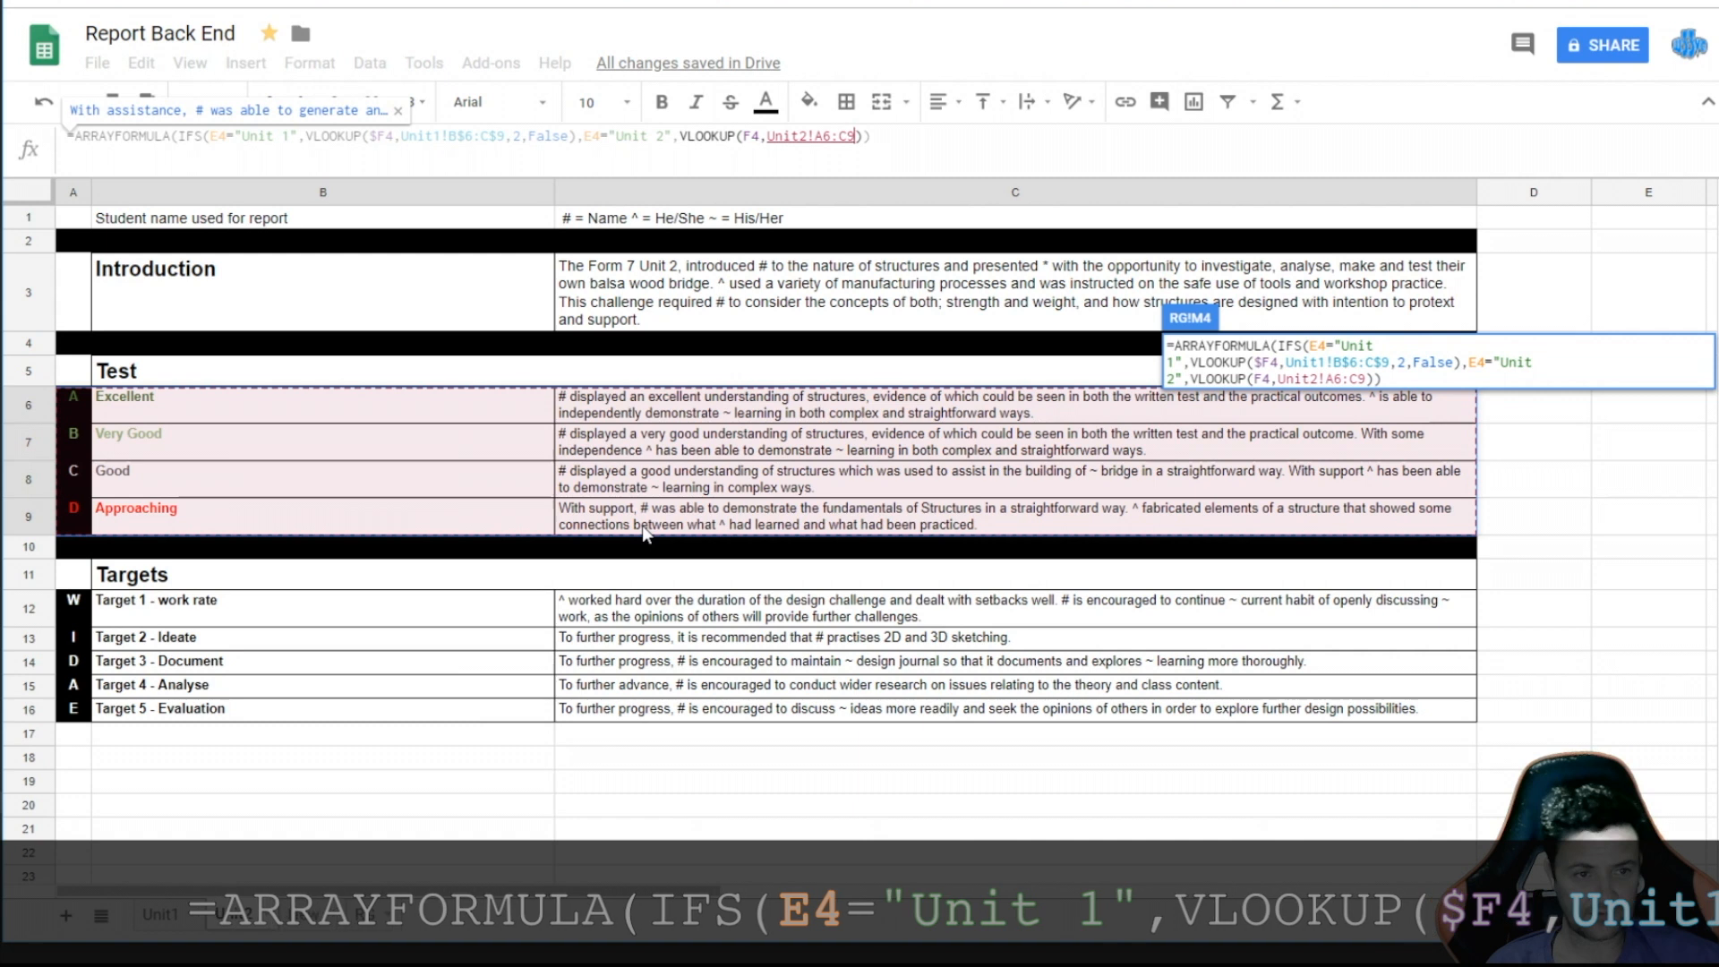
{"action": "type", "text": ","}
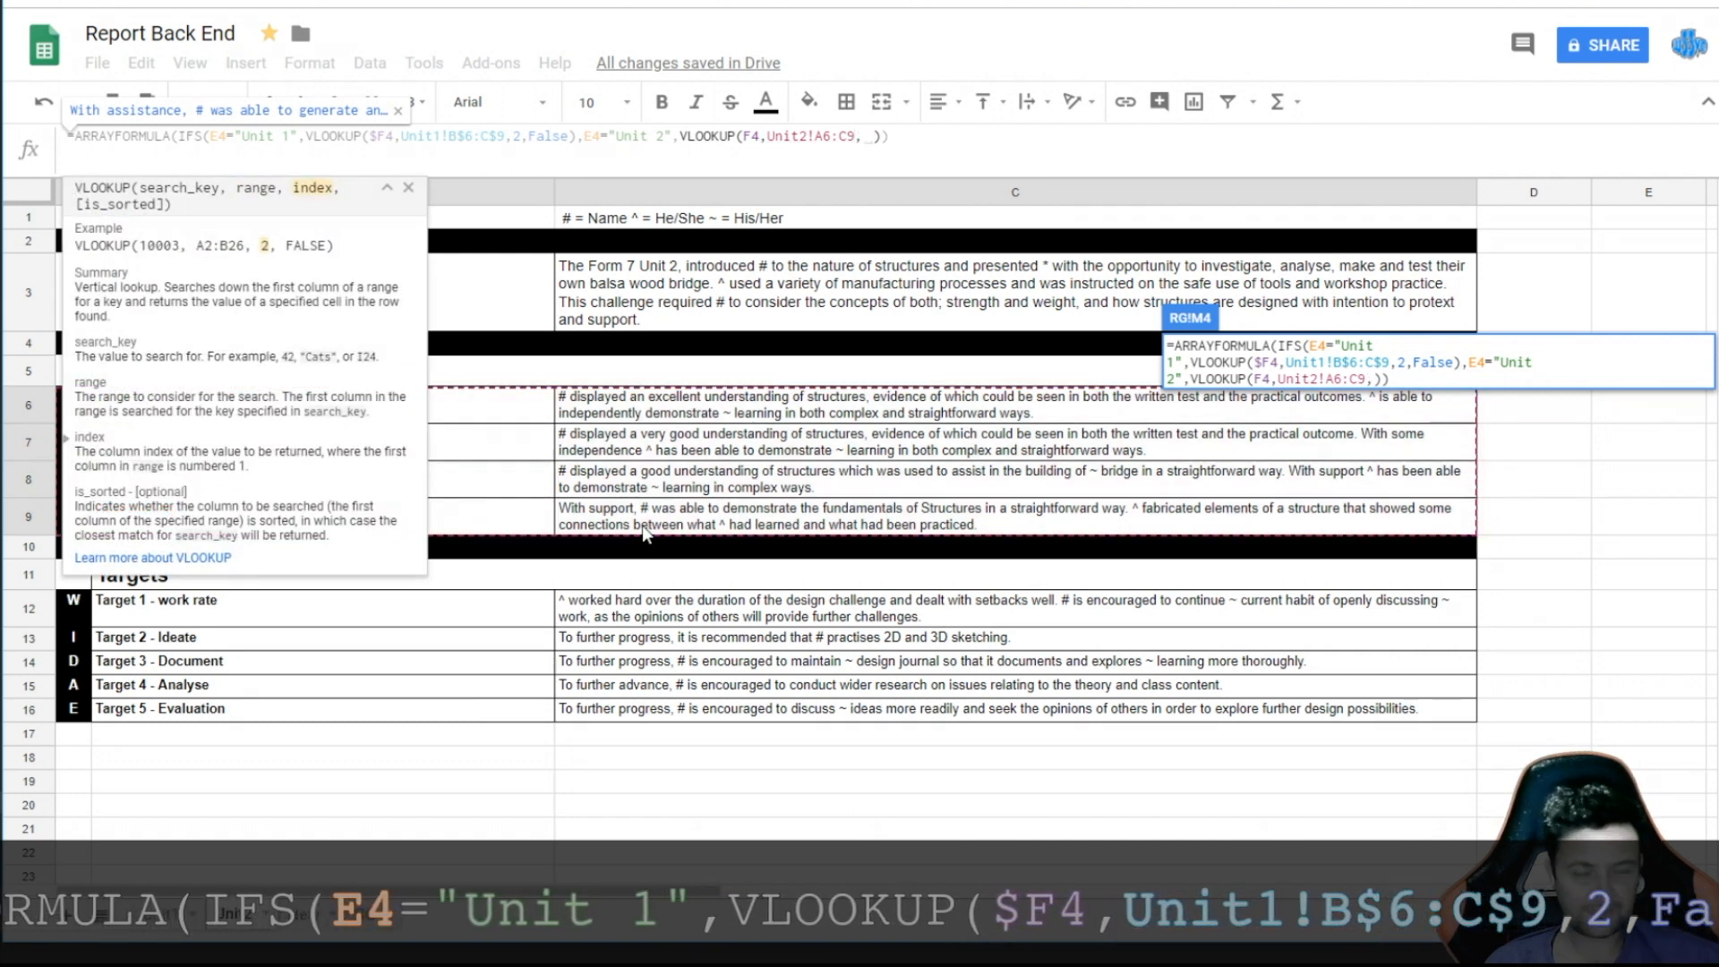
{"action": "type", "text": "3"}
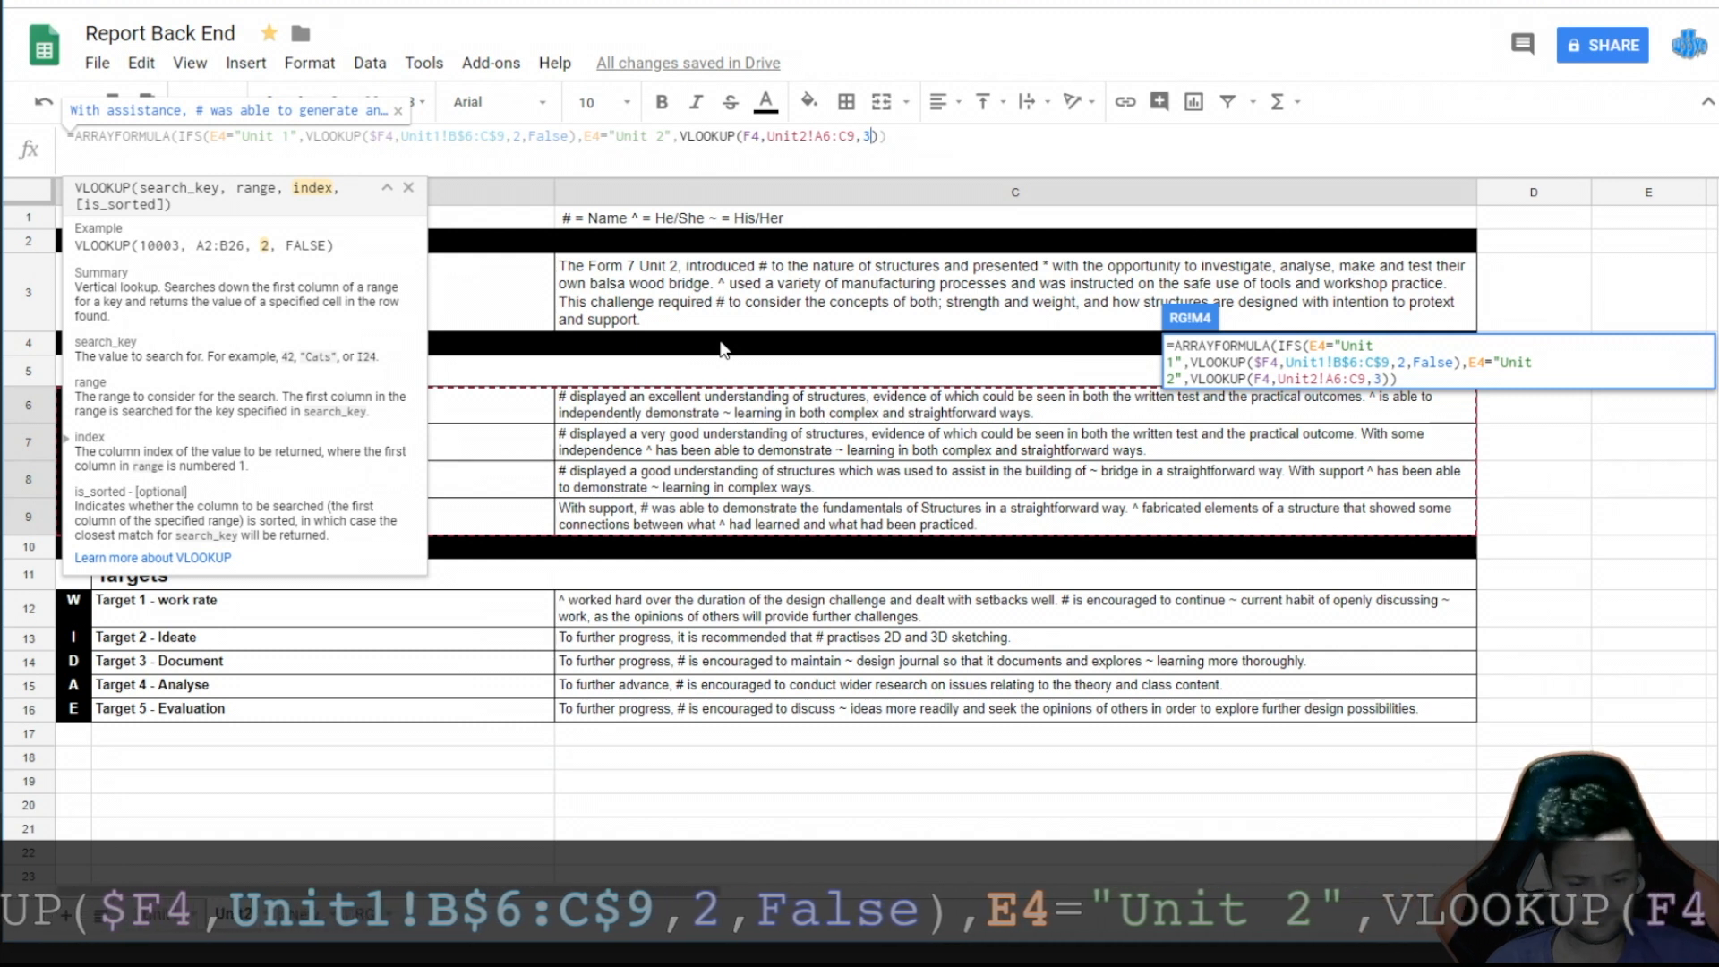
{"action": "type", "text": ", False"}
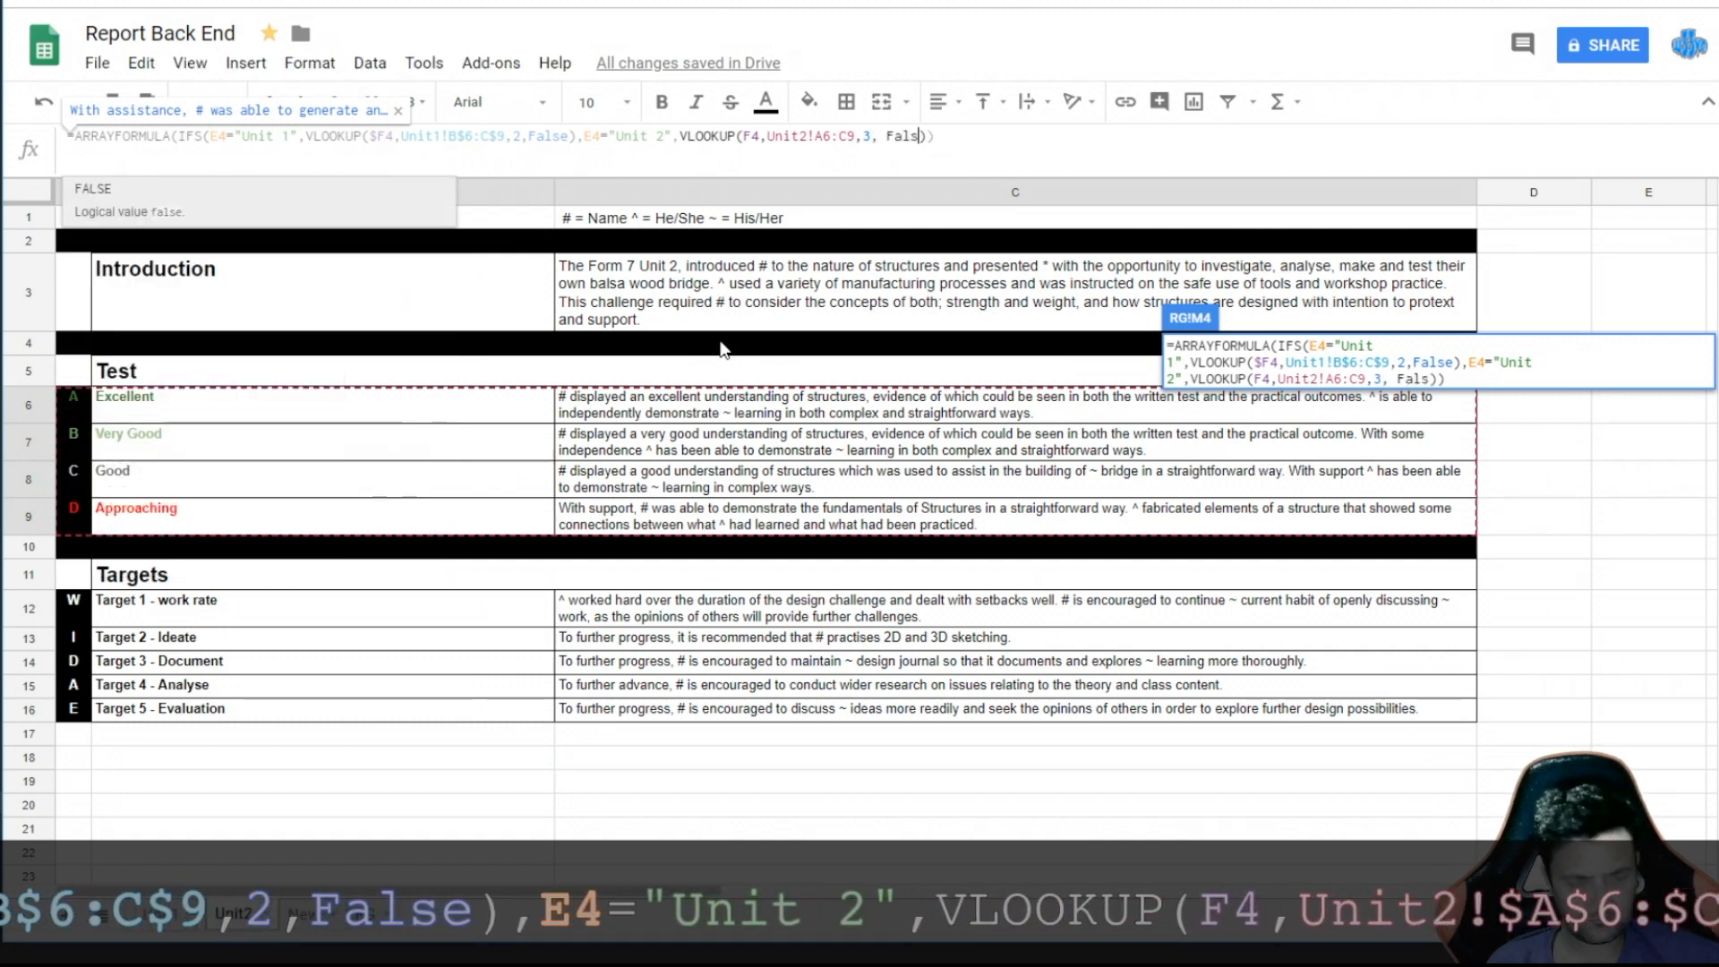
{"action": "key", "text": "BackSpace"}
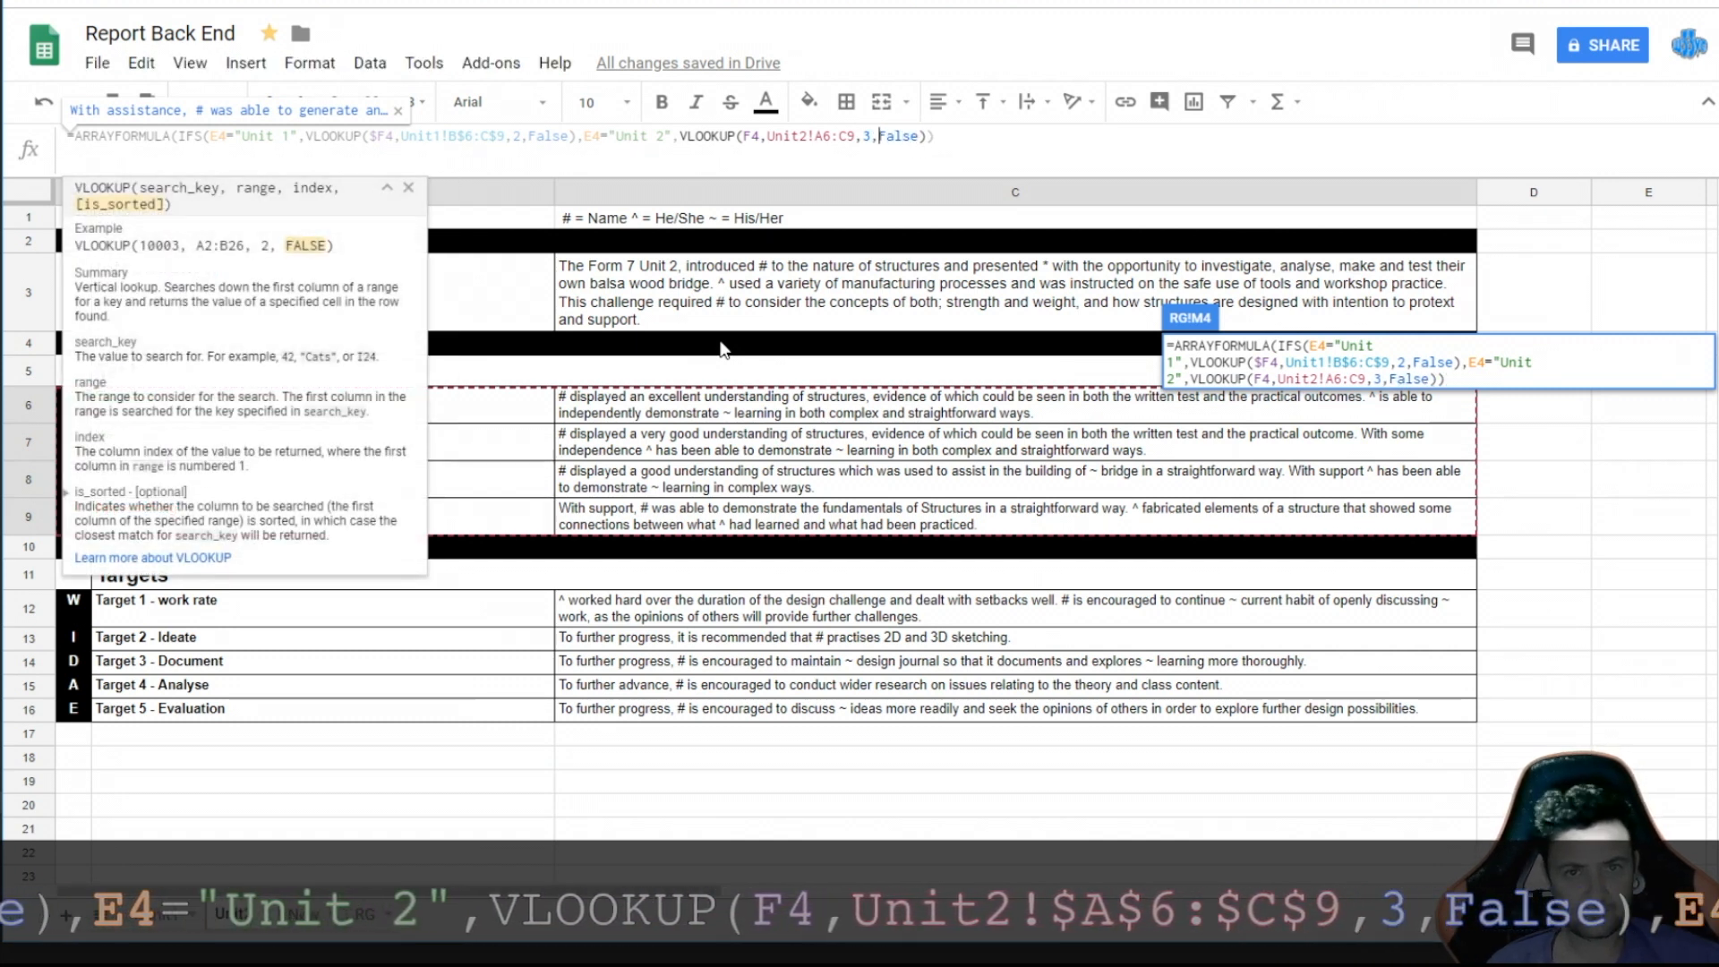
{"action": "key", "text": "Return"}
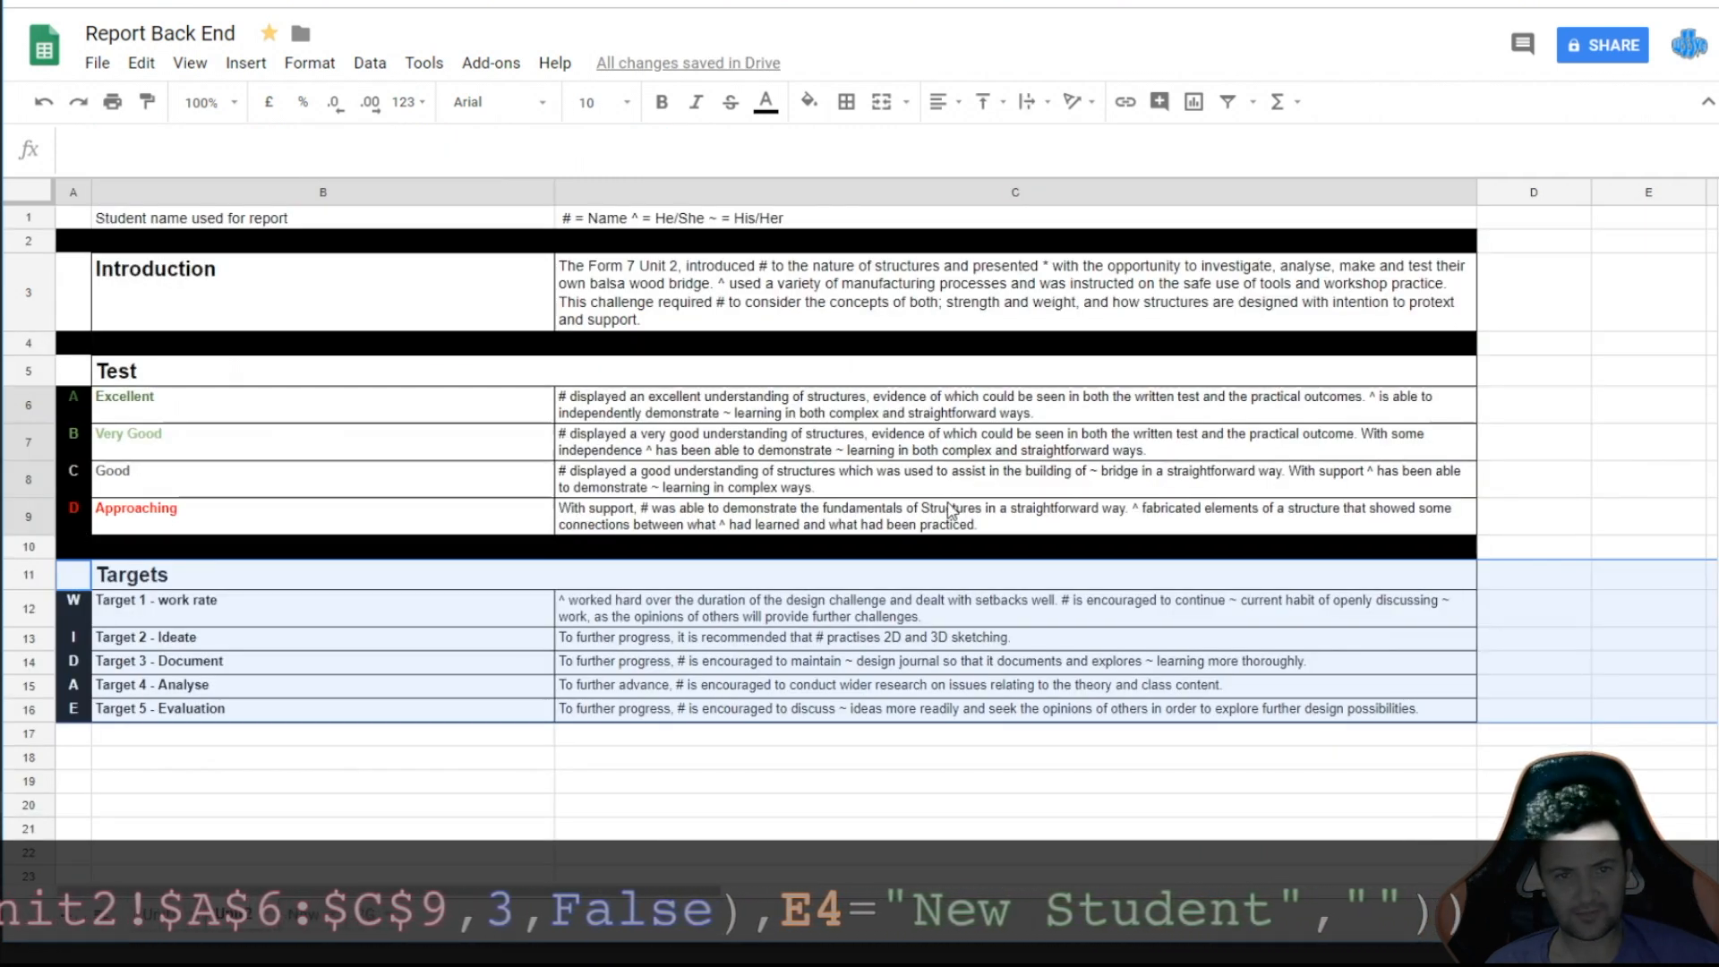
{"action": "left_click", "coordinate": [358, 913]}
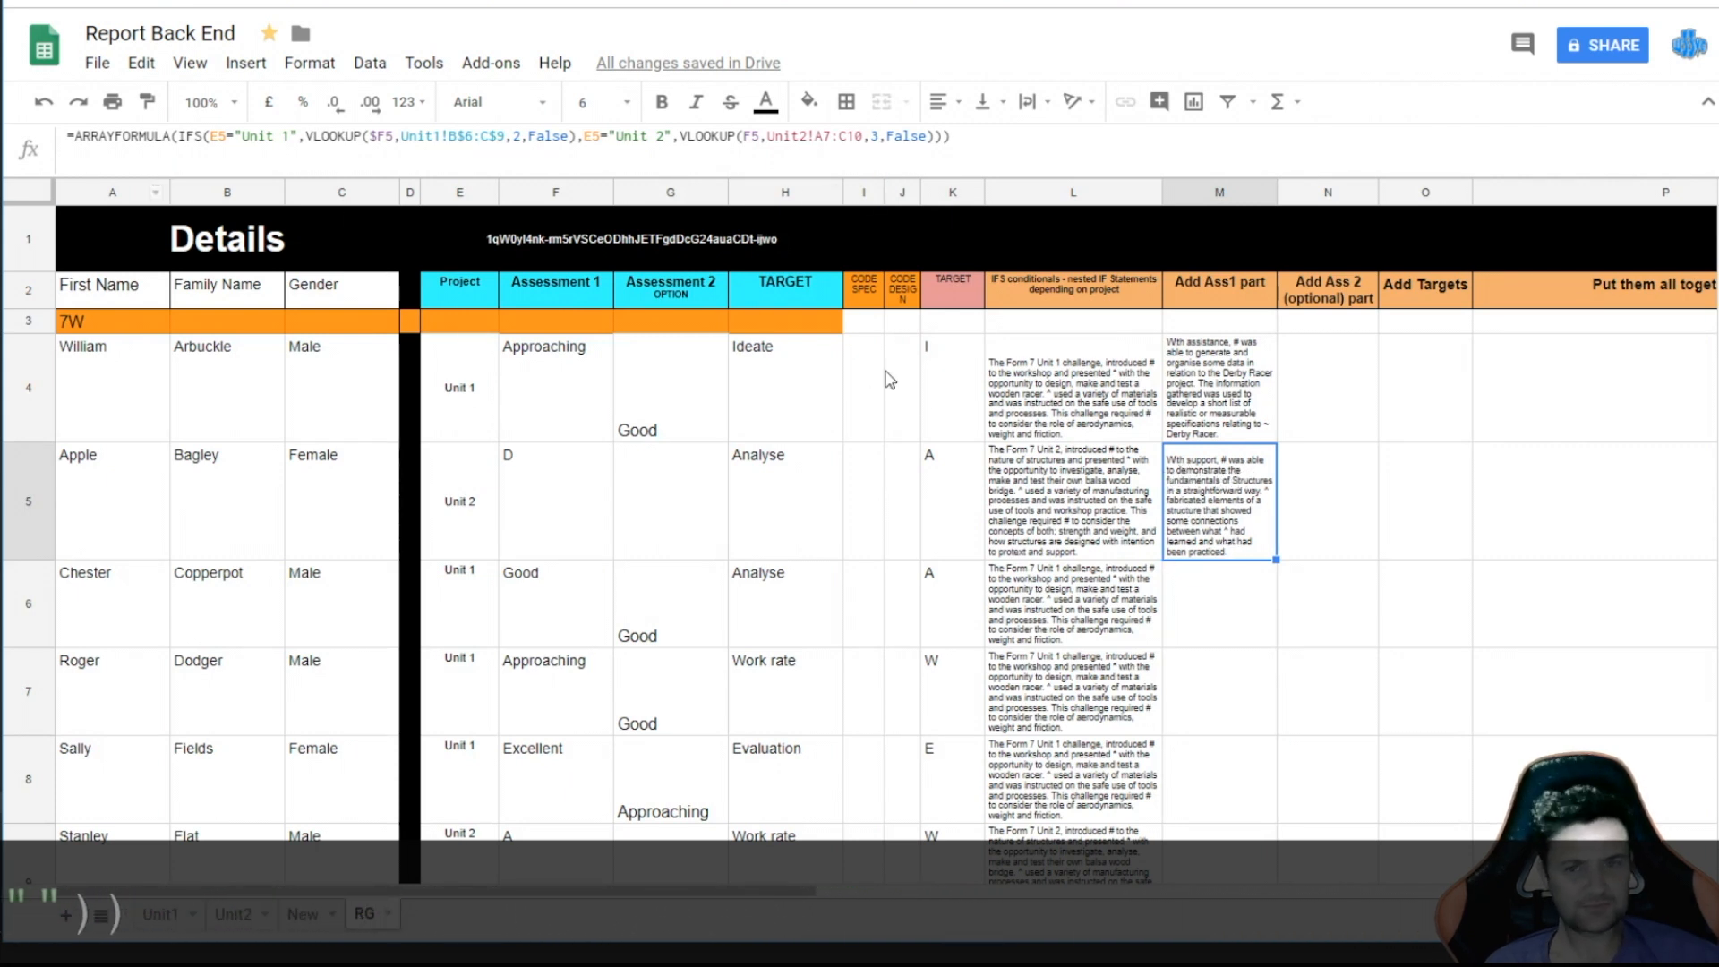
{"action": "key", "text": "Delete"}
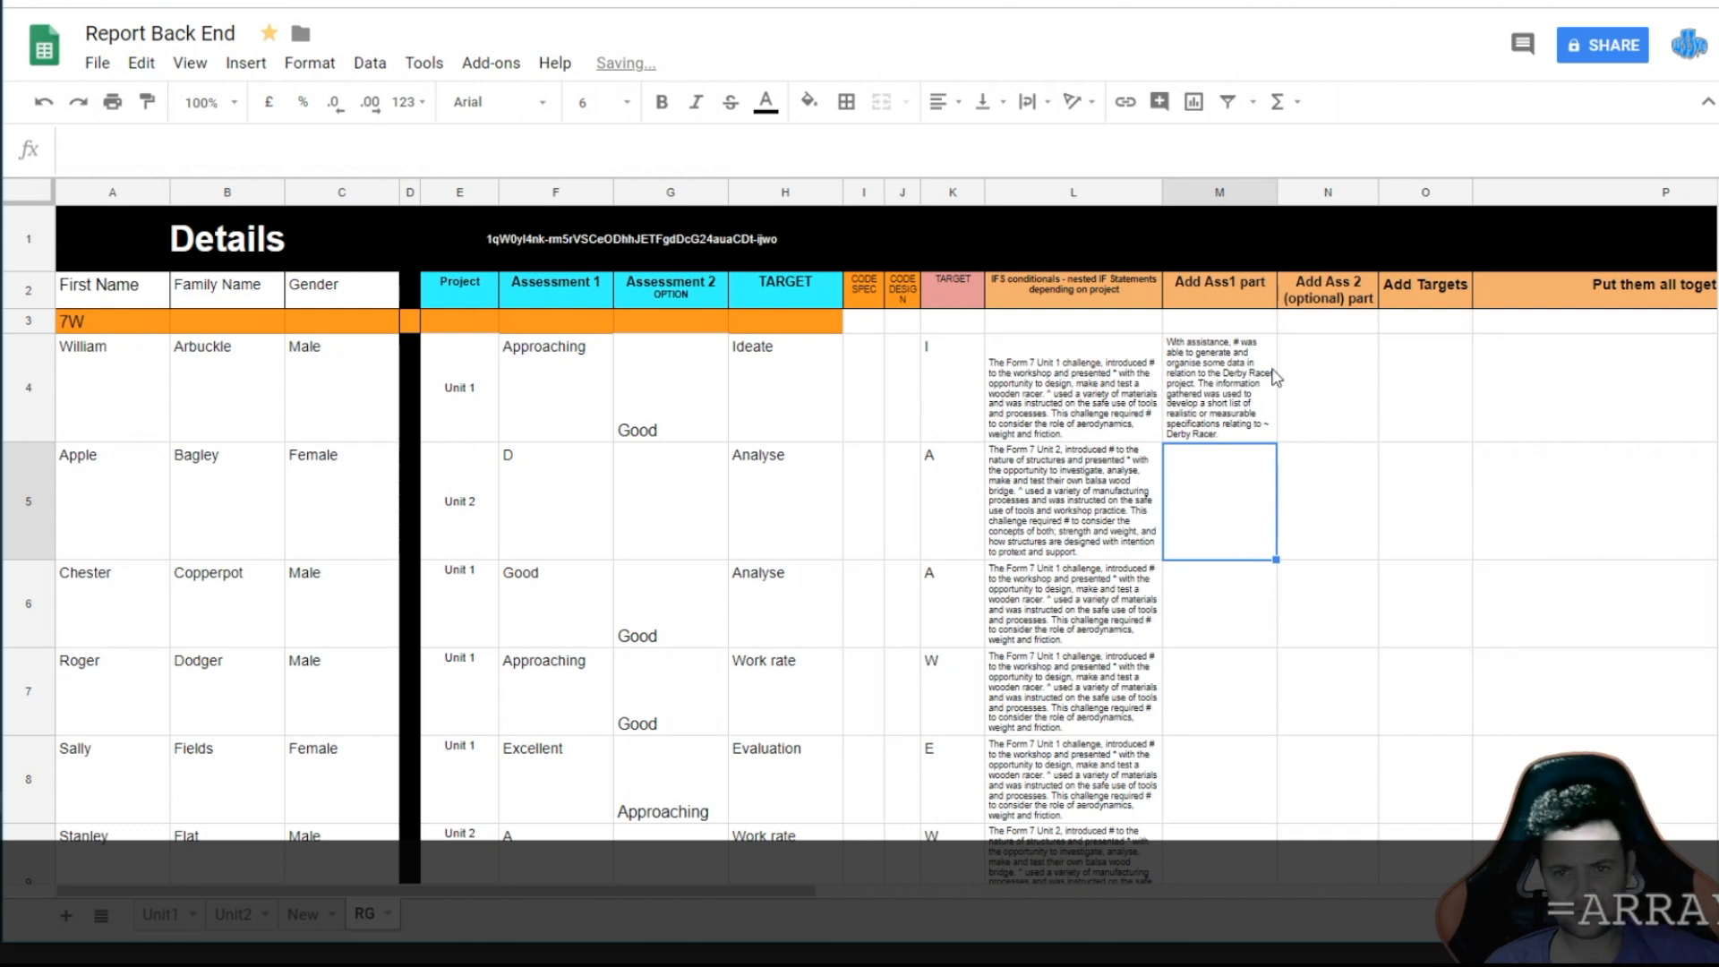
- Add a third condition to M4's IFS formula so that E4="New Student" returns empty text ""
{"action": "left_click", "coordinate": [1204, 412]}
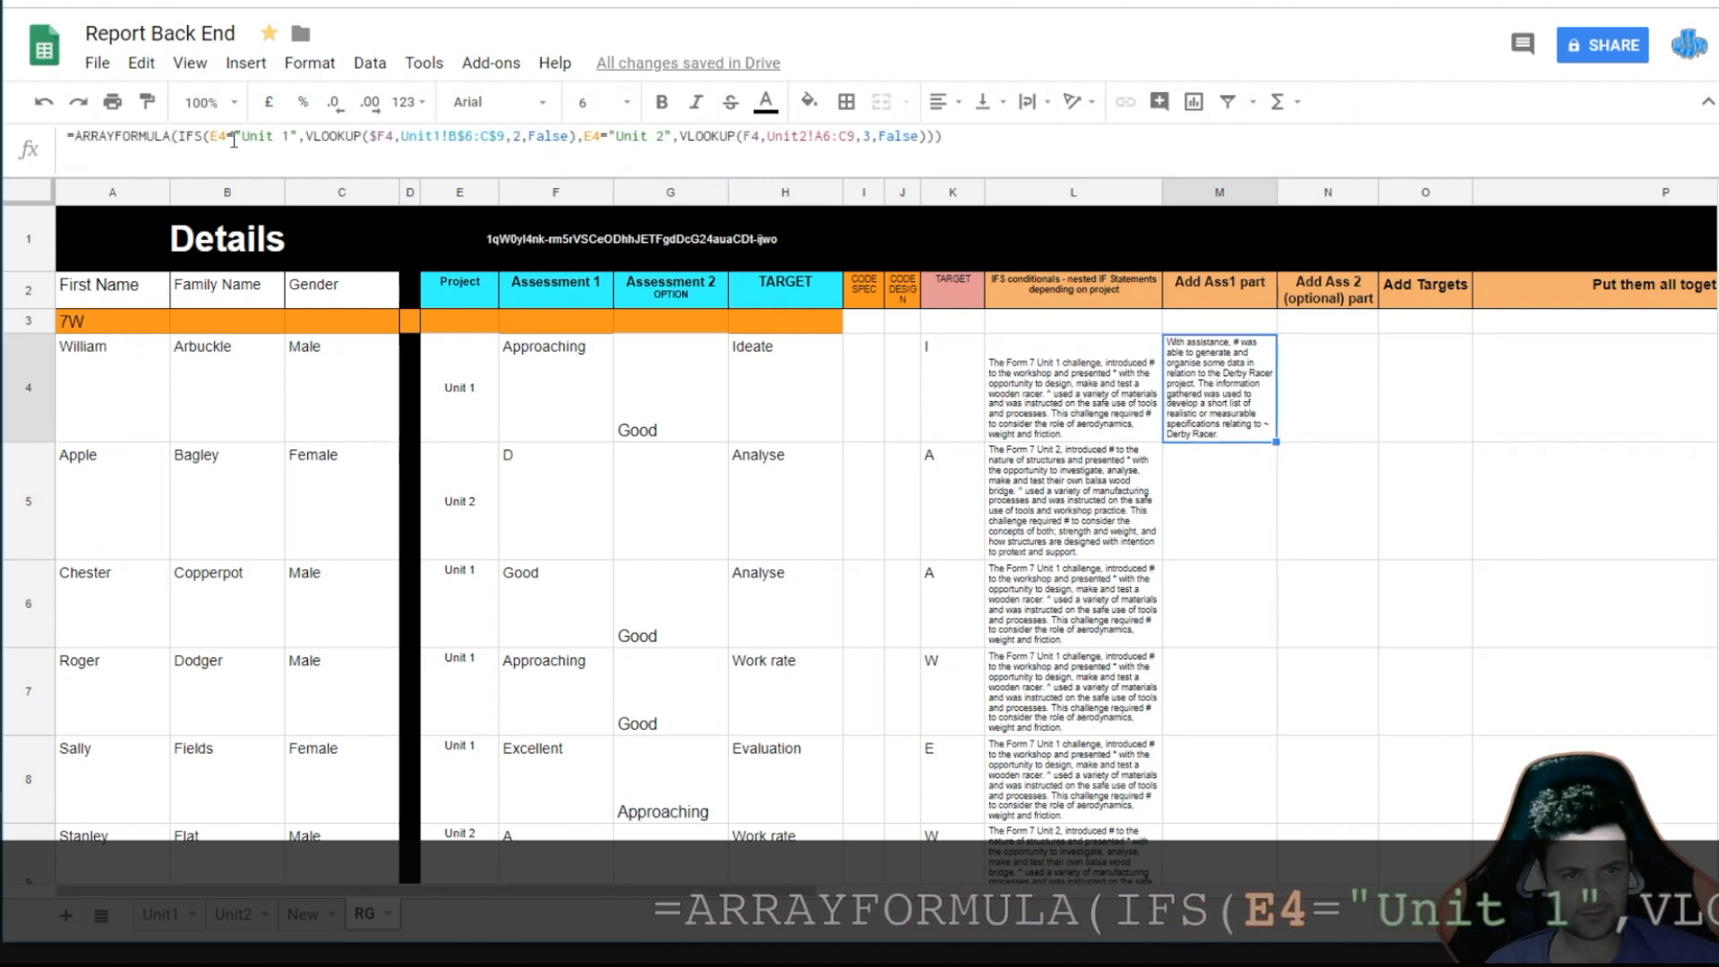
{"action": "left_click", "coordinate": [928, 136]}
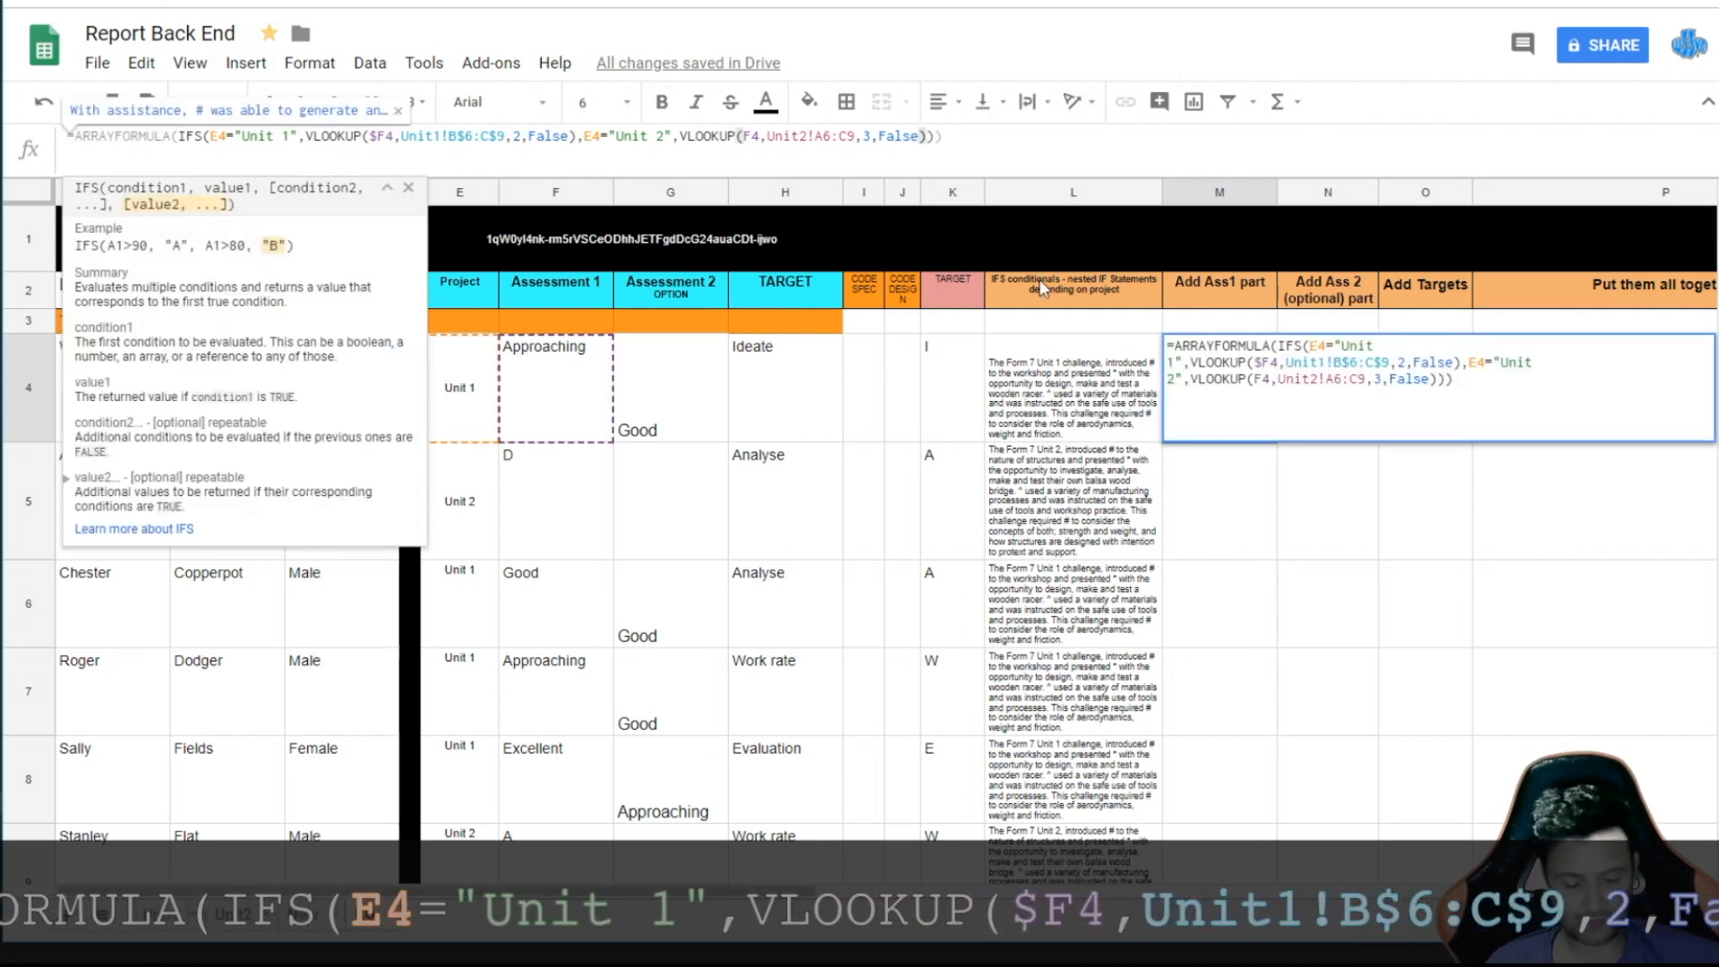
{"action": "type", "text": ","}
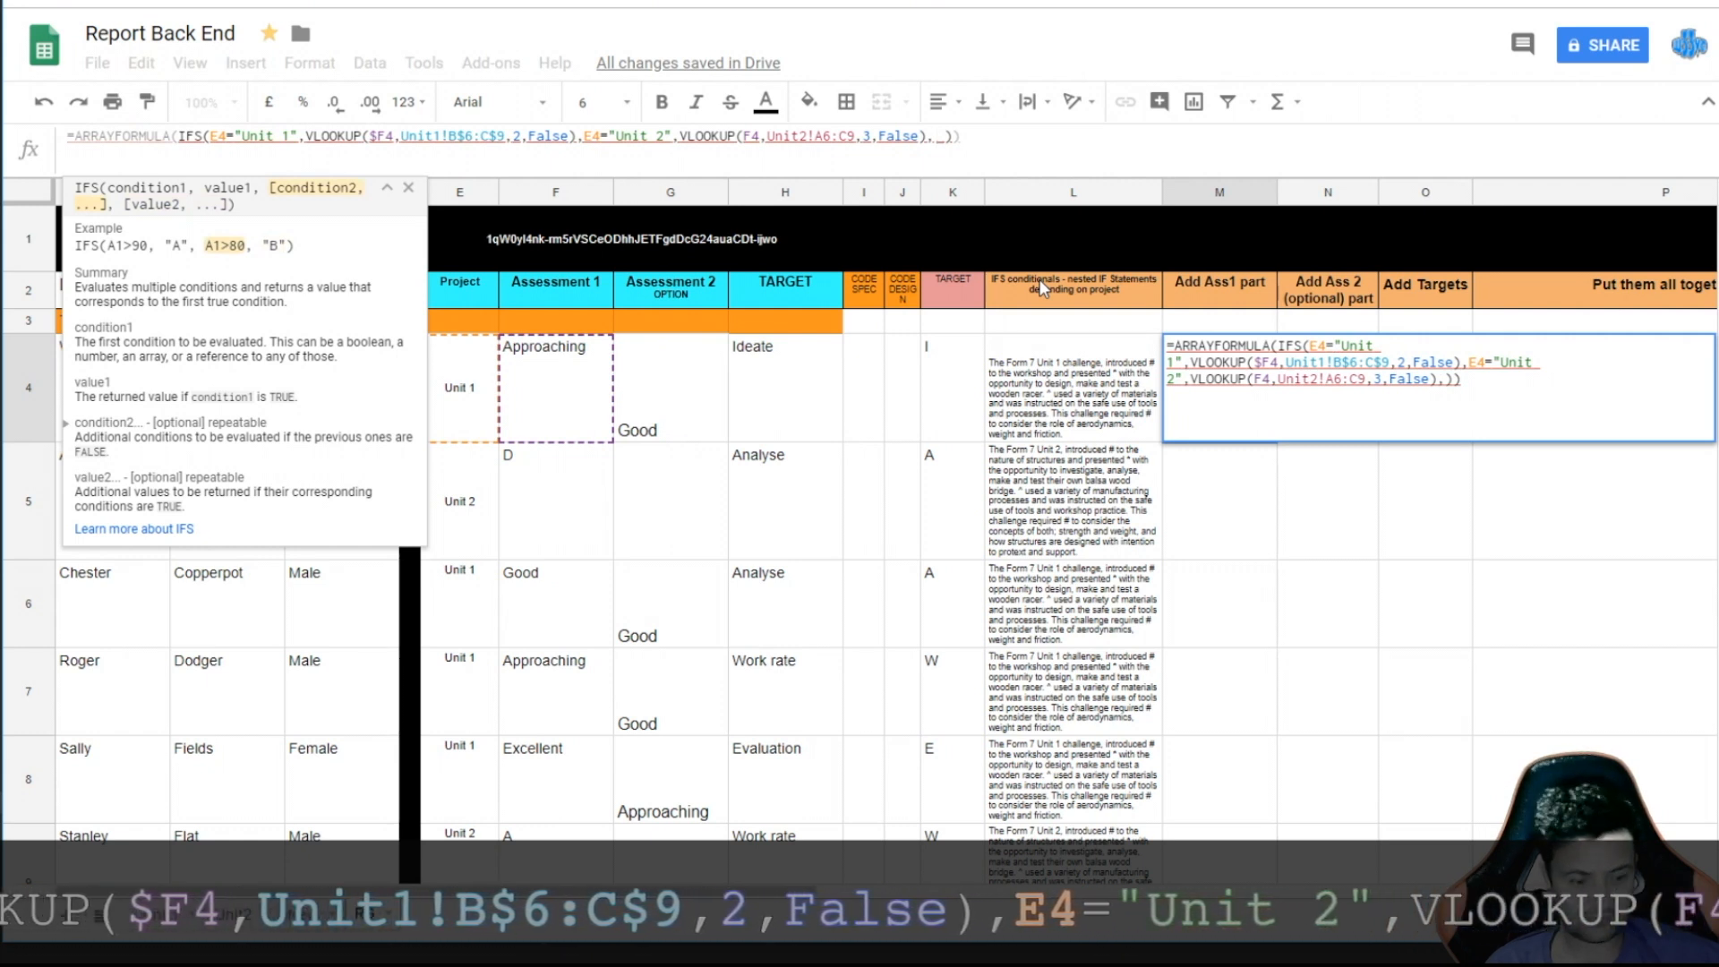
{"action": "left_click", "coordinate": [467, 417]}
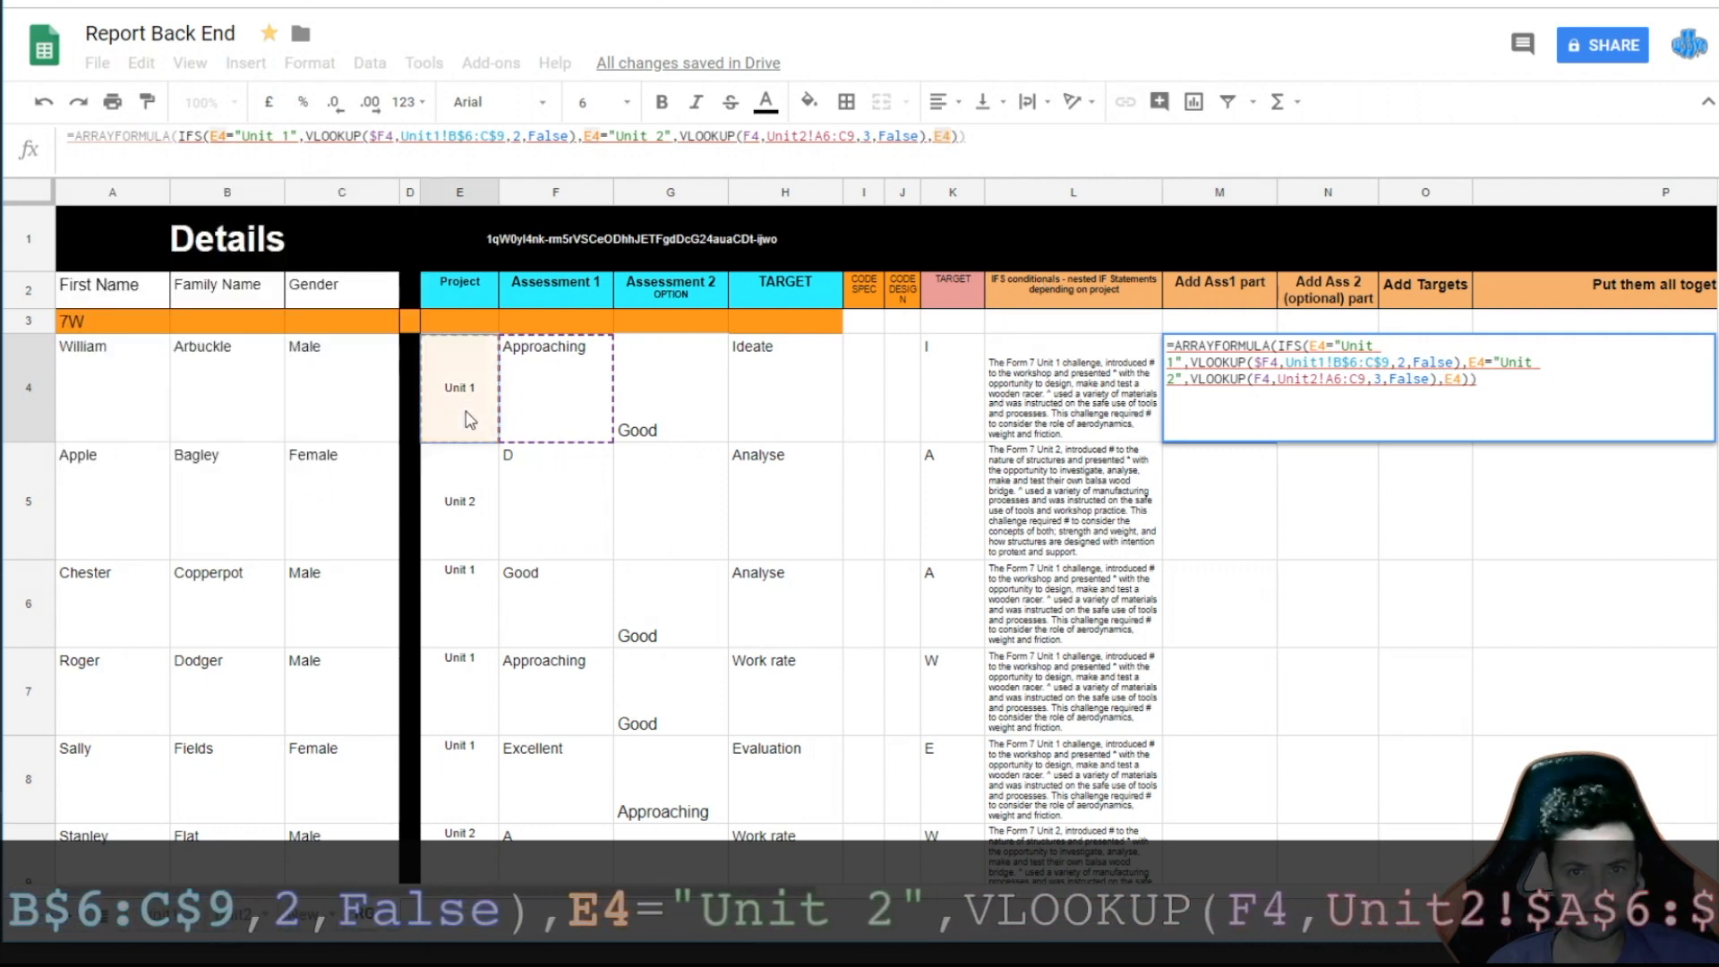
{"action": "type", "text": "="}
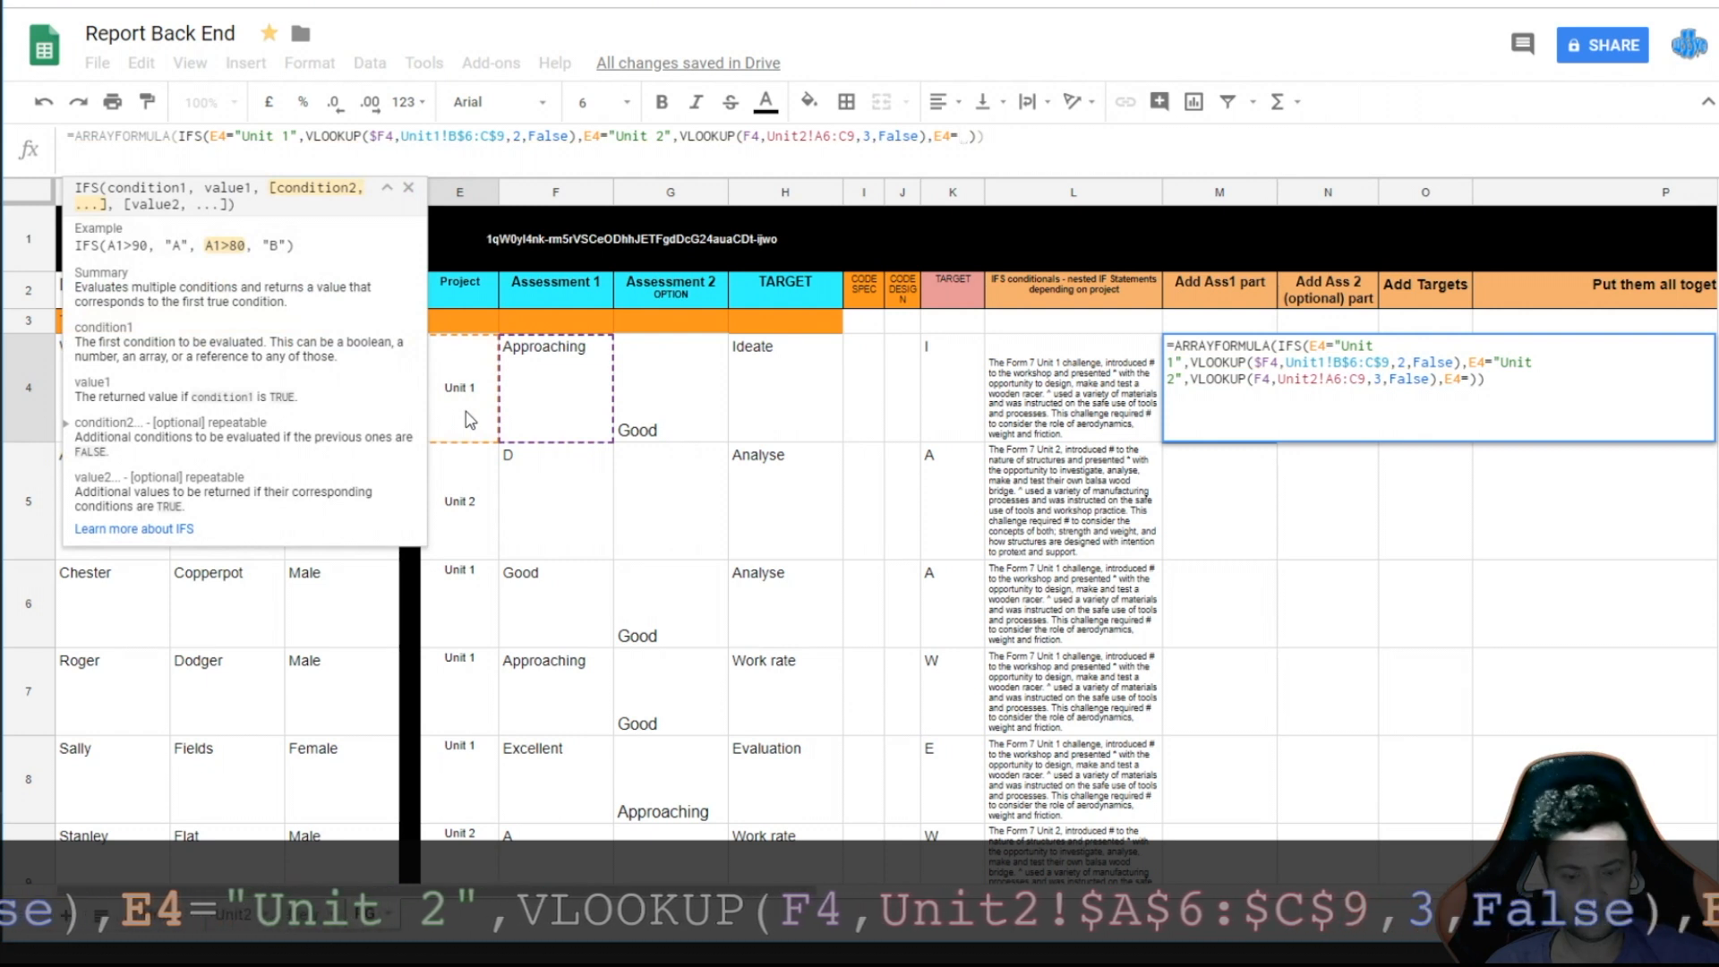
{"action": "type", "text": "\"New Student\""}
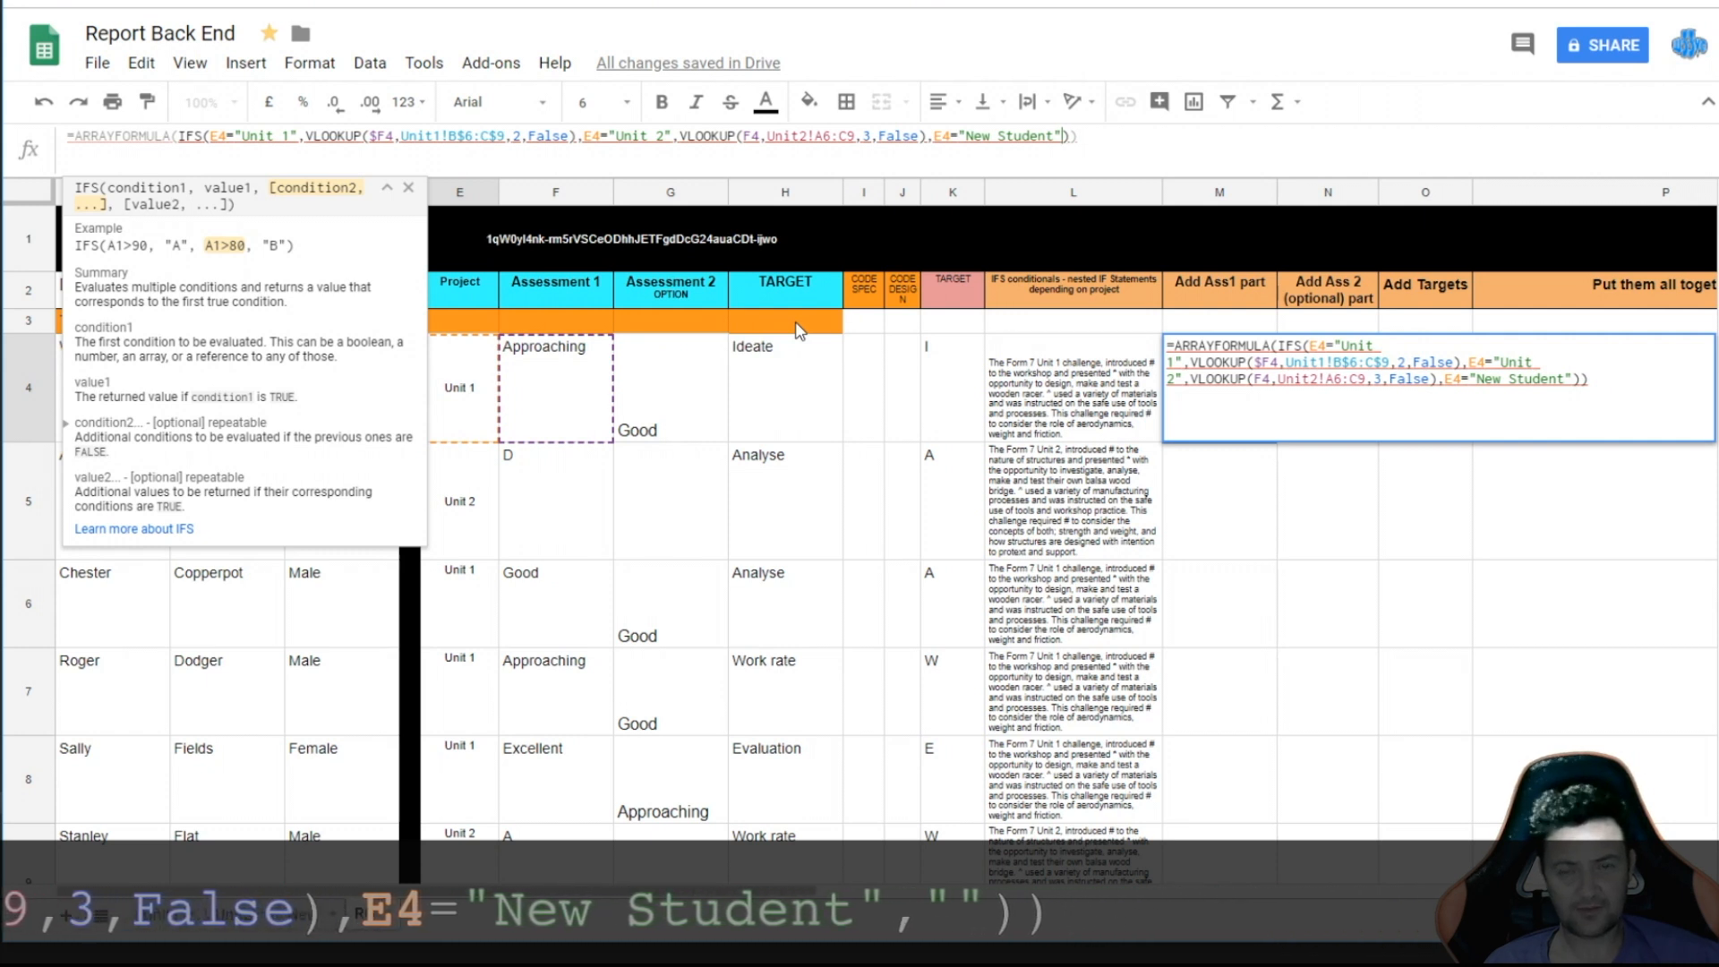
{"action": "type", "text": ","}
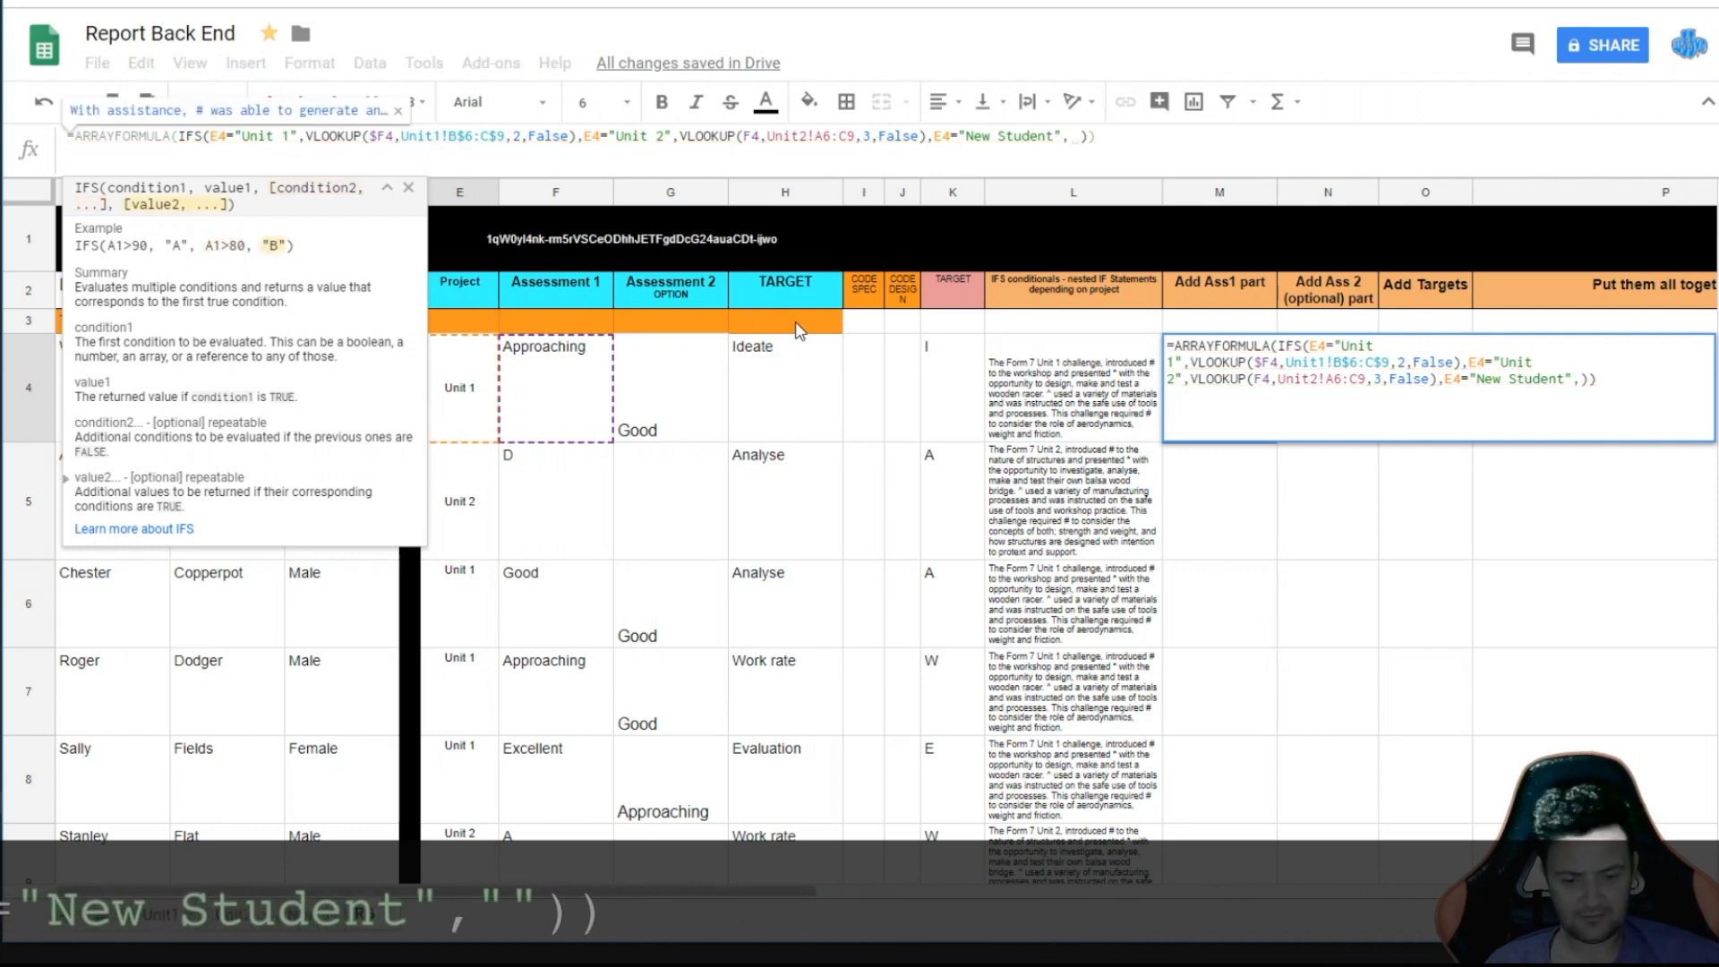
{"action": "type", "text": "\"\""}
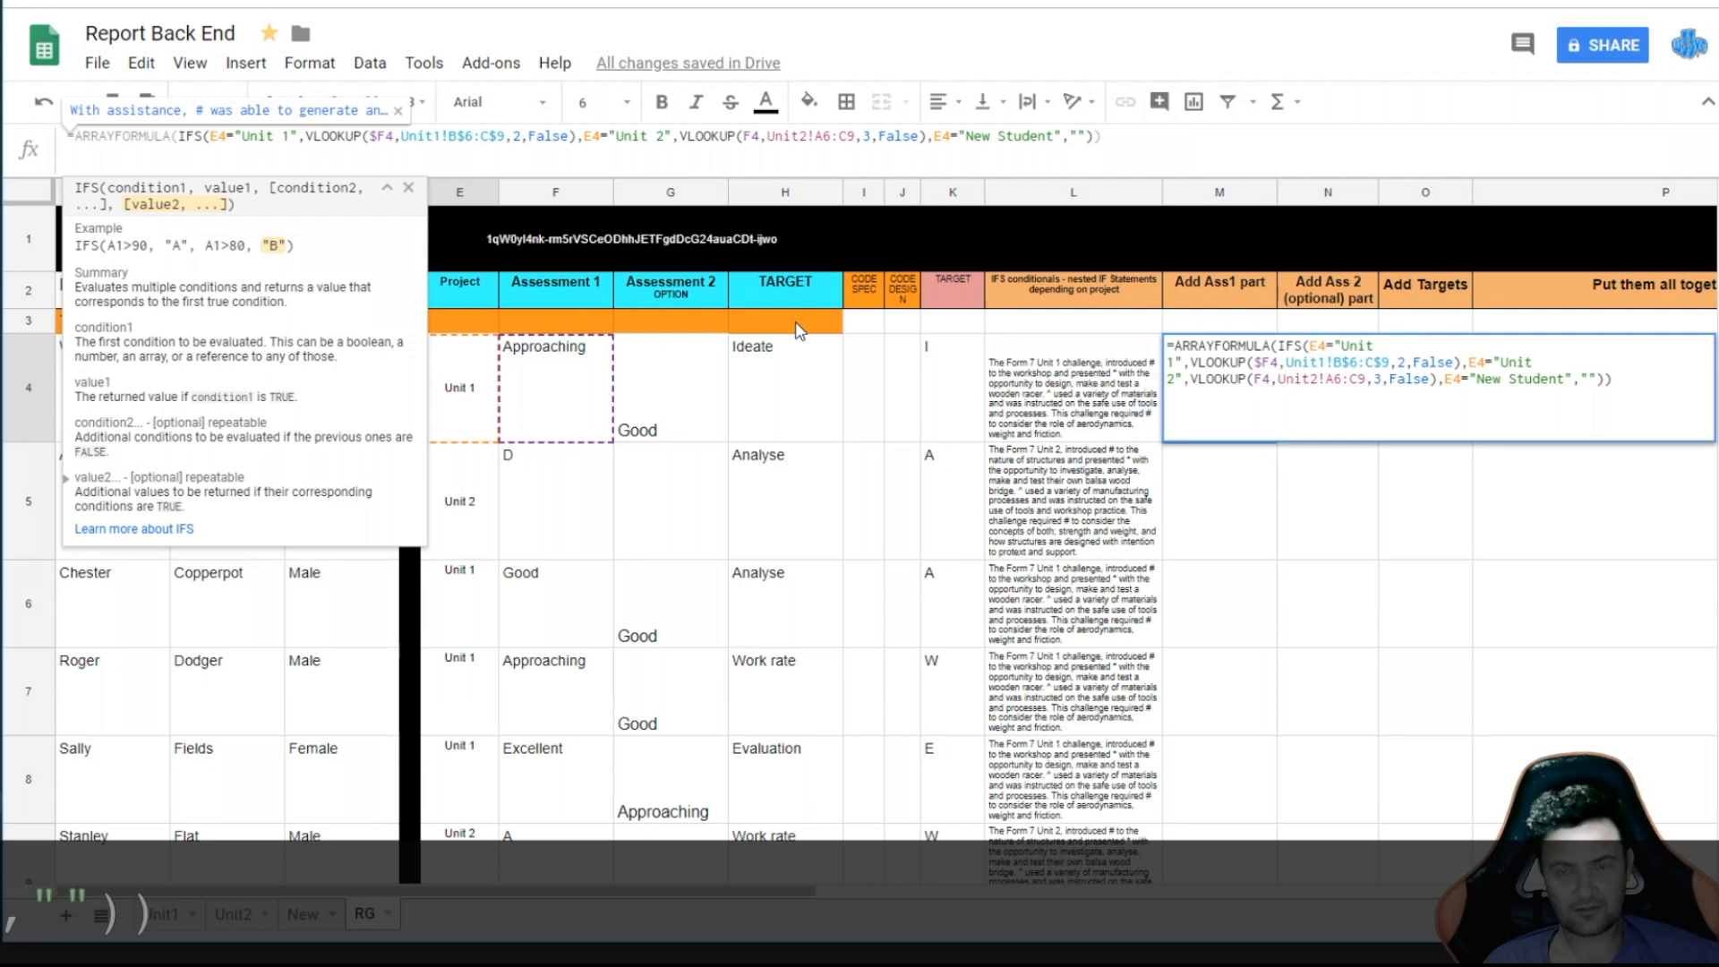
{"action": "key", "text": "Return"}
{"action": "key", "text": "Up"}
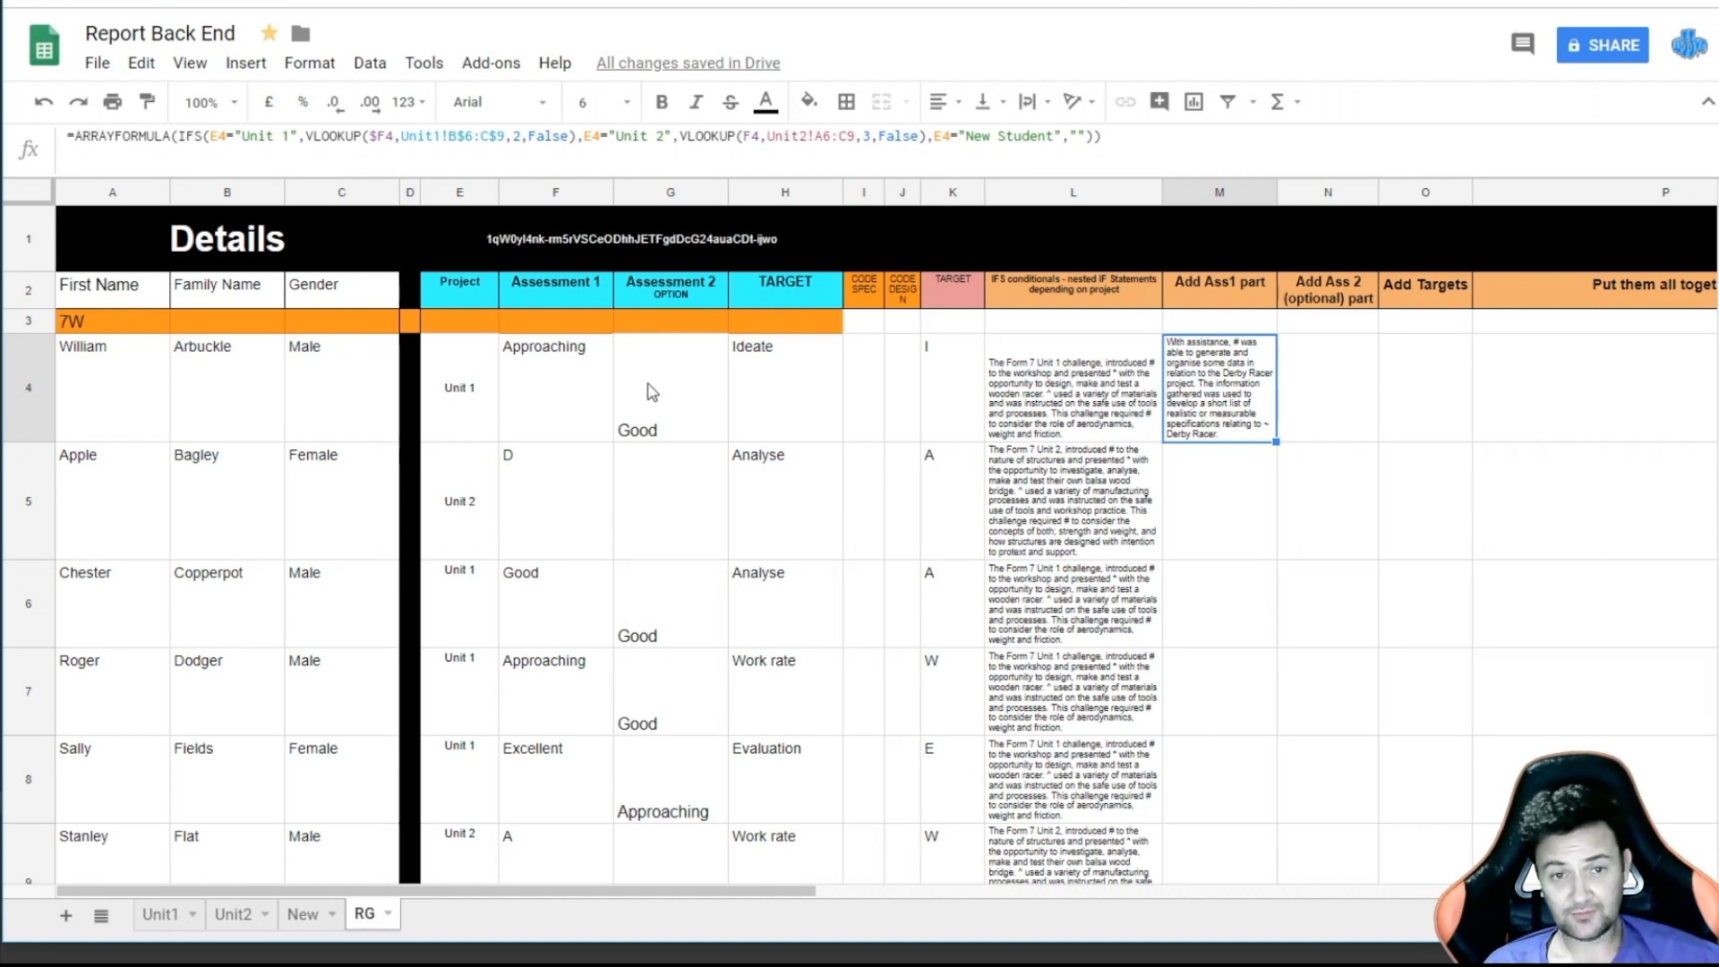
- Copy M4's full formula text unchanged into N4 under the Add Ass 2 (optional) part column
{"action": "left_click_drag", "start_coordinate": [1114, 134], "coordinate": [4, 161]}
{"action": "key", "text": "ctrl+c"}
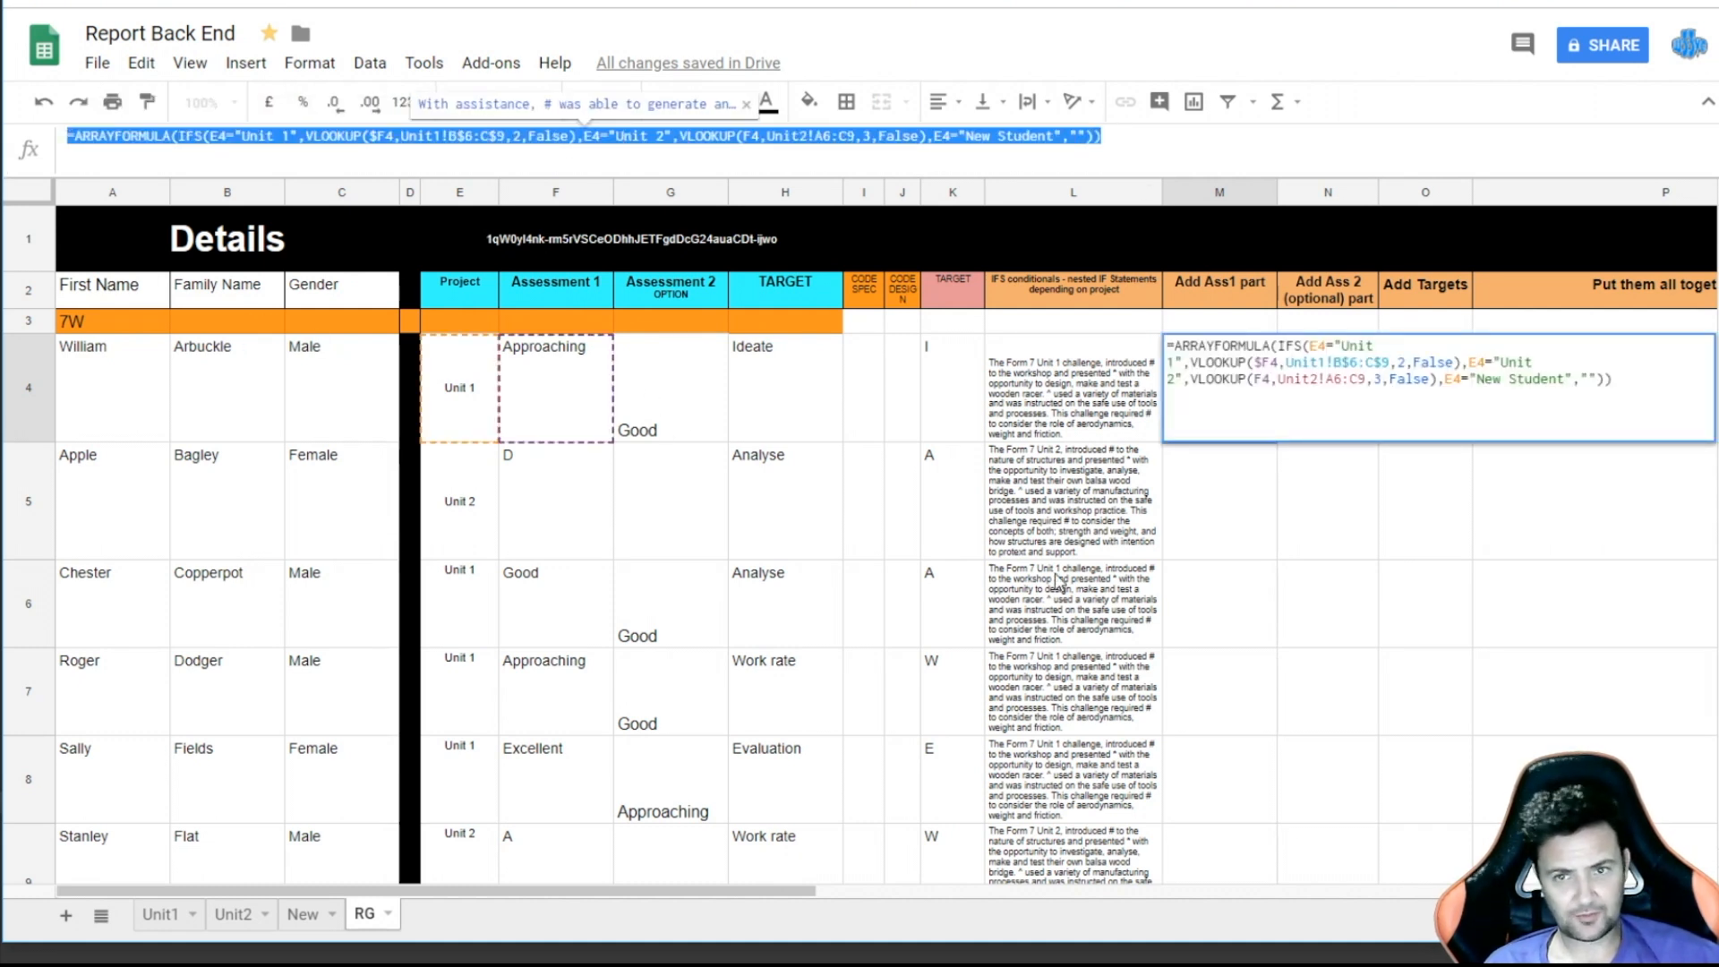
{"action": "key", "text": "Return"}
{"action": "left_click", "coordinate": [1367, 391]}
{"action": "key", "text": "ctrl+v"}
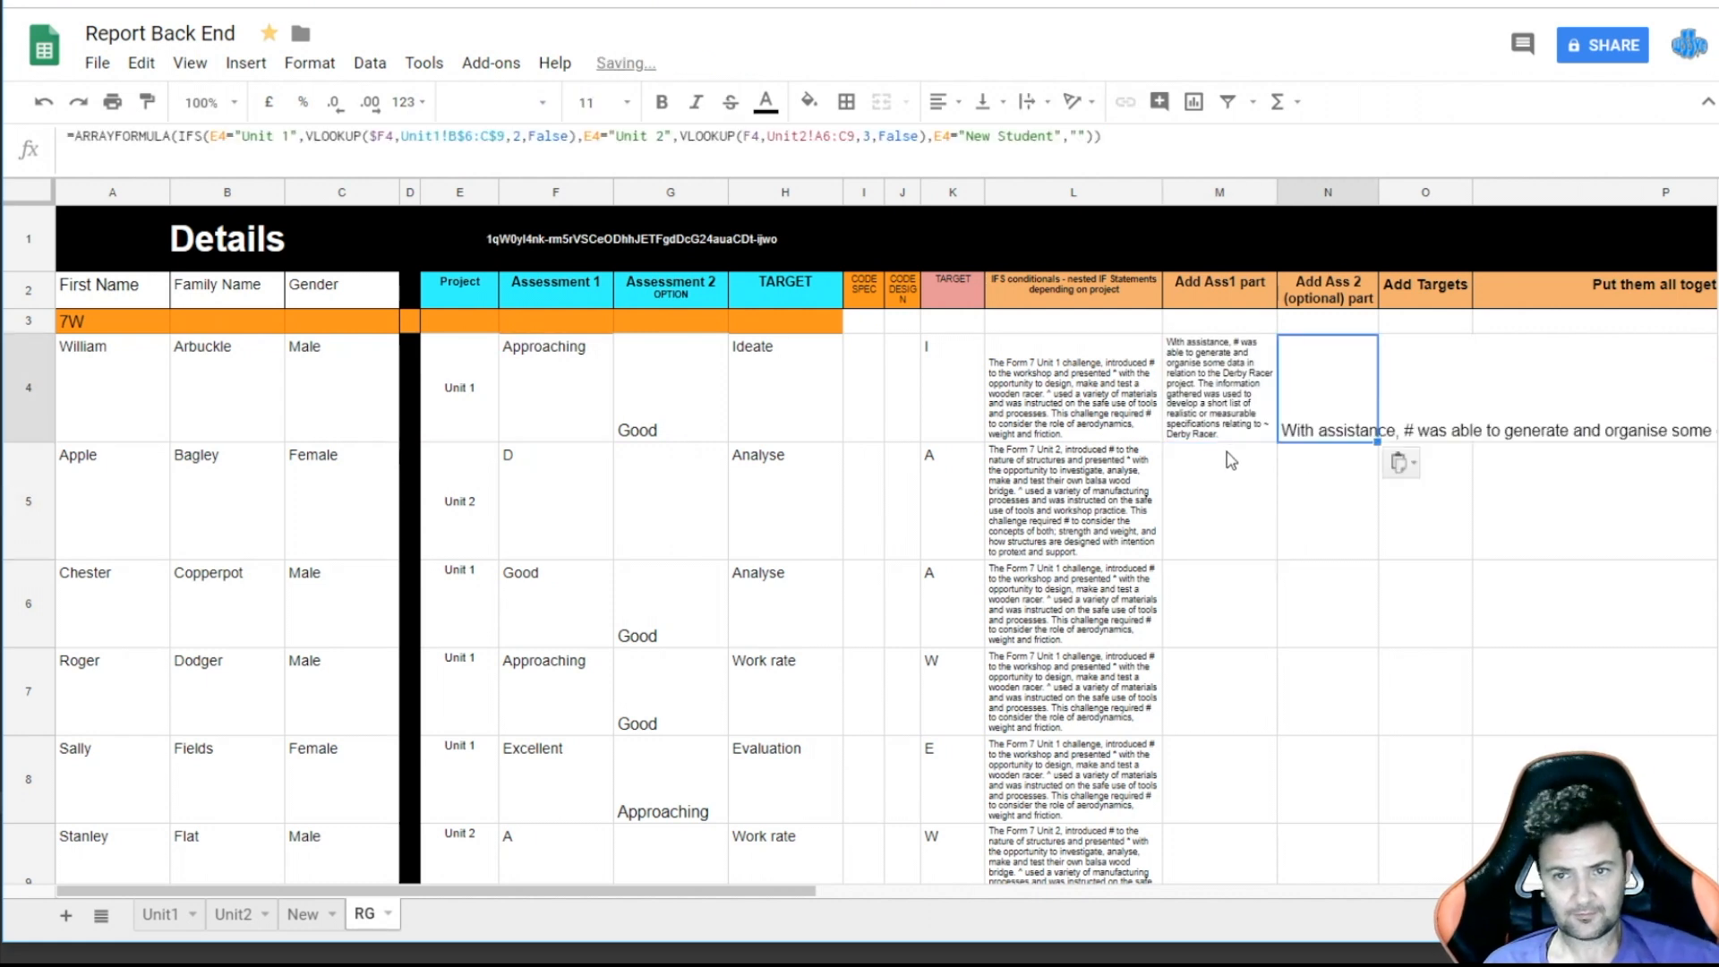
- Set N4's font size to 6 and wrap its text within the cell
{"action": "left_click", "coordinate": [593, 101]}
{"action": "left_click", "coordinate": [613, 144]}
{"action": "left_click", "coordinate": [1029, 101]}
{"action": "left_click", "coordinate": [1065, 140]}
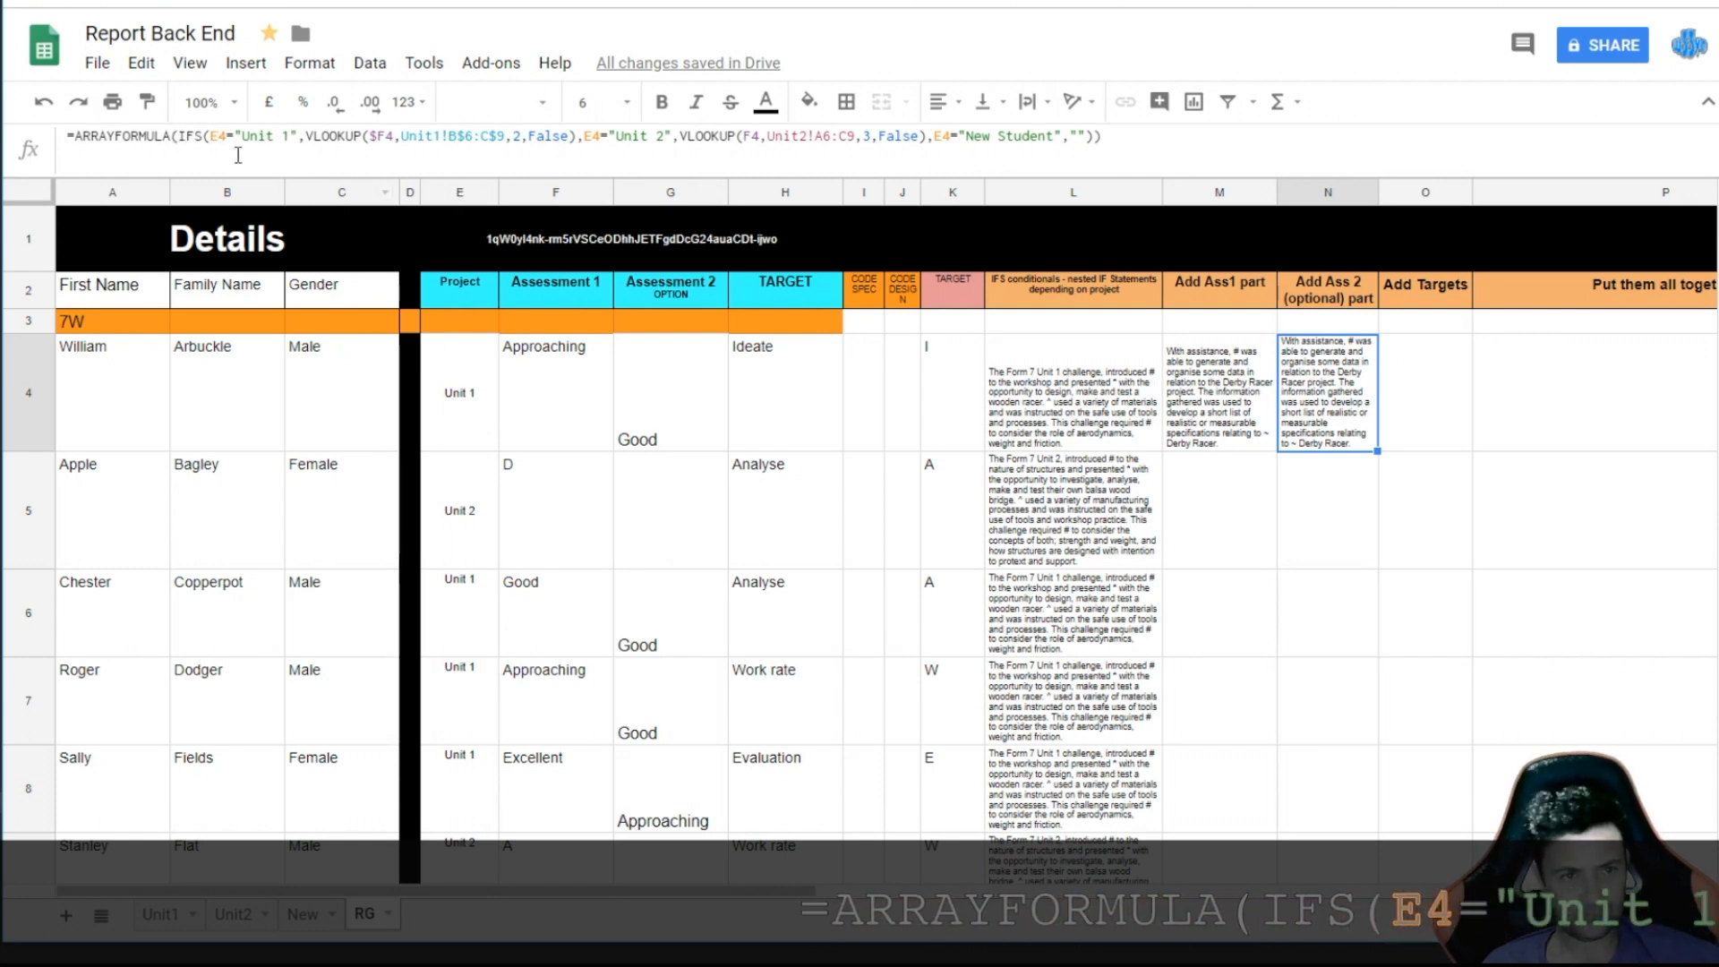
- Change the search key of N4's Unit 1 VLOOKUP to $G4 so it uses the Assessment 2 grade
{"action": "left_click", "coordinate": [382, 134]}
{"action": "key", "text": "Delete"}
{"action": "type", "text": "F"}
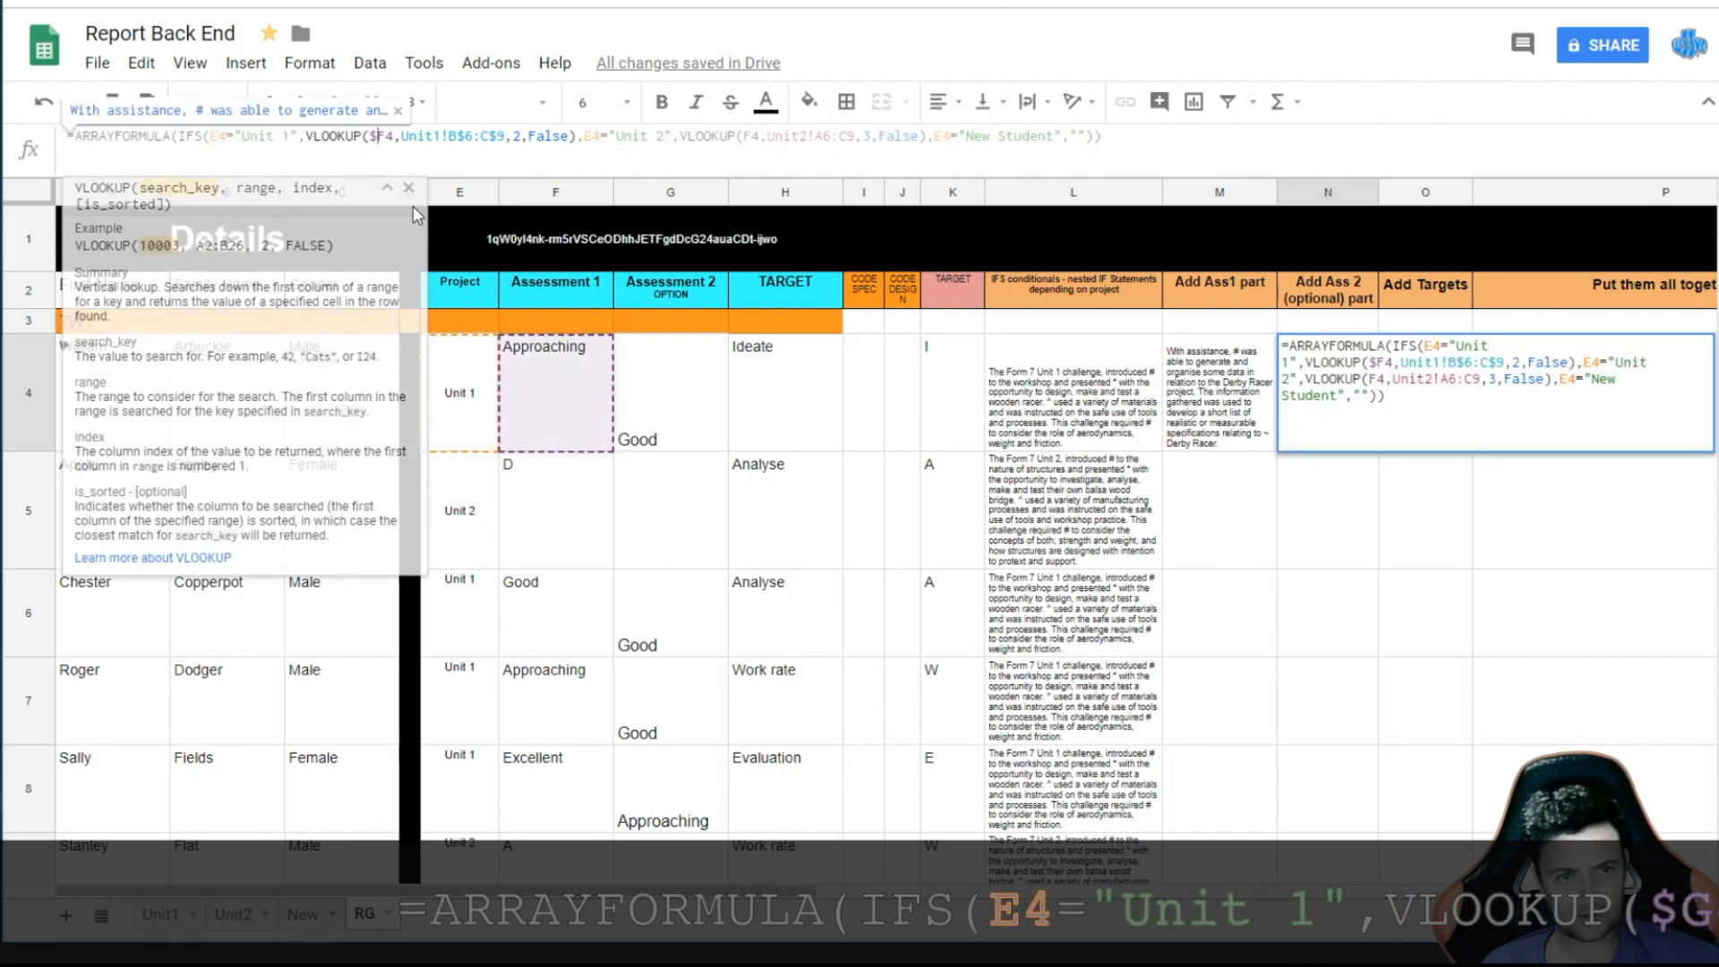
{"action": "key", "text": "BackSpace"}
{"action": "type", "text": "G"}
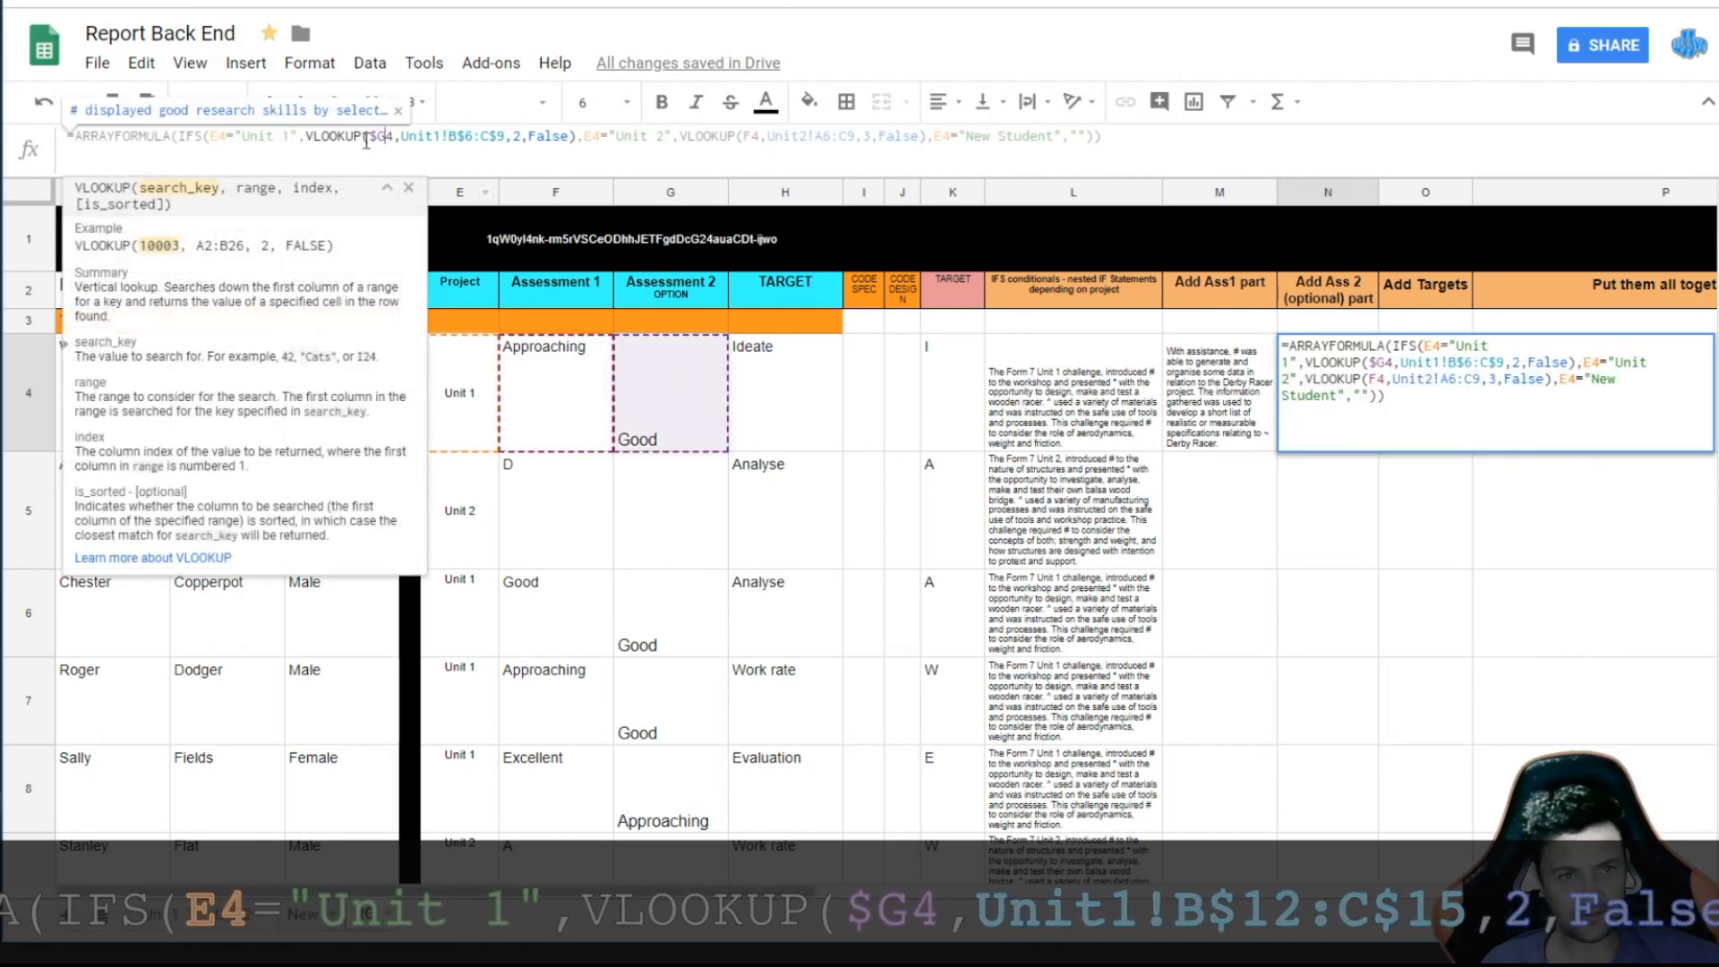
- Check the assessment ranges on the Unit1 sheet, and change the range in N4's Unit 1 VLOOKUP to Unit1!B$12:C$15
{"action": "left_click", "coordinate": [453, 141]}
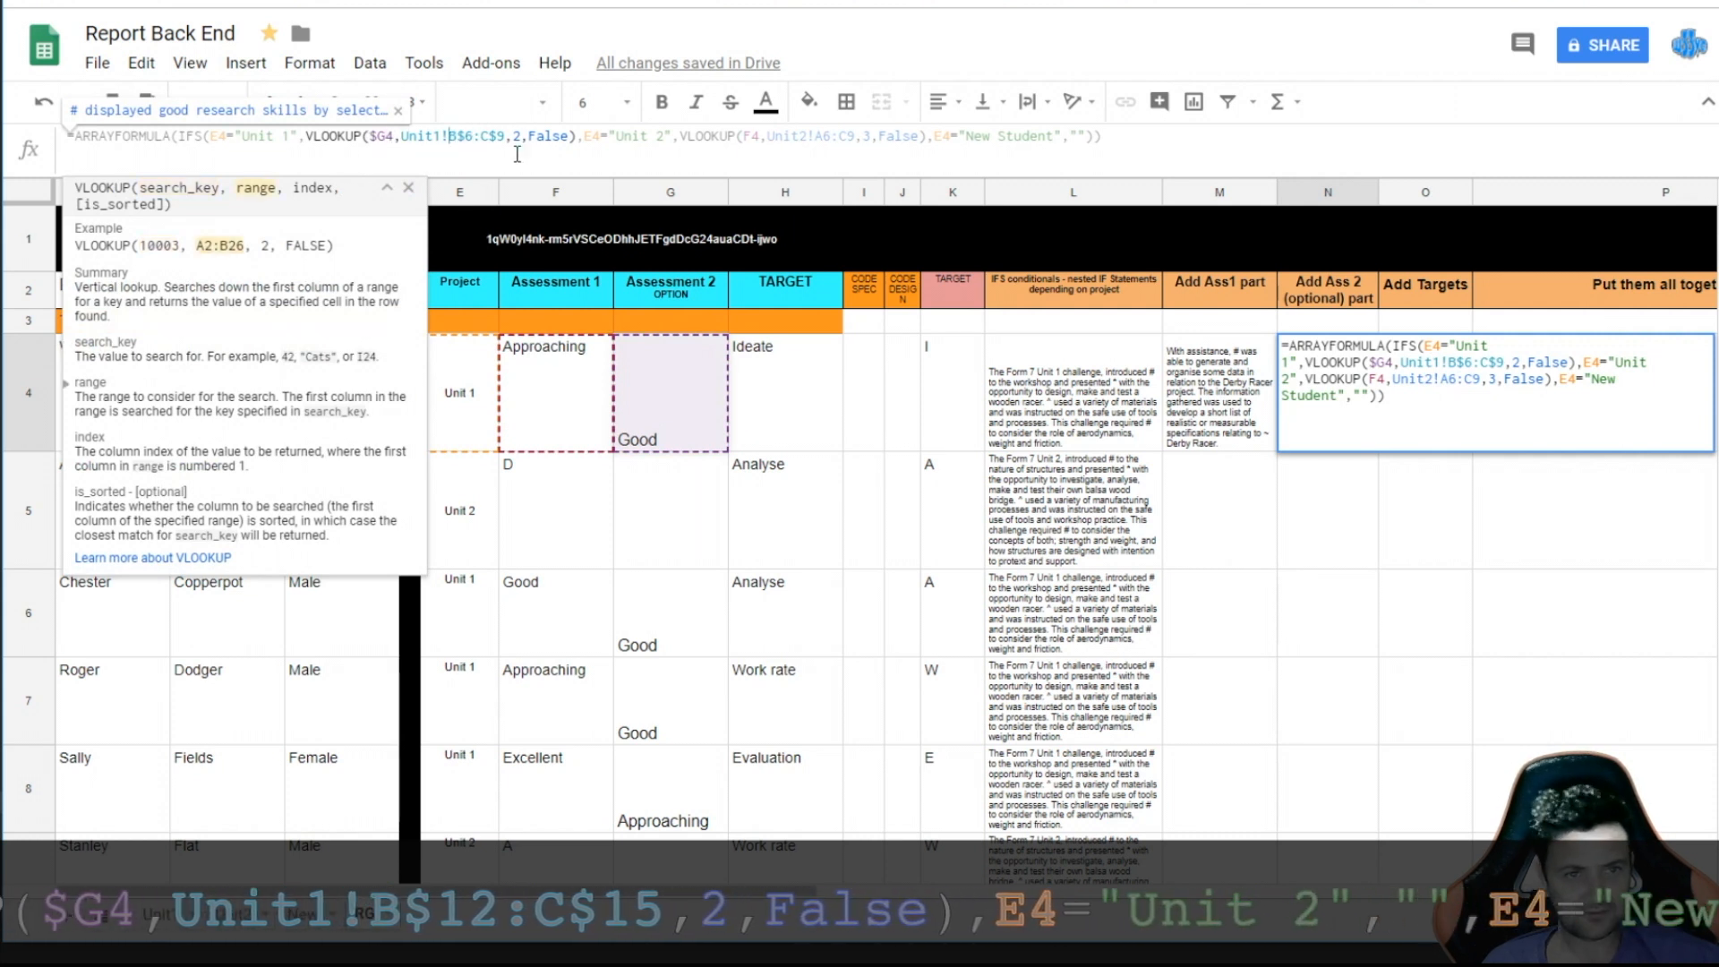
{"action": "left_click", "coordinate": [170, 931]}
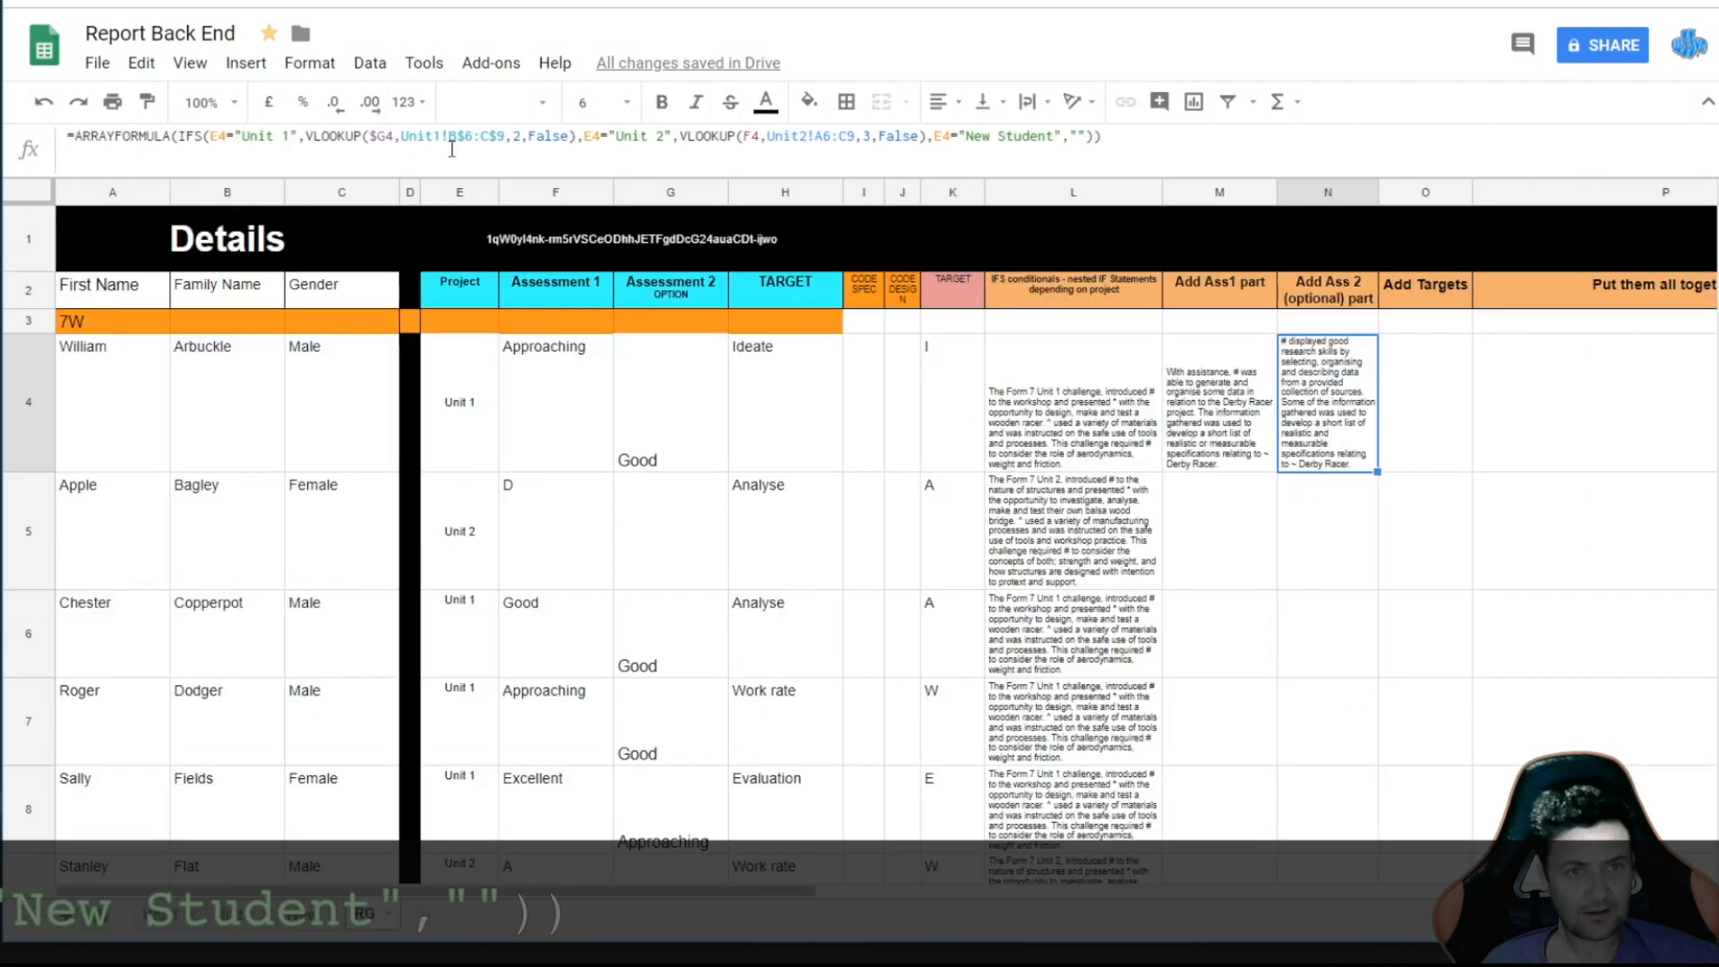
{"action": "left_click", "coordinate": [466, 136]}
{"action": "key", "text": "BackSpace"}
{"action": "type", "text": "12"}
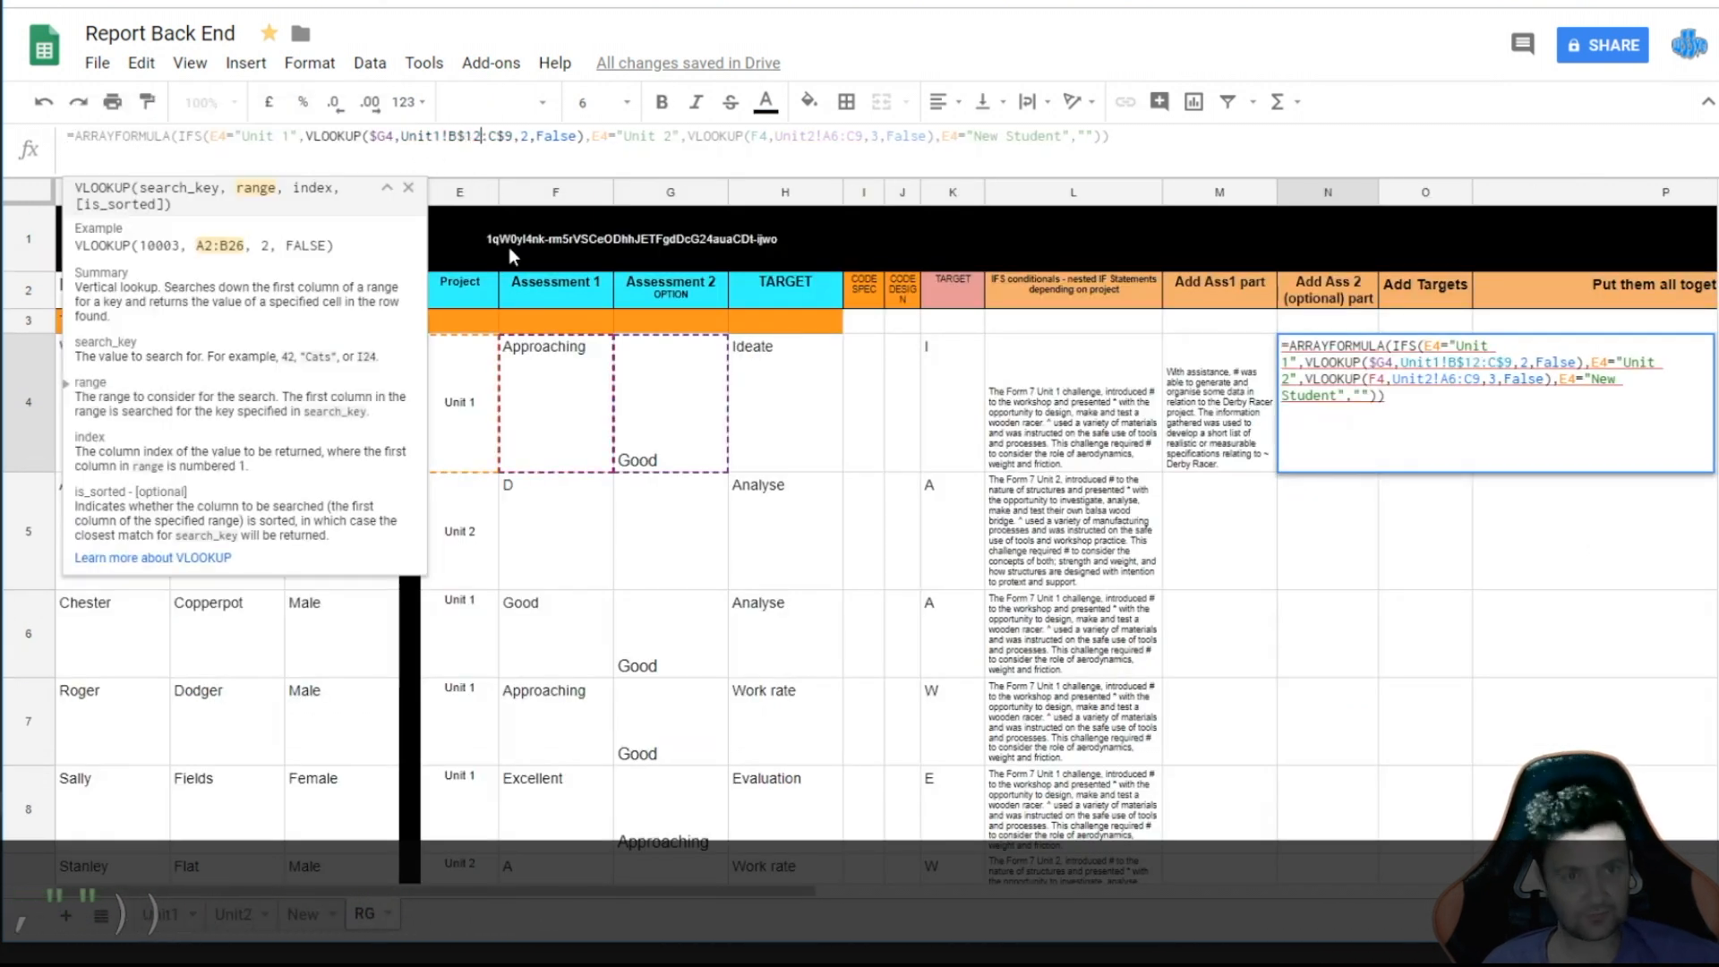
{"action": "key", "text": "Right"}
{"action": "key", "text": "Right"}
{"action": "key", "text": "Right"}
{"action": "key", "text": "Right"}
{"action": "key", "text": "BackSpace"}
{"action": "type", "text": "15"}
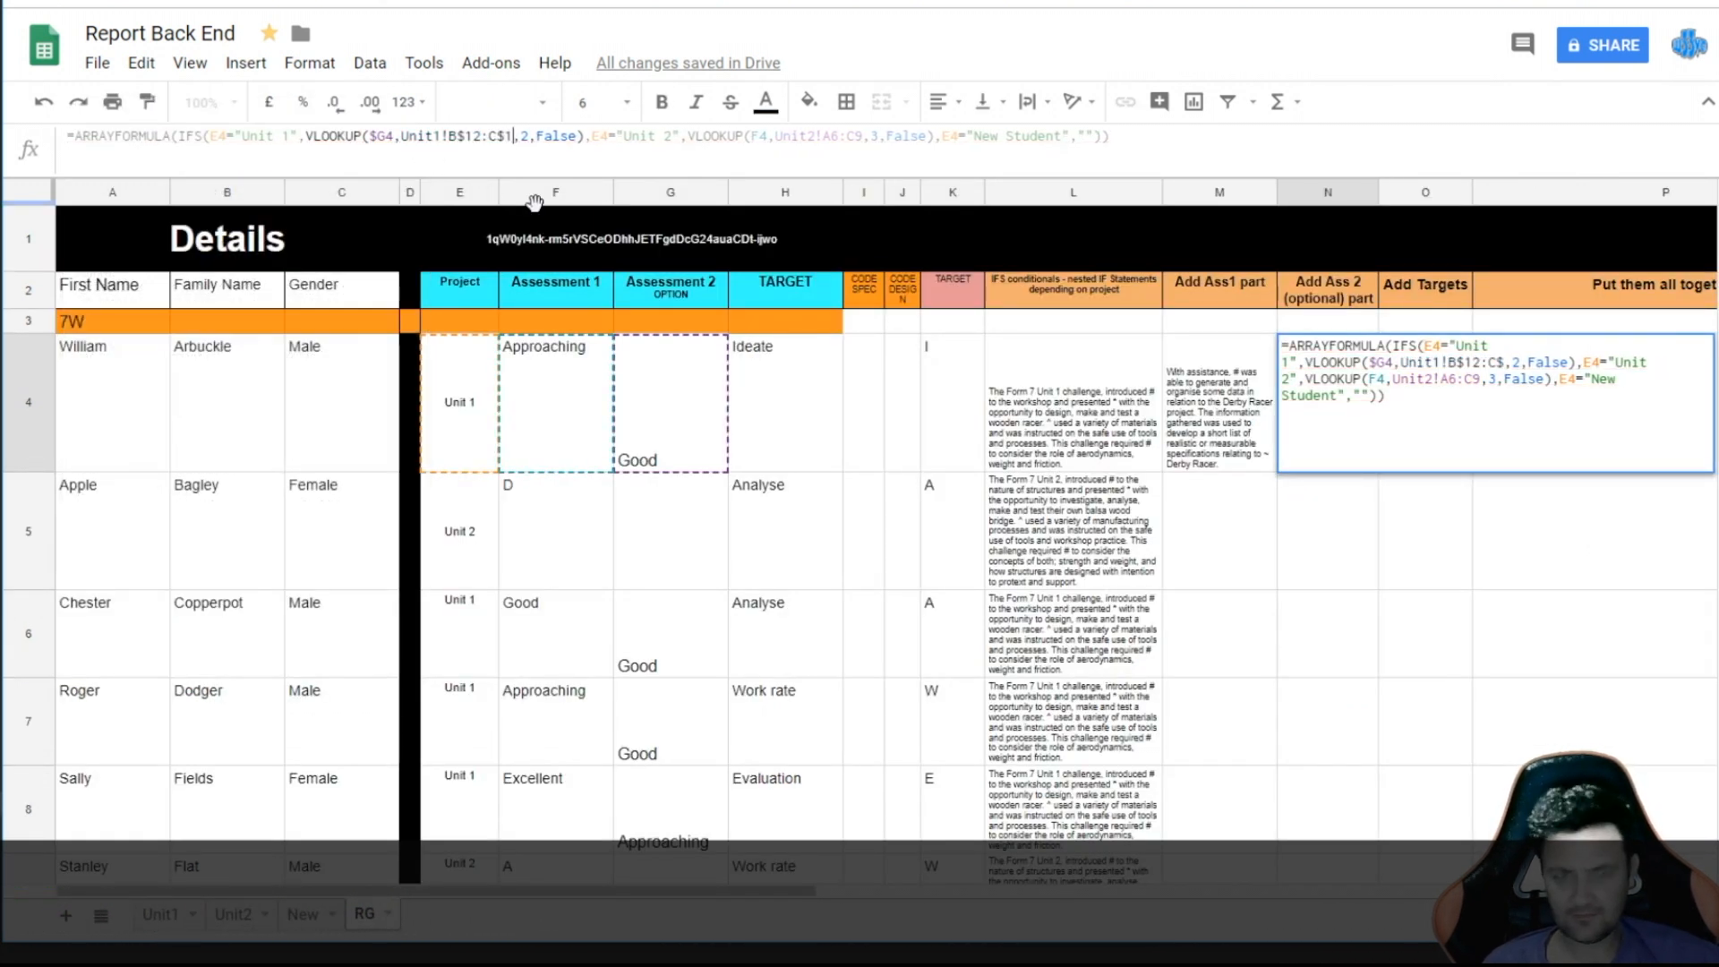
{"action": "left_click", "coordinate": [602, 136]}
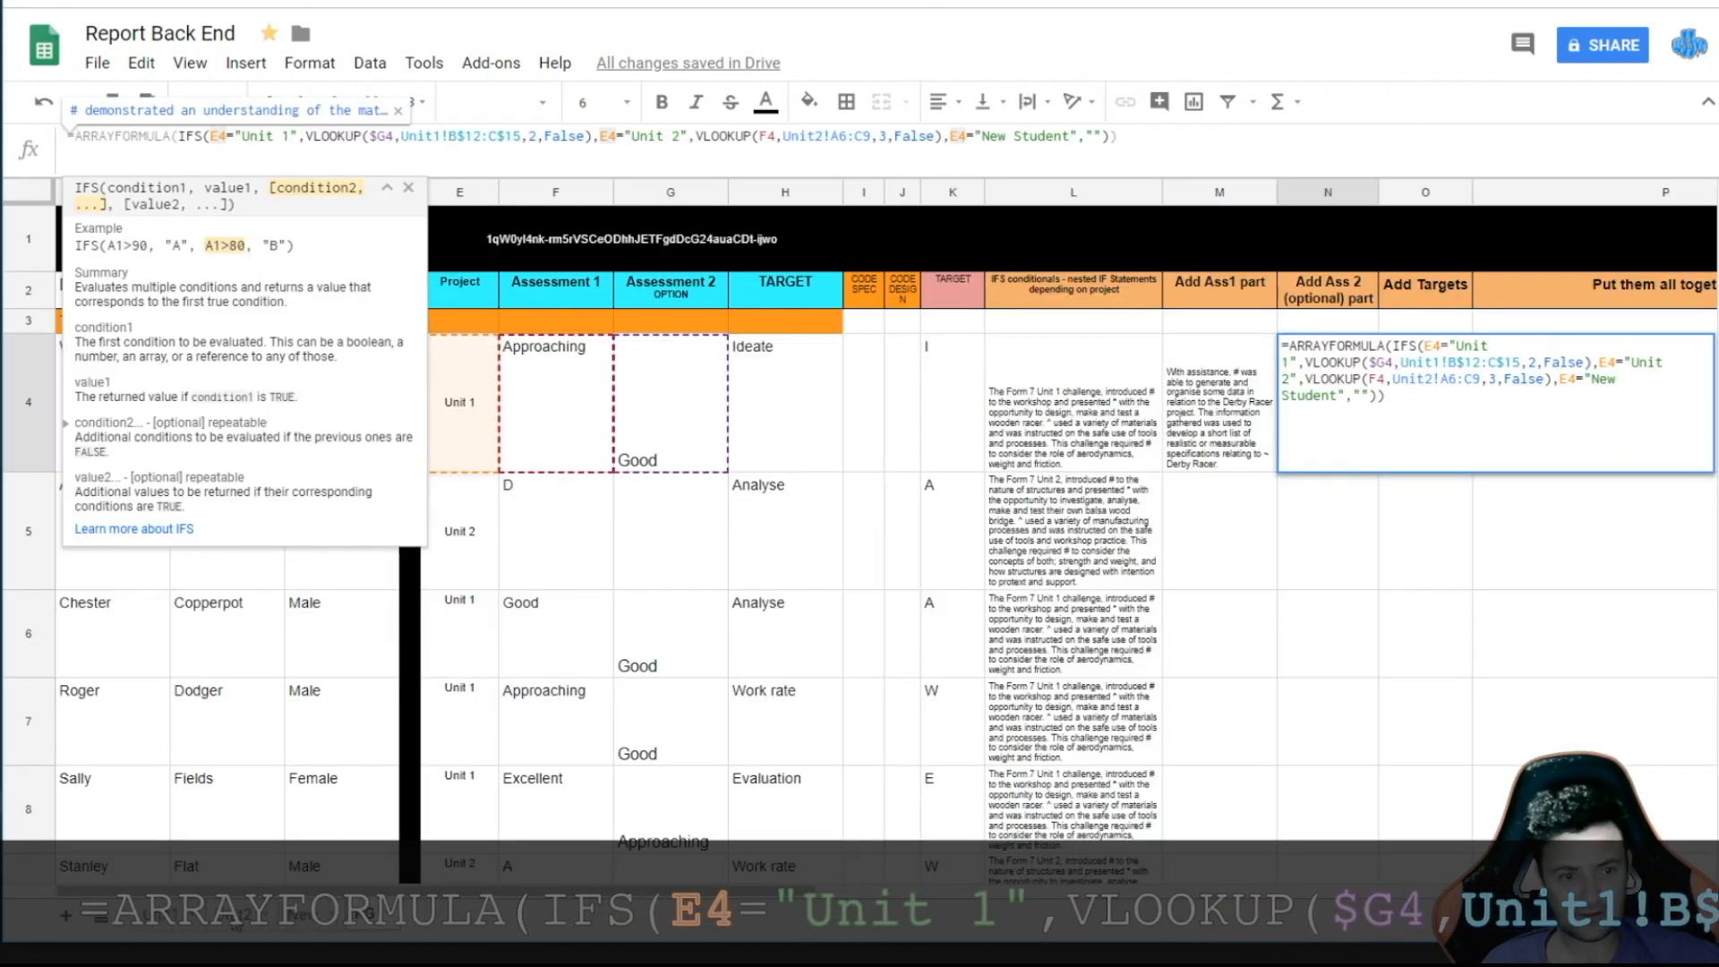
- Check the Unit2 sheet for a second assessment, and replace the Unit 2 VLOOKUP in N4 with an empty string ("")
{"action": "left_click", "coordinate": [232, 917]}
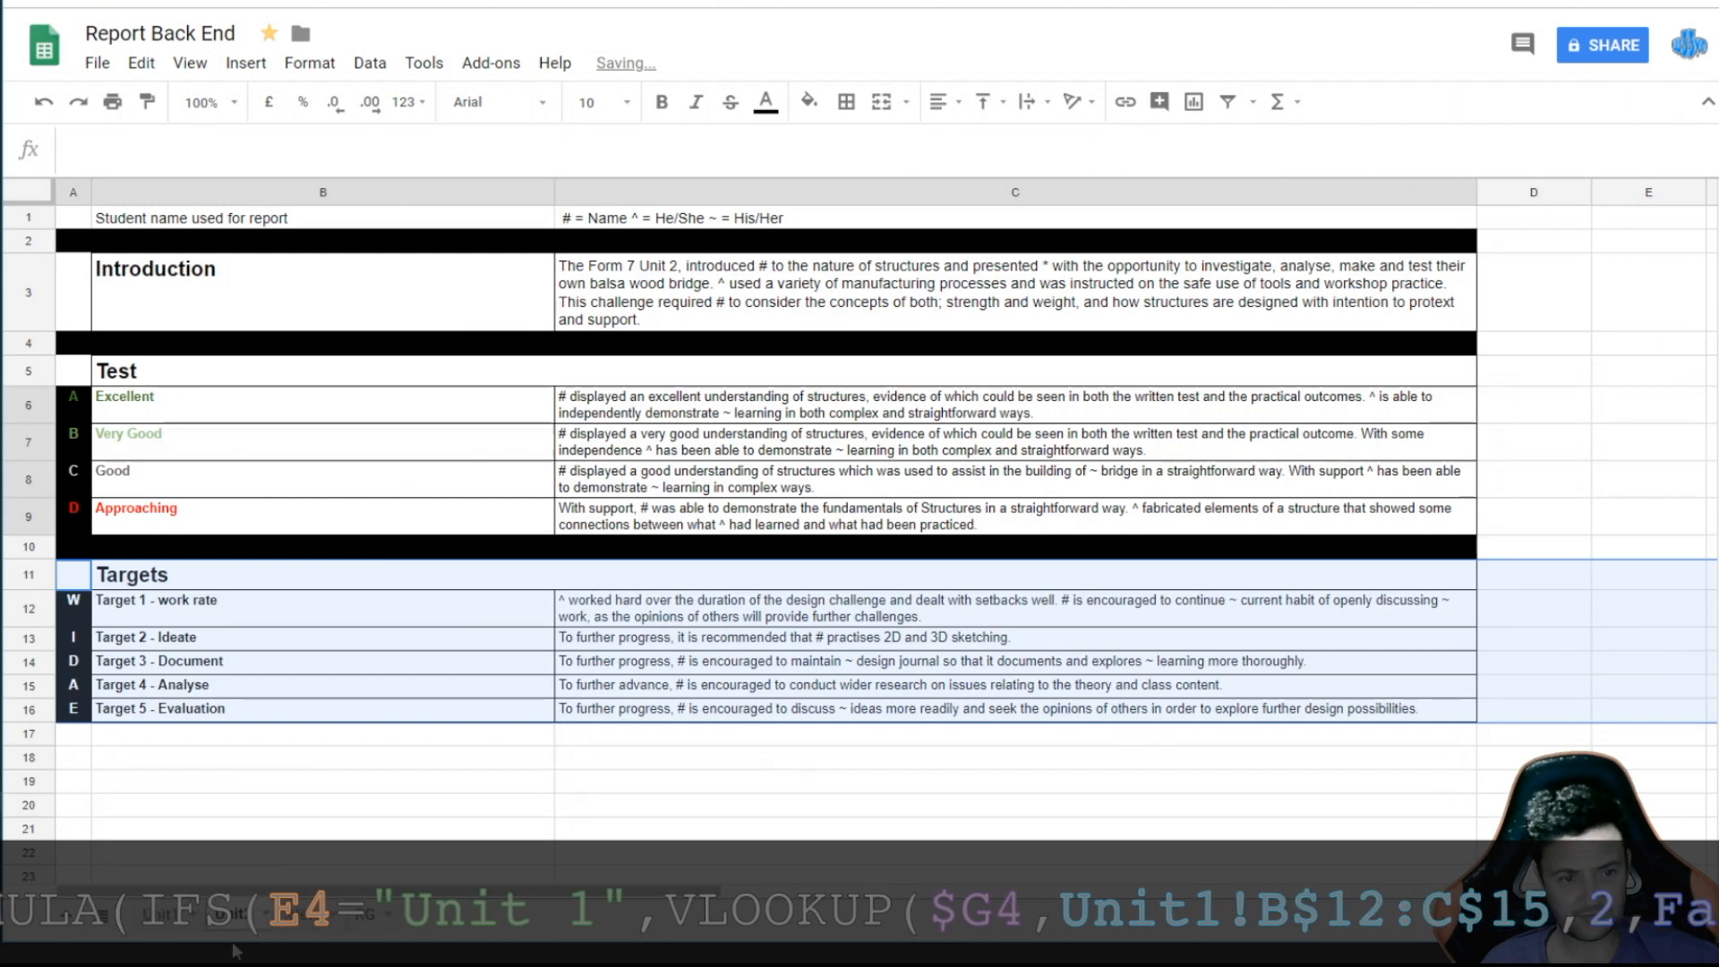
{"action": "left_click", "coordinate": [365, 915]}
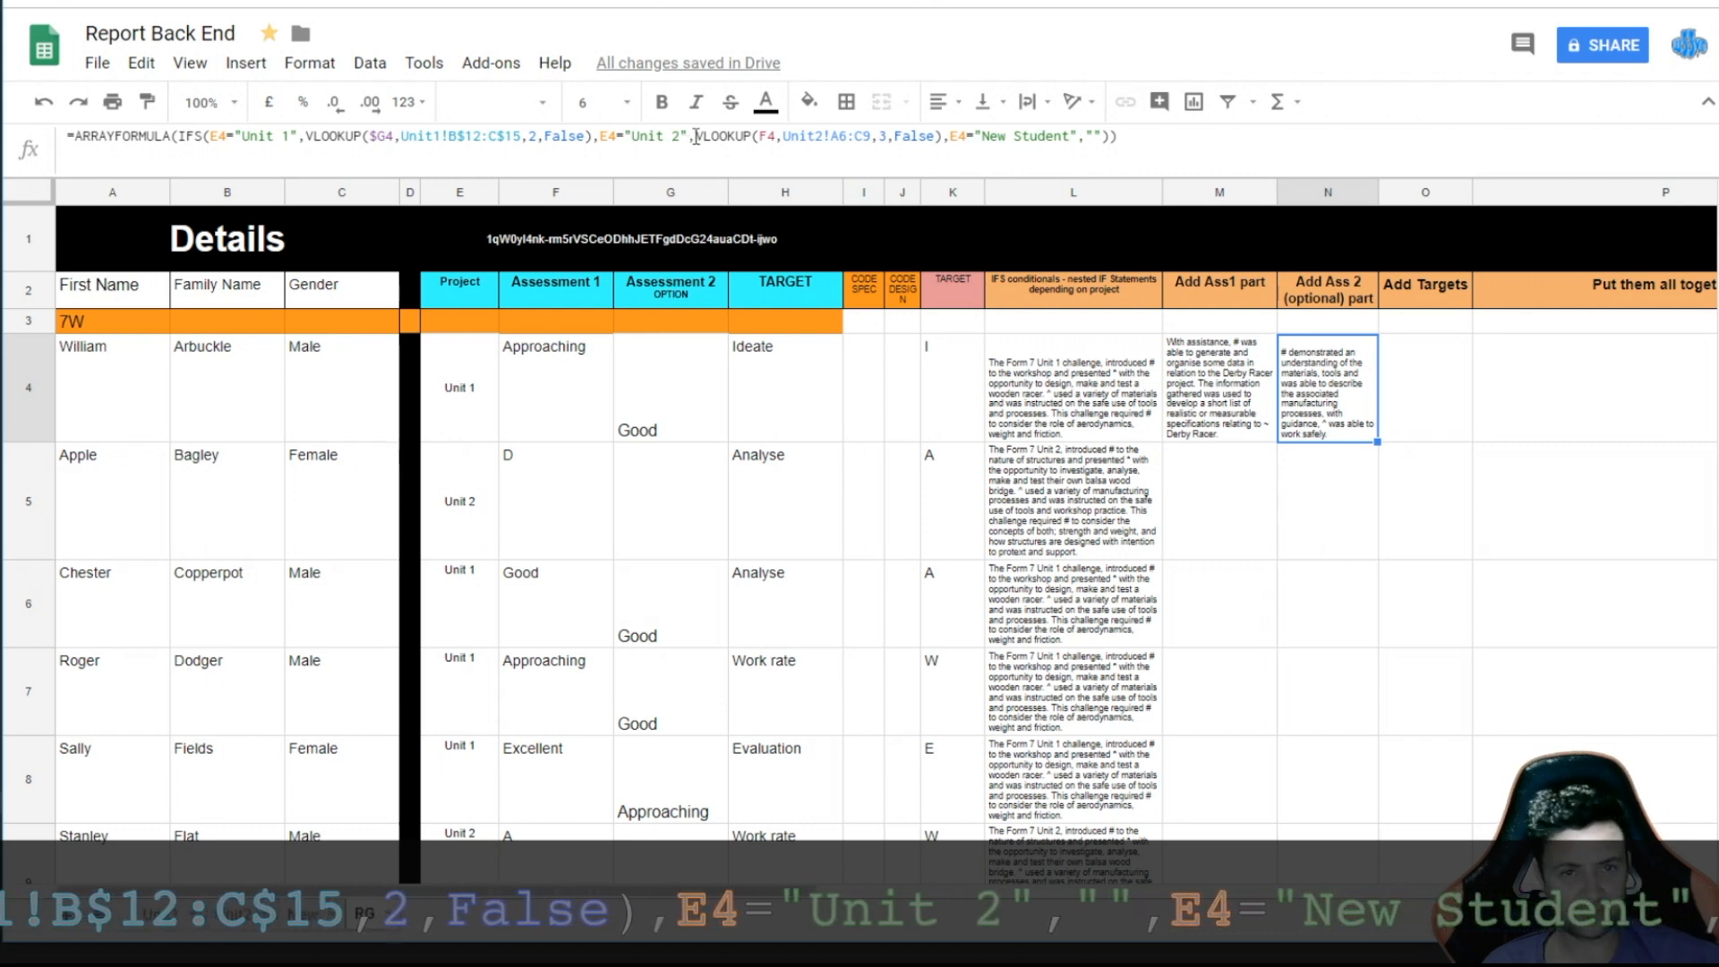
{"action": "left_click_drag", "start_coordinate": [695, 136], "coordinate": [942, 136]}
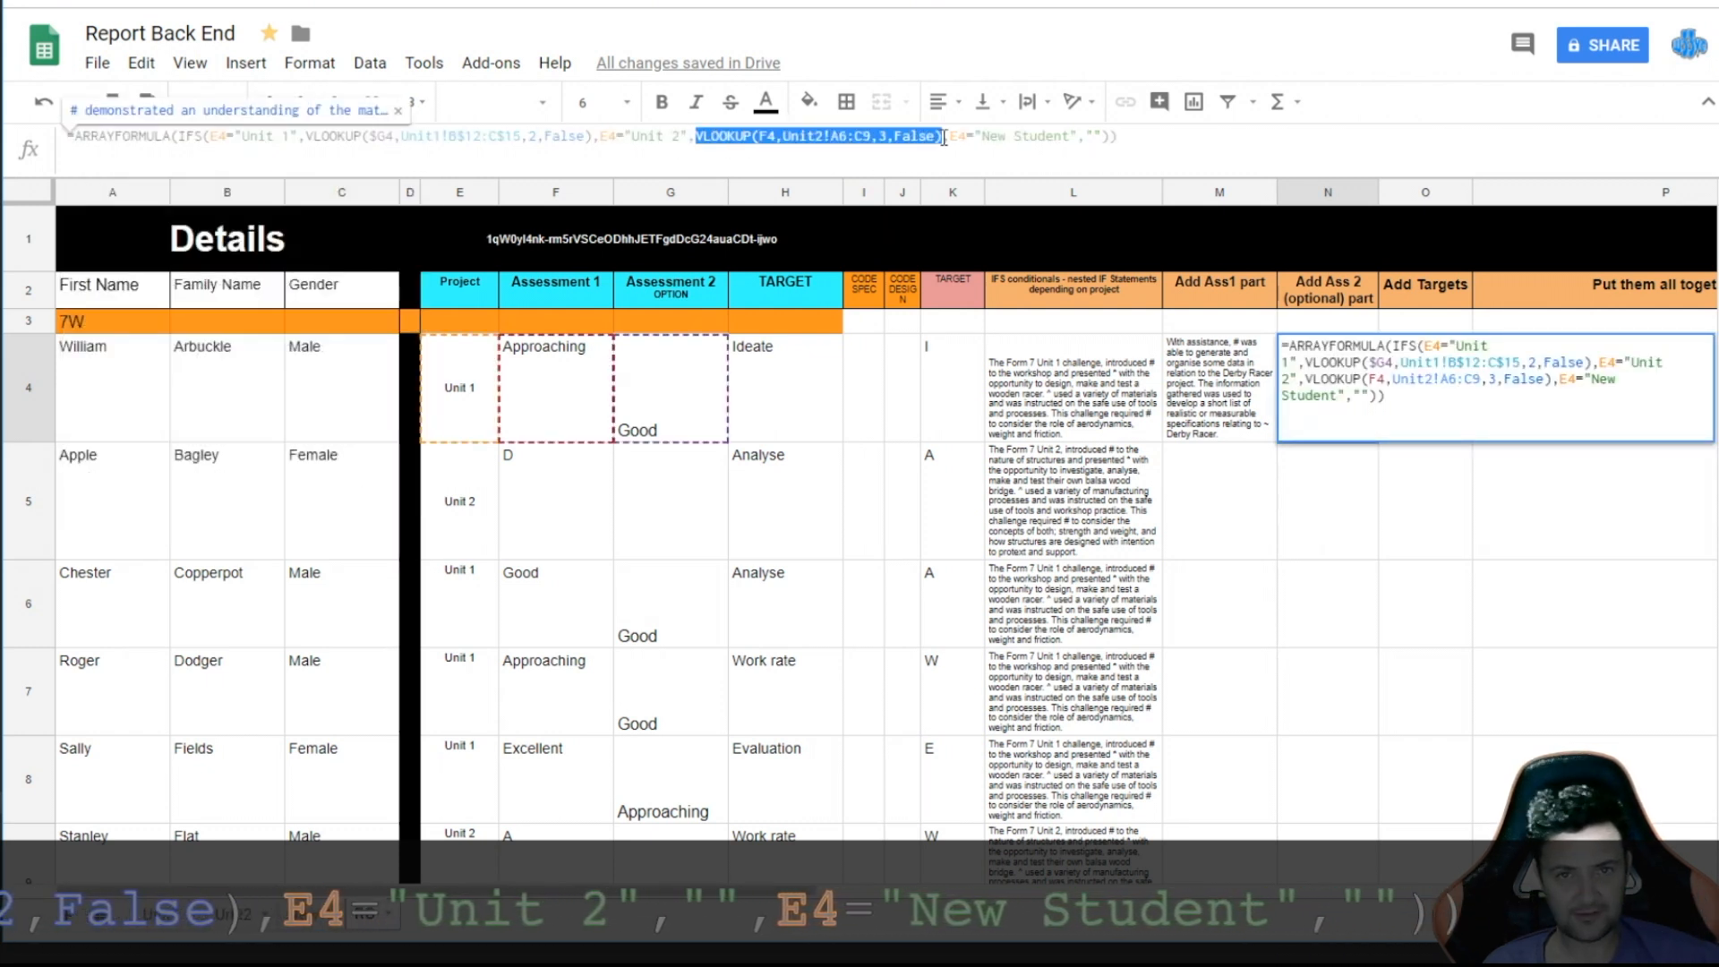
{"action": "type", "text": "\"\""}
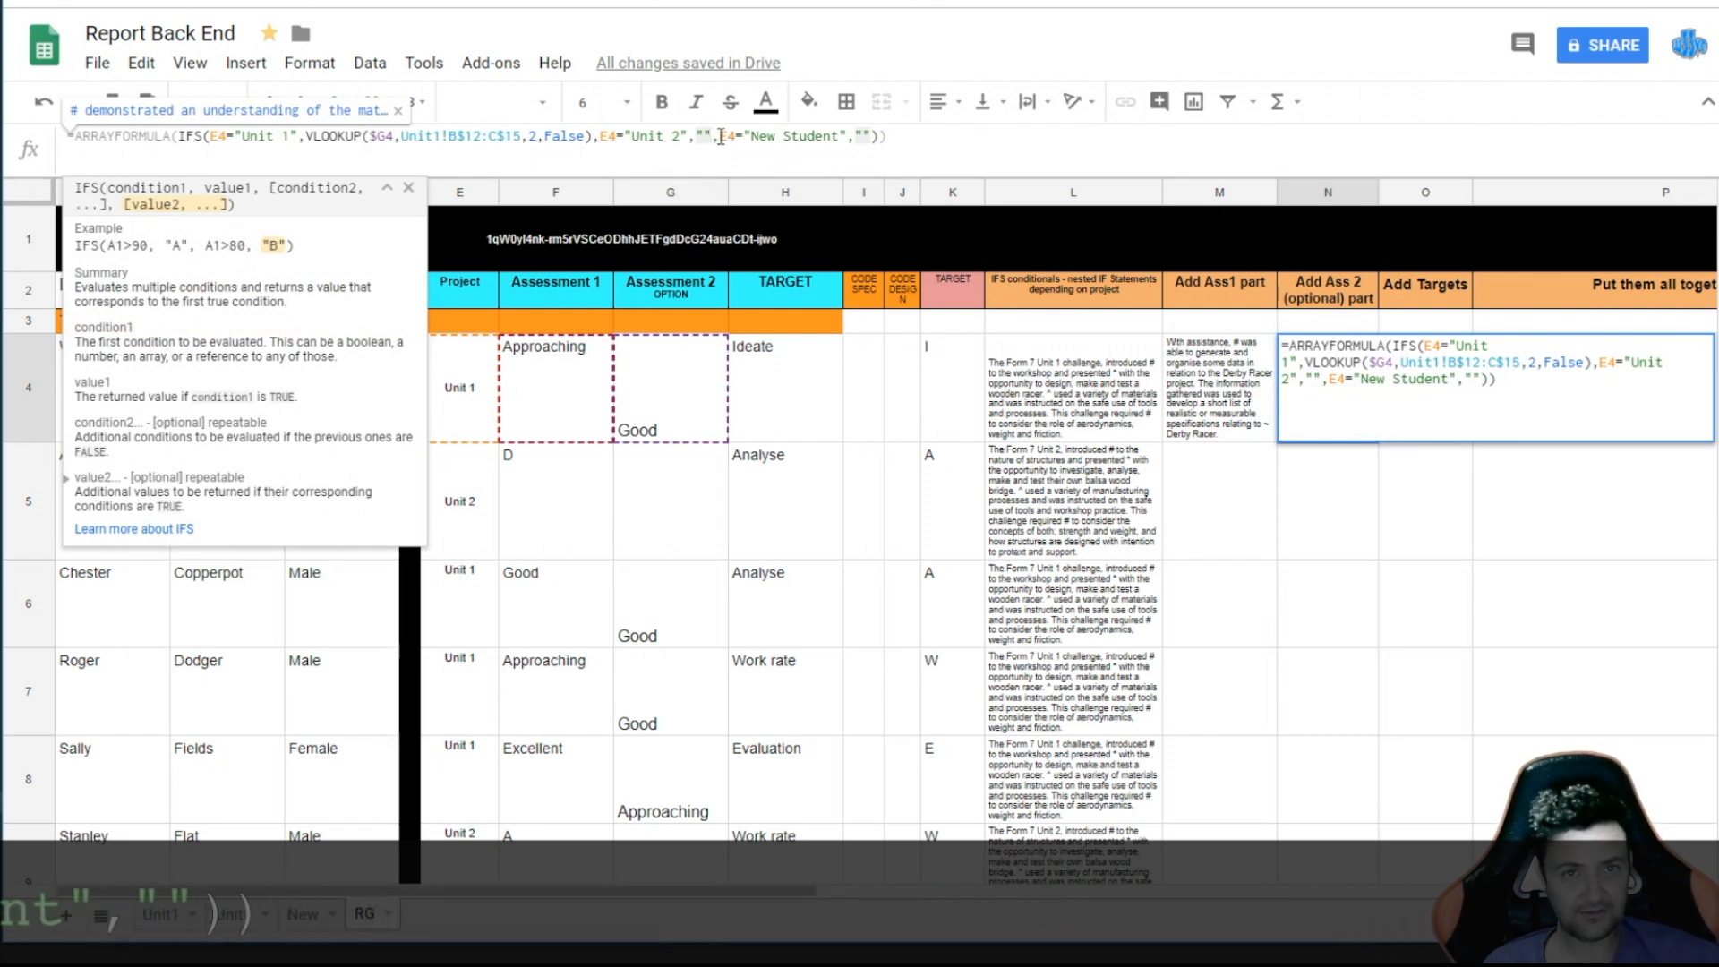
{"action": "left_click", "coordinate": [906, 136]}
{"action": "key", "text": "Return"}
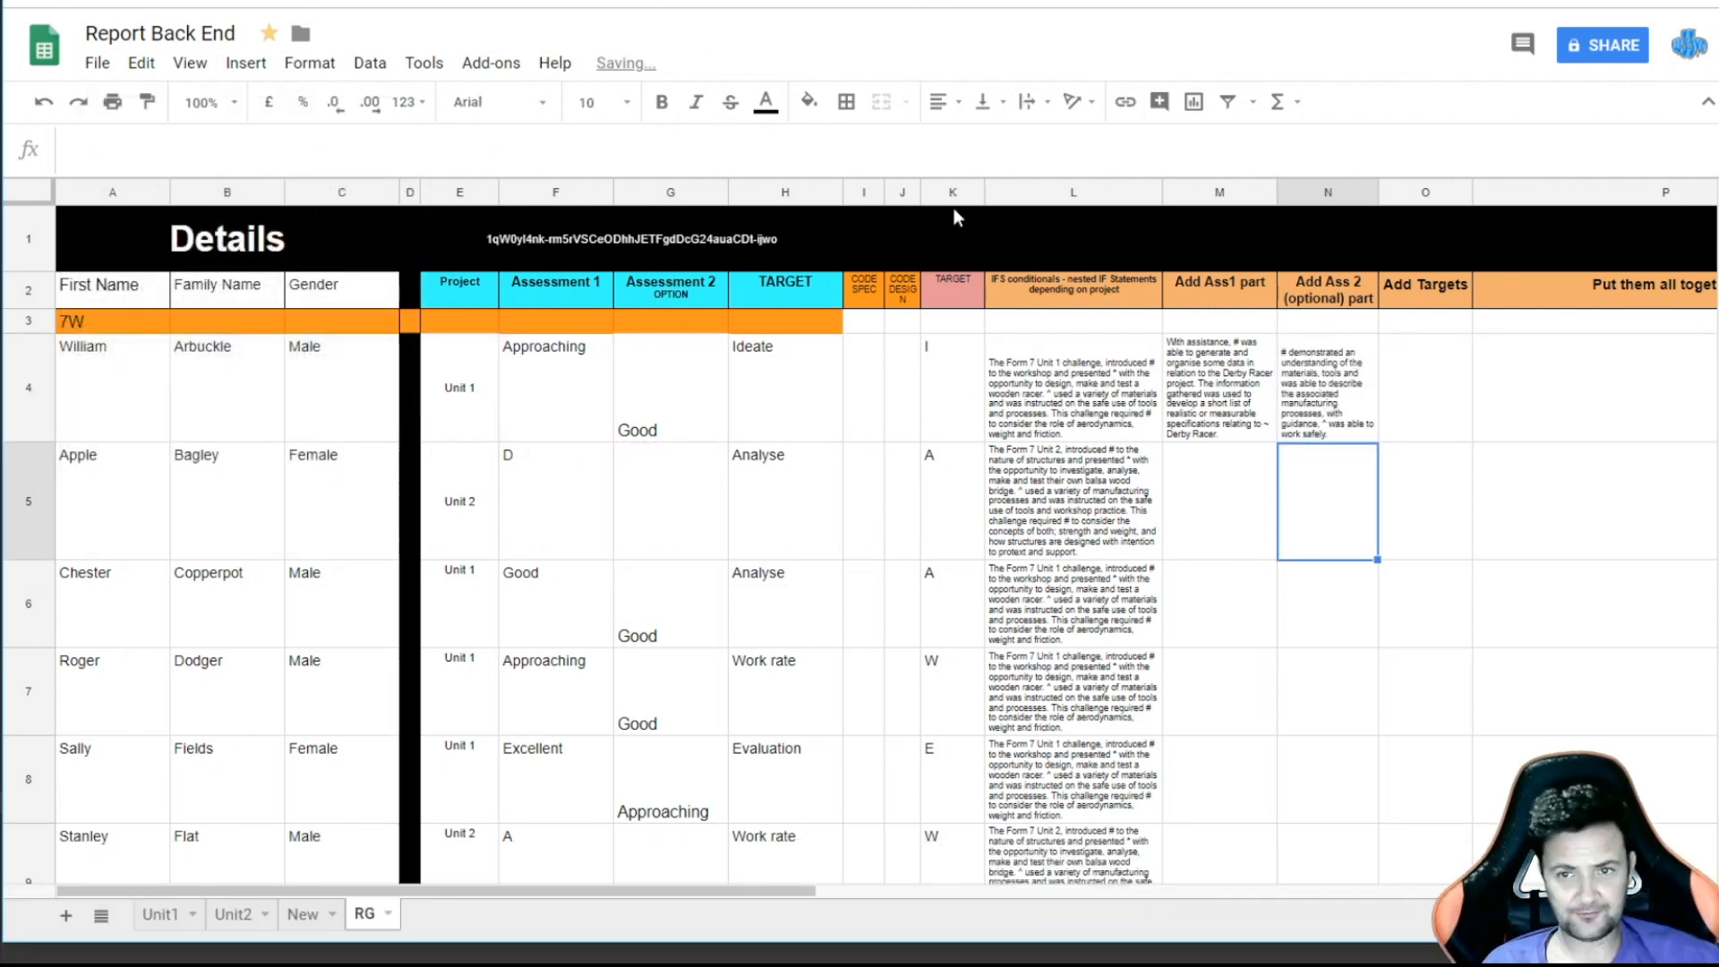
- Copy N4's formula into N5 so its references shift to row 5
{"action": "left_click", "coordinate": [1337, 403]}
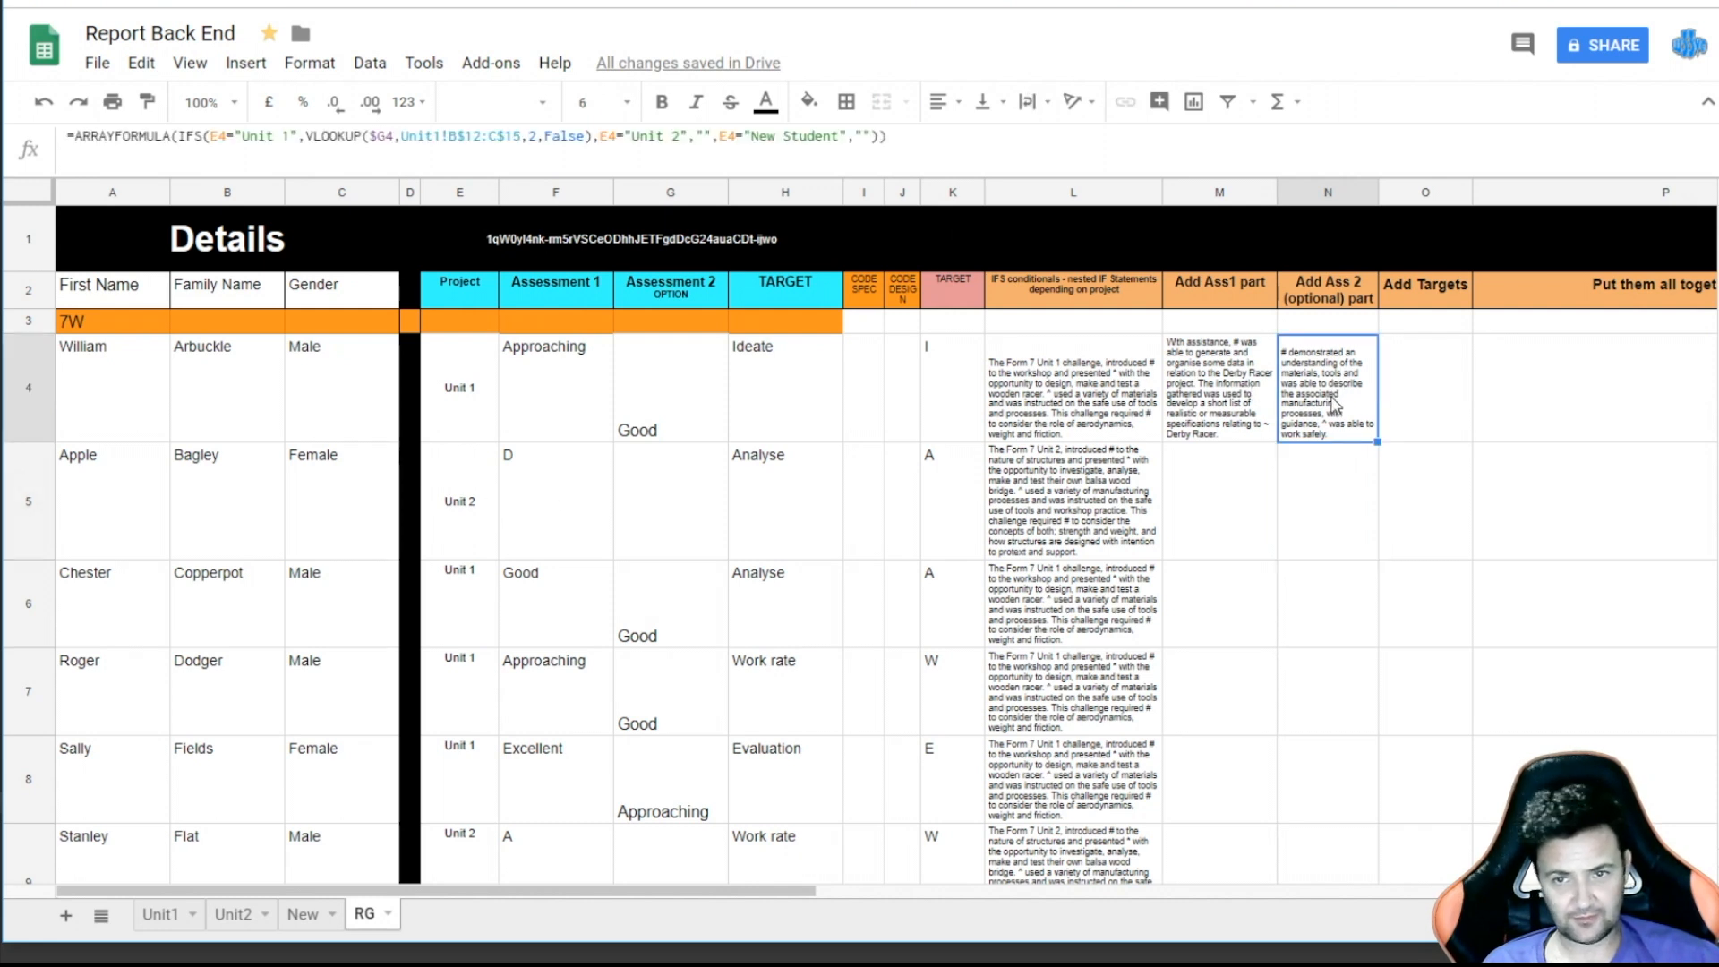
{"action": "left_click", "coordinate": [1312, 495]}
{"action": "type", "text": "=ARRAYFORMULA(IFS(E5=\"Unit 1\",VLOOKUP($G5,Unit1!B$12:C$15,2,False),E5=\"Unit 2\",\"\",E5=\"New Student\",\"\"))"}
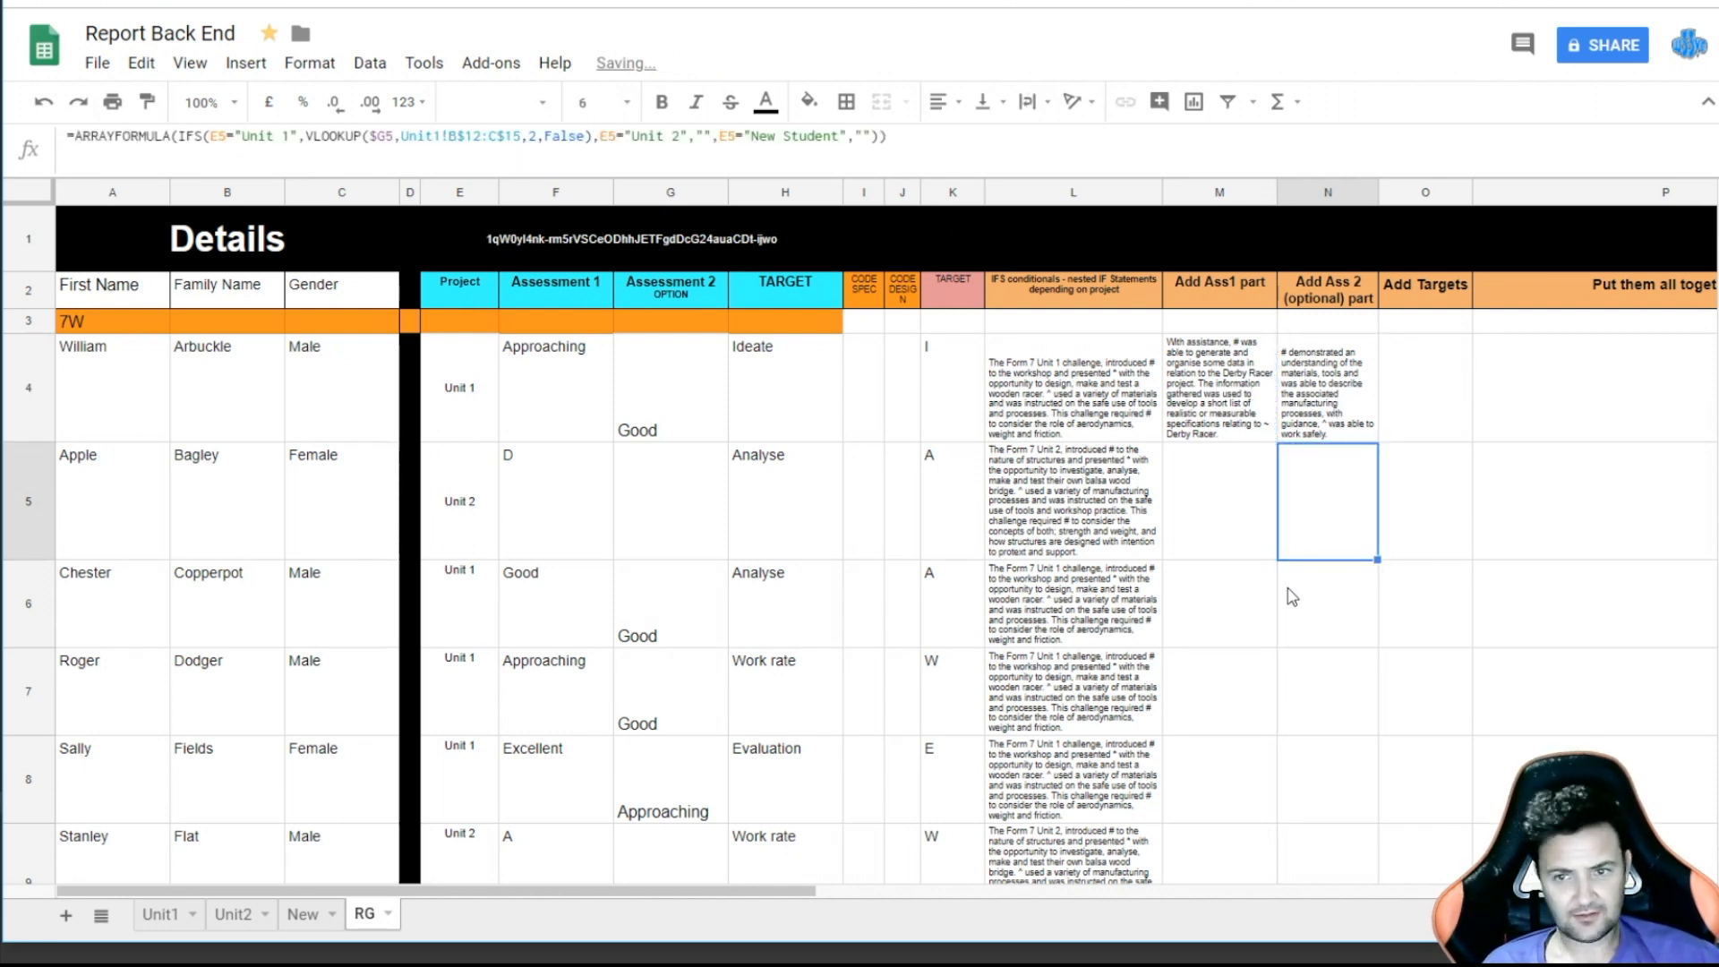
- Copy M4's Add Ass1 formula into M5 and compare it with the Add Ass 2 formulas in N5 and N4
{"action": "left_click", "coordinate": [1256, 503]}
{"action": "left_click", "coordinate": [1224, 391]}
{"action": "key", "text": "ctrl+c"}
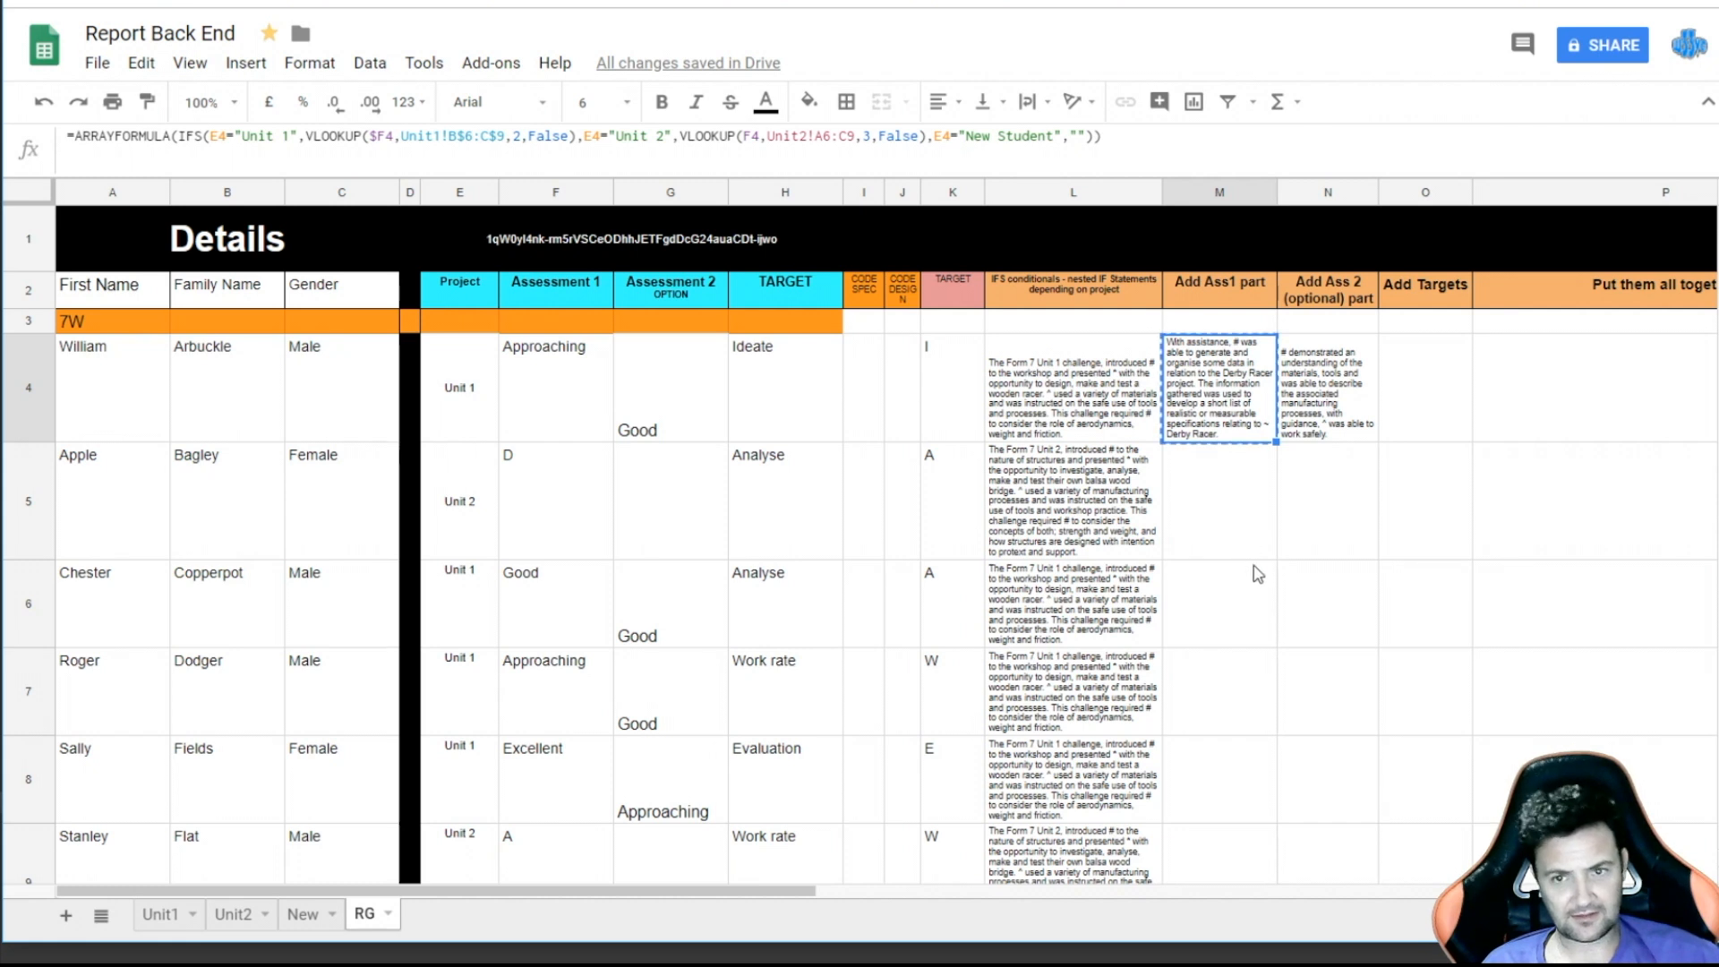
{"action": "left_click", "coordinate": [1257, 575]}
{"action": "left_click", "coordinate": [1266, 509]}
{"action": "key", "text": "ctrl+v"}
{"action": "left_click", "coordinate": [1313, 509]}
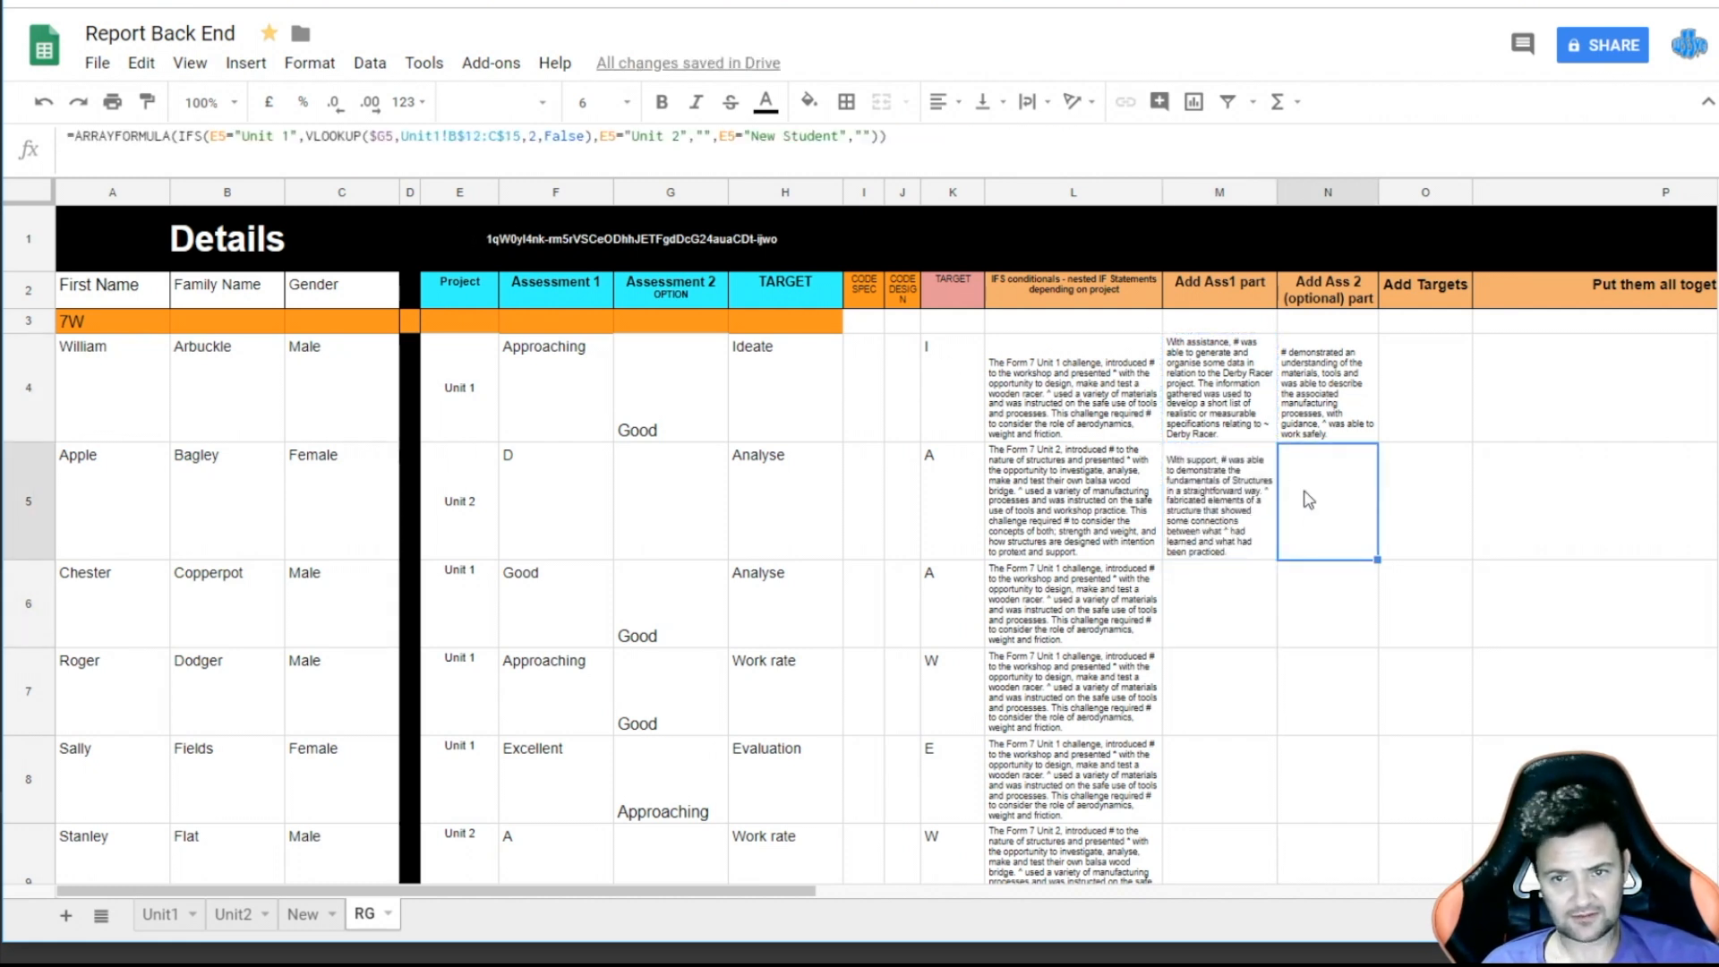
{"action": "left_click", "coordinate": [1322, 436]}
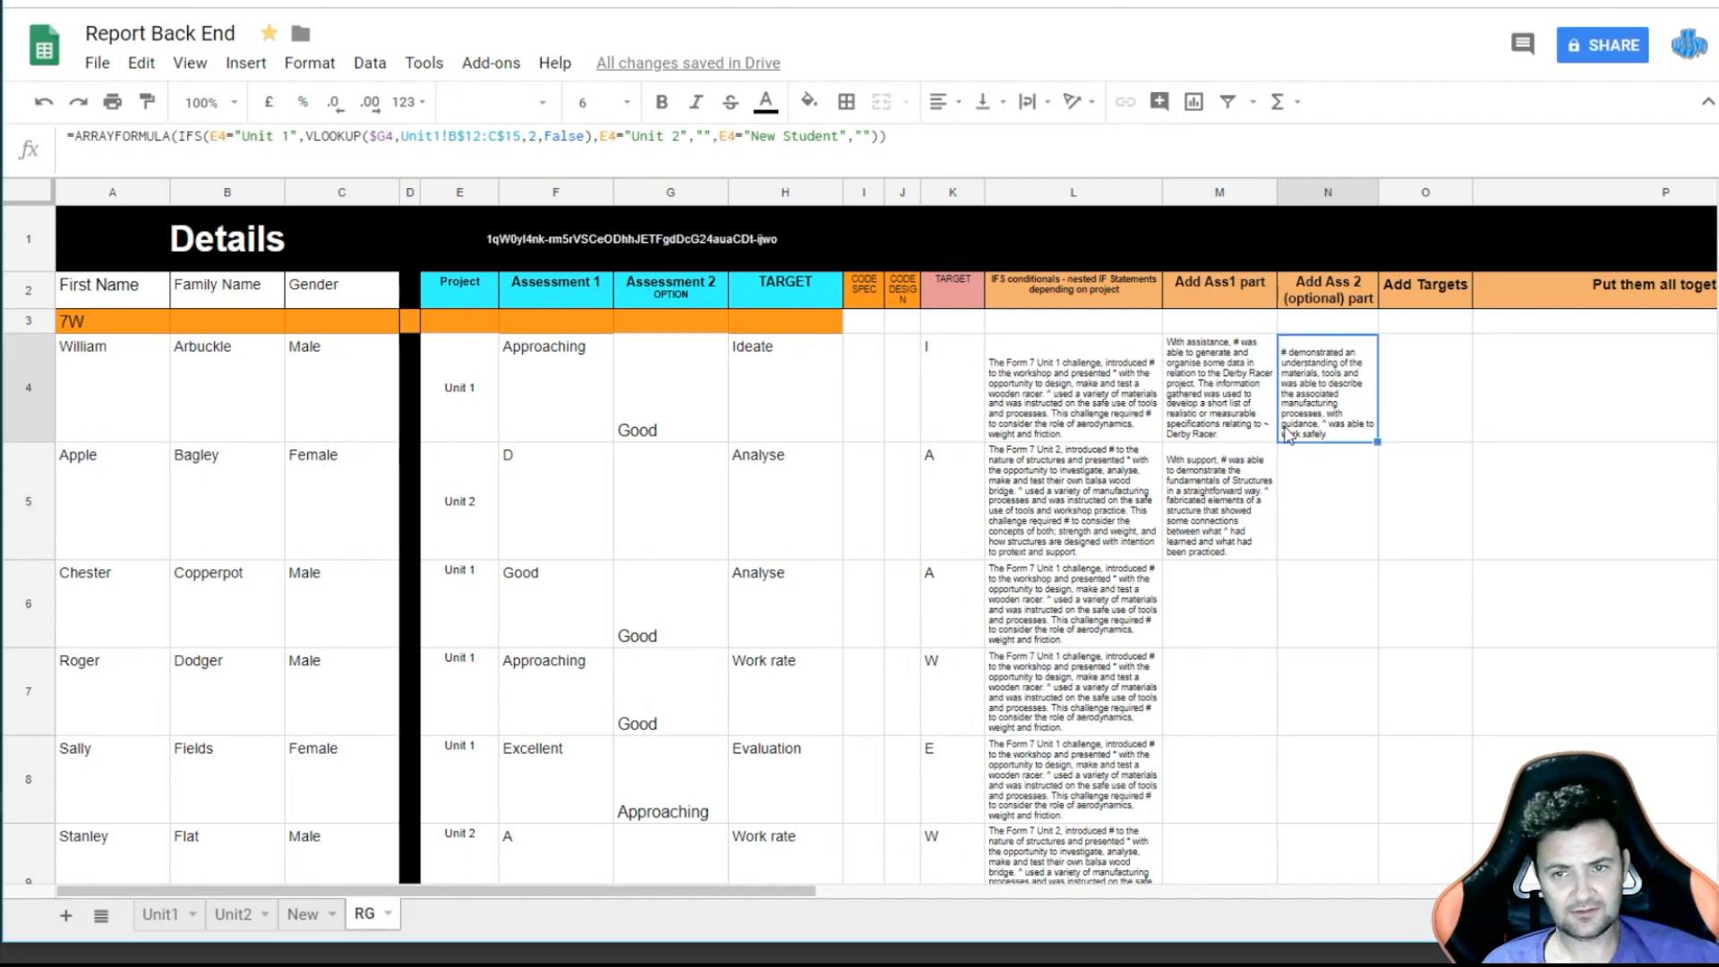
- Clear the trial formula from M5
{"action": "left_click", "coordinate": [1231, 526]}
{"action": "key", "text": "Delete"}
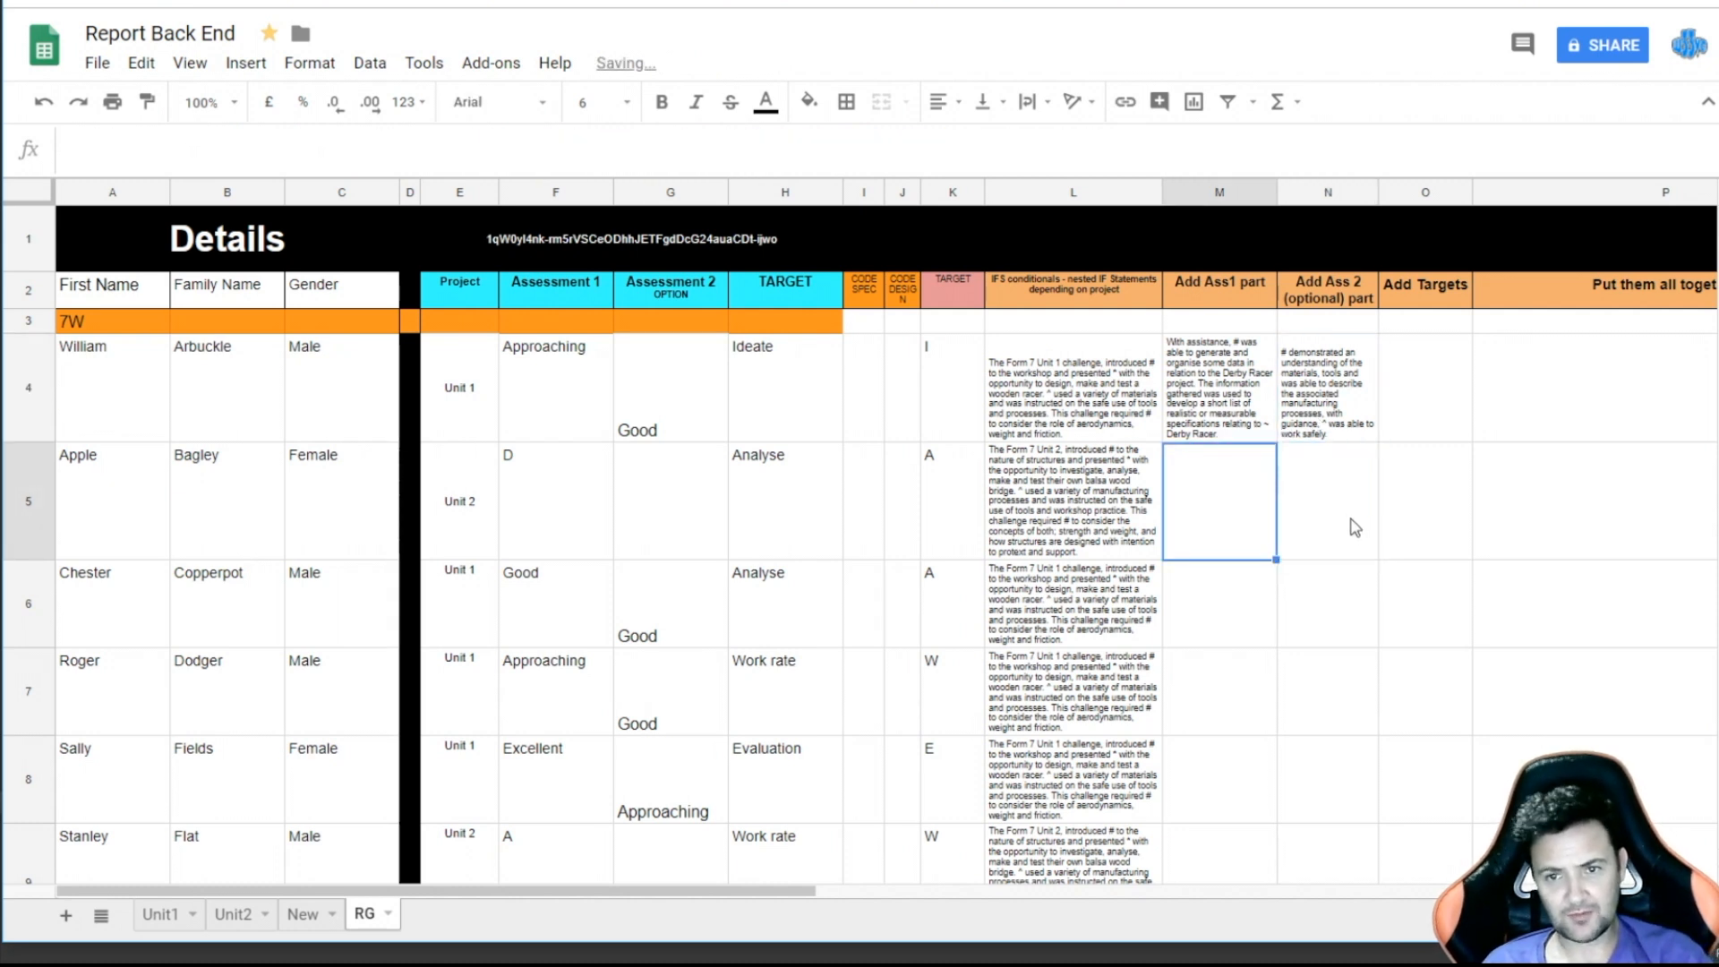
{"action": "left_click", "coordinate": [1354, 526]}
{"action": "left_click", "coordinate": [1449, 392]}
{"action": "left_click", "coordinate": [1225, 394]}
{"action": "left_click", "coordinate": [1326, 390]}
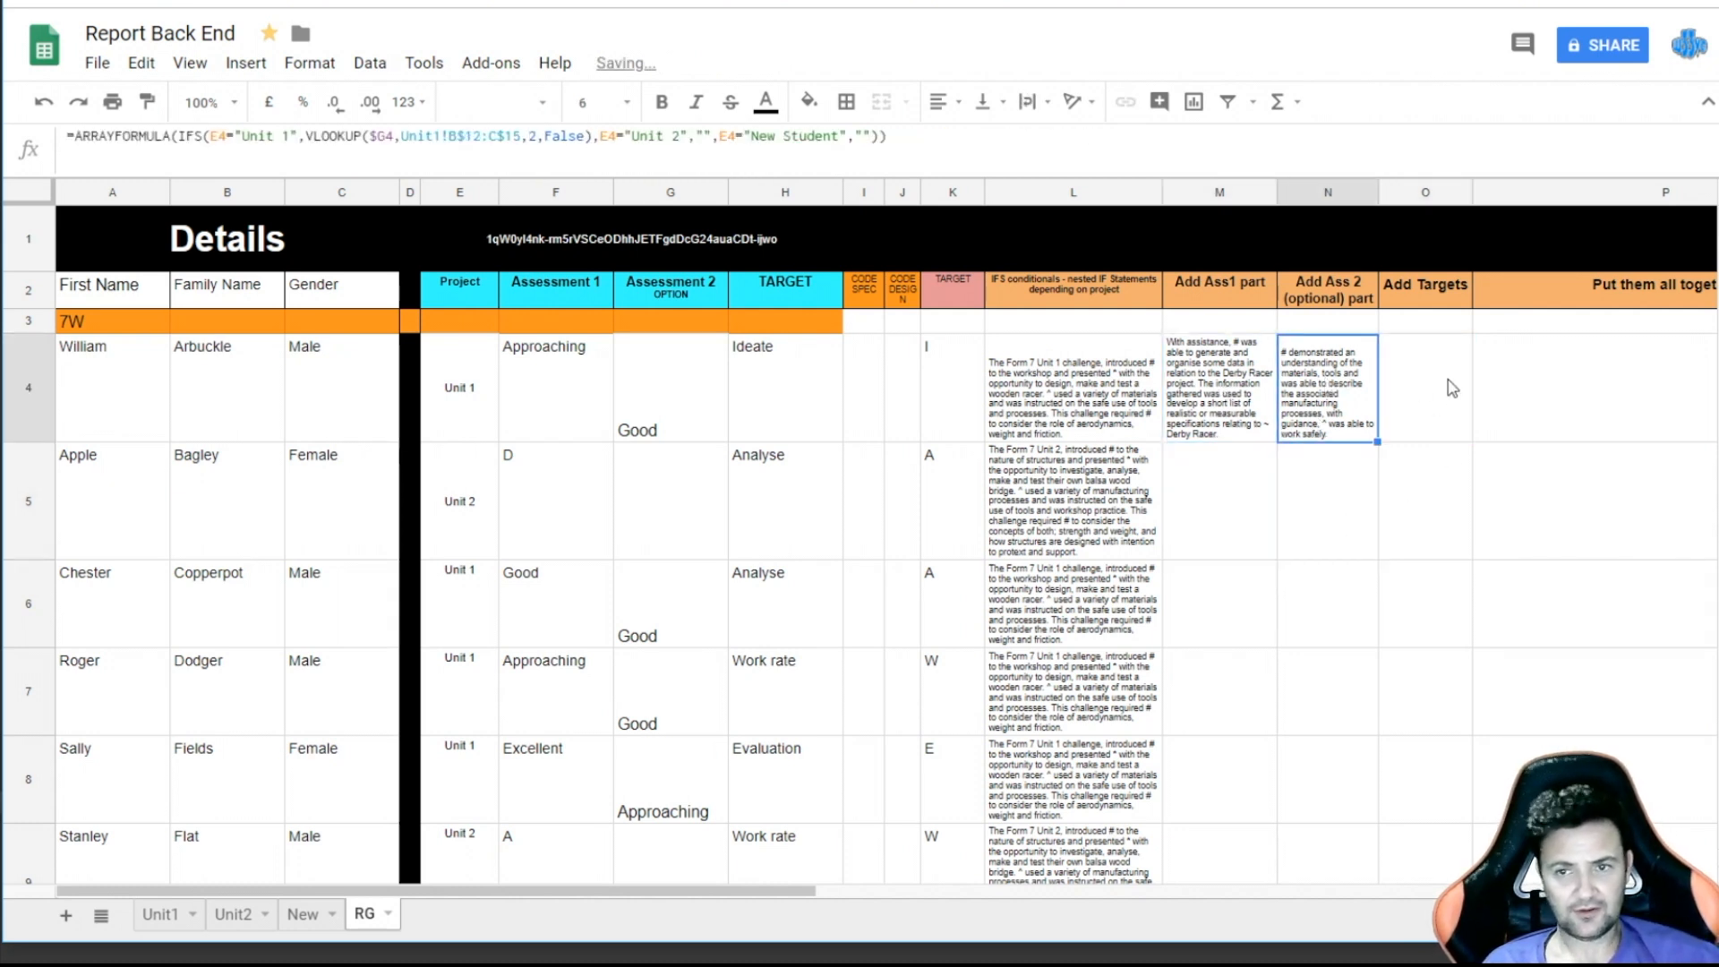
- Copy N4's formula into O4 under the Add Targets column
{"action": "left_click", "coordinate": [1445, 385]}
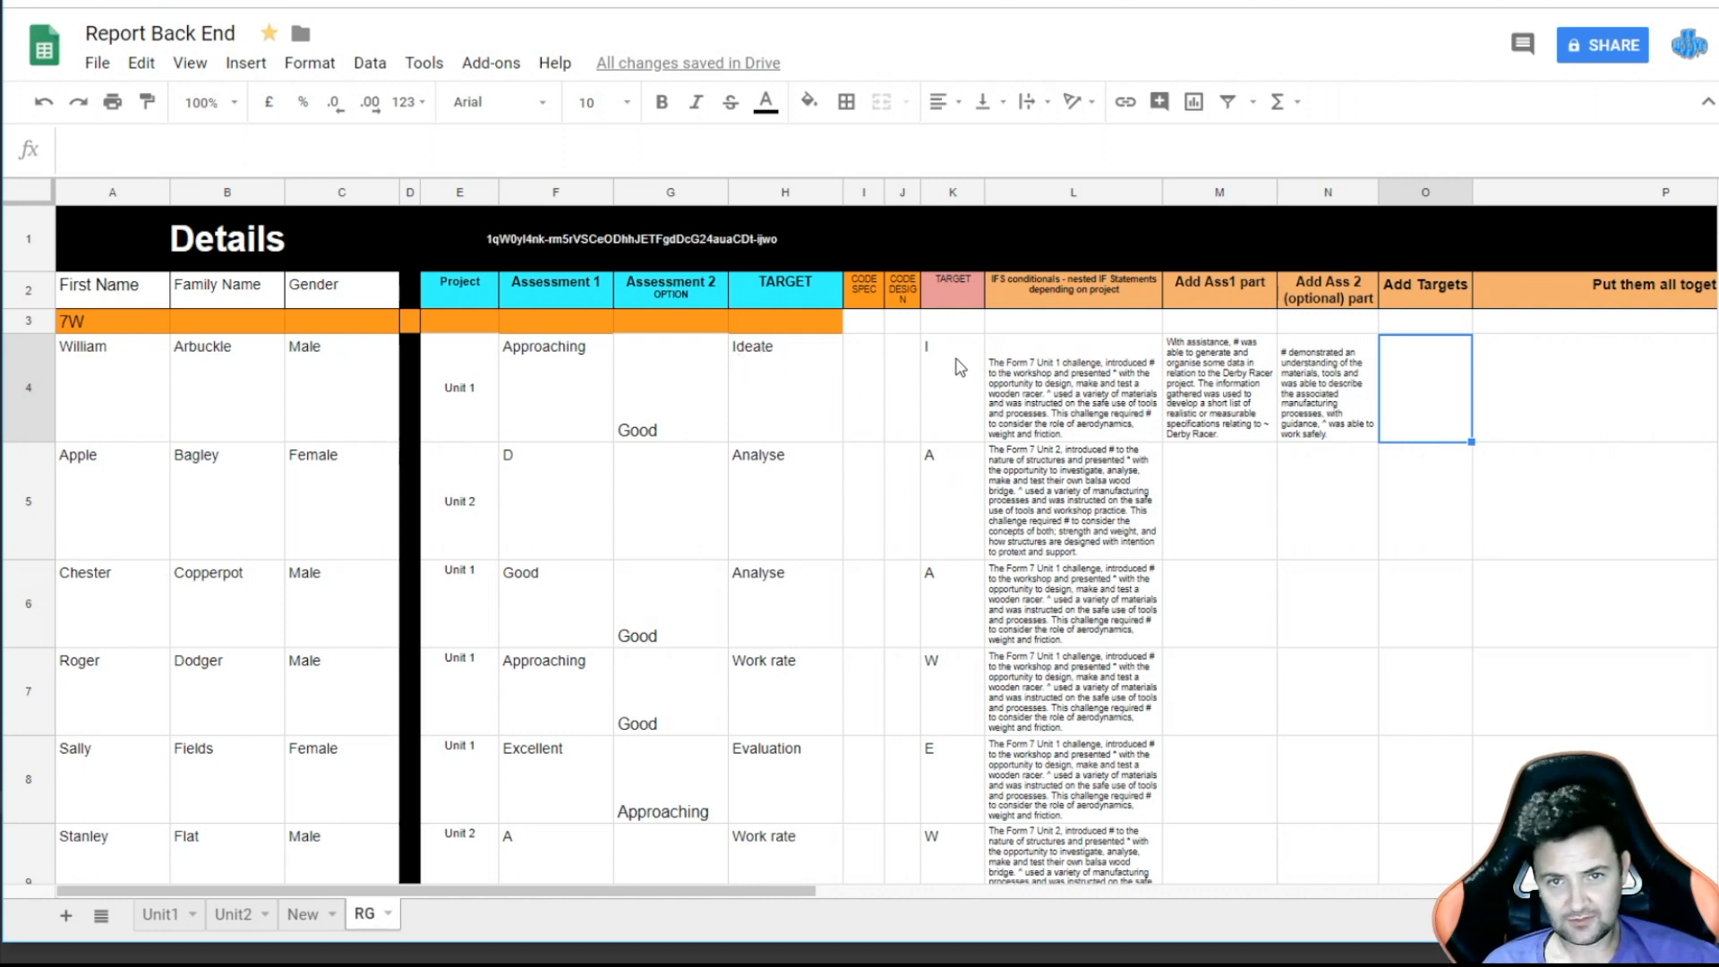
{"action": "left_click", "coordinate": [1340, 407]}
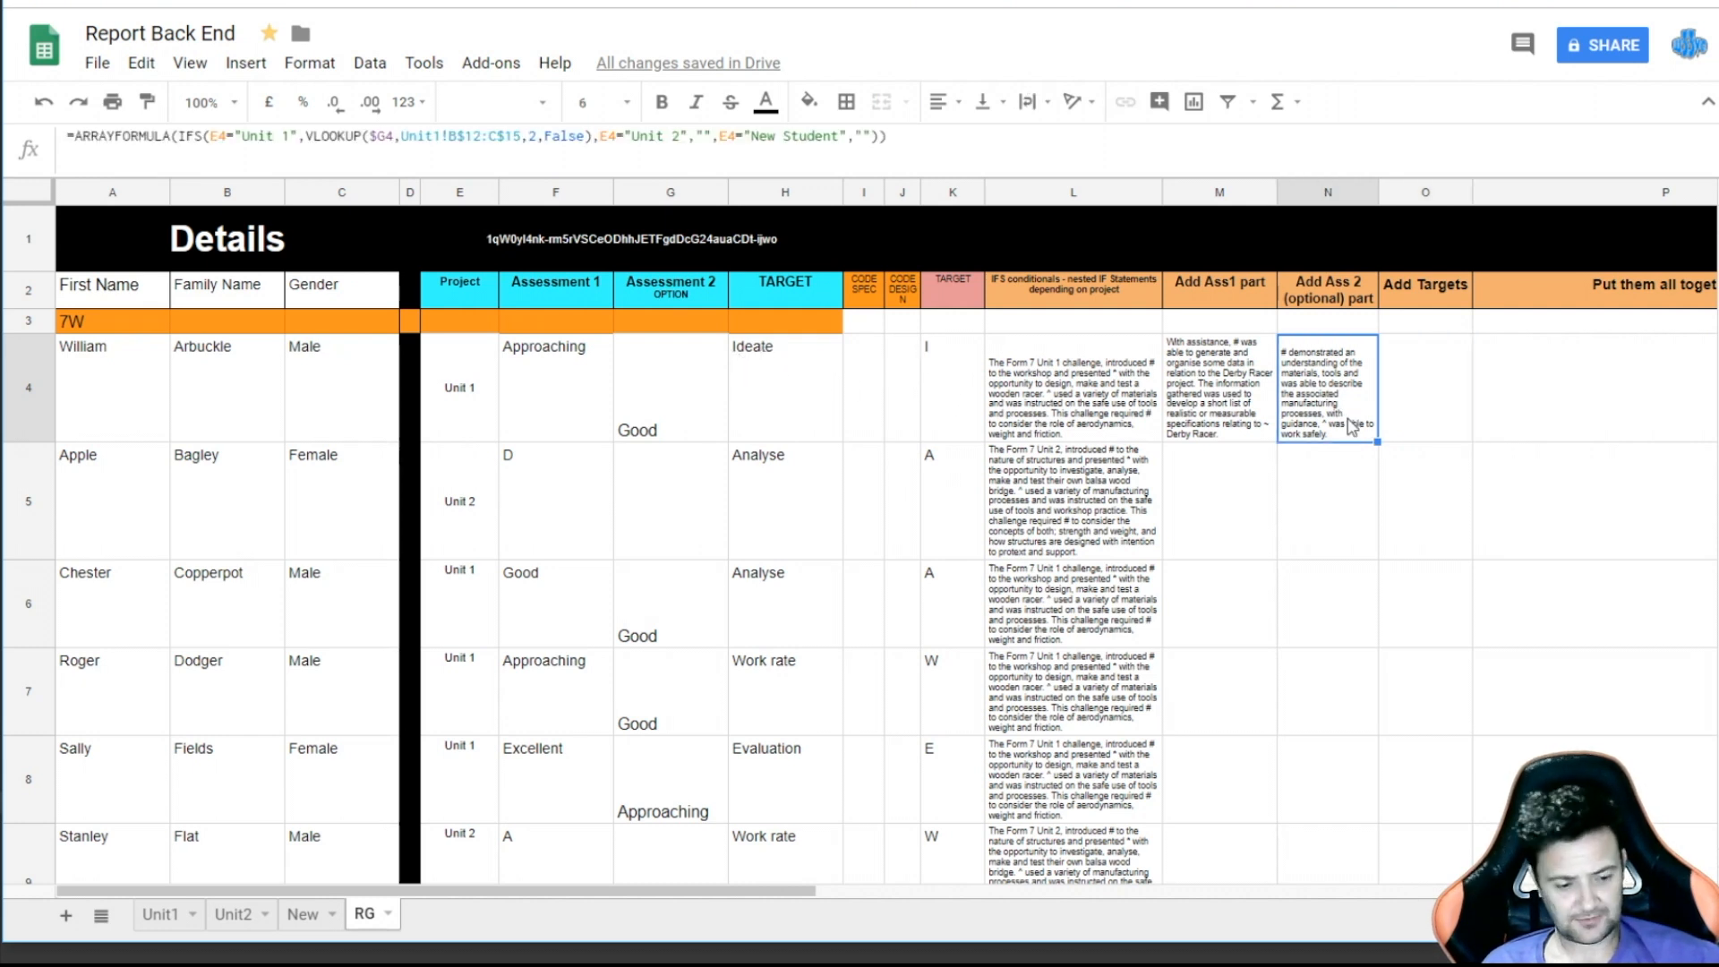
{"action": "key", "text": "ctrl+c"}
{"action": "left_click", "coordinate": [1436, 411]}
{"action": "key", "text": "ctrl+v"}
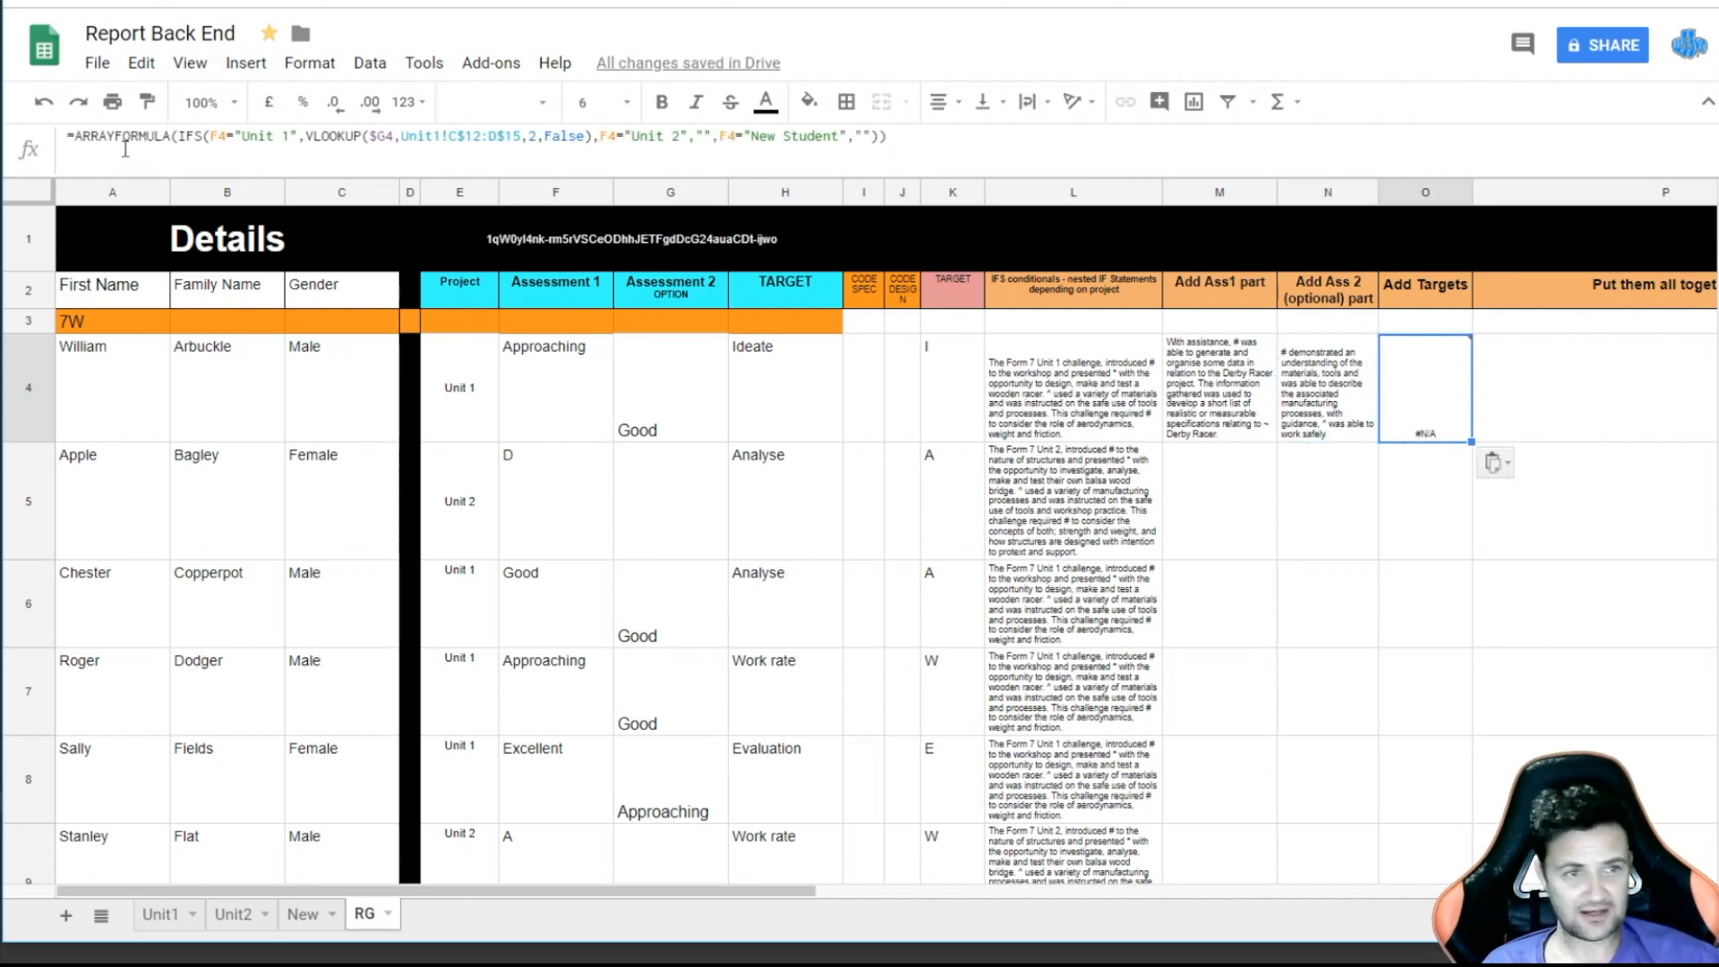
- In O4's formula, change the Unit 1 condition's reference to E4 and the VLOOKUP search key to $K4
{"action": "left_click", "coordinate": [212, 136]}
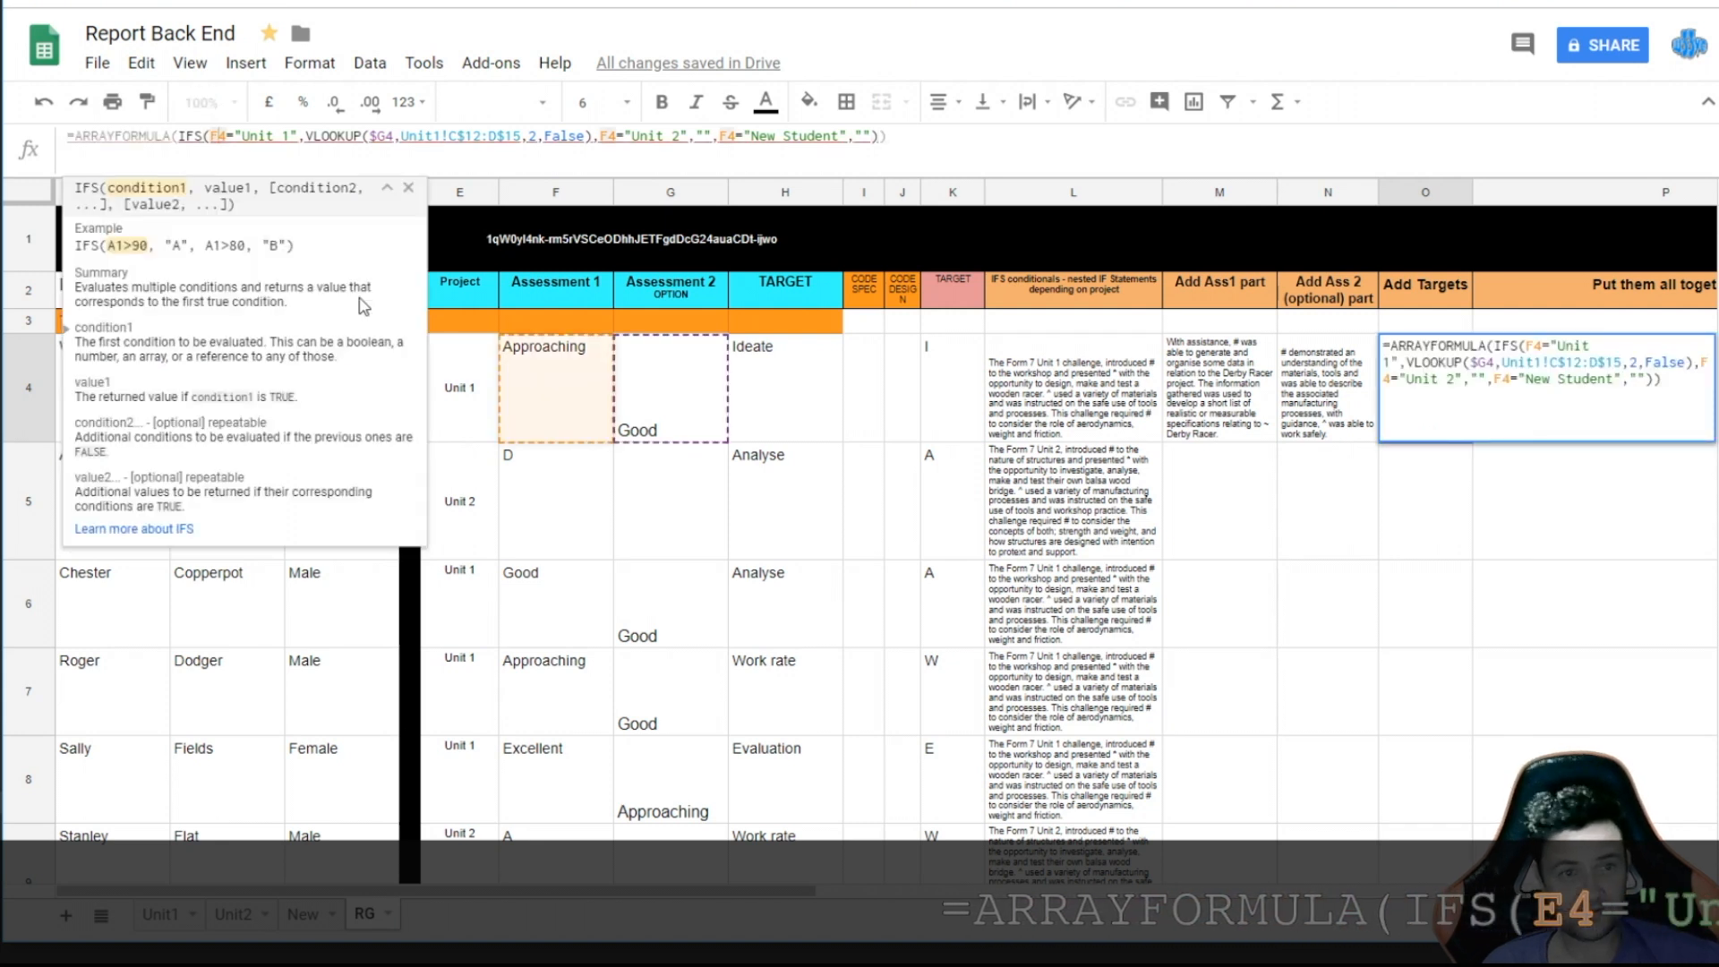
{"action": "key", "text": "Delete"}
{"action": "type", "text": "E"}
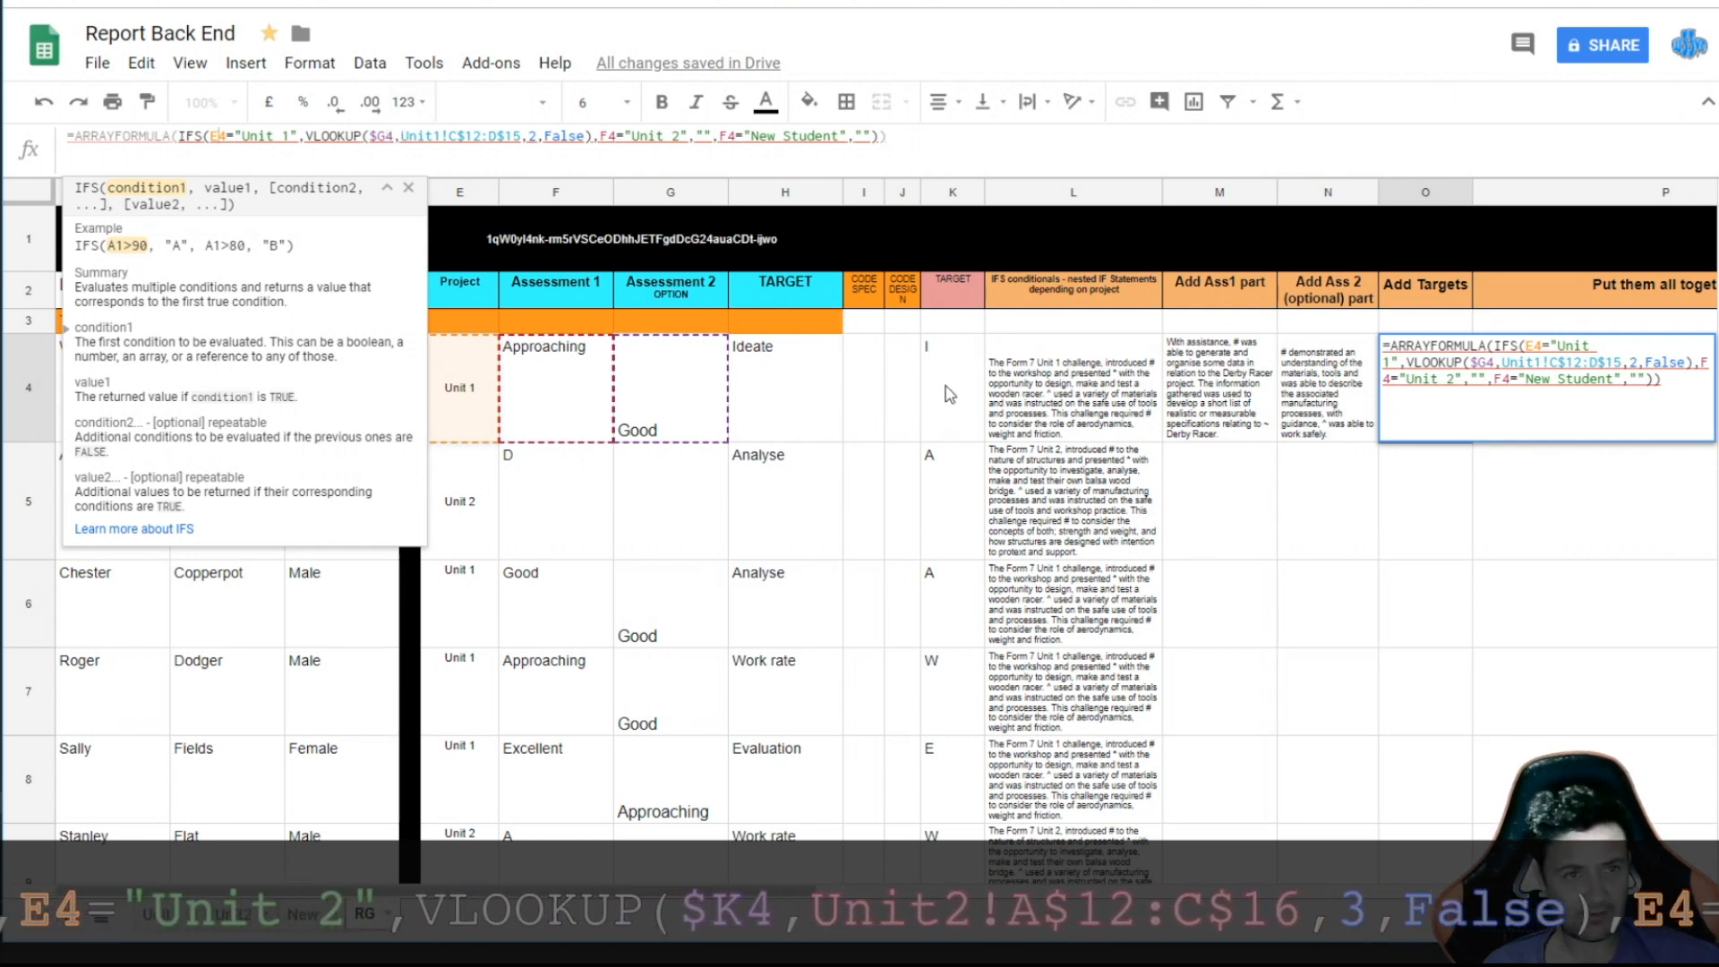
{"action": "left_click", "coordinate": [376, 136]}
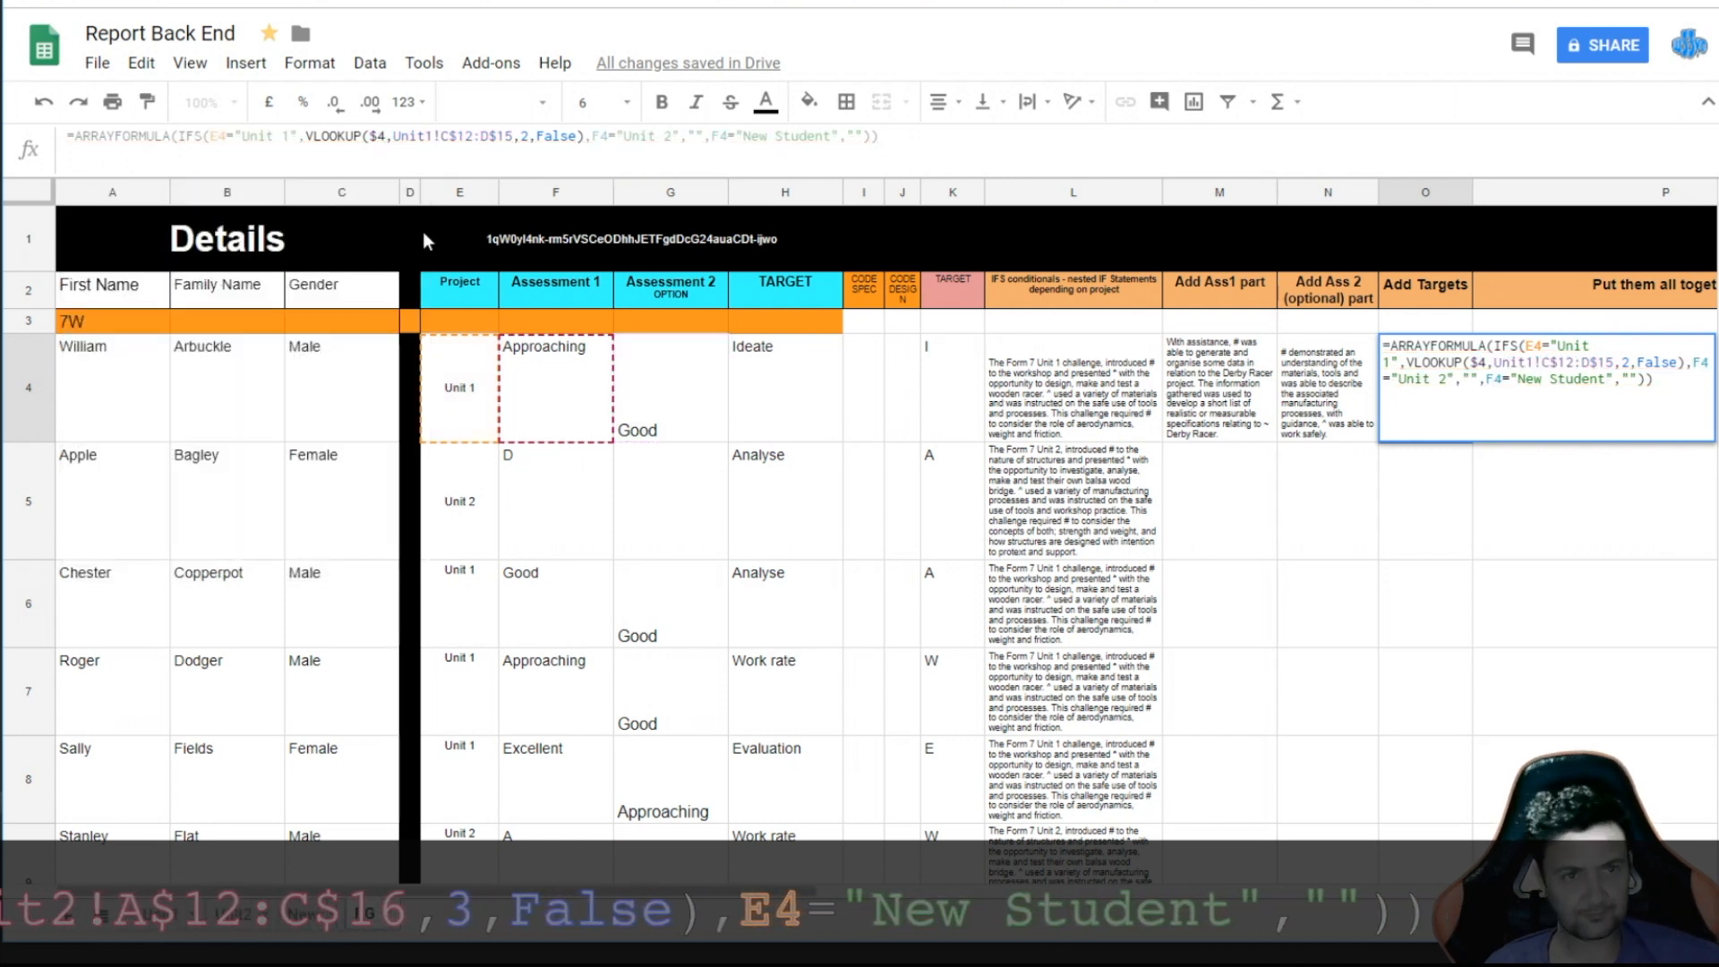
{"action": "left_click", "coordinate": [971, 369]}
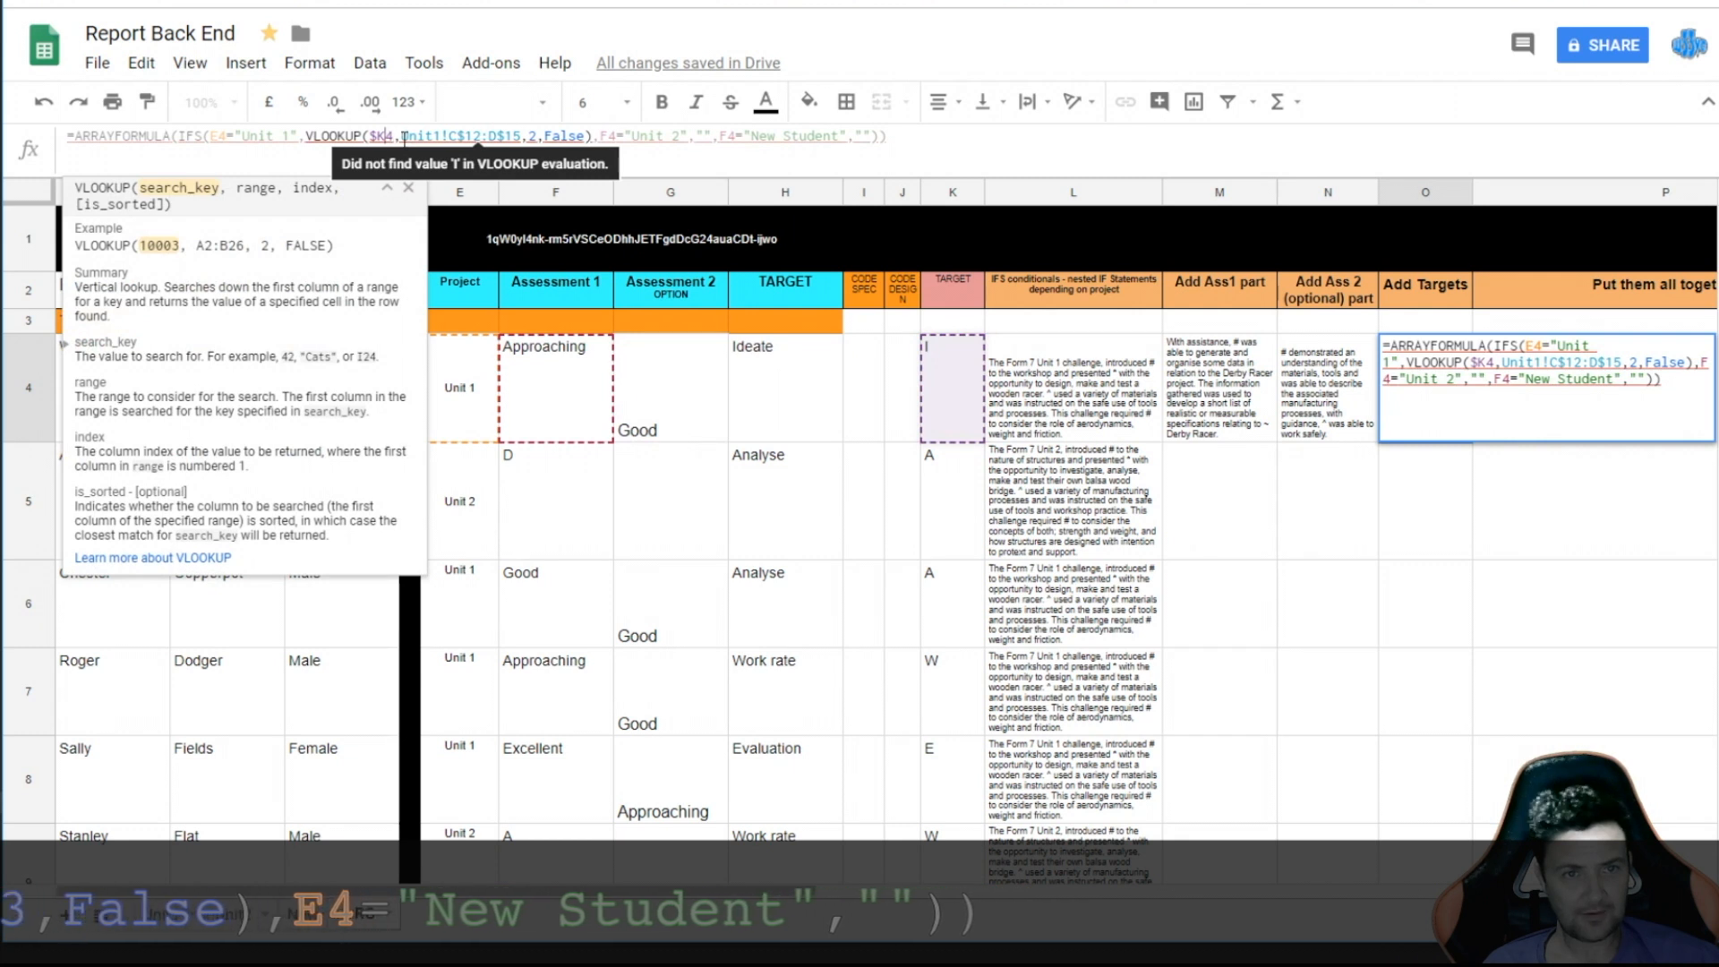
- Check the target rows on the Unit1 sheet, and set the range in O4's Unit 1 VLOOKUP to Unit1!A$18:C$22
{"action": "left_click", "coordinate": [168, 922]}
{"action": "scroll", "coordinate": [307, 752], "scroll_direction": "down", "scroll_amount": 4}
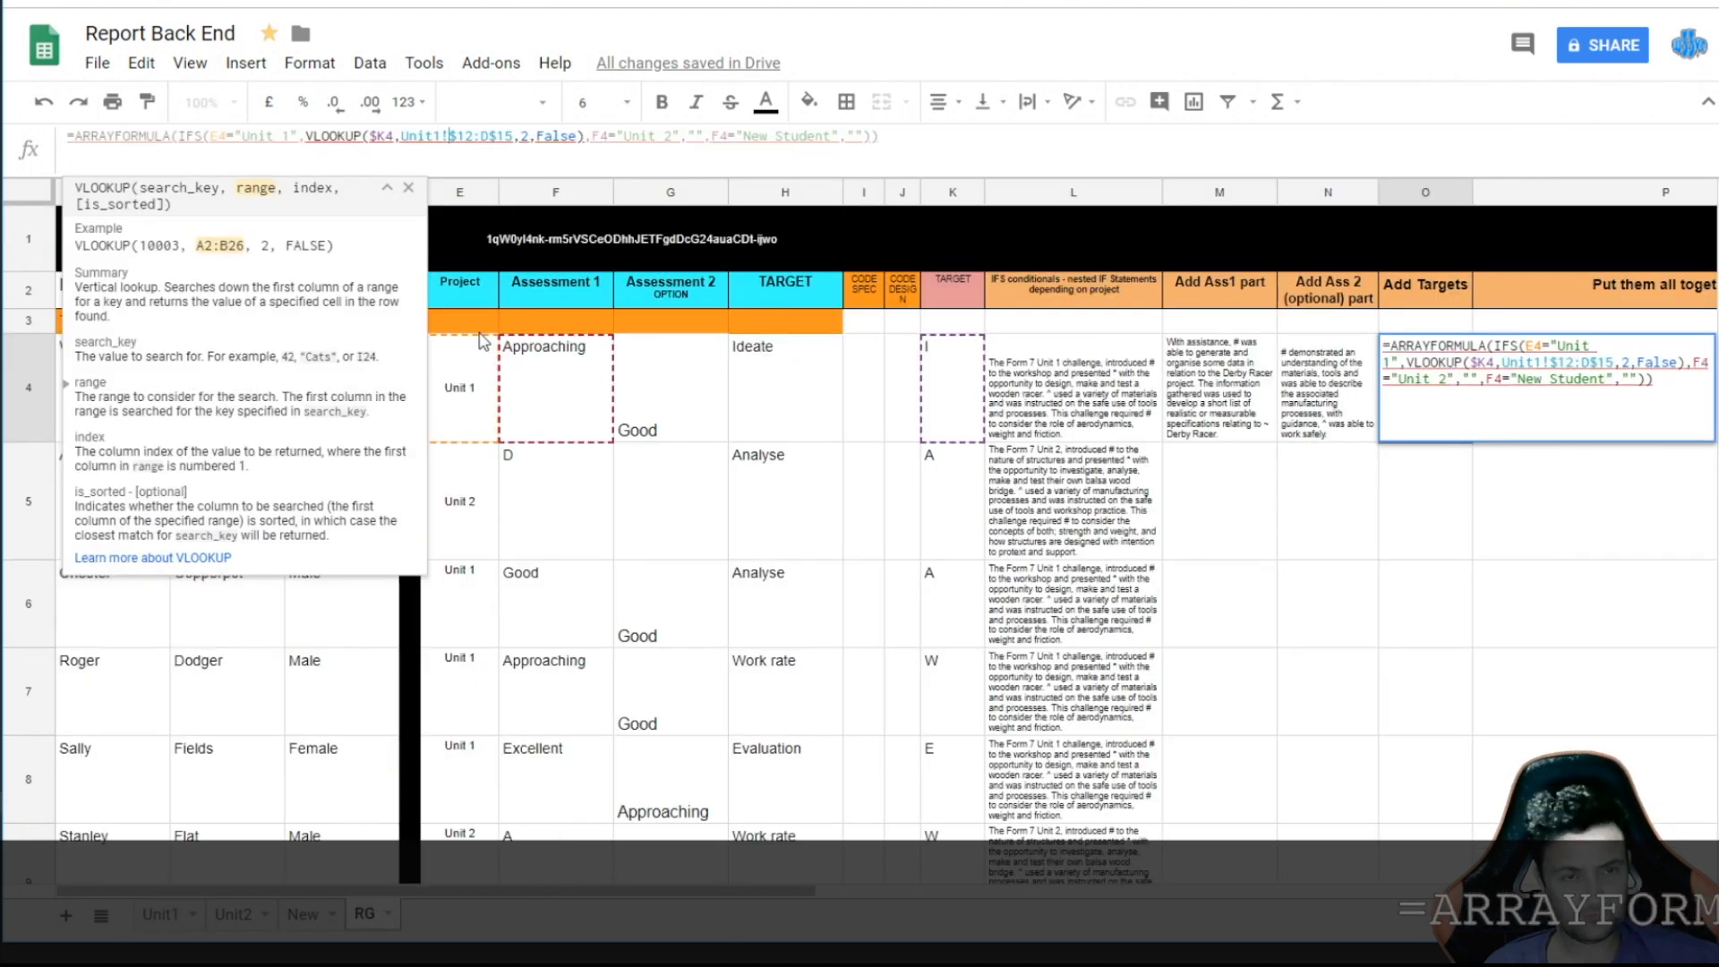
{"action": "type", "text": "A"}
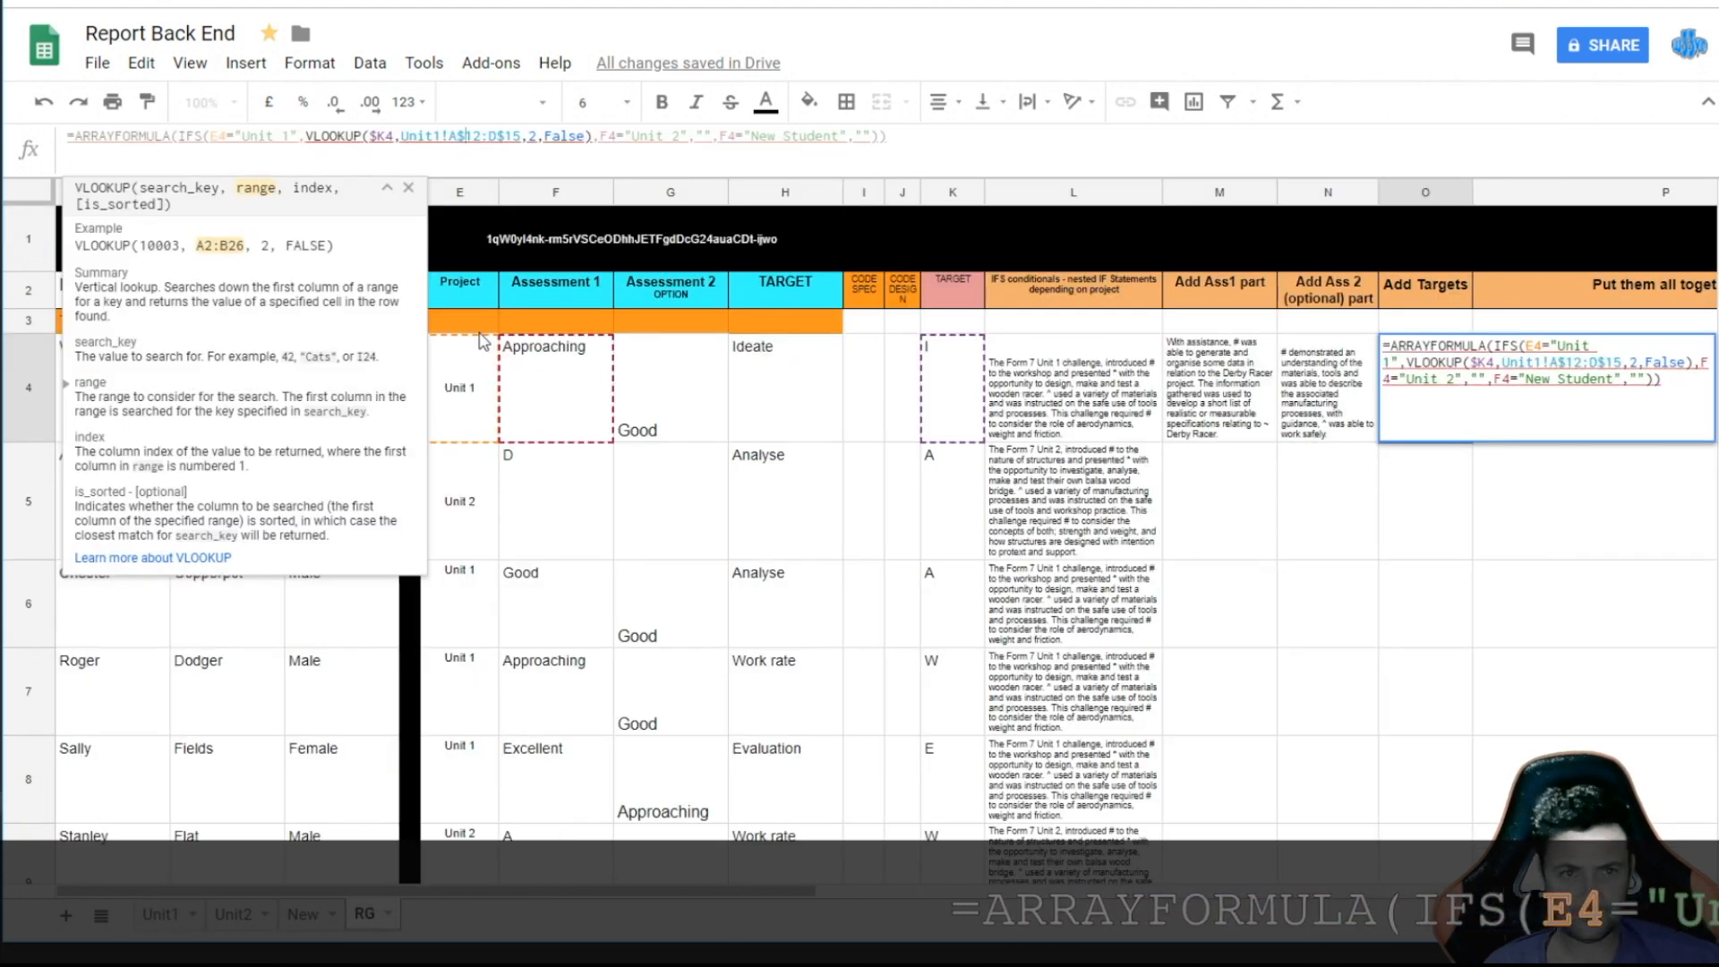
{"action": "key", "text": "BackSpace"}
{"action": "type", "text": "8"}
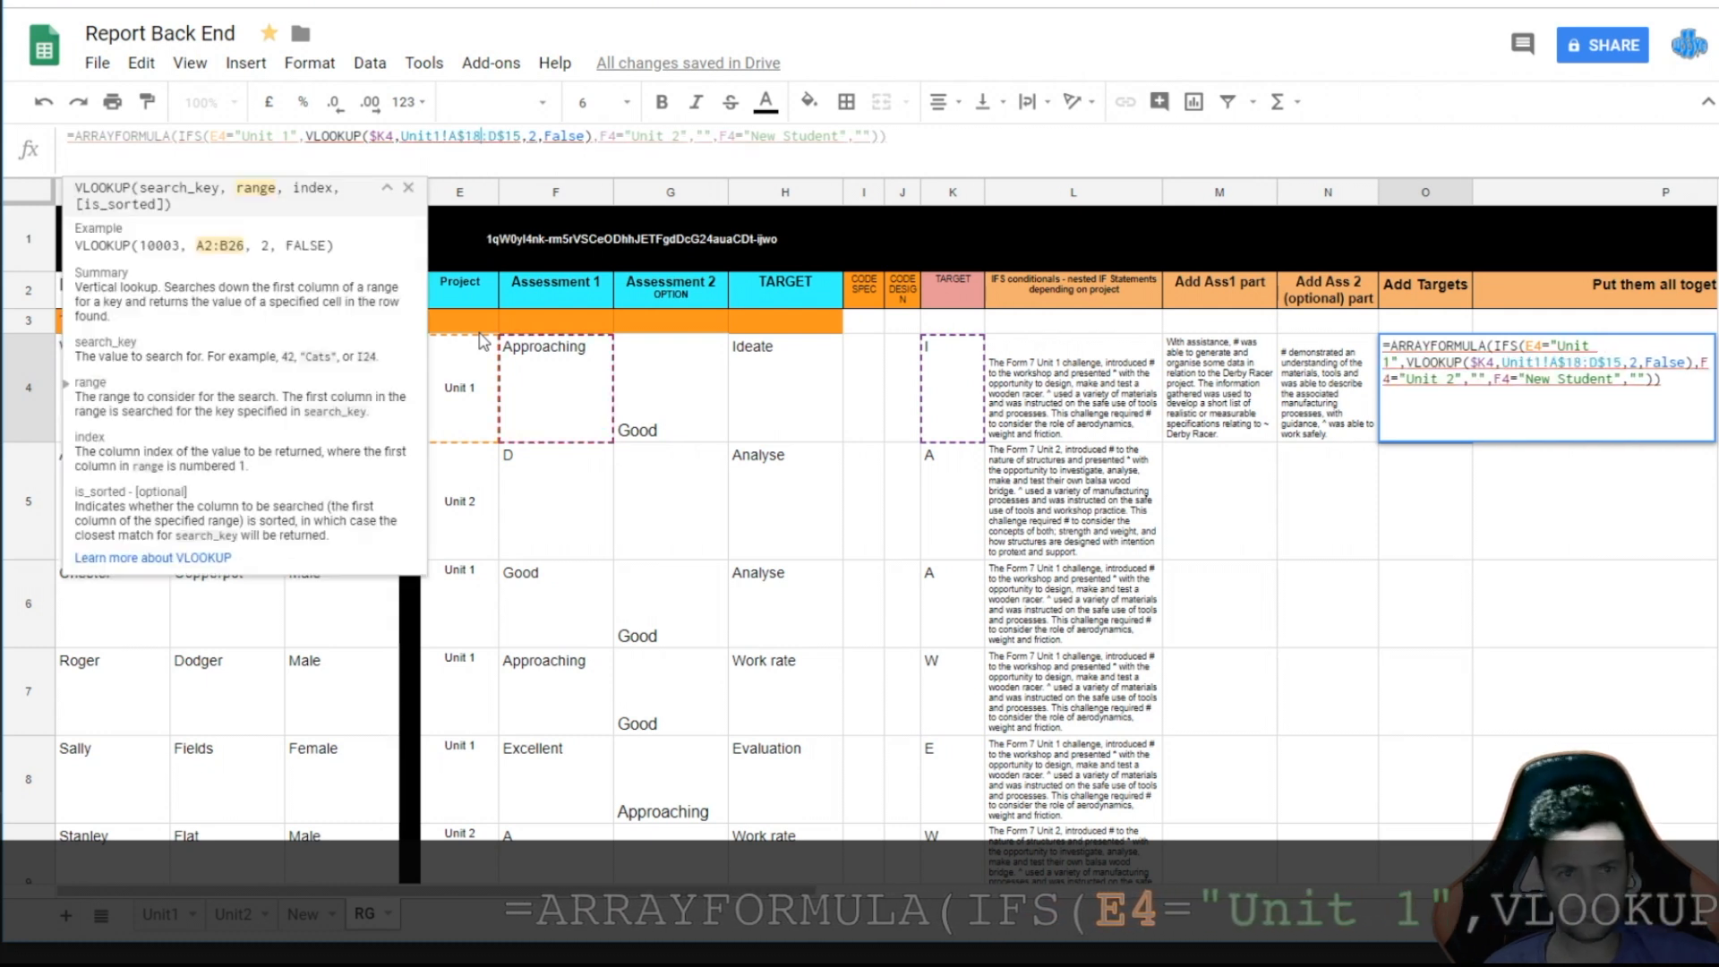
{"action": "key", "text": "BackSpace"}
{"action": "type", "text": "C"}
{"action": "key", "text": "BackSpace"}
{"action": "key", "text": "BackSpace"}
{"action": "type", "text": "22"}
{"action": "key", "text": "Right"}
{"action": "key", "text": "Right"}
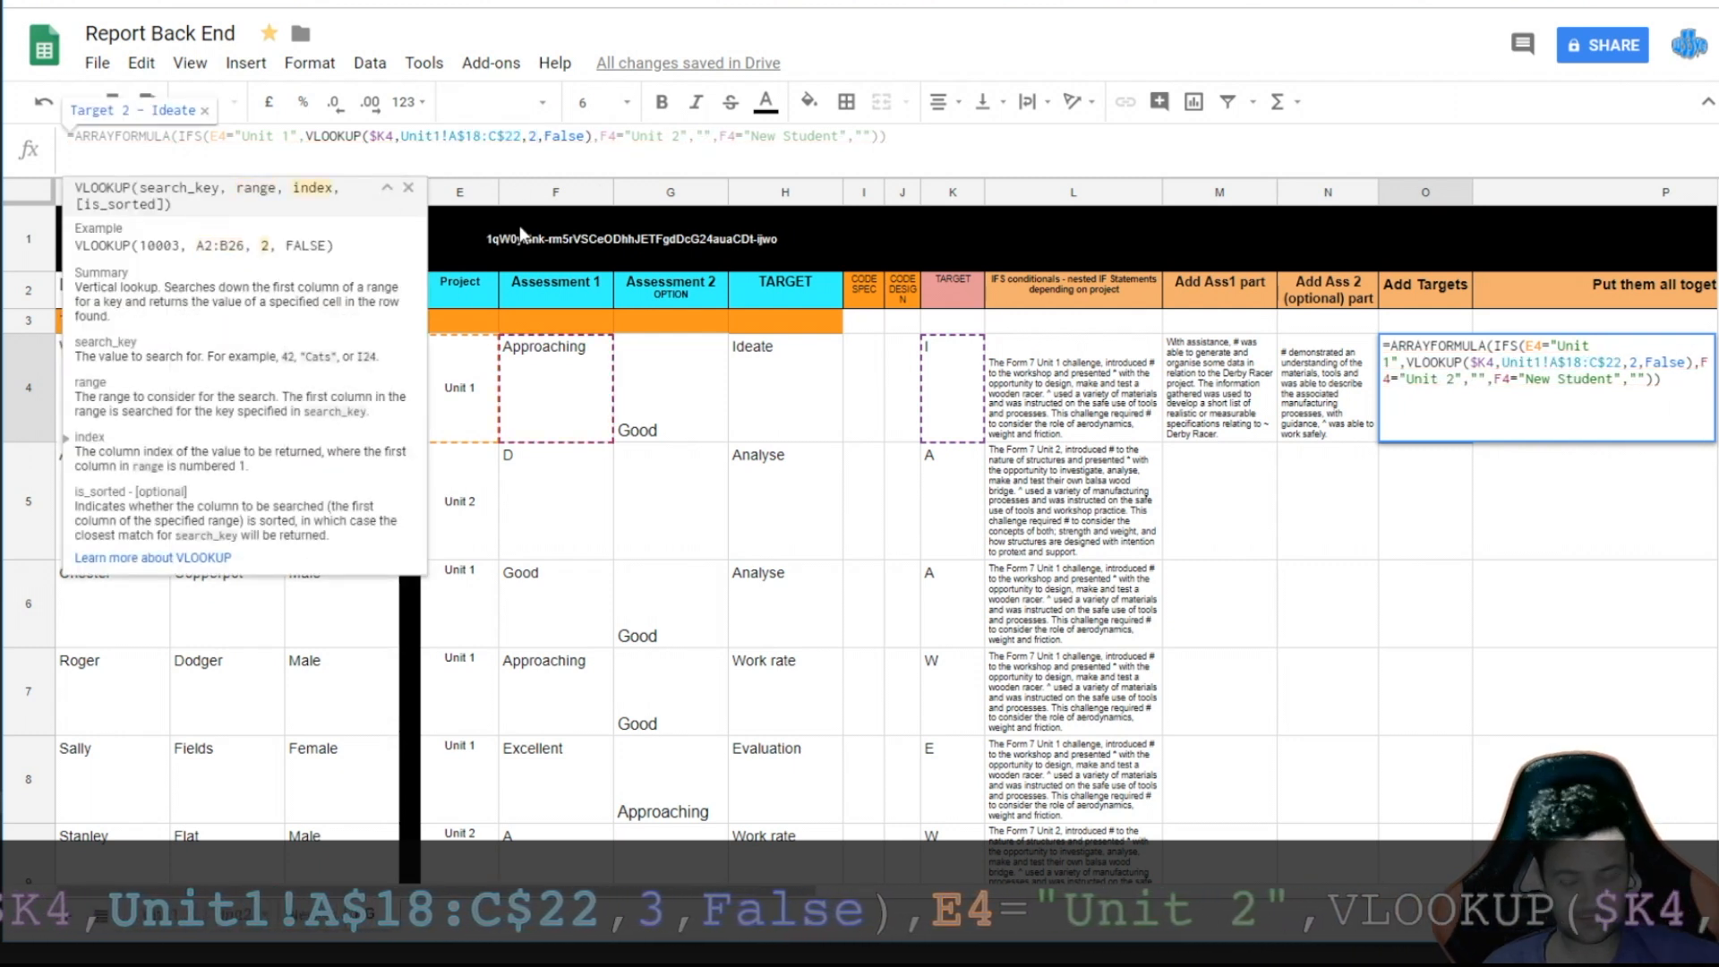
- Set the column index of O4's Unit 1 VLOOKUP to 3, and change the Unit 2 condition's reference to E4
{"action": "key", "text": "BackSpace"}
{"action": "type", "text": "3"}
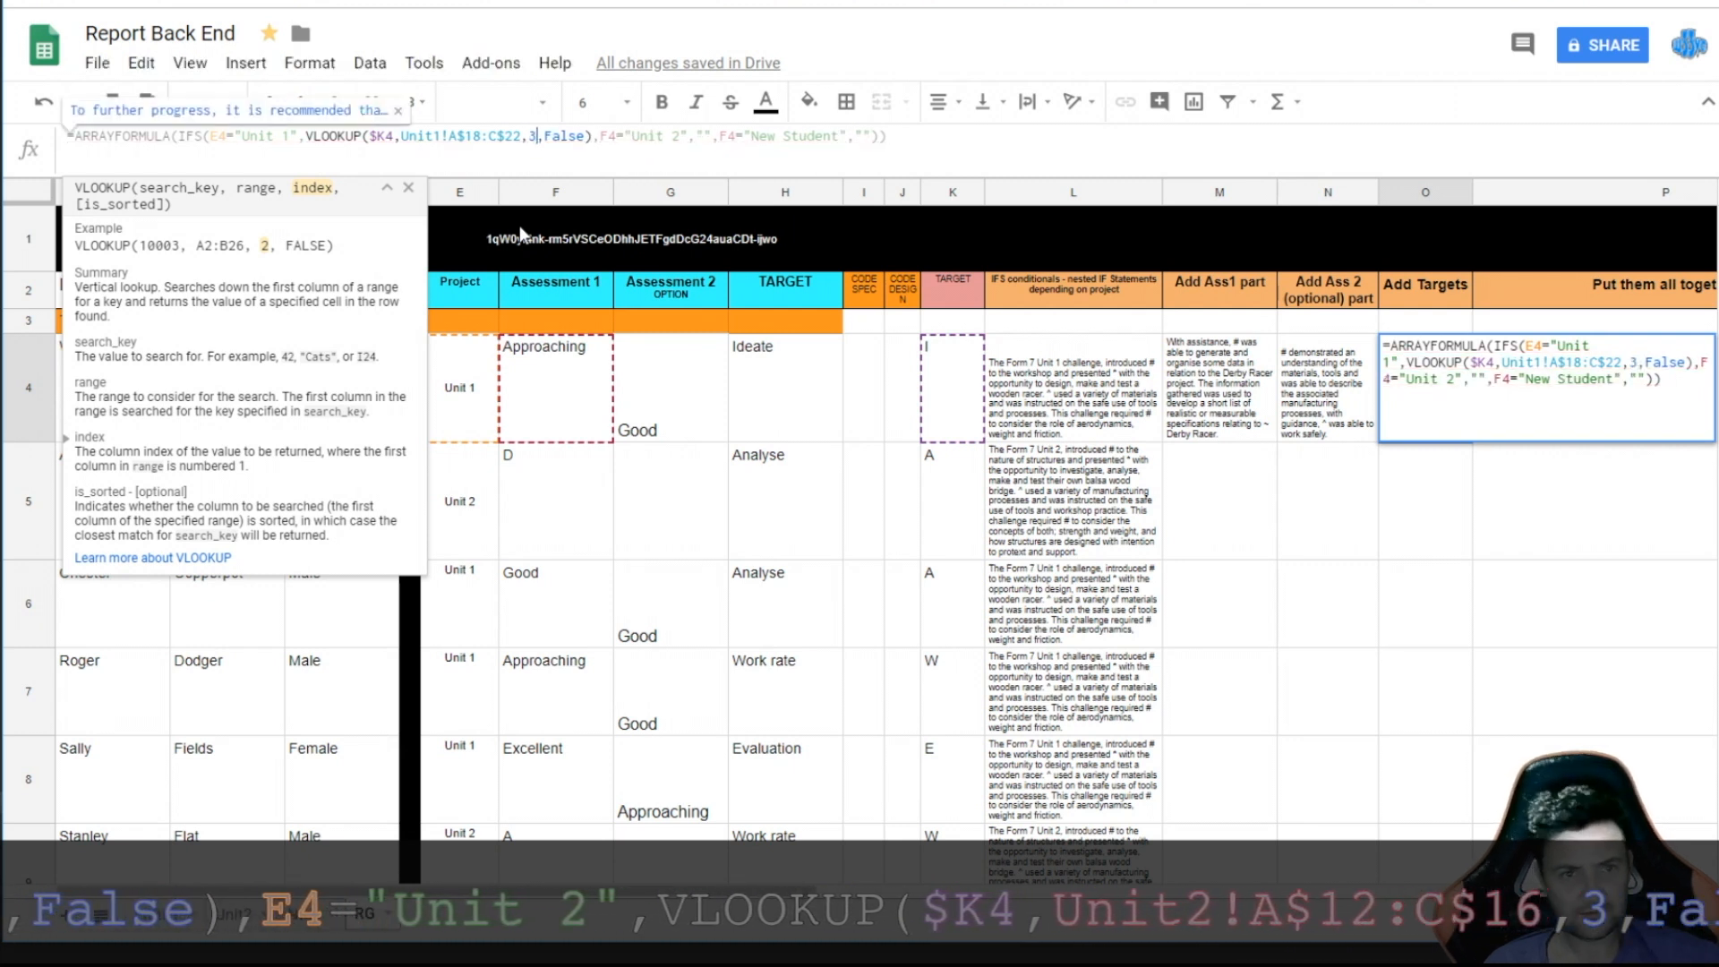
{"action": "left_click", "coordinate": [610, 141]}
{"action": "key", "text": "BackSpace"}
{"action": "type", "text": "E"}
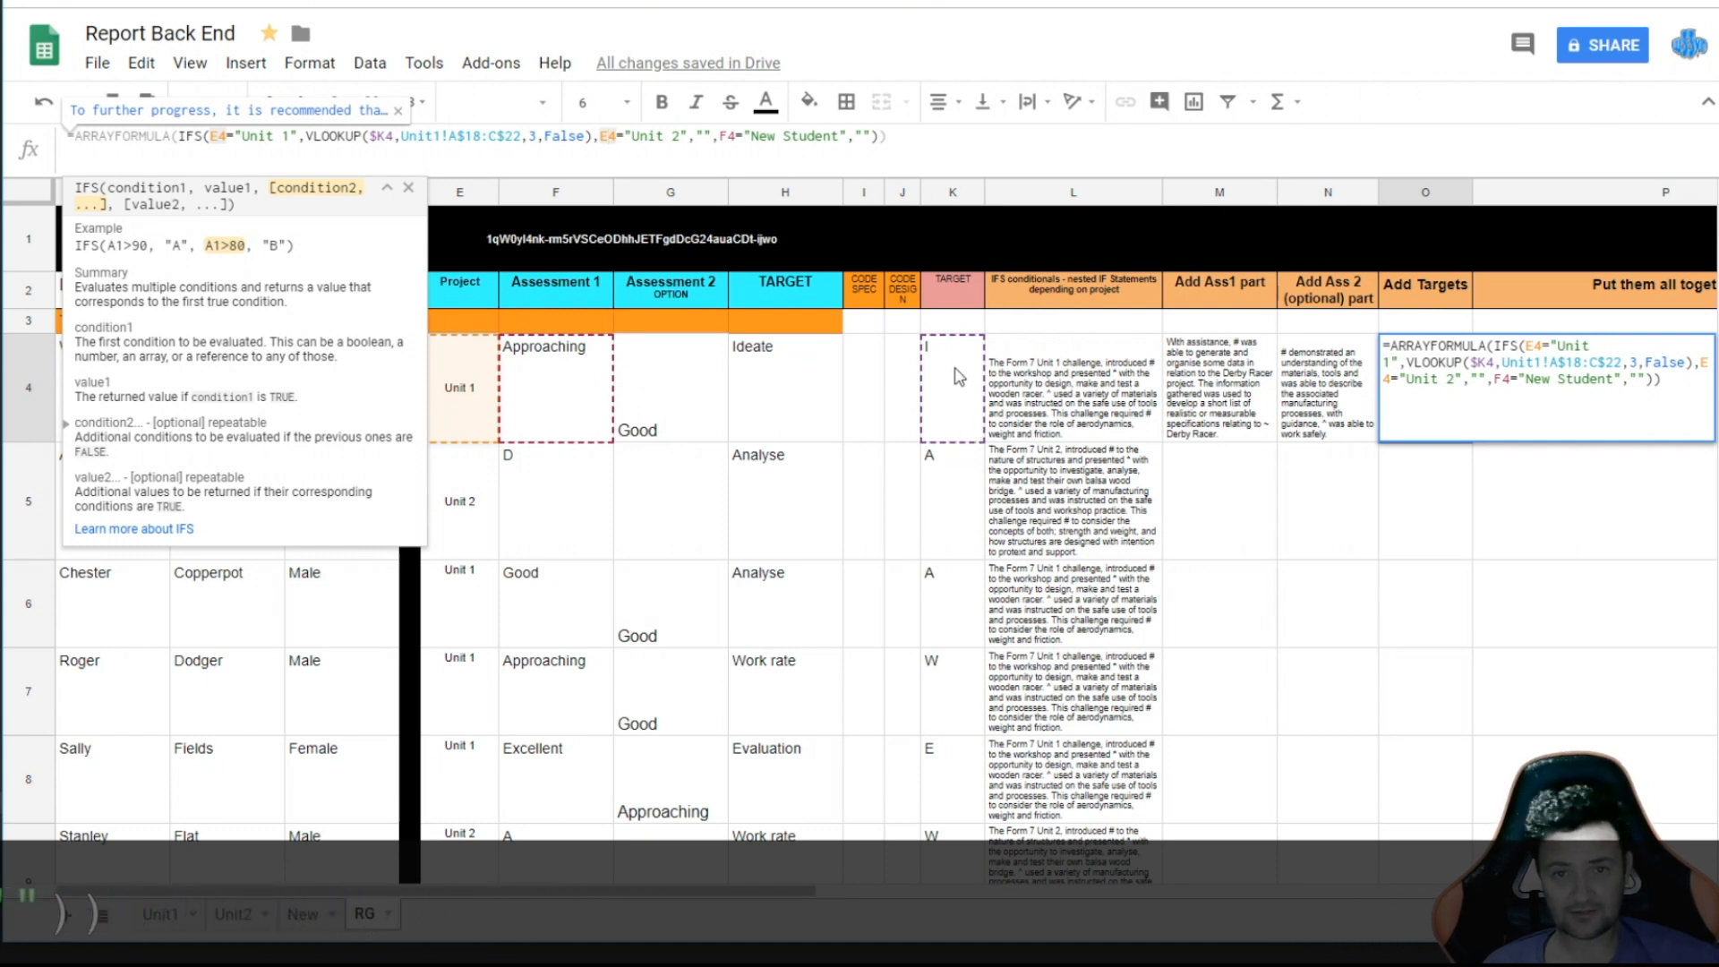
- Replace the empty Unit 2 value in O4's formula with a copy of its Unit 1 VLOOKUP
{"action": "left_click", "coordinate": [729, 139]}
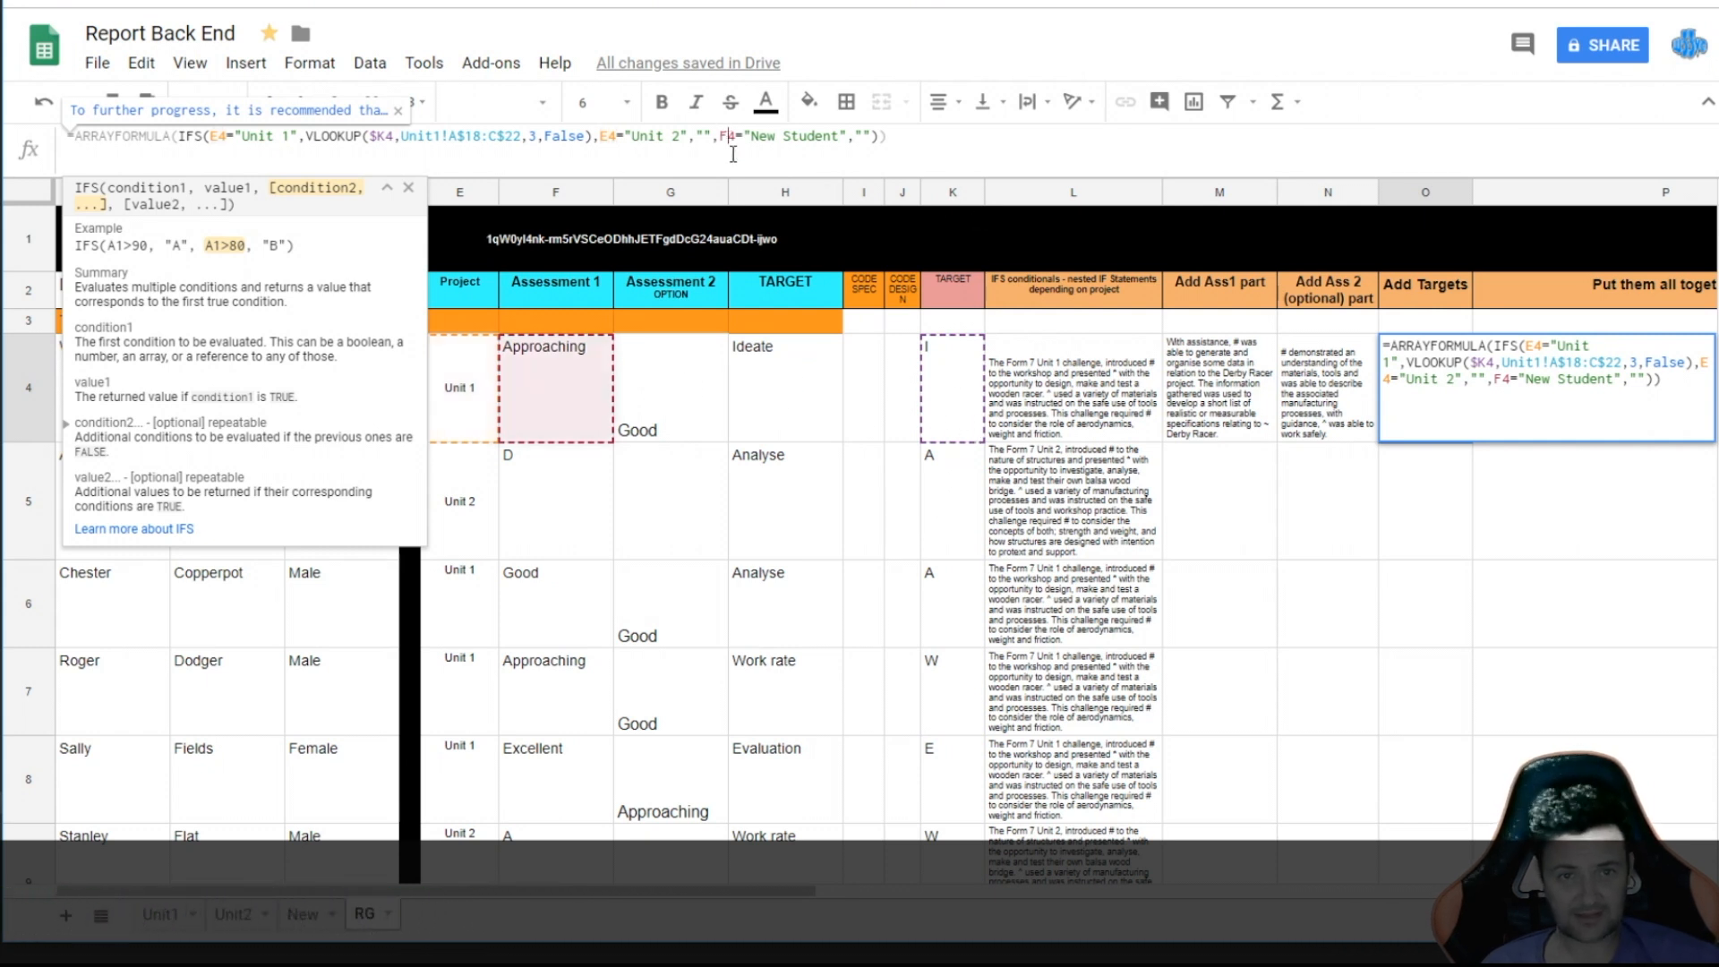
{"action": "key", "text": "Left"}
{"action": "key", "text": "Left"}
{"action": "key", "text": "Left"}
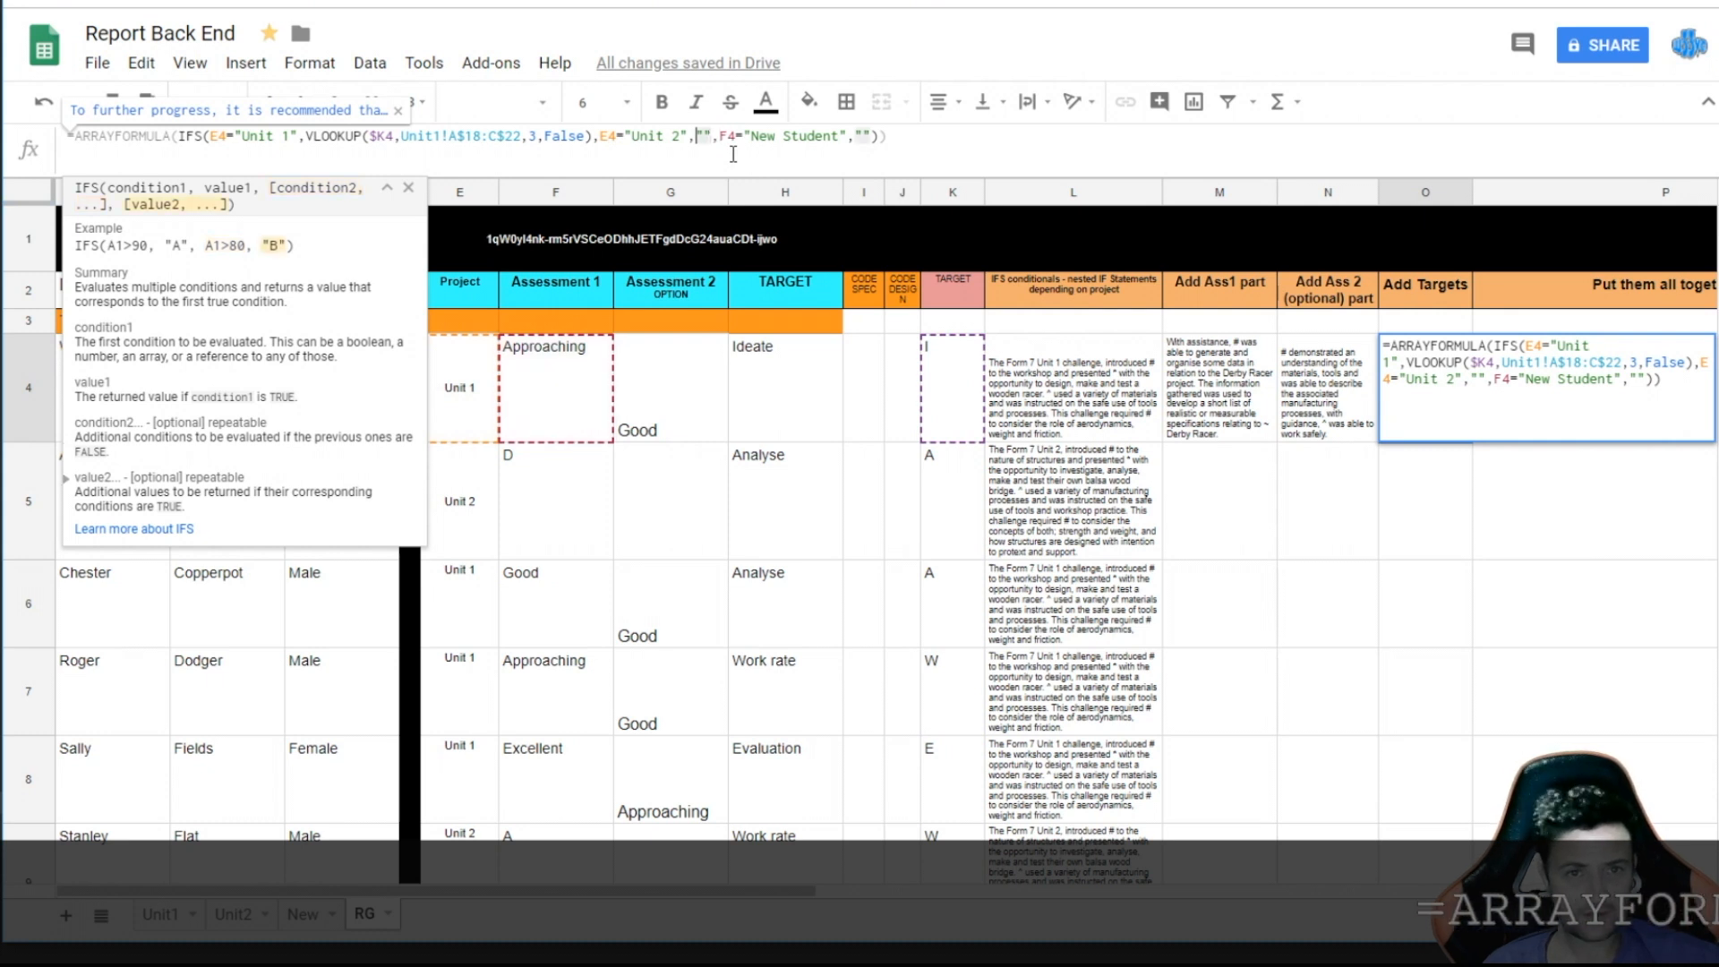
{"action": "left_click_drag", "start_coordinate": [305, 137], "coordinate": [593, 143]}
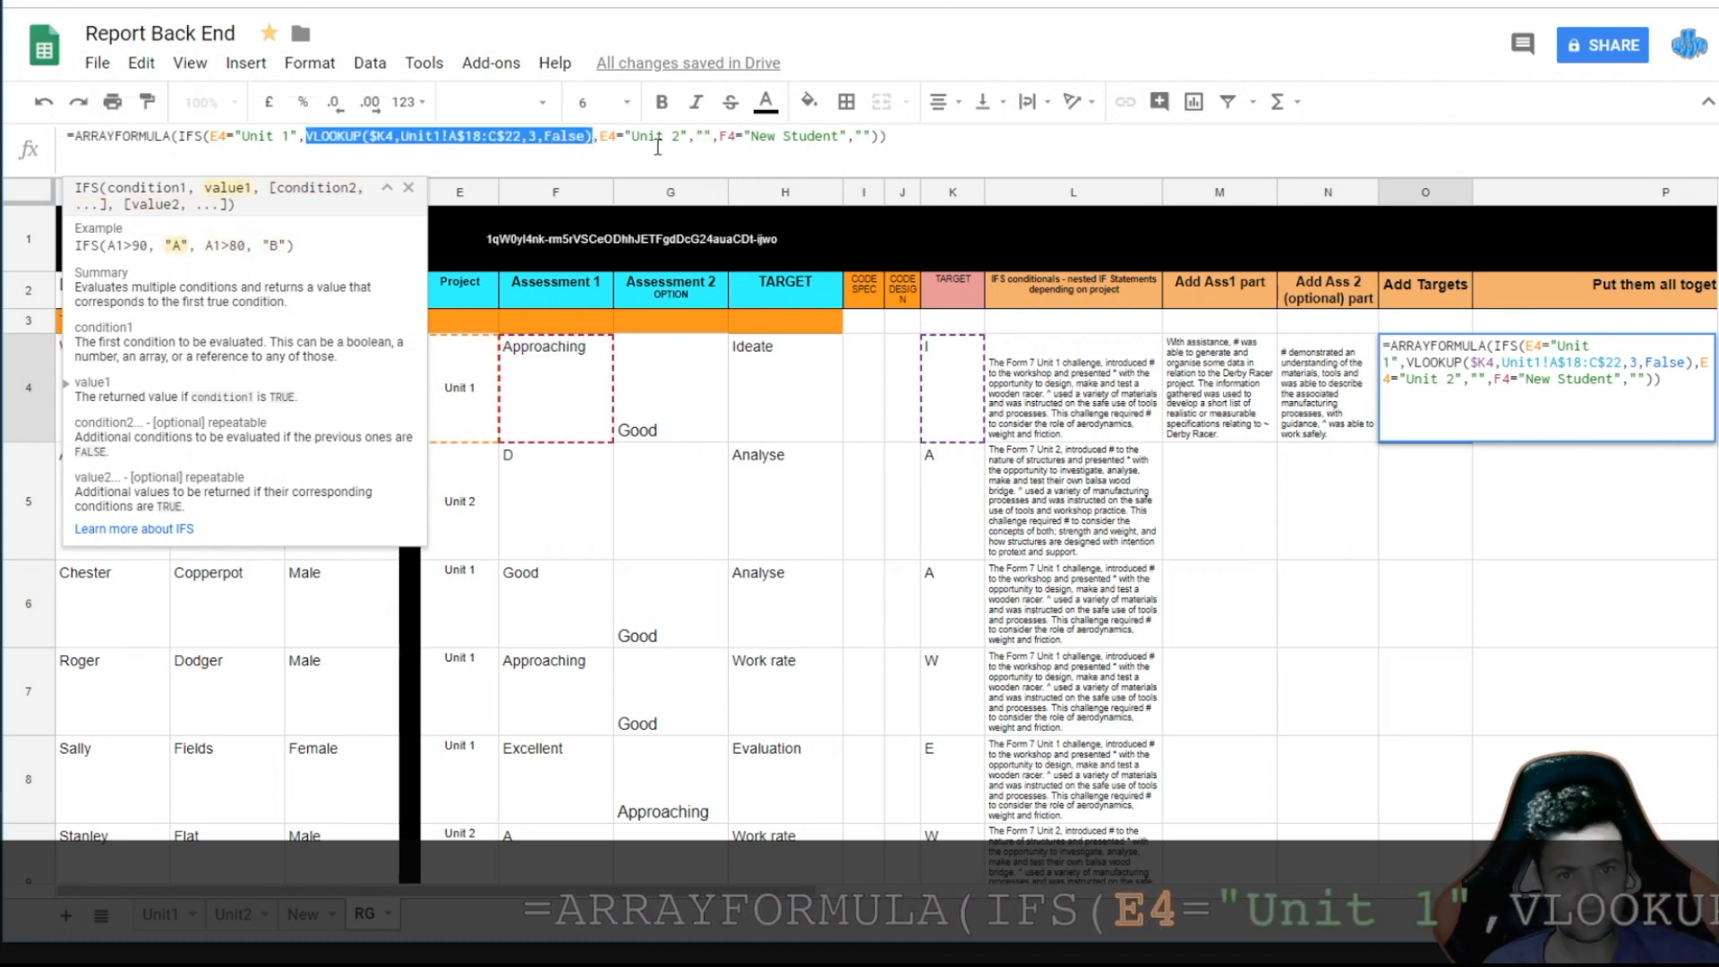
{"action": "double_click", "coordinate": [702, 136]}
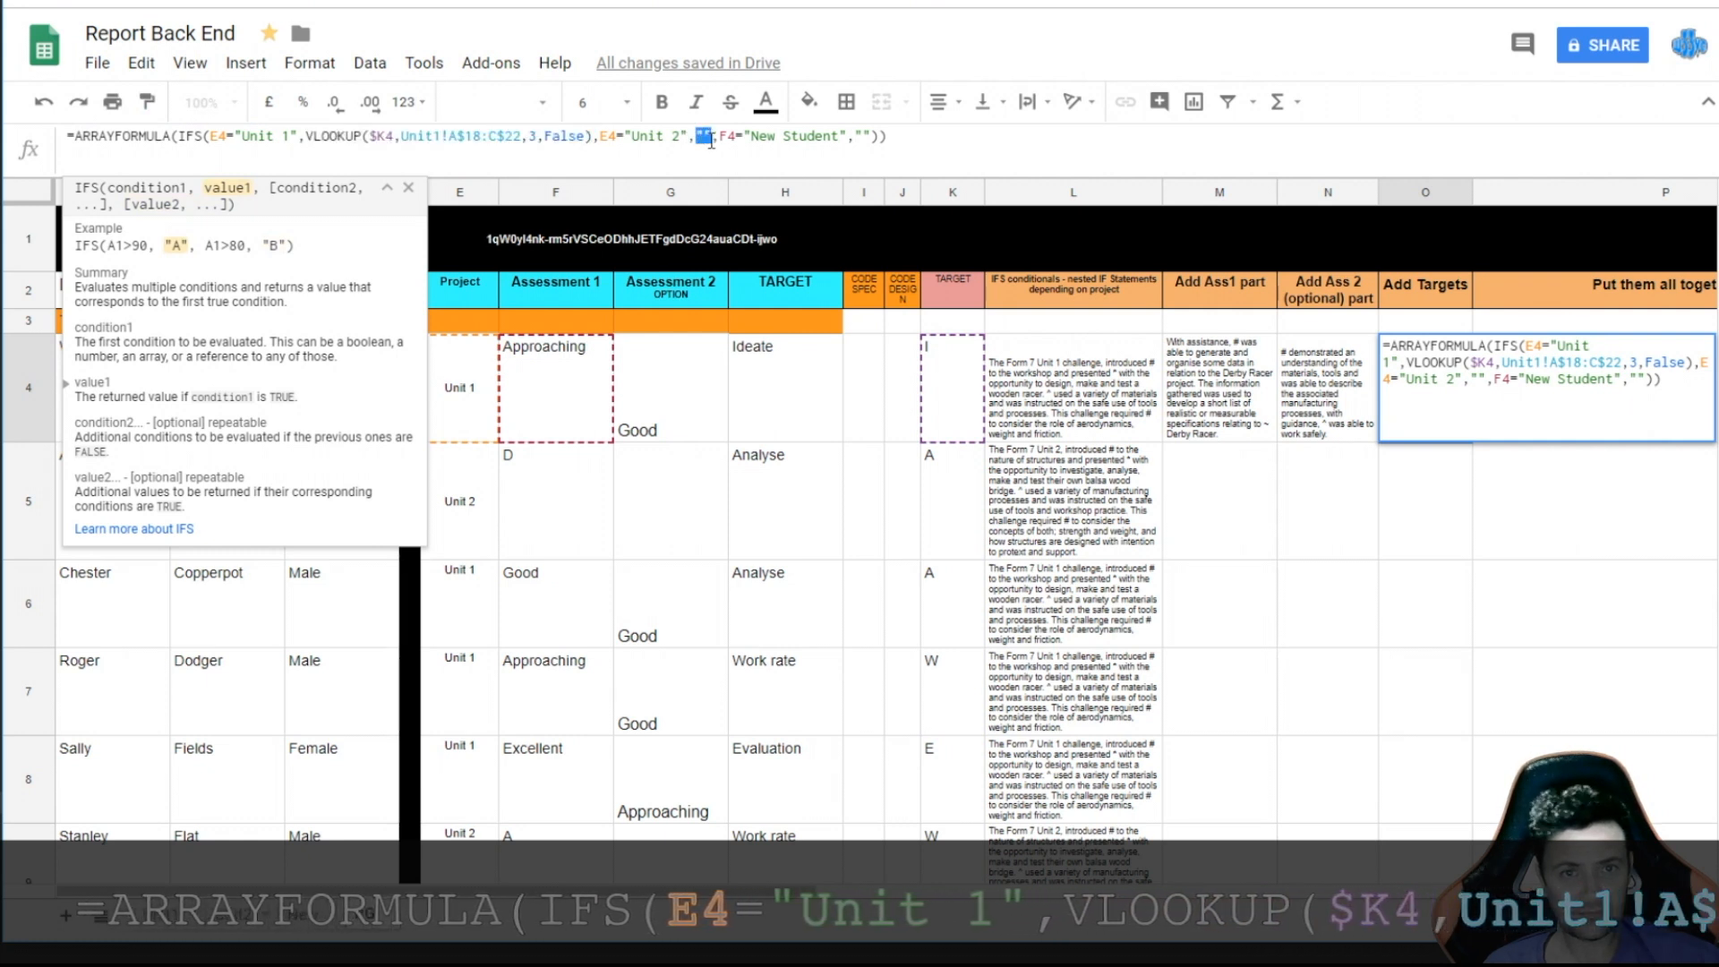
{"action": "key", "text": "ctrl+v"}
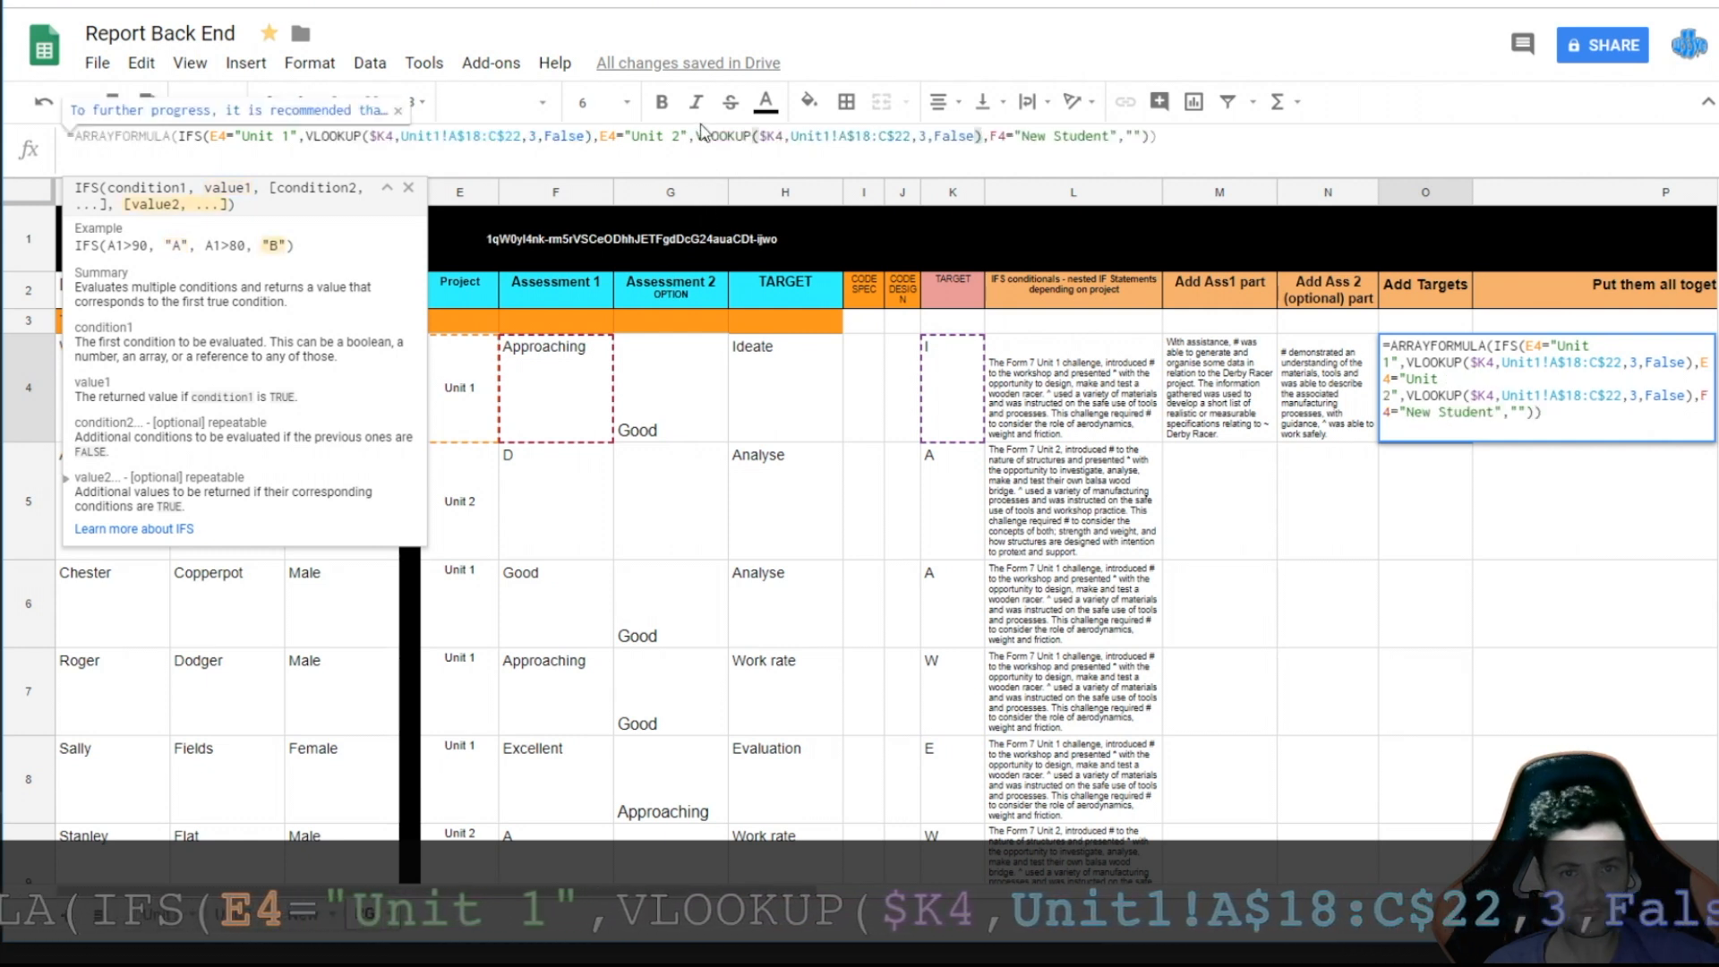
- Check the target rows on the Unit2 sheet, and change the range in O4's Unit 2 VLOOKUP to Unit2!A$12:C$16
{"action": "left_click", "coordinate": [777, 136]}
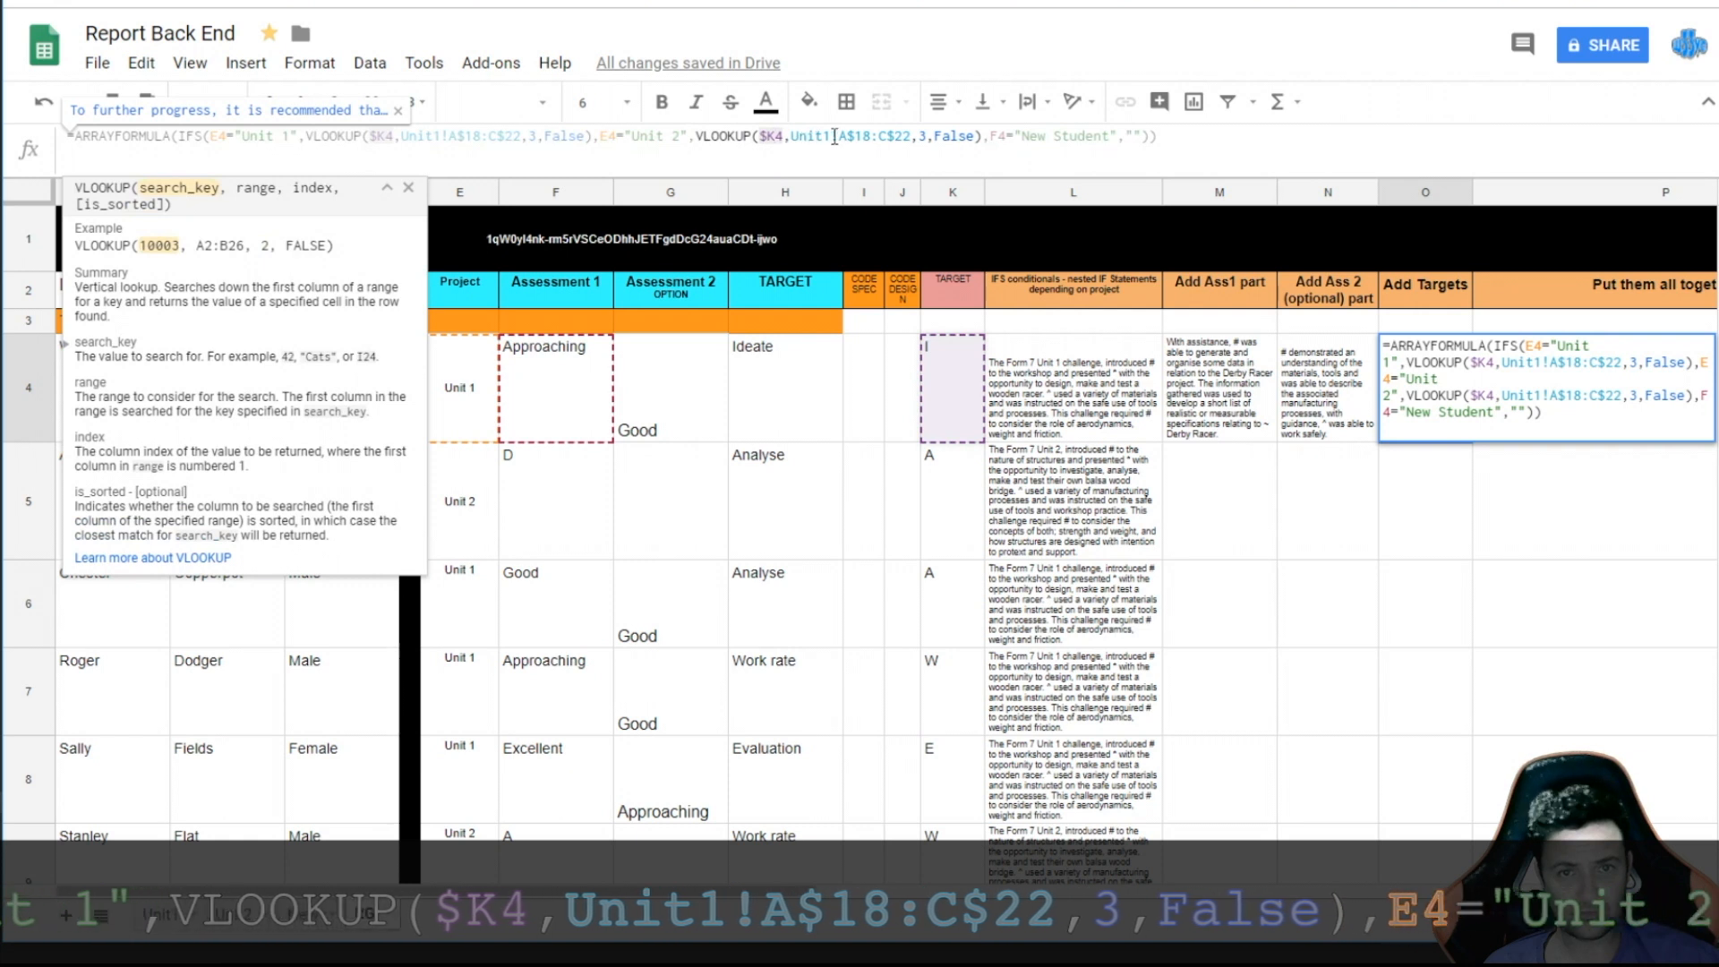
{"action": "left_click", "coordinate": [828, 136]}
{"action": "key", "text": "BackSpace"}
{"action": "type", "text": "2"}
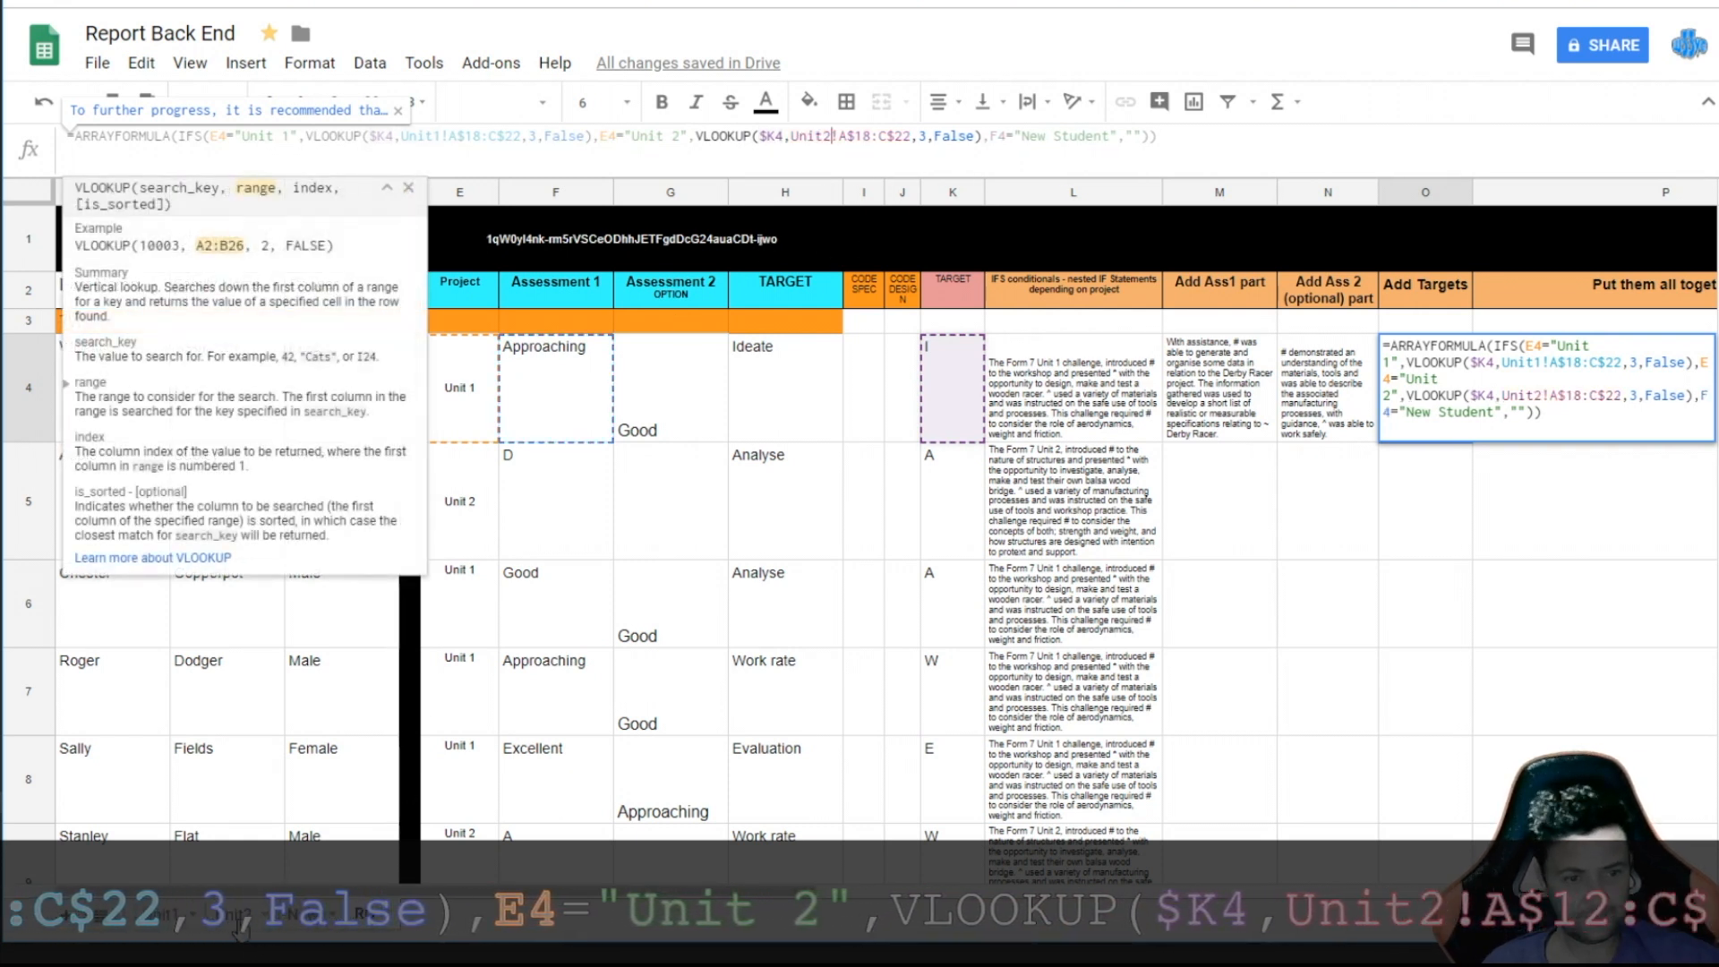
{"action": "left_click", "coordinate": [240, 926]}
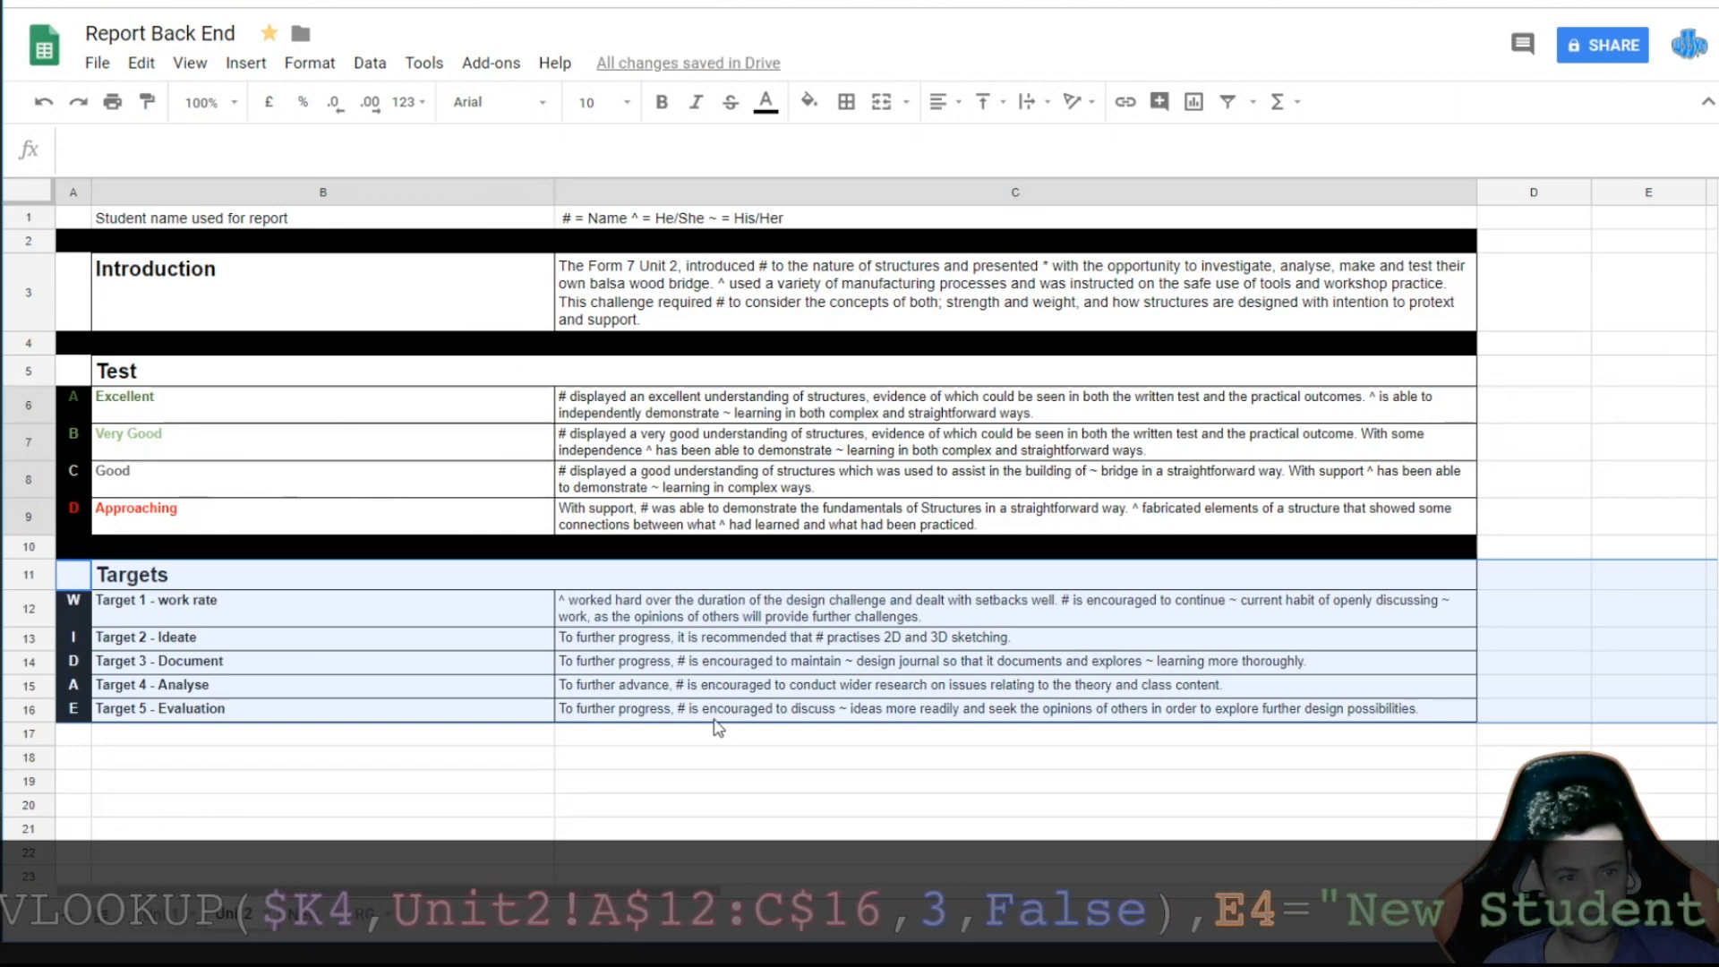
{"action": "key", "text": "BackSpace"}
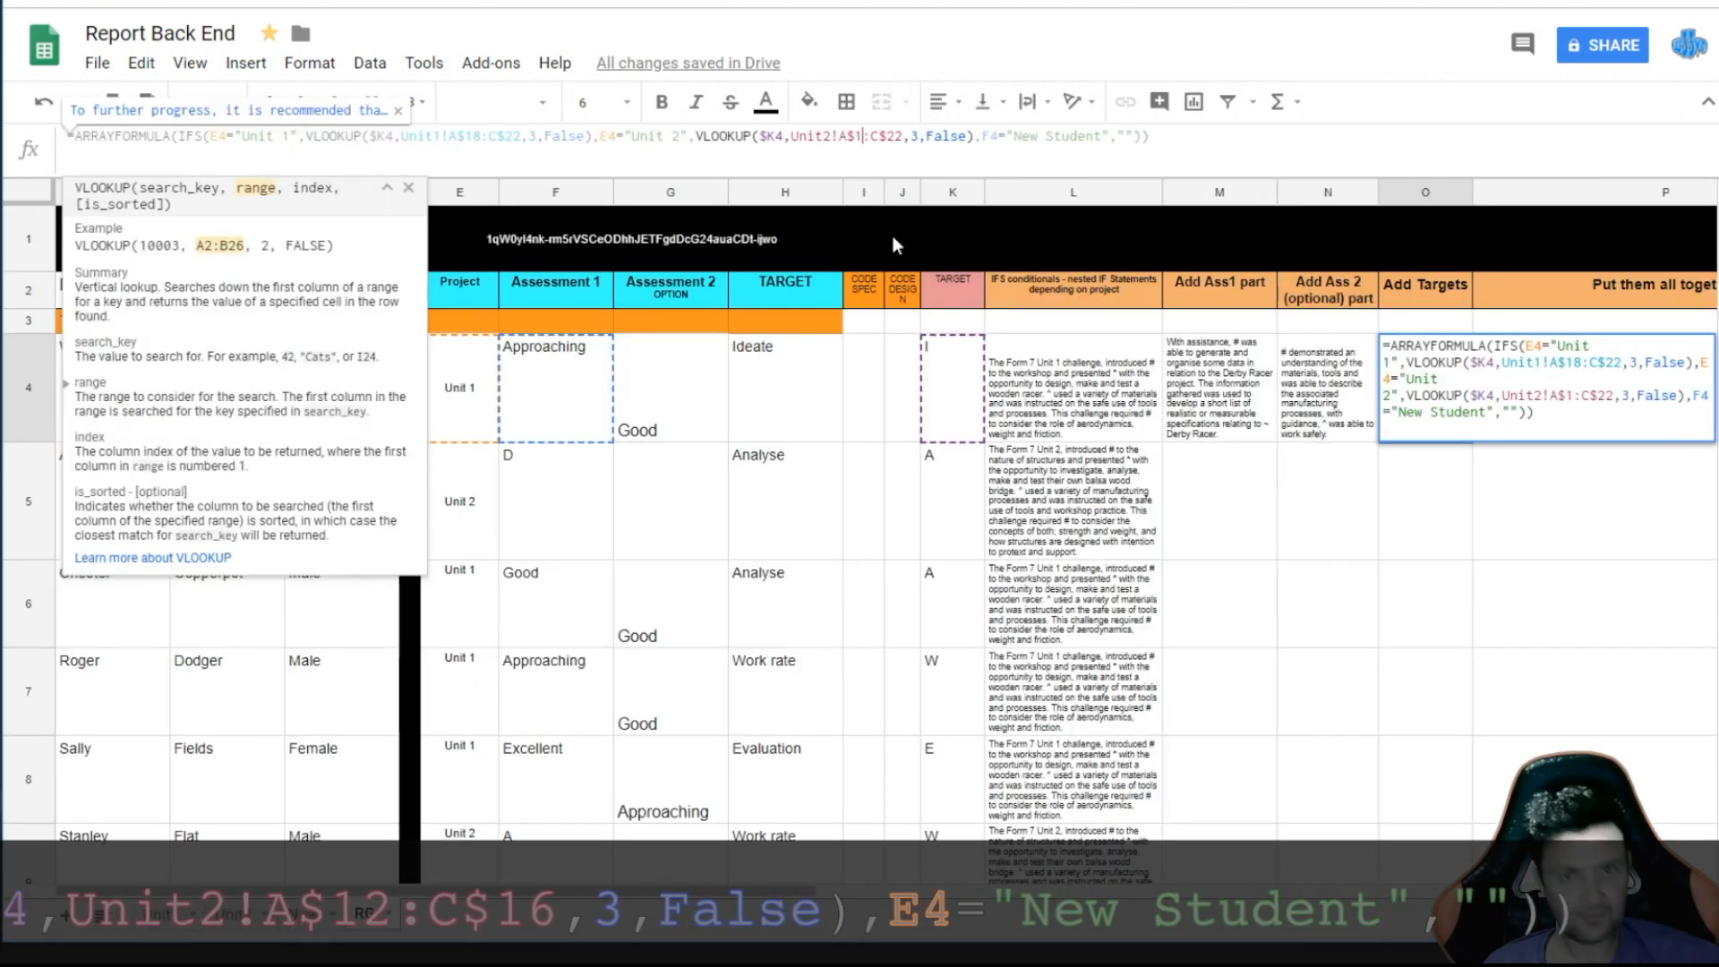
{"action": "type", "text": "2"}
{"action": "left_click", "coordinate": [903, 136]}
{"action": "key", "text": "BackSpace"}
{"action": "key", "text": "BackSpace"}
{"action": "type", "text": "16"}
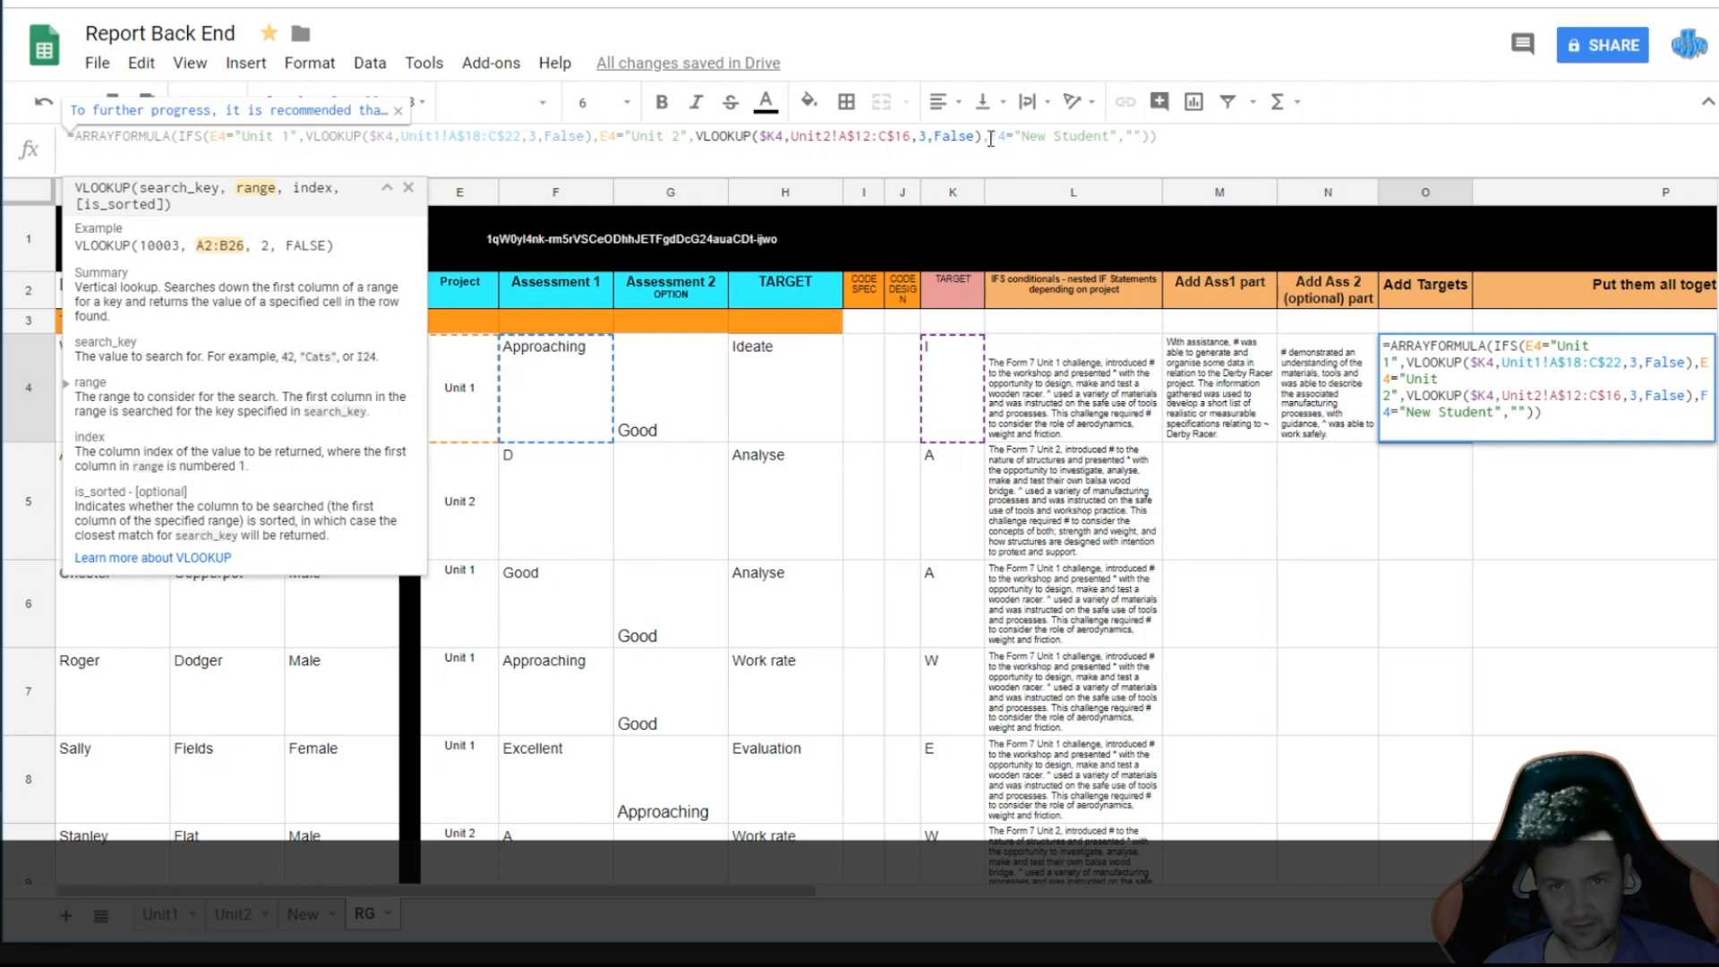
- Commit the completed ARRAYFORMULA of Unit 1 and Unit 2 target lookups in O4
{"action": "left_click", "coordinate": [1182, 151]}
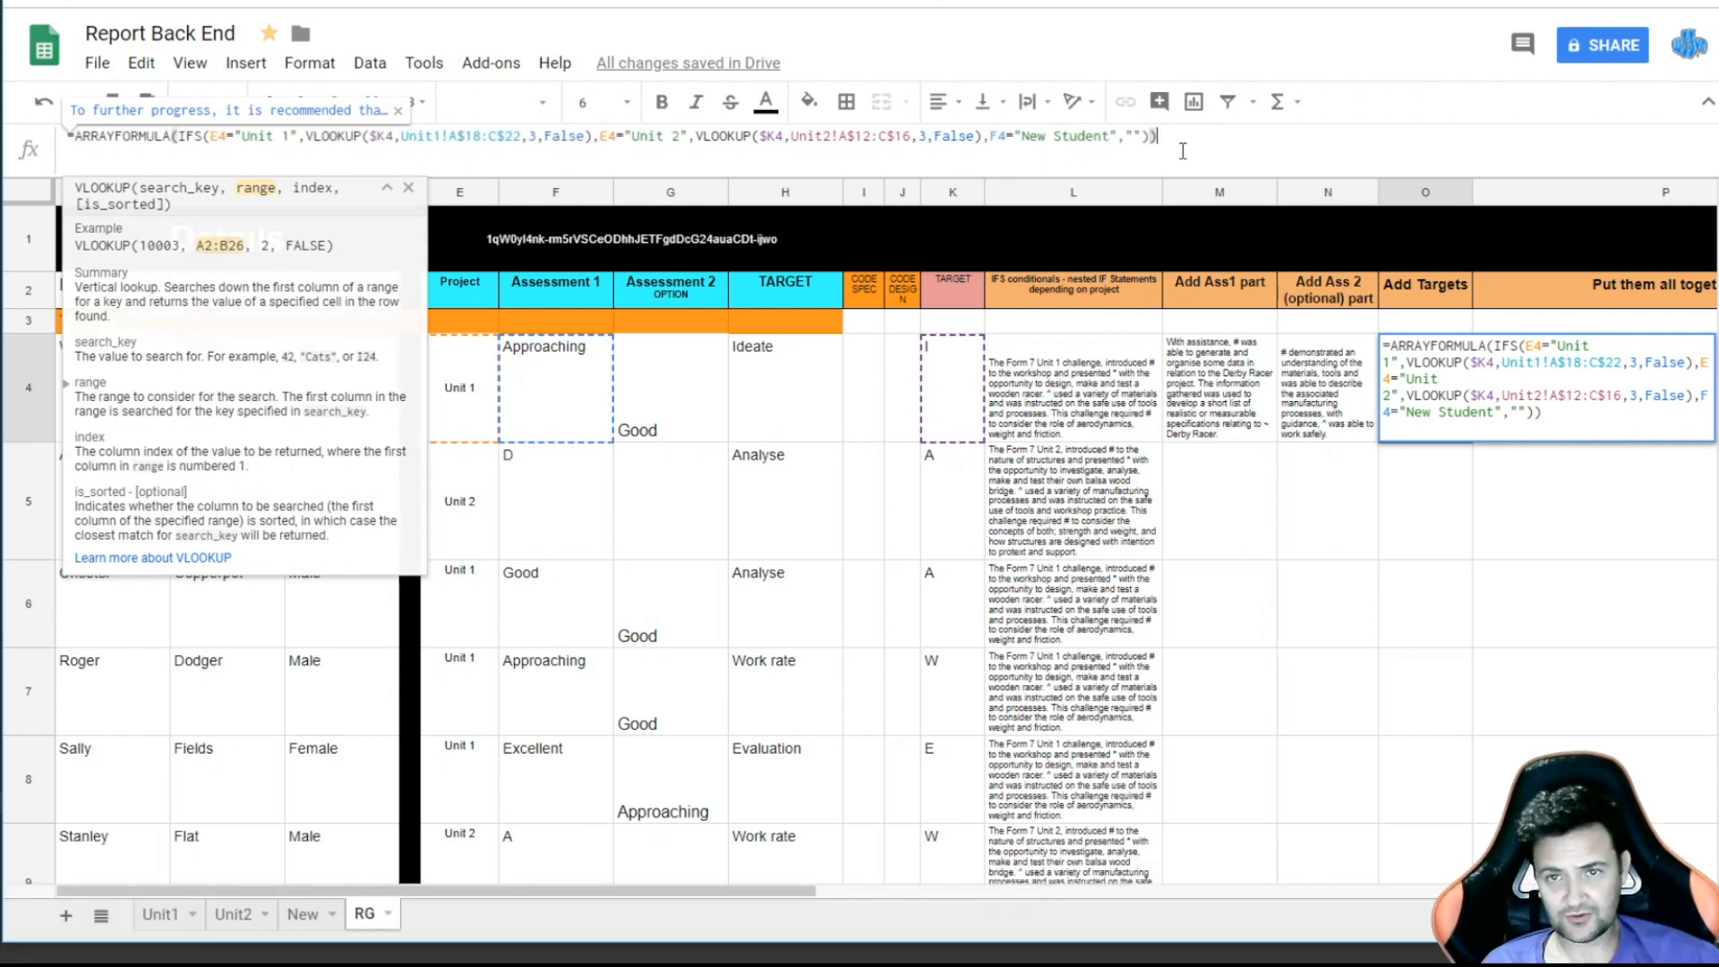
{"action": "key", "text": "Return"}
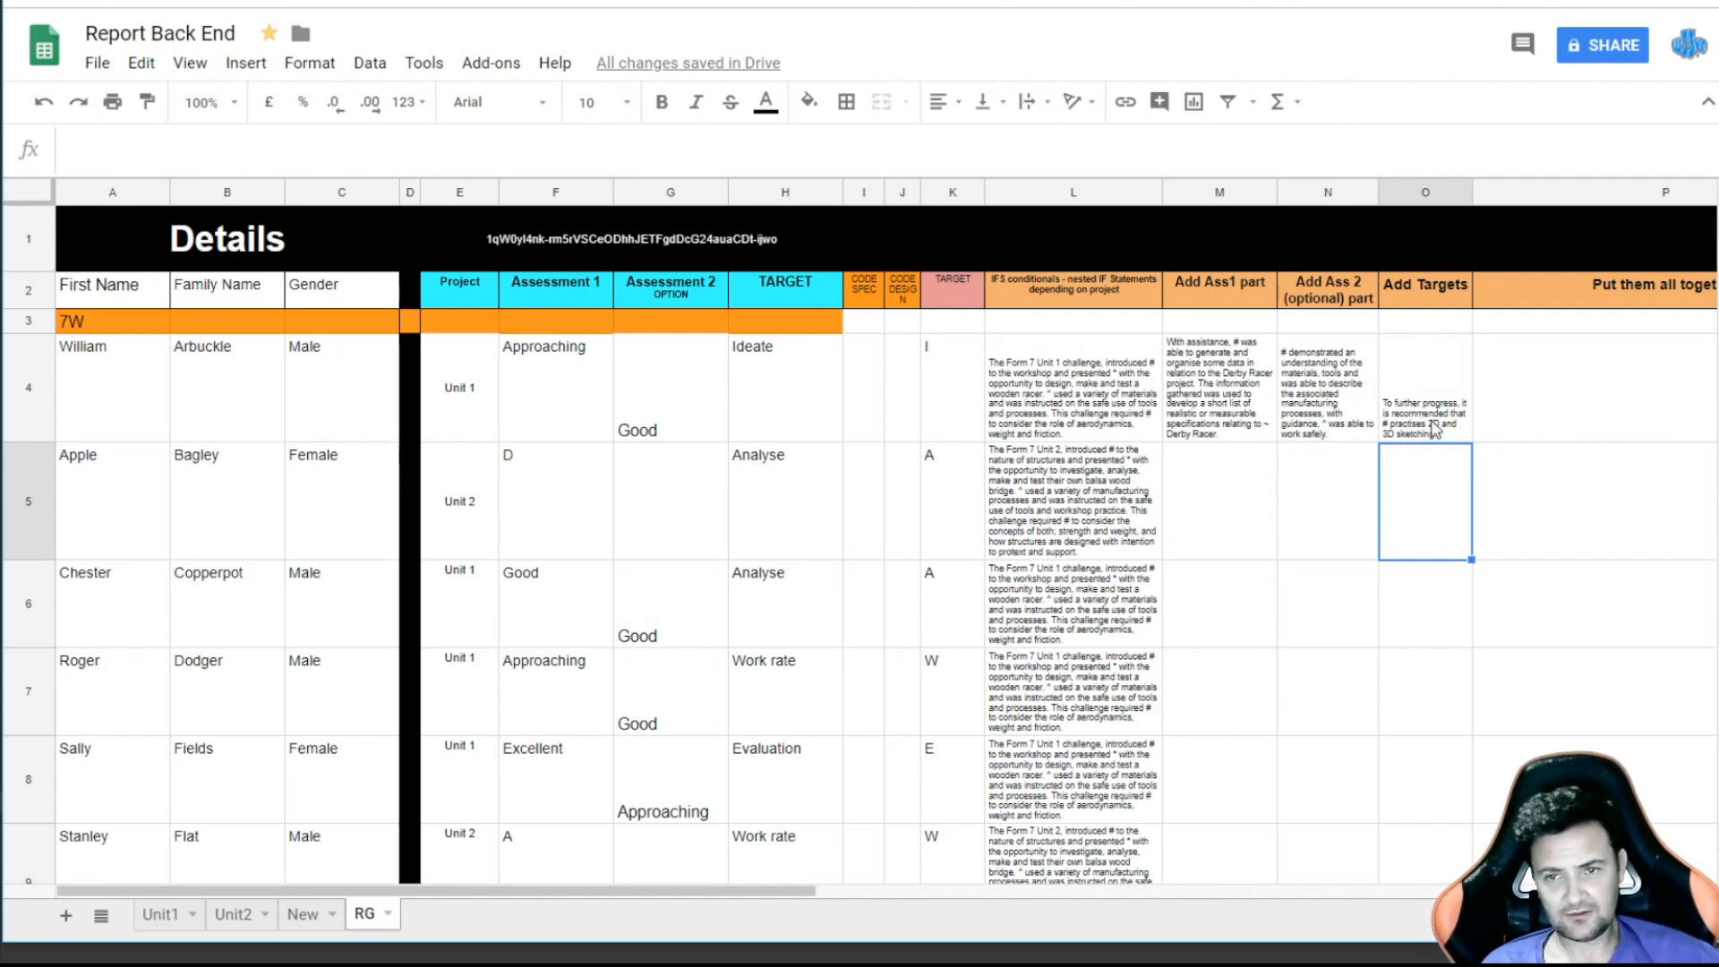
- Test O4's target formula by copying it into O5, and clear O5 again
{"action": "left_click", "coordinate": [1410, 416]}
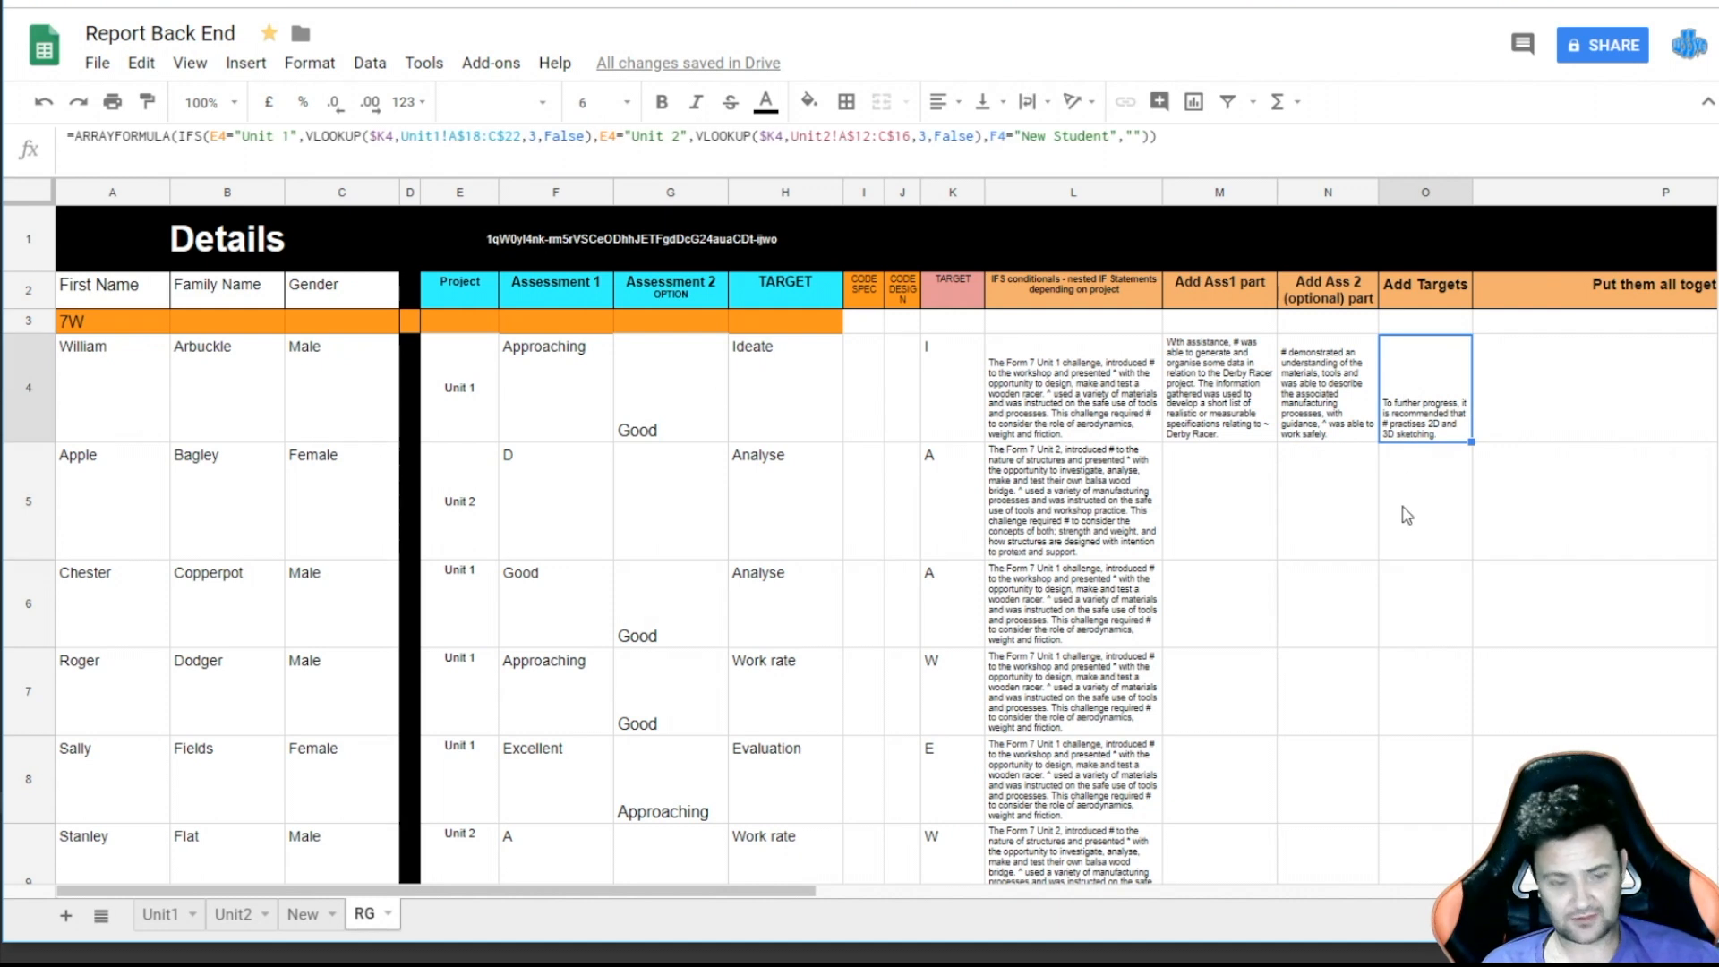
{"action": "key", "text": "ctrl+c"}
{"action": "left_click", "coordinate": [1406, 514]}
{"action": "key", "text": "ctrl+v"}
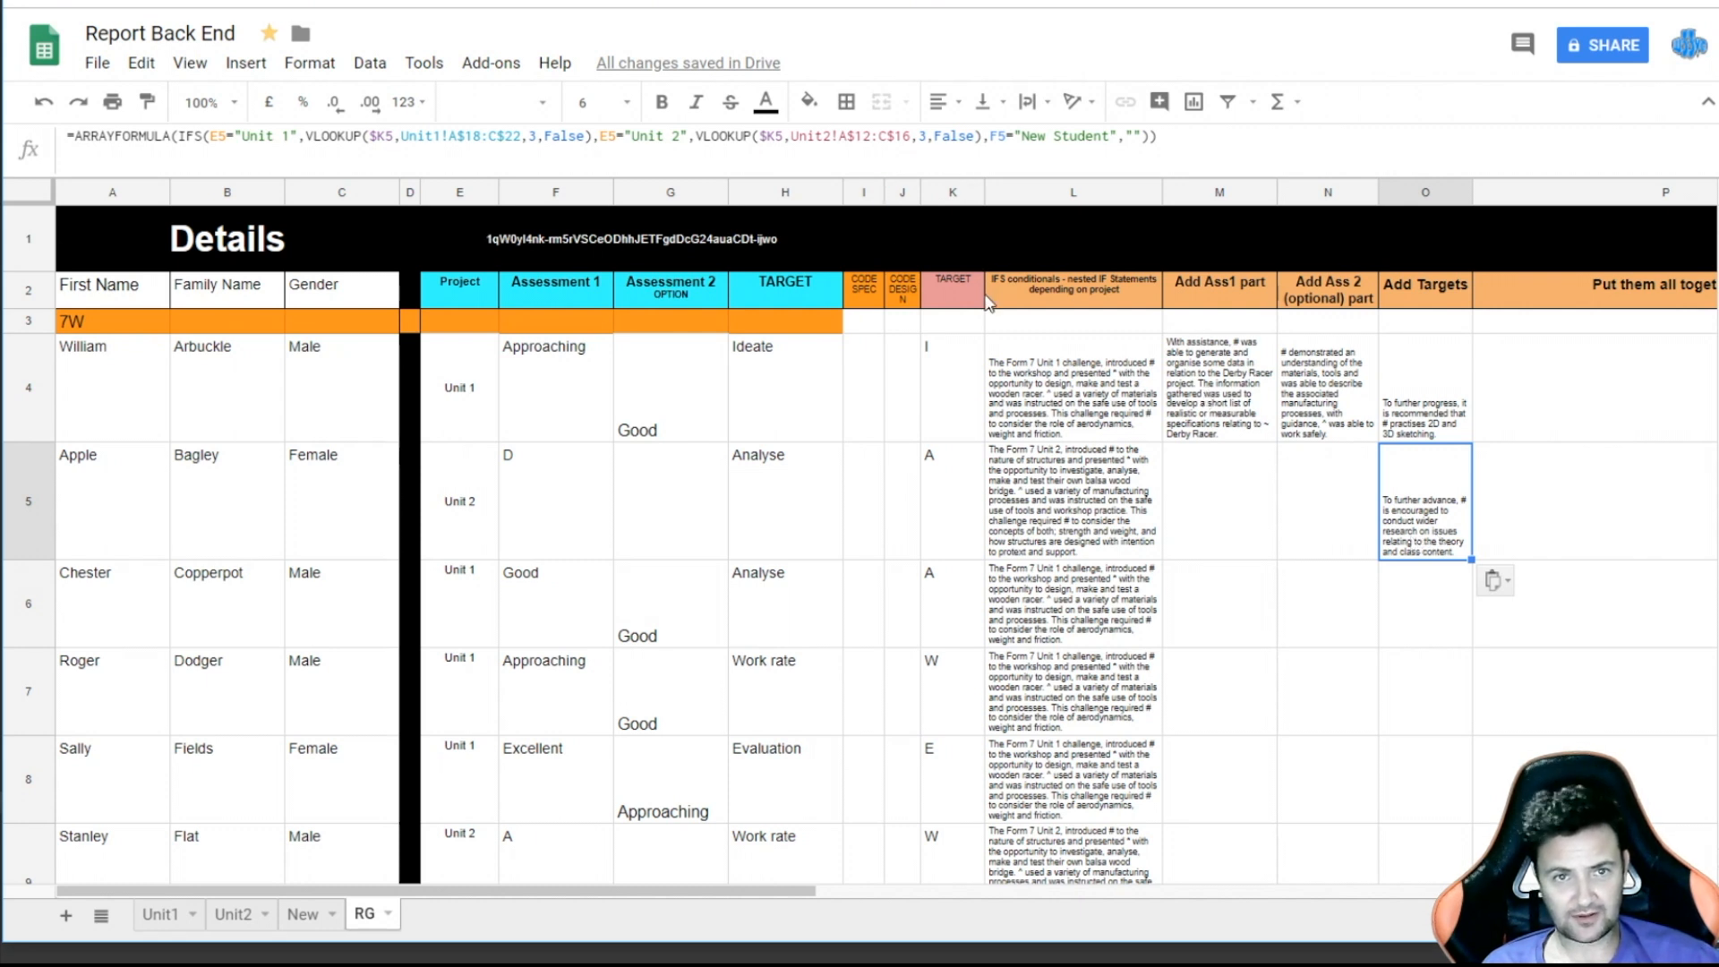
{"action": "key", "text": "Delete"}
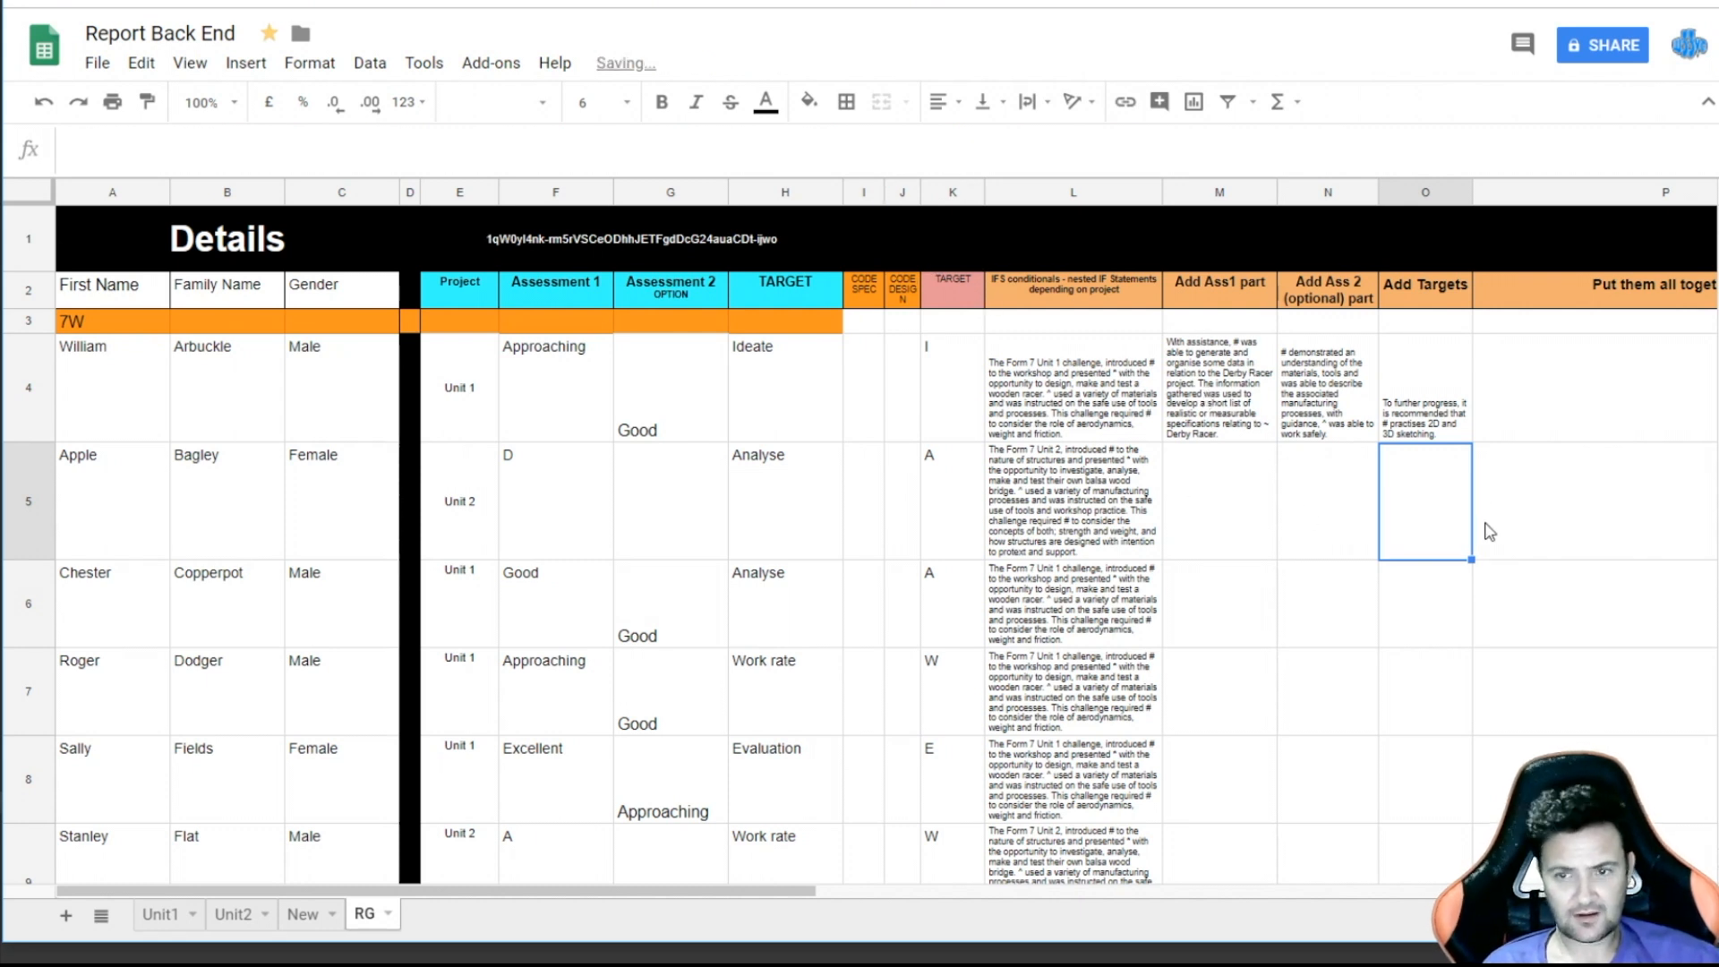
- Enter the formula =L4&M4&N4&O4 in P4 to join the four comment parts under Put them all together
{"action": "left_click", "coordinate": [1402, 408]}
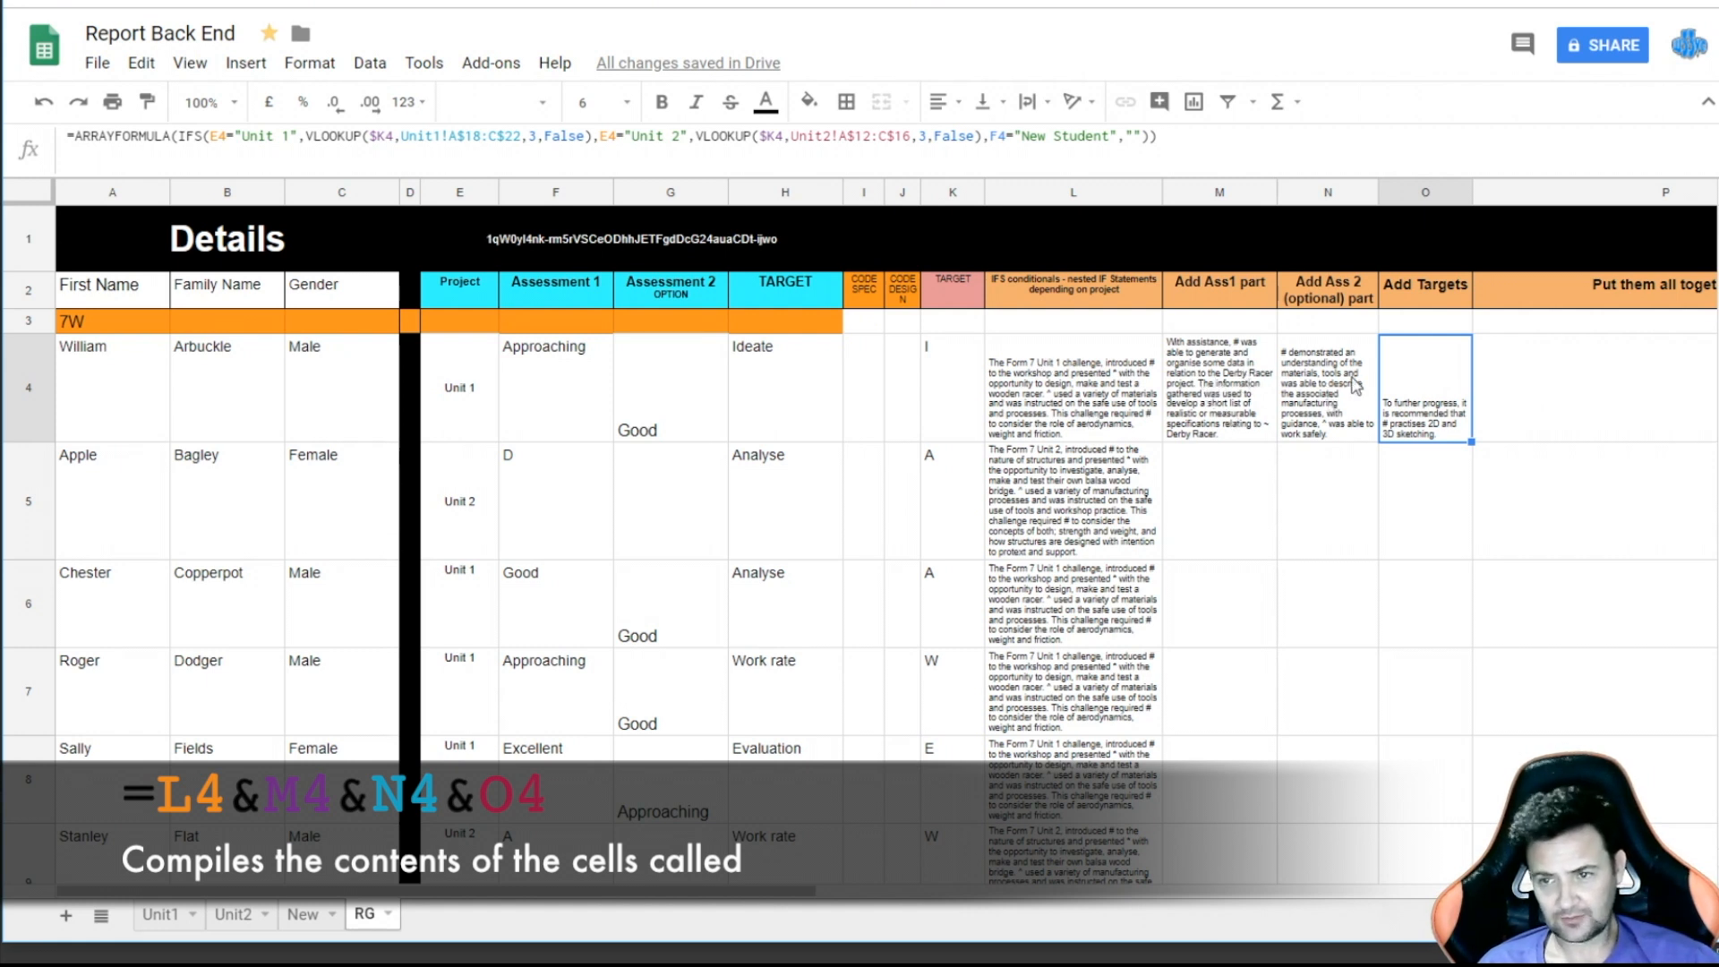
{"action": "left_click", "coordinate": [1522, 388]}
{"action": "type", "text": "="}
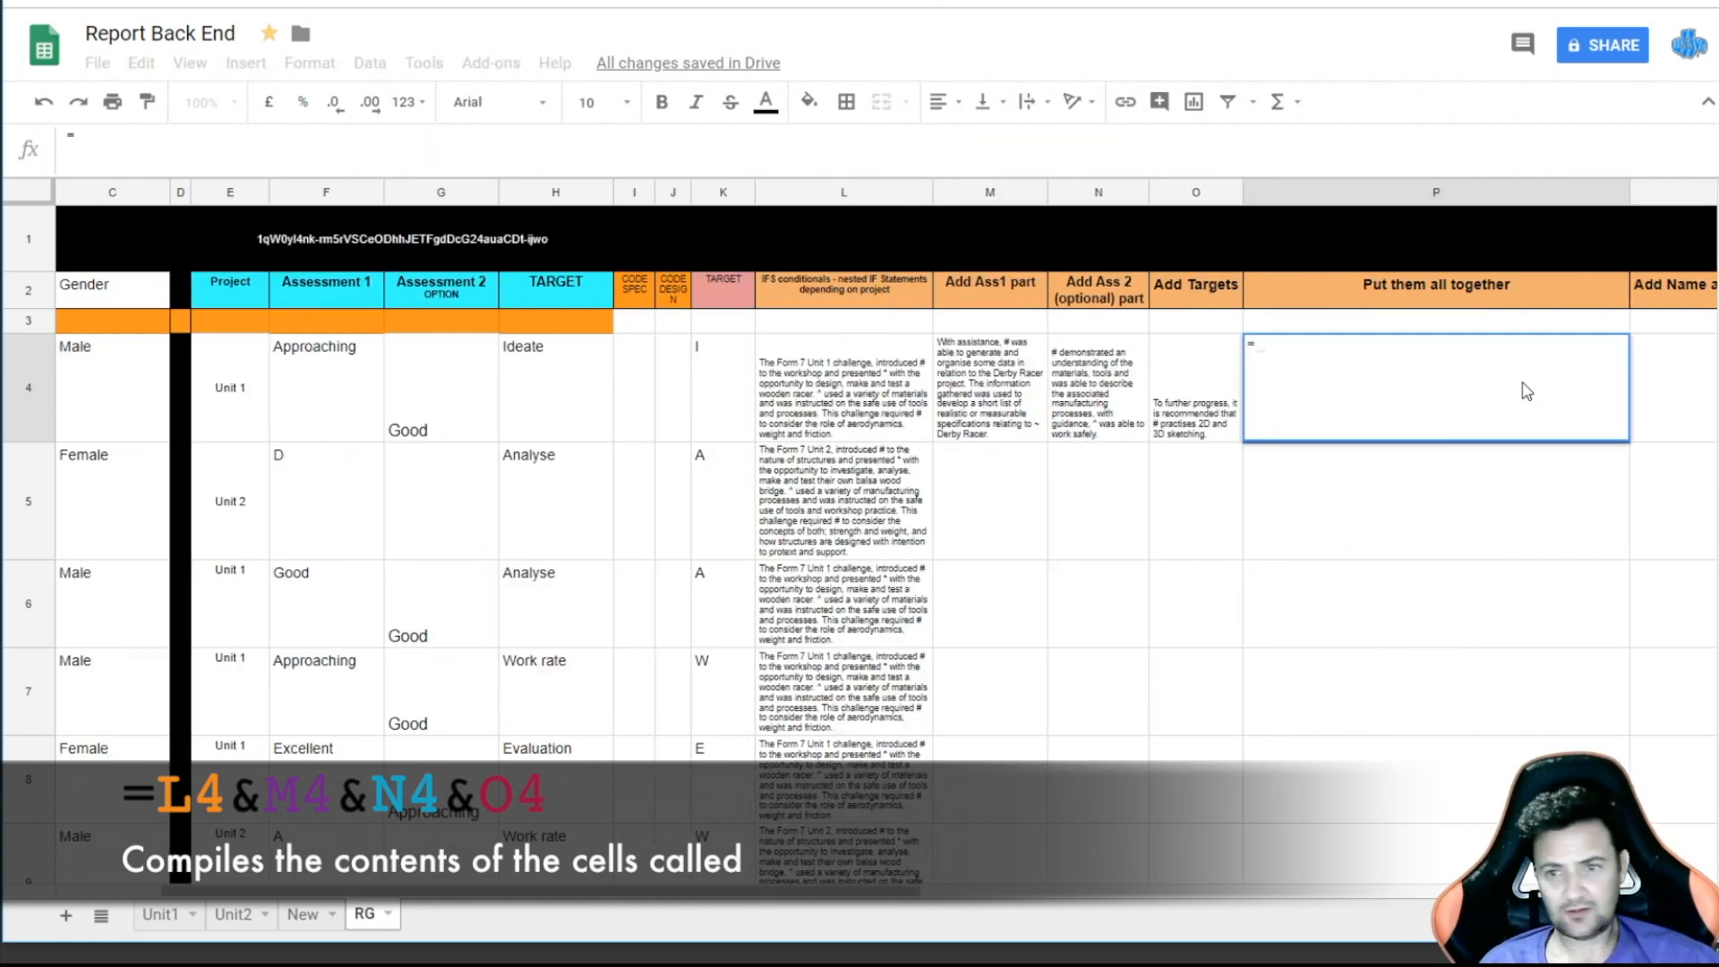
{"action": "left_click", "coordinate": [888, 414]}
{"action": "type", "text": "&"}
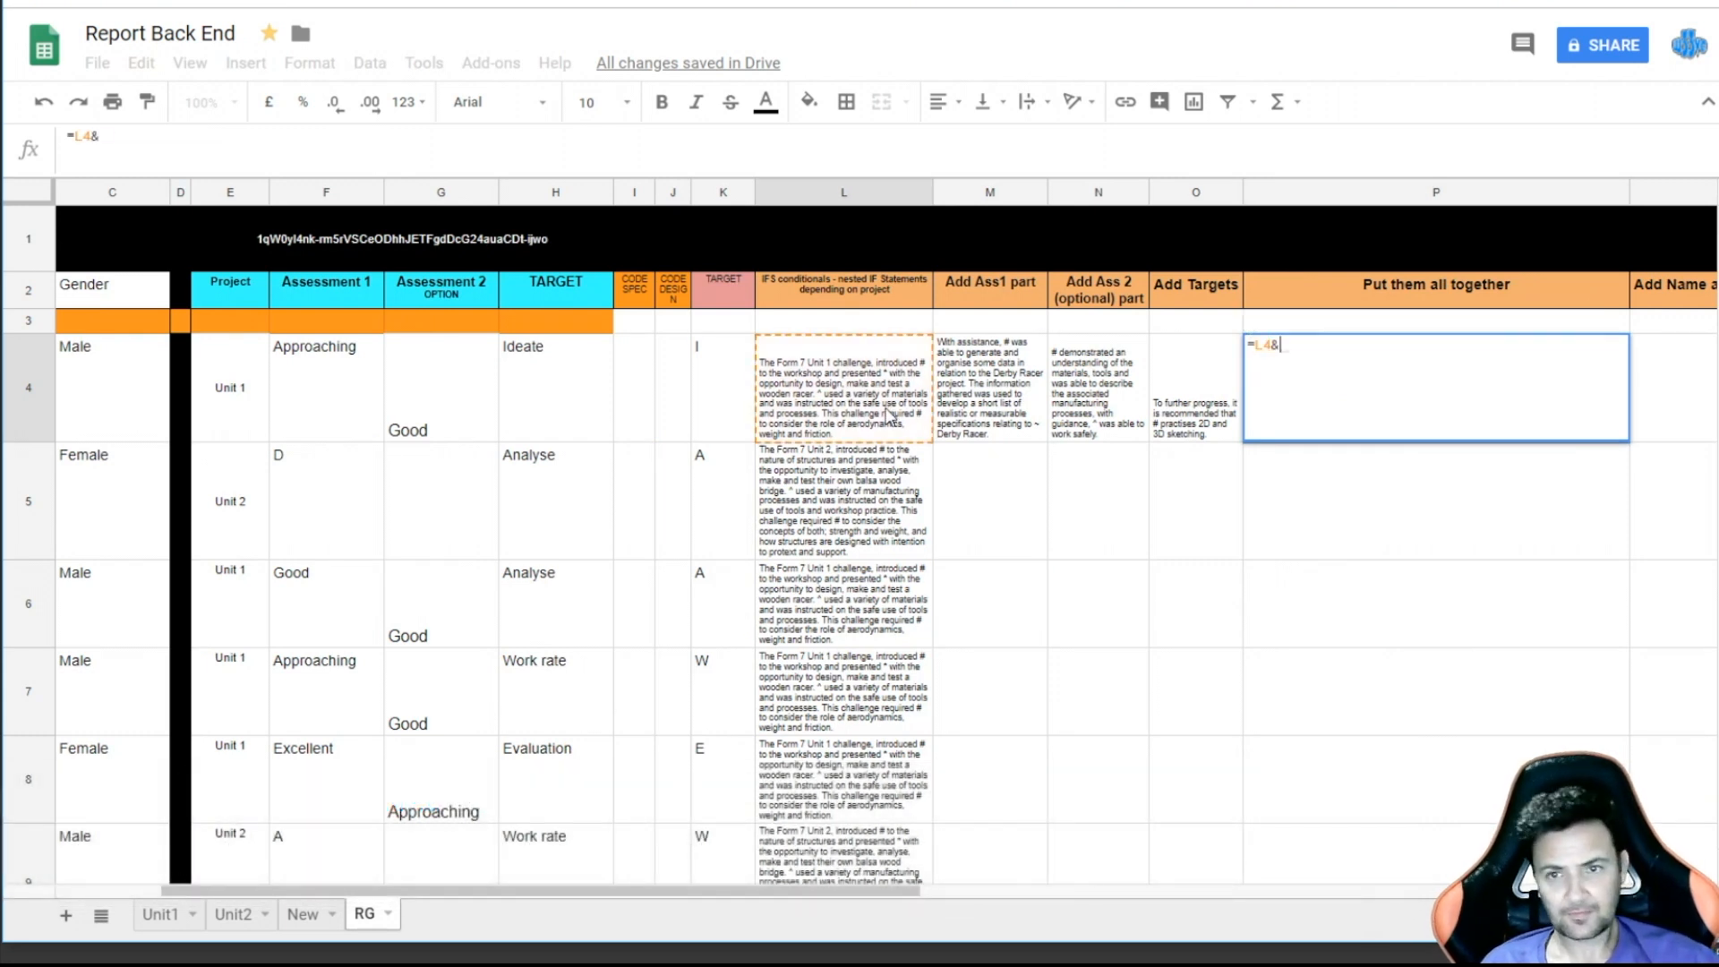
{"action": "left_click", "coordinate": [991, 385]}
{"action": "type", "text": "&"}
{"action": "left_click", "coordinate": [1097, 383]}
{"action": "type", "text": "&"}
{"action": "left_click", "coordinate": [1185, 387]}
{"action": "key", "text": "Return"}
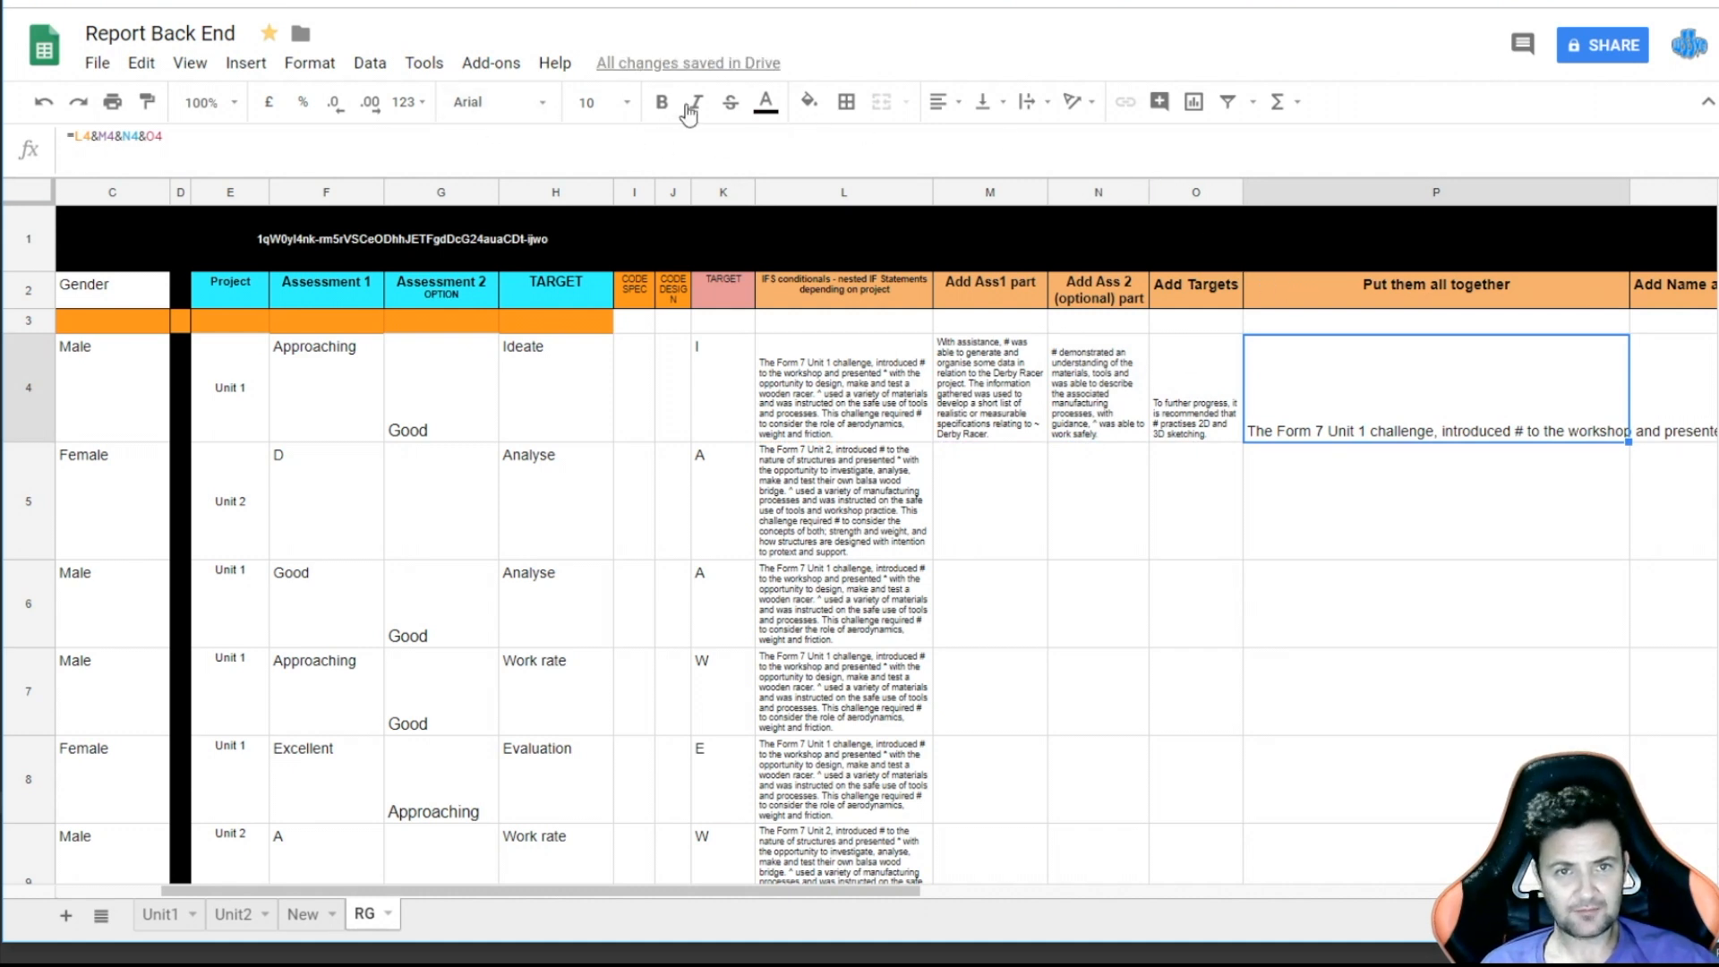
- Set the font size of P4 to 6
{"action": "left_click", "coordinate": [591, 102]}
{"action": "type", "text": "6"}
{"action": "key", "text": "Return"}
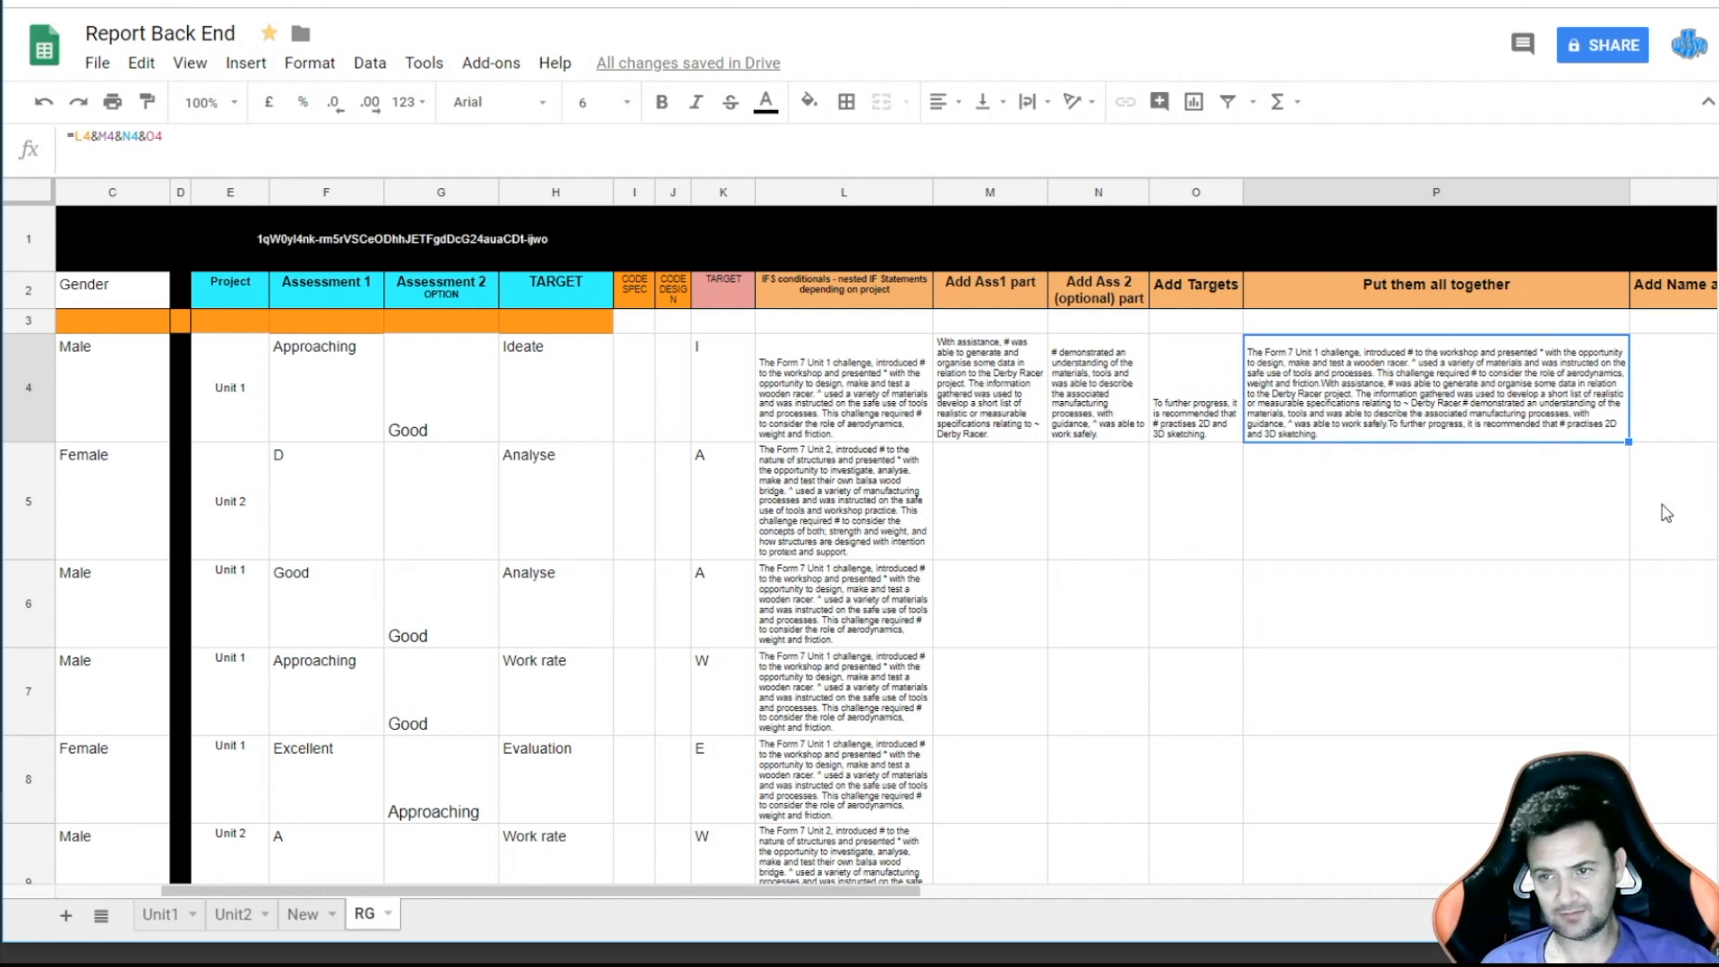
- Start a SUBSTITUTE formula in Q4 under Add Name and Genderize, with P4 as the text to search
{"action": "scroll", "coordinate": [1235, 358], "scroll_direction": "right", "scroll_amount": 5}
{"action": "left_click", "coordinate": [1249, 389]}
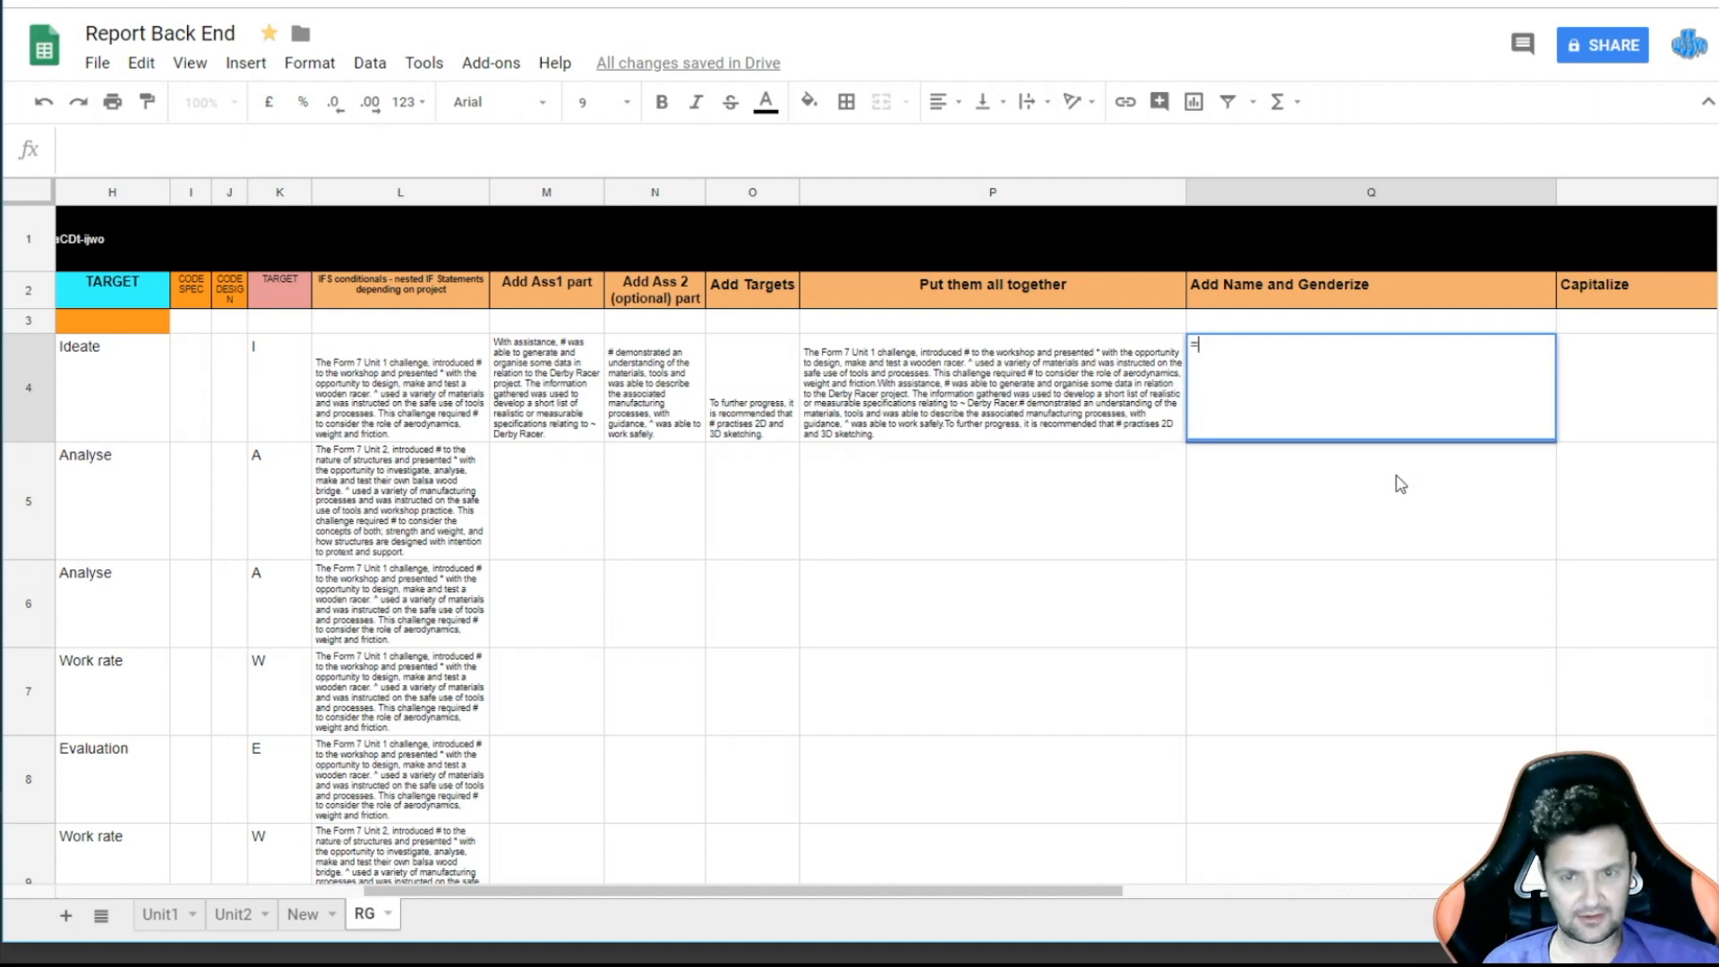
{"action": "type", "text": "=Sub"}
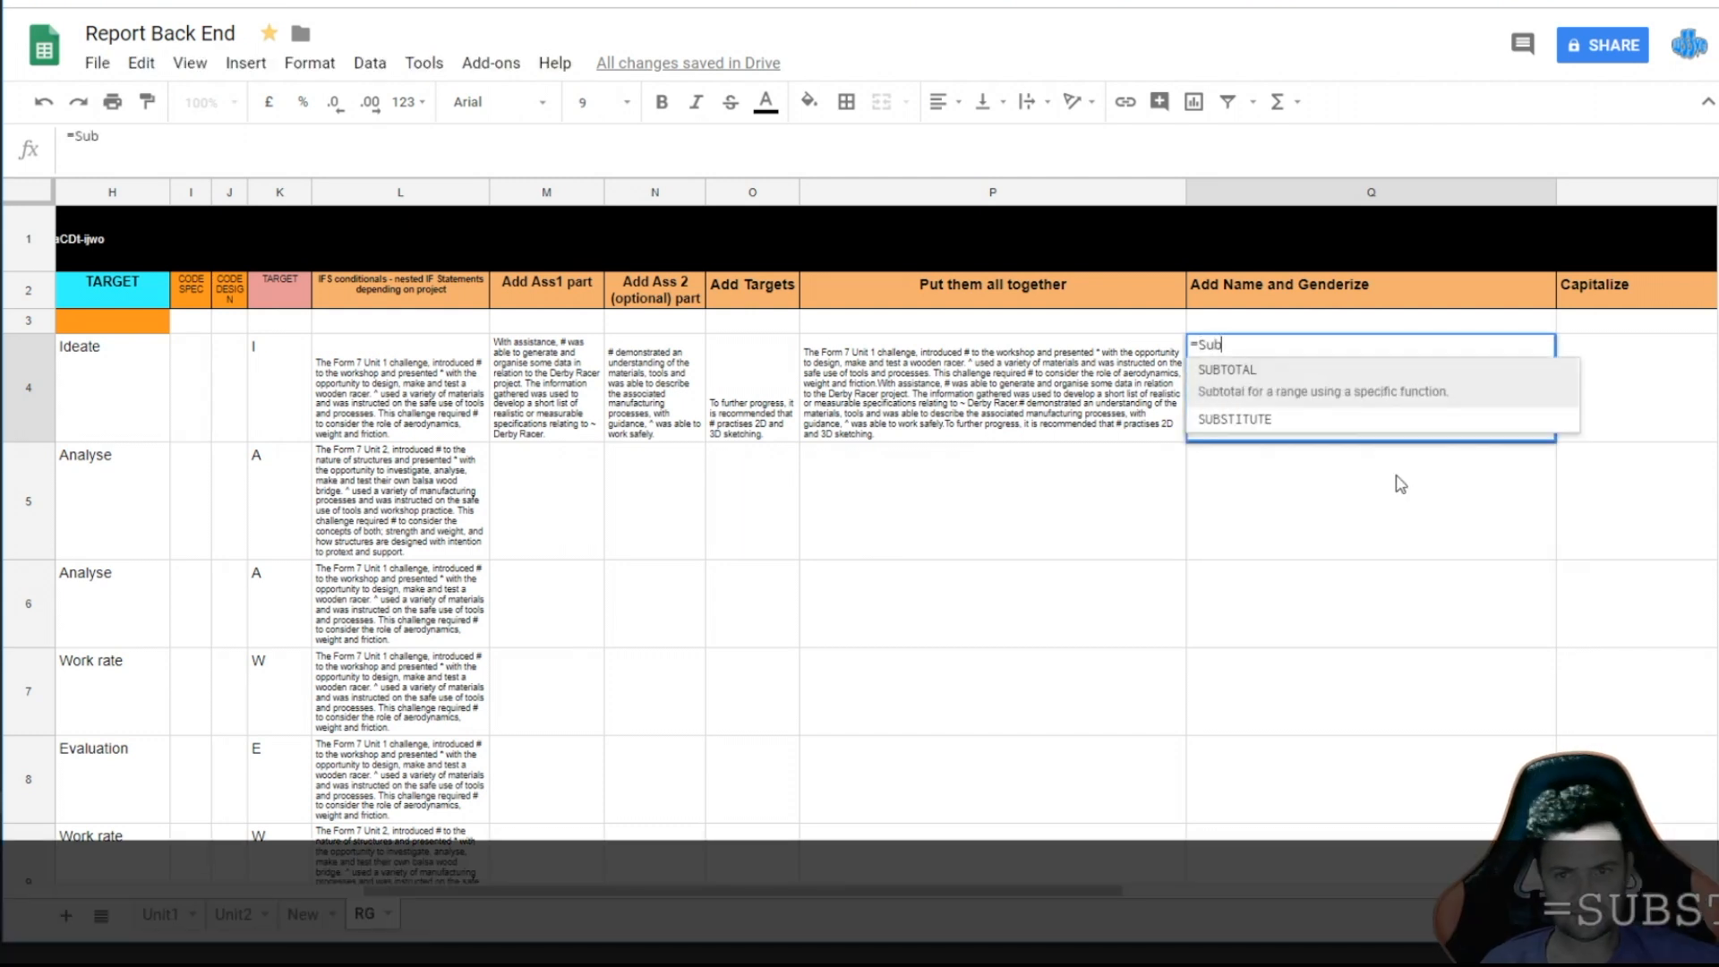
{"action": "left_click", "coordinate": [1246, 434]}
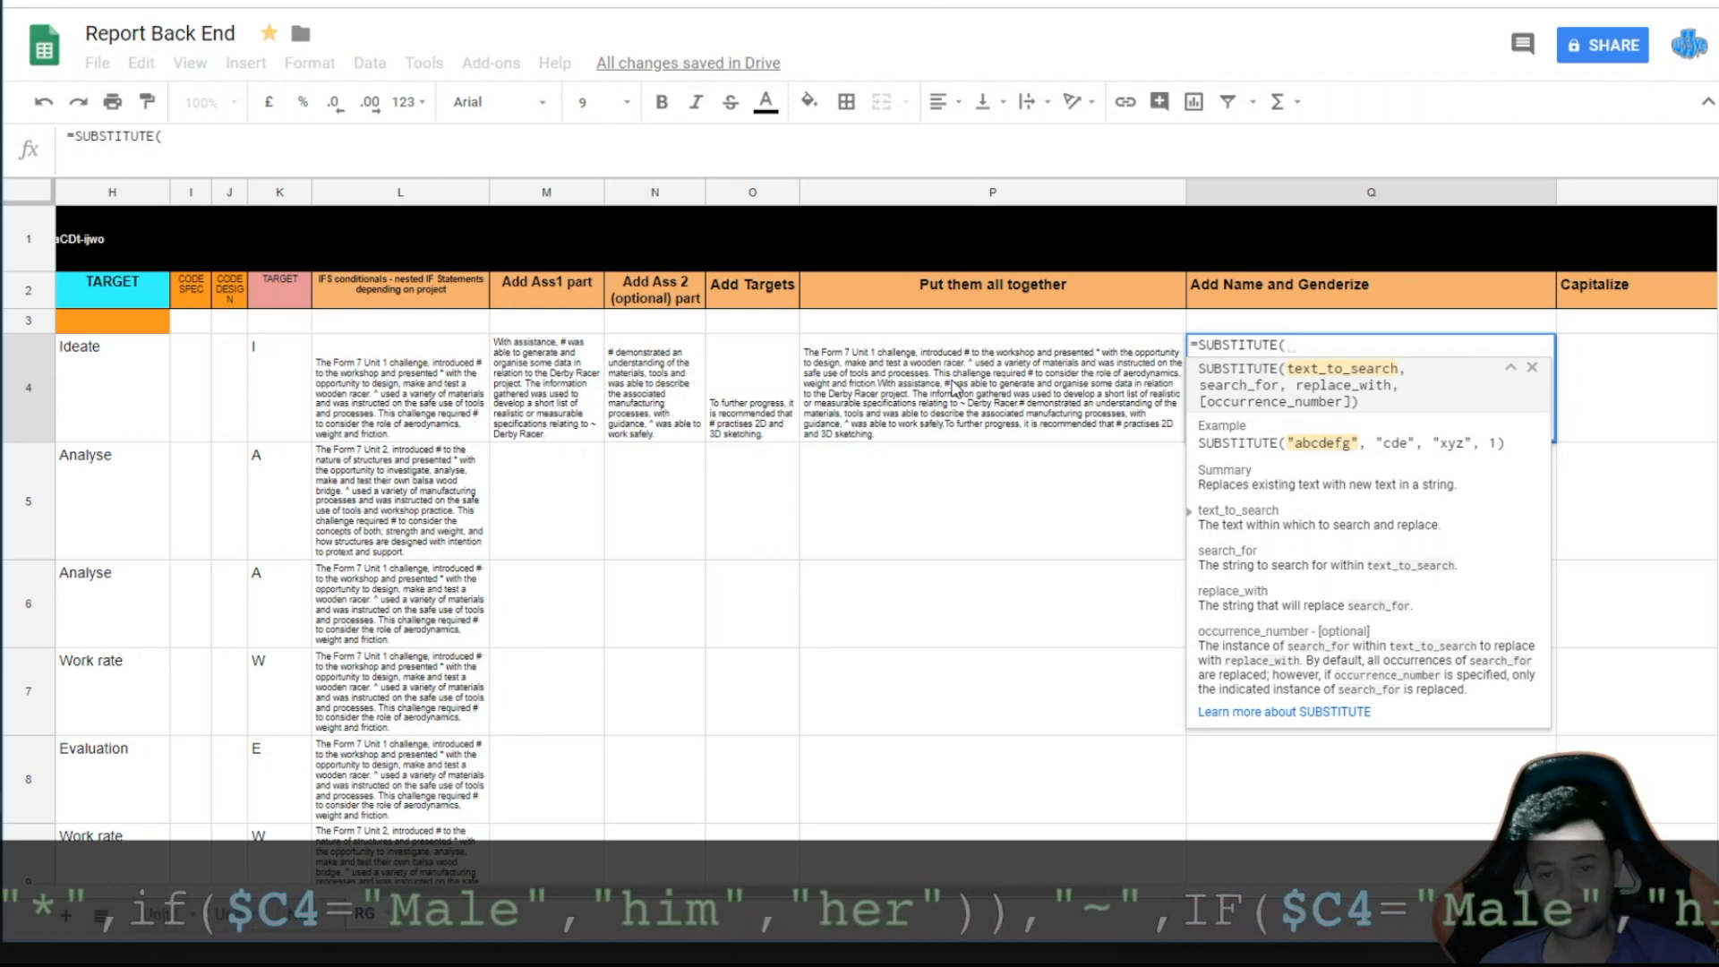
{"action": "scroll", "coordinate": [956, 389], "scroll_direction": "left", "scroll_amount": 7}
{"action": "scroll", "coordinate": [96, 384], "scroll_direction": "right", "scroll_amount": 9}
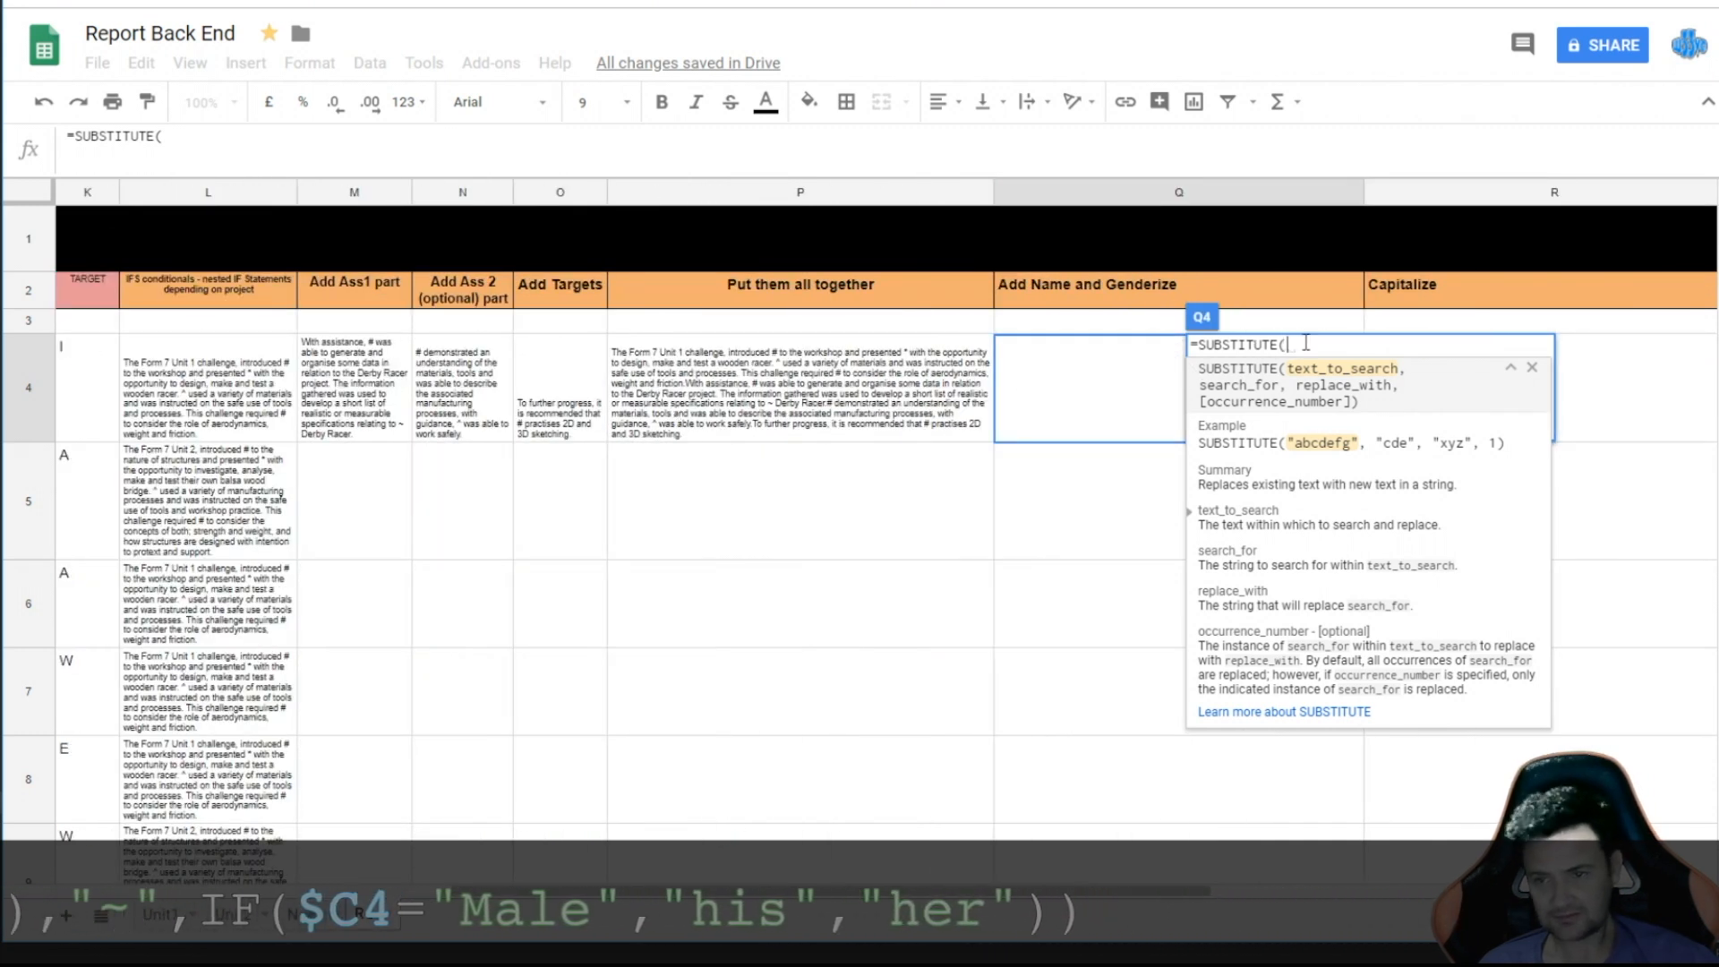
{"action": "left_click", "coordinate": [922, 398]}
{"action": "type", "text": ","}
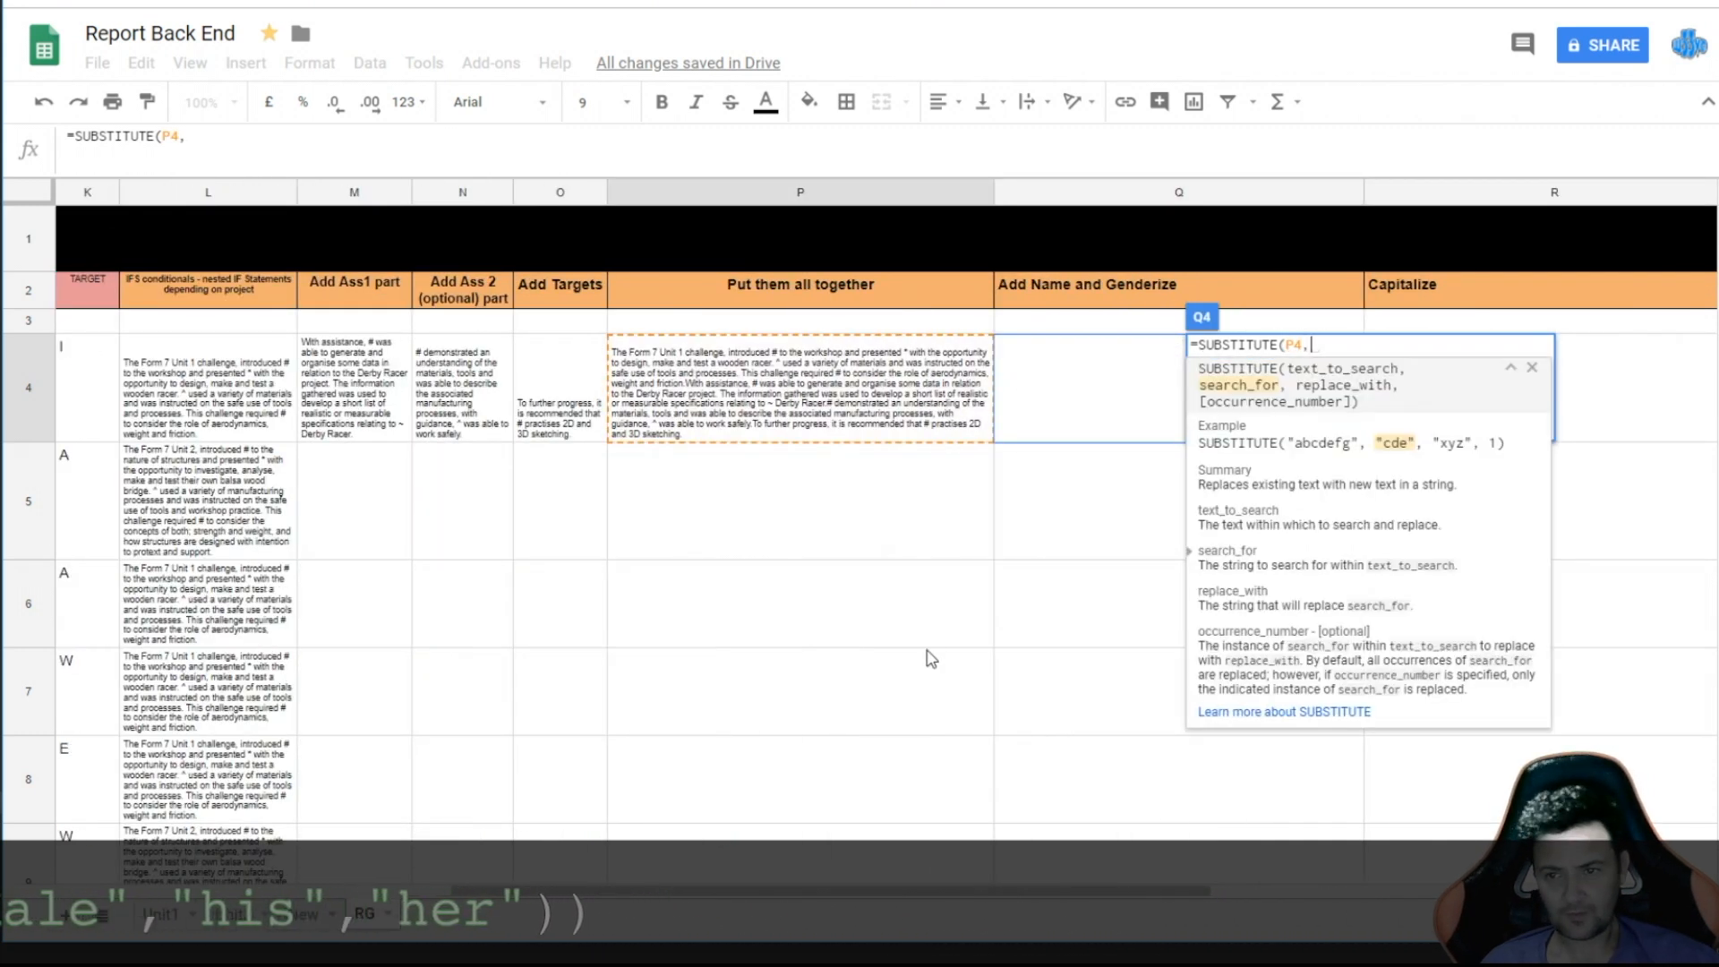
- Complete Q4's formula as =SUBSTITUTE(P4,"#",A4) to insert the first name, and wrap the cell's text
{"action": "type", "text": "\""}
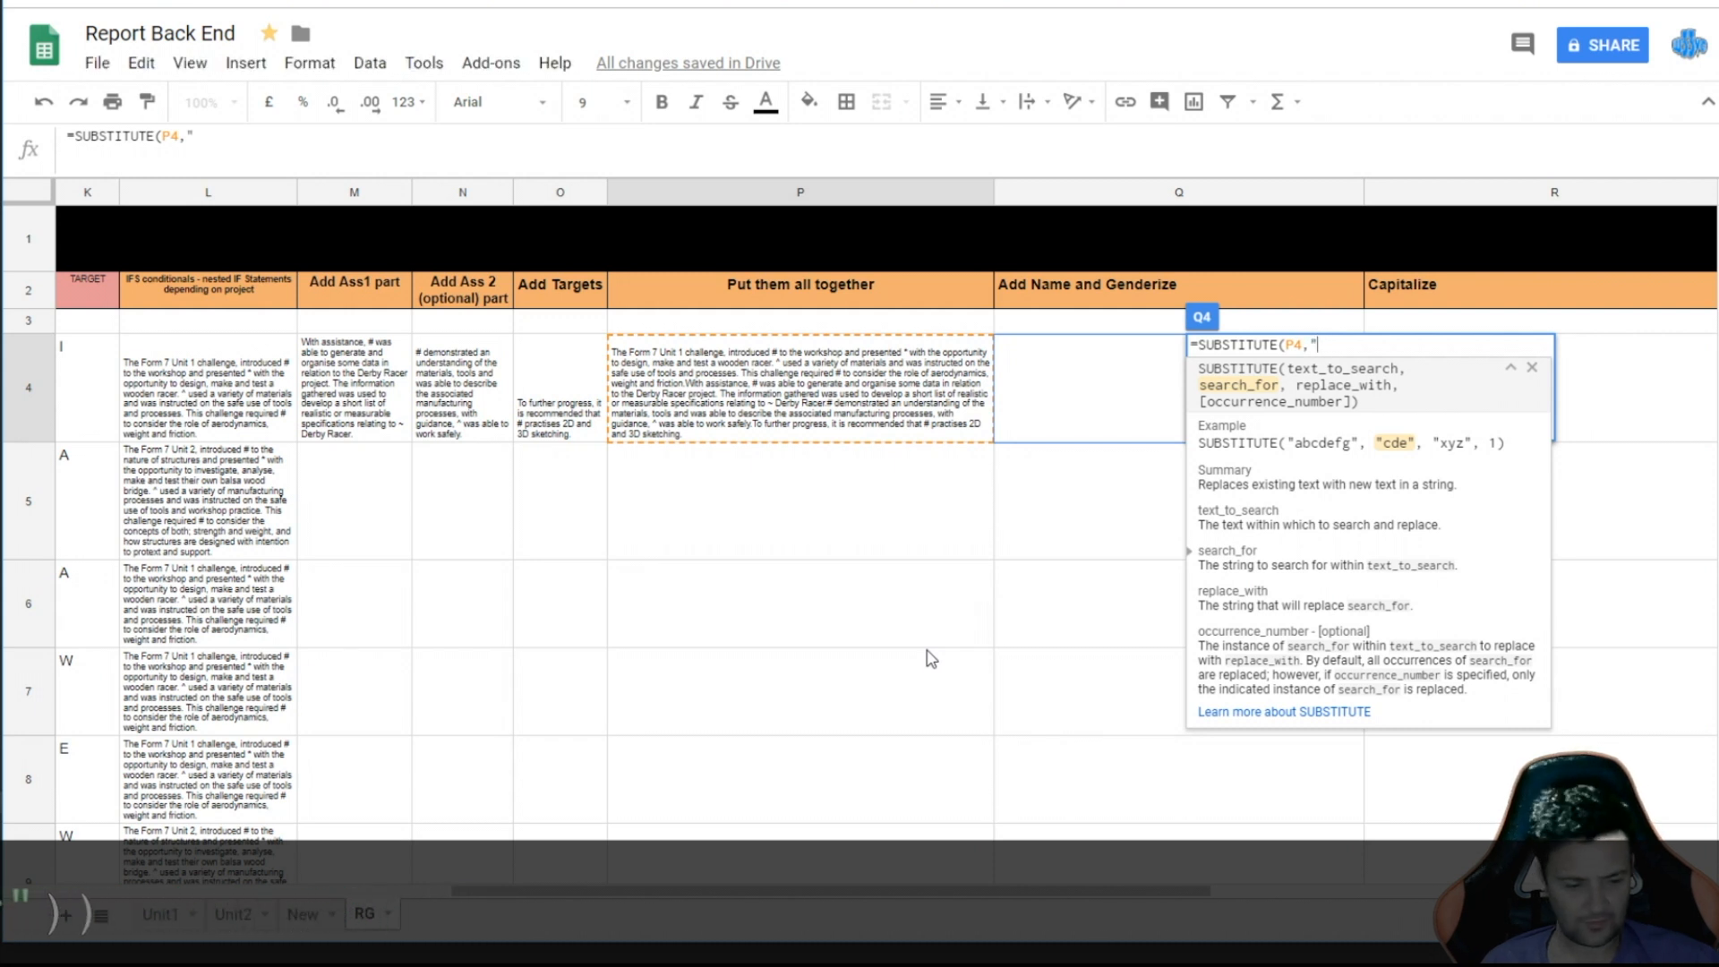
{"action": "type", "text": "#\","}
{"action": "scroll", "coordinate": [931, 658], "scroll_direction": "left", "scroll_amount": 10}
{"action": "left_click", "coordinate": [123, 403]}
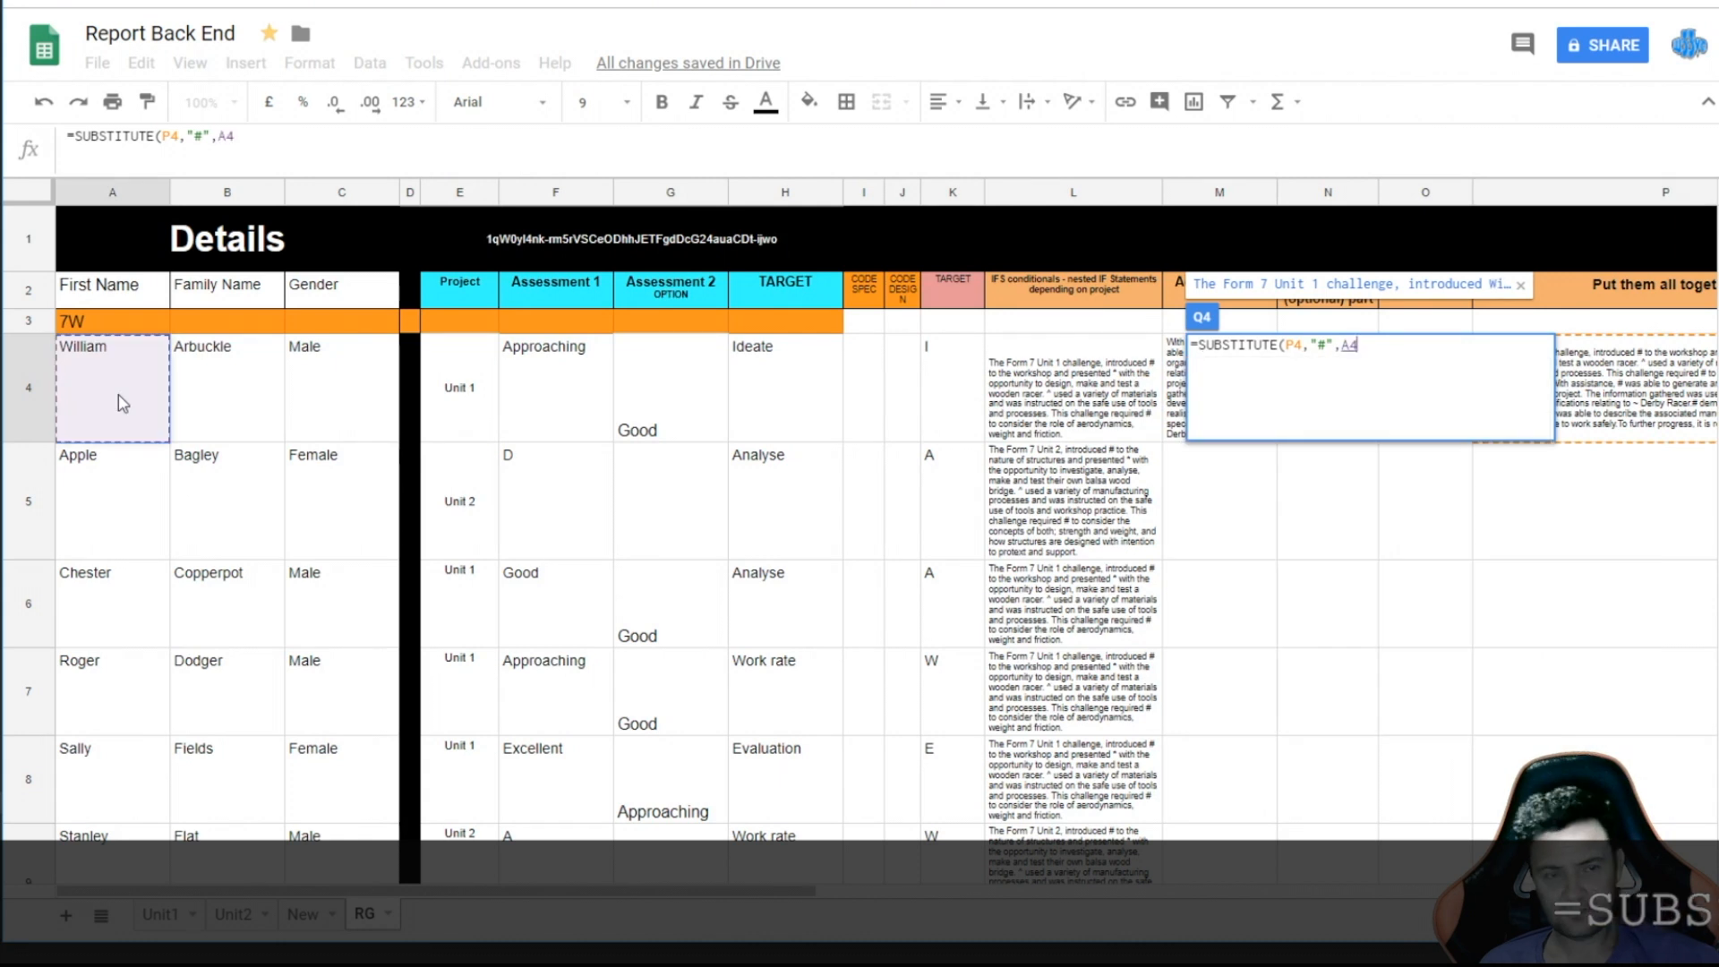
{"action": "type", "text": ")"}
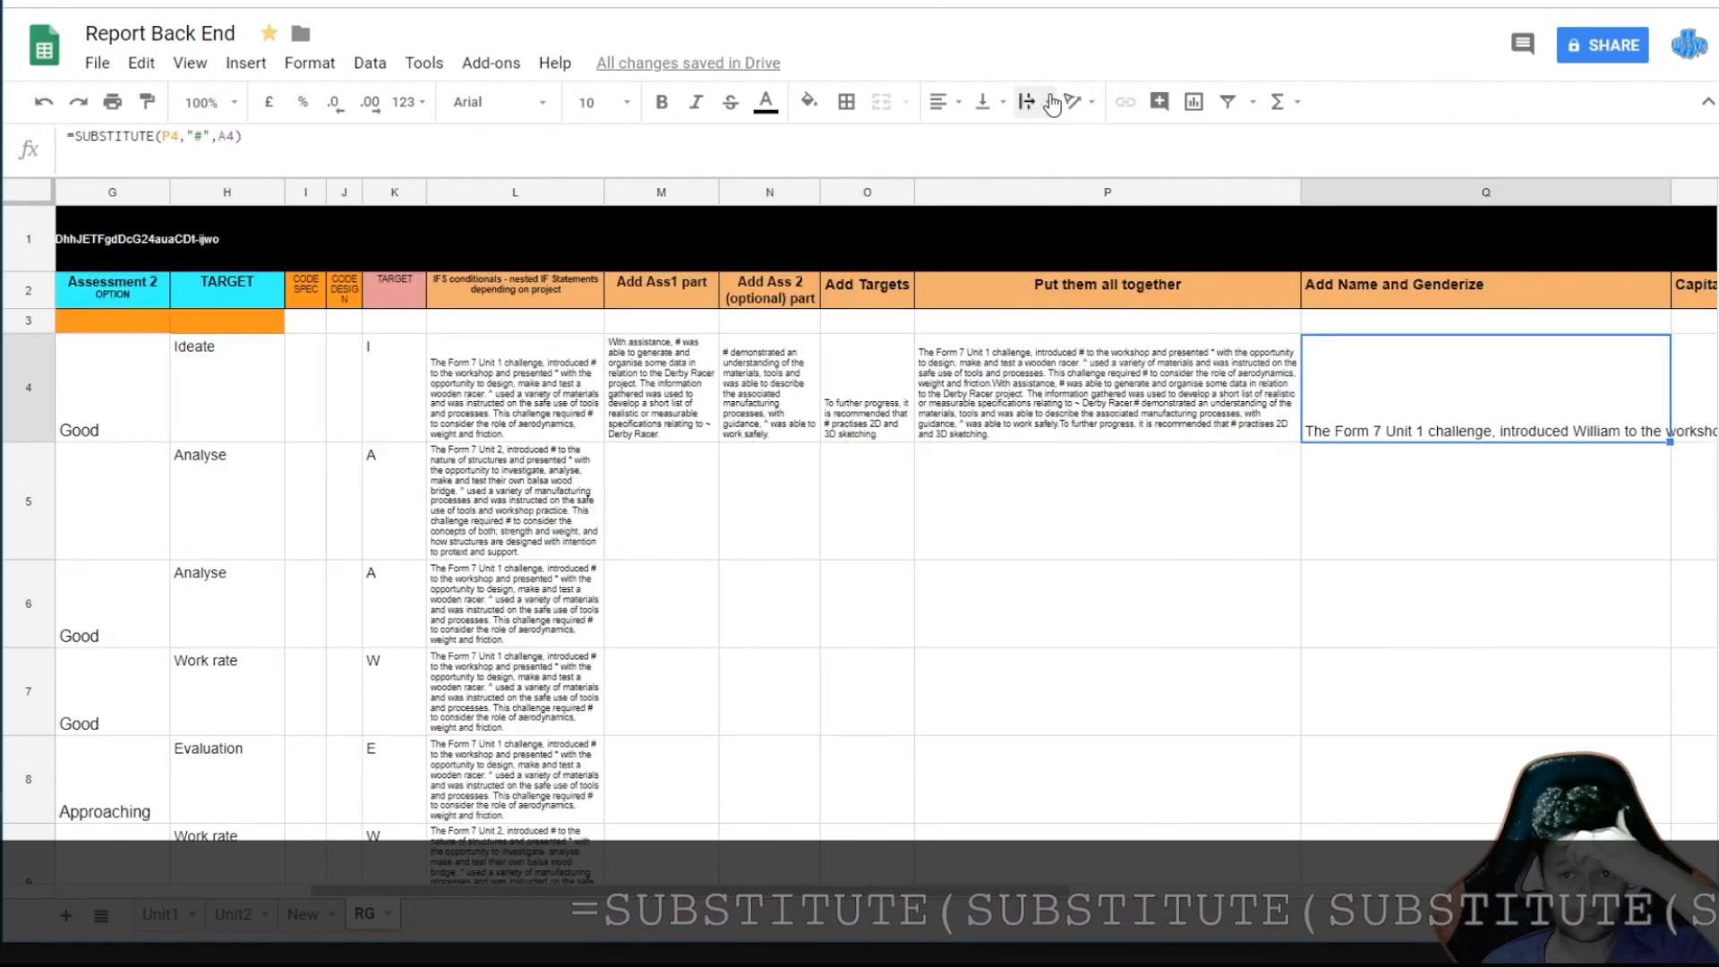
{"action": "left_click", "coordinate": [1051, 104]}
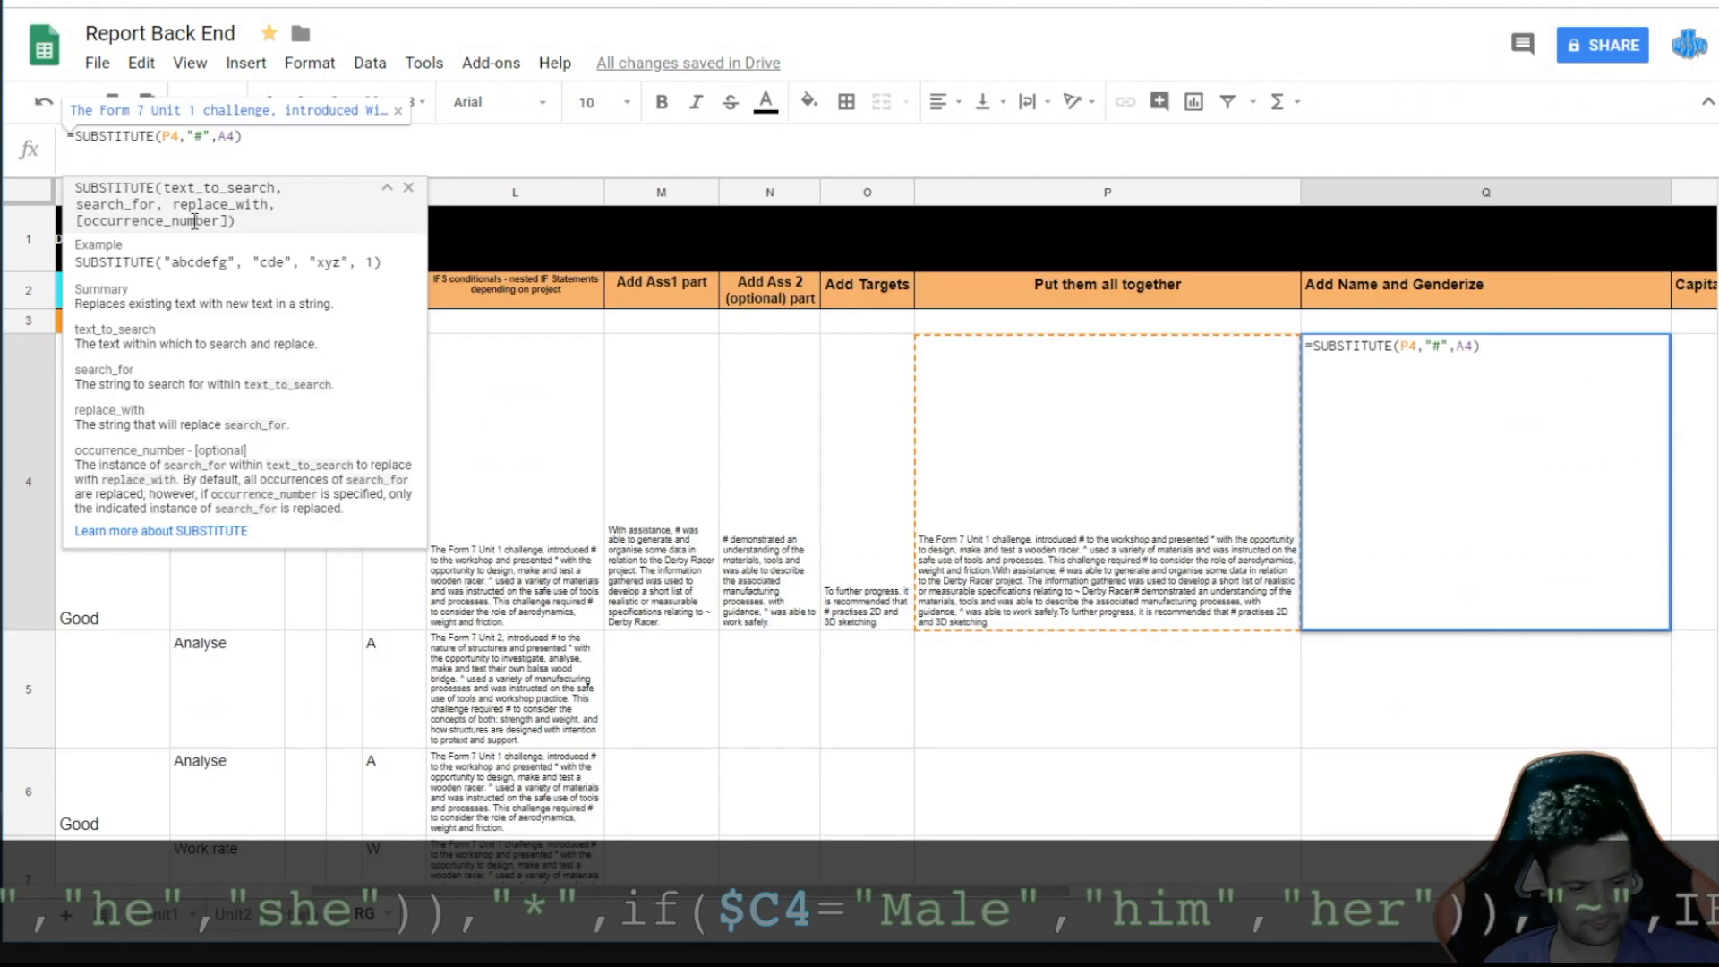
- Nest Q4's existing formula inside a second SUBSTITUTE that searches for "^"
{"action": "type", "text": "Substitu"}
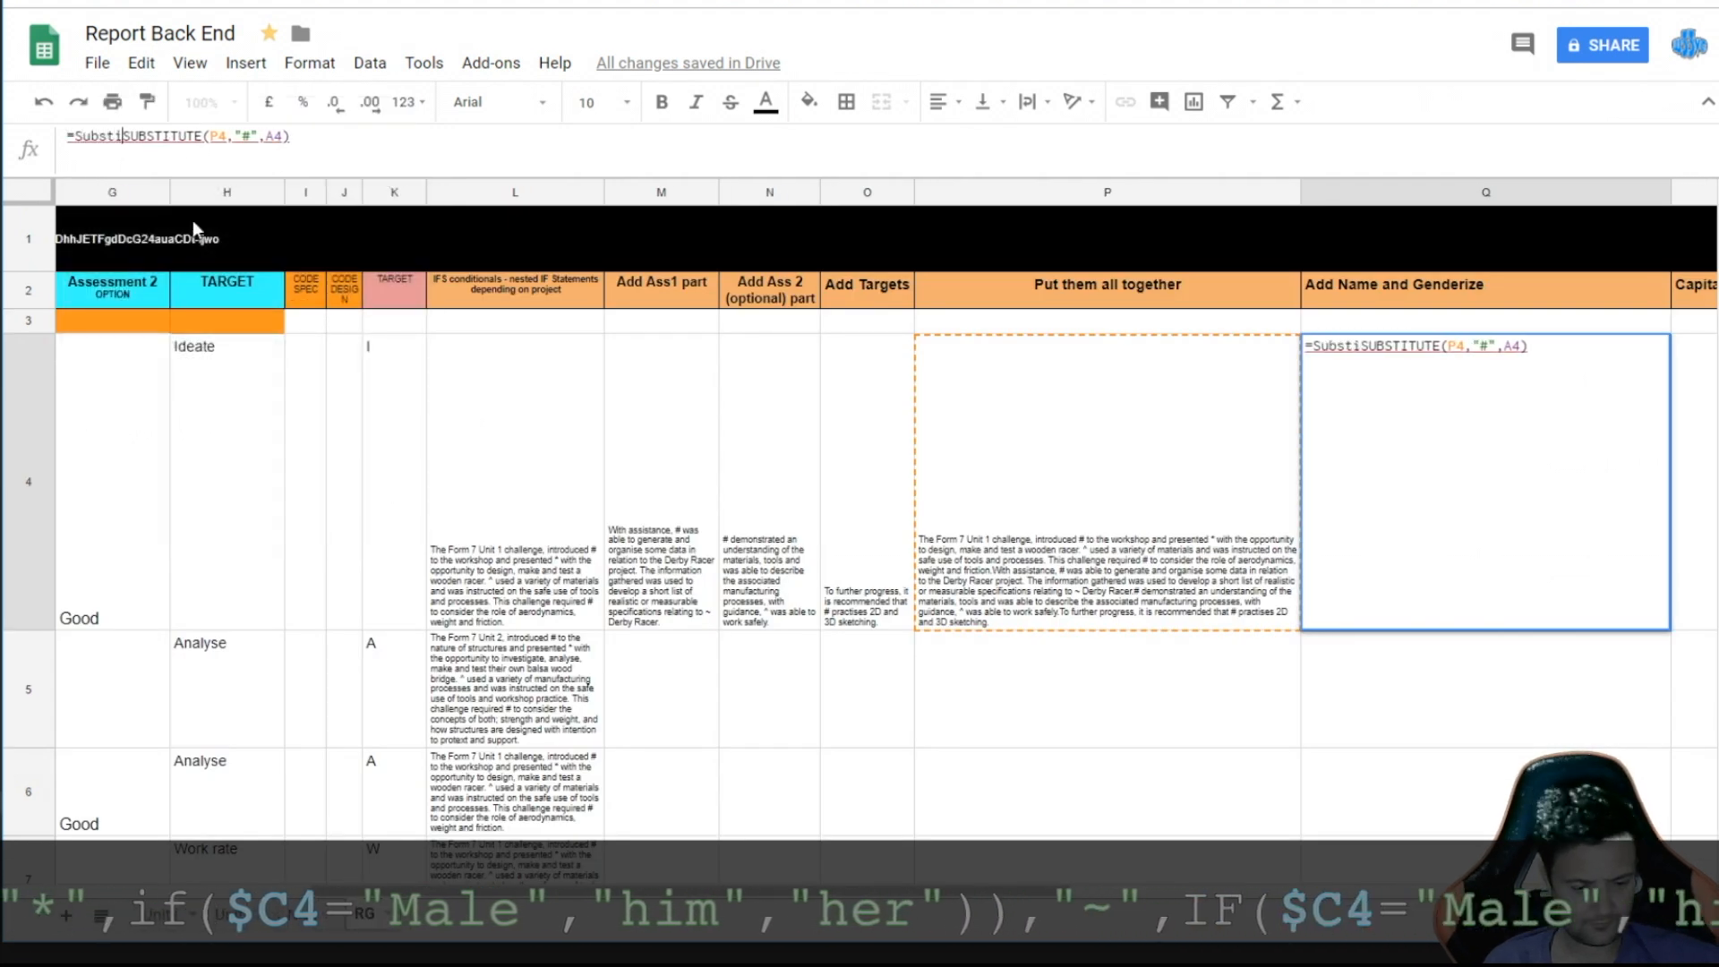
{"action": "type", "text": "te"}
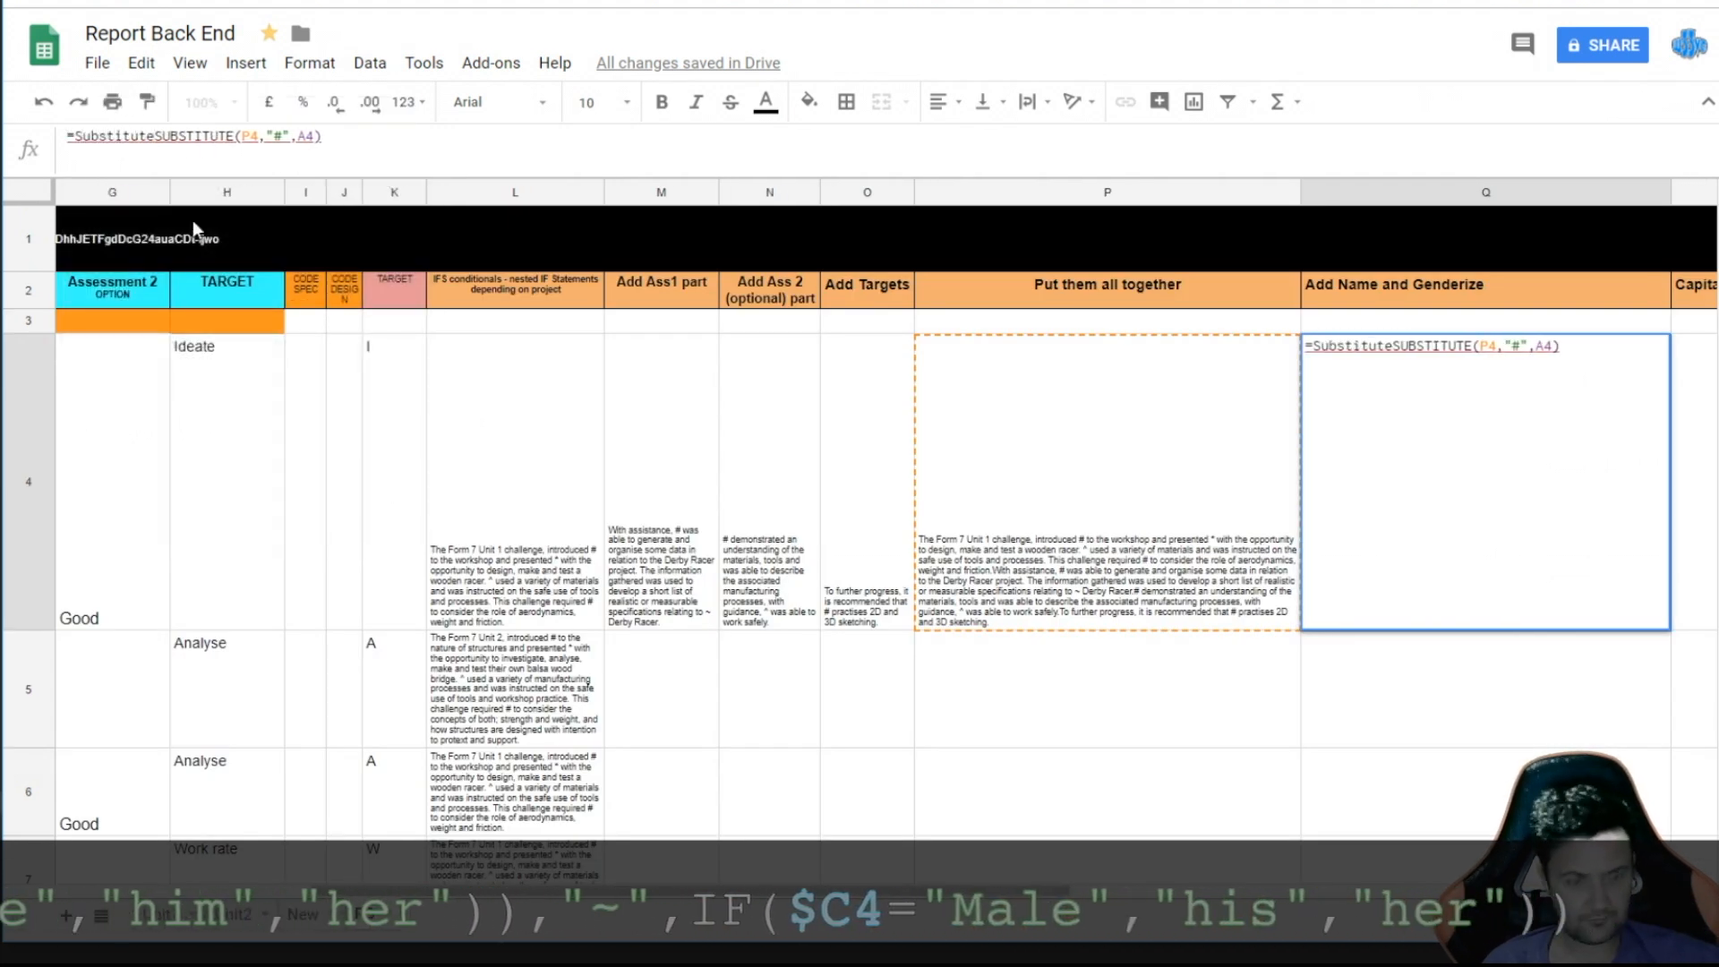
{"action": "type", "text": "("}
{"action": "left_click", "coordinate": [387, 144]}
{"action": "type", "text": ",\""}
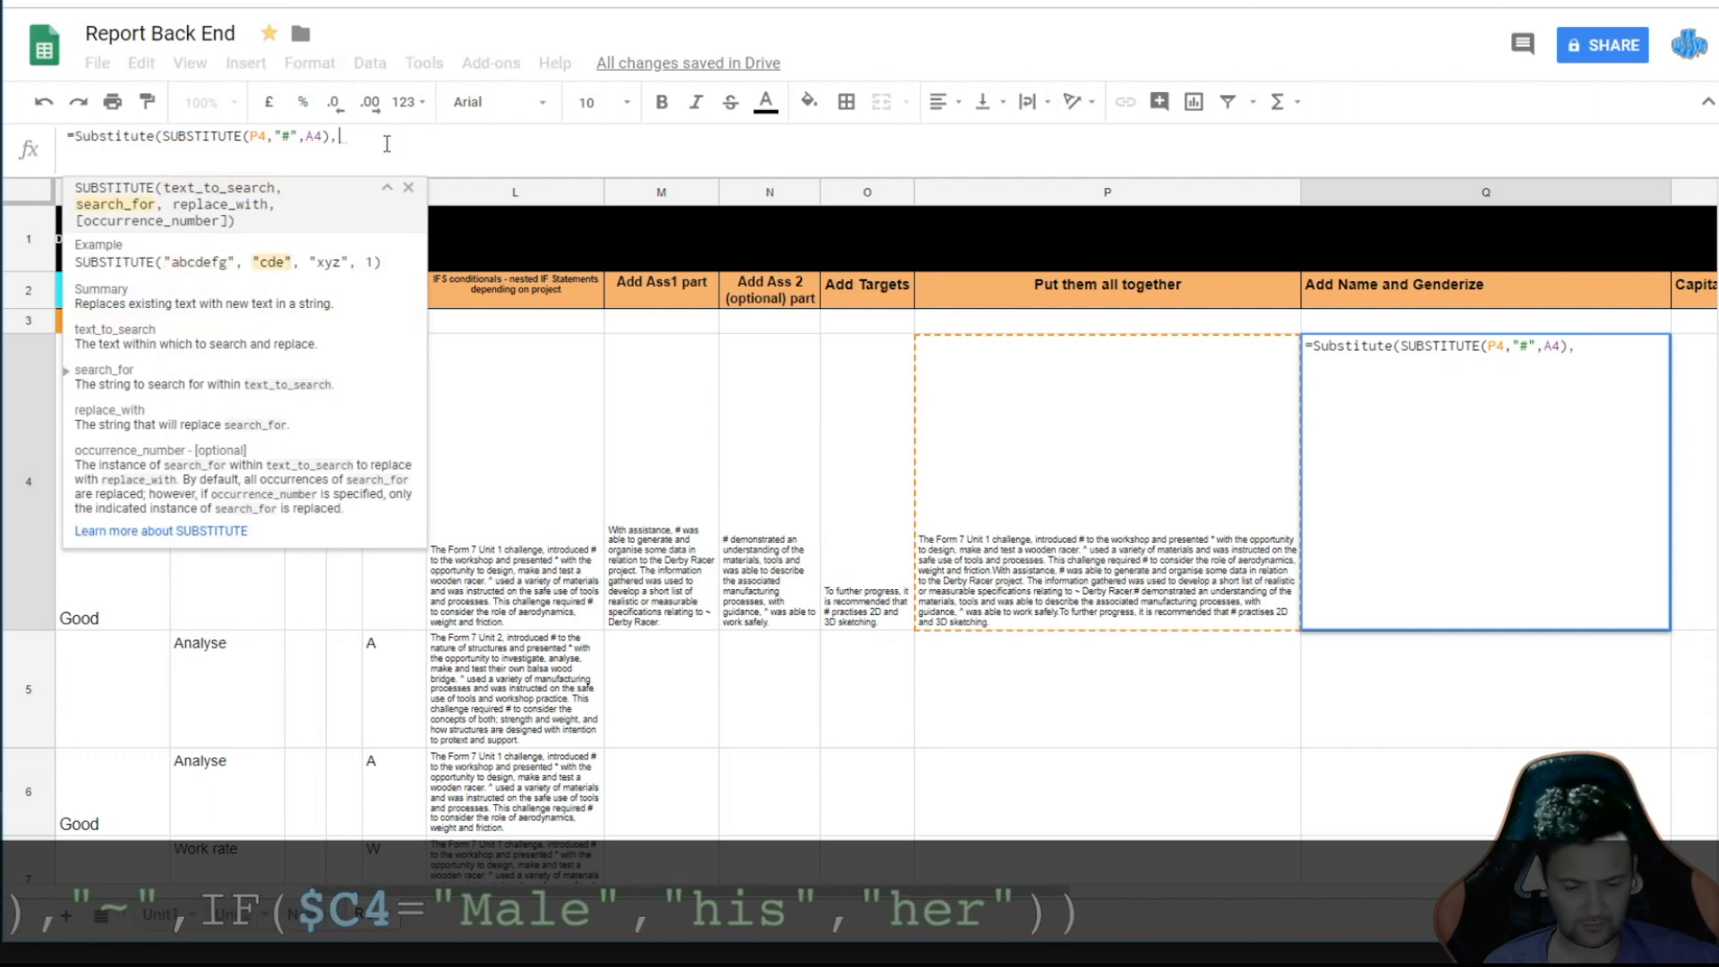
{"action": "type", "text": "^"}
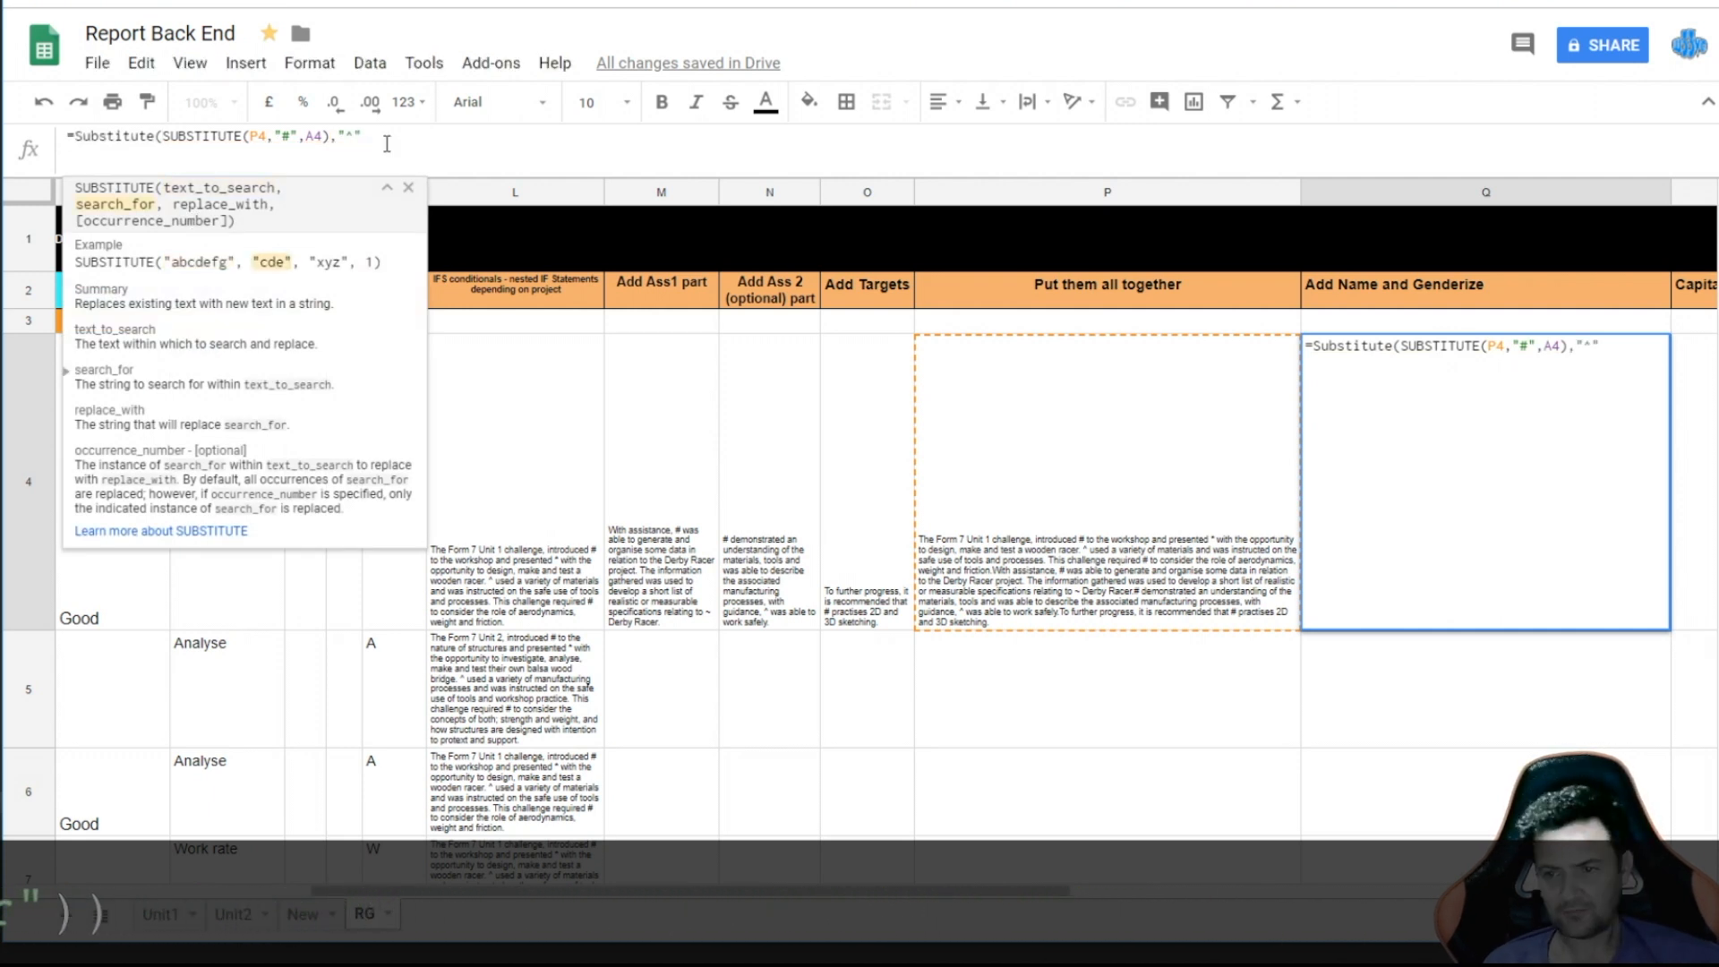
{"action": "type", "text": "\""}
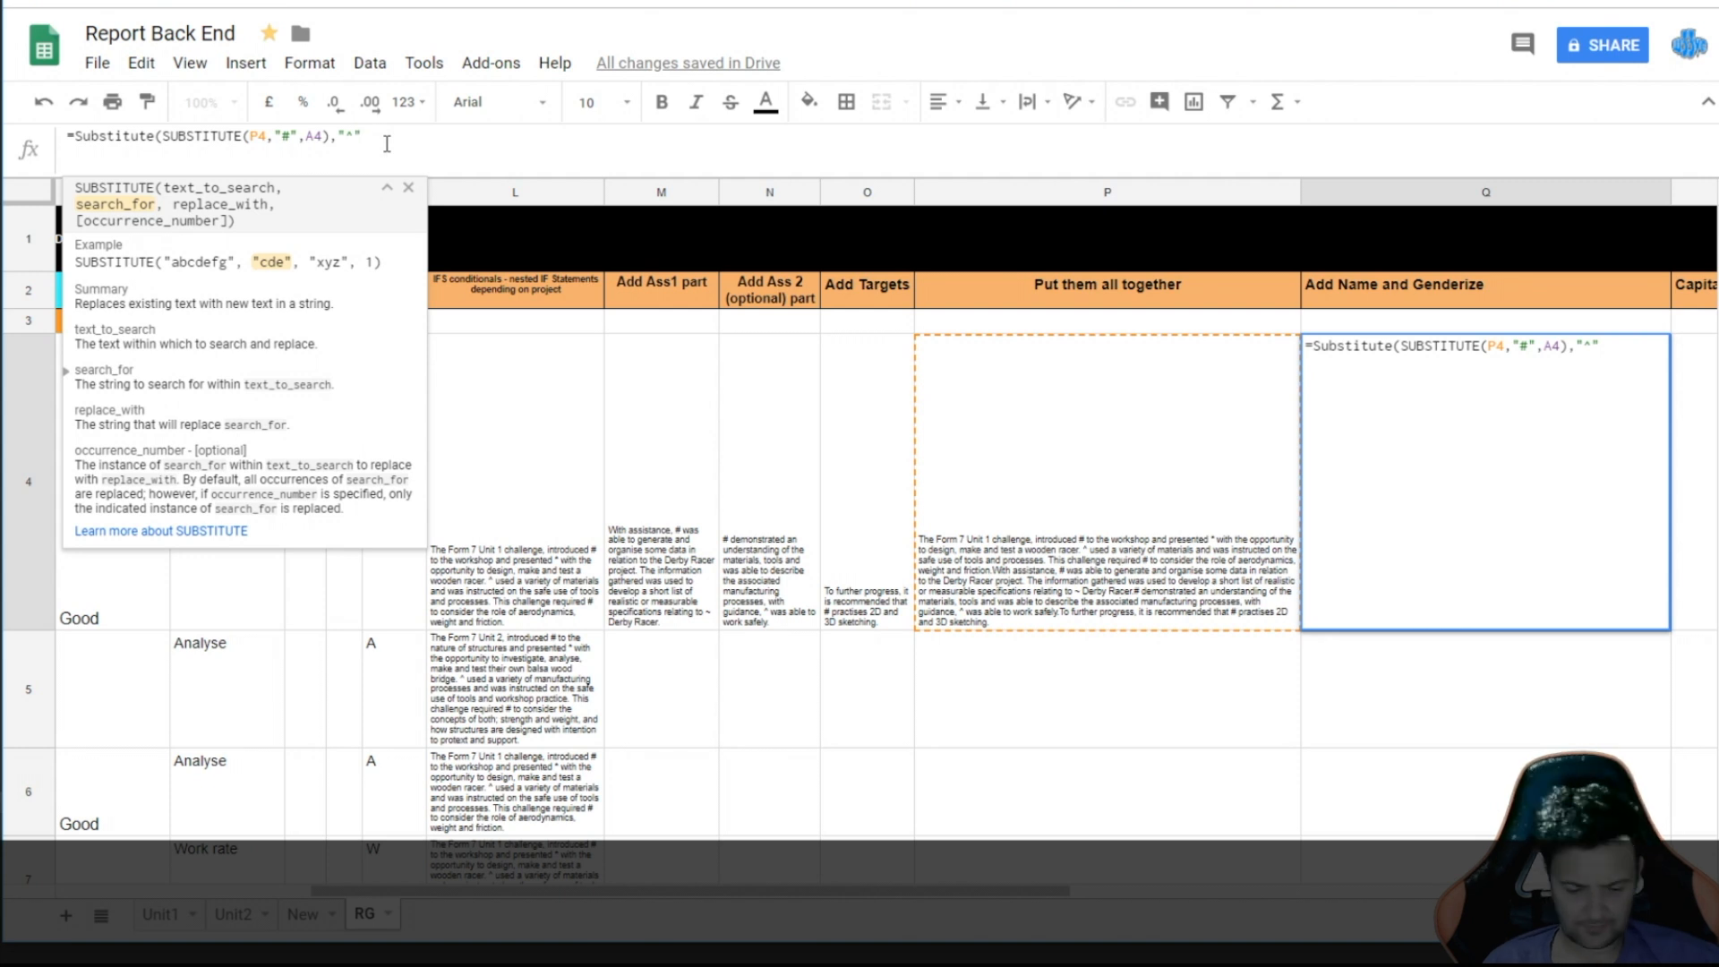
- Set the replacement for "^" in Q4 to if(C4="Male","he","she"), and close and commit the formula
{"action": "type", "text": ",if"}
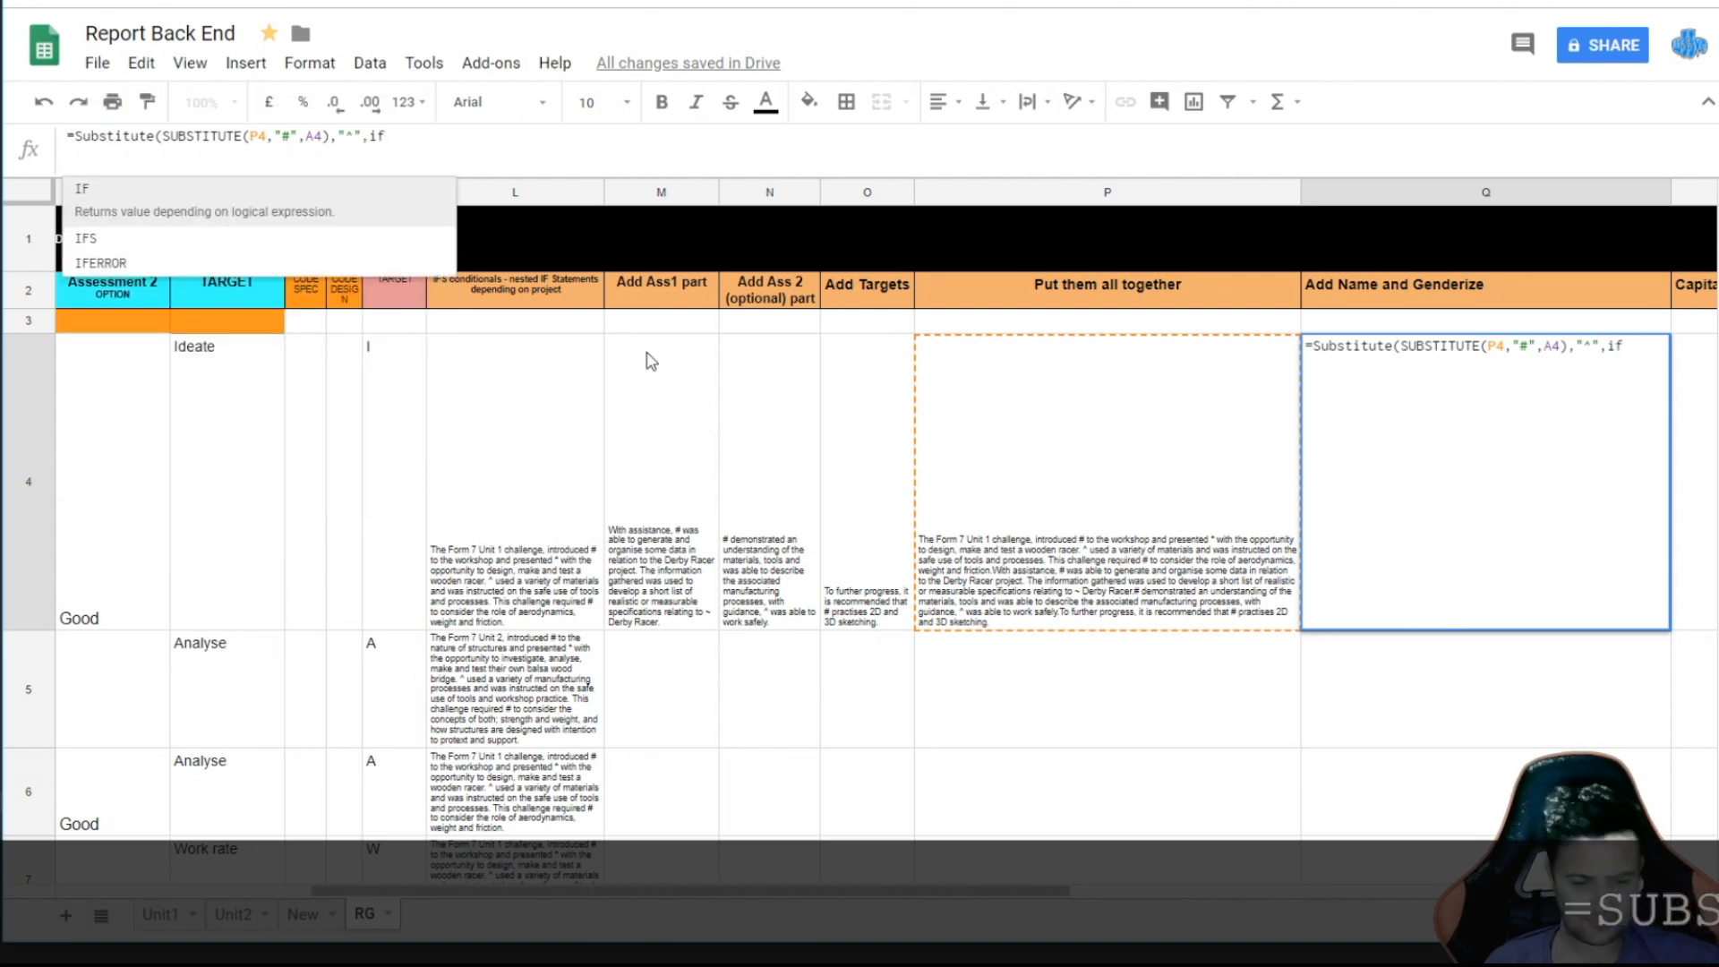
{"action": "type", "text": "("}
{"action": "scroll", "coordinate": [651, 361], "scroll_direction": "left", "scroll_amount": 5}
{"action": "type", "text": "C4="}
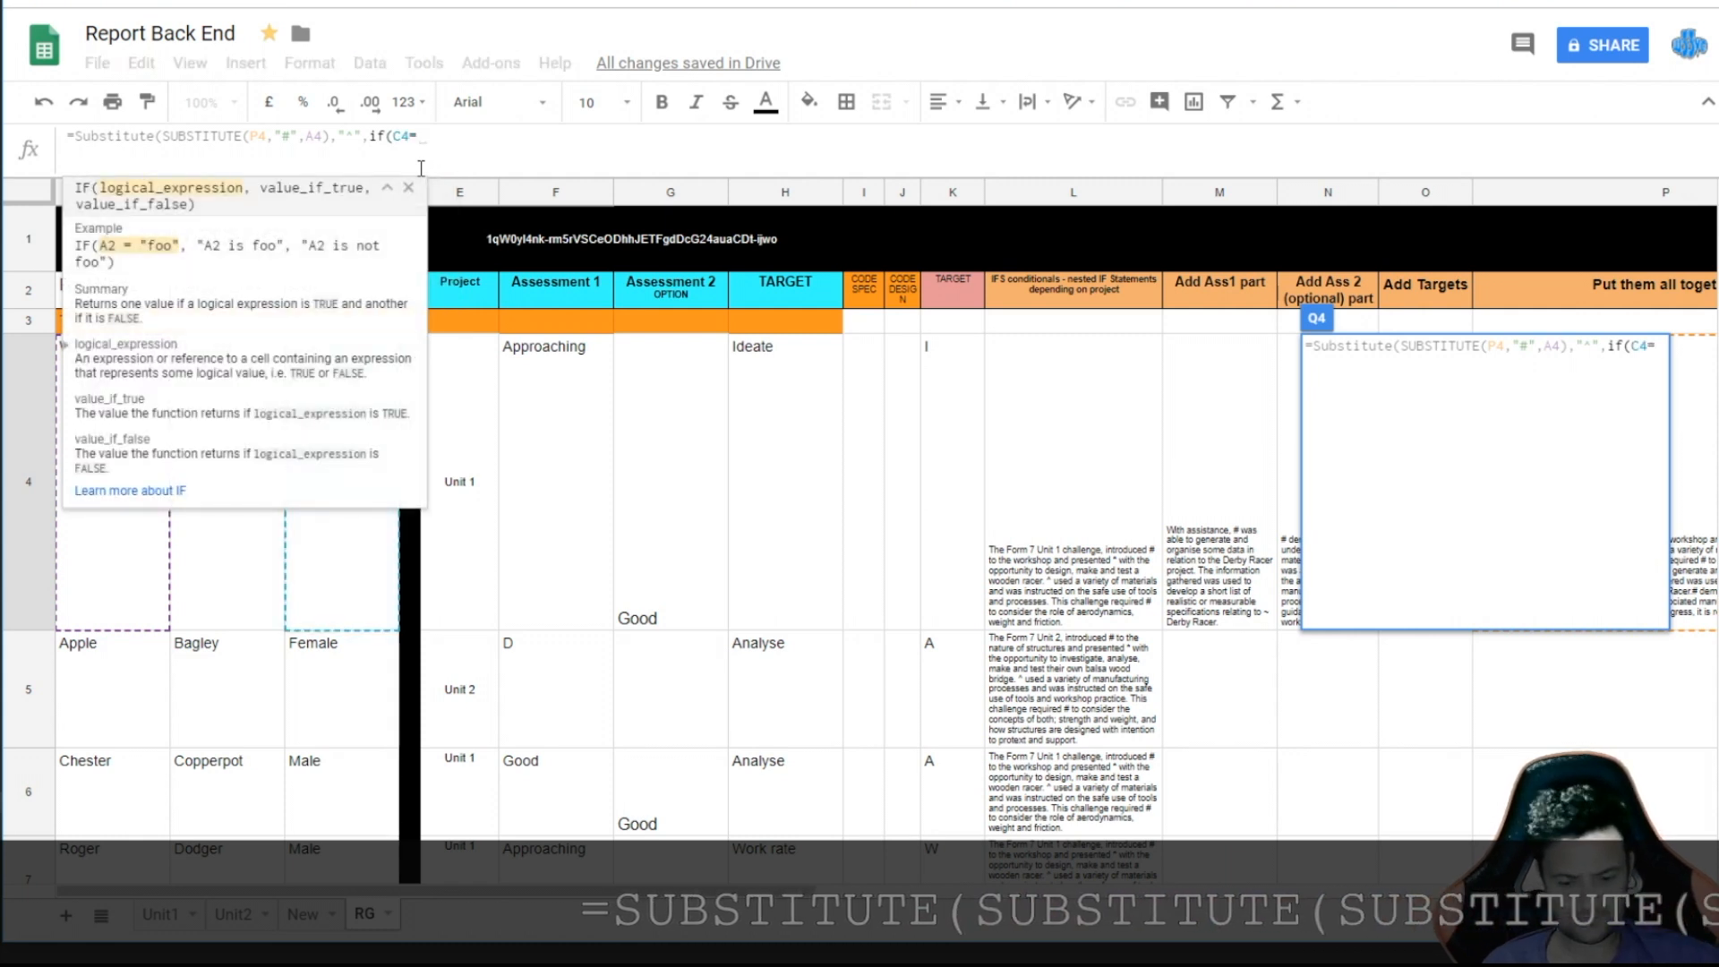
{"action": "type", "text": "\"Male\","}
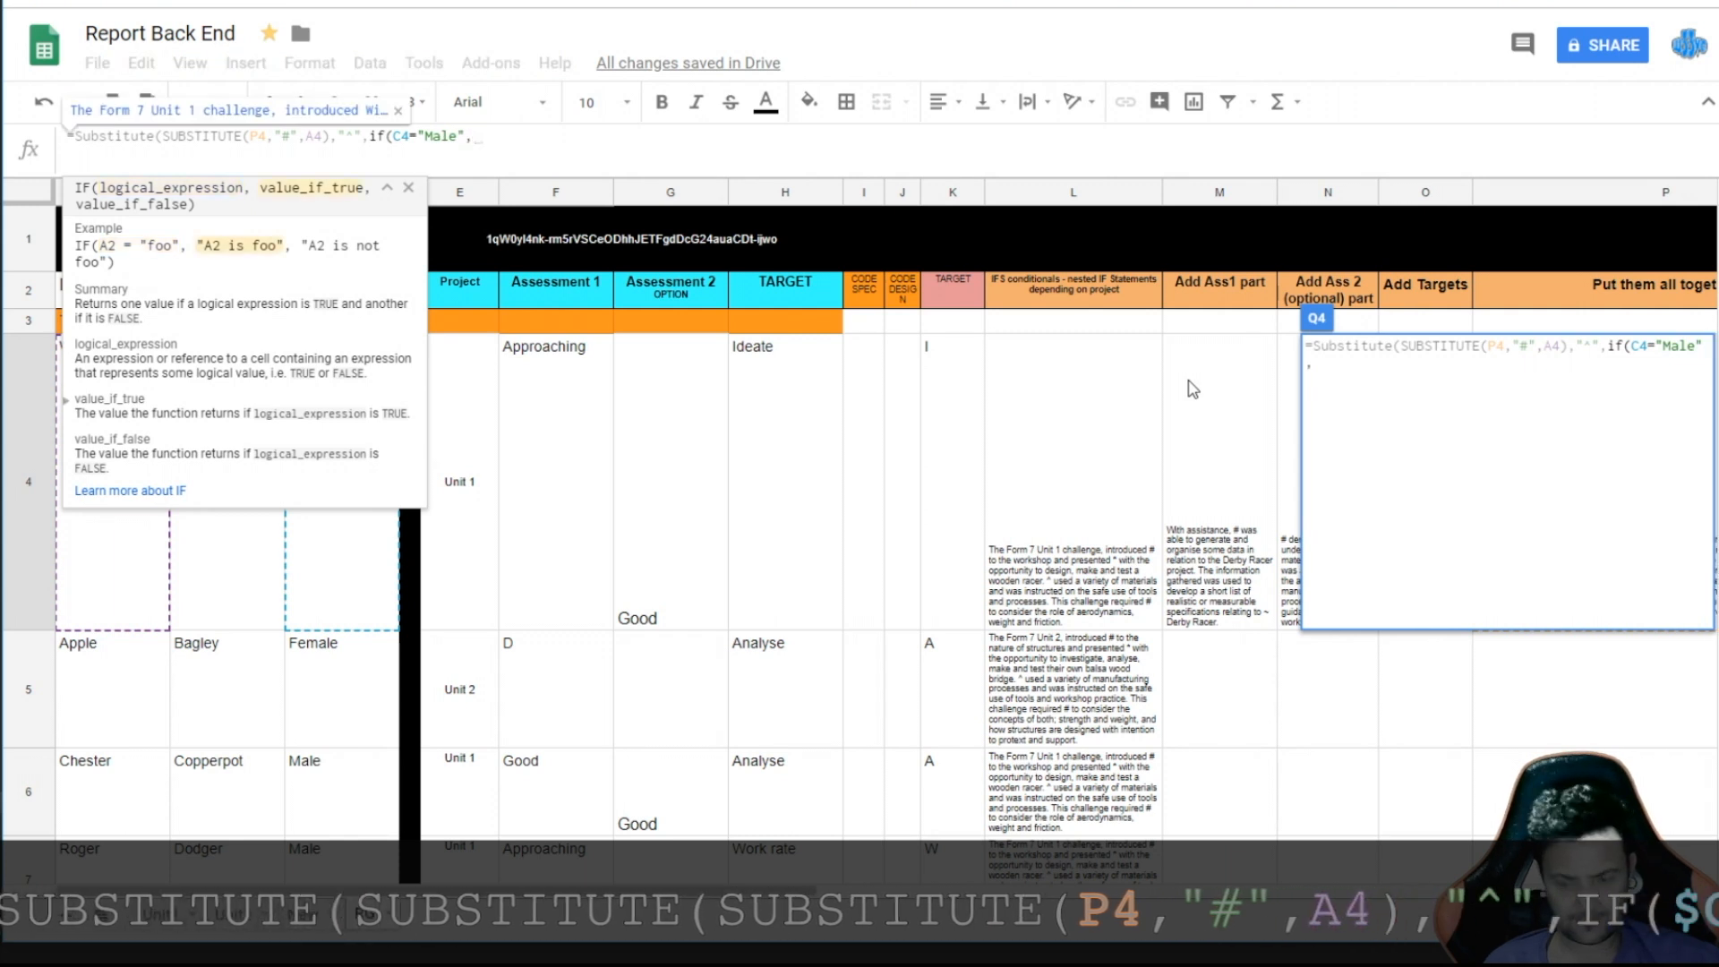
{"action": "type", "text": "\"he\""}
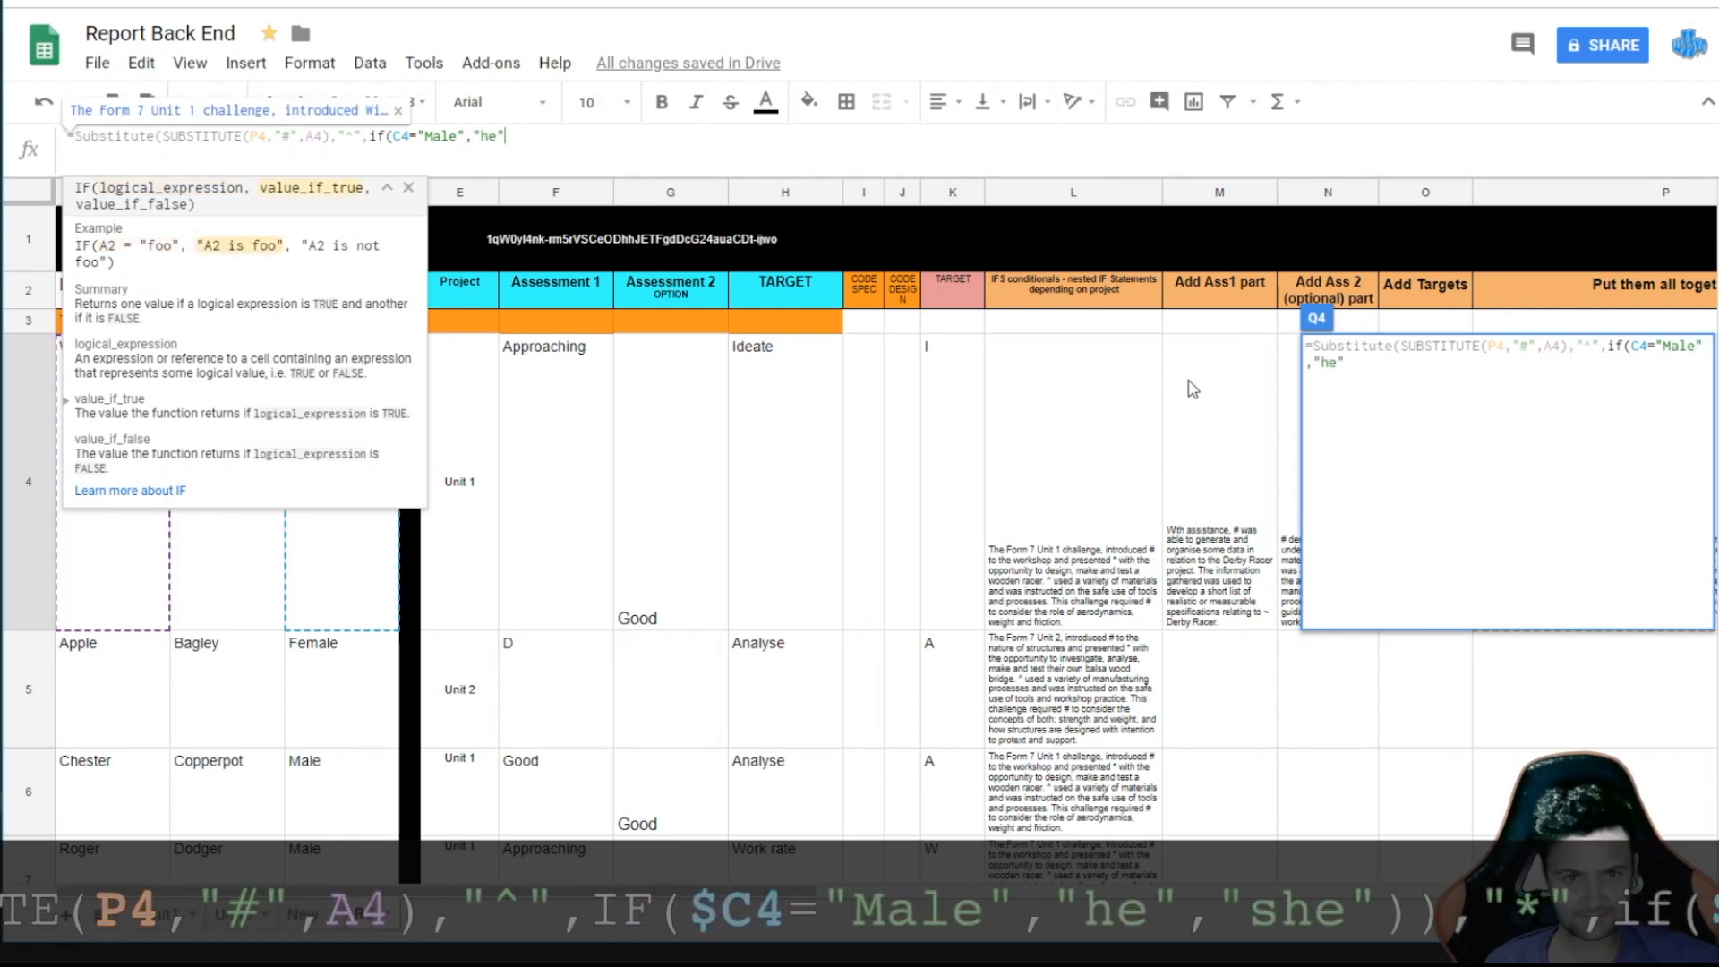
{"action": "type", "text": ",\"she"}
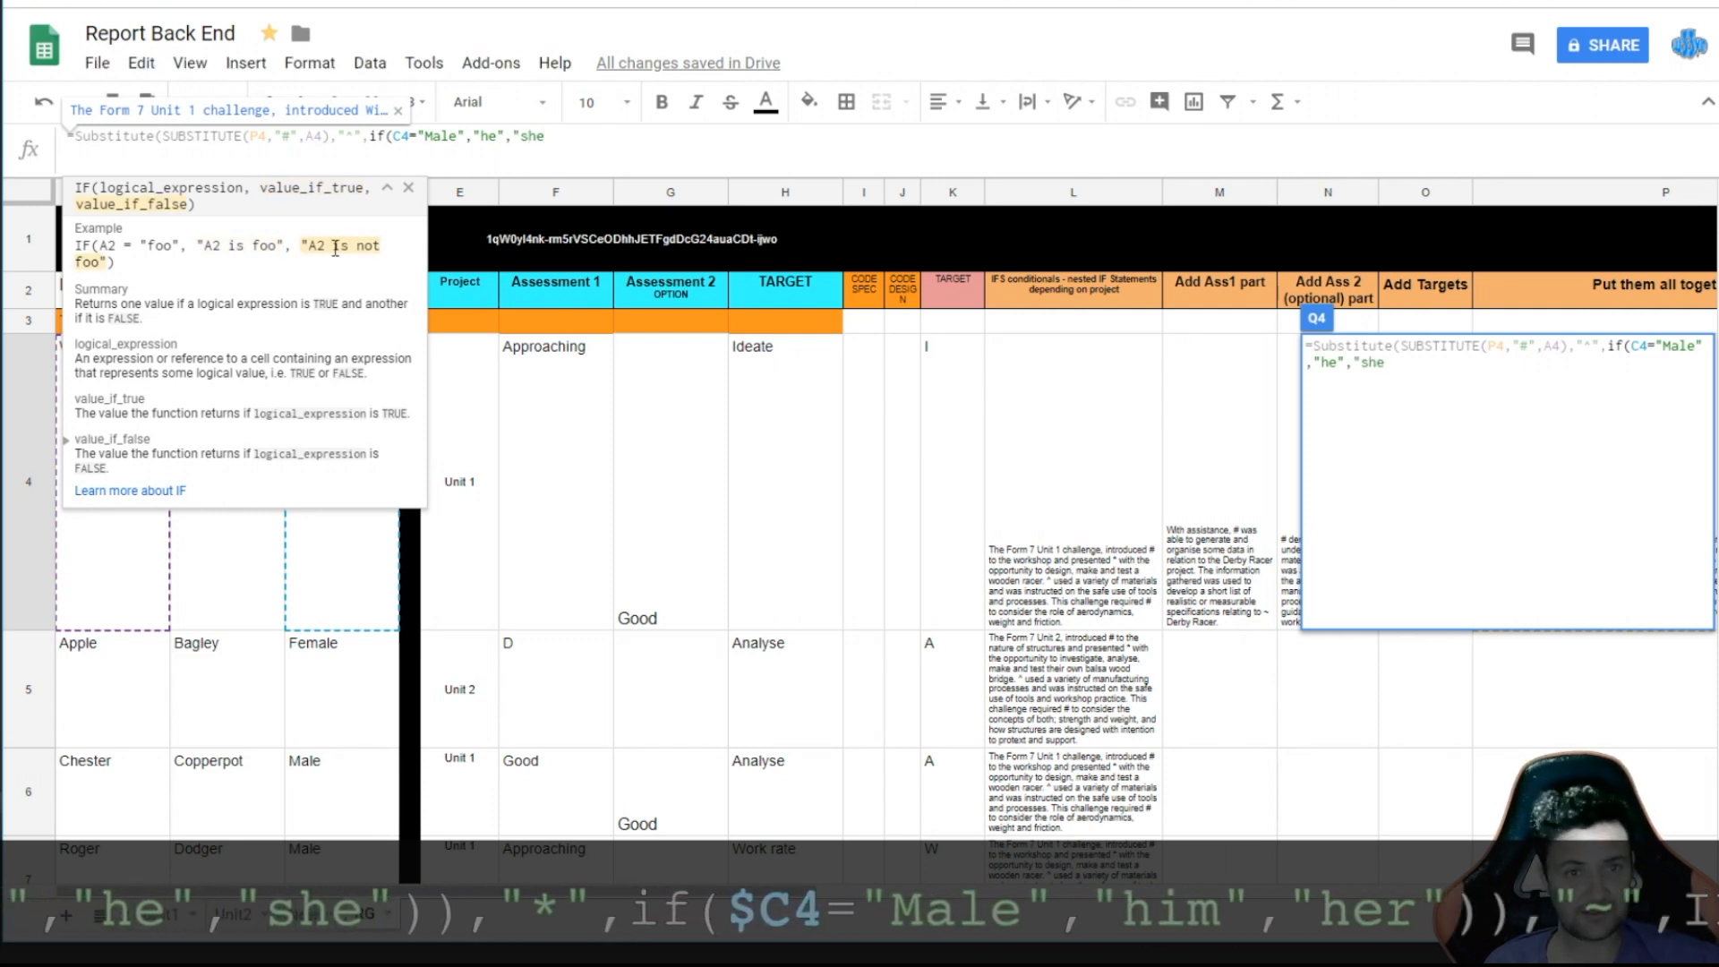
{"action": "type", "text": "\""}
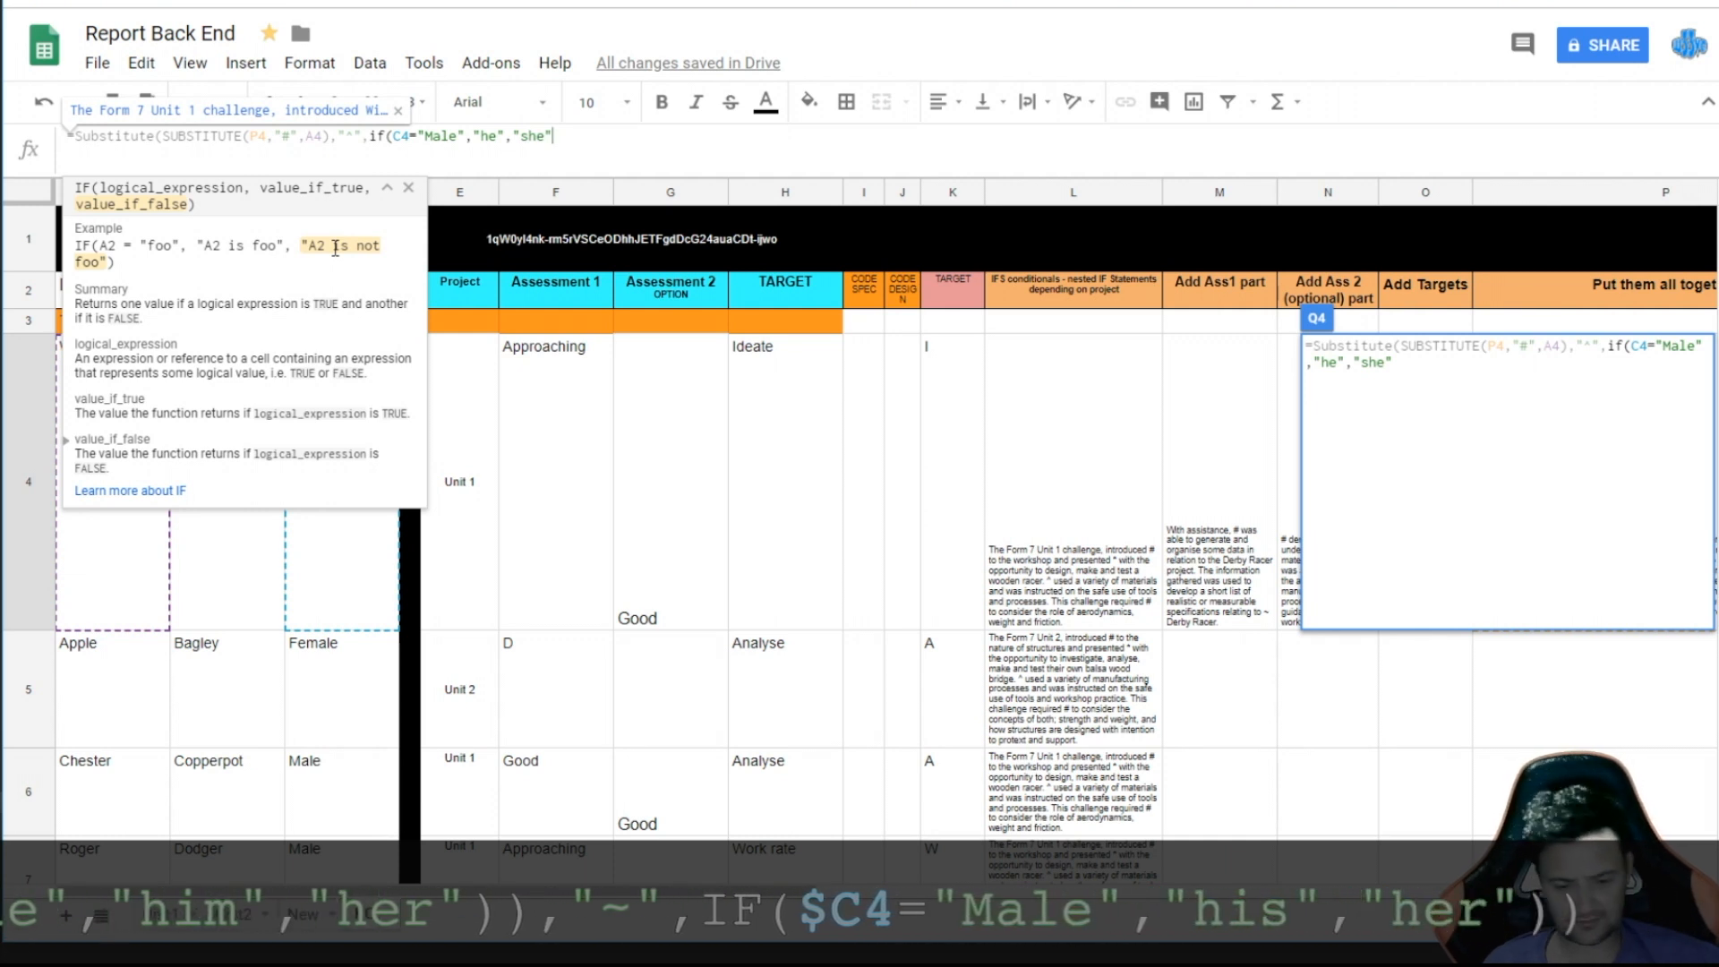
{"action": "type", "text": ")"}
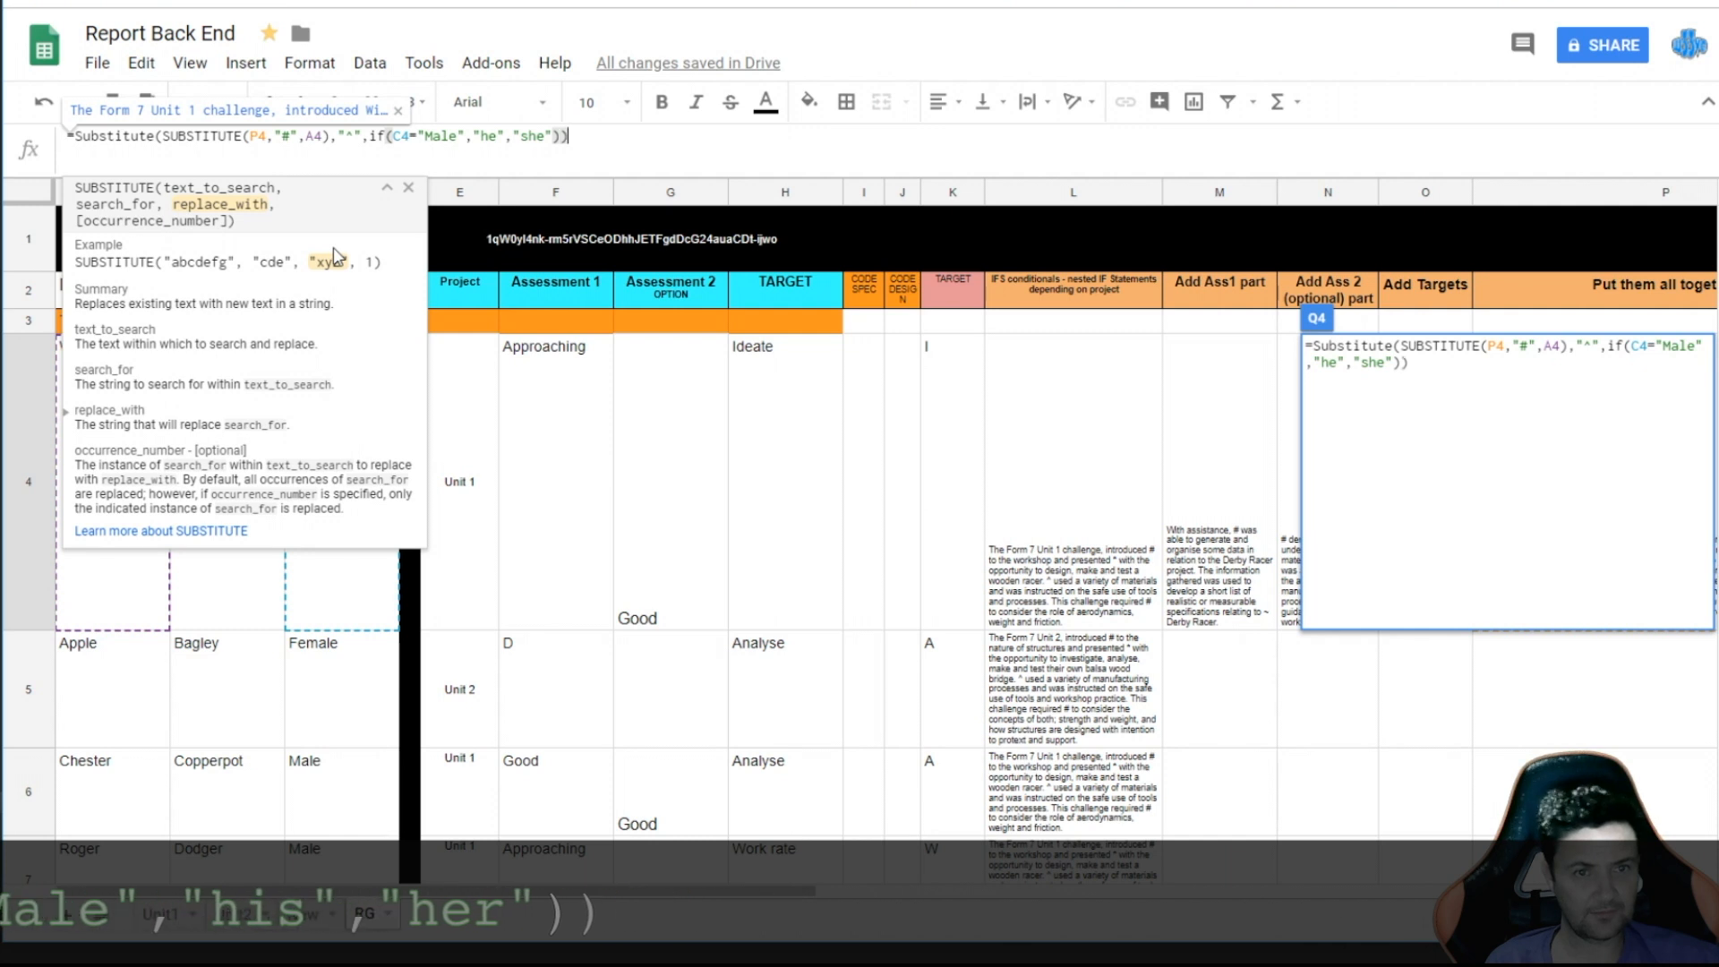
{"action": "key", "text": "Return"}
- Extend the end of Q4's formula with "*" as another search text and open an IF for its replacement
{"action": "left_click", "coordinate": [1378, 384]}
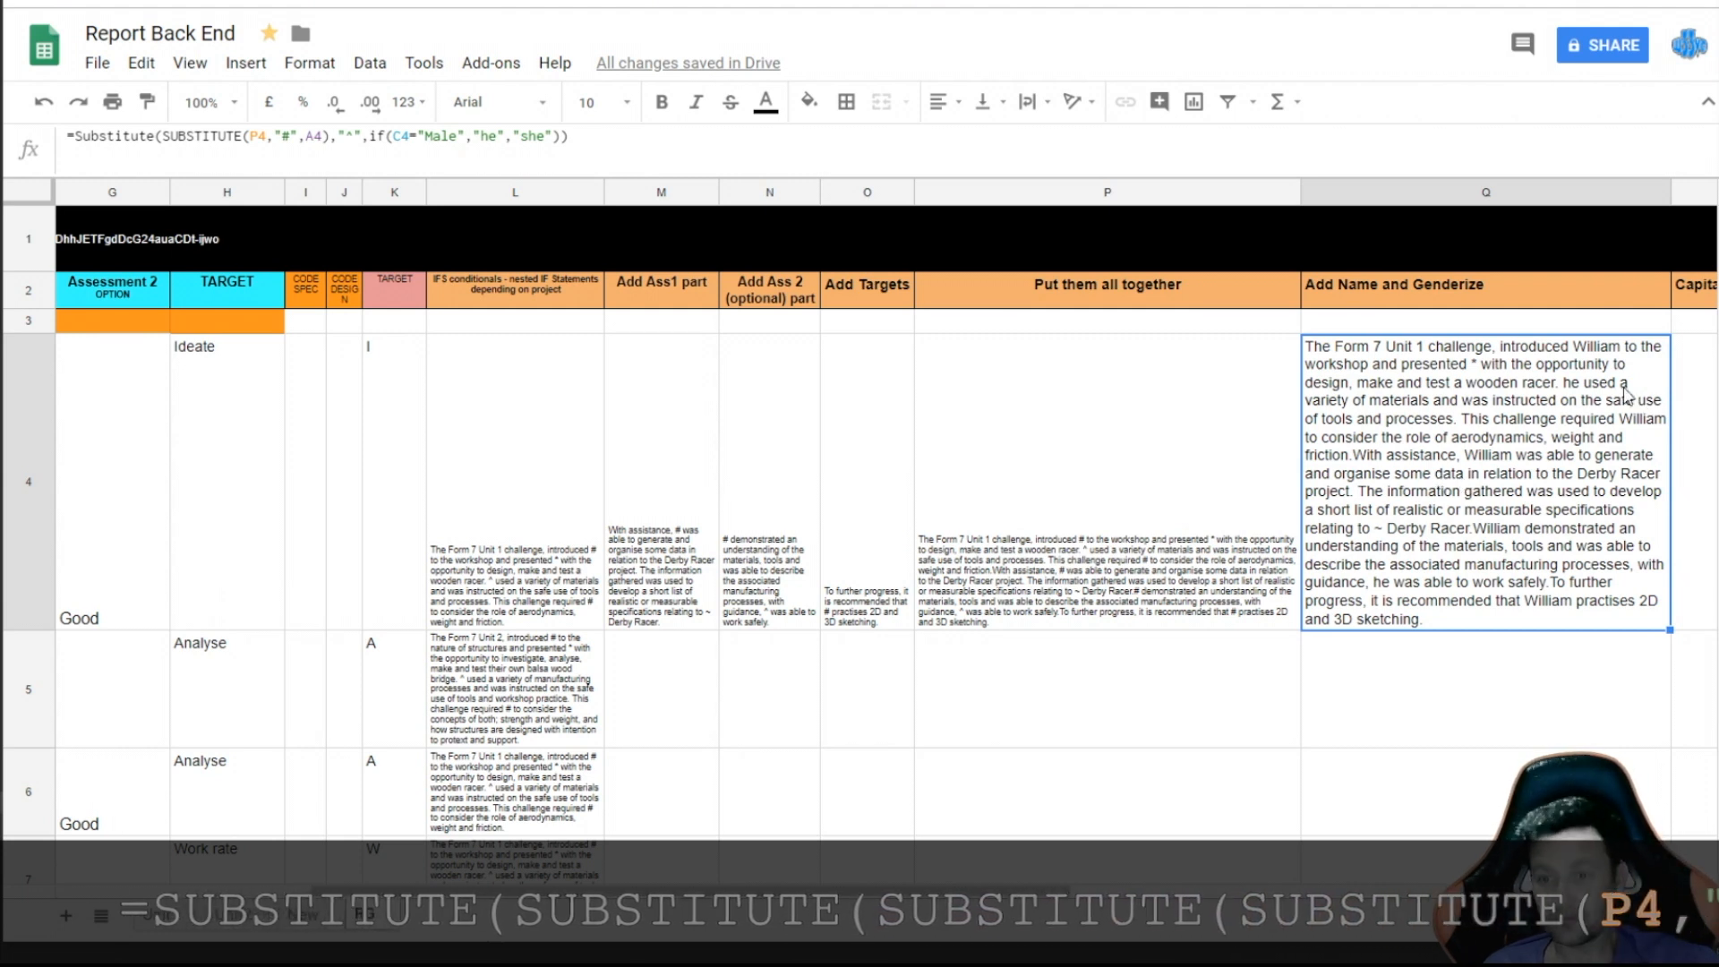
{"action": "left_click", "coordinate": [604, 136]}
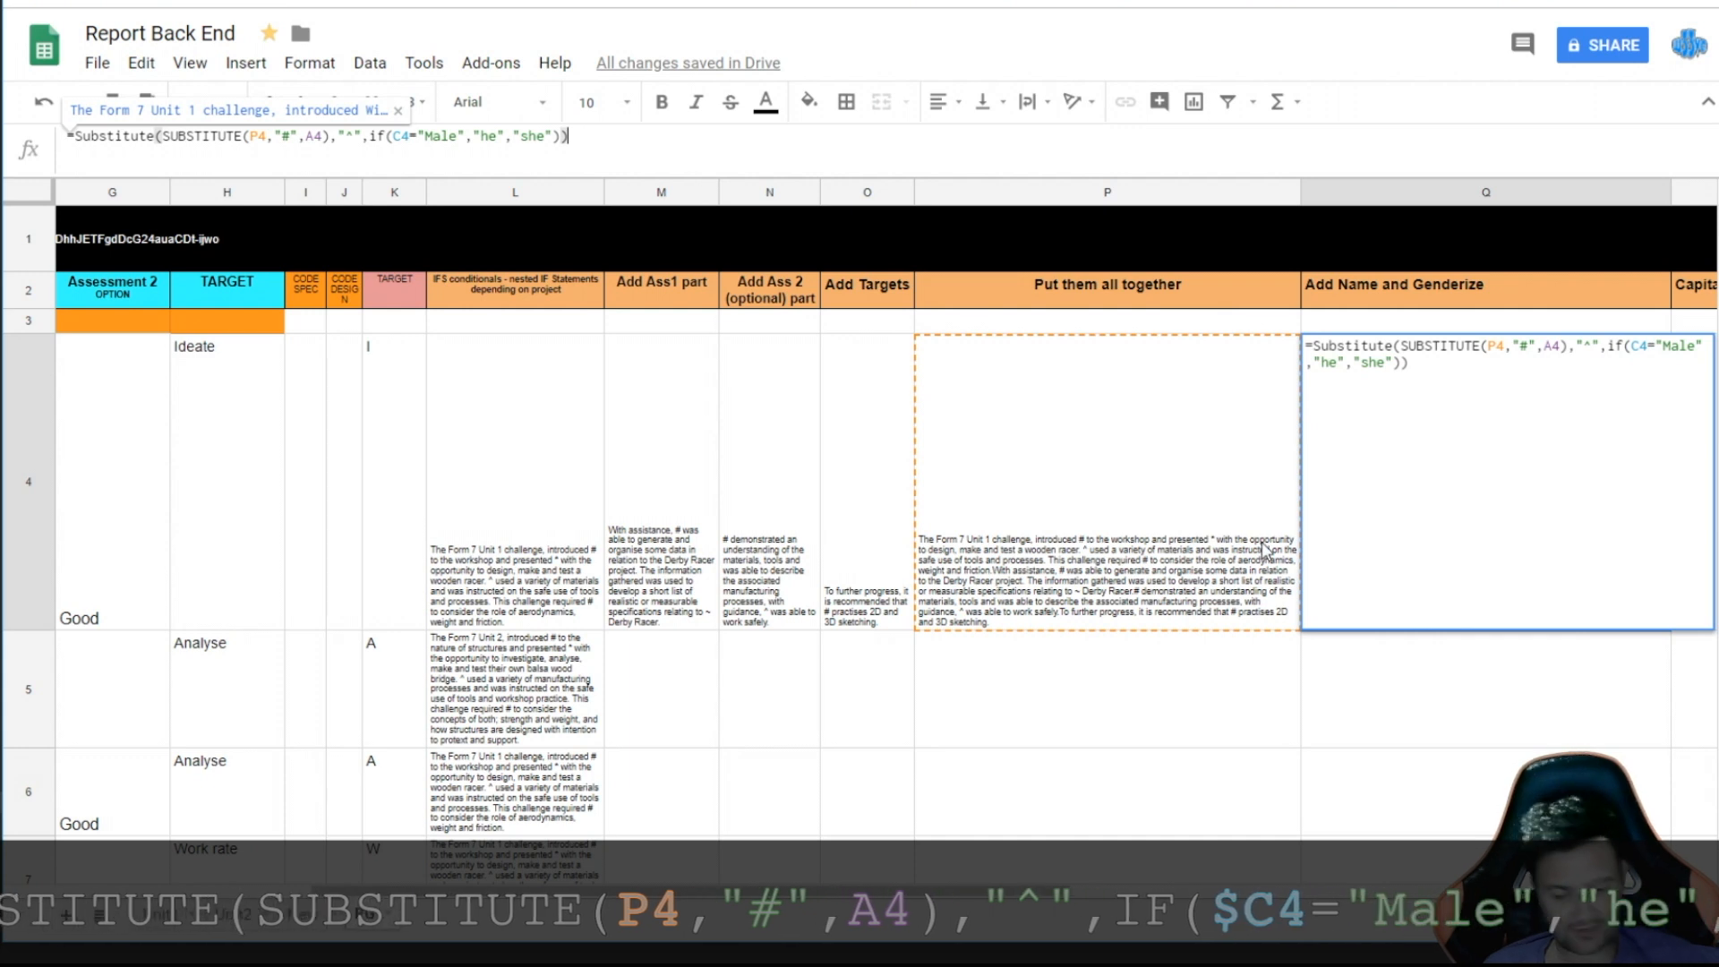
{"action": "type", "text": ",\"*"}
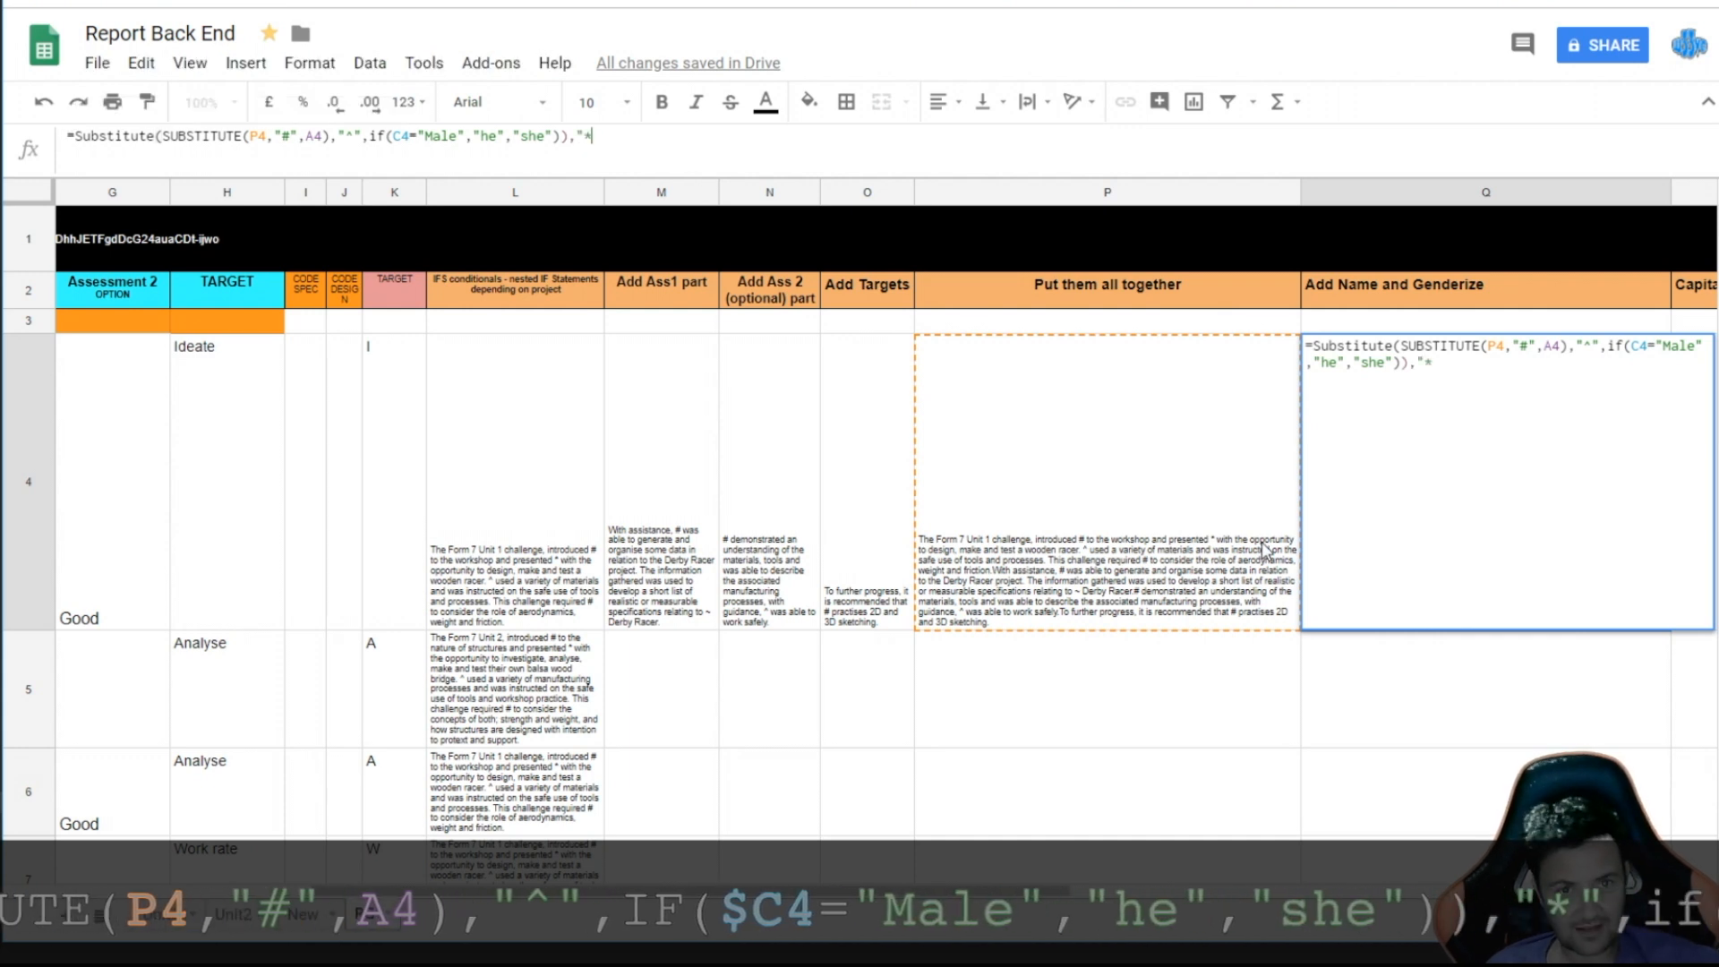
{"action": "type", "text": "\",if("}
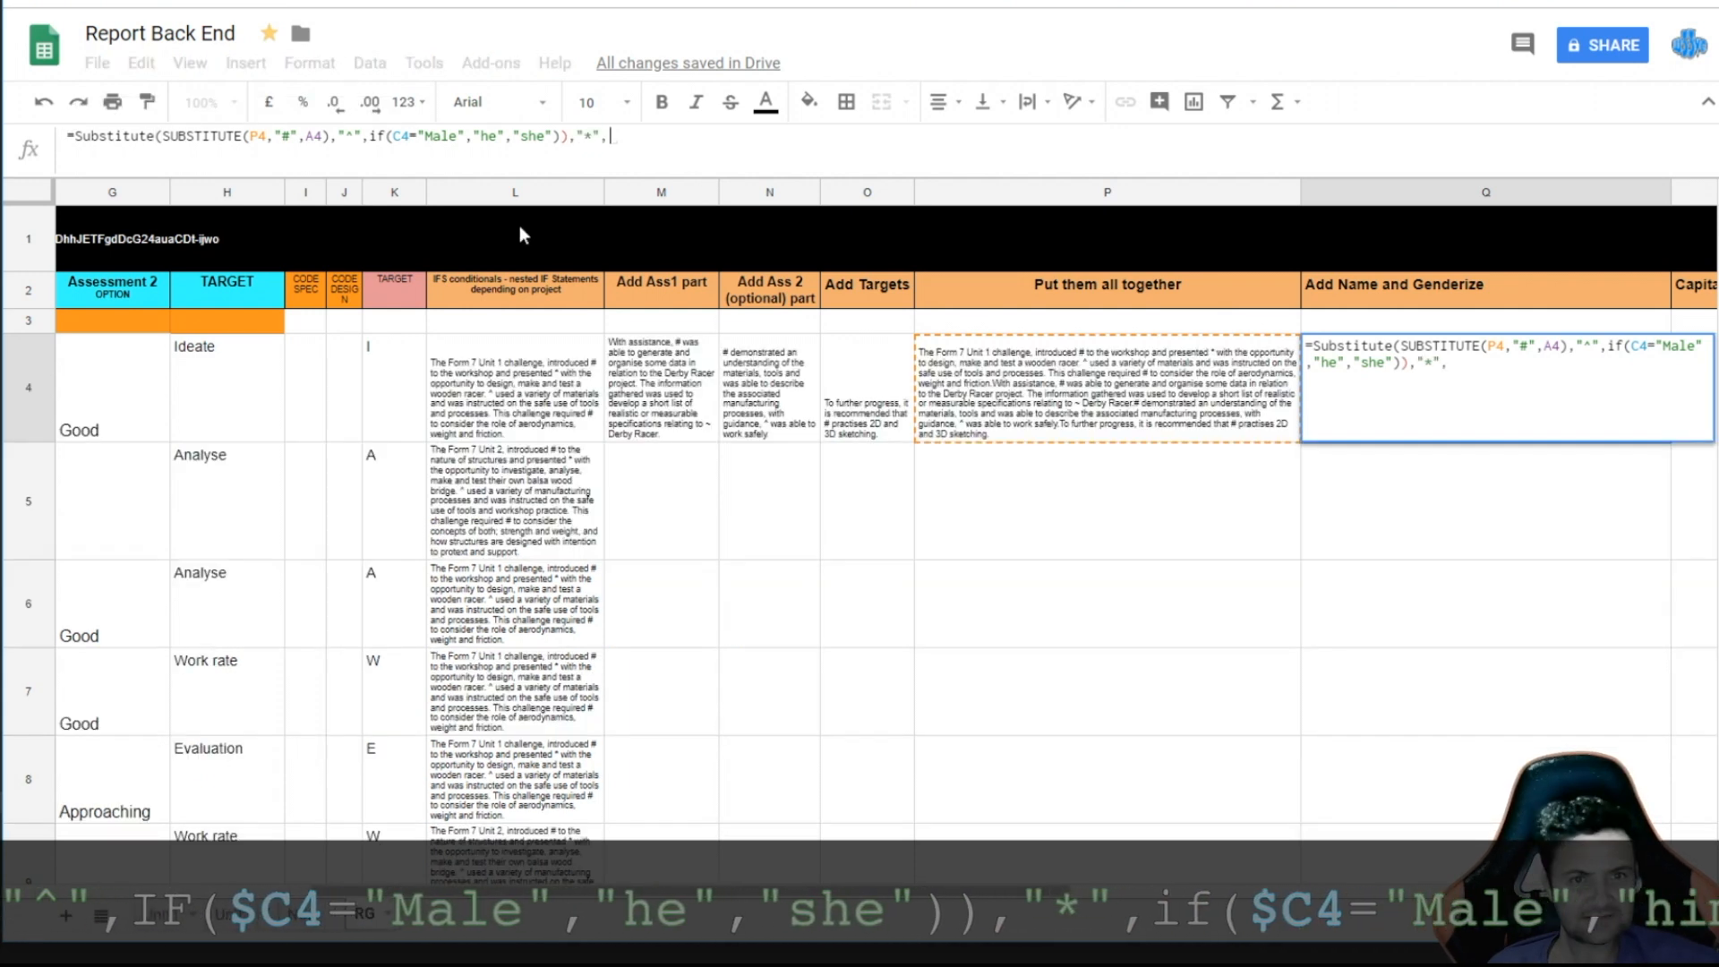
- Complete the replacement for "*" in Q4 as if(C4="Male","him","her") and close the outer function
{"action": "type", "text": "C4"}
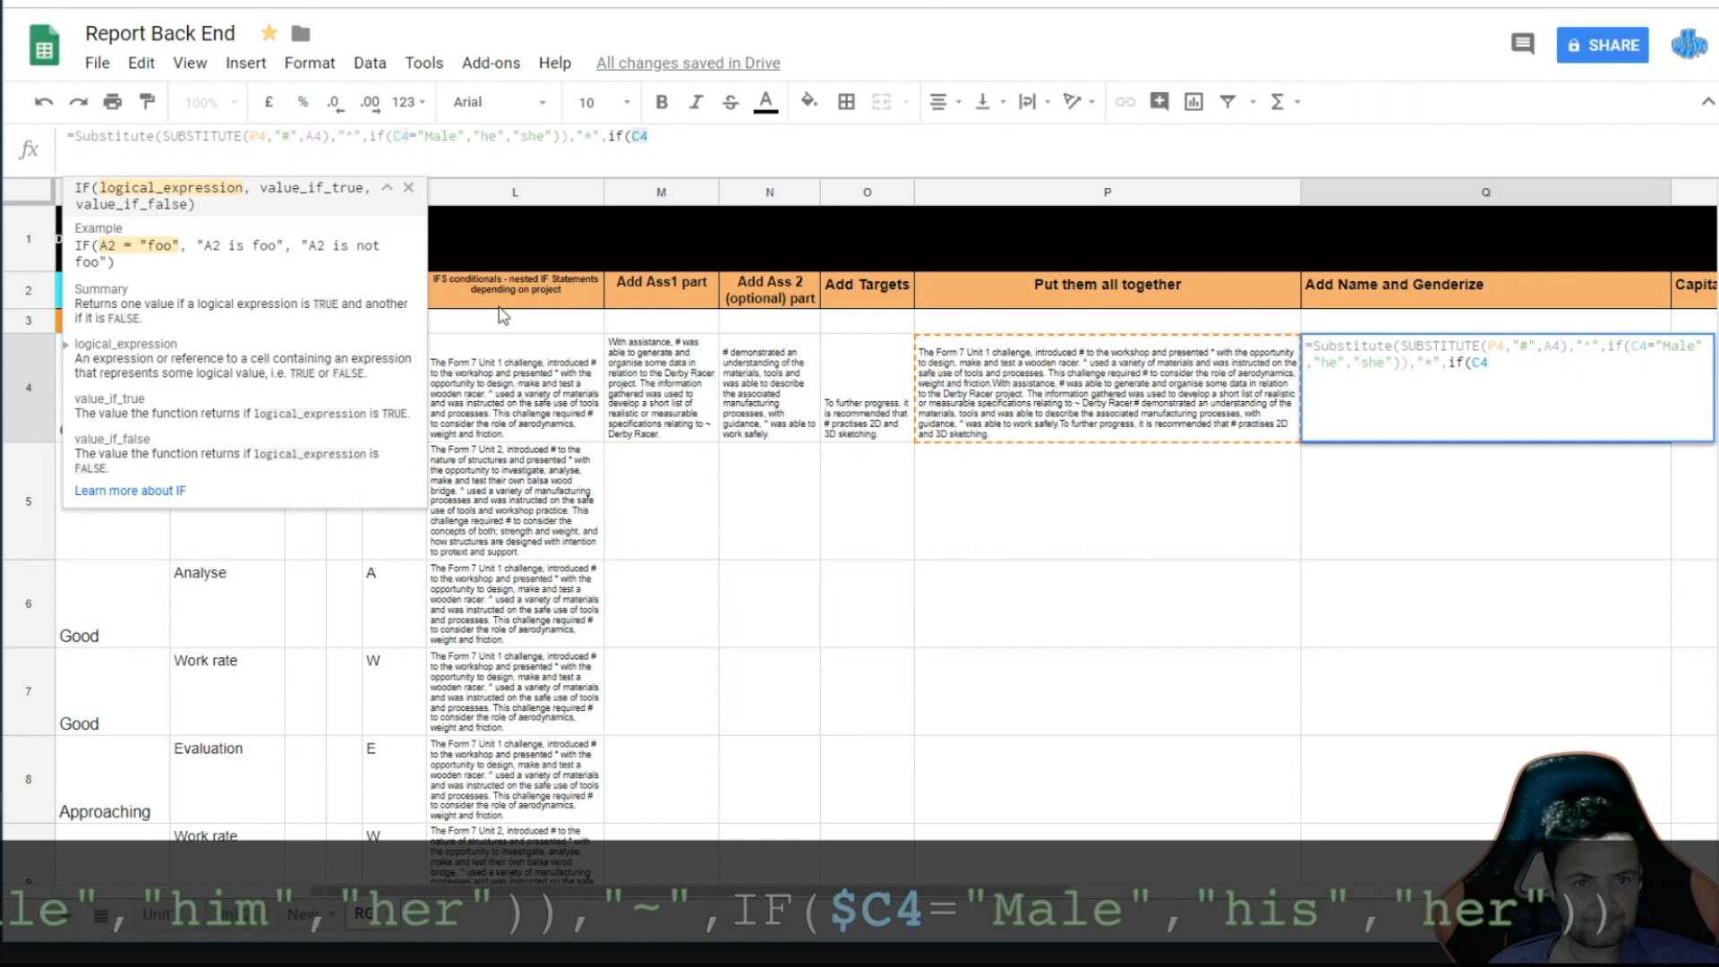
{"action": "type", "text": "=\"Ma"}
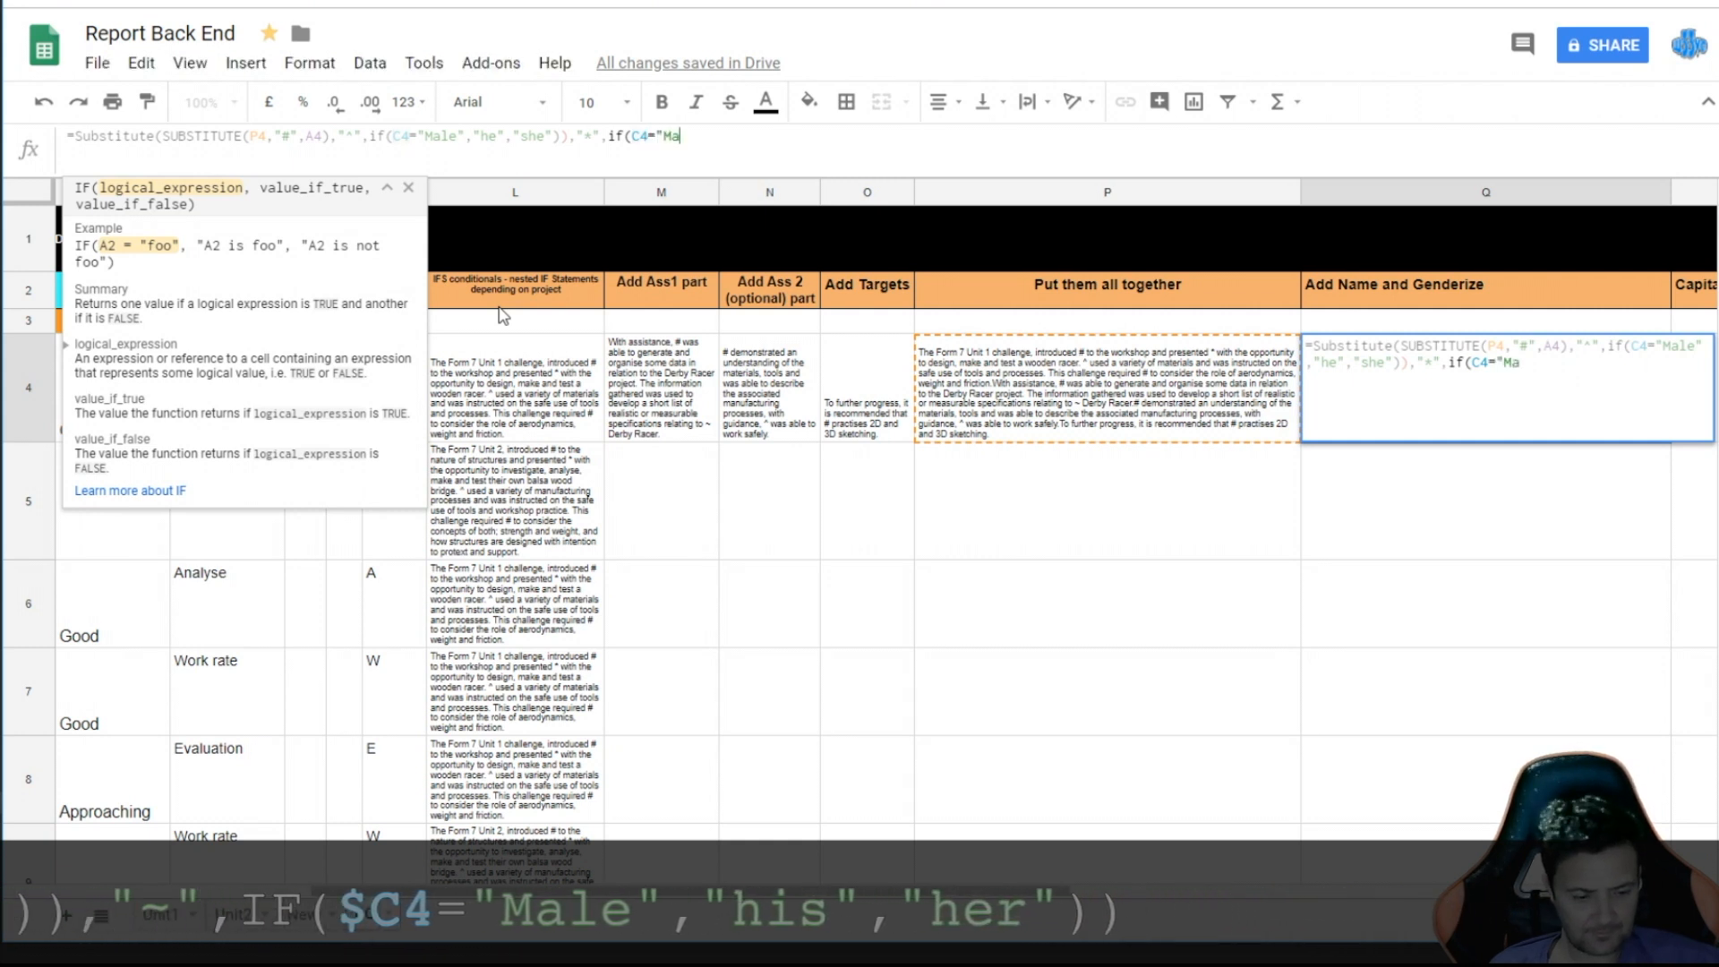
{"action": "type", "text": "a"}
{"action": "key", "text": "BackSpace"}
{"action": "type", "text": "le"}
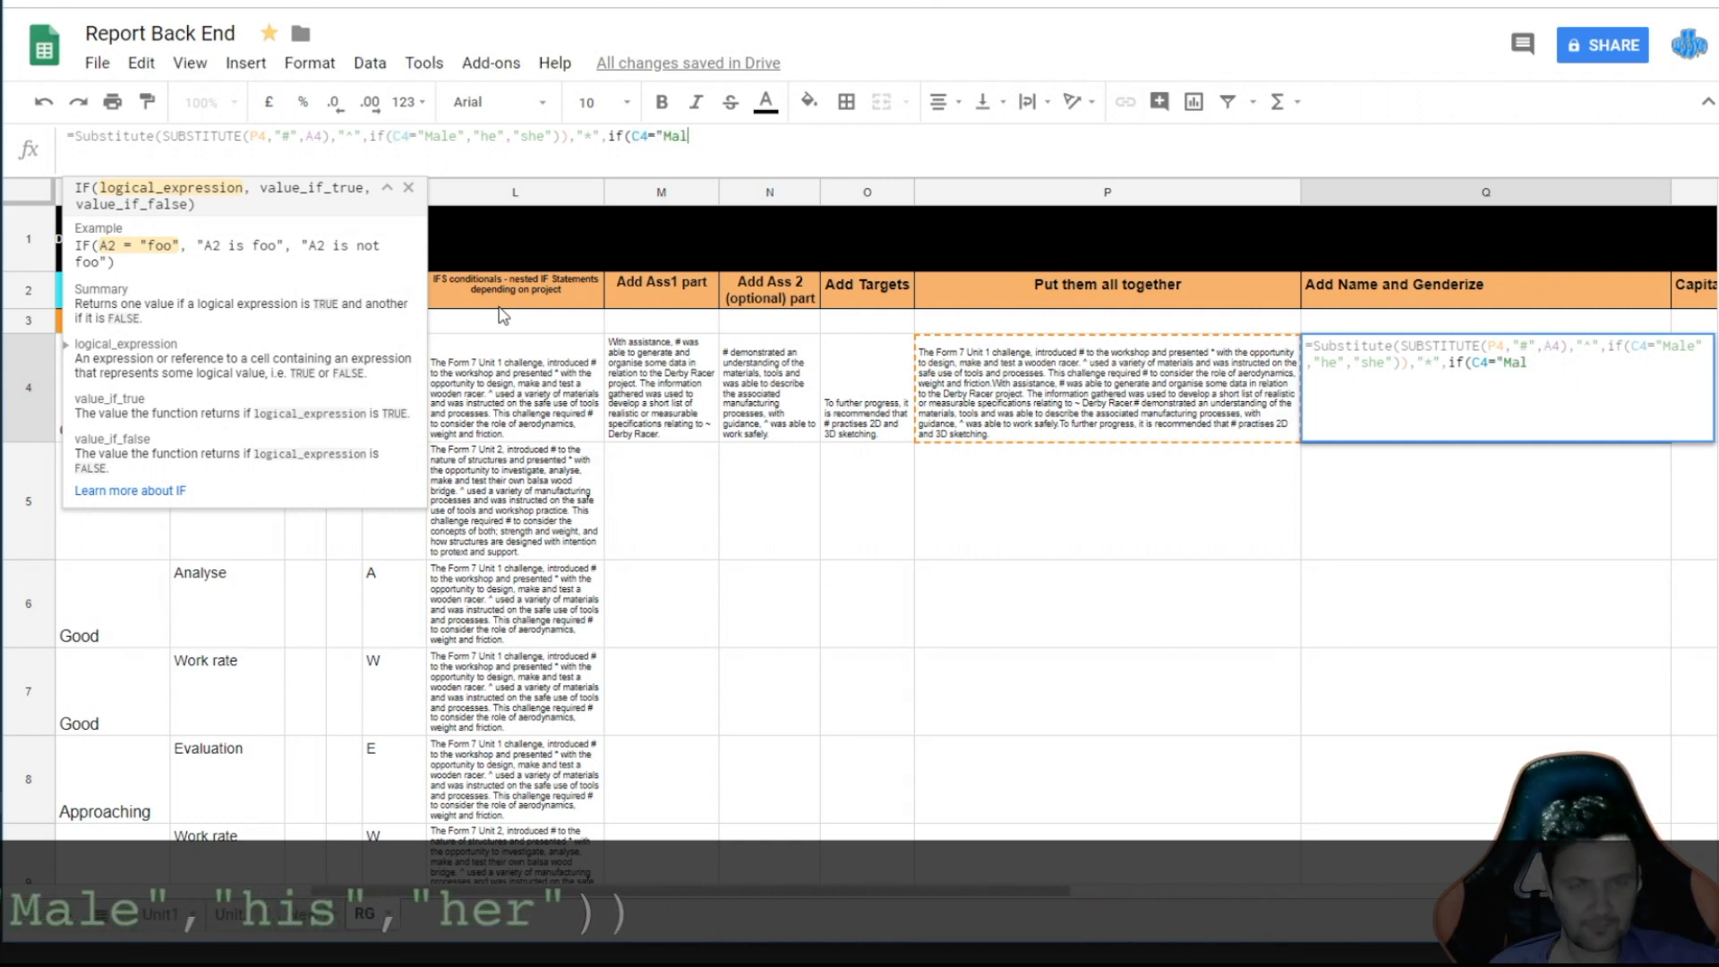
{"action": "type", "text": "\","}
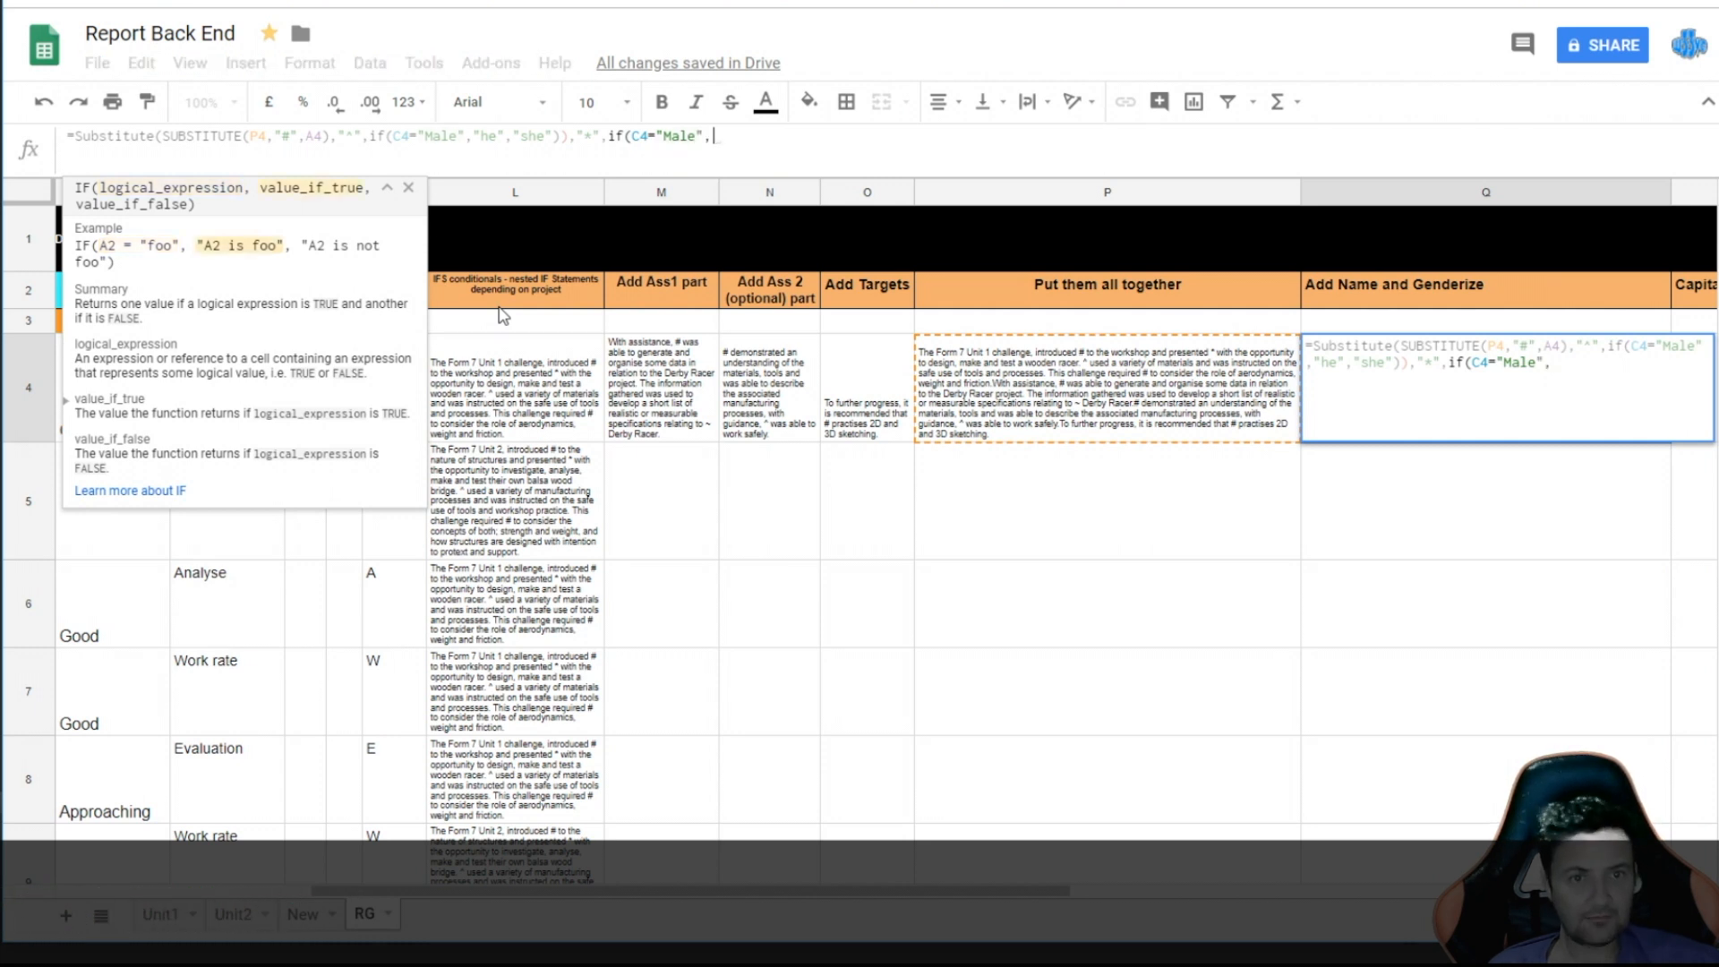
{"action": "type", "text": "\"him\""}
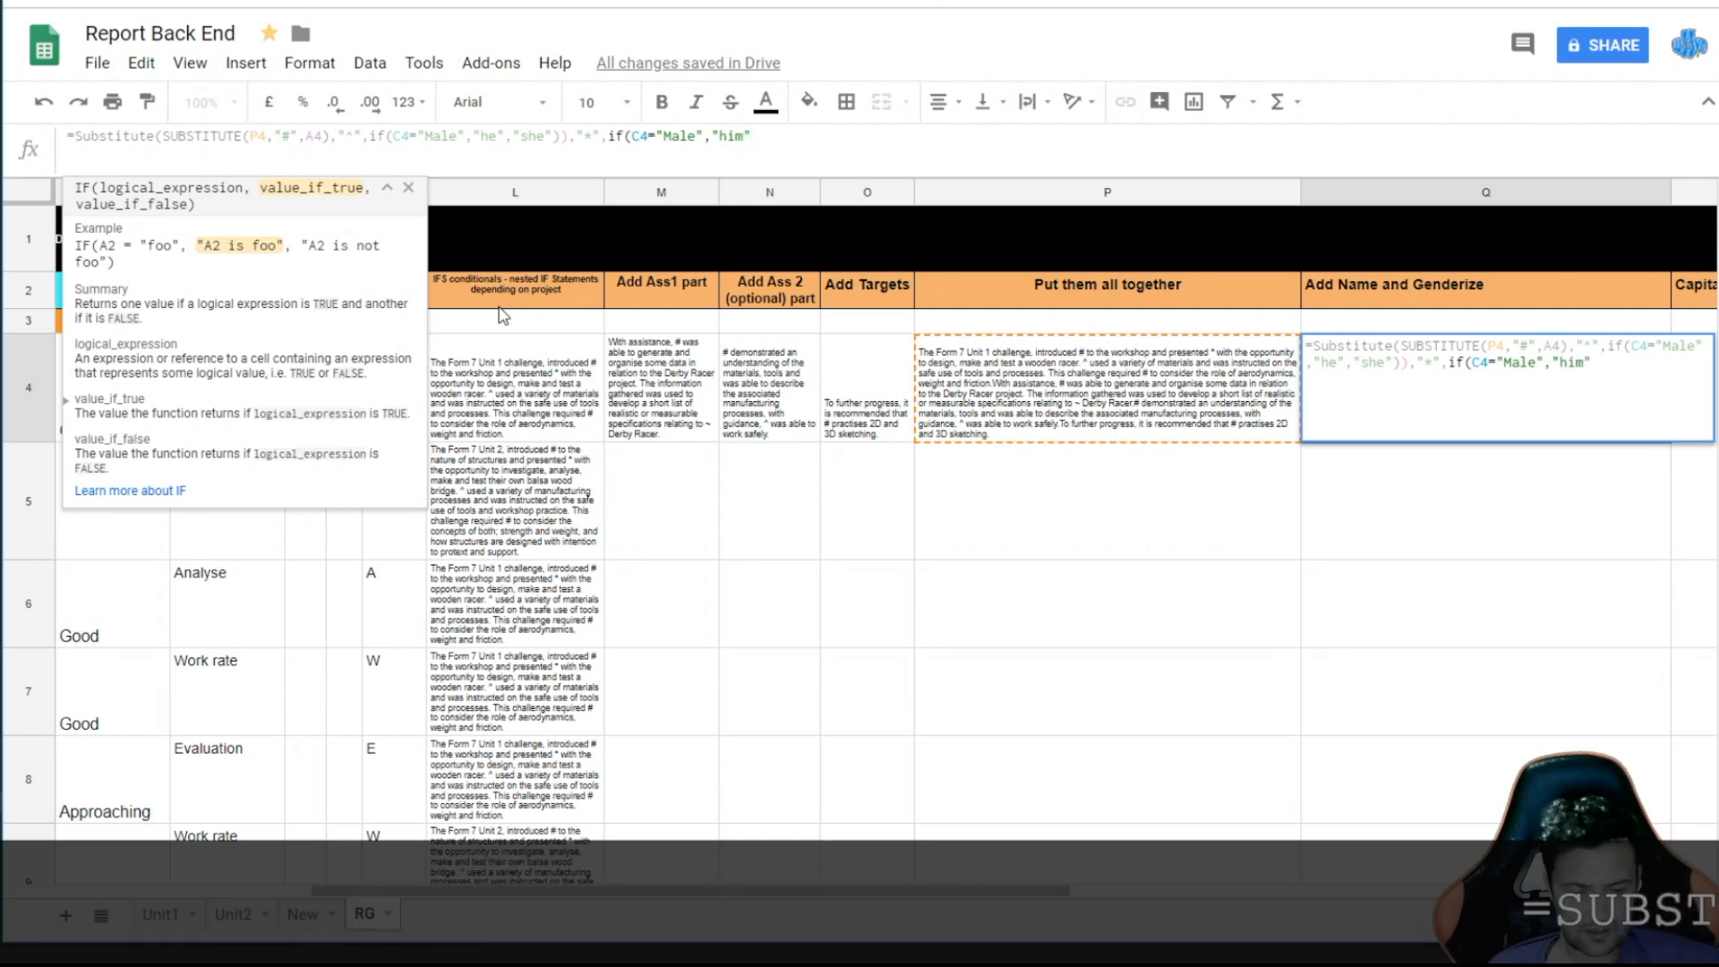
{"action": "type", "text": ",\"her"}
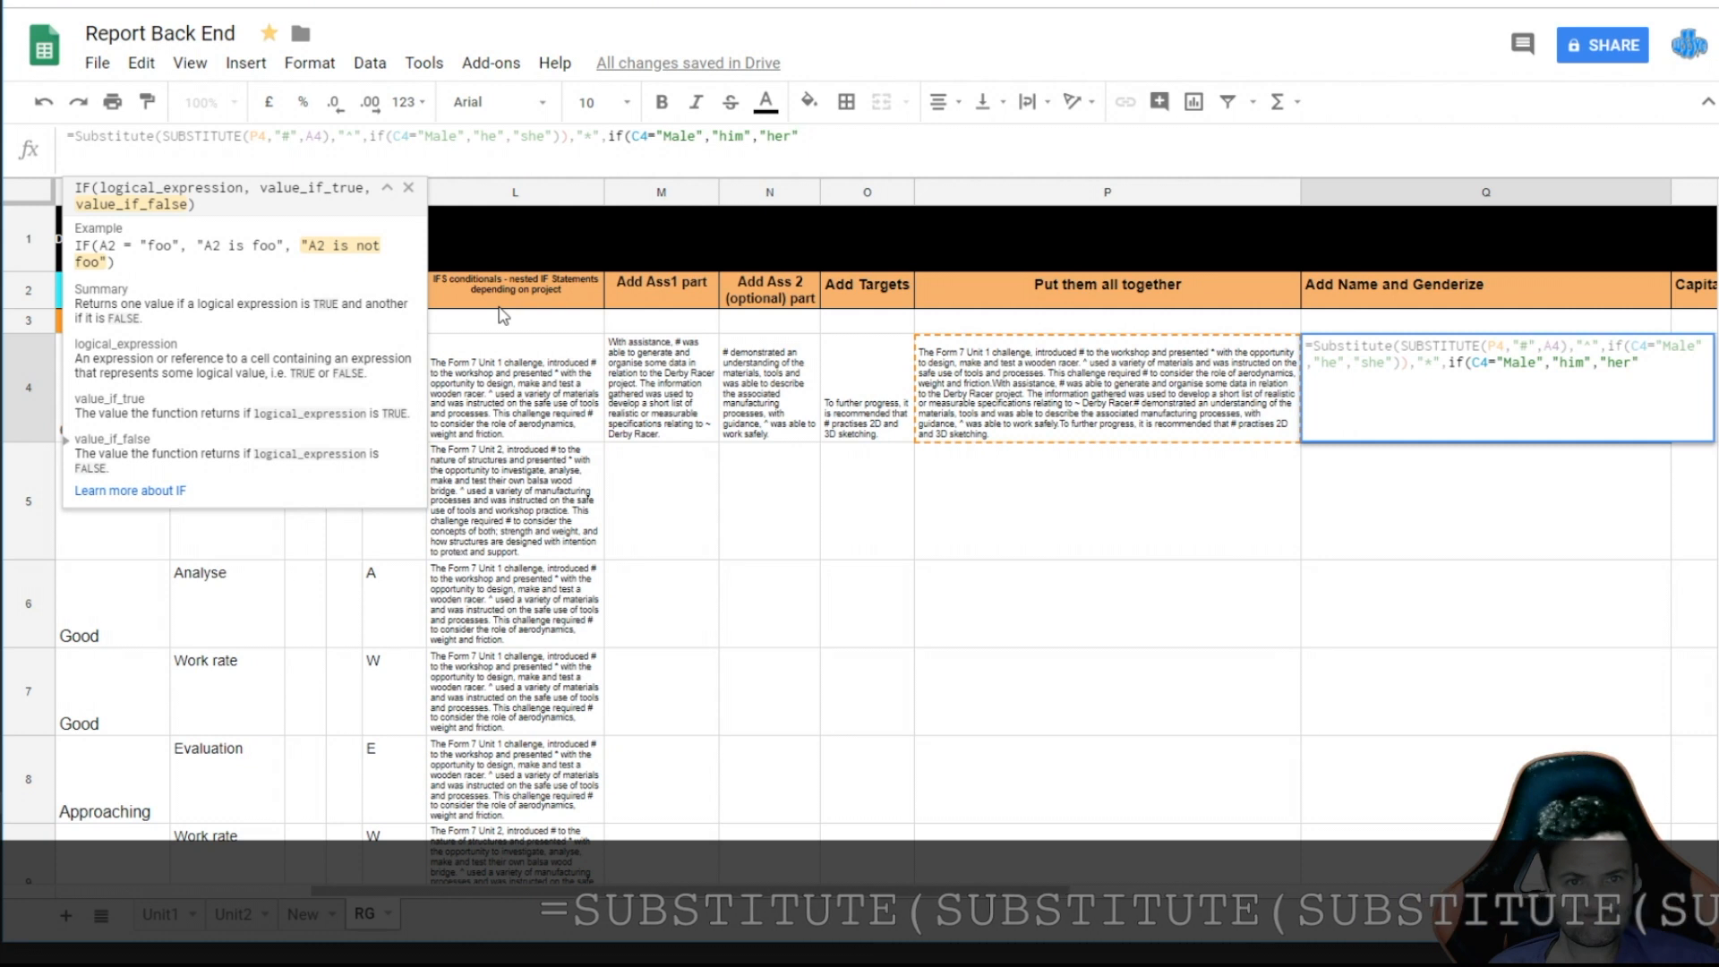
{"action": "type", "text": "\"))"}
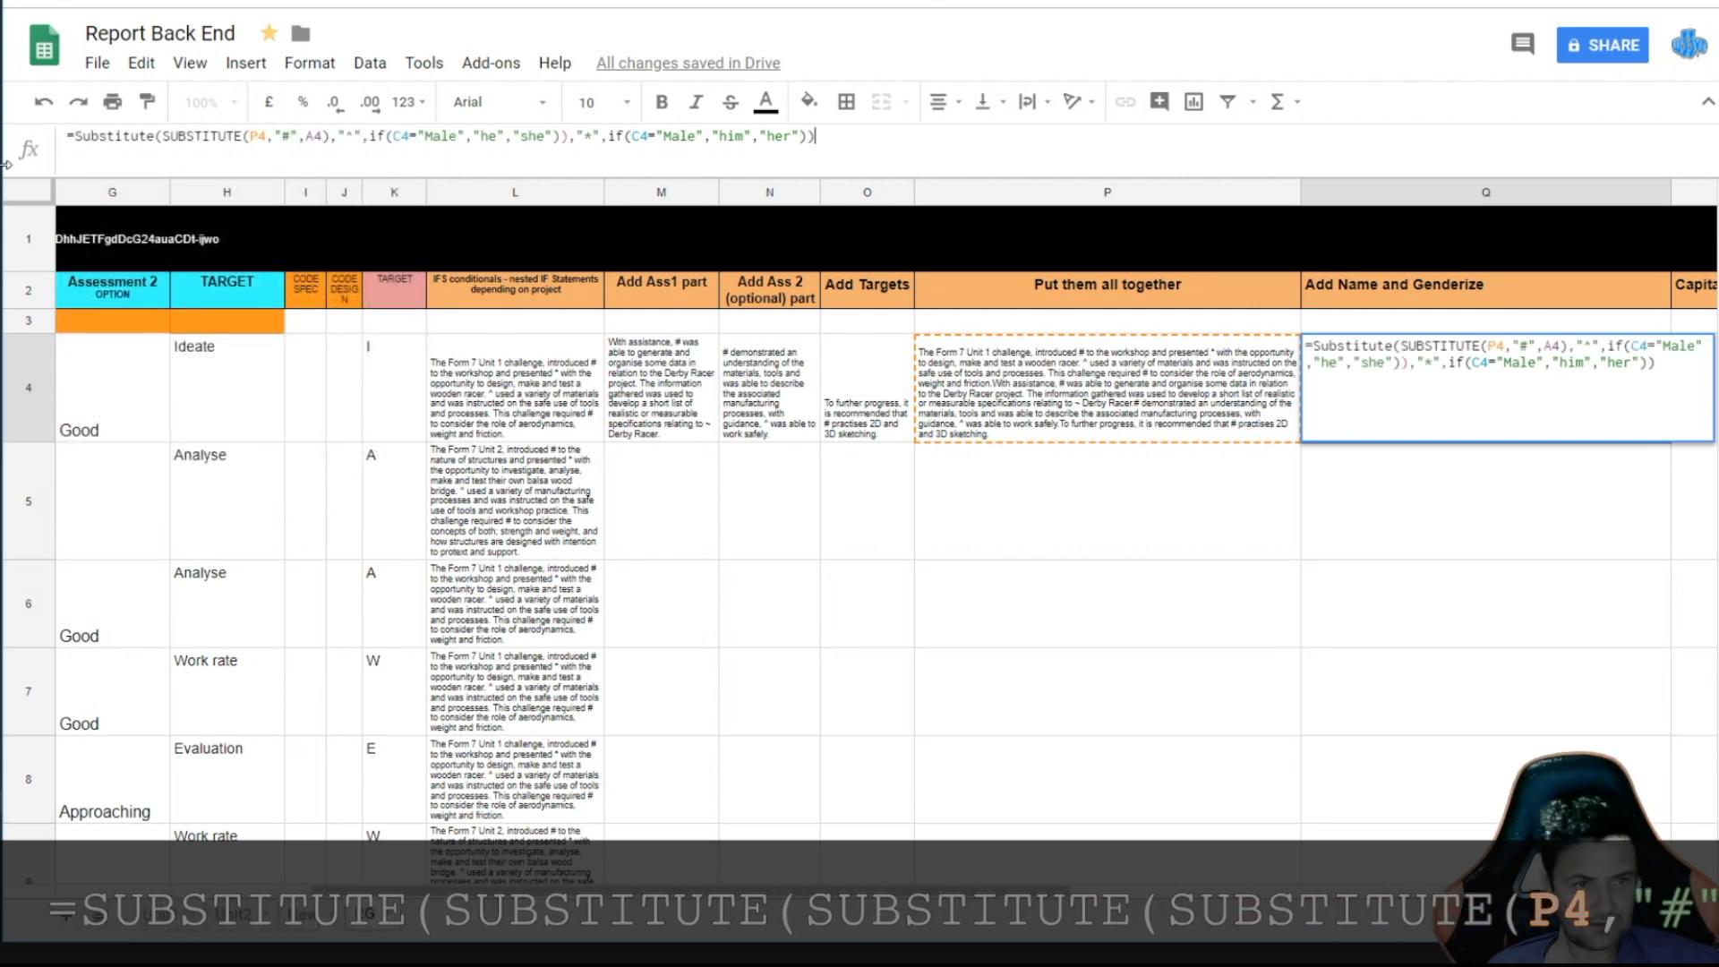
- Wrap Q4's existing formula in two further SUBSTITUTE functions at its start
{"action": "left_click", "coordinate": [75, 136]}
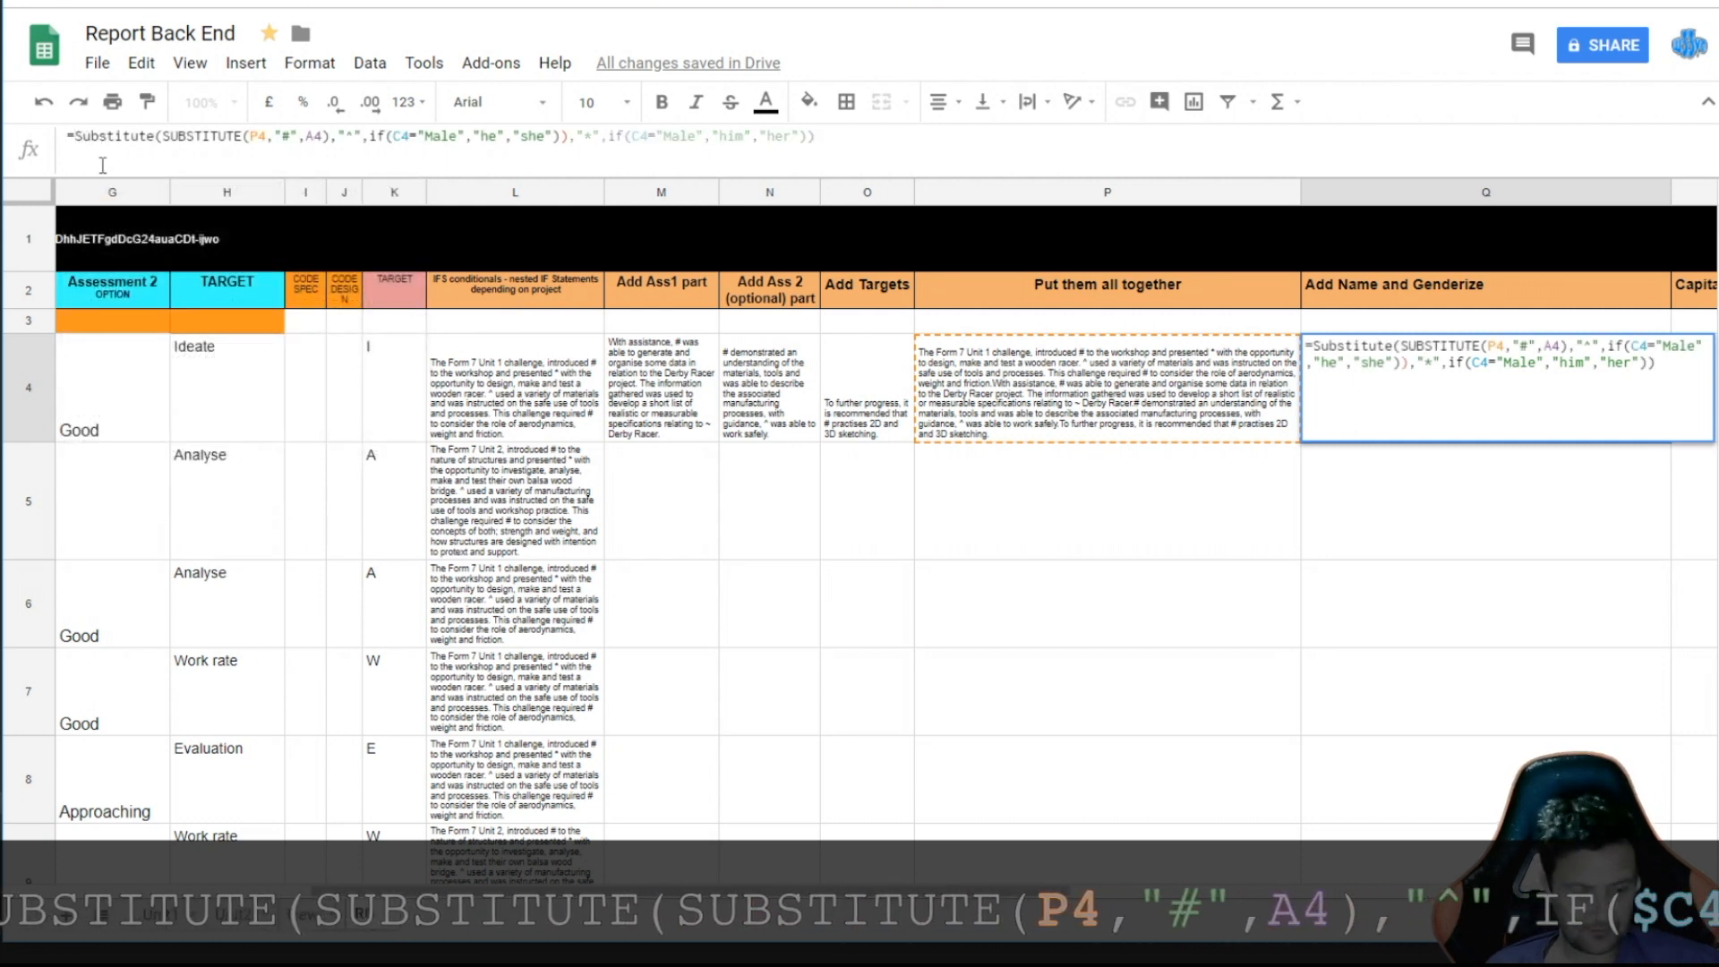
{"action": "type", "text": "SUBSTITU"}
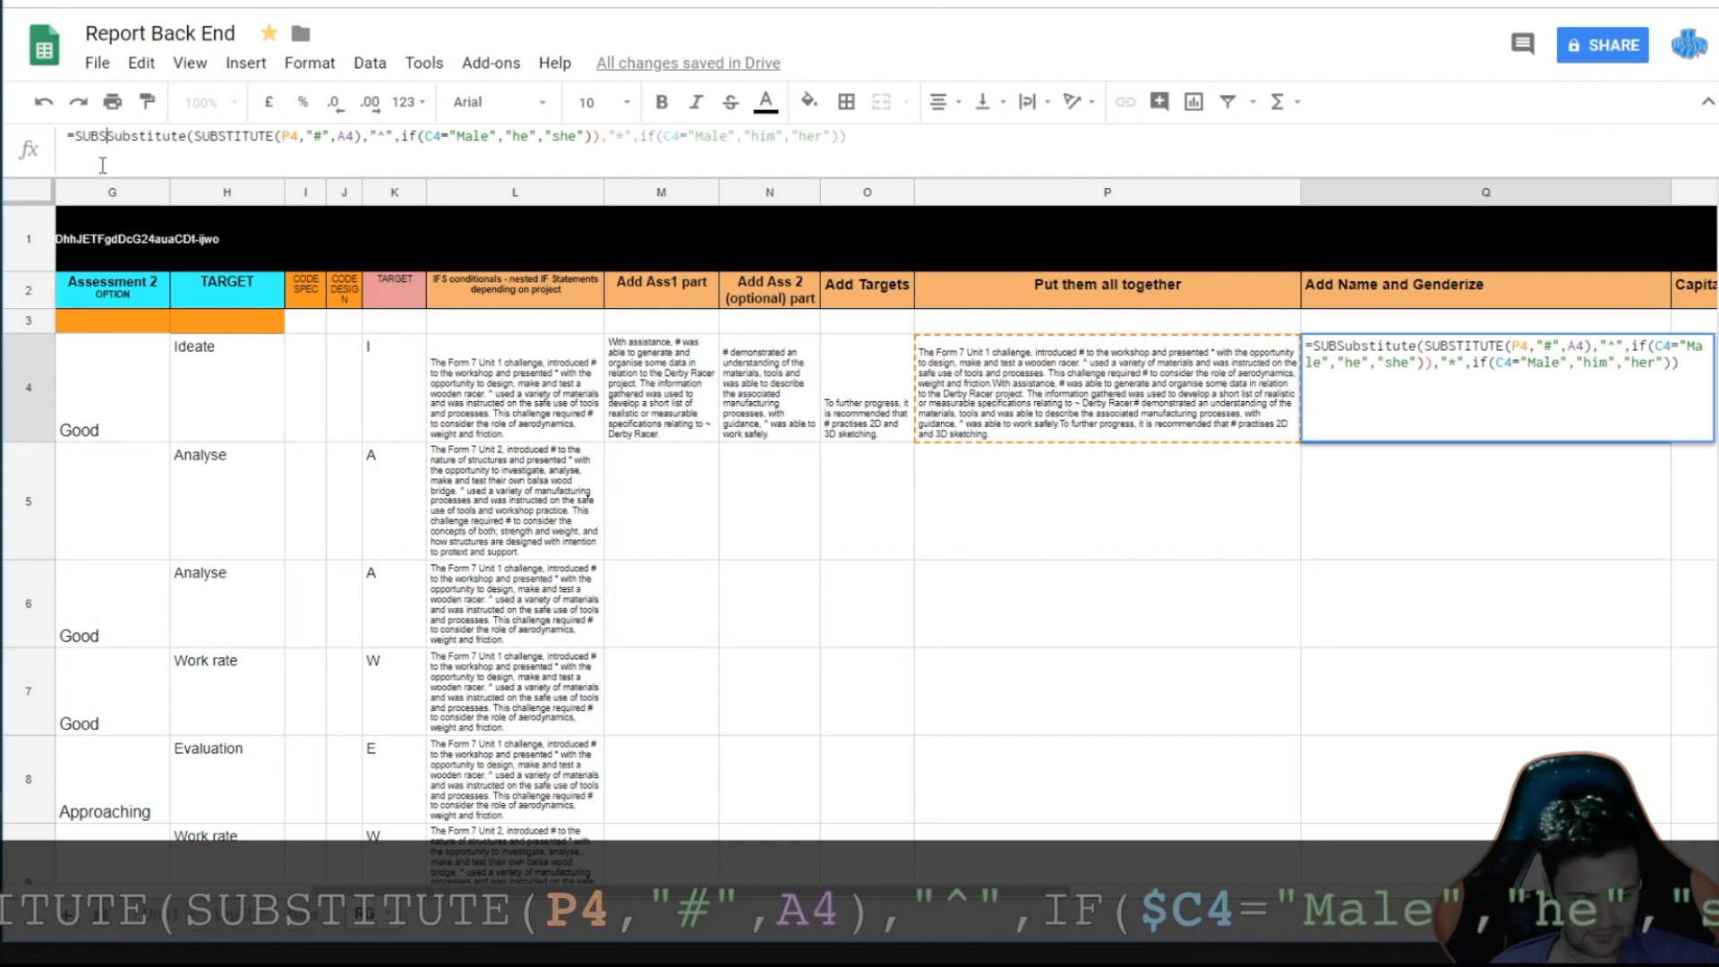
{"action": "type", "text": "T"}
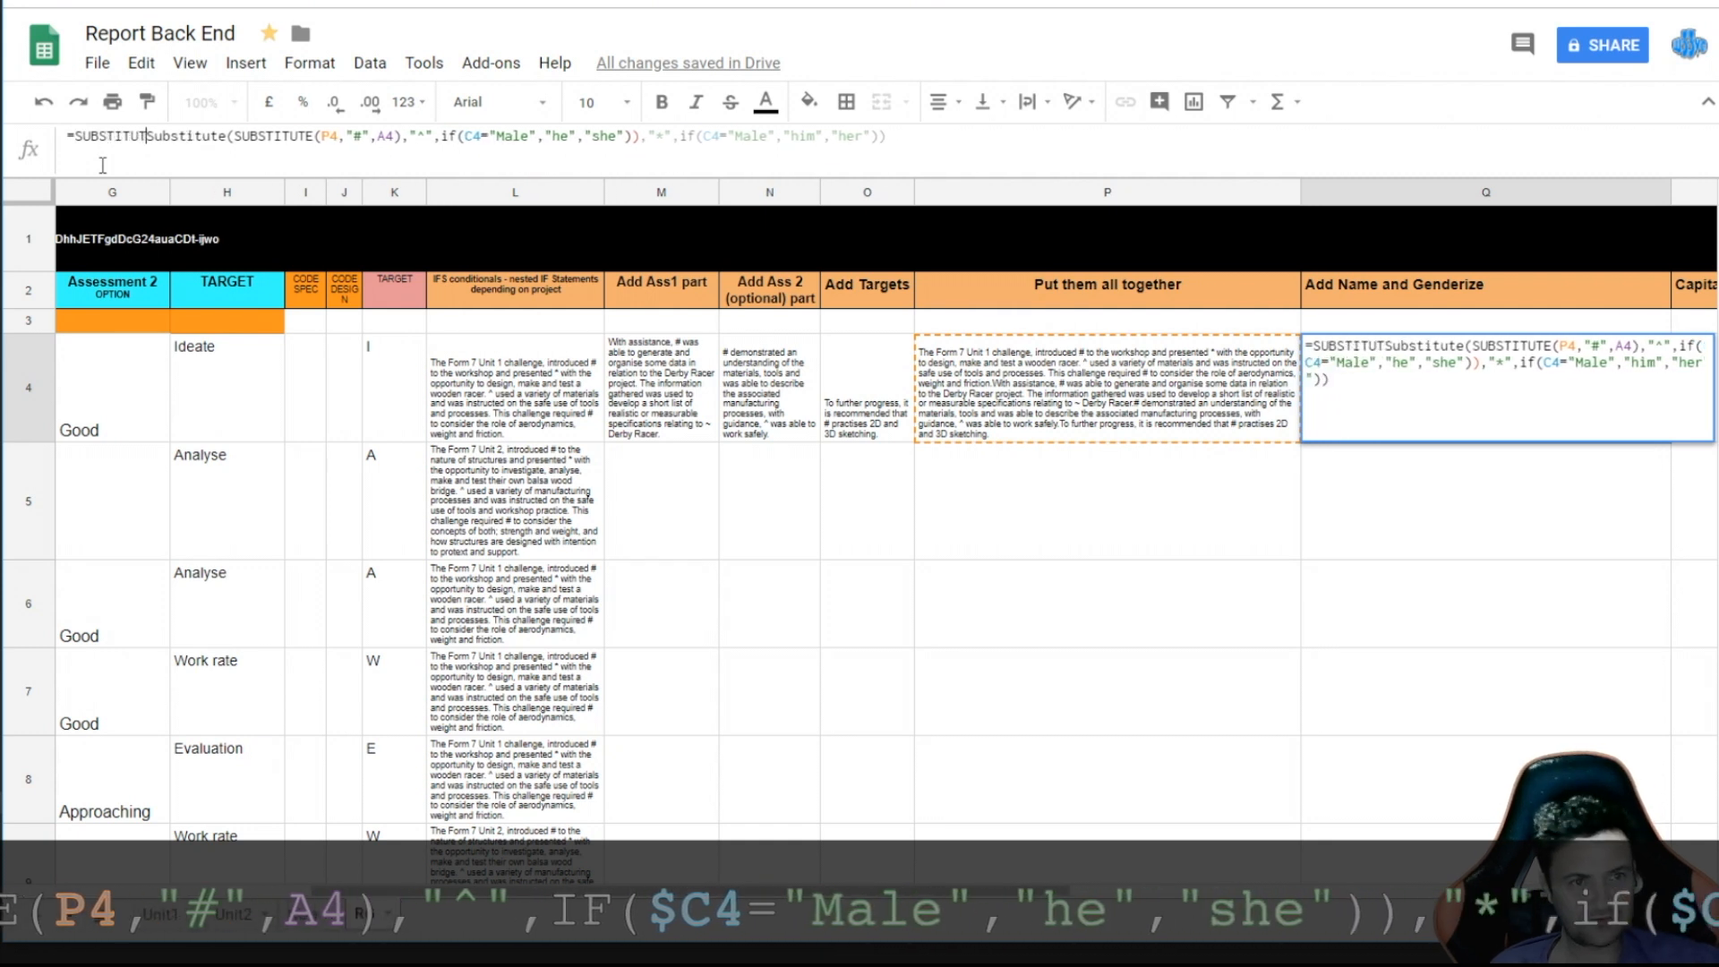
{"action": "type", "text": "E"}
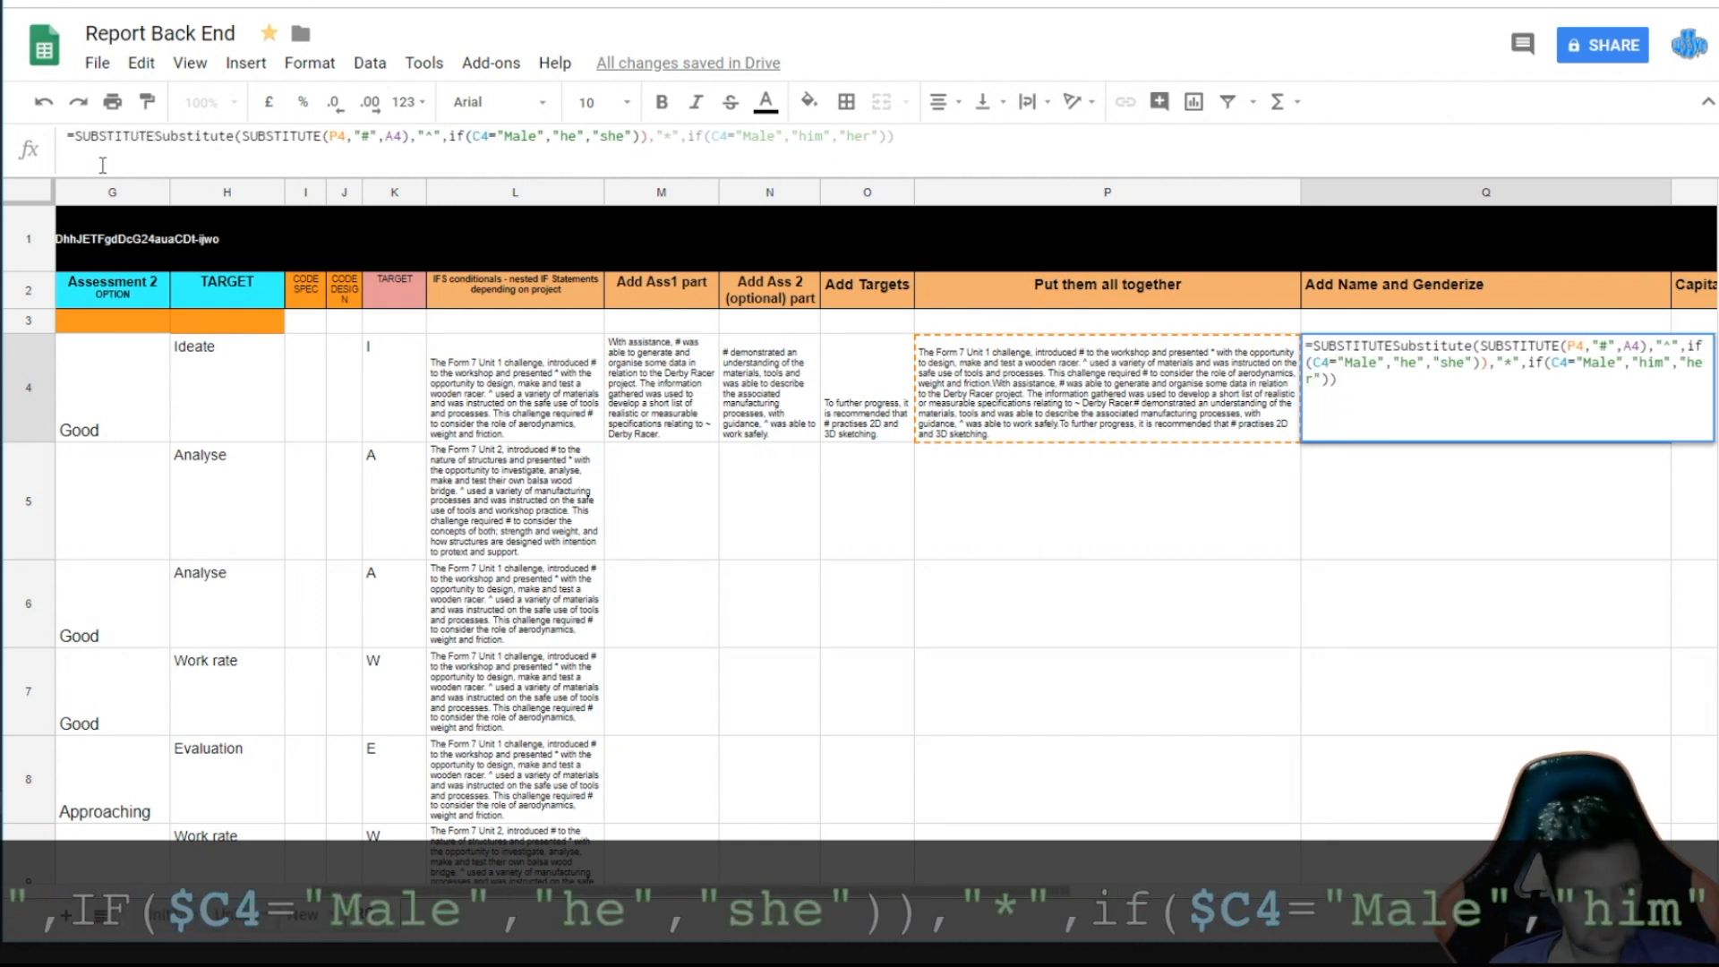
{"action": "type", "text": "("}
{"action": "key", "text": "ctrl+Left"}
{"action": "type", "text": "SUBSTITUTE("}
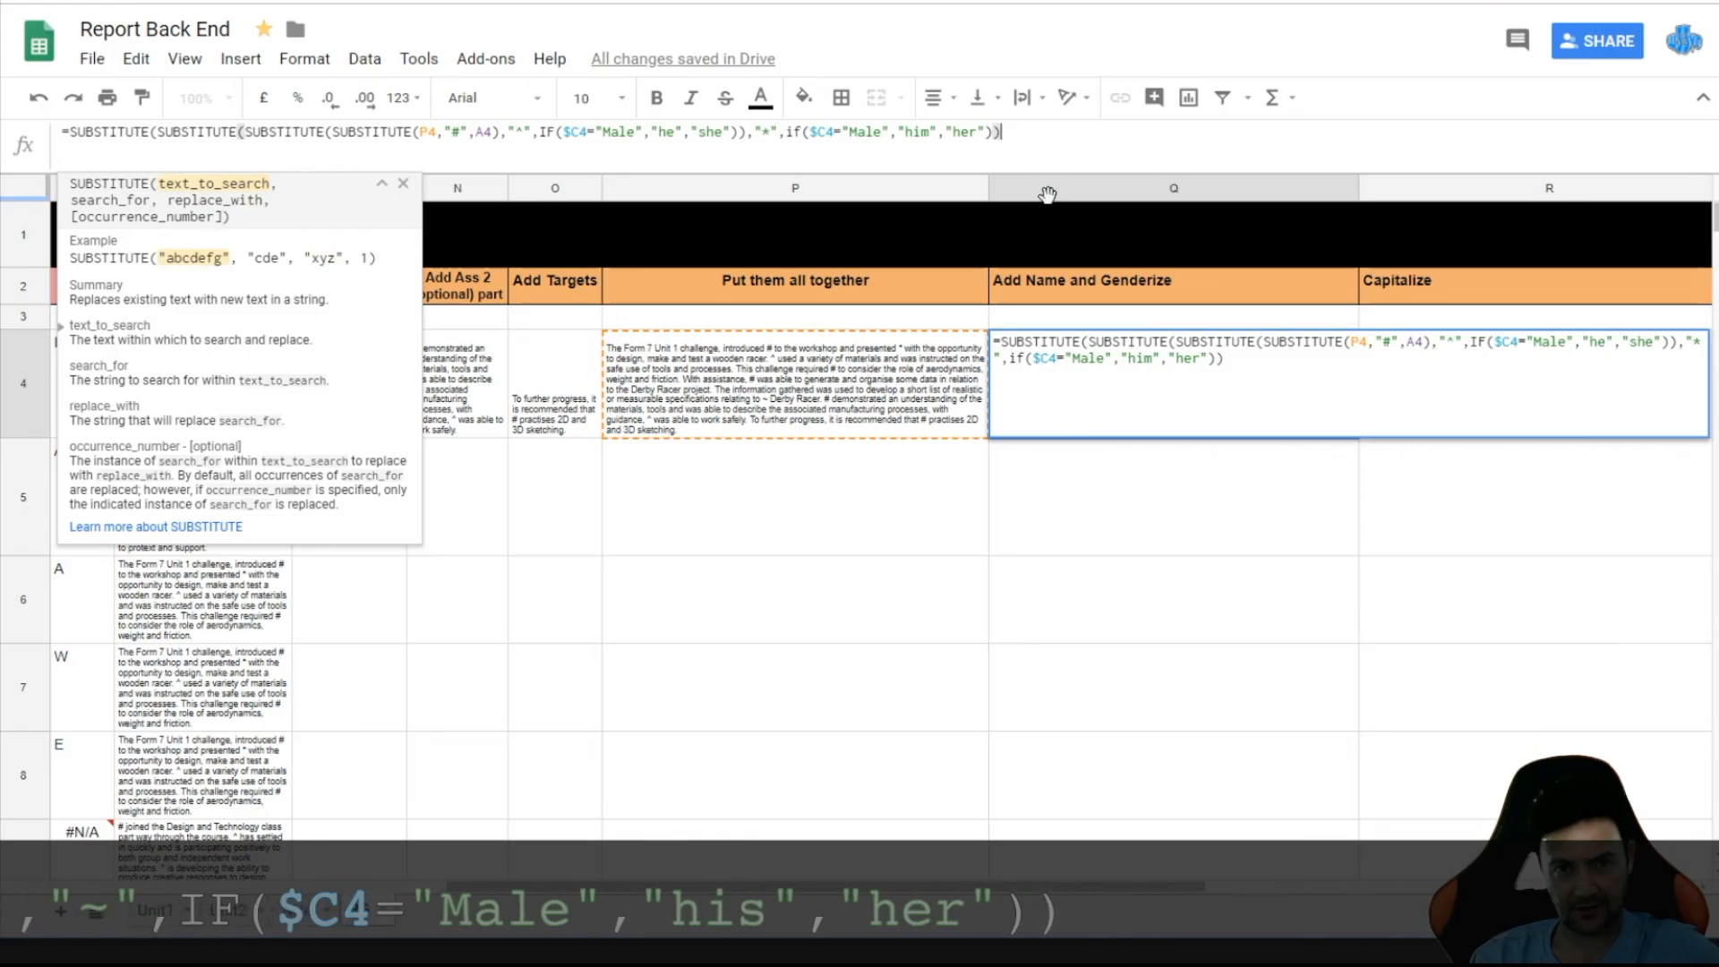
- Append "~" as the search text of the outermost SUBSTITUTE in Q4, separated by commas
{"action": "type", "text": "\"~\""}
{"action": "key", "text": "Left"}
{"action": "key", "text": "Left"}
{"action": "key", "text": "Left"}
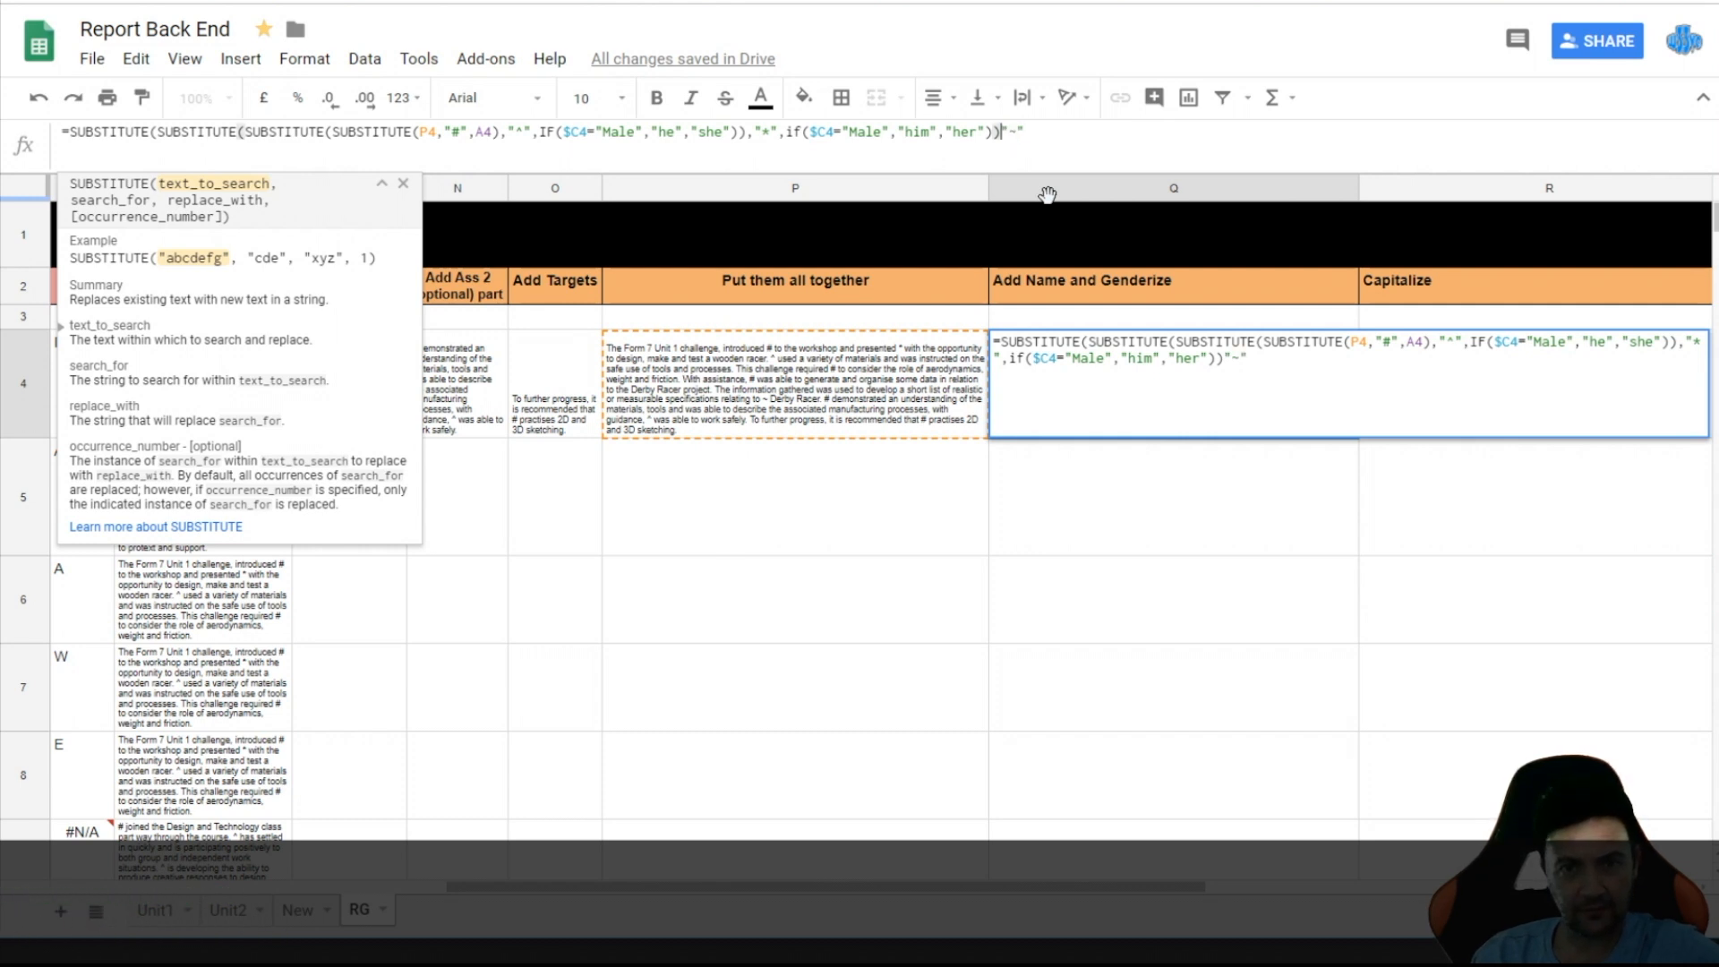
{"action": "type", "text": ",\"~\""}
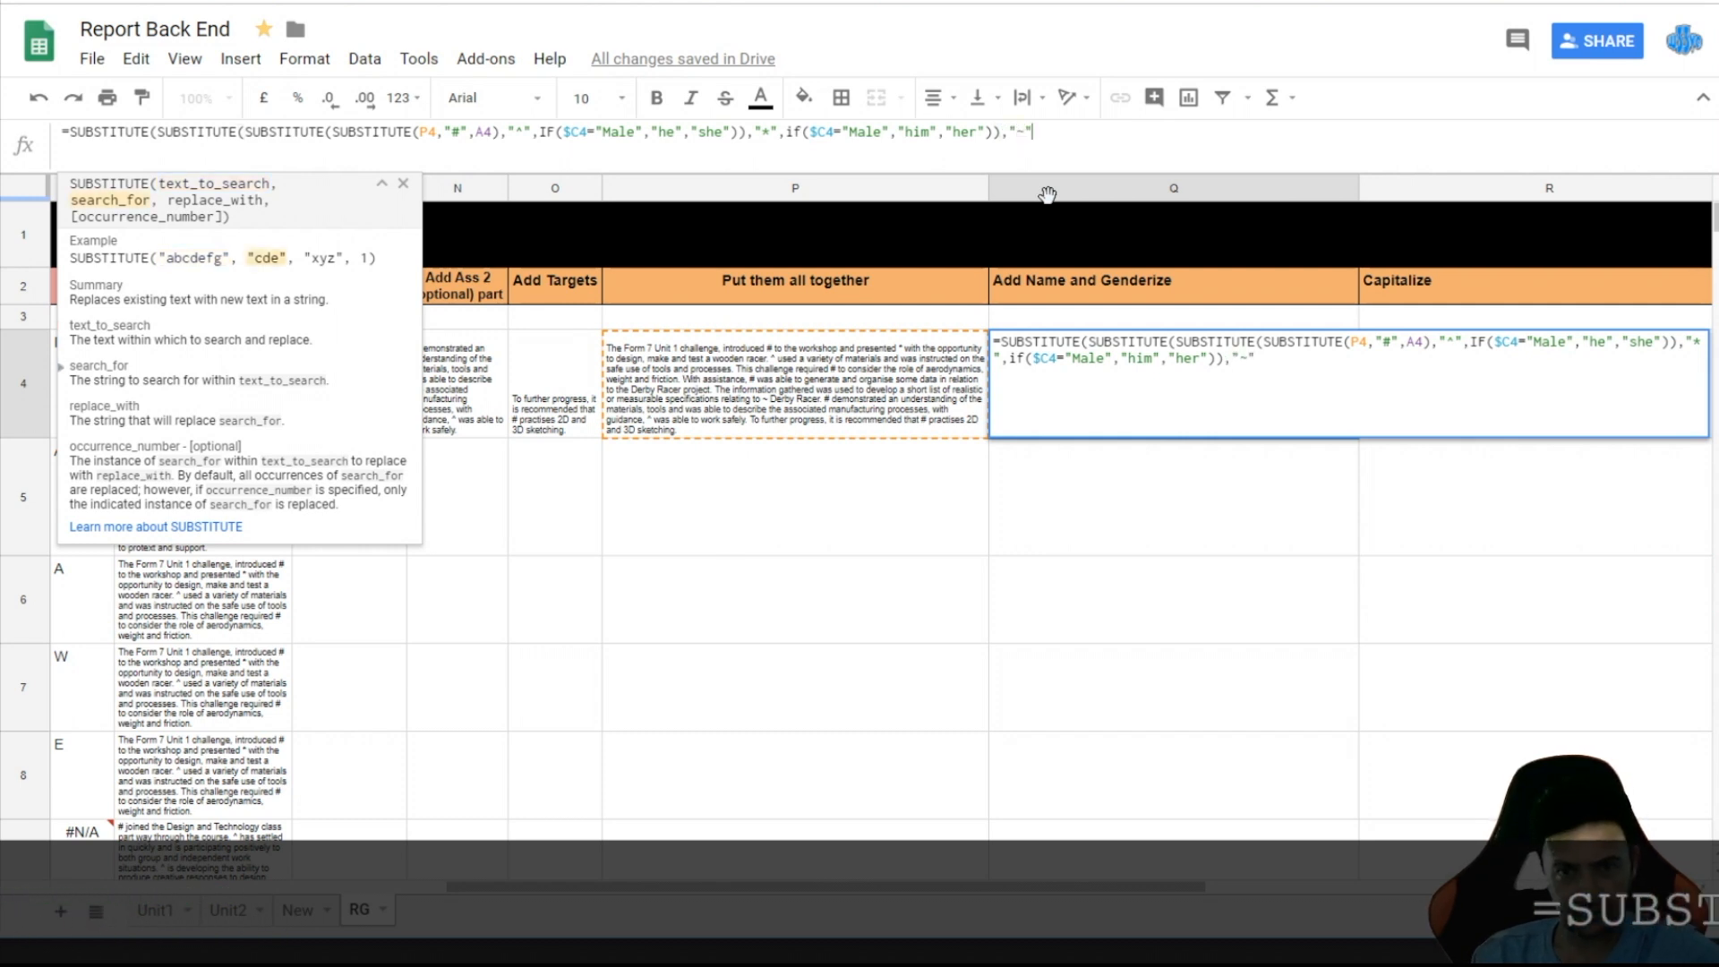
{"action": "type", "text": ","}
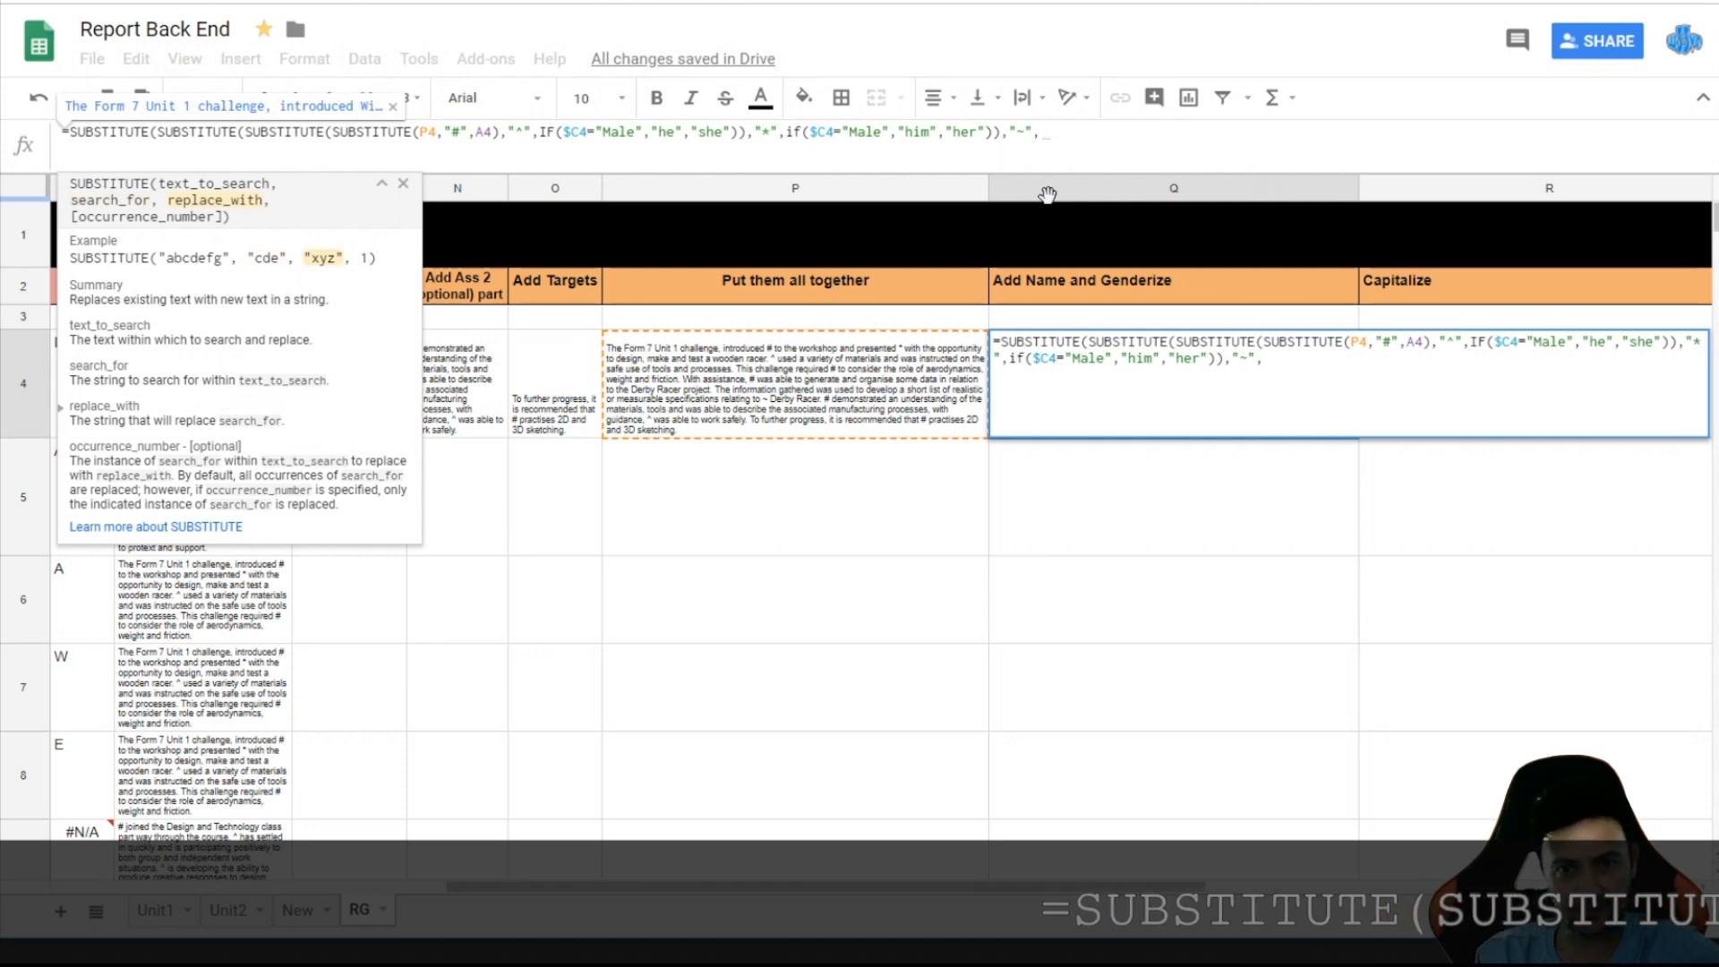
- Set the replacement for "~" in Q4 to IF($C4="Male","his","her"), then close and commit the formula
{"action": "type", "text": "IF("}
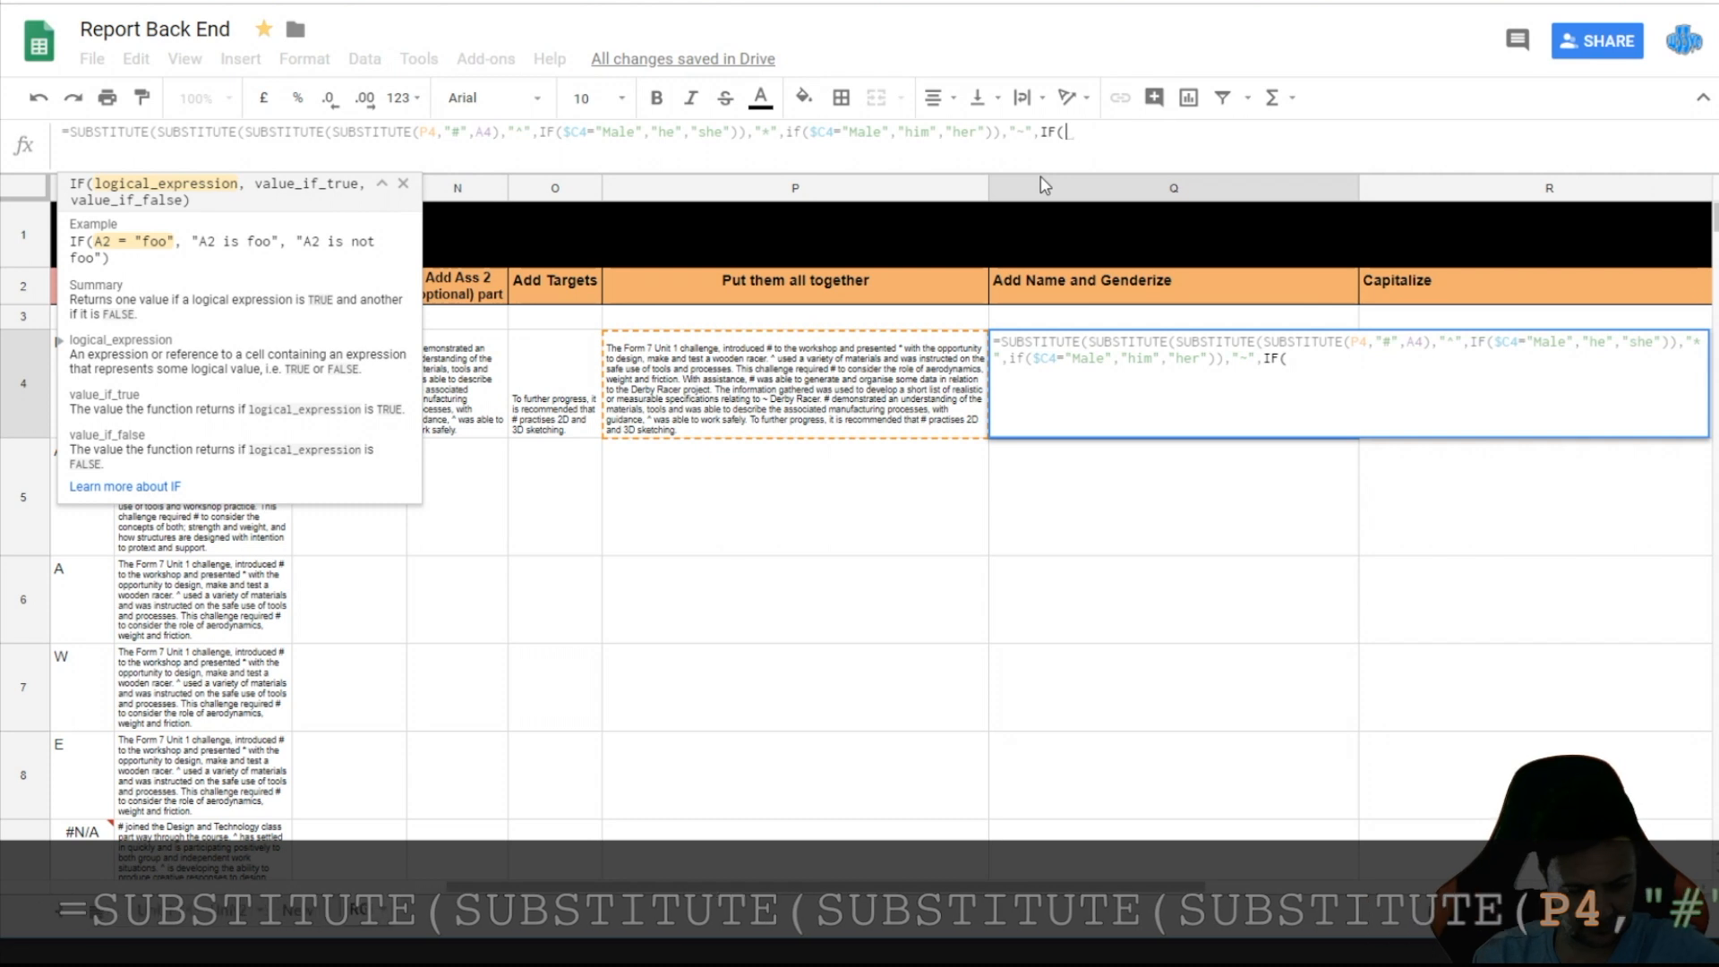
{"action": "type", "text": "$C"}
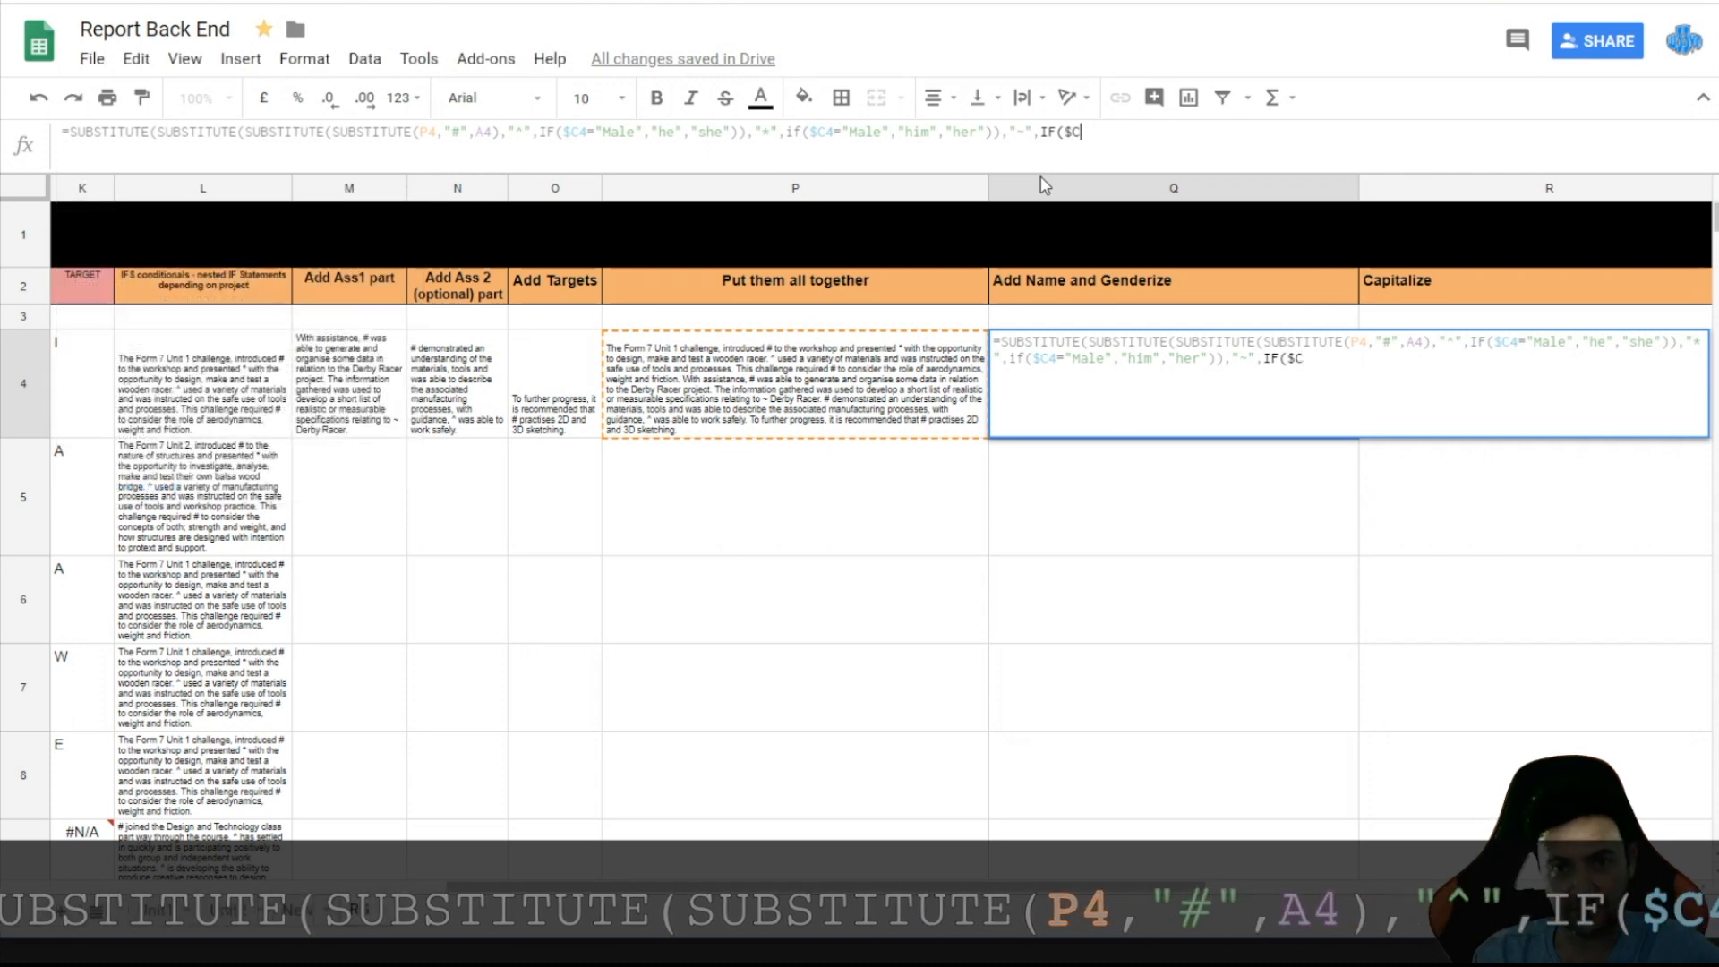
{"action": "type", "text": "4="}
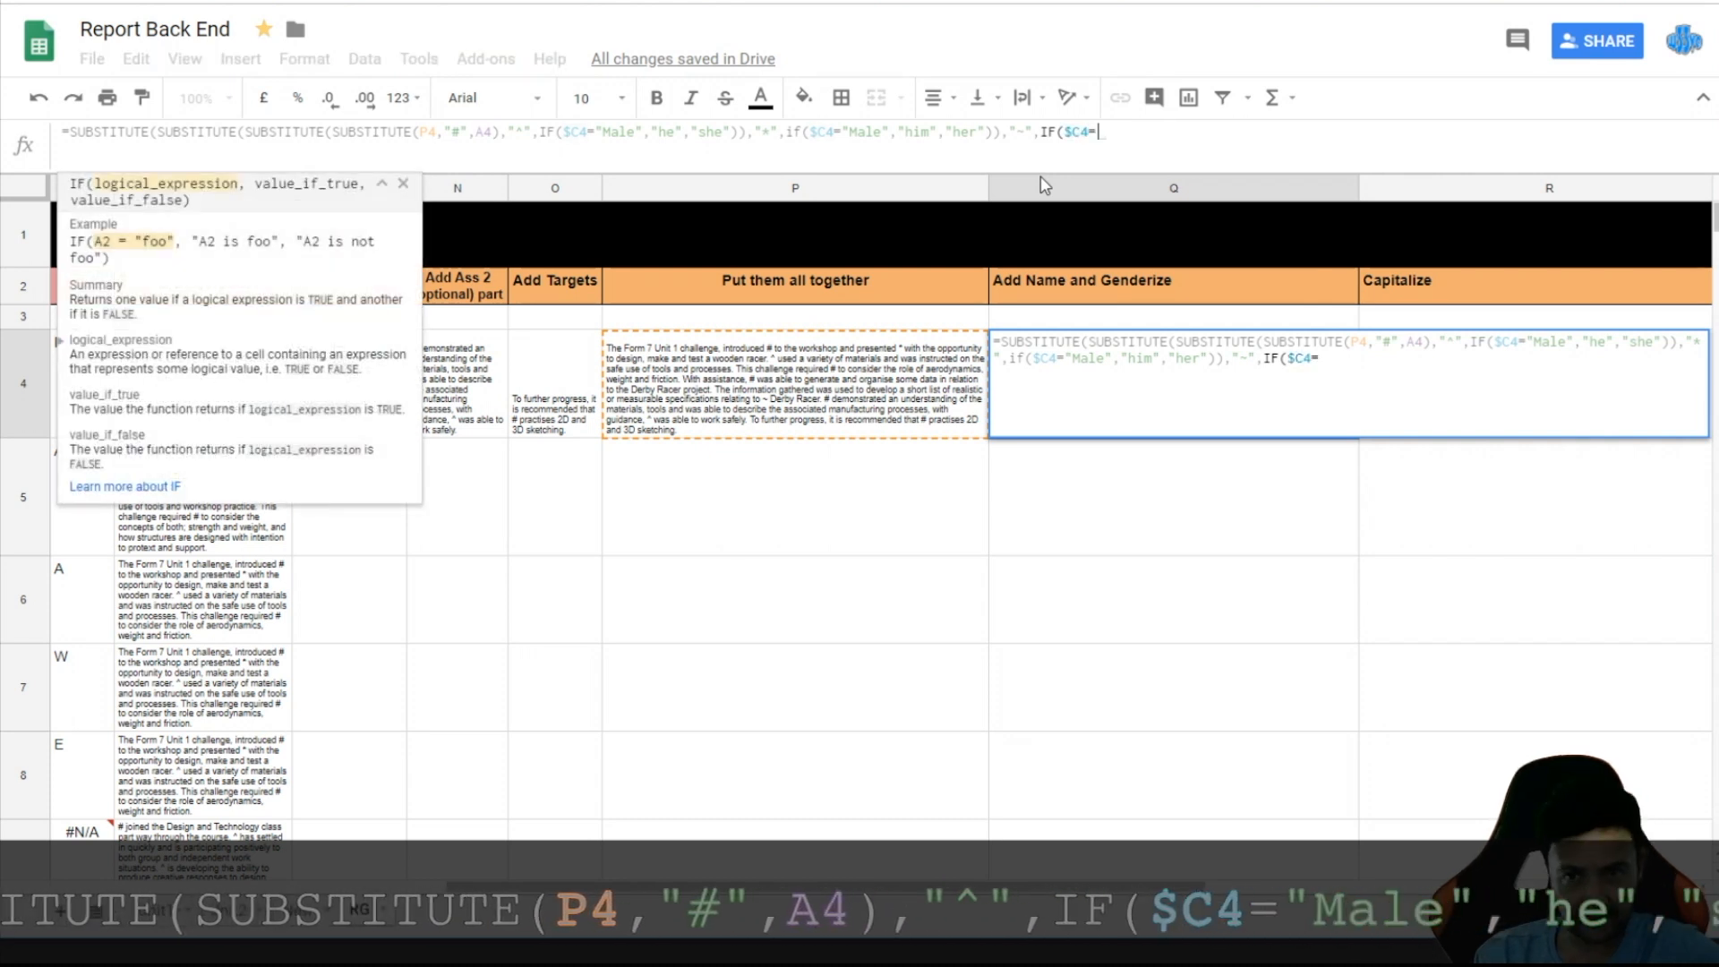
{"action": "type", "text": "\"Male\""}
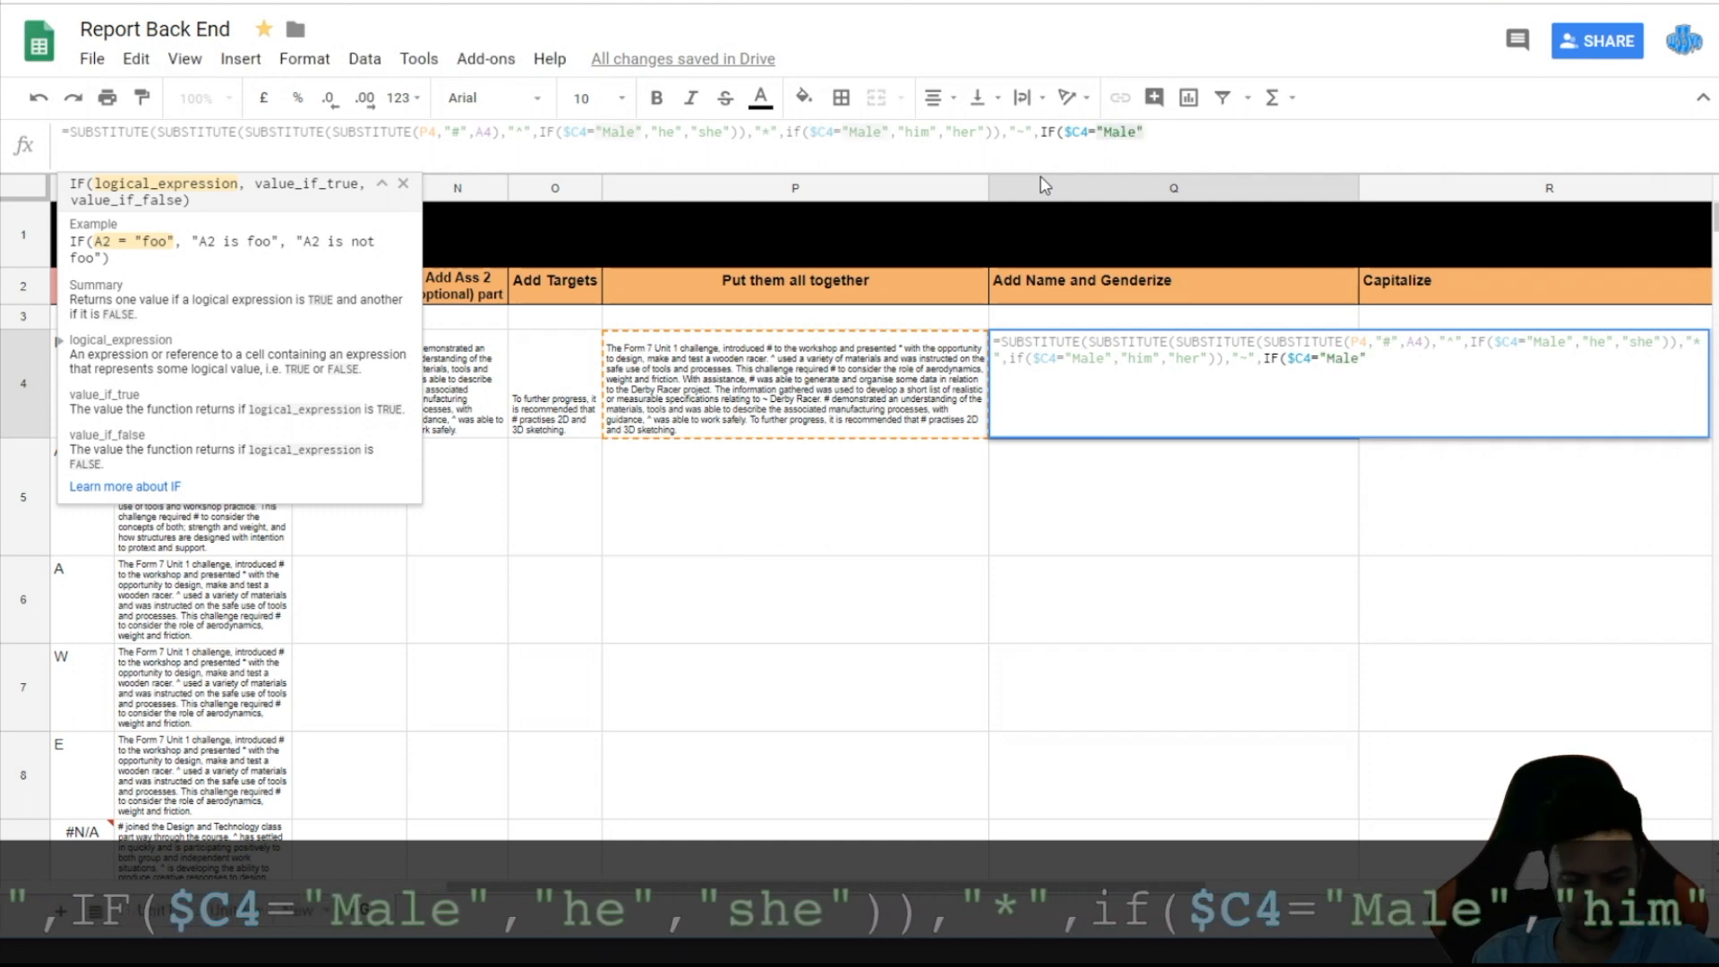
{"action": "type", "text": ","}
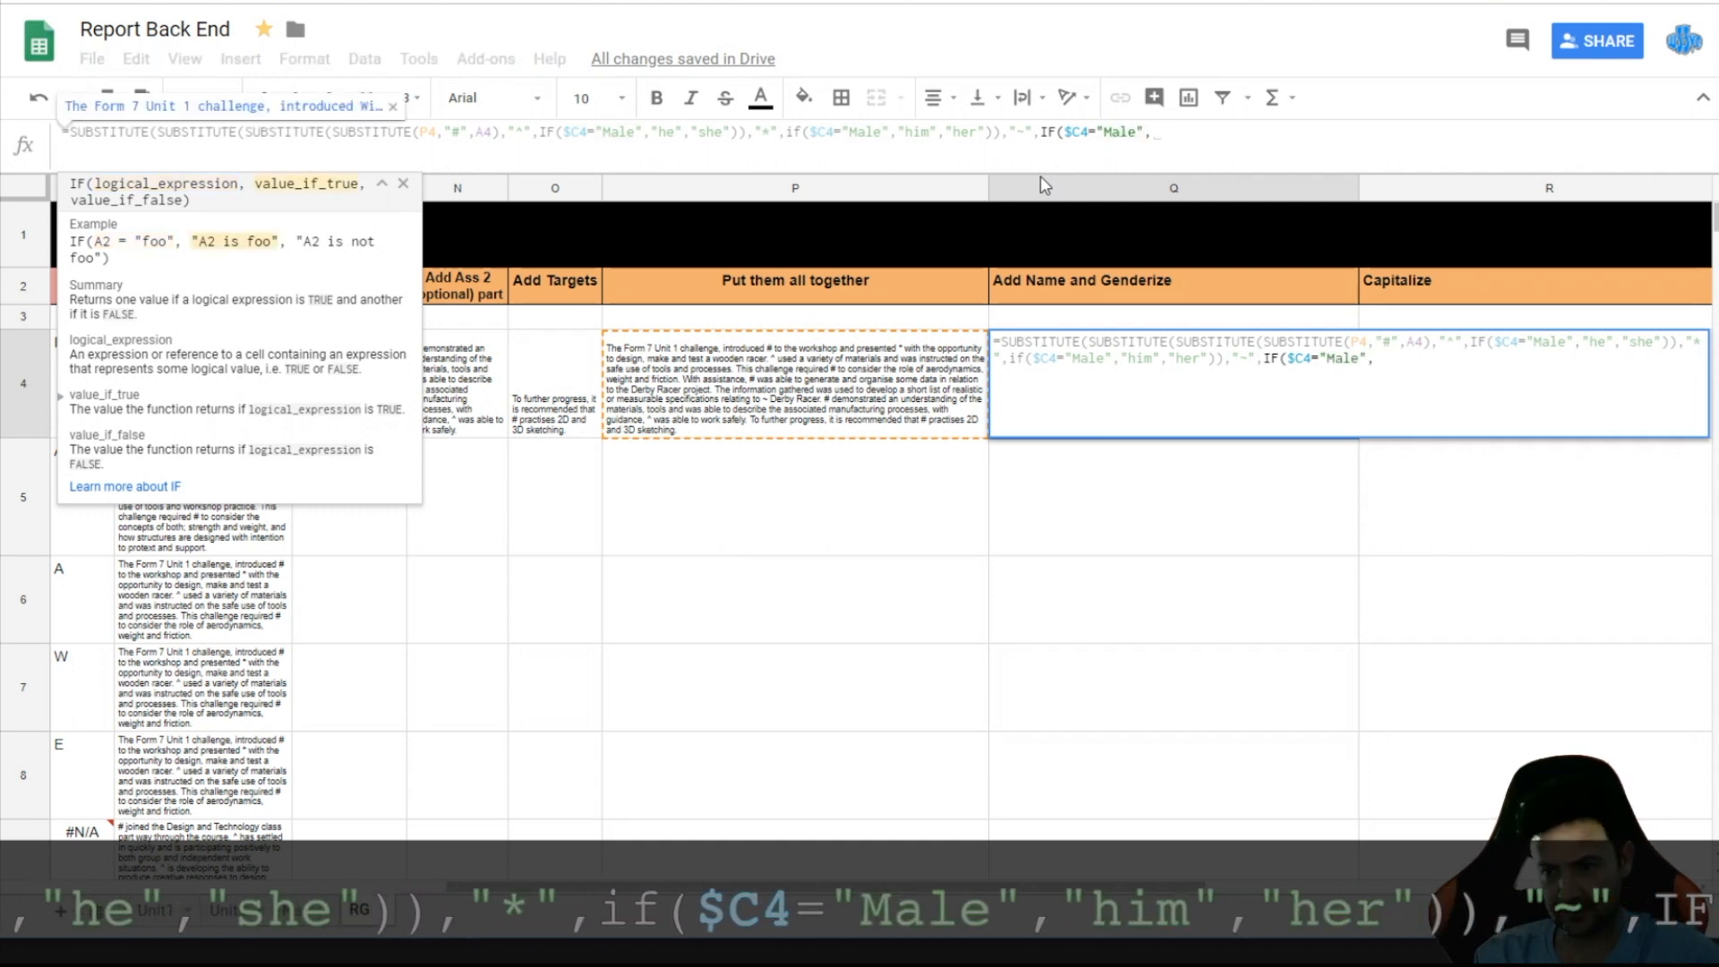
{"action": "type", "text": "\"h"}
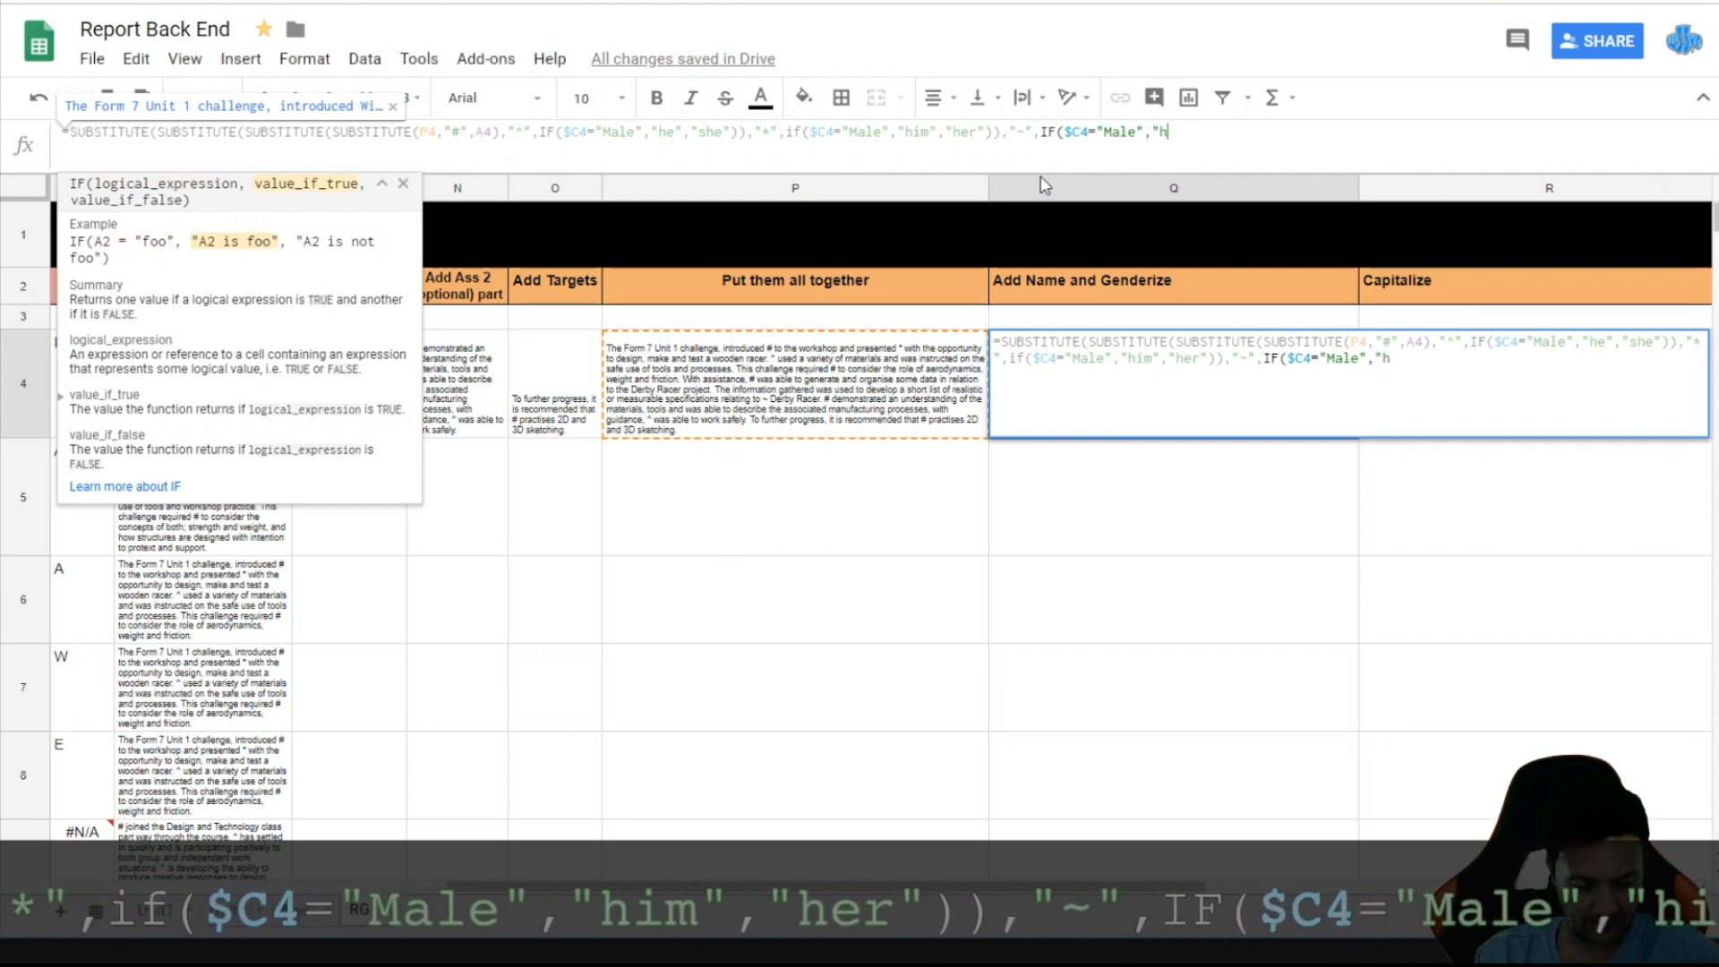
{"action": "type", "text": "is\",\"hert"}
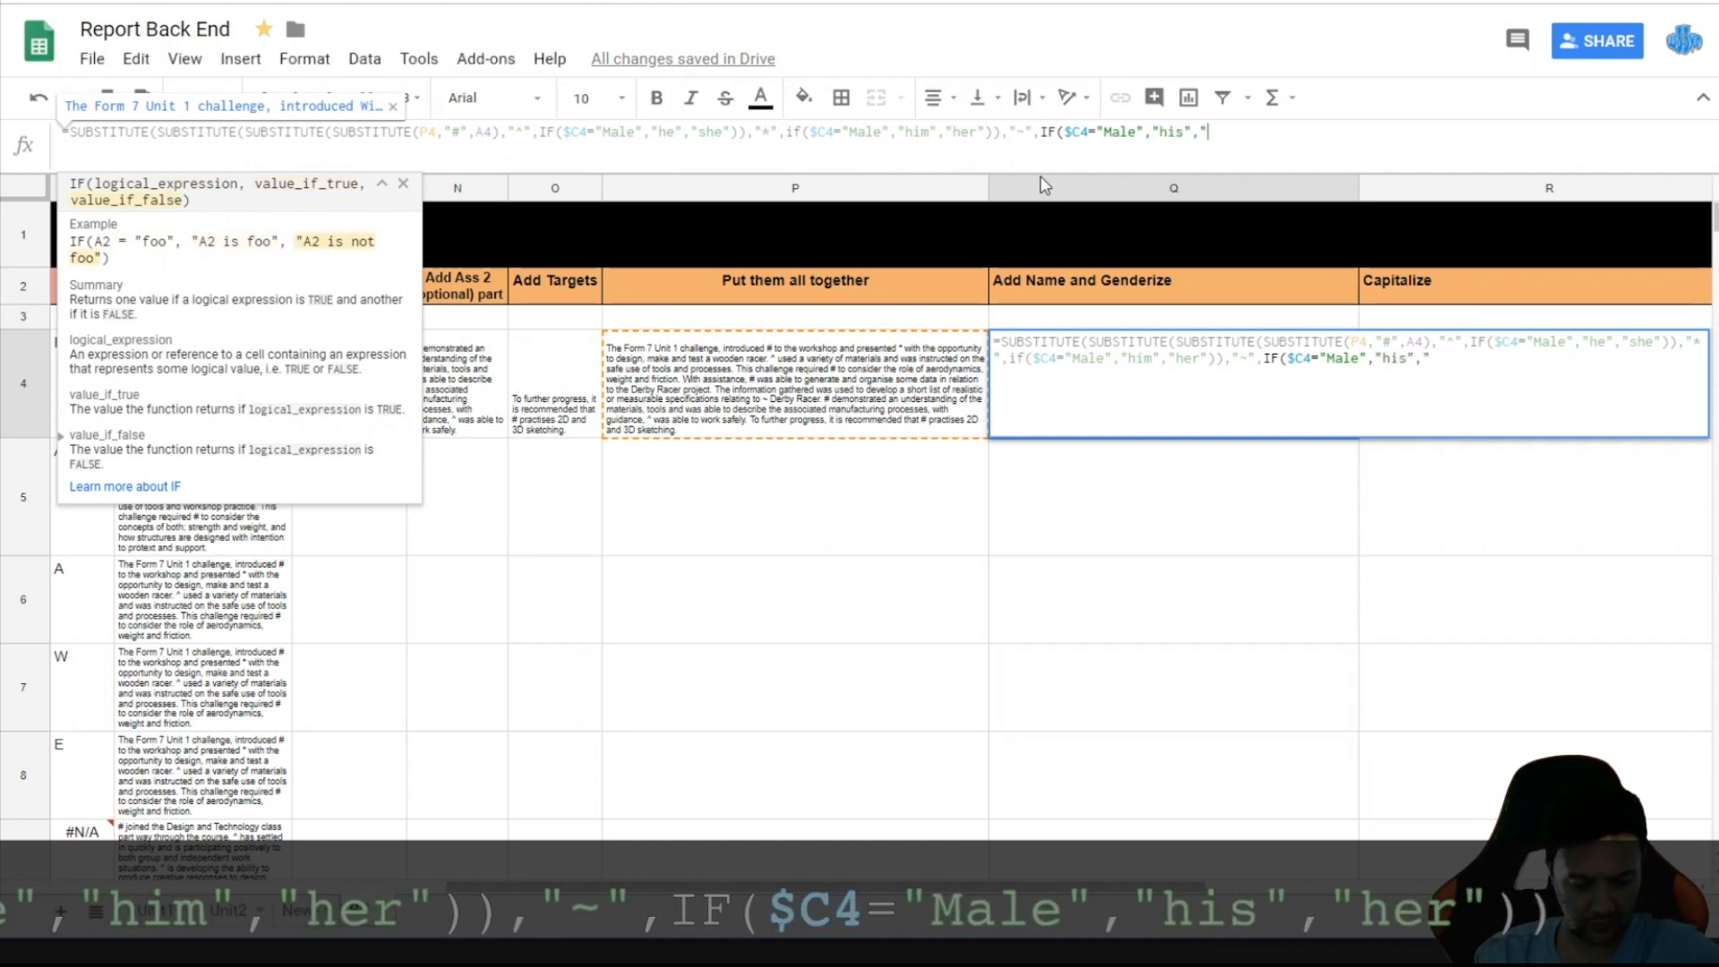
{"action": "key", "text": "BackSpace"}
{"action": "type", "text": "\""}
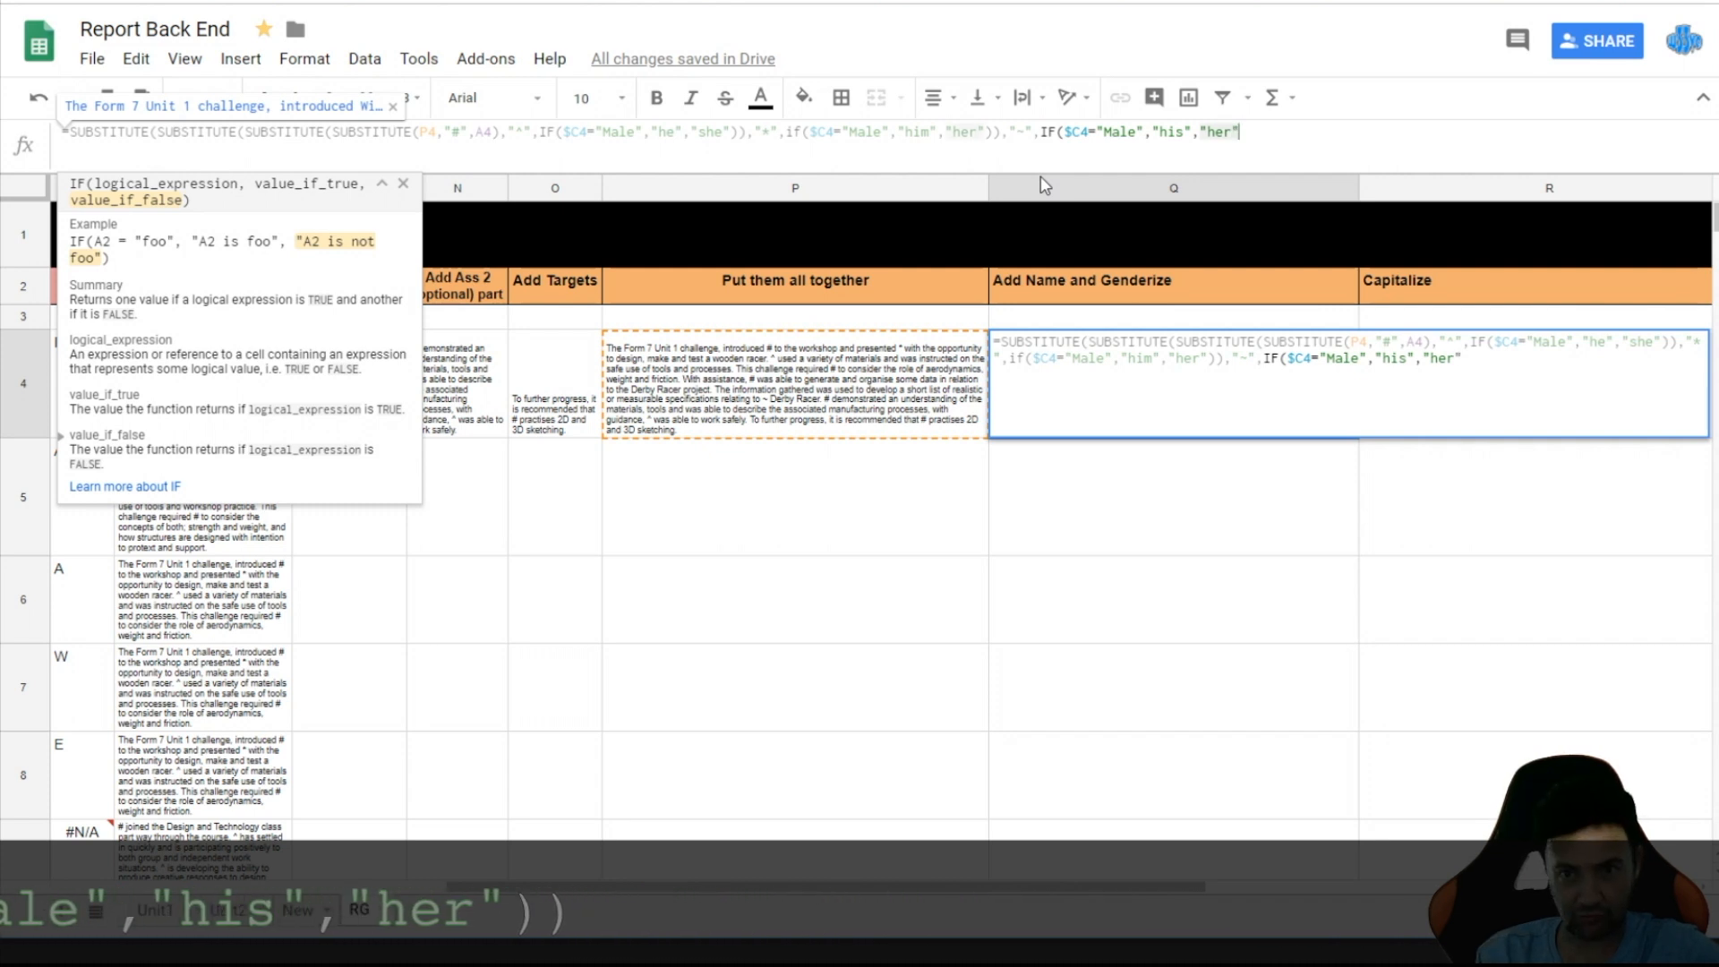
{"action": "type", "text": "))"}
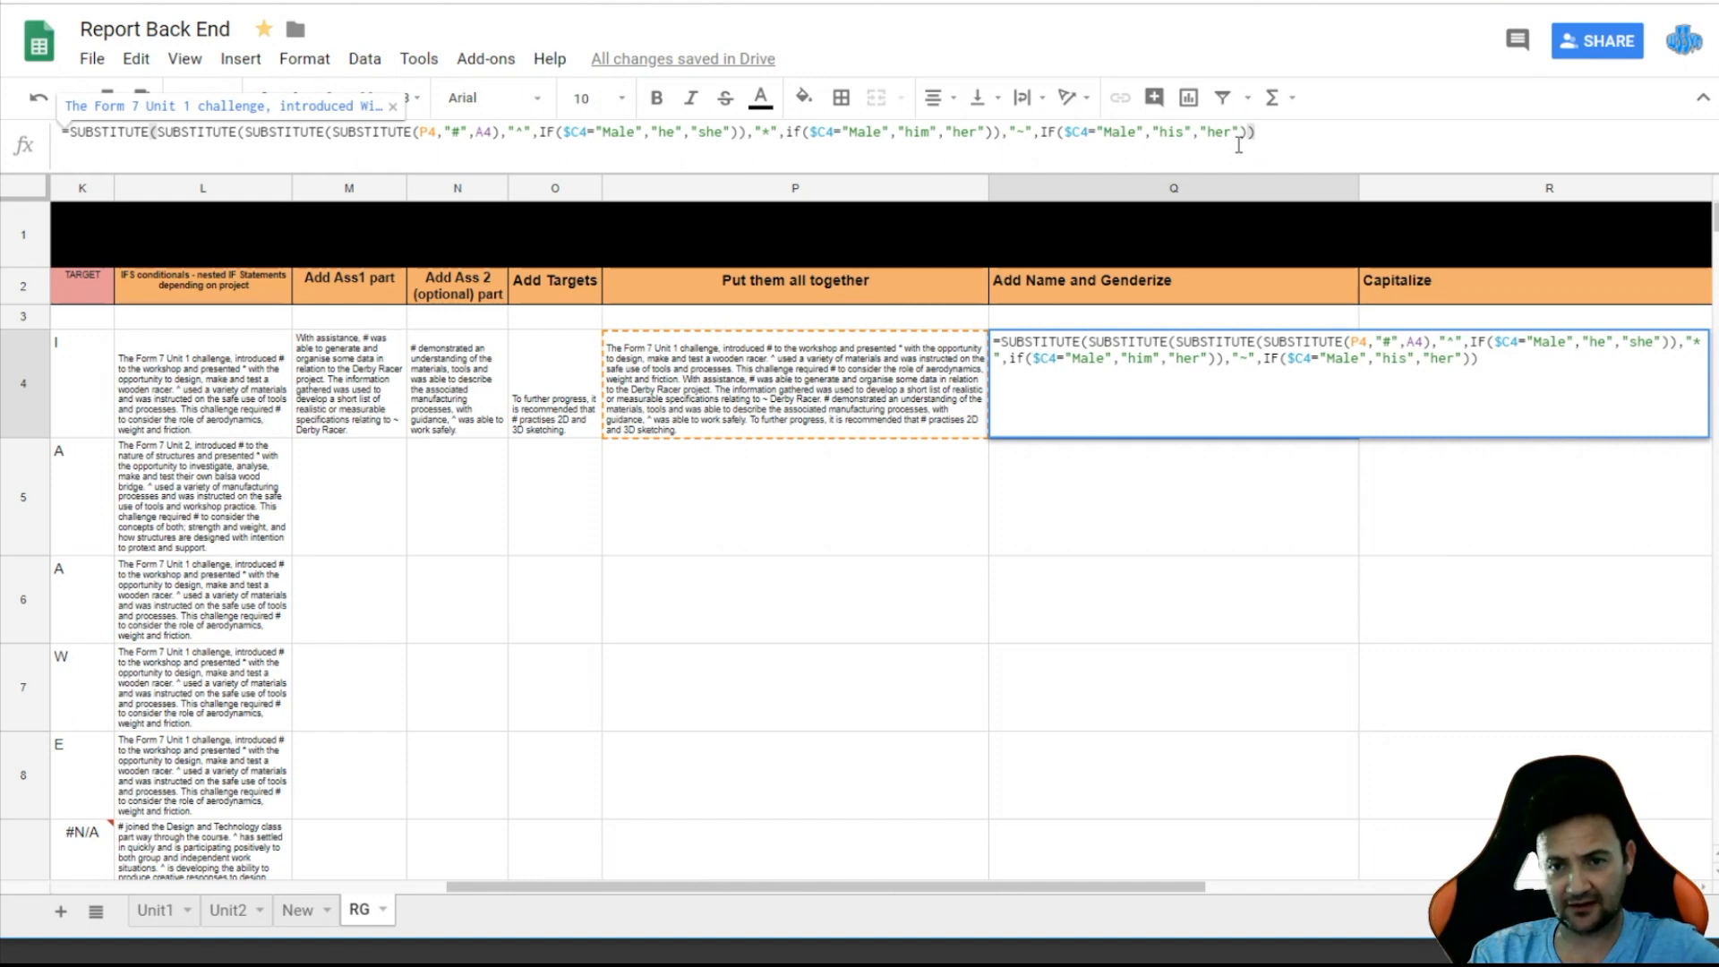
{"action": "key", "text": "Return"}
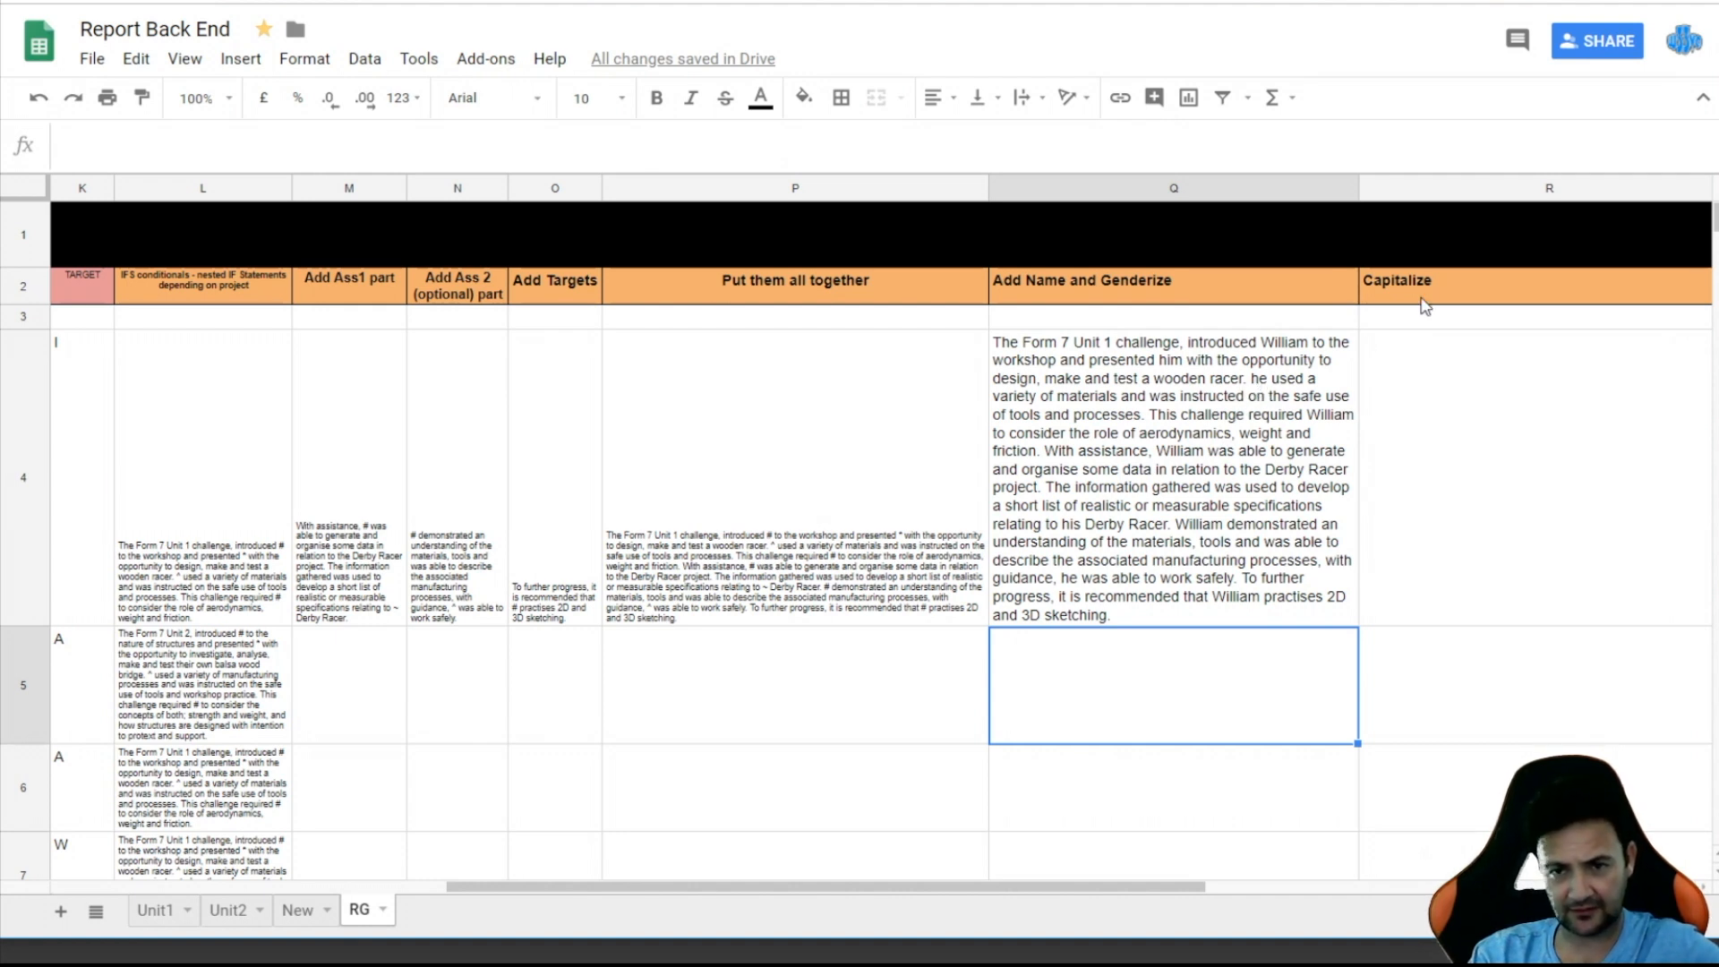
- Start a formula in the Capitalize cell R4 with five nested SUBSTITUTE functions
{"action": "left_click", "coordinate": [1430, 488]}
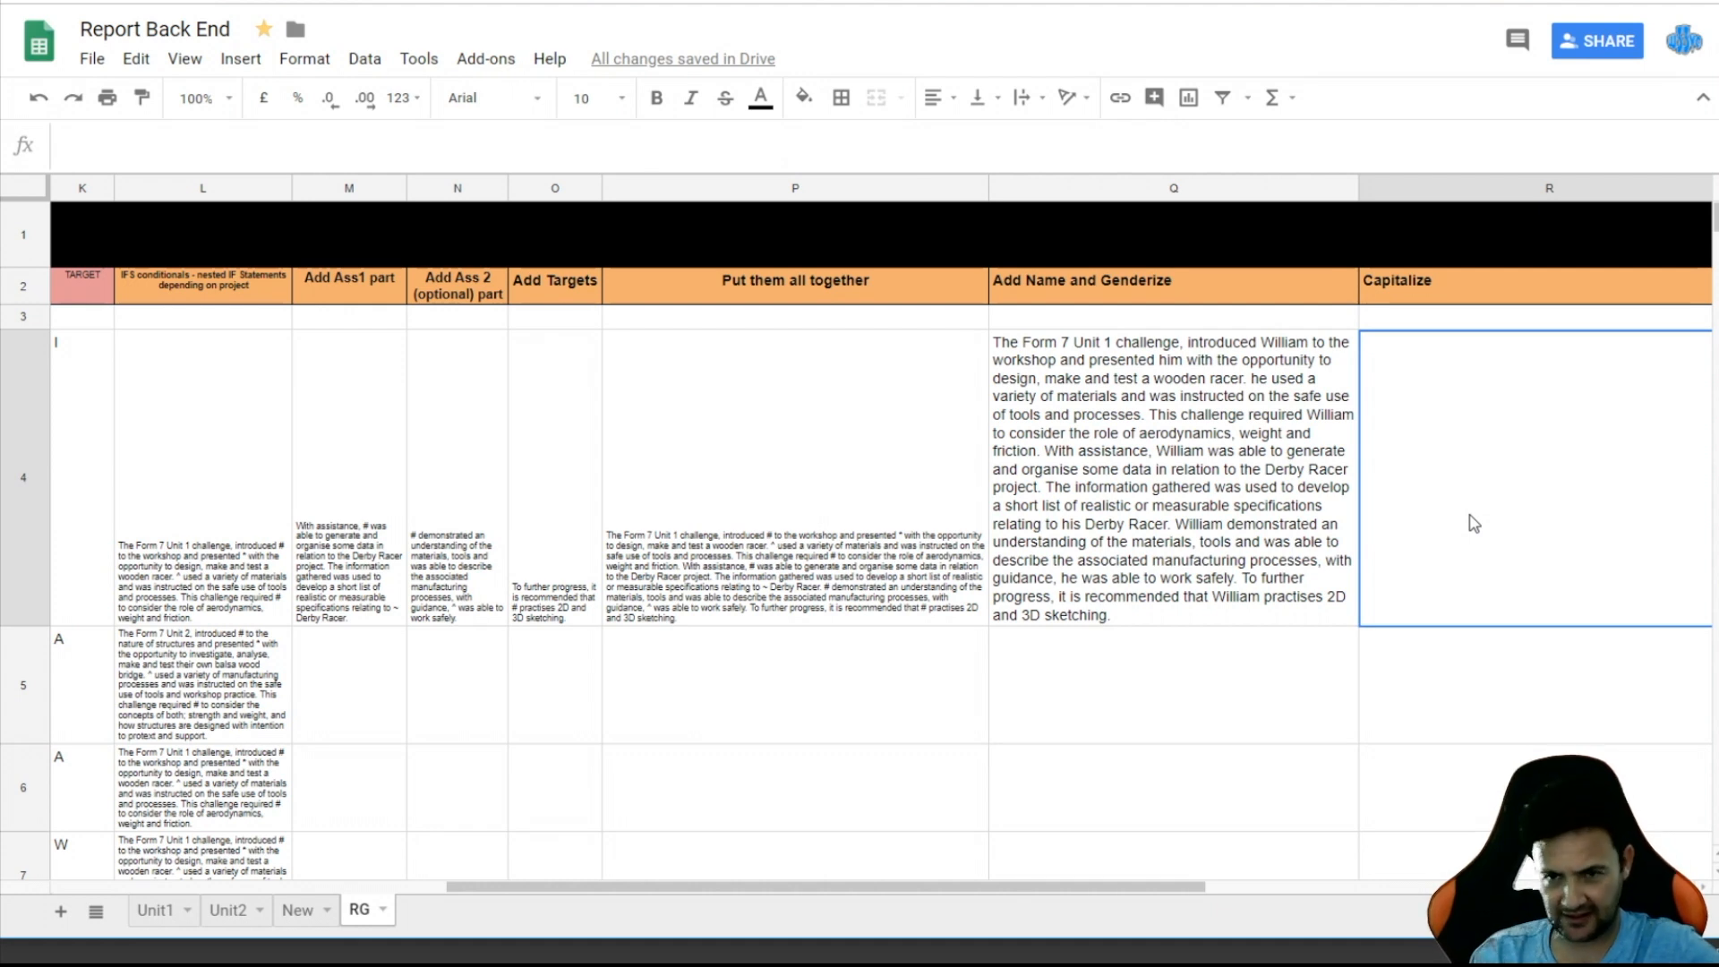
{"action": "left_click", "coordinate": [1106, 148]}
{"action": "type", "text": "="}
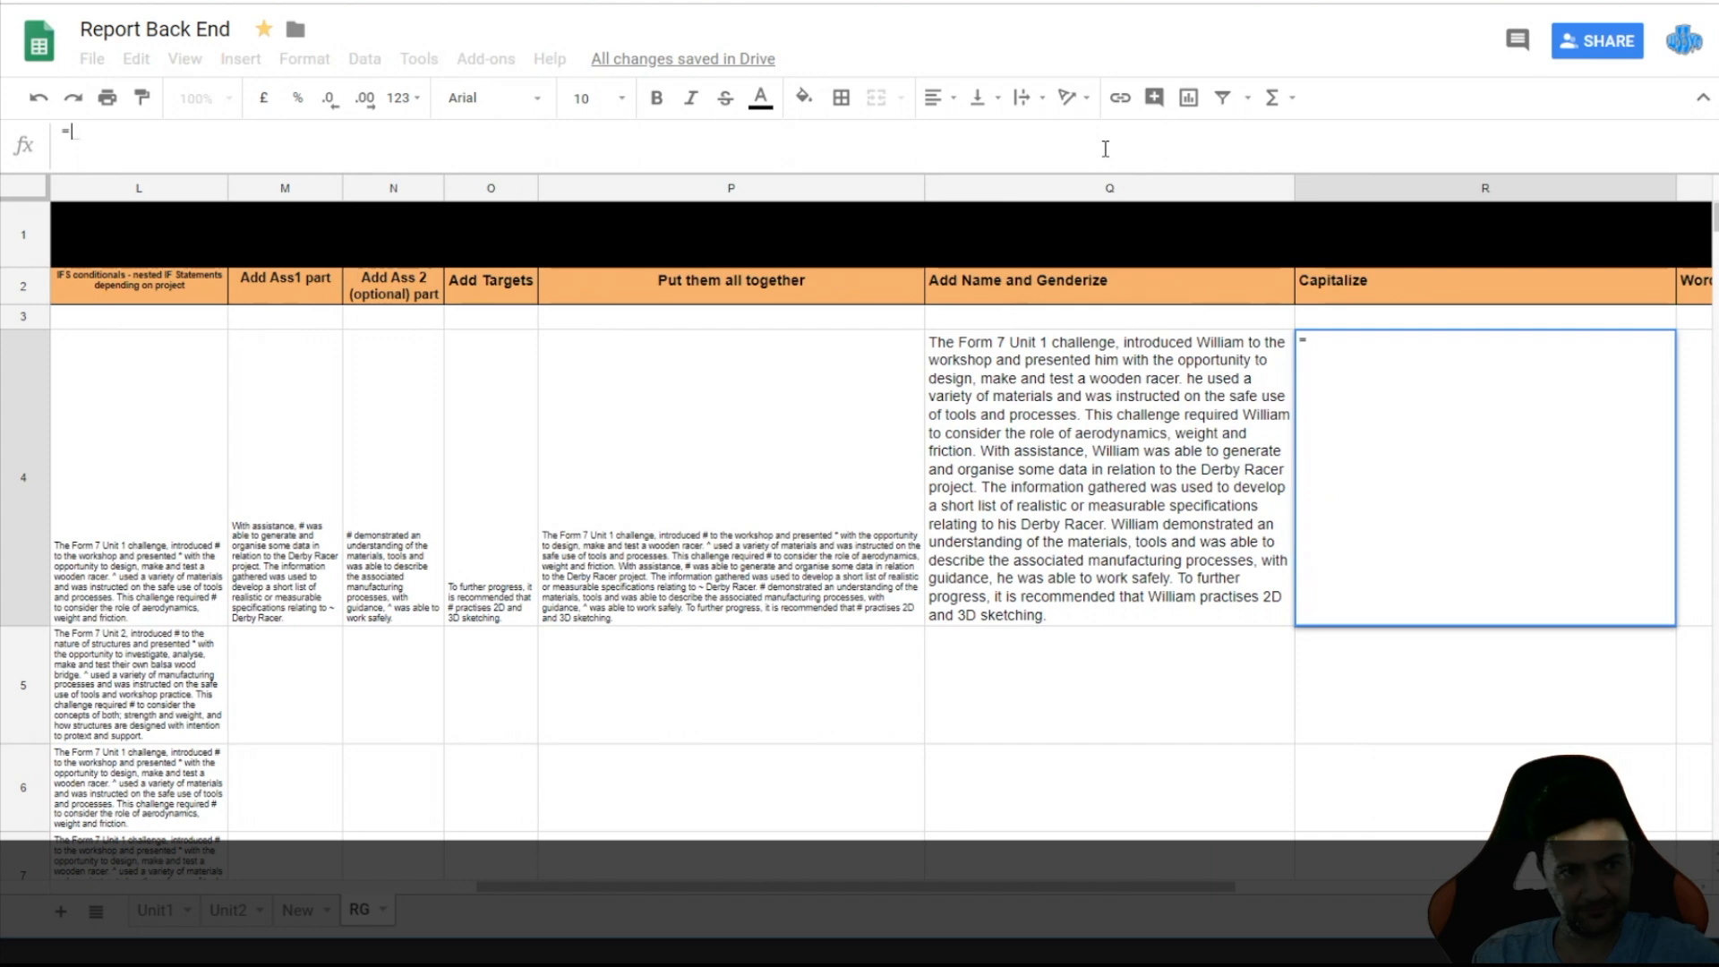
{"action": "type", "text": "bs"}
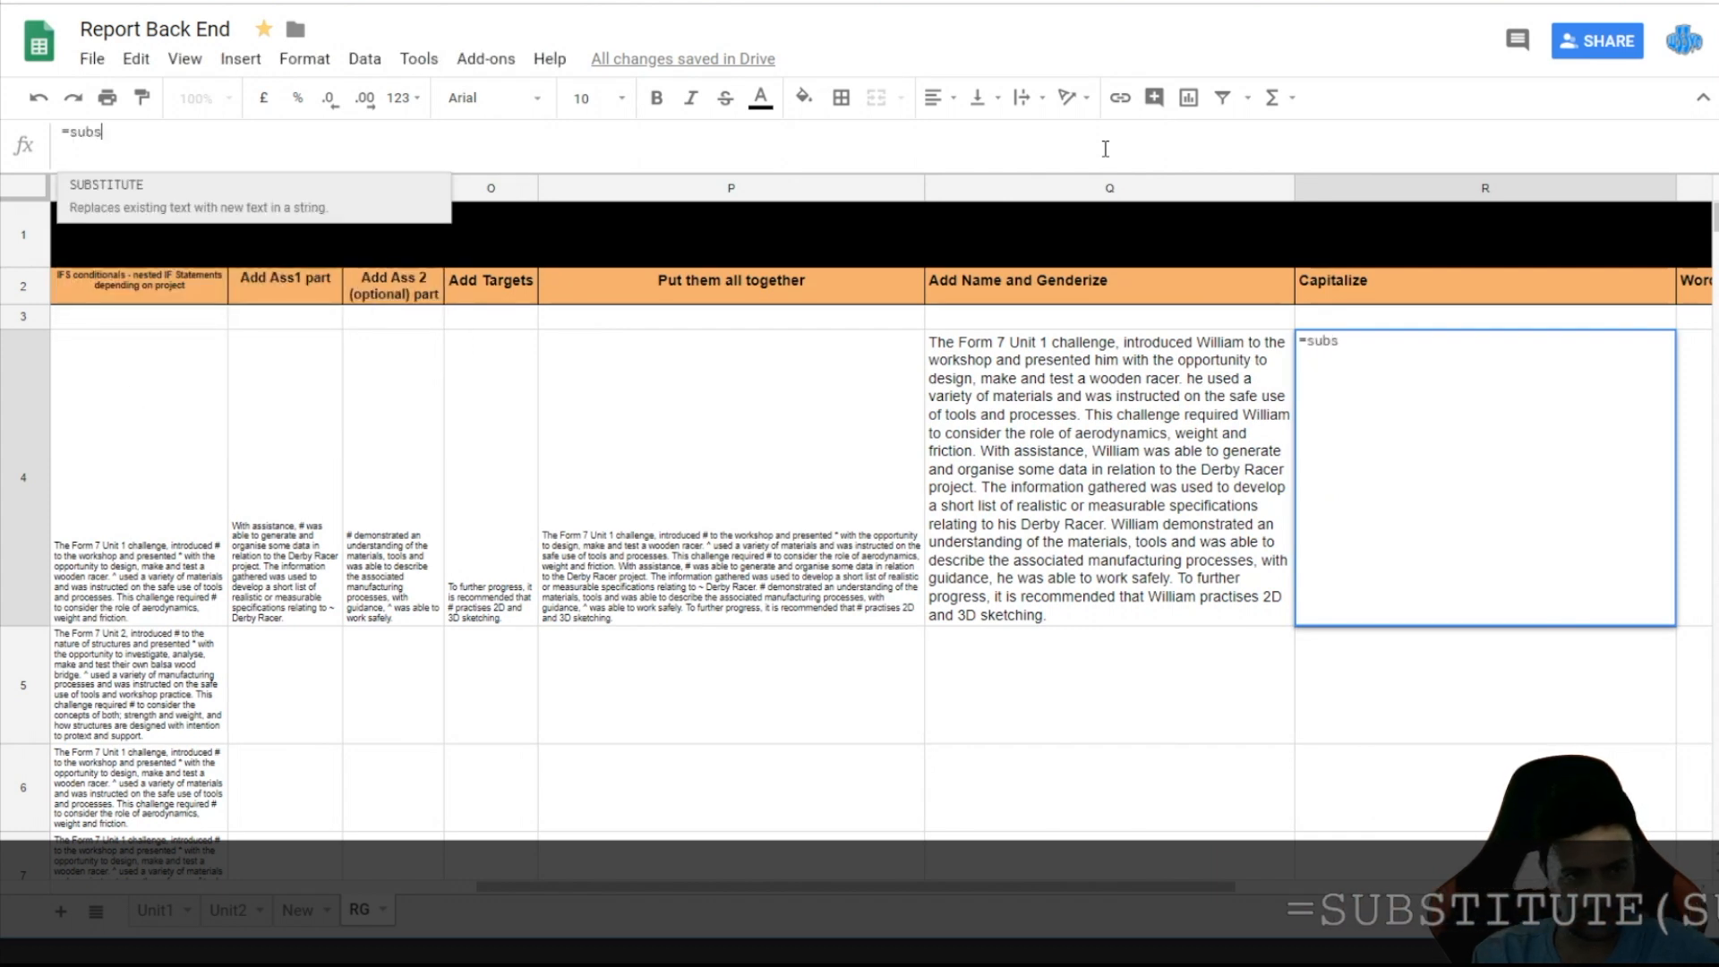
{"action": "type", "text": "t"}
{"action": "left_click", "coordinate": [76, 198]}
{"action": "type", "text": "subst"}
{"action": "left_click", "coordinate": [103, 193]}
{"action": "type", "text": "subst"}
{"action": "left_click", "coordinate": [125, 191]}
{"action": "type", "text": "subs"}
{"action": "left_click", "coordinate": [141, 193]}
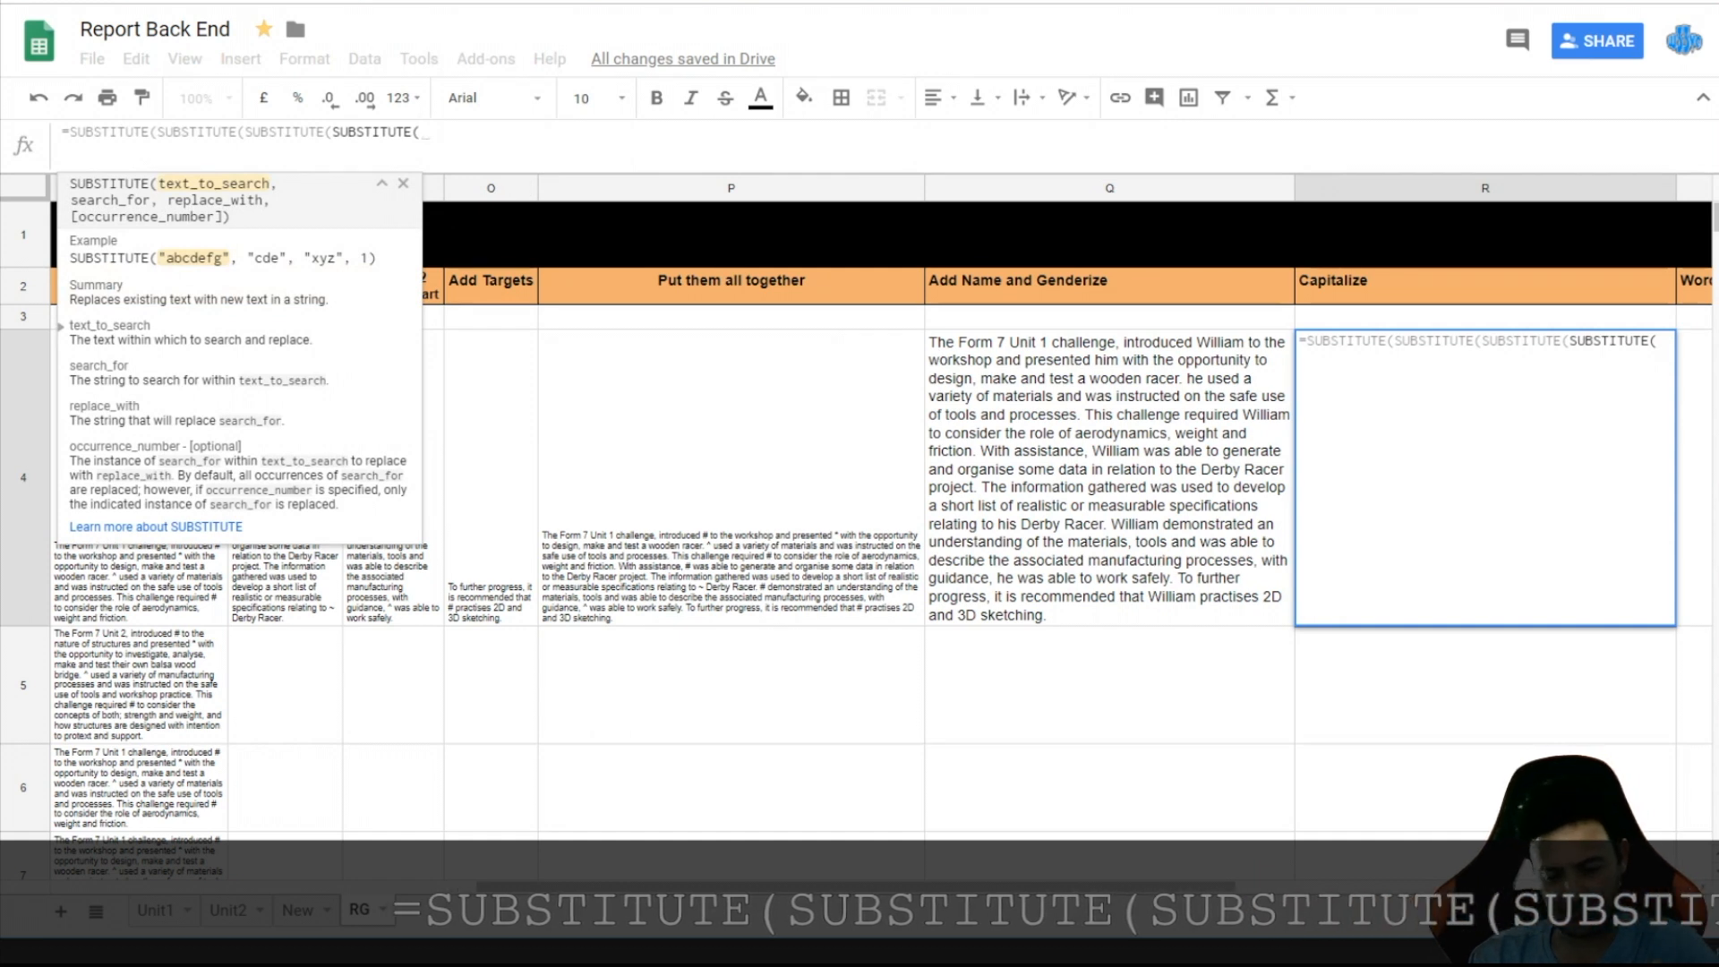
{"action": "type", "text": "subst"}
{"action": "left_click", "coordinate": [148, 192]}
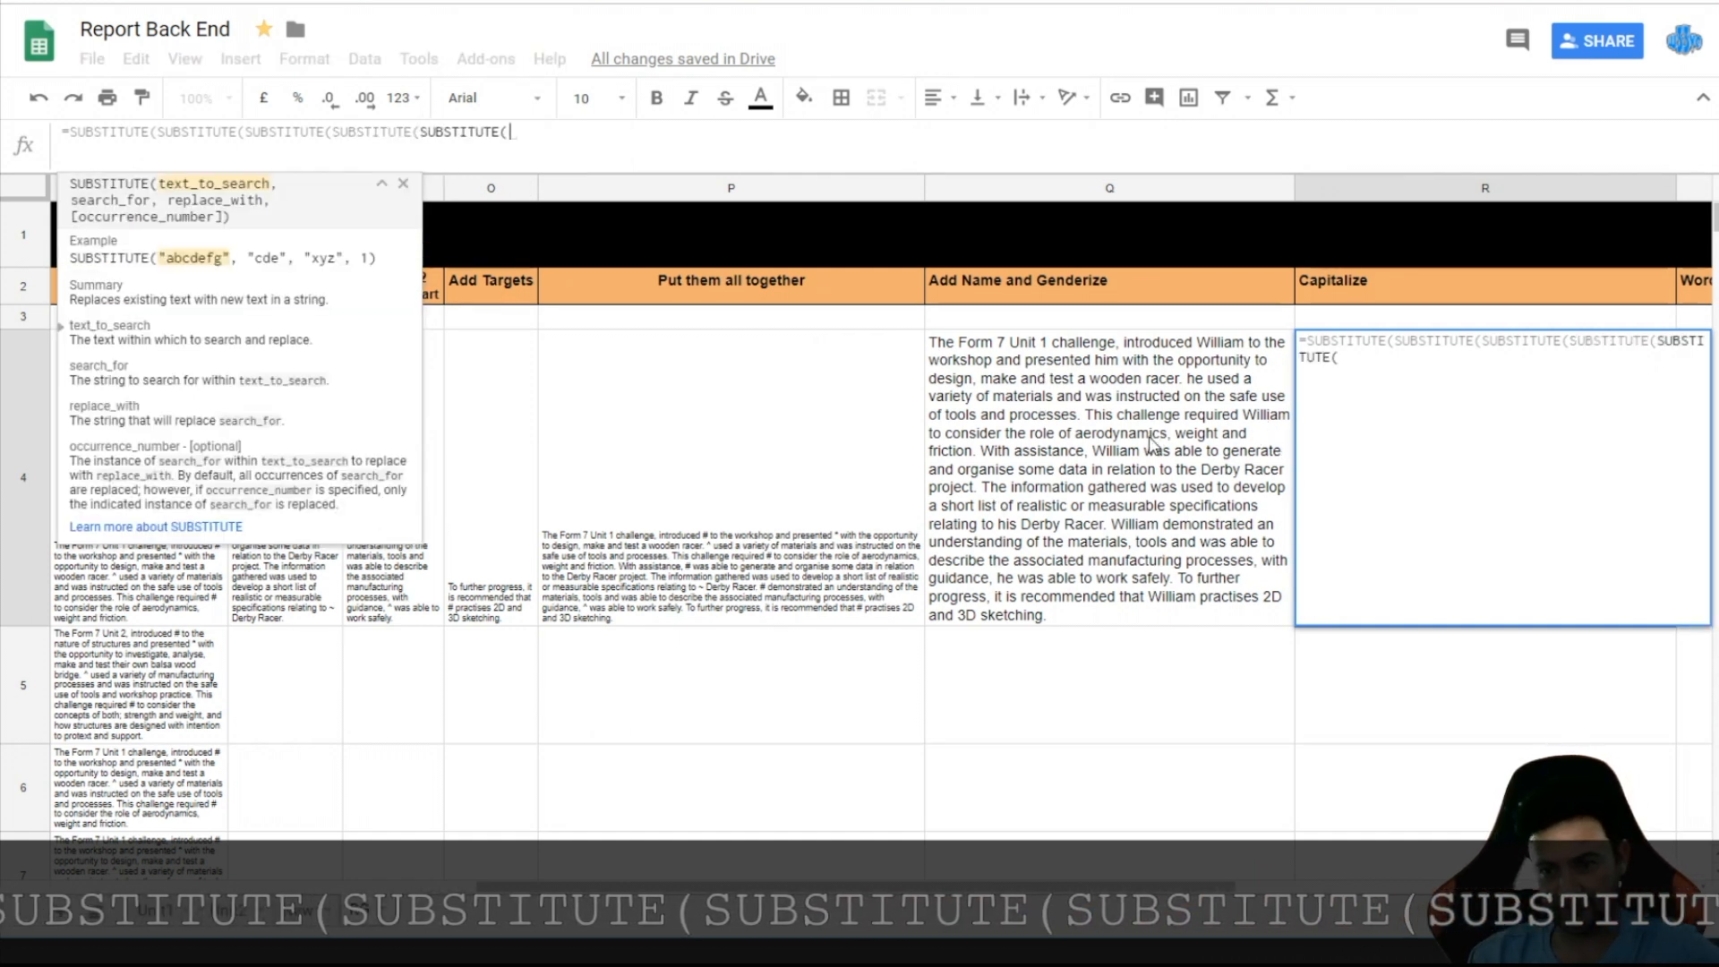
- Give the innermost SUBSTITUTE in R4 the column-locked reference $Q4 as its text to search
{"action": "left_click", "coordinate": [1152, 443]}
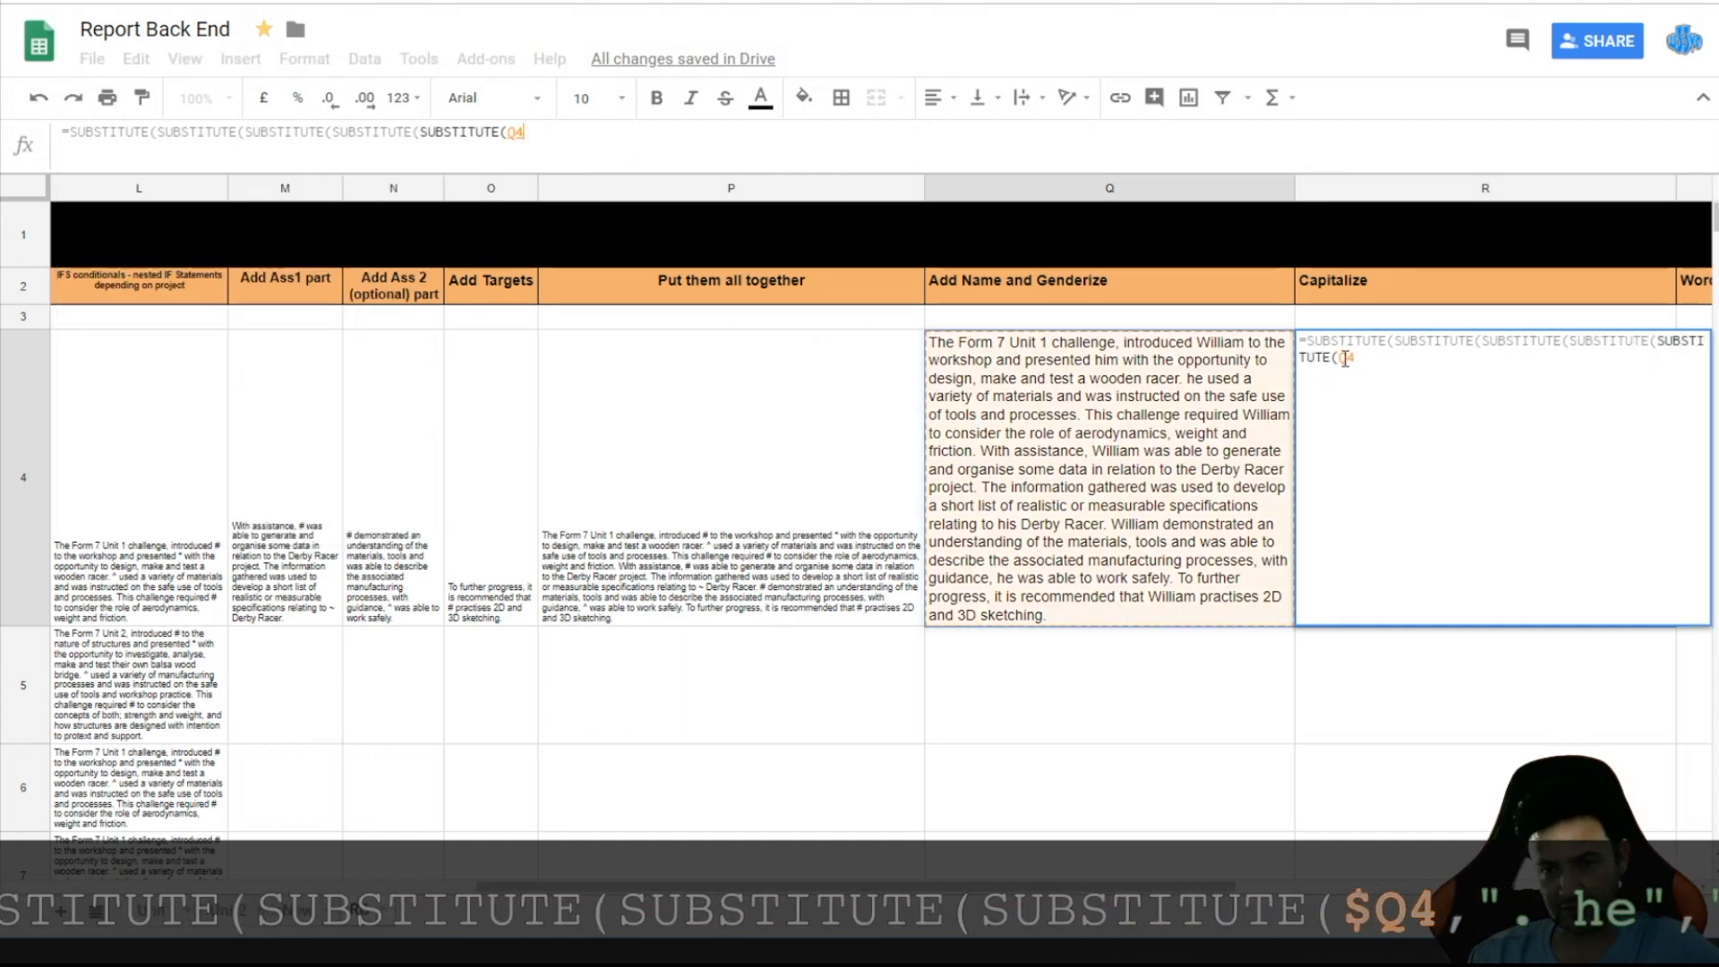
{"action": "left_click", "coordinate": [1342, 360]}
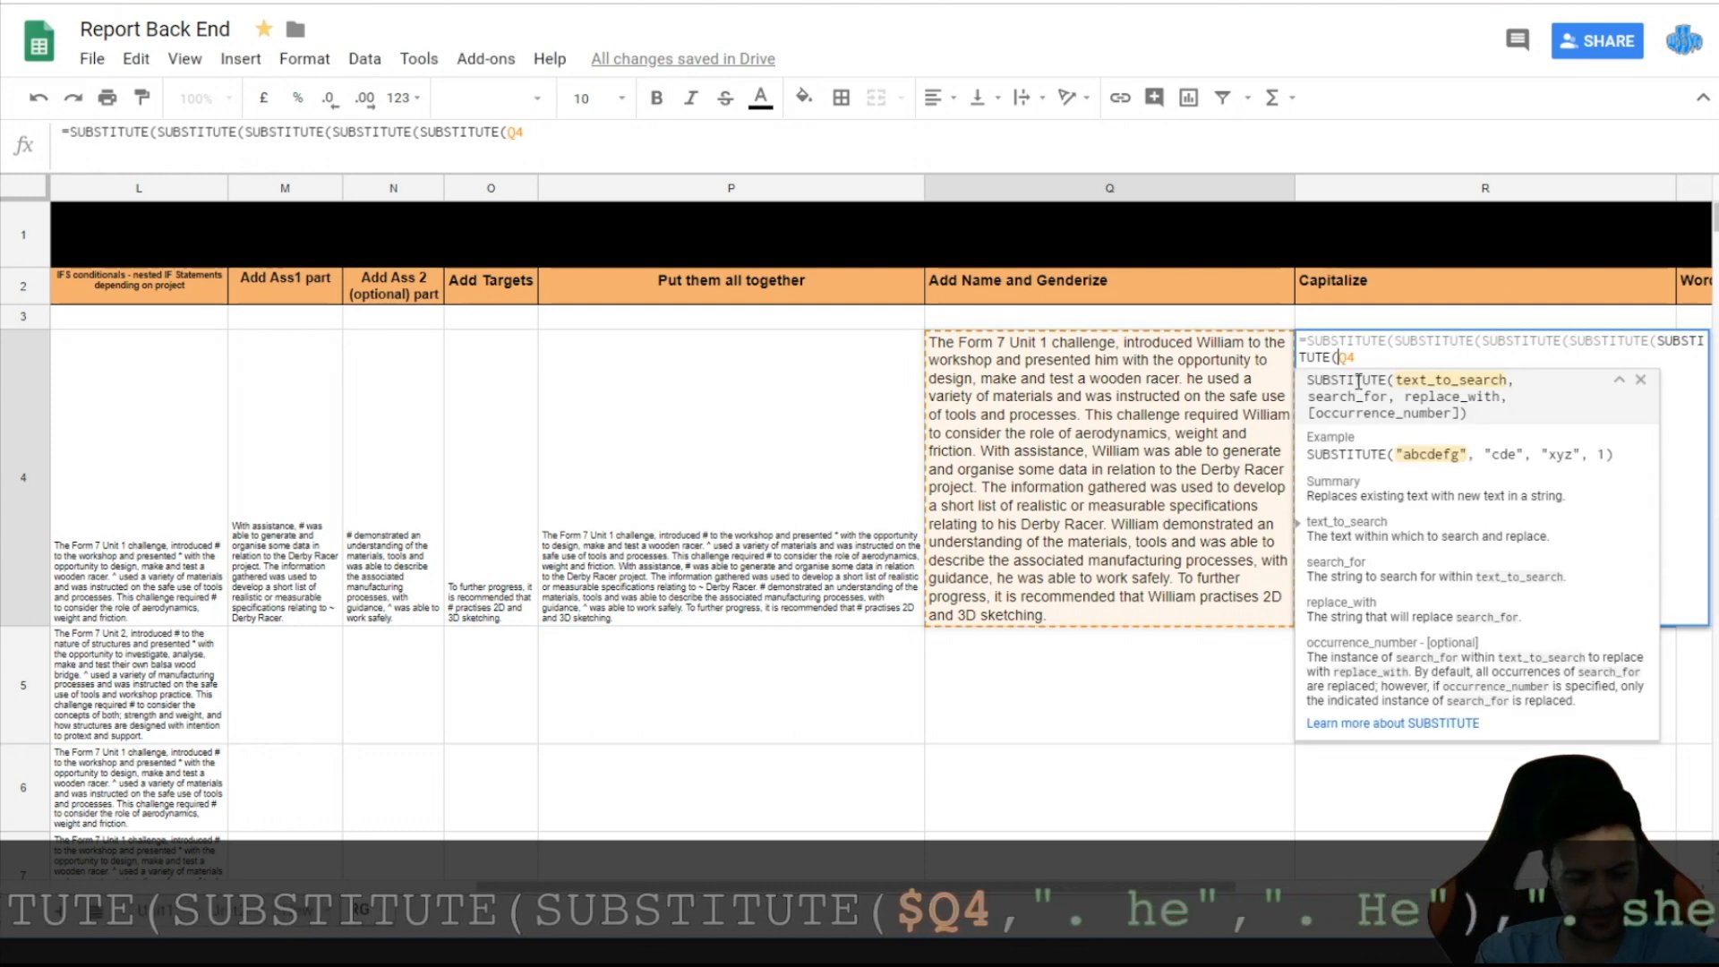
{"action": "type", "text": "$"}
{"action": "left_click", "coordinate": [1365, 357]}
{"action": "type", "text": ","}
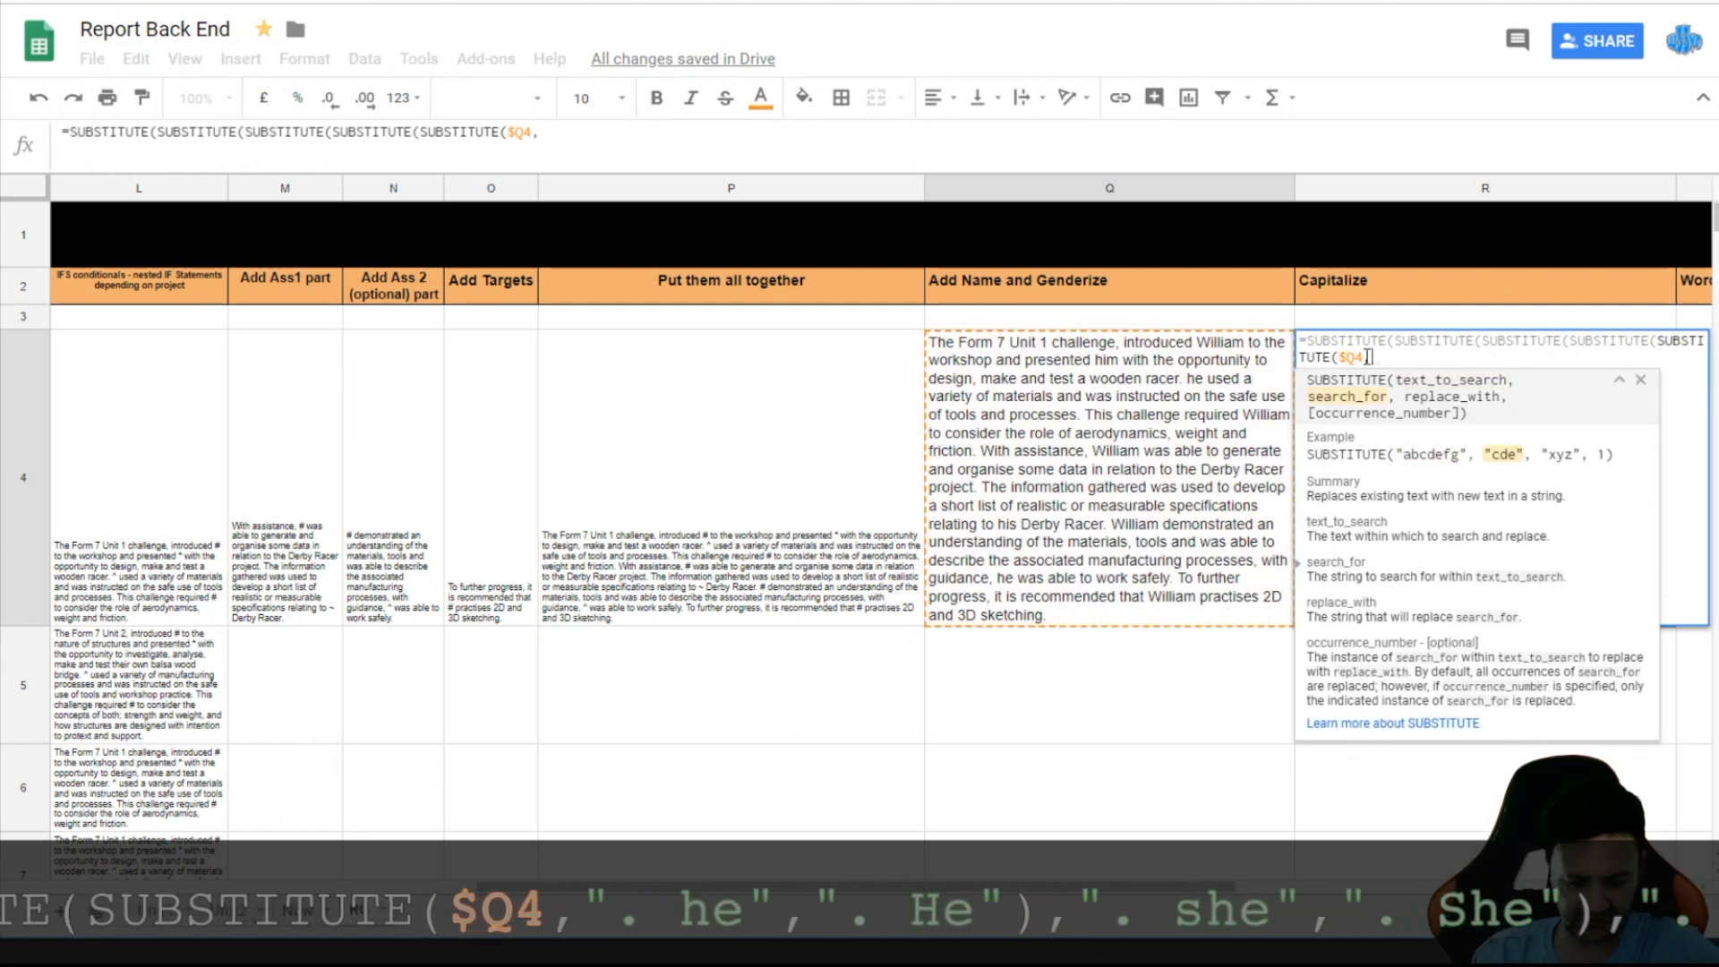
- Make the innermost SUBSTITUTE in R4 replace ". he" with ". He", and close it with a comma after it
{"action": "type", "text": "\". he"}
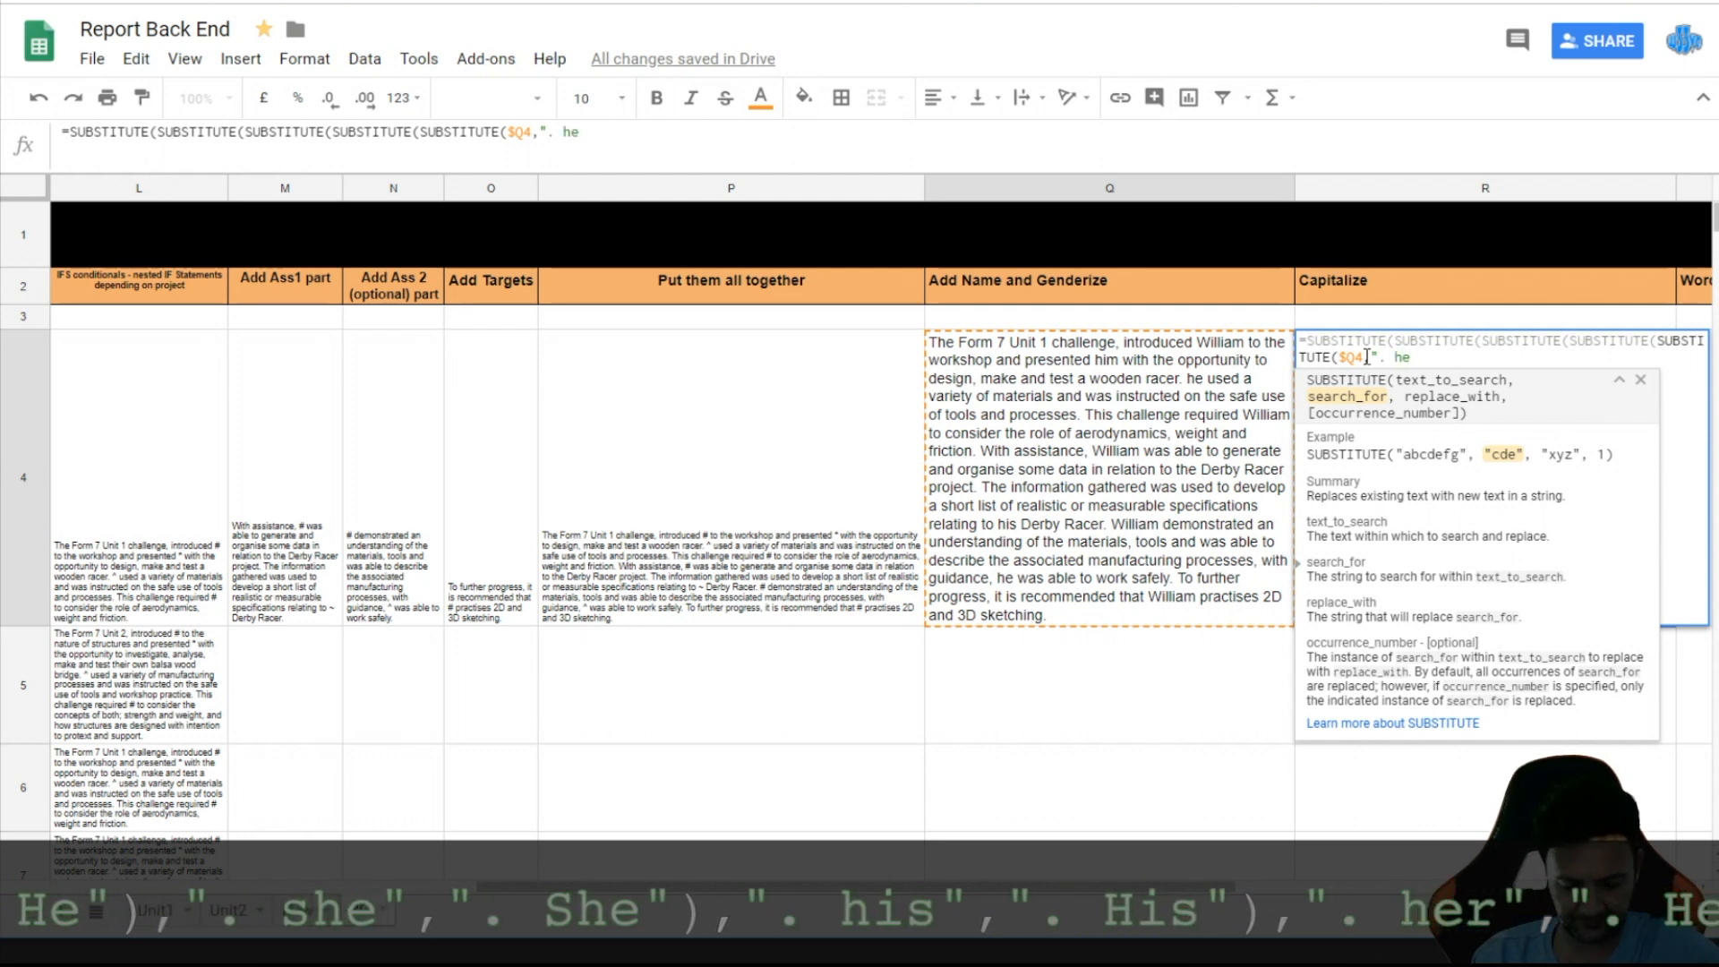
{"action": "type", "text": "\","}
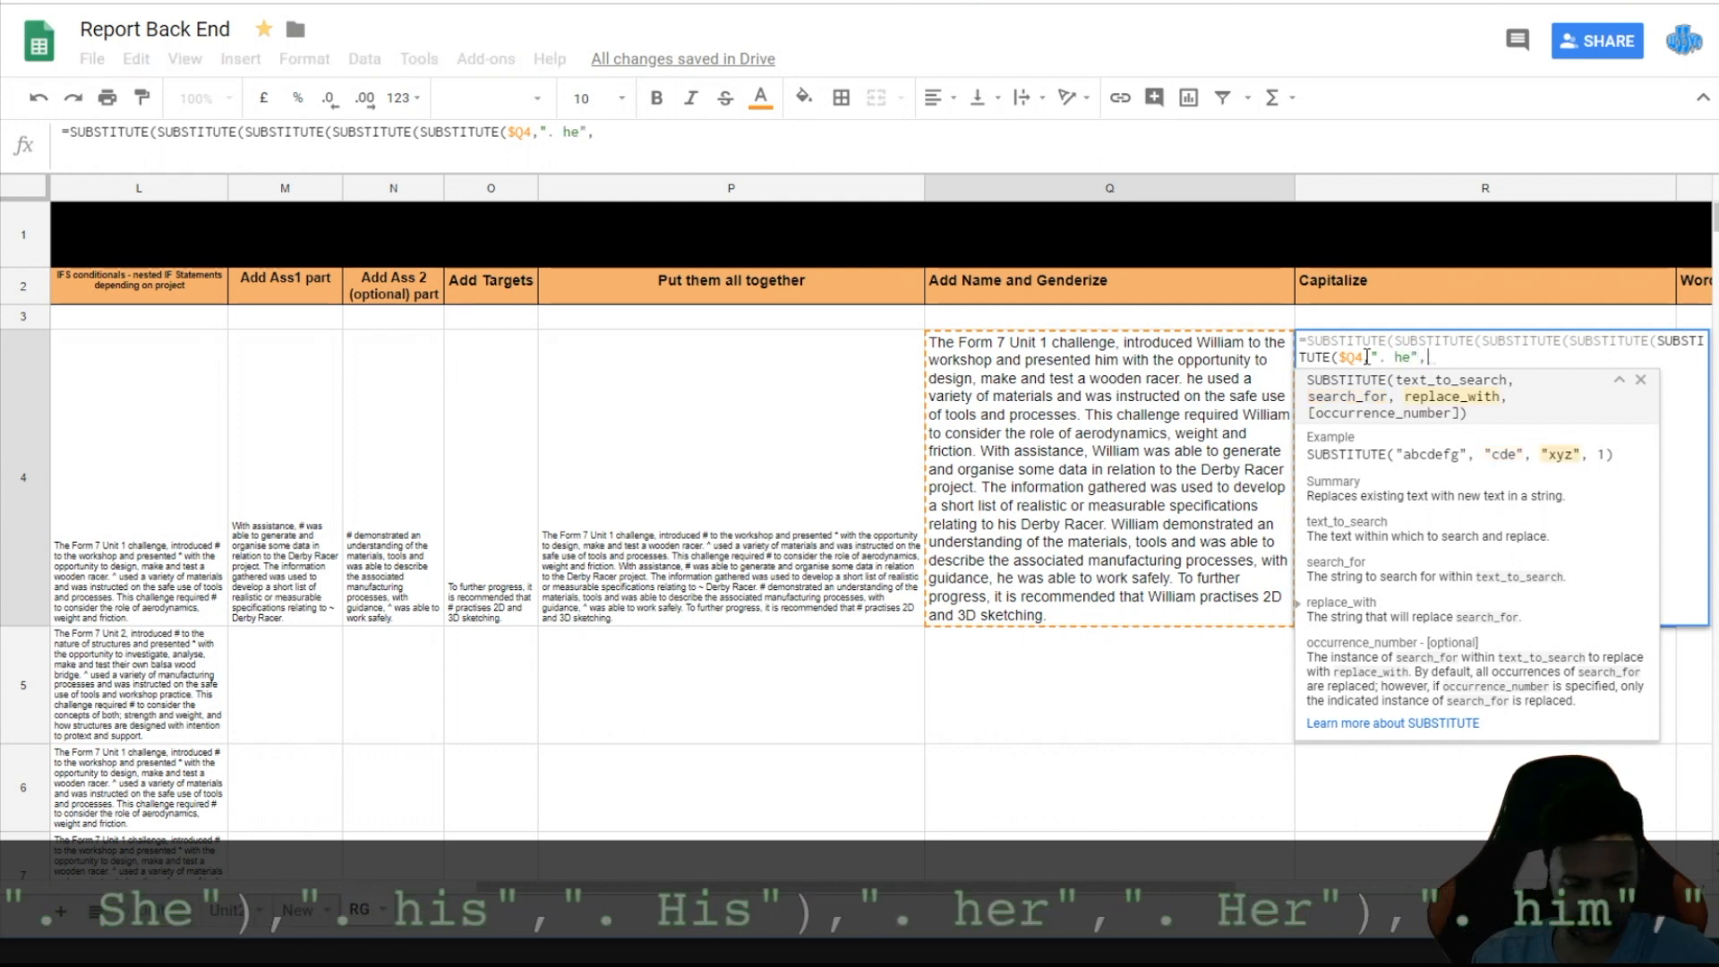
{"action": "type", "text": "\". He"}
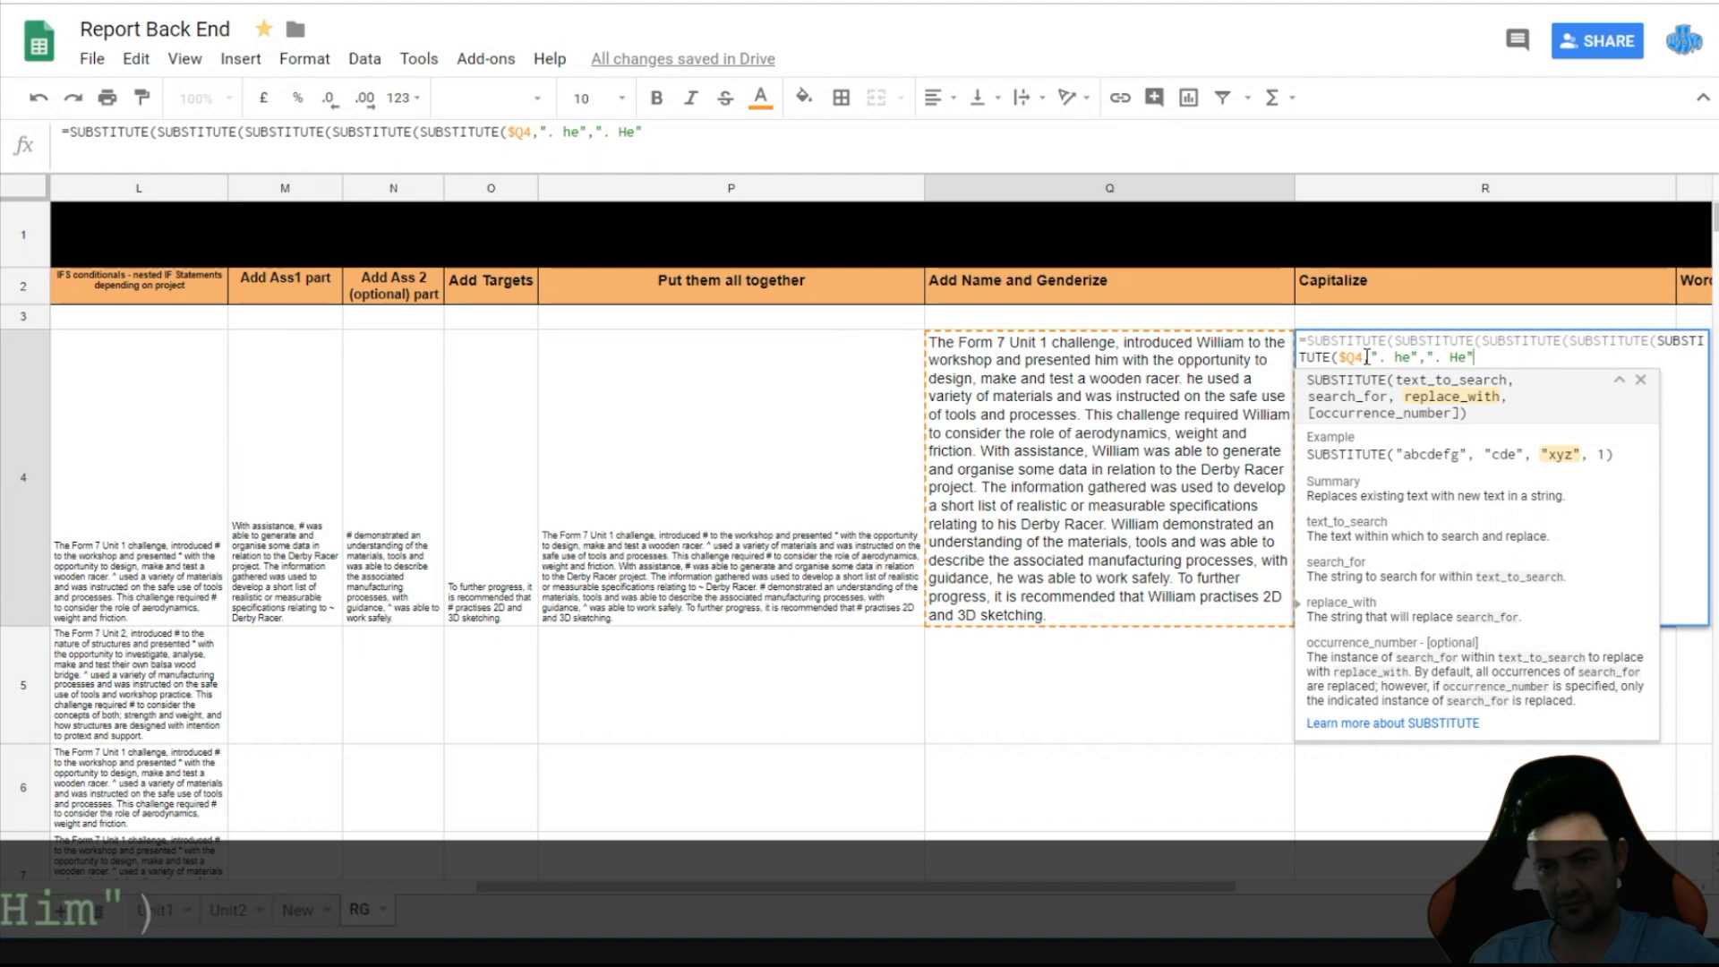
{"action": "type", "text": ","}
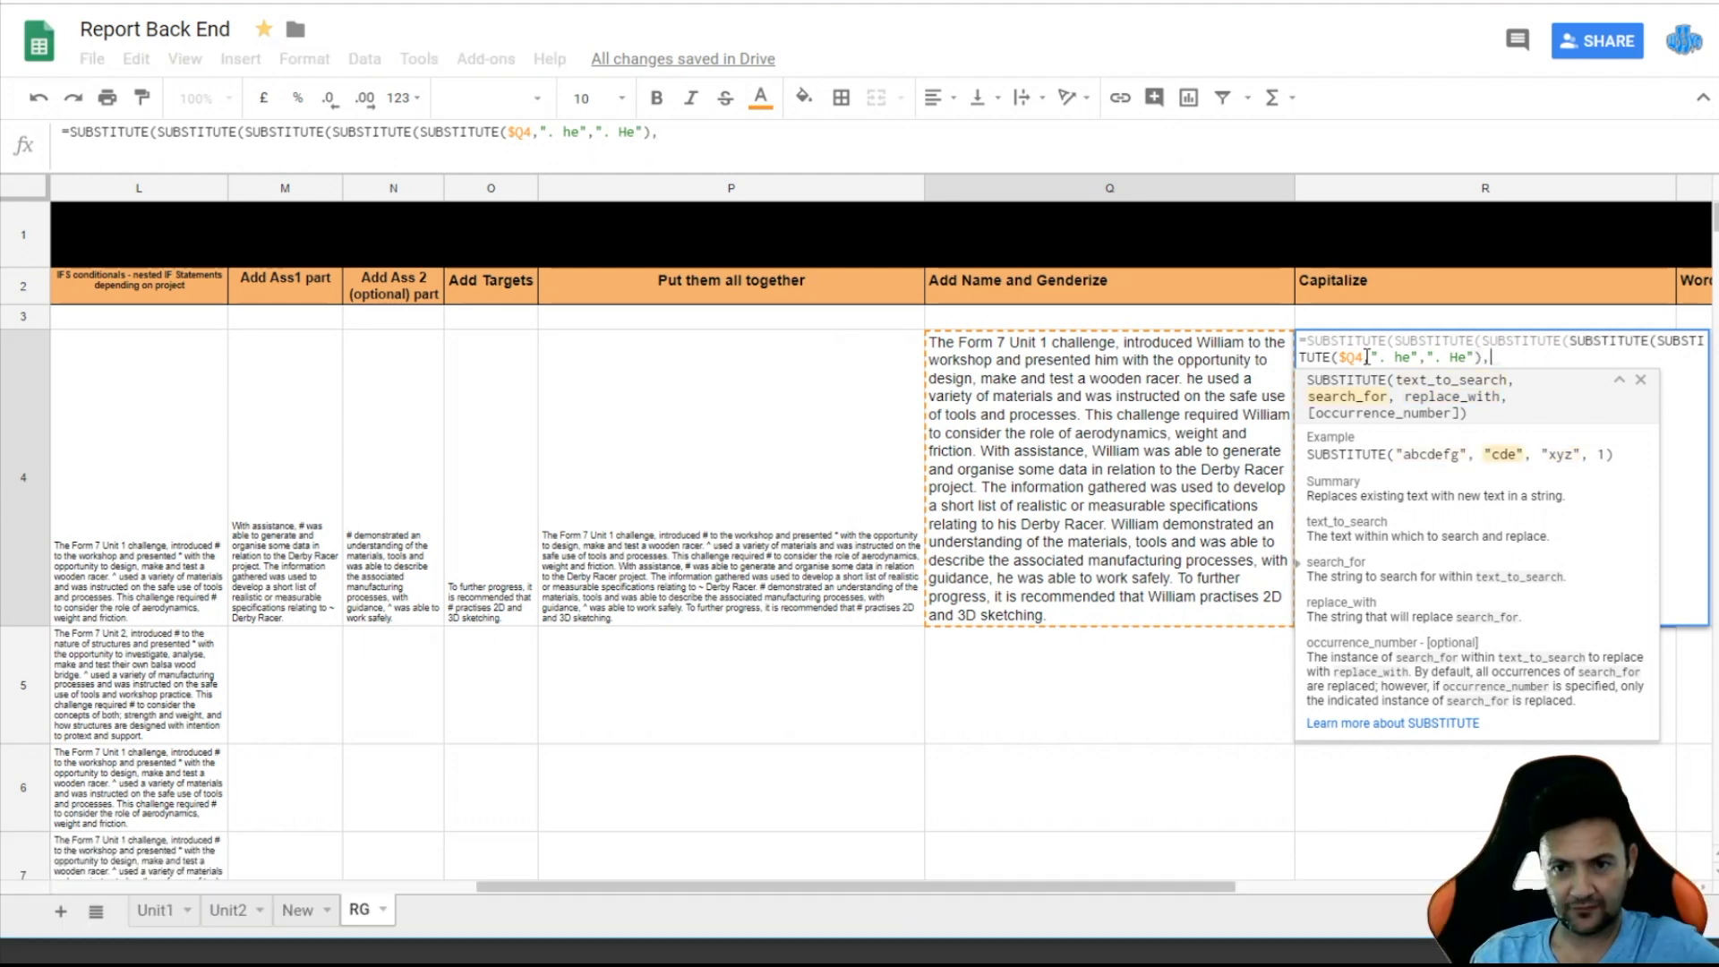
- Finish R4 by replacing ". she", ". his", ". her" and ". him" with ". She", ". His", ". Her" and ". Him", and wrap the cell's text
{"action": "type", "text": "\". she\",\". She\"),\". his\",\". His\""}
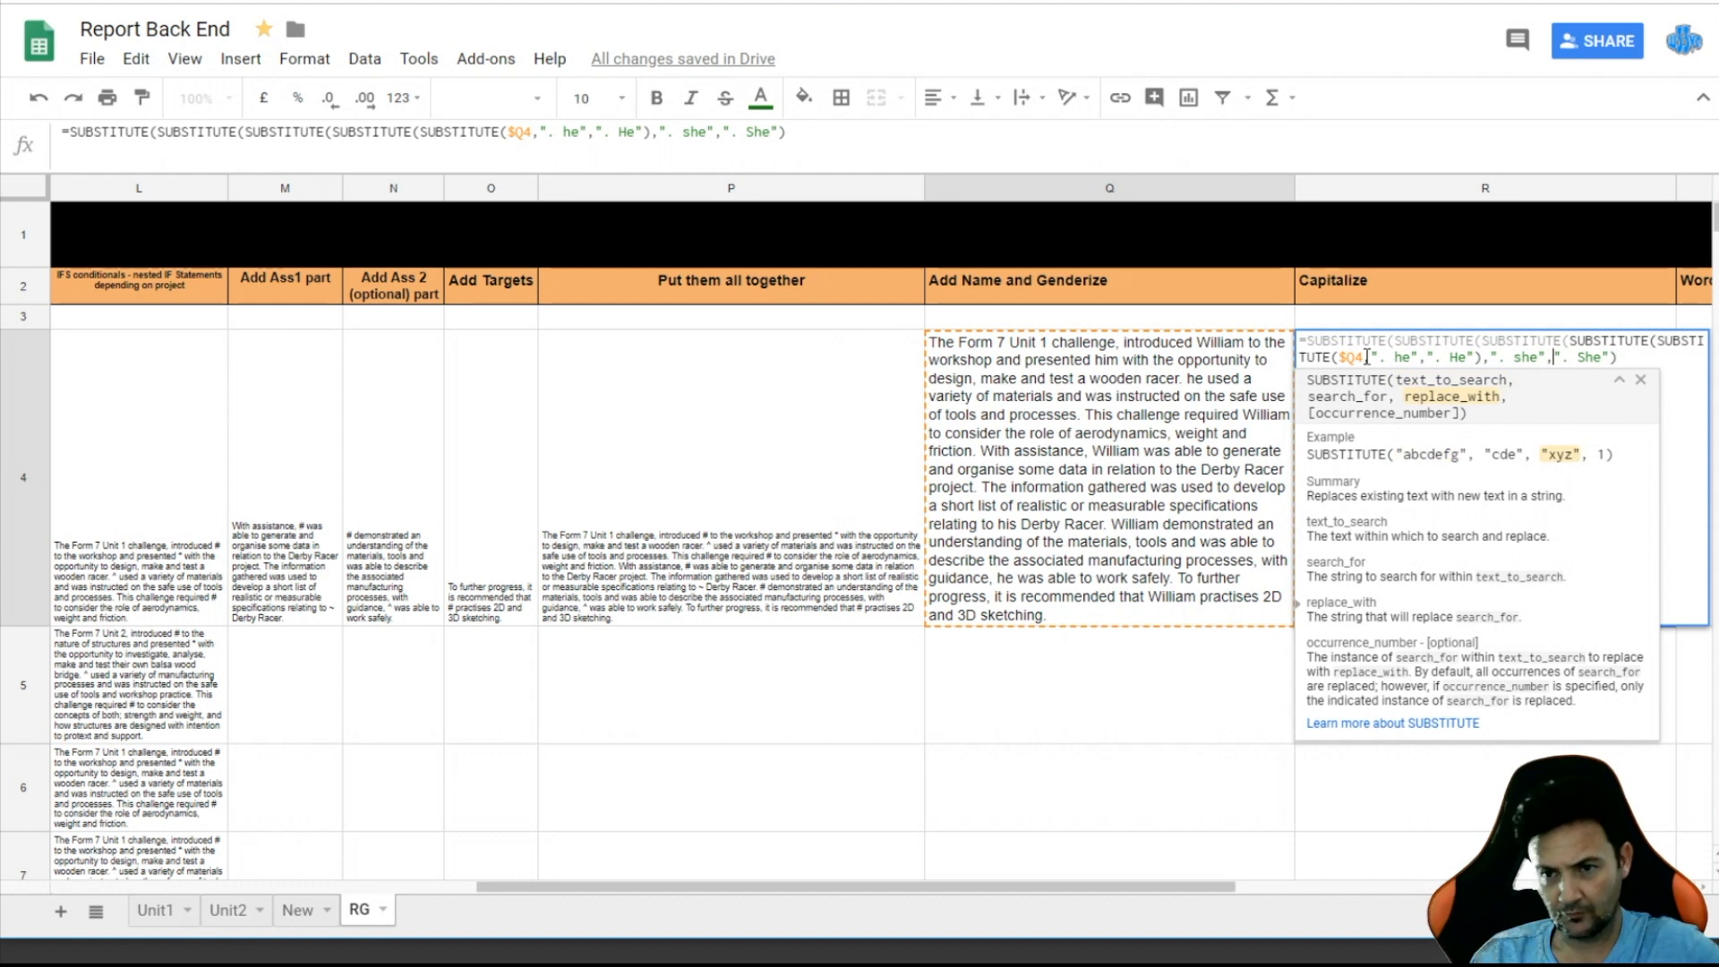
{"action": "type", "text": "),\". her\",\". Her\"),\". him\","}
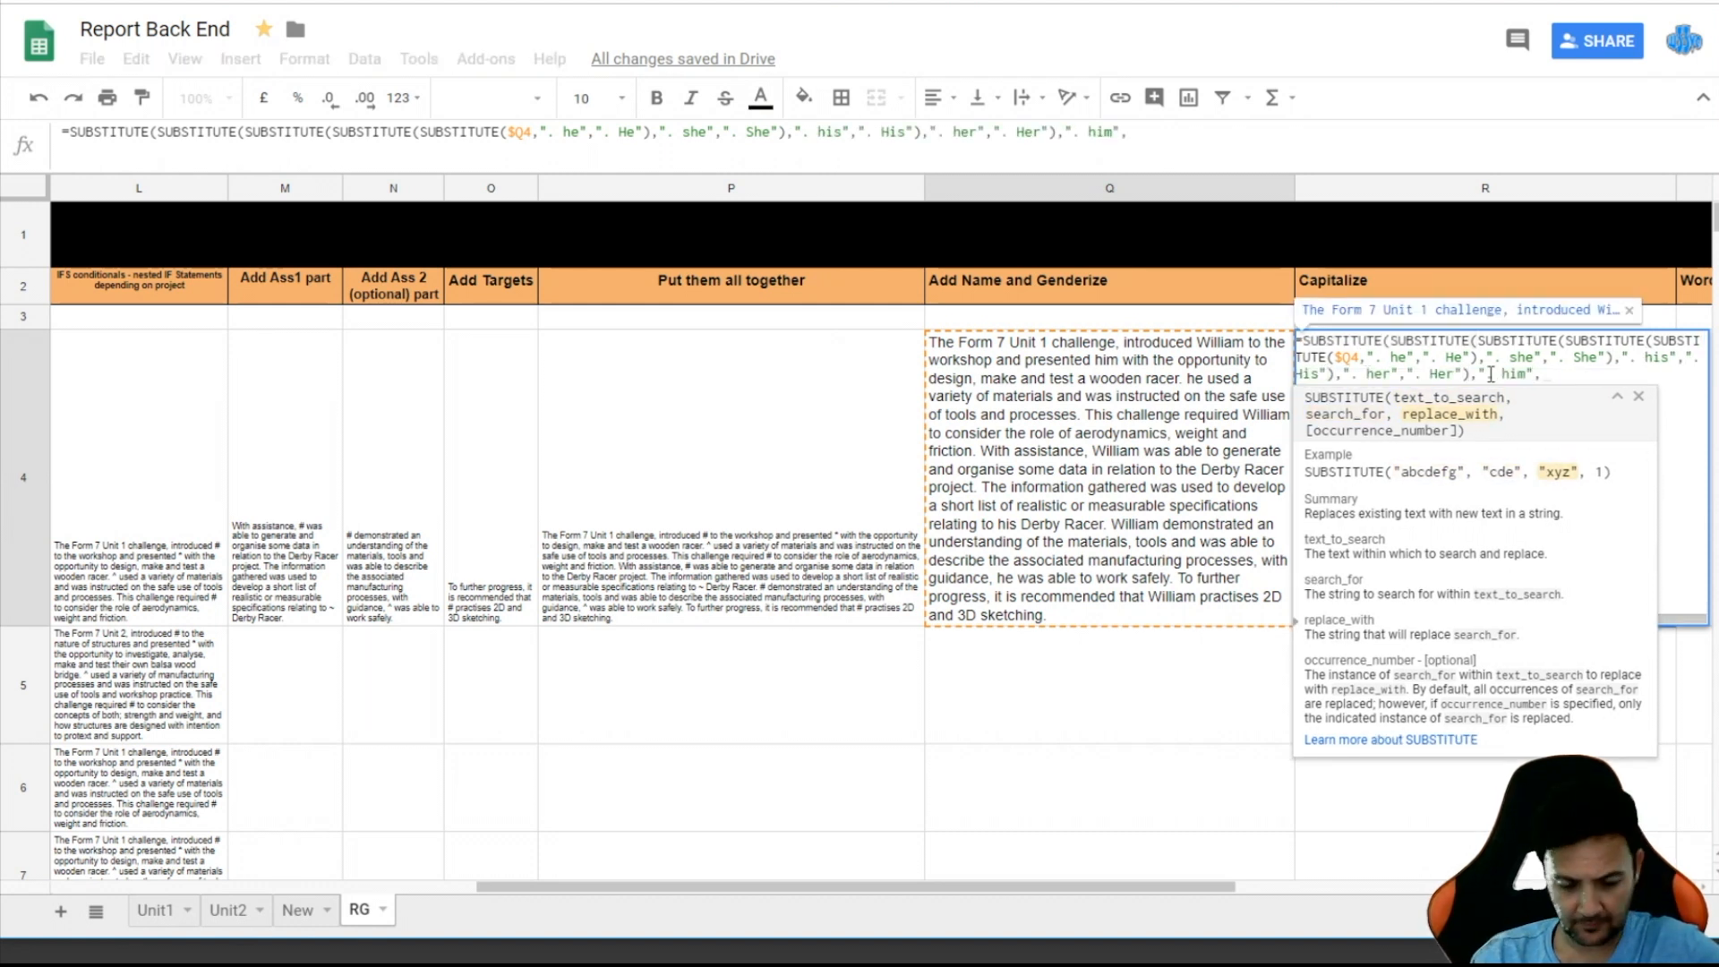
{"action": "key", "text": "Return"}
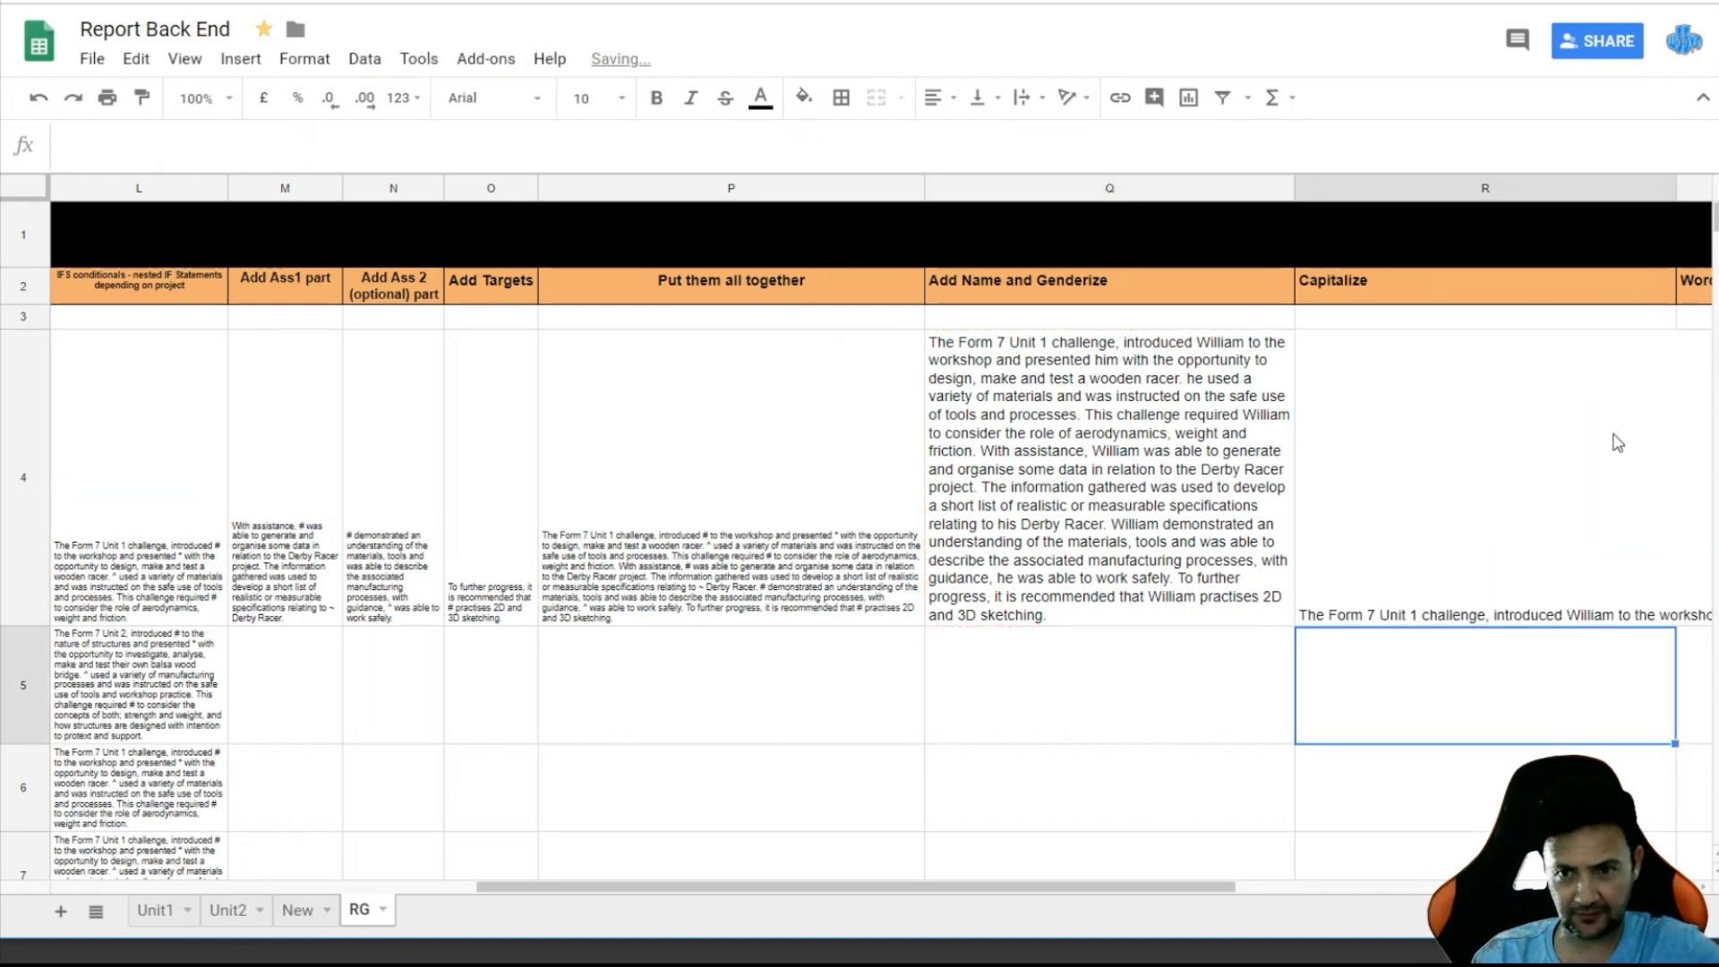
{"action": "left_click", "coordinate": [1061, 136]}
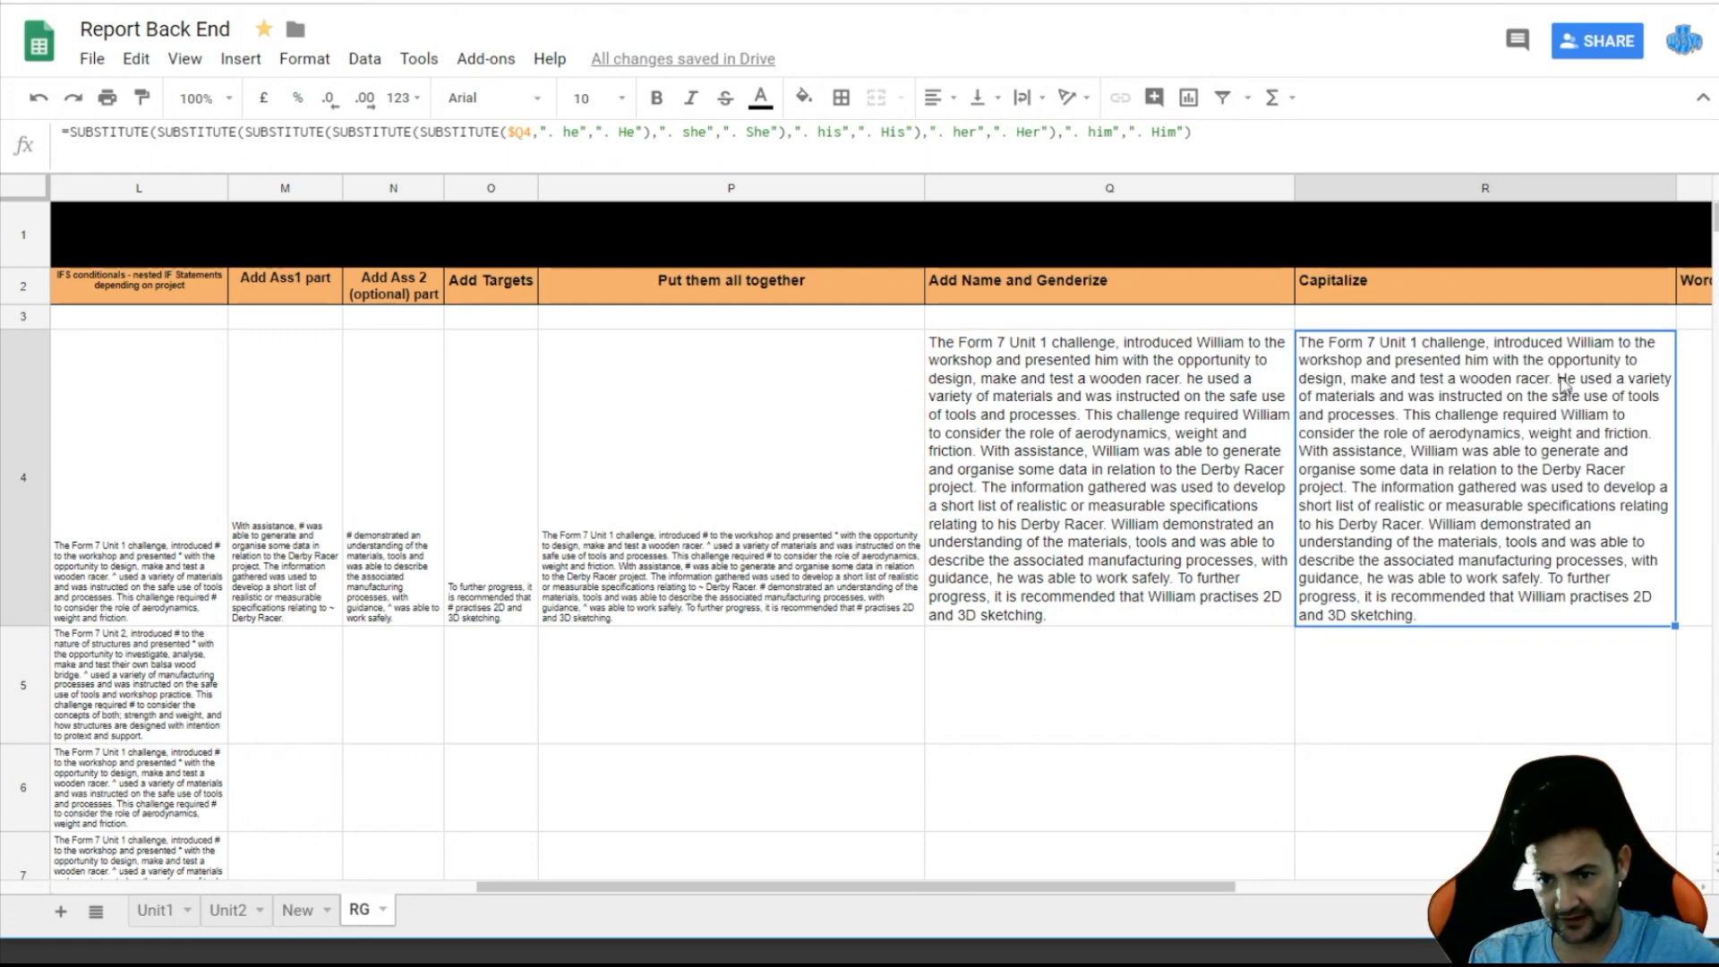
- Rename the "Word count" header in S2 to "Char count"
{"action": "double_click", "coordinate": [1414, 279]}
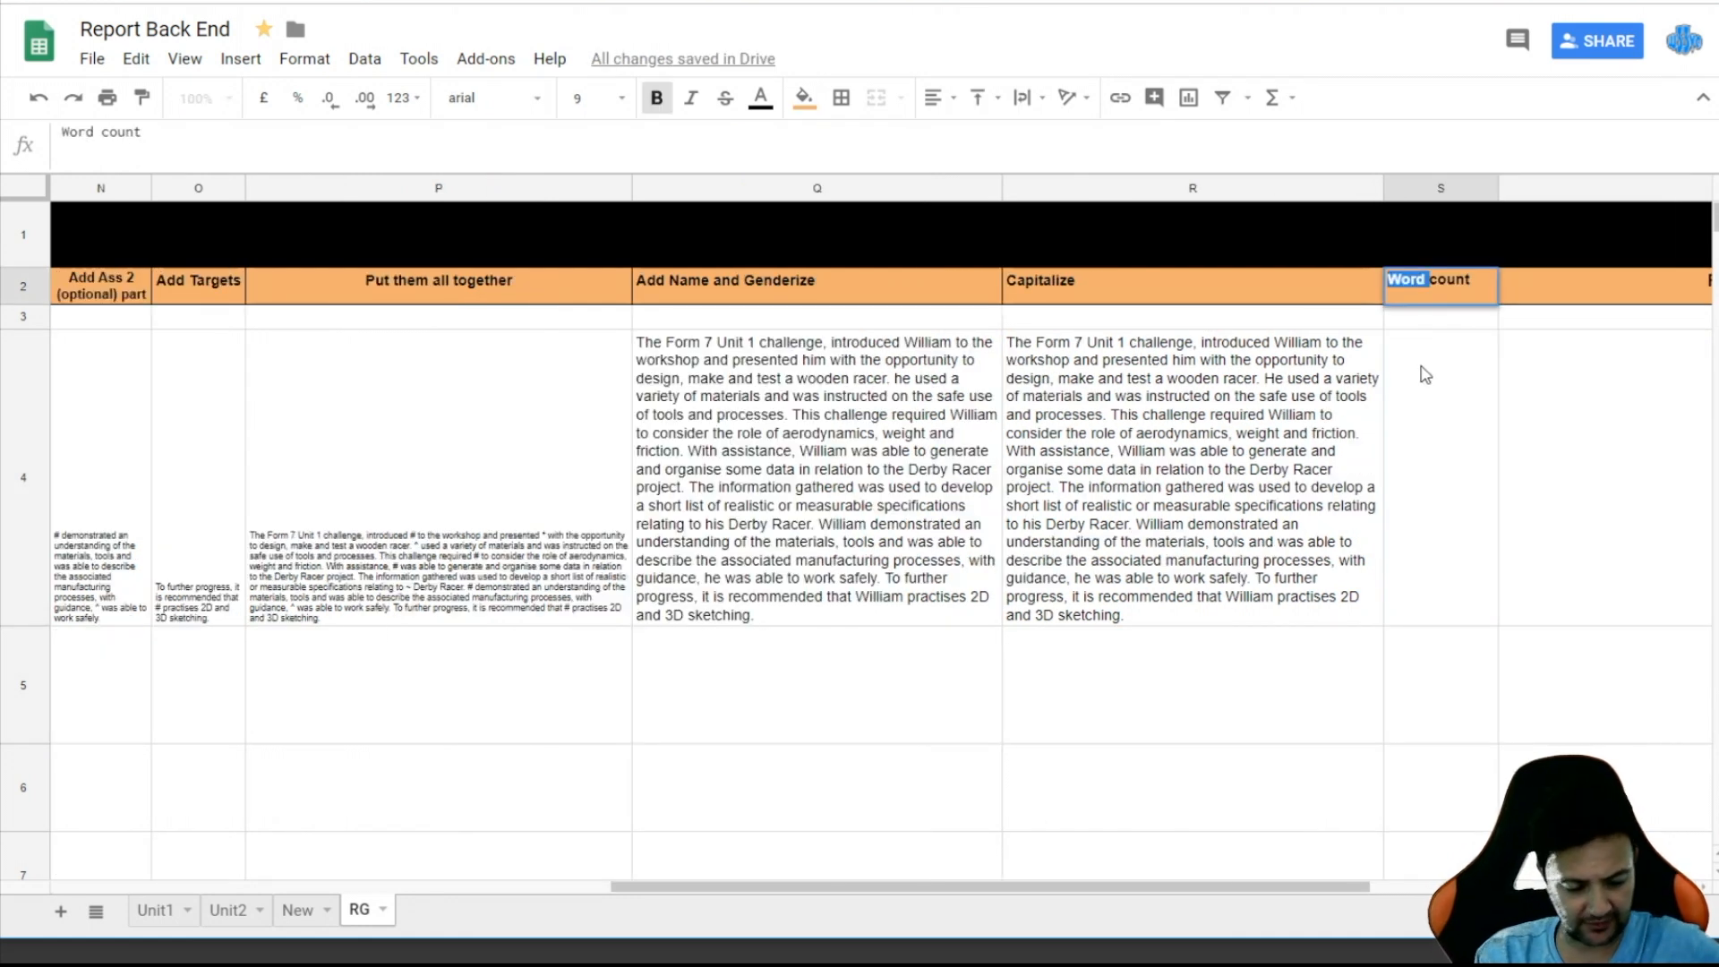
{"action": "type", "text": "Char count"}
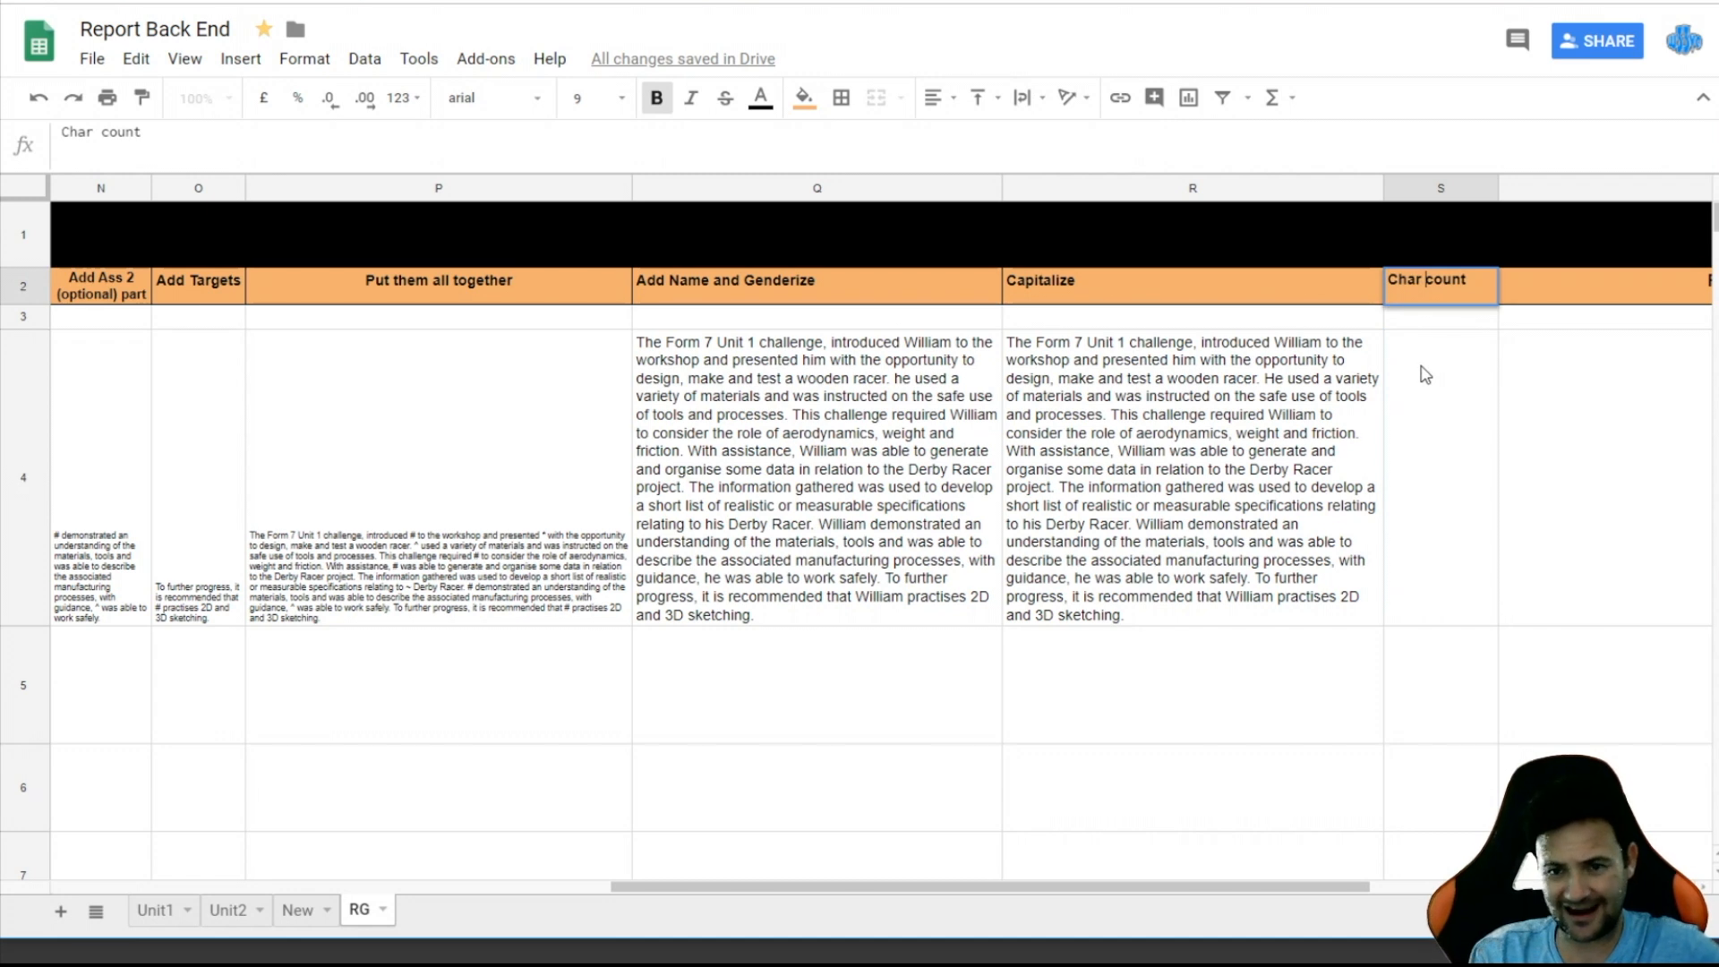
{"action": "left_click", "coordinate": [1457, 494]}
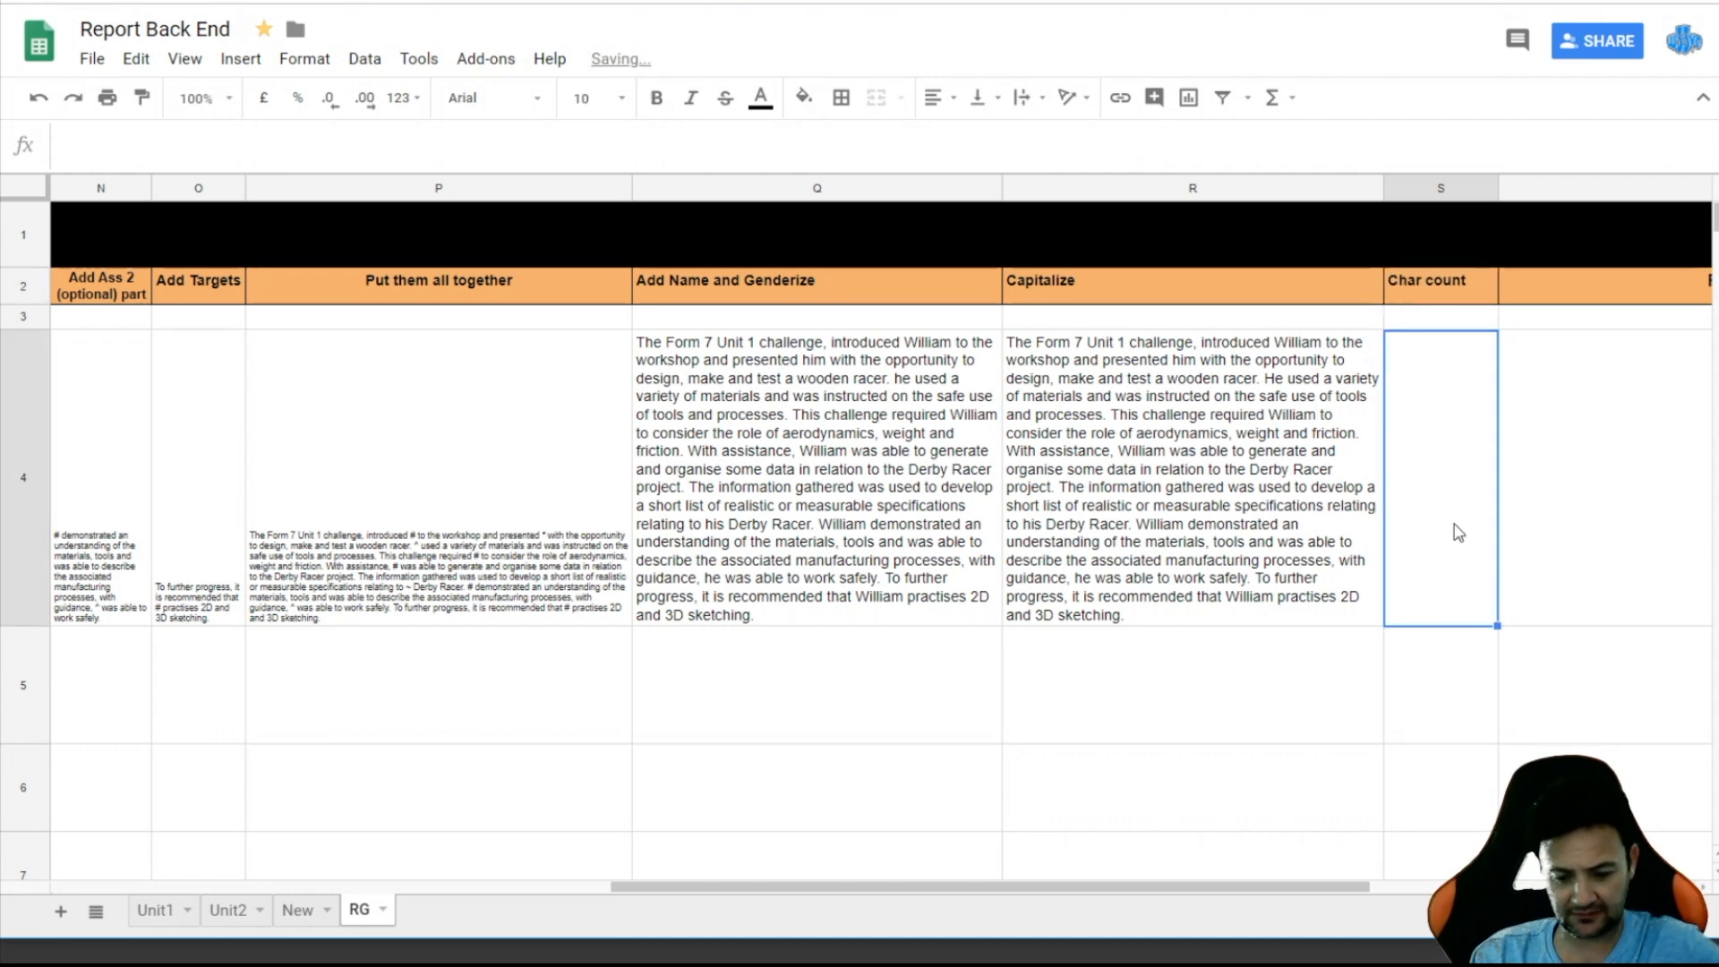
- Enter a LEN formula in S4 that counts the characters of the capitalized comment in R4
{"action": "type", "text": "=Le"}
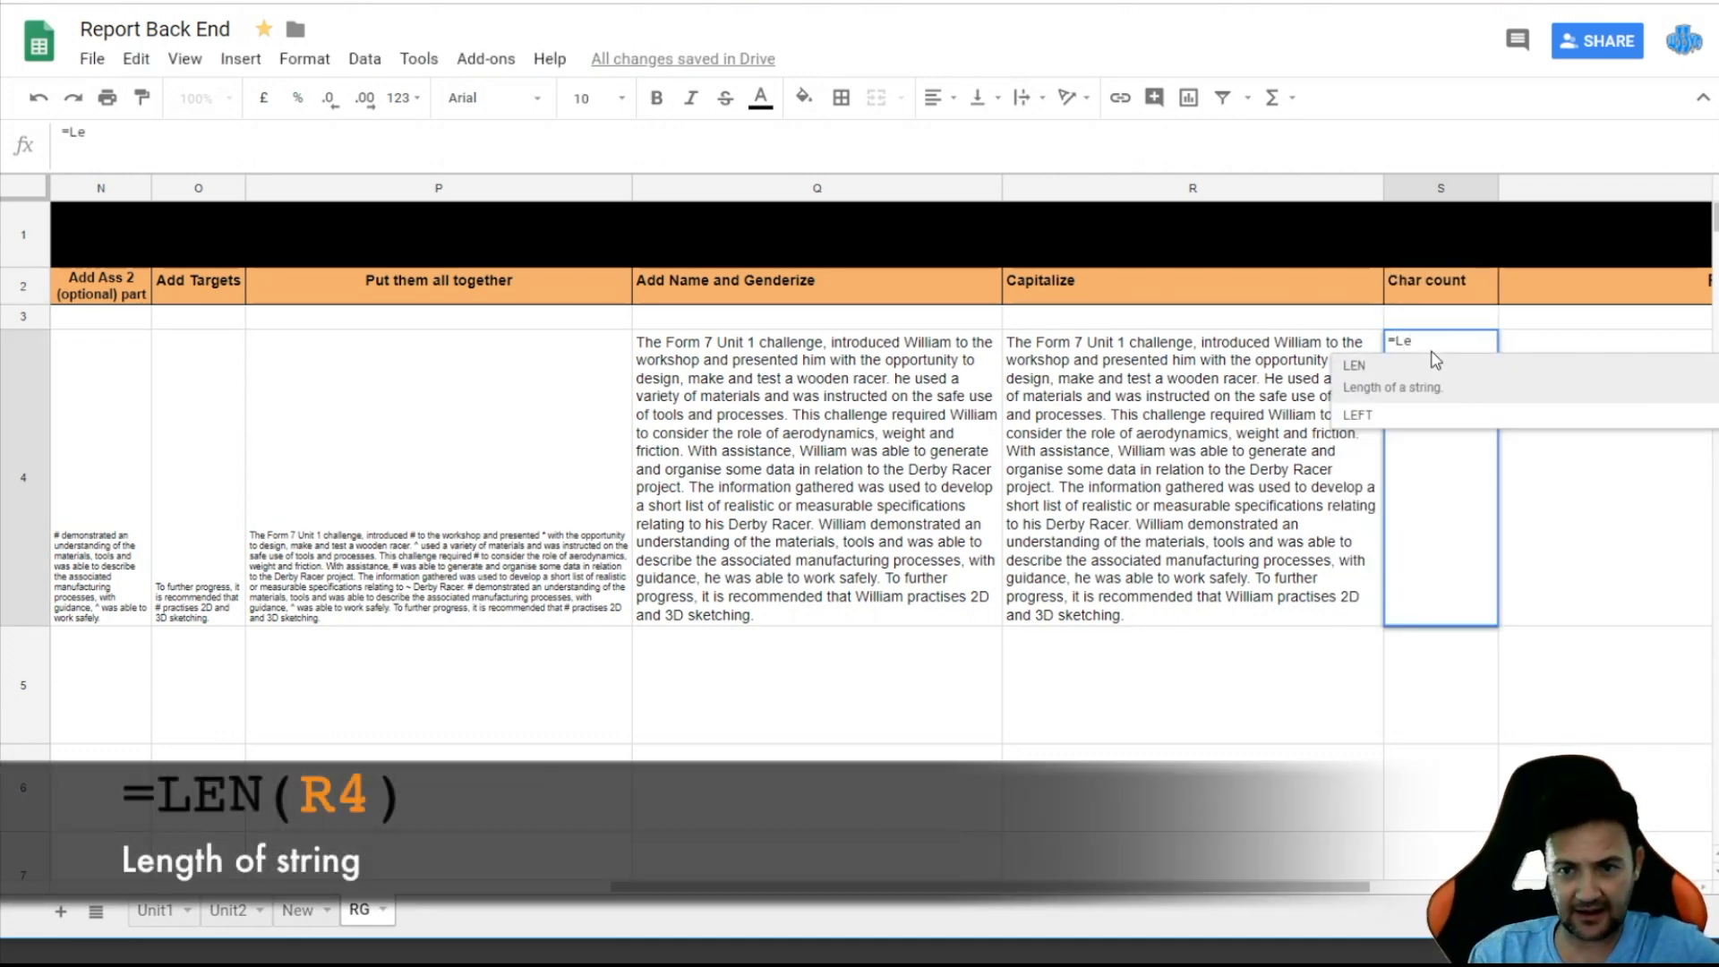
{"action": "left_click", "coordinate": [1388, 370]}
{"action": "left_click", "coordinate": [1116, 414]}
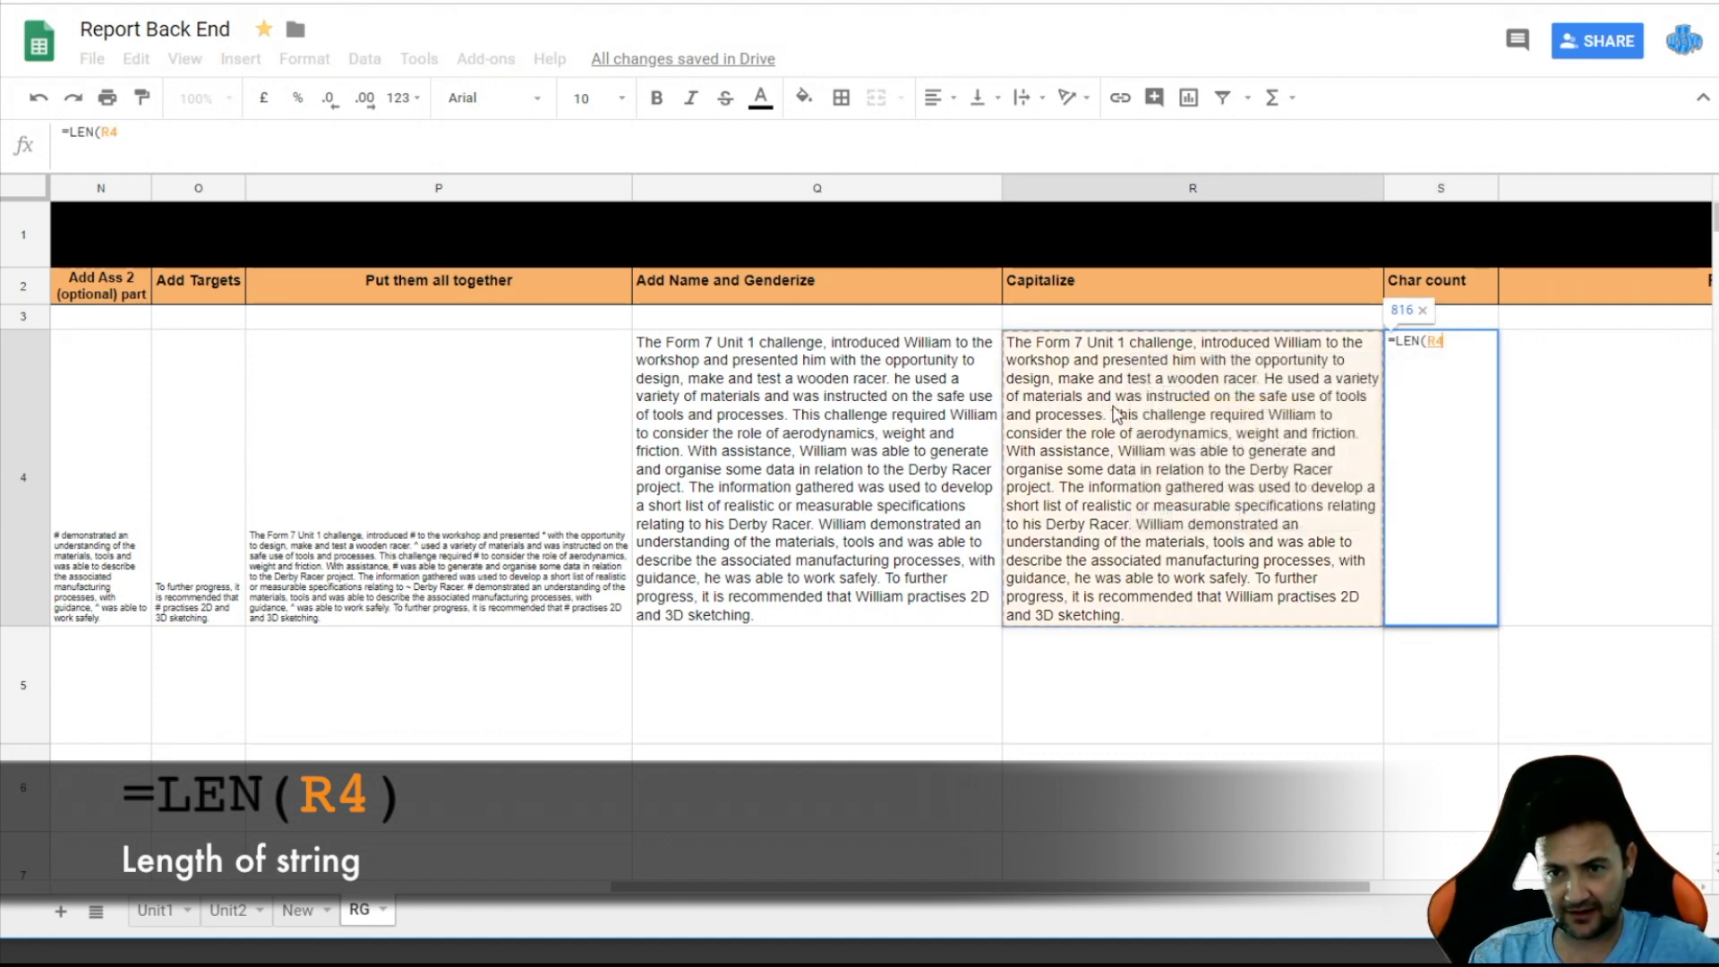
{"action": "key", "text": "Return"}
- Center the character count in S4 horizontally and align it to the vertical middle
{"action": "key", "text": "Up"}
{"action": "key", "text": "ctrl+shift+e"}
{"action": "left_click", "coordinate": [980, 100]}
{"action": "left_click", "coordinate": [1017, 138]}
- Enter =R4 in the Final Comment cell T4 to bring in the capitalized comment
{"action": "left_click", "coordinate": [1616, 339]}
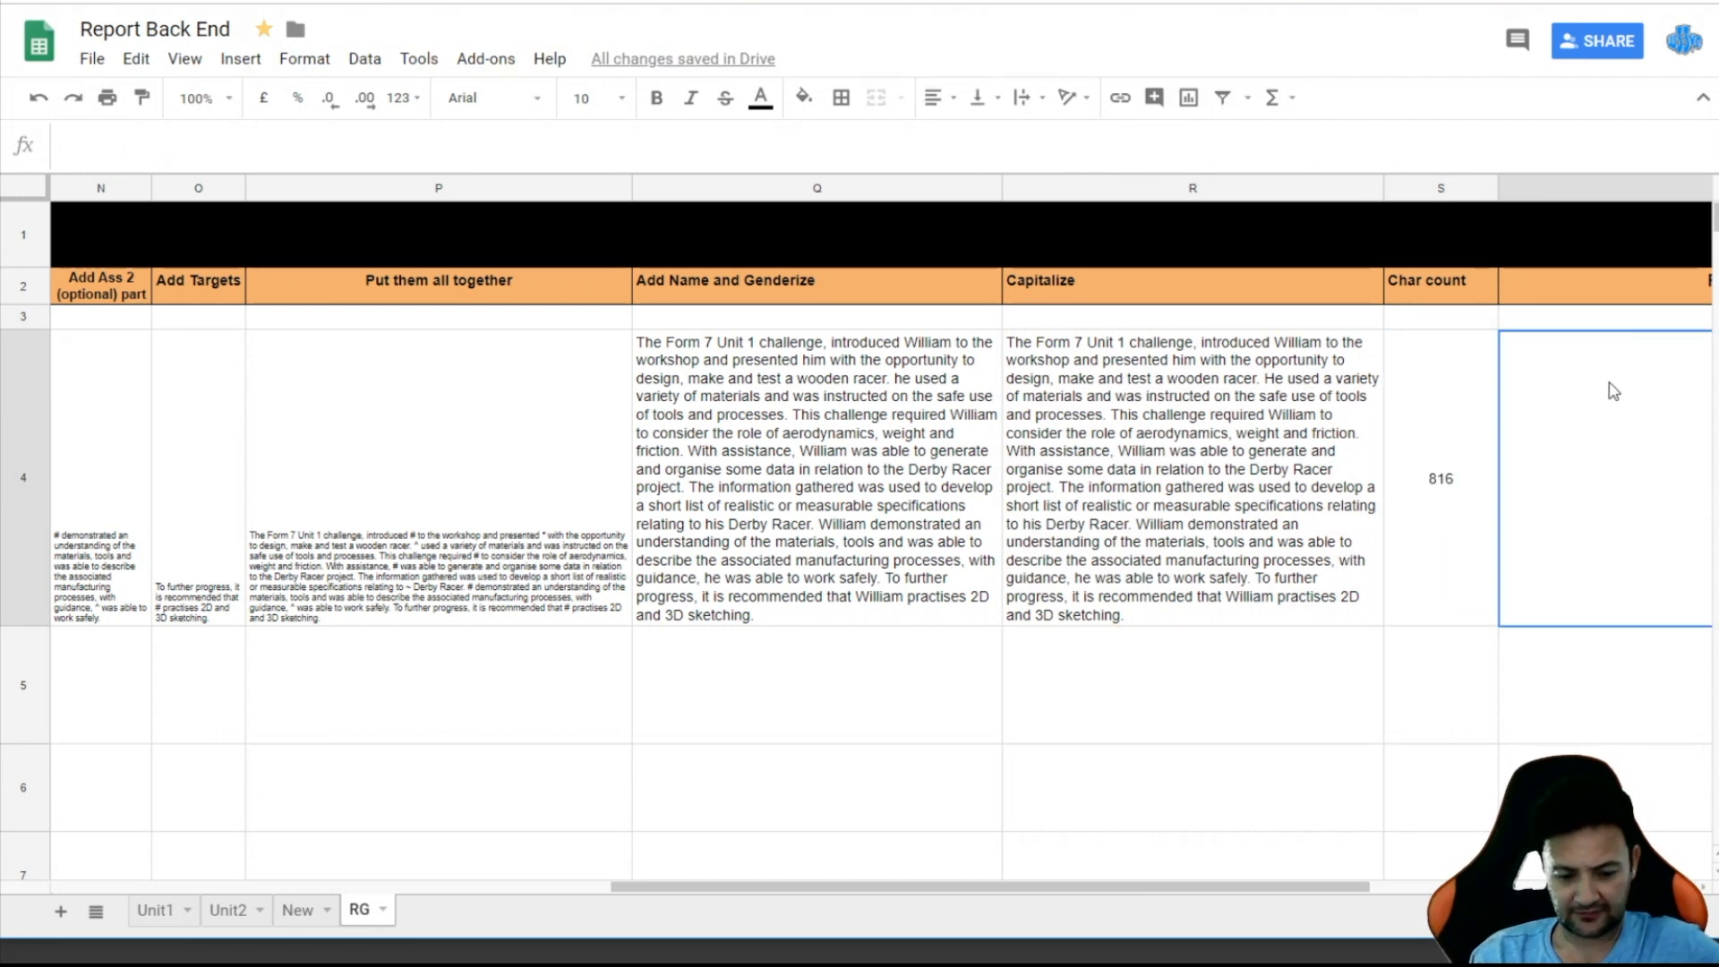
{"action": "scroll", "coordinate": [1613, 391], "scroll_direction": "right", "scroll_amount": 10}
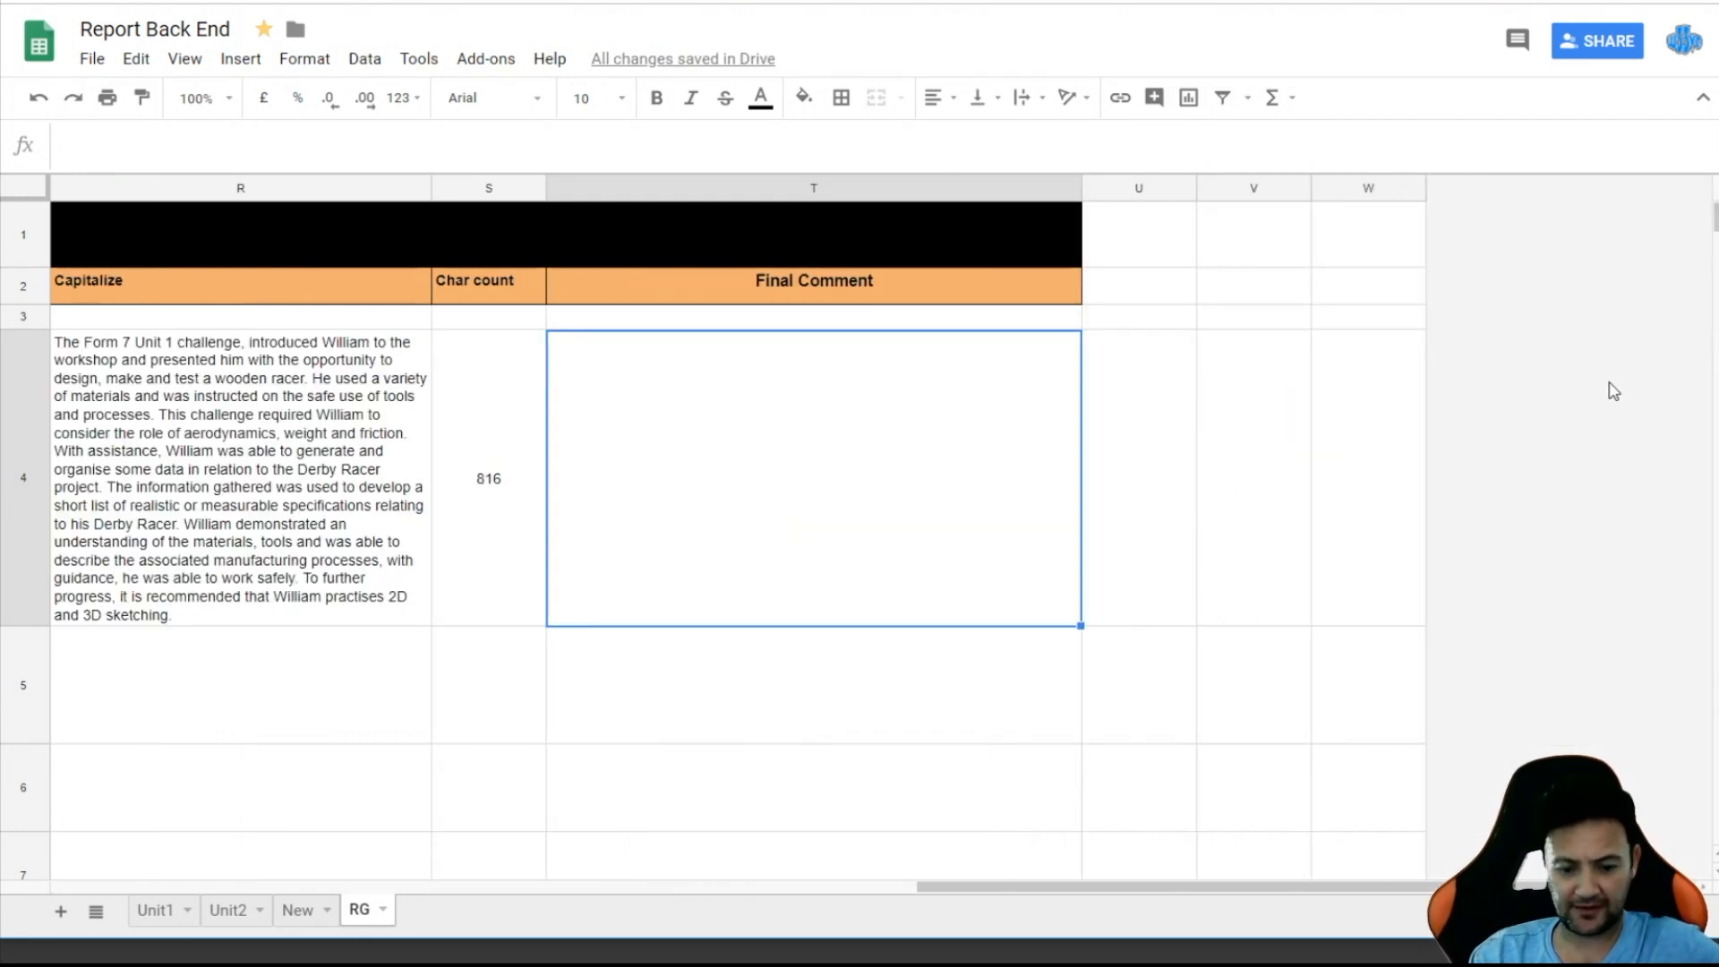
{"action": "type", "text": "=R4"}
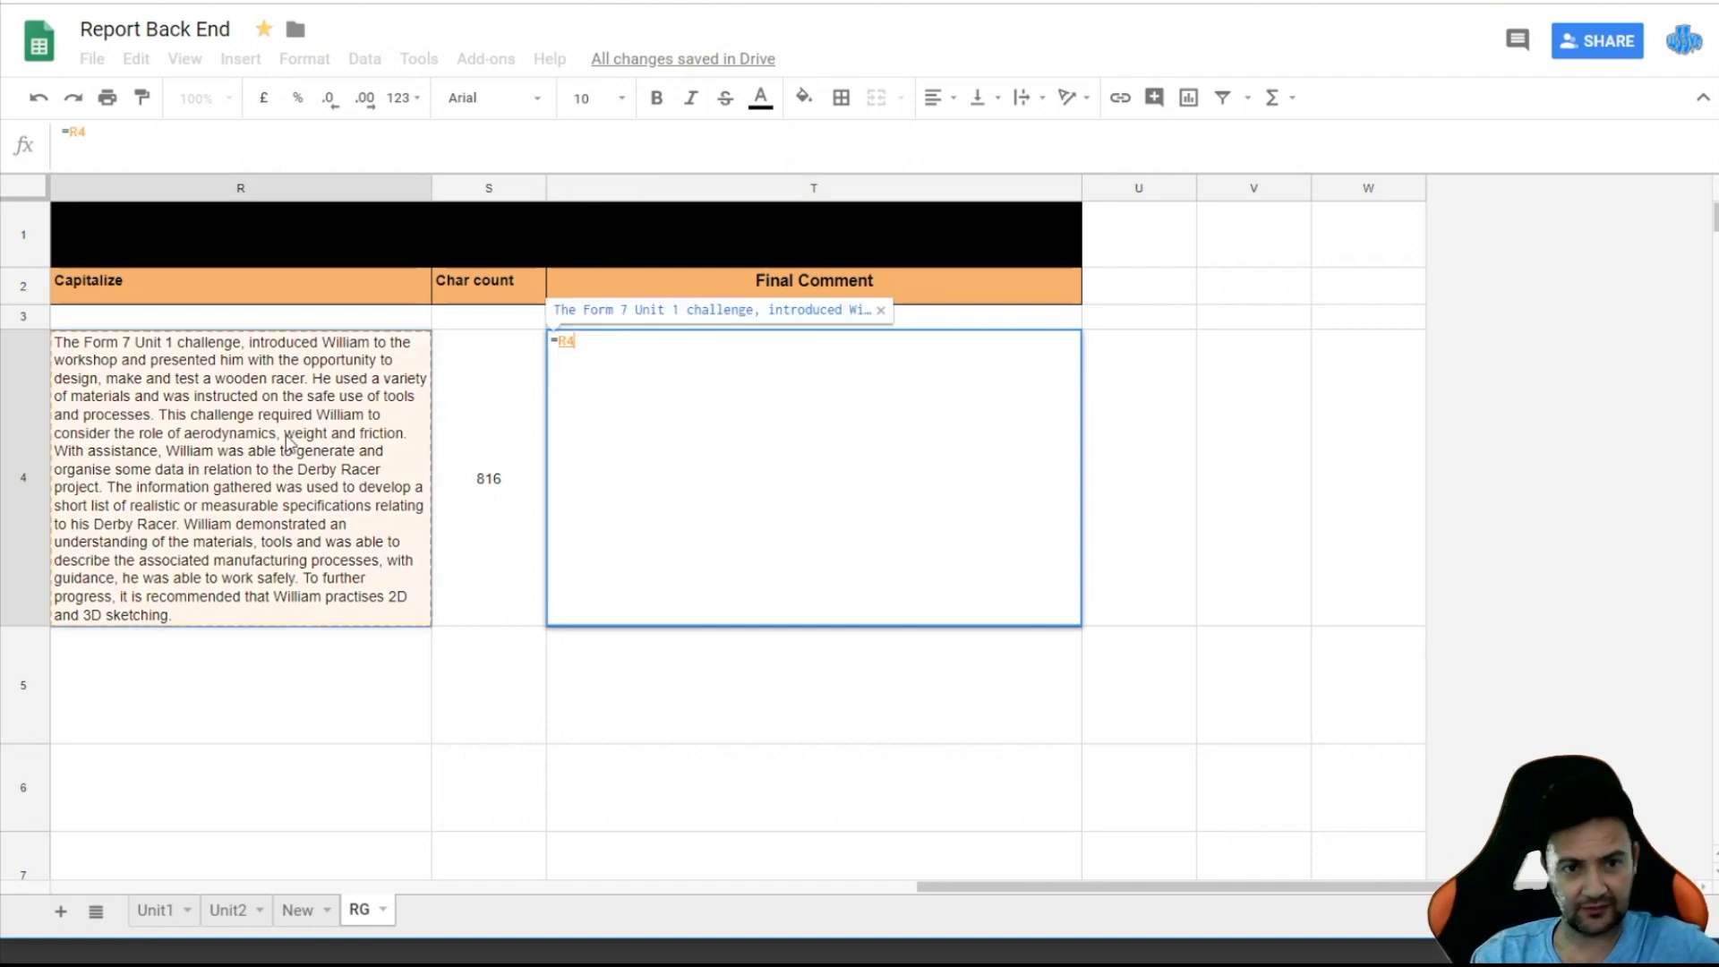
{"action": "key", "text": "Return"}
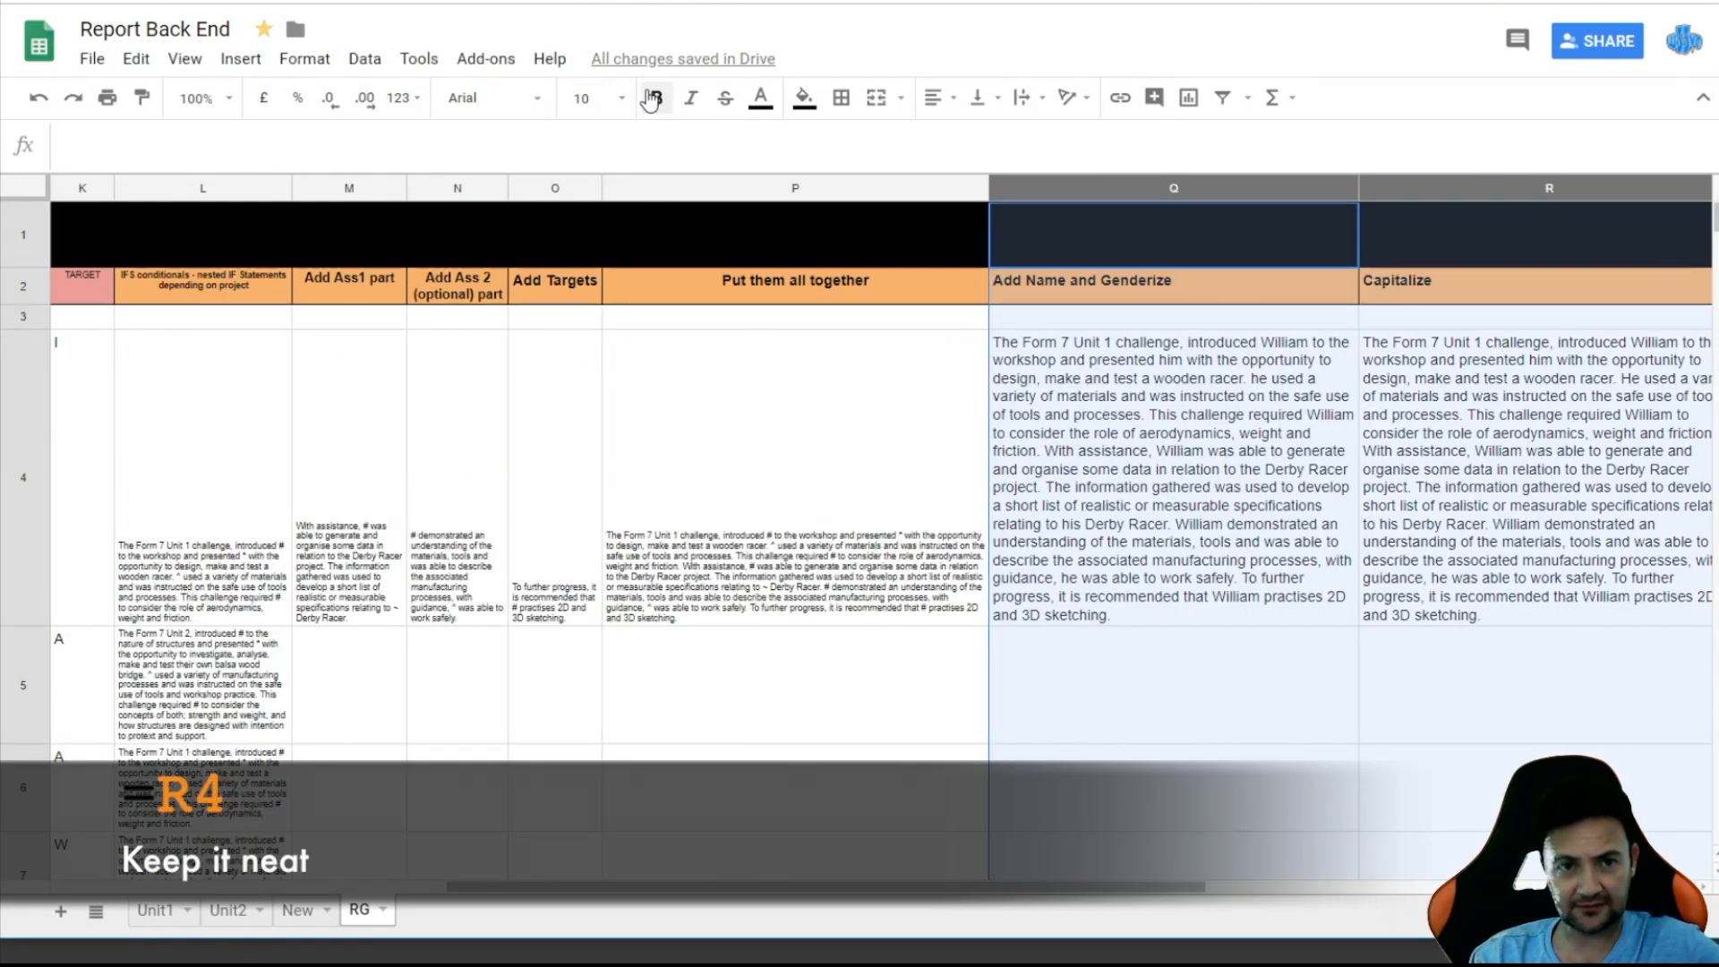
- Set the font size of columns Q and R to 6
{"action": "left_click", "coordinate": [584, 97]}
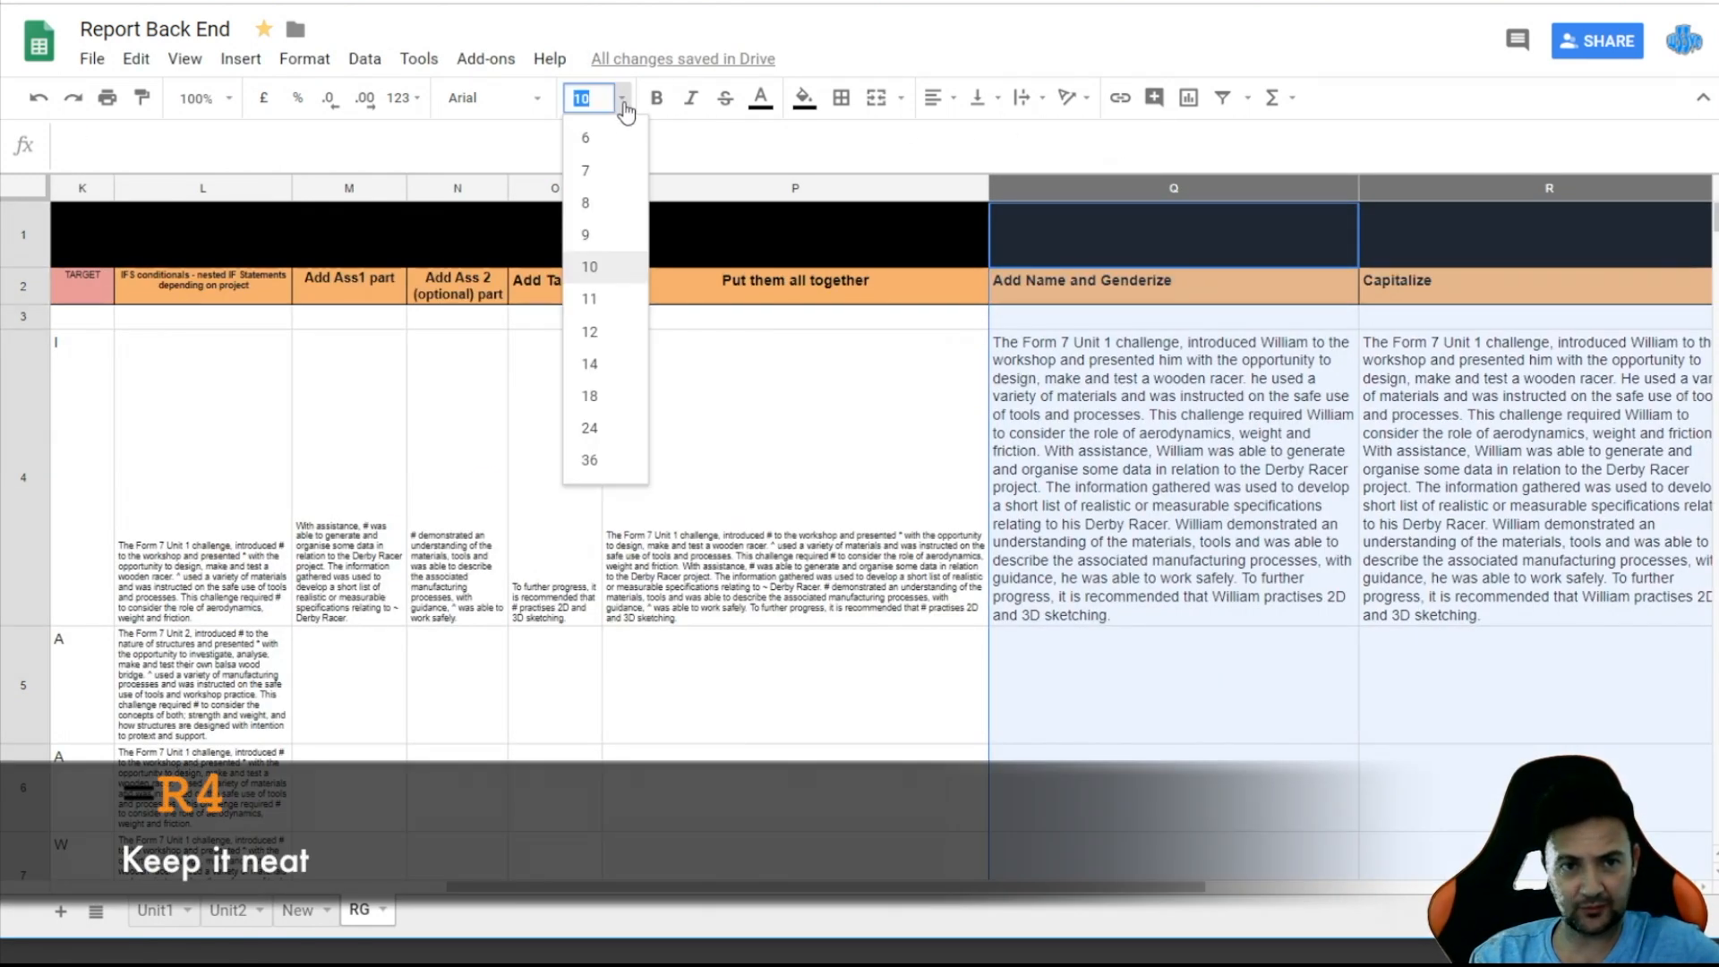
{"action": "left_click", "coordinate": [585, 137]}
{"action": "scroll", "coordinate": [591, 358], "scroll_direction": "right", "scroll_amount": 5}
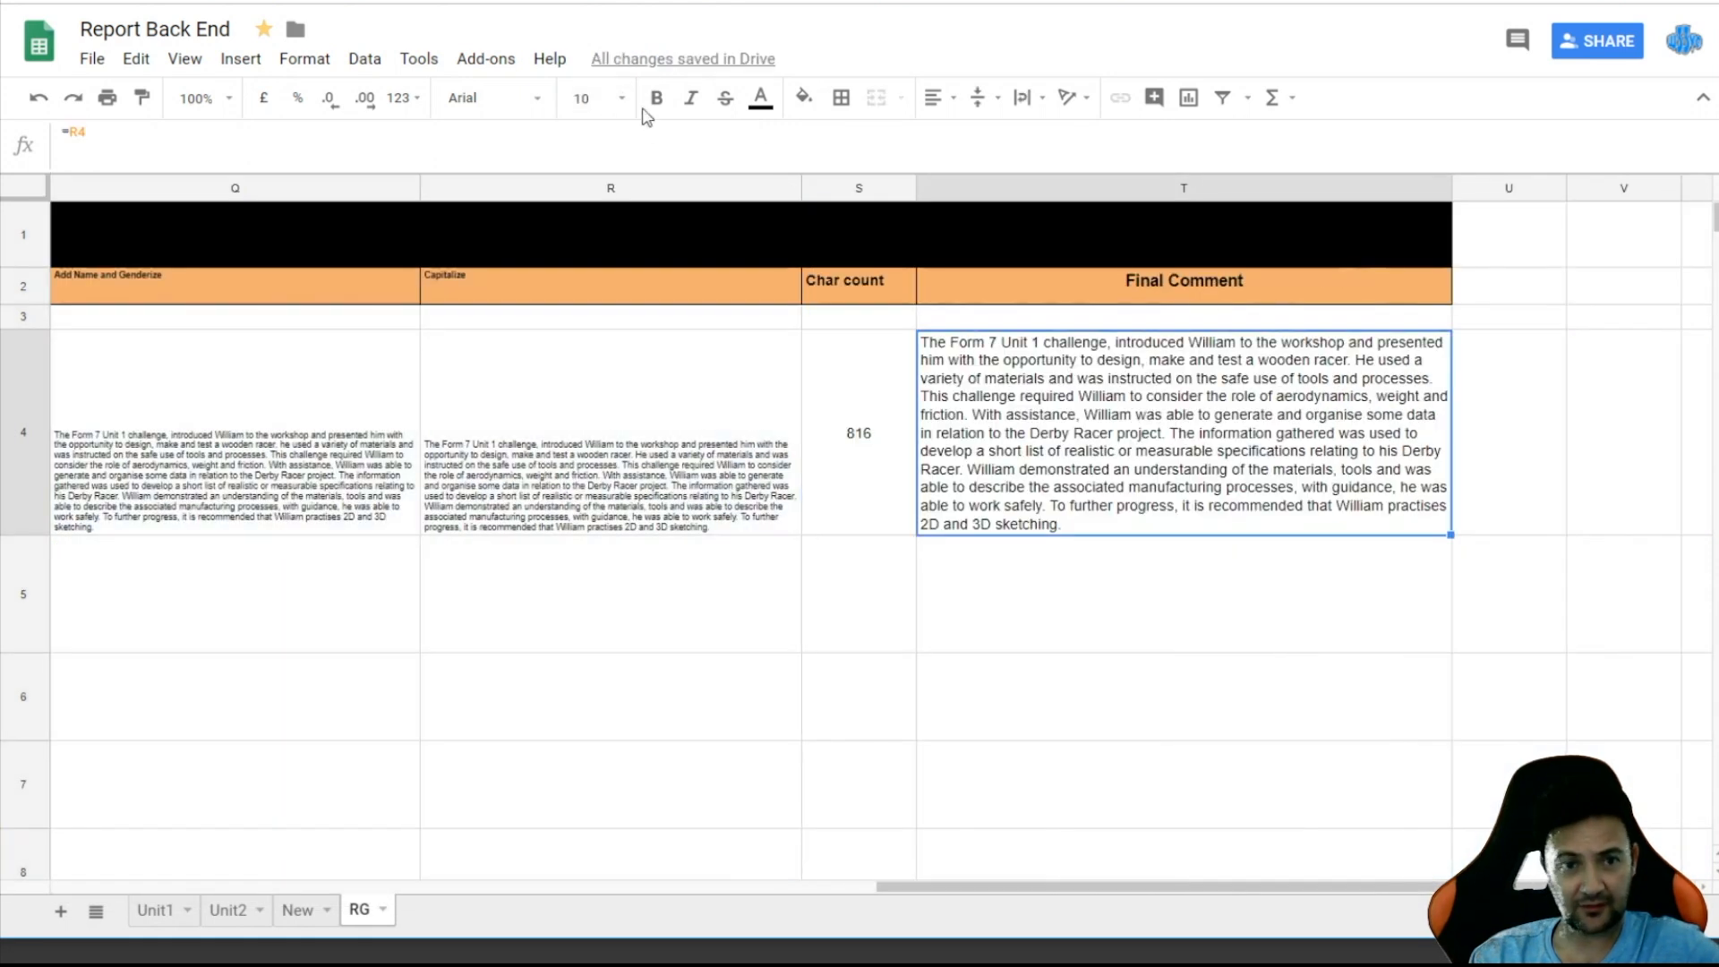
- Set the font size of the final comment in T4 to 6
{"action": "left_click", "coordinate": [619, 98]}
{"action": "left_click", "coordinate": [614, 136]}
{"action": "scroll", "coordinate": [988, 411], "scroll_direction": "left", "scroll_amount": 10}
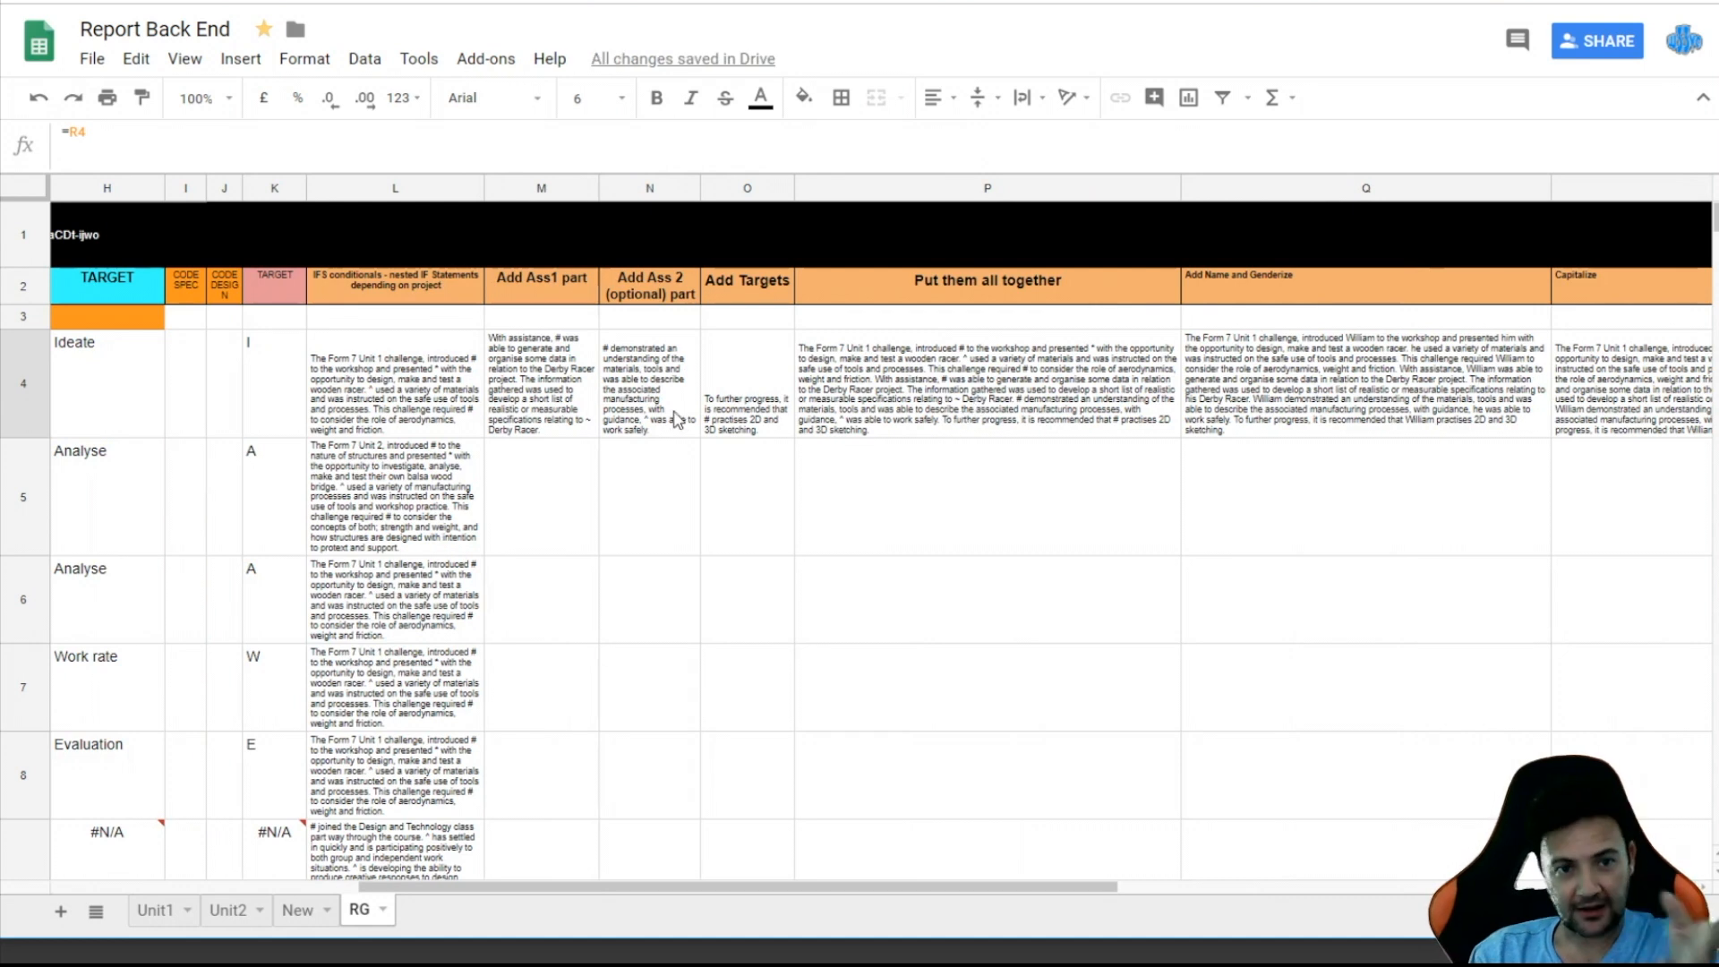
- Make the Unit 2 lookup range in M4's formula absolute as Unit2!$A$6:$C$9 and commit the formula
{"action": "left_click", "coordinate": [551, 373]}
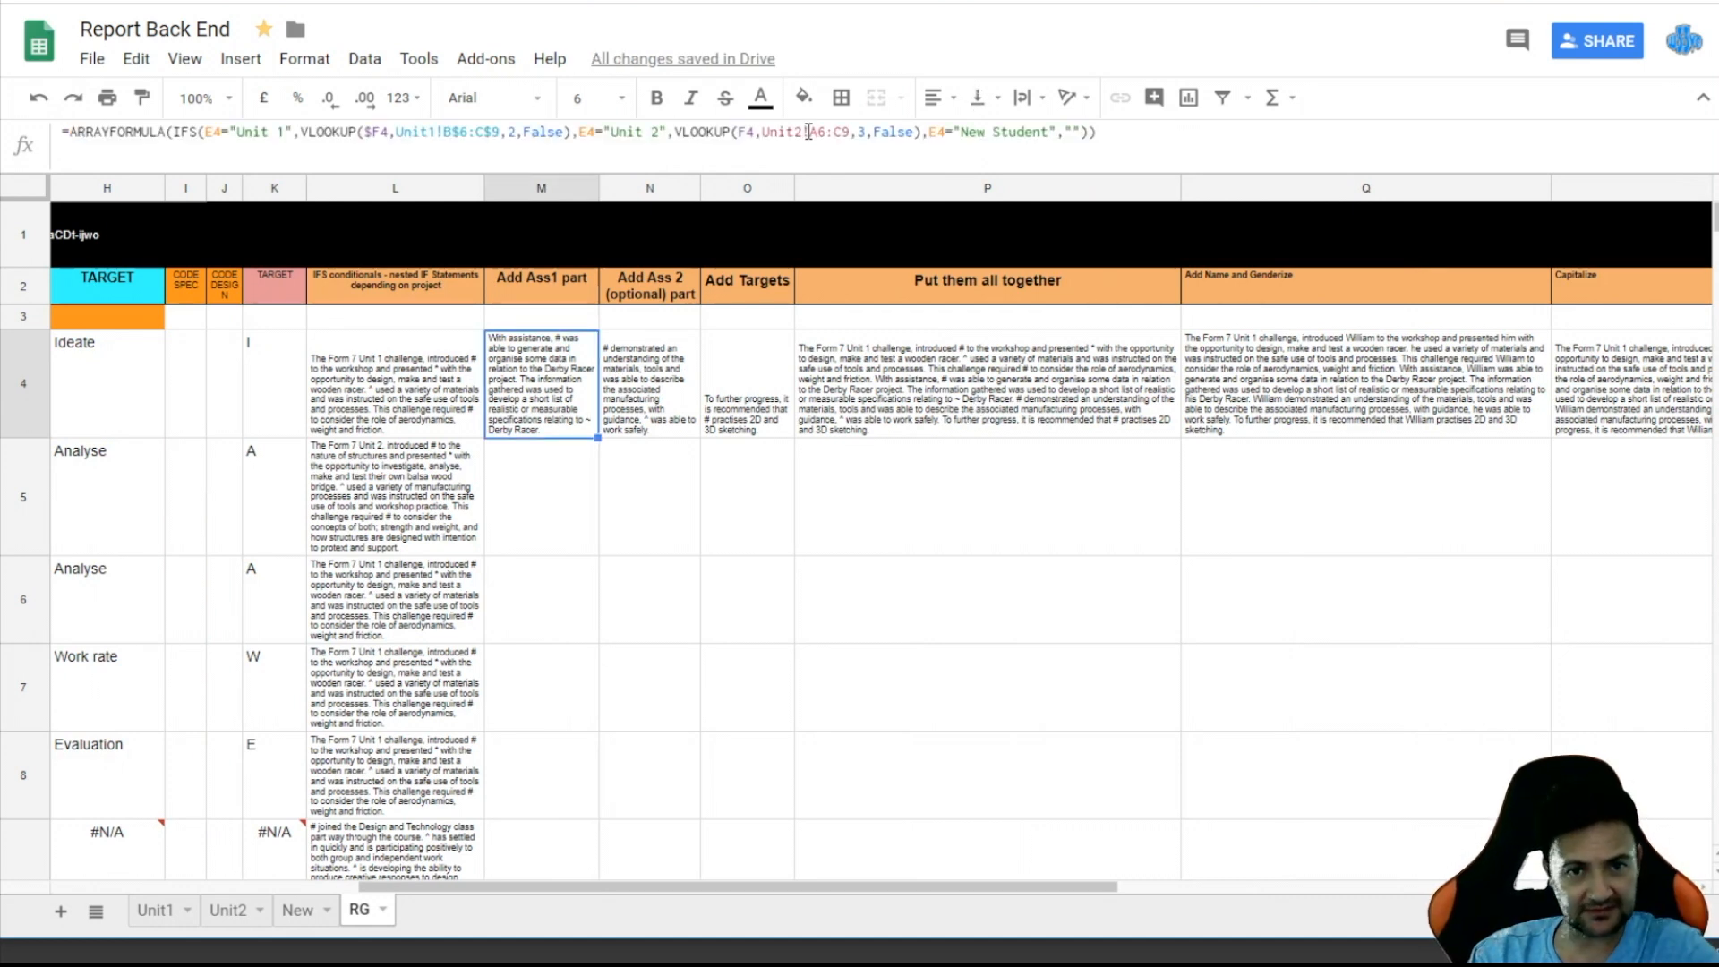
{"action": "left_click_drag", "start_coordinate": [808, 131], "coordinate": [846, 137]}
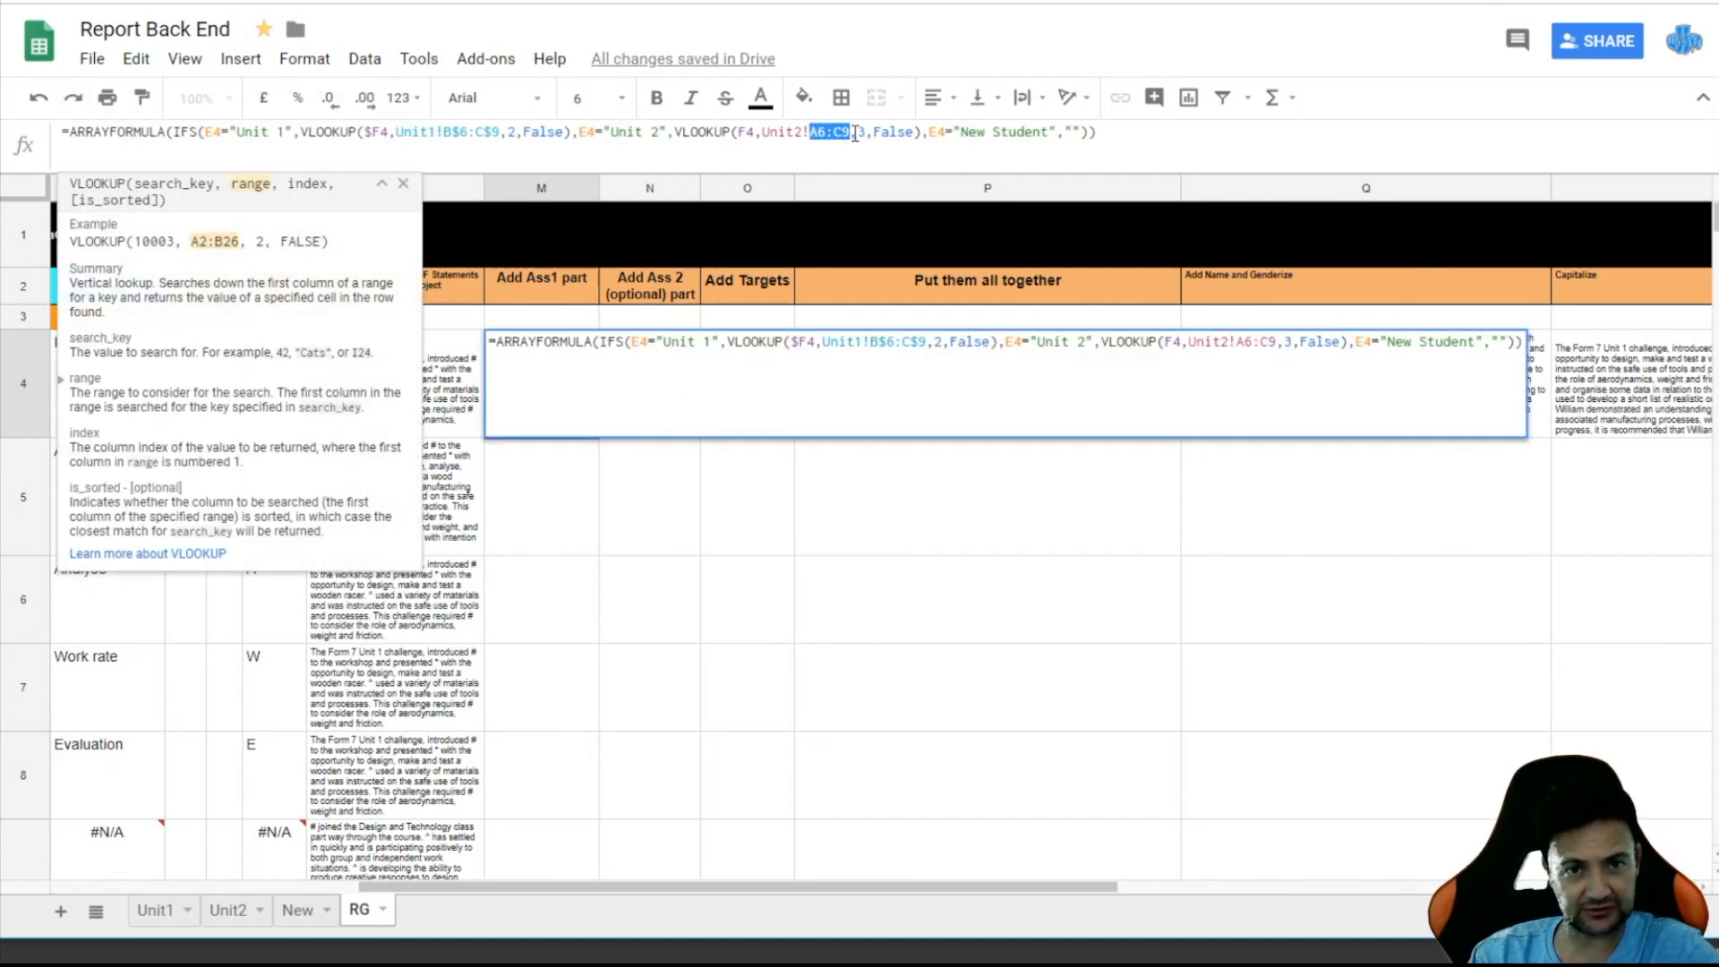
{"action": "left_click", "coordinate": [810, 133]}
{"action": "type", "text": "$"}
{"action": "key", "text": "Right"}
{"action": "type", "text": "$"}
{"action": "key", "text": "Right"}
{"action": "key", "text": "Right"}
{"action": "type", "text": "$"}
{"action": "key", "text": "Right"}
{"action": "type", "text": "$"}
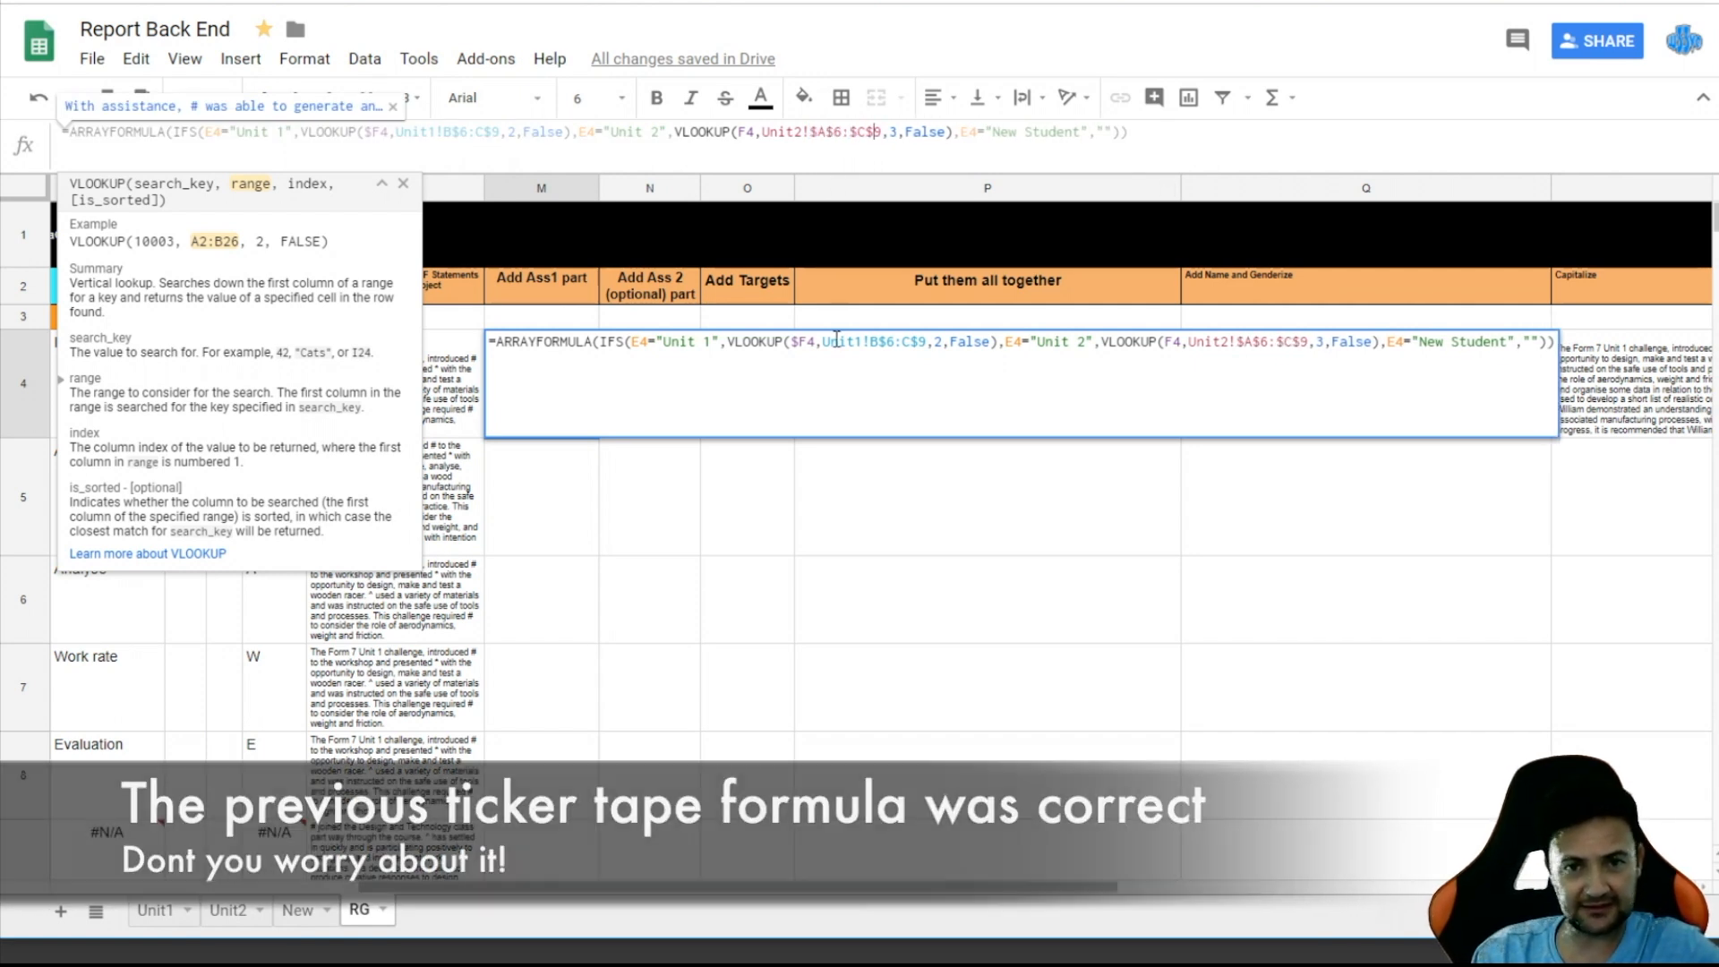
{"action": "key", "text": "Return"}
- Copy the Add Ass1 and Add Ass 2 formulas from M4 and N4 down into M5 and N5
{"action": "left_click", "coordinate": [566, 397]}
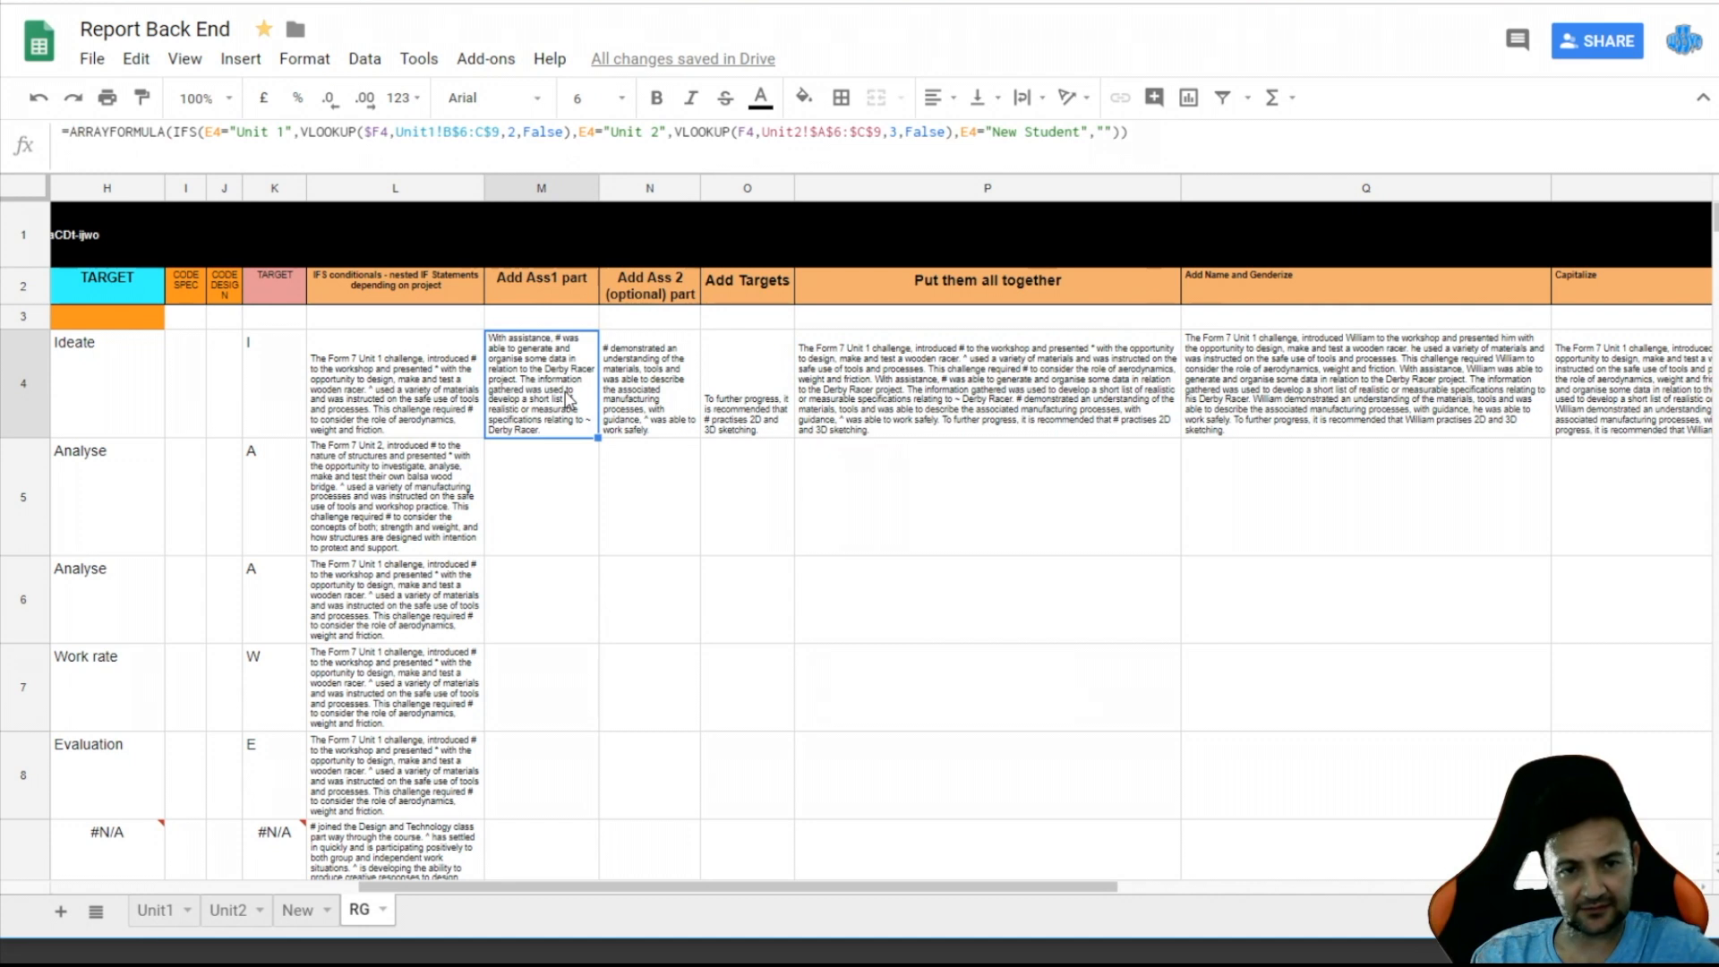
{"action": "key", "text": "ctrl+c"}
{"action": "left_click", "coordinate": [562, 499]}
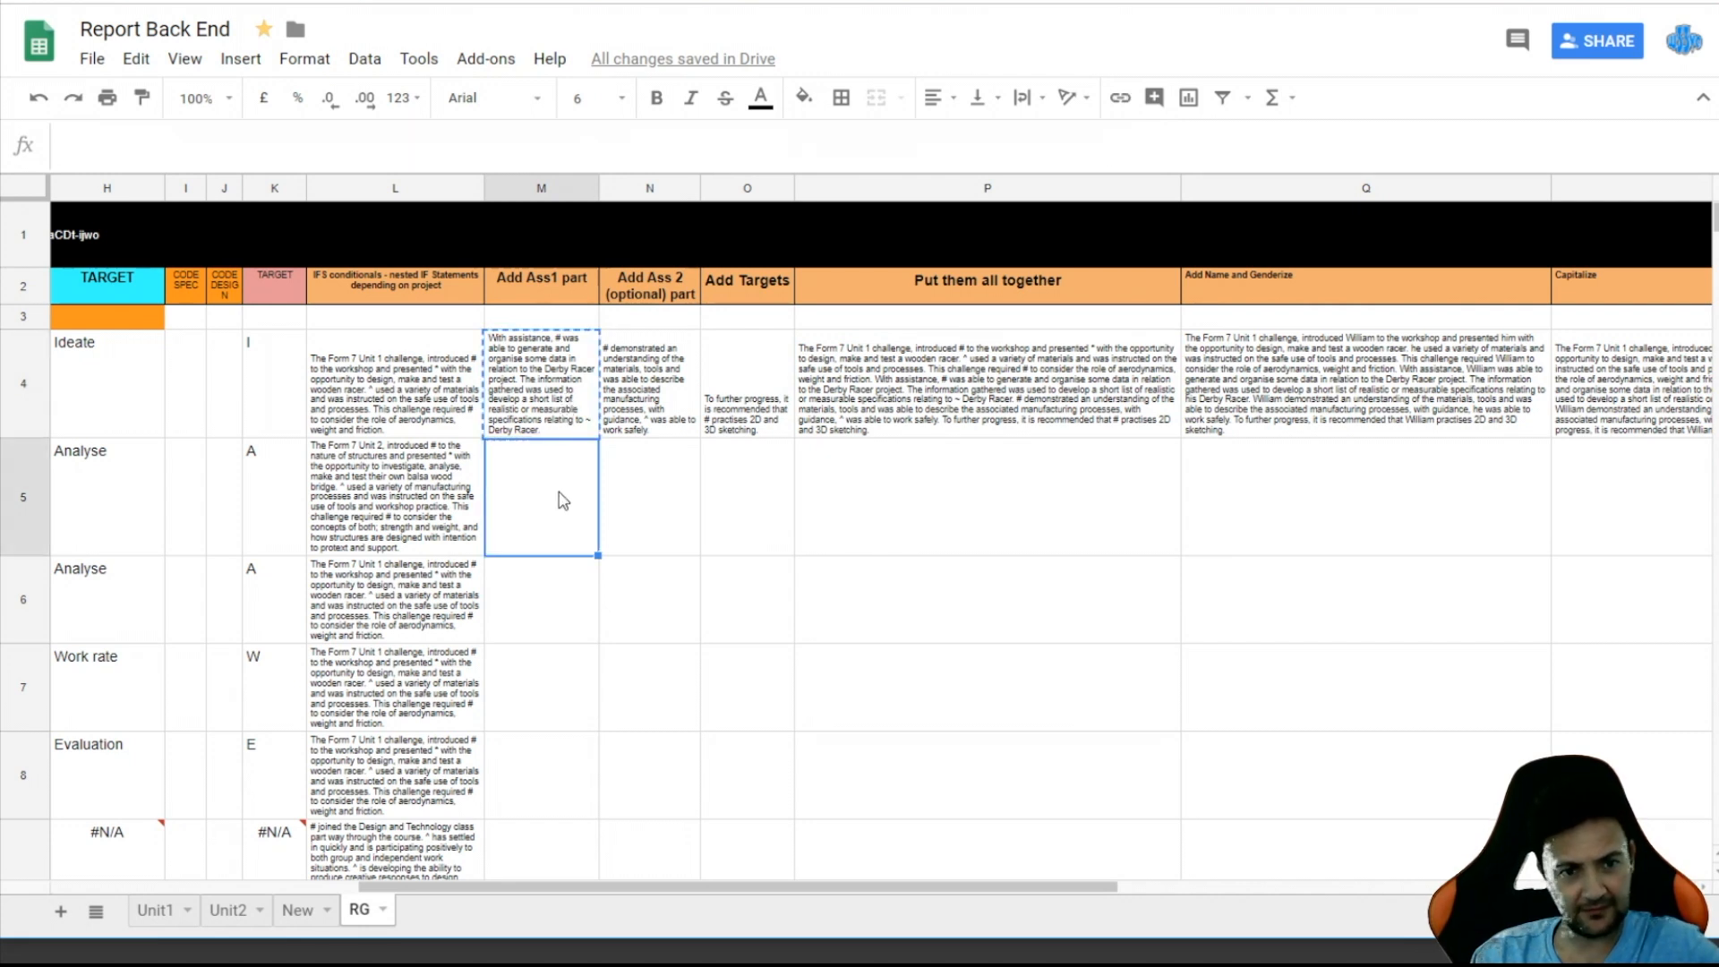
{"action": "key", "text": "ctrl+v"}
{"action": "scroll", "coordinate": [445, 501], "scroll_direction": "left", "scroll_amount": 5}
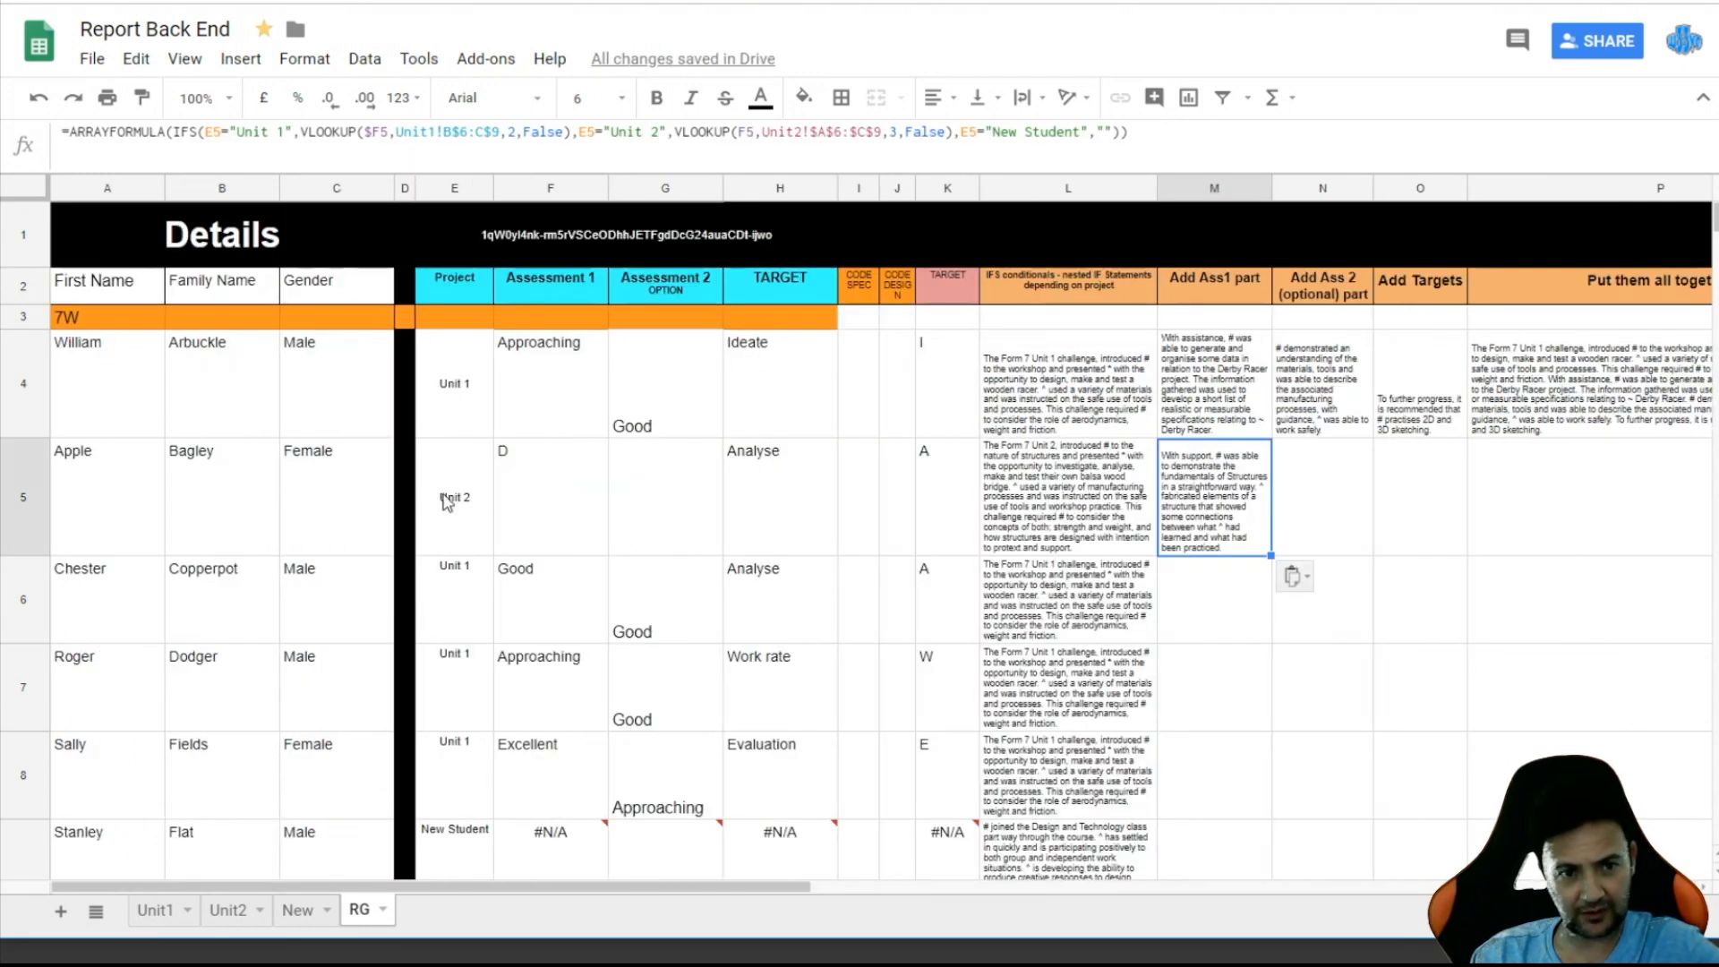
{"action": "left_click", "coordinate": [1318, 455]}
{"action": "key", "text": "ctrl+v"}
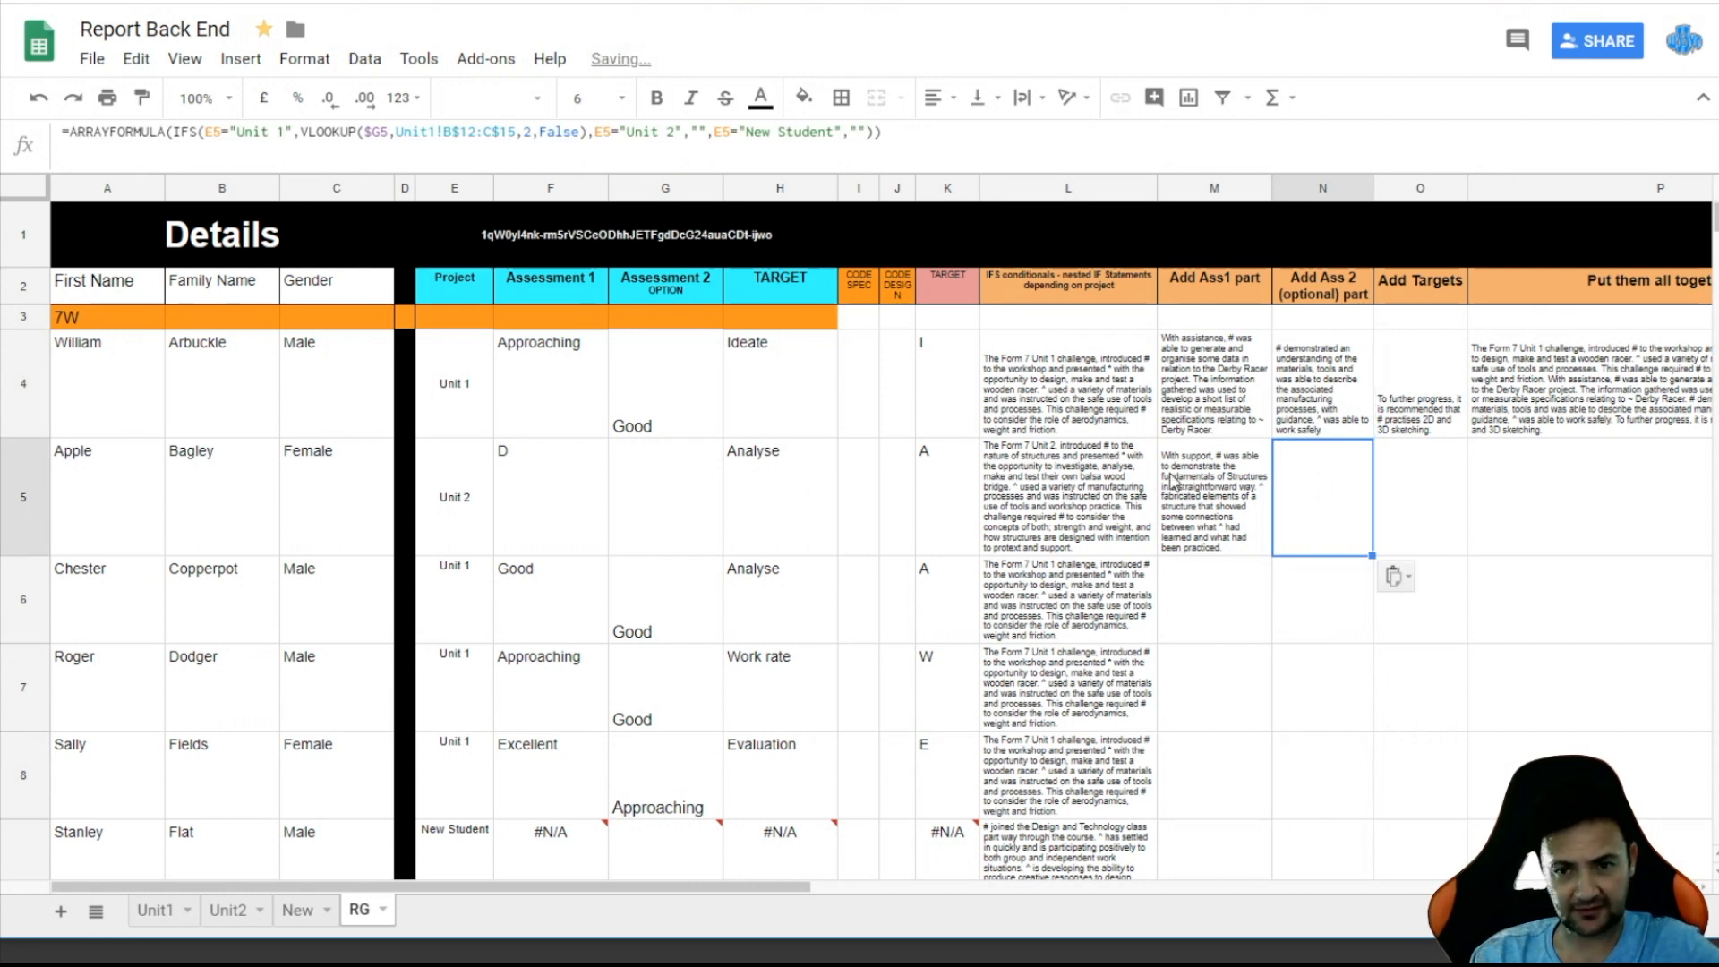
- Copy the Add Targets formula from O4 down into O5 and make its New Student condition reference E5
{"action": "left_click", "coordinate": [1327, 380]}
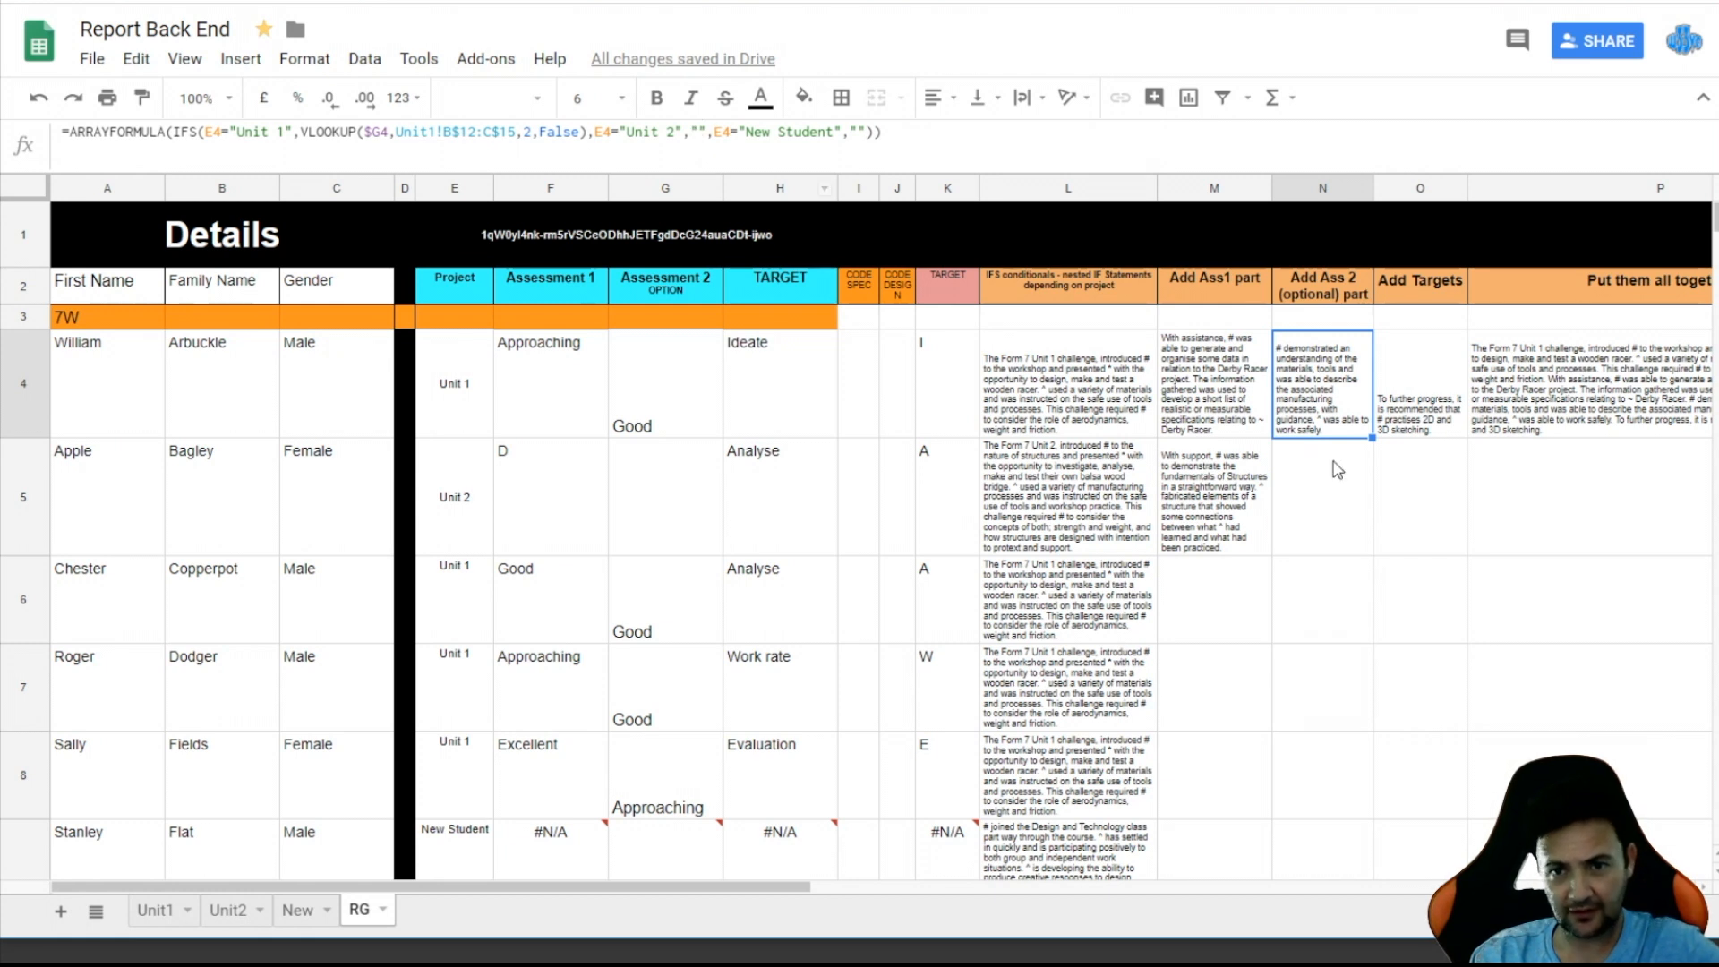
{"action": "left_click", "coordinate": [1356, 479]}
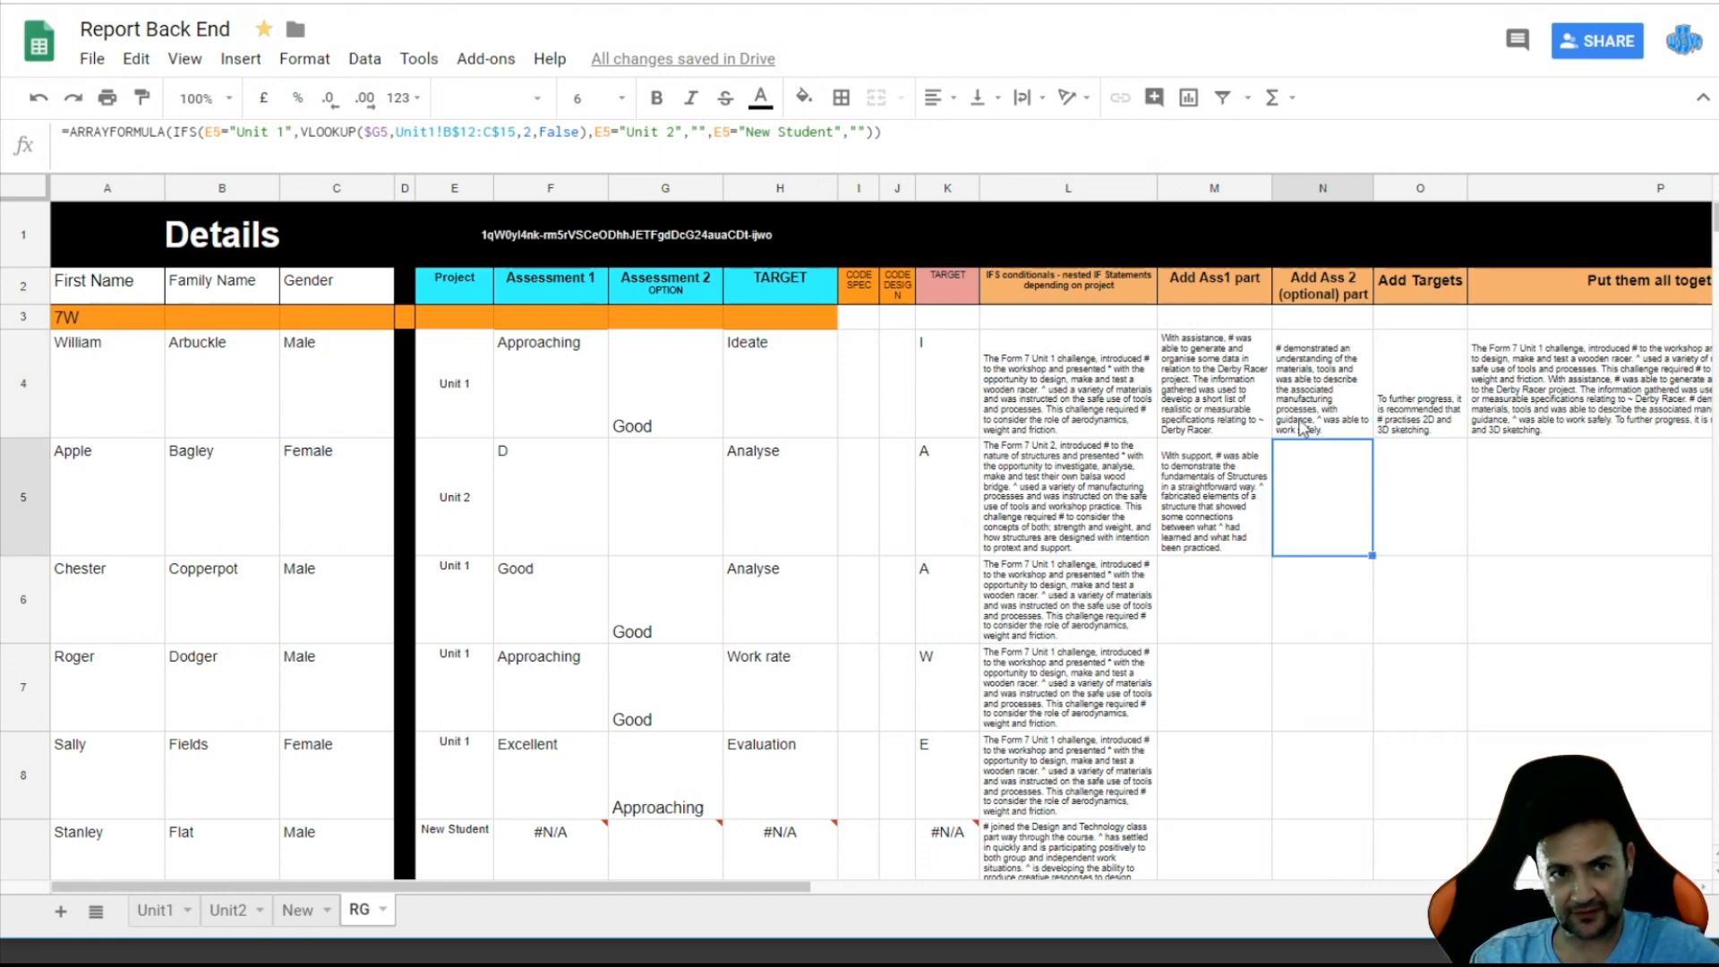
{"action": "left_click", "coordinate": [1420, 412]}
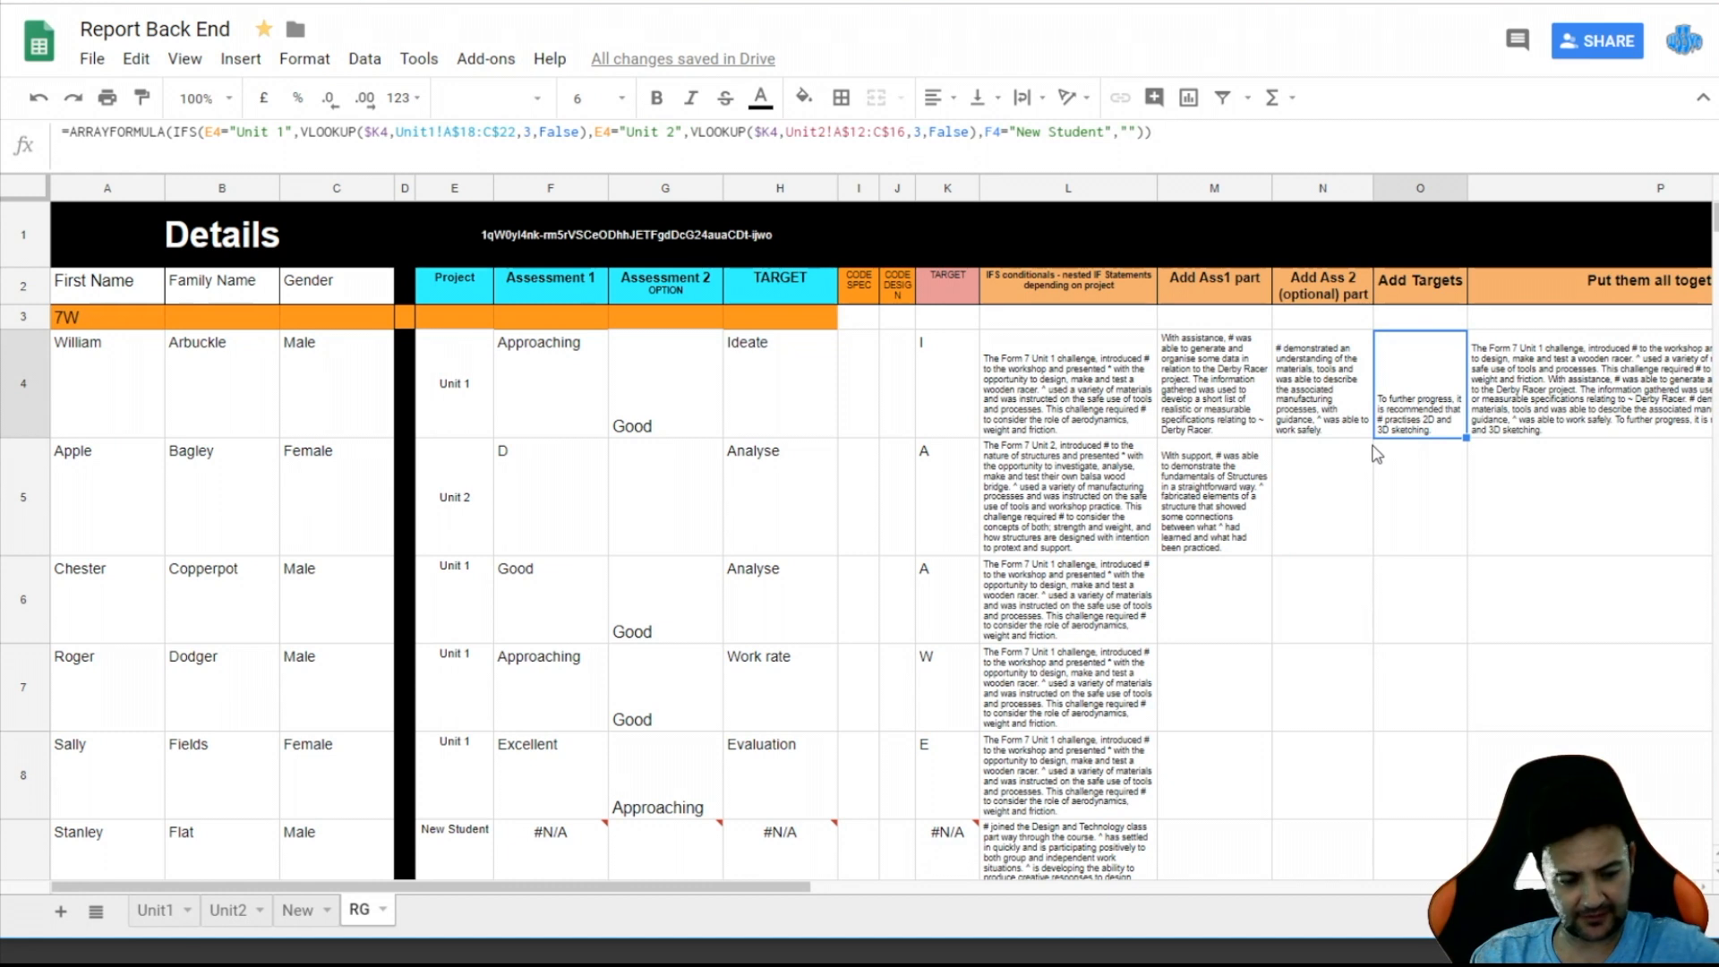
{"action": "left_click", "coordinate": [1429, 537]}
{"action": "key", "text": "ctrl+d"}
{"action": "double_click", "coordinate": [1432, 535]}
{"action": "double_click", "coordinate": [992, 131]}
{"action": "type", "text": "E5"}
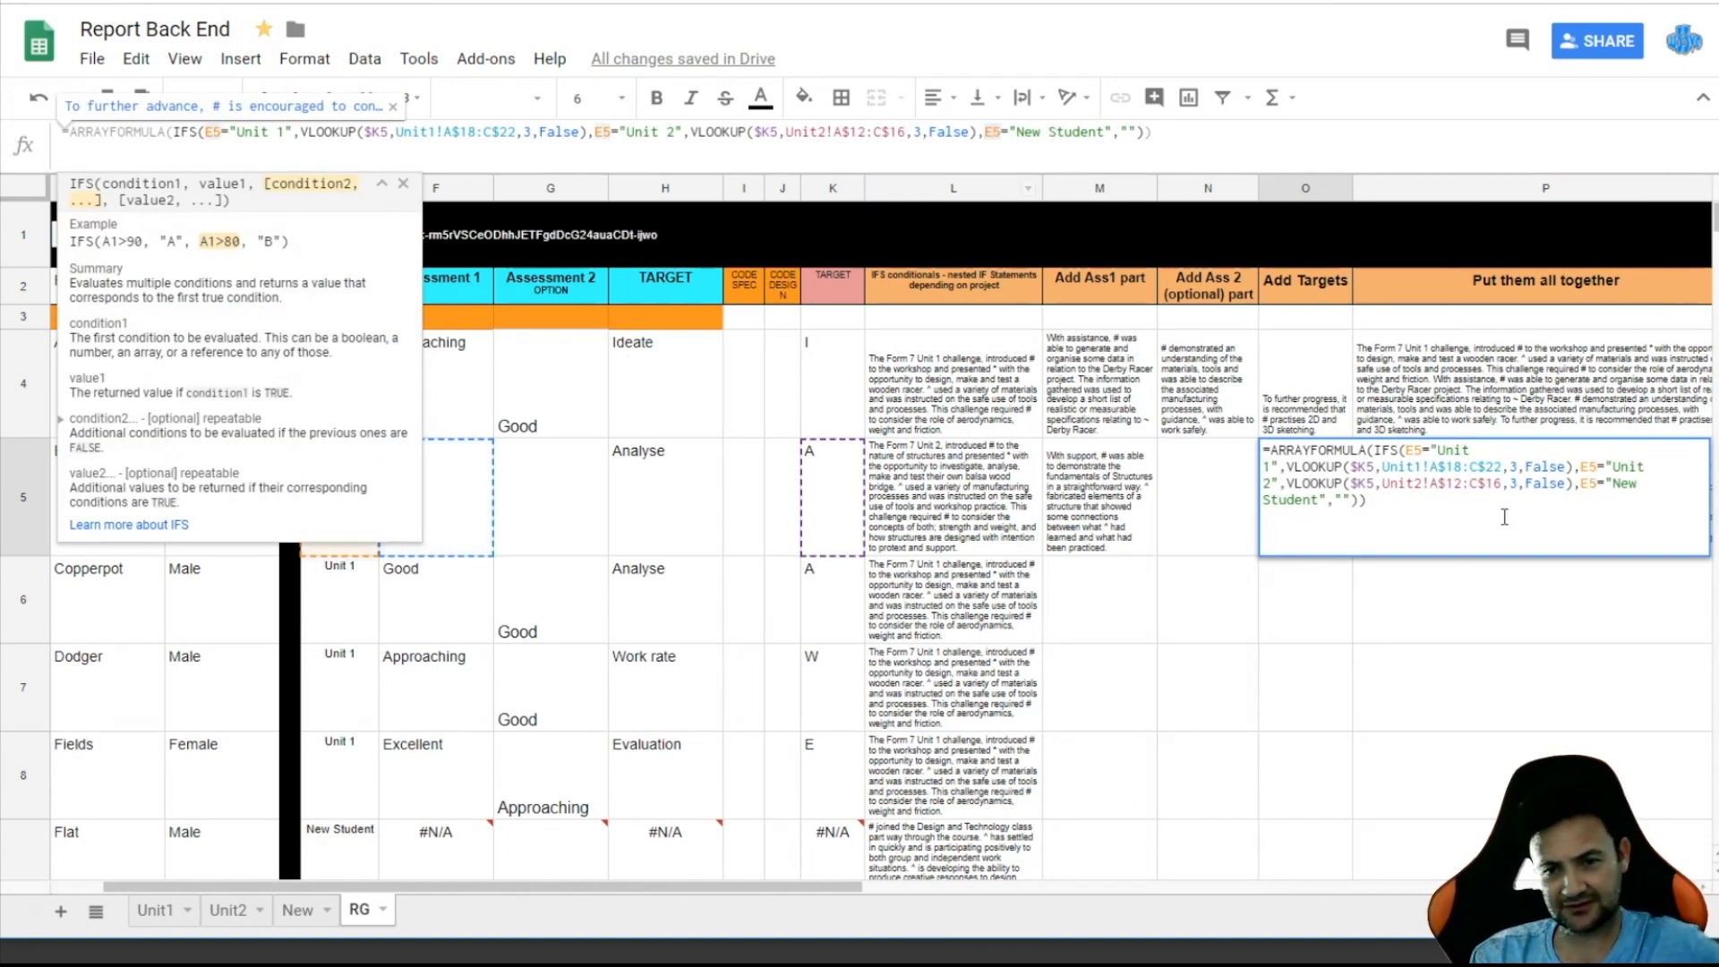
- Change the New Student condition in O4's Add Targets formula to reference E4 and commit the formula
{"action": "left_click", "coordinate": [1303, 367]}
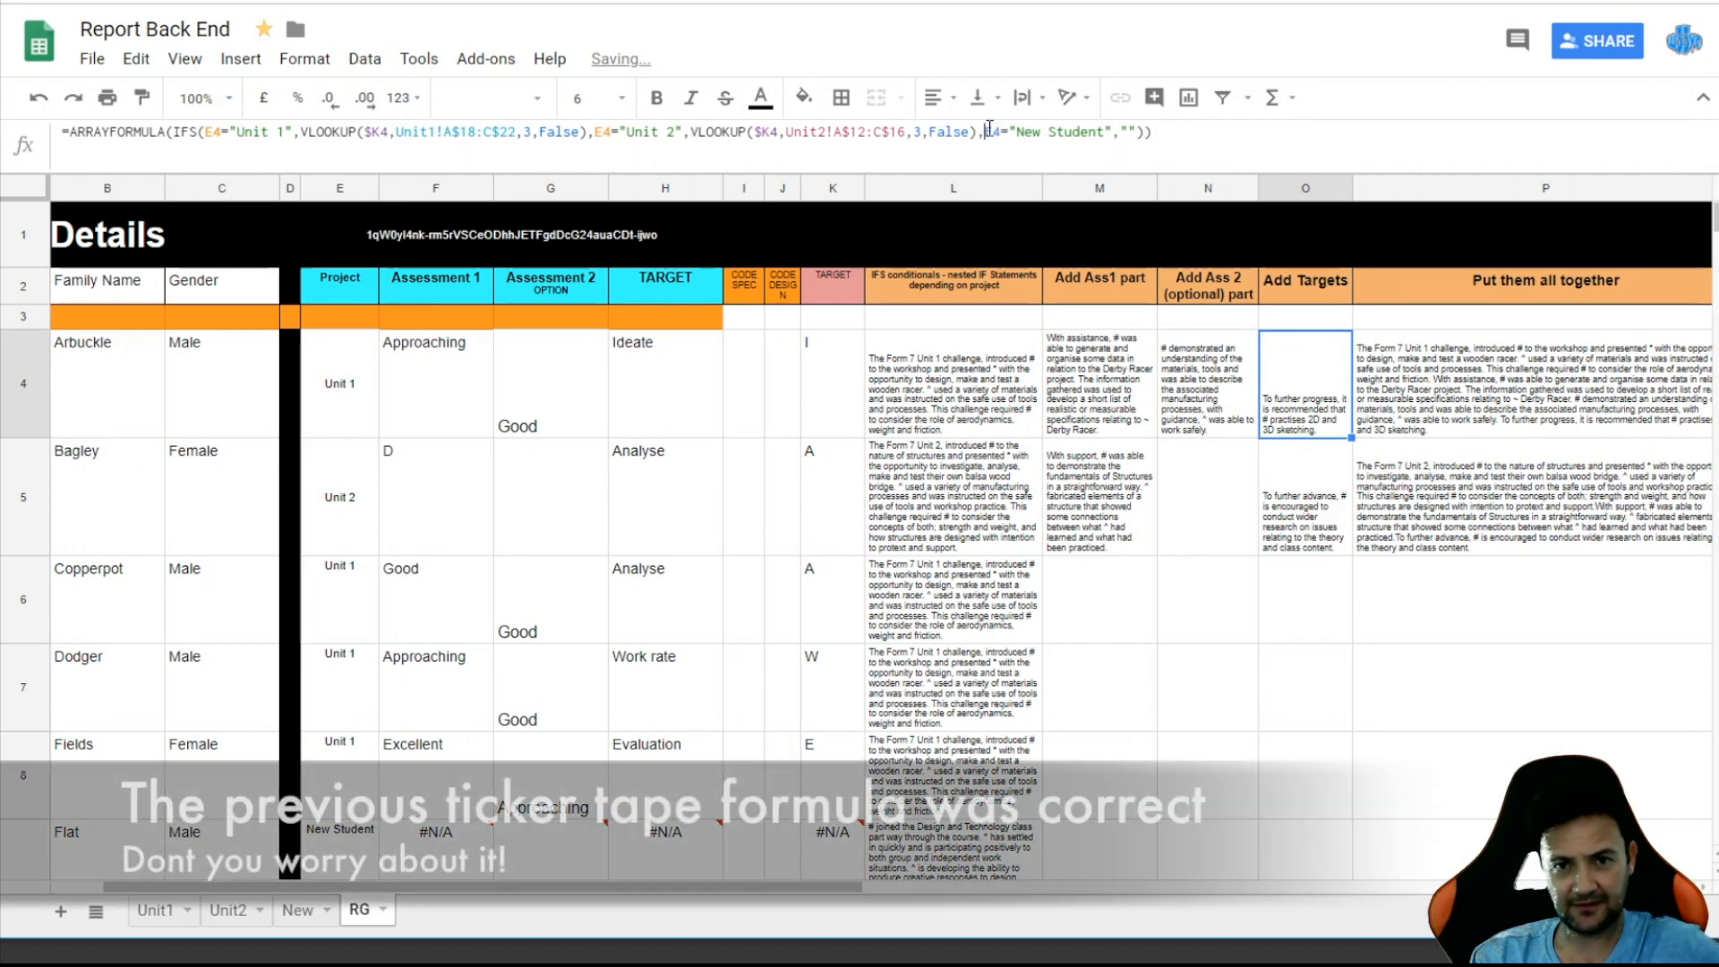
{"action": "left_click", "coordinate": [989, 129]}
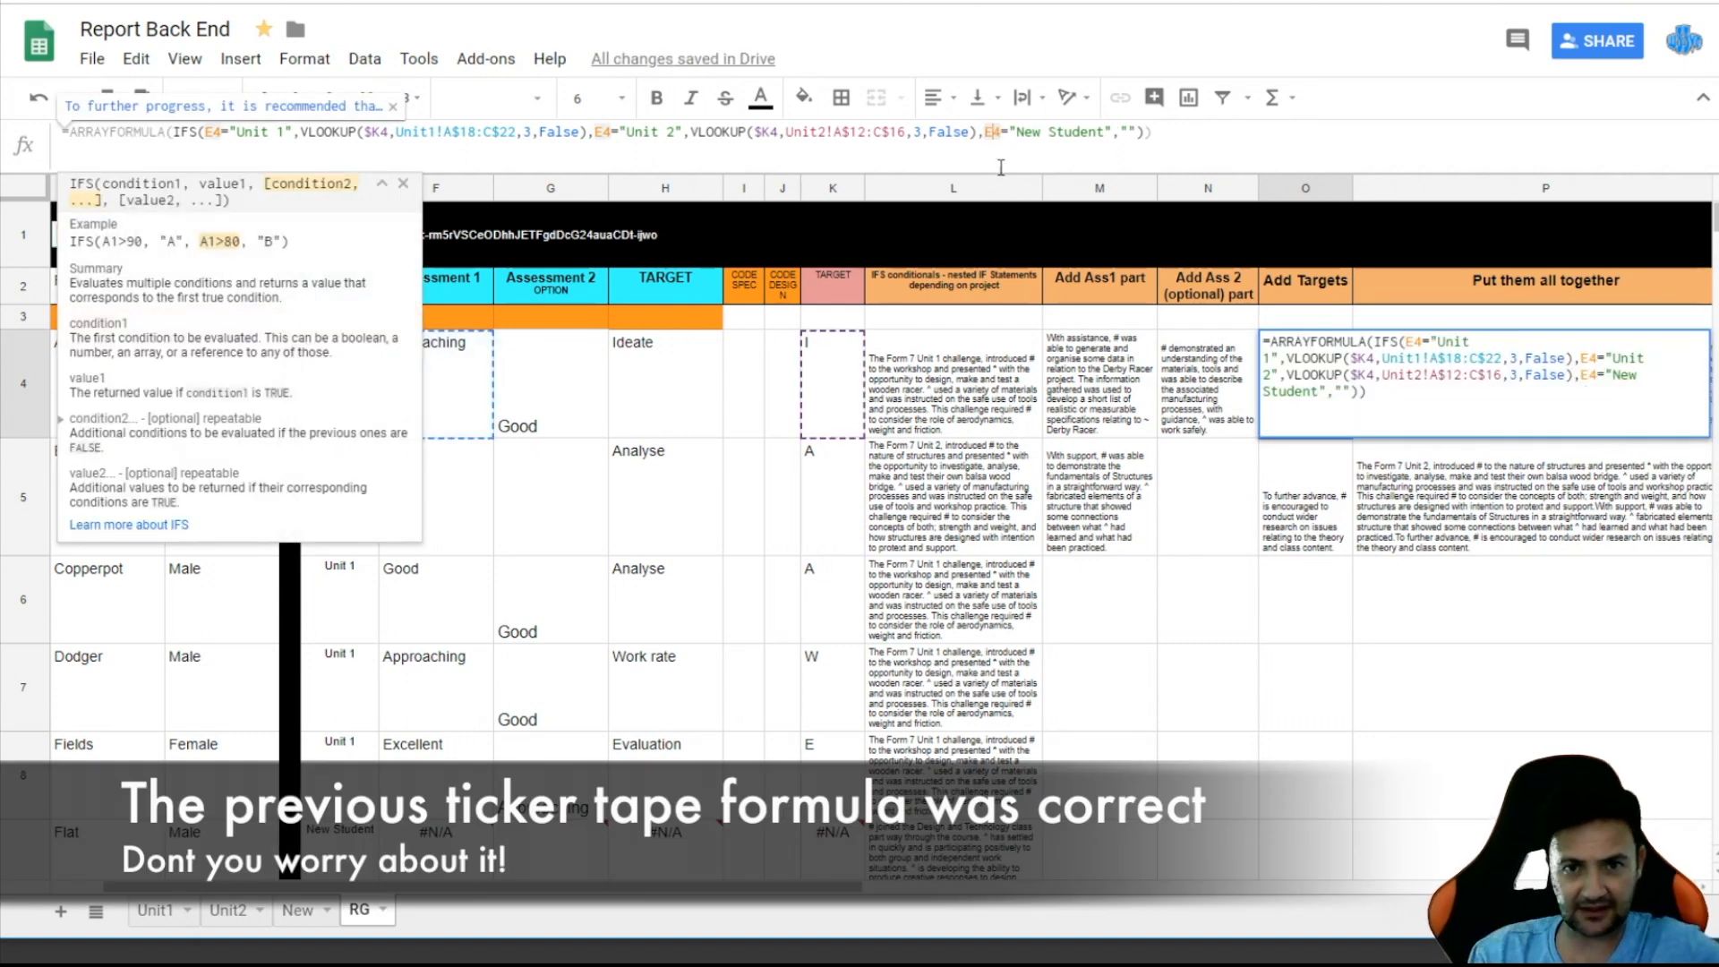
{"action": "left_click", "coordinate": [1432, 497]}
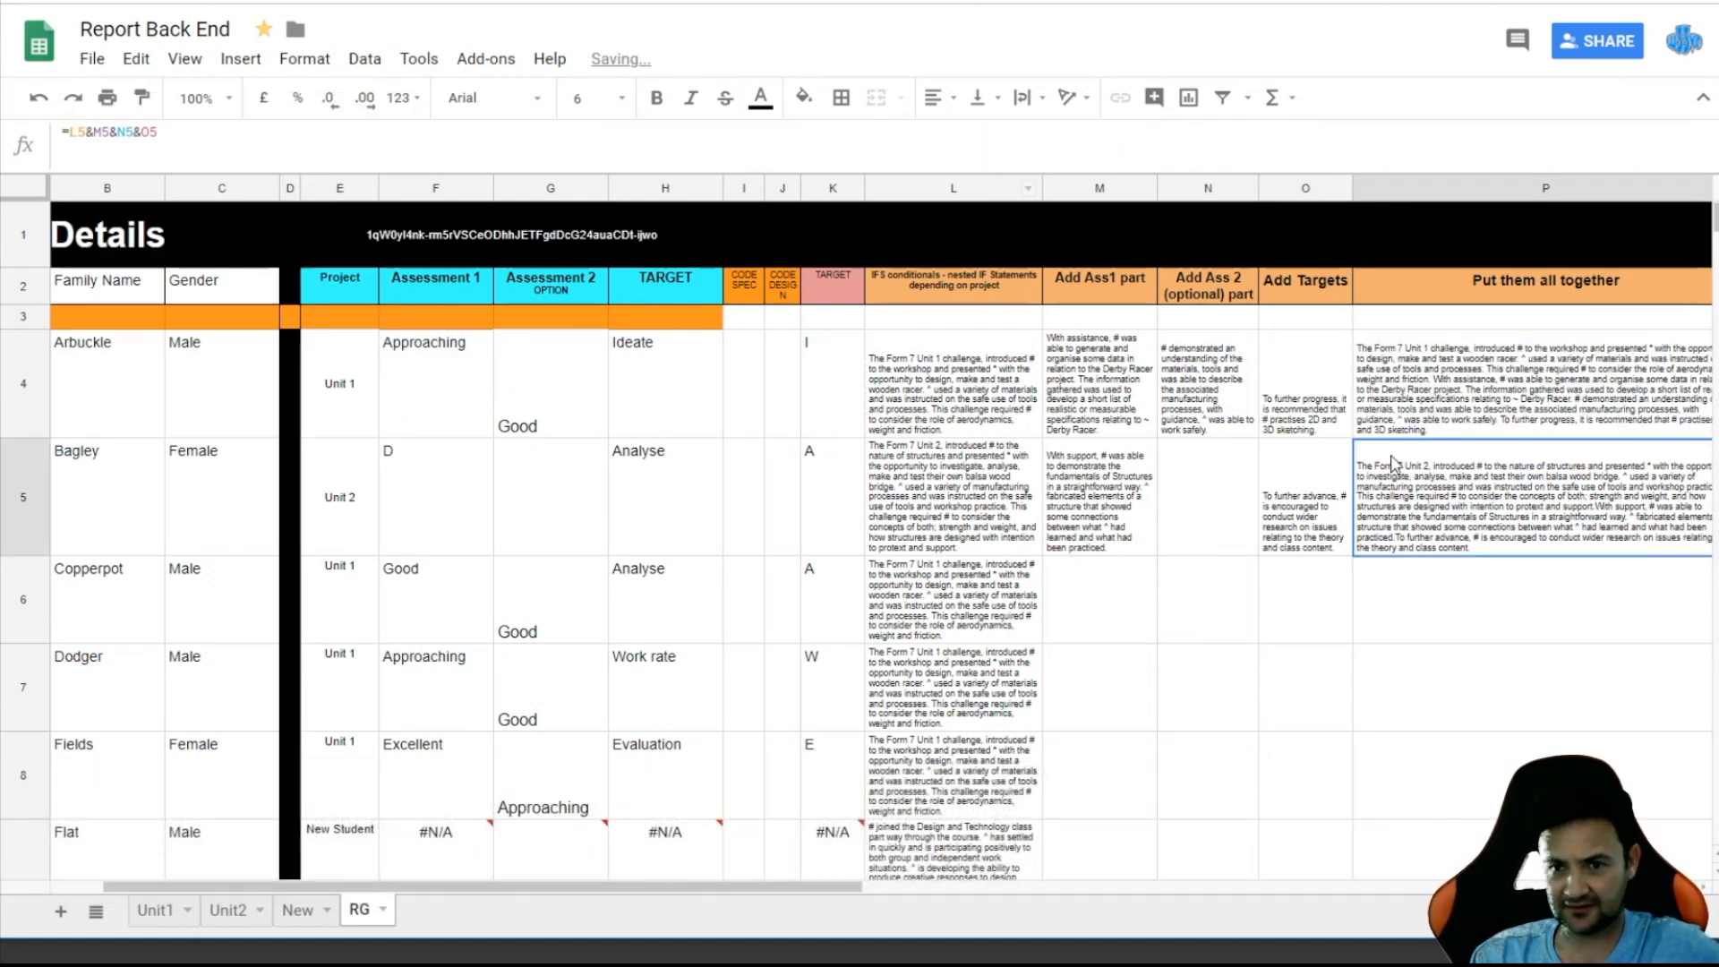
- Fill the assessment and target formulas in M5:O5 down through row 9
{"action": "left_click", "coordinate": [1117, 527]}
{"action": "left_click_drag", "start_coordinate": [1097, 522], "coordinate": [1333, 721]}
{"action": "scroll", "coordinate": [1486, 671], "scroll_direction": "down", "scroll_amount": 5}
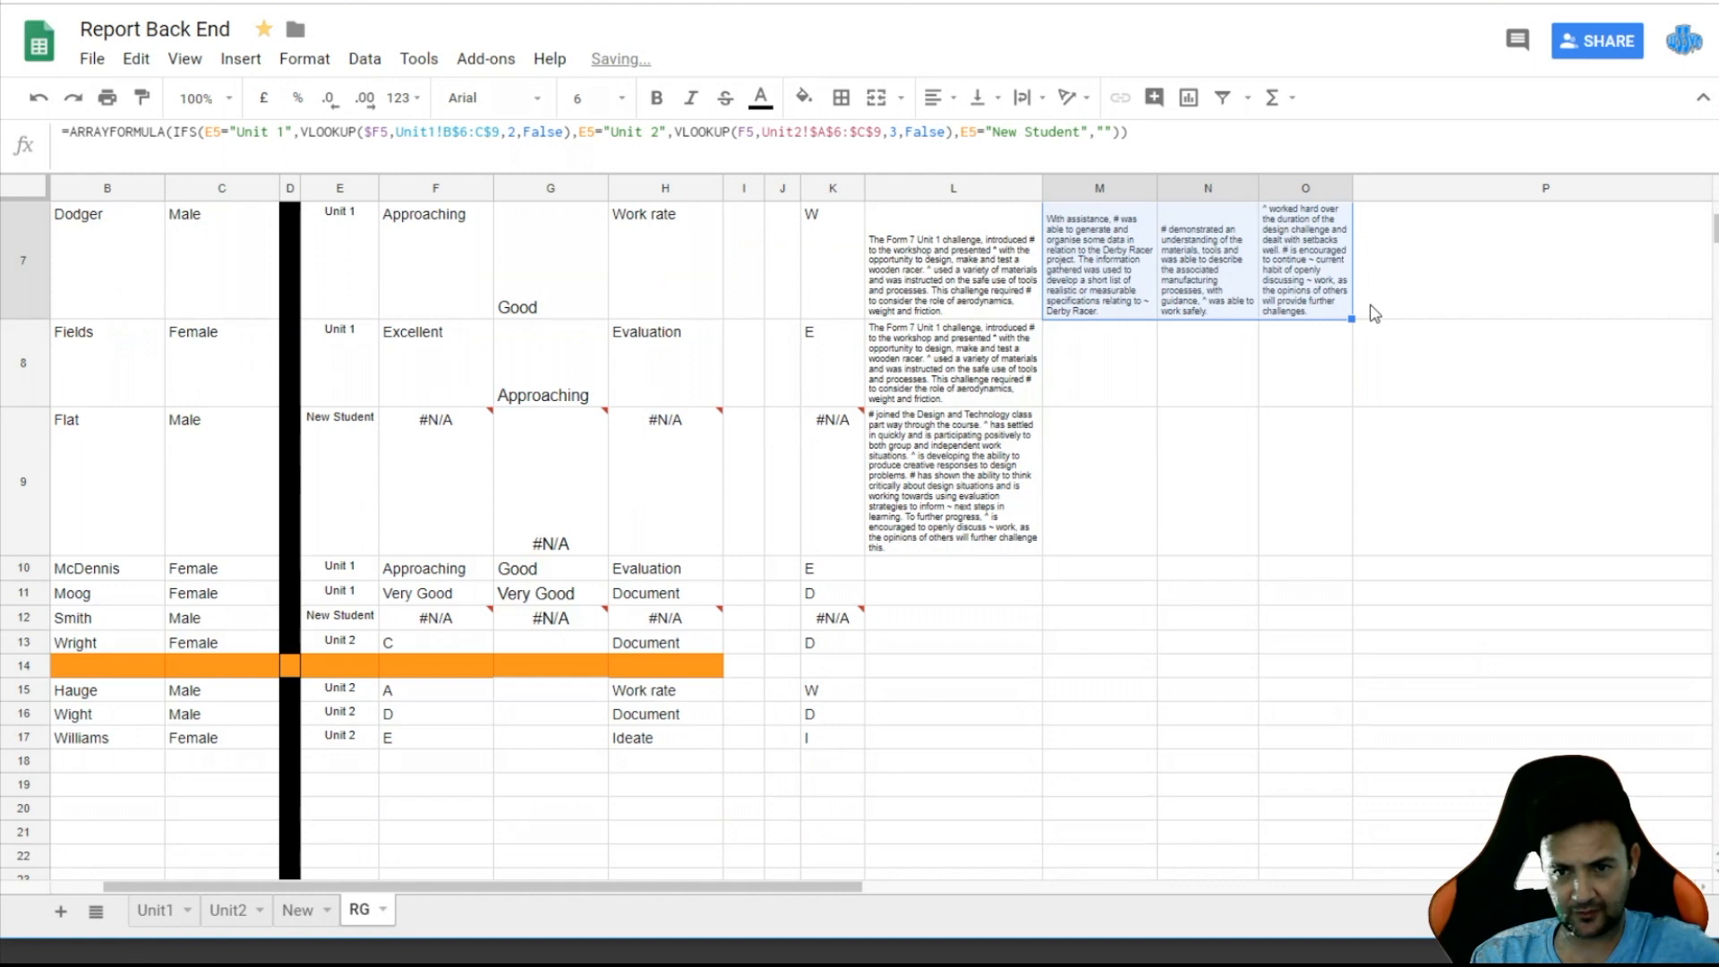
{"action": "left_click_drag", "start_coordinate": [1351, 319], "coordinate": [1312, 510]}
{"action": "scroll", "coordinate": [1390, 535], "scroll_direction": "up", "scroll_amount": 5}
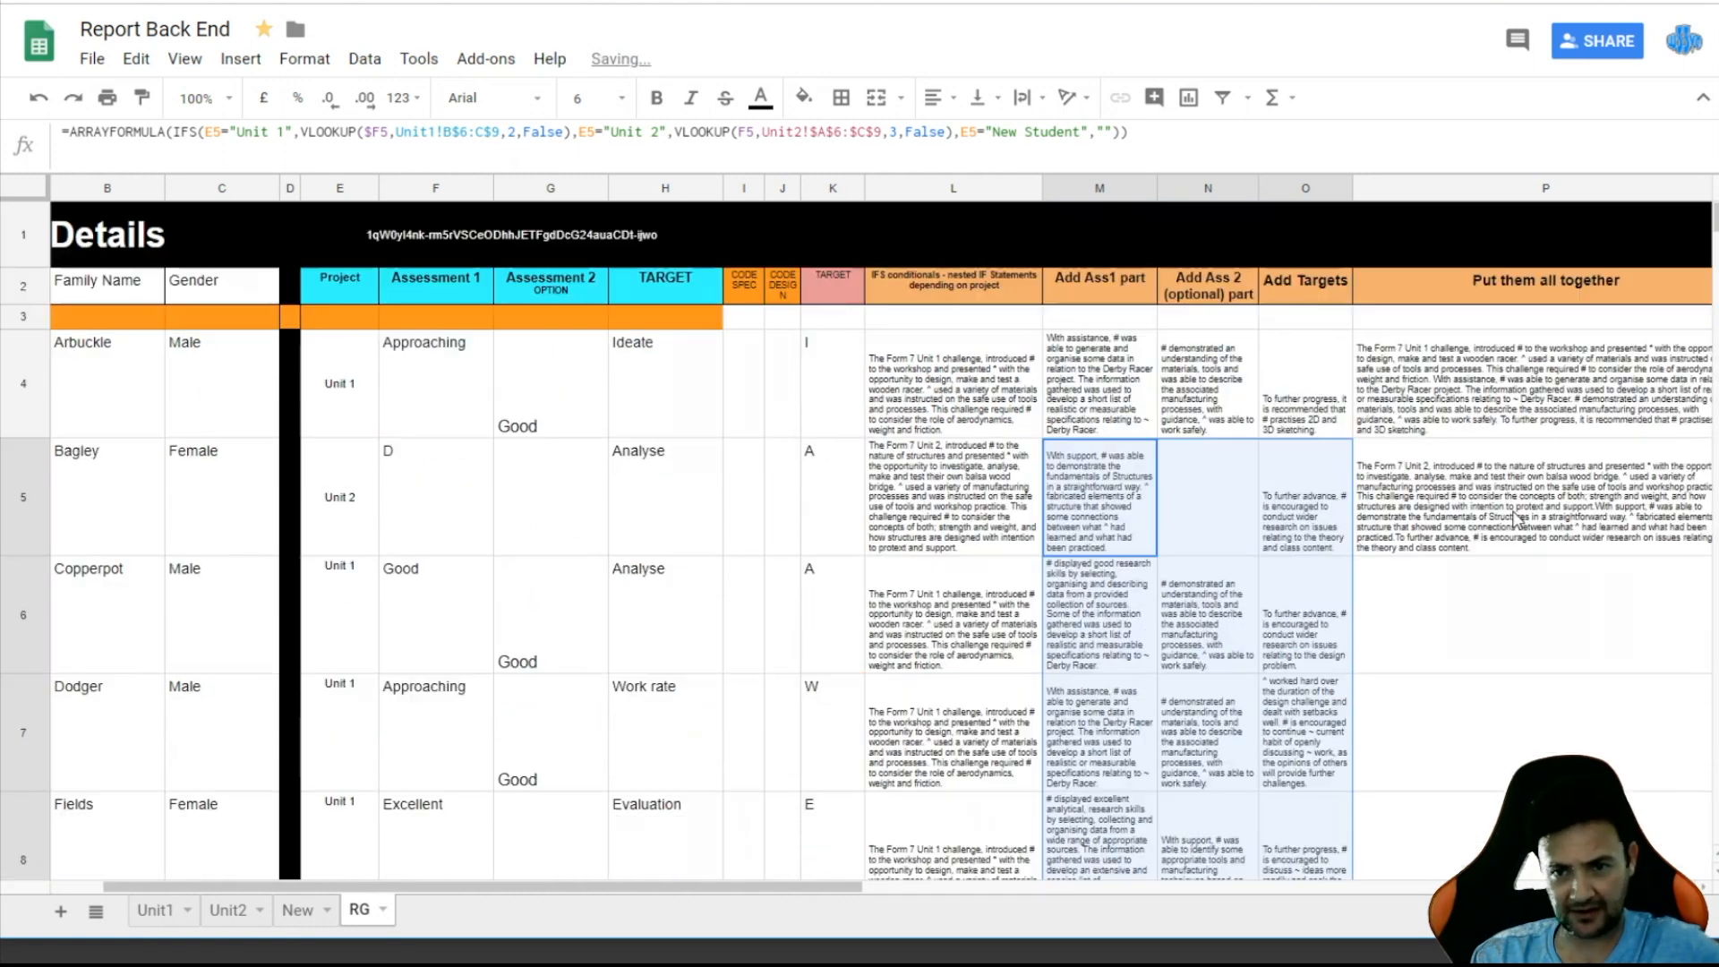
- Fill the Put them all together formula from P5 down through row 9
{"action": "scroll", "coordinate": [1450, 582], "scroll_direction": "right", "scroll_amount": 3}
{"action": "left_click", "coordinate": [1331, 510]}
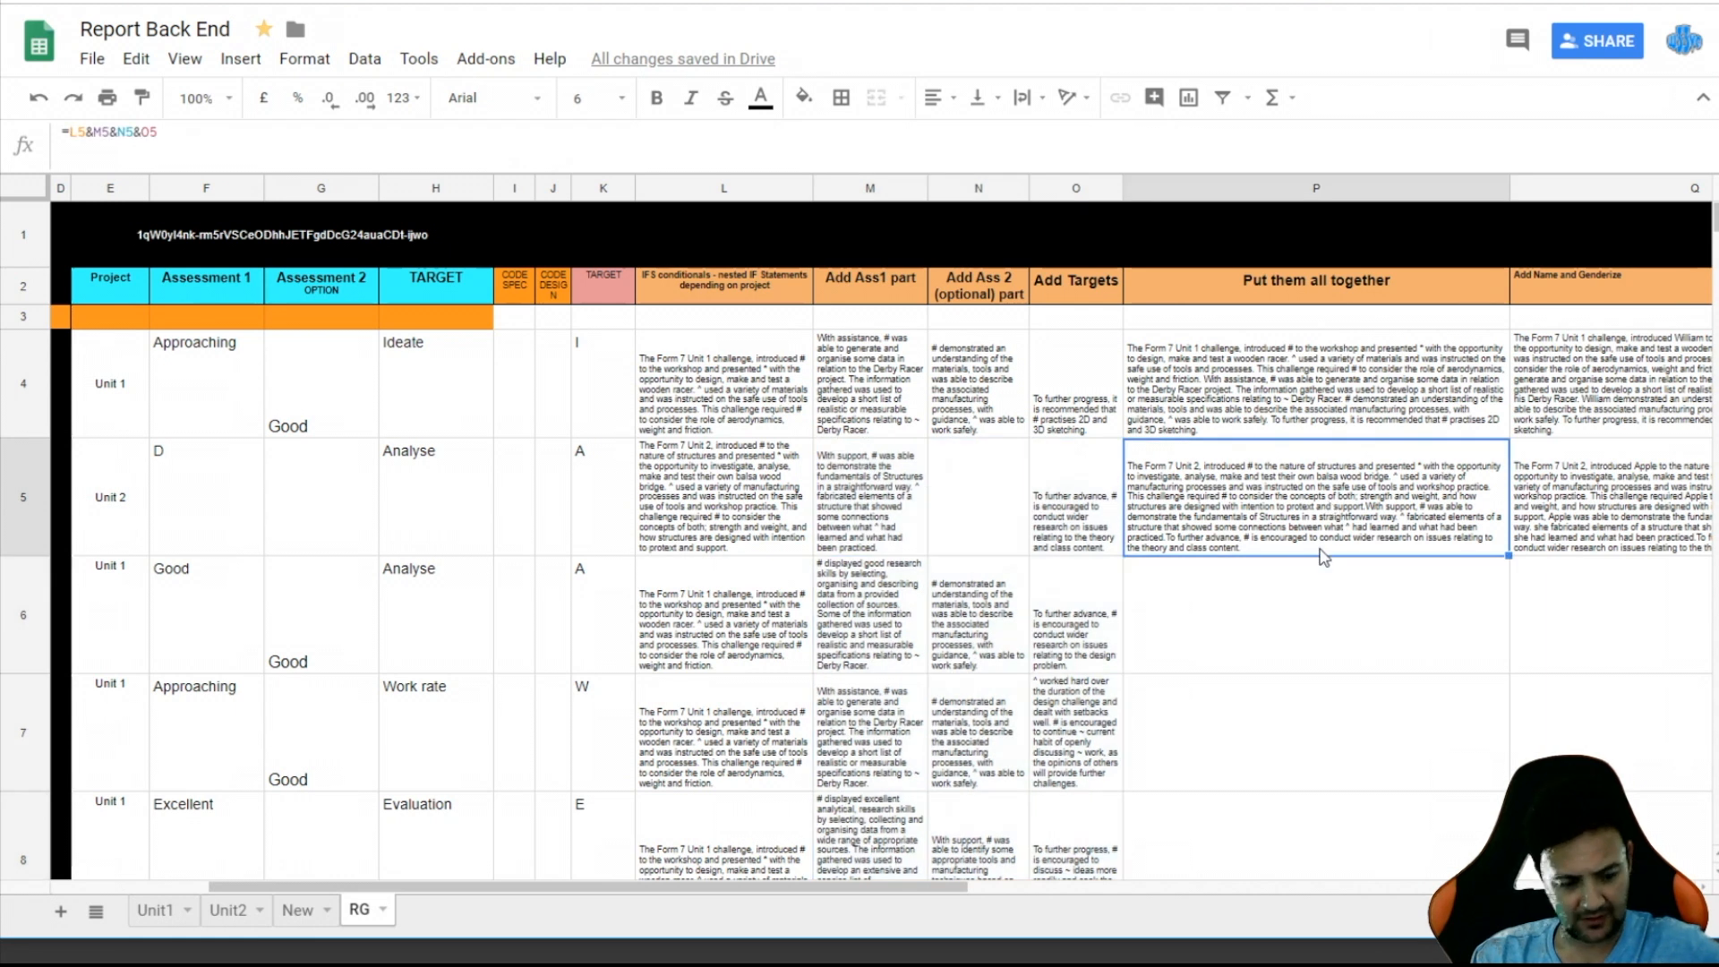
{"action": "left_click_drag", "start_coordinate": [1508, 556], "coordinate": [1450, 577]}
{"action": "scroll", "coordinate": [1477, 582], "scroll_direction": "down", "scroll_amount": 5}
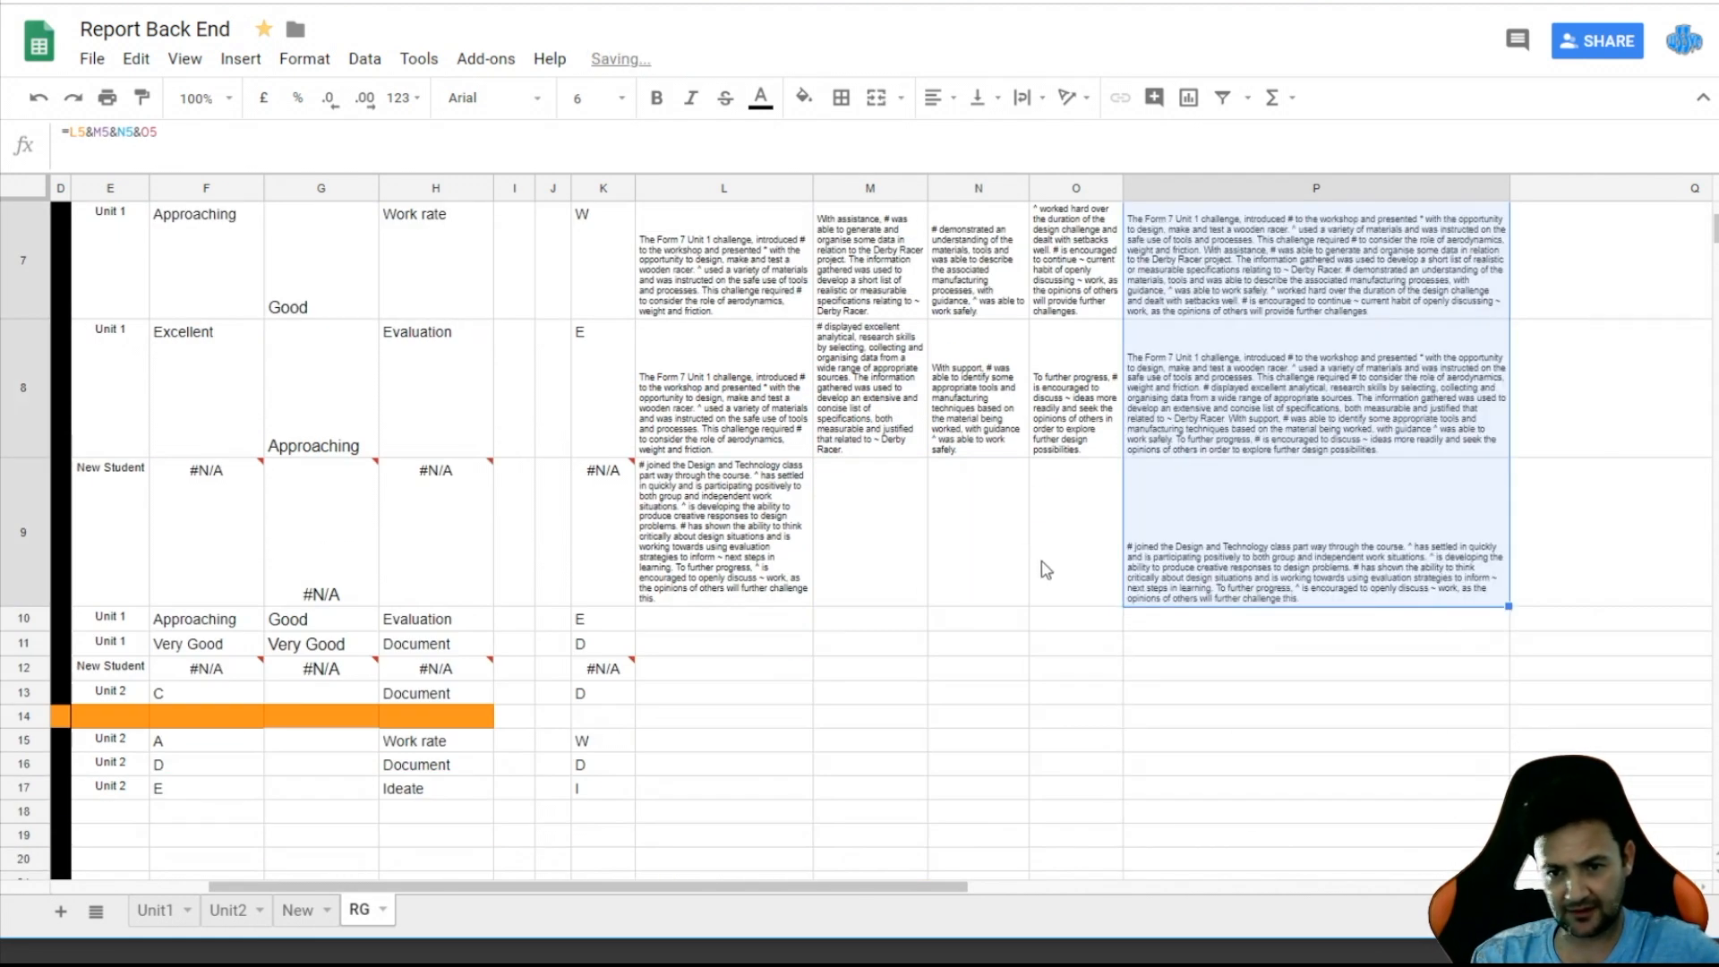
- Fill the genderize, capitalize, character count and final comment formulas in Q5:T5 down through row 9
{"action": "scroll", "coordinate": [1262, 548], "scroll_direction": "up", "scroll_amount": 5}
{"action": "scroll", "coordinate": [982, 526], "scroll_direction": "right", "scroll_amount": 4}
{"action": "left_click_drag", "start_coordinate": [982, 526], "coordinate": [1652, 564]}
{"action": "scroll", "coordinate": [1450, 590], "scroll_direction": "right", "scroll_amount": 4}
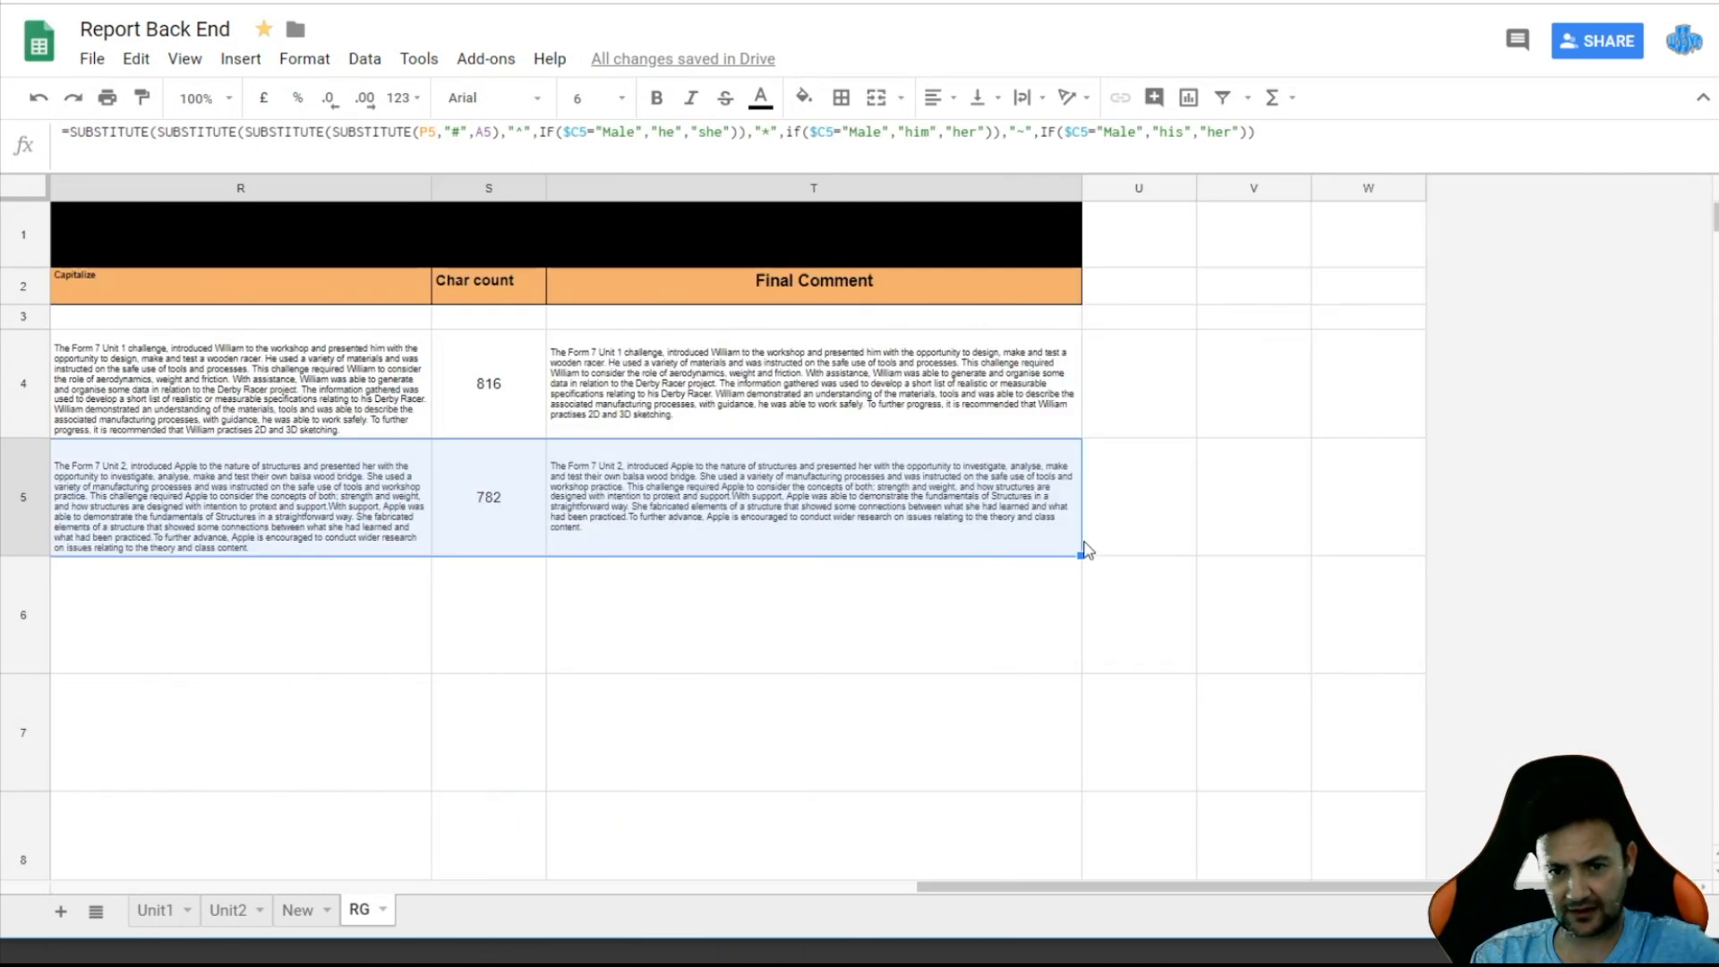
{"action": "mouse_move", "coordinate": [1081, 556]}
{"action": "left_mouse_down"}
{"action": "mouse_move", "coordinate": [1063, 913]}
{"action": "mouse_move", "coordinate": [1061, 559]}
{"action": "left_mouse_up"}
{"action": "scroll", "coordinate": [1061, 558], "scroll_direction": "left", "scroll_amount": 10}
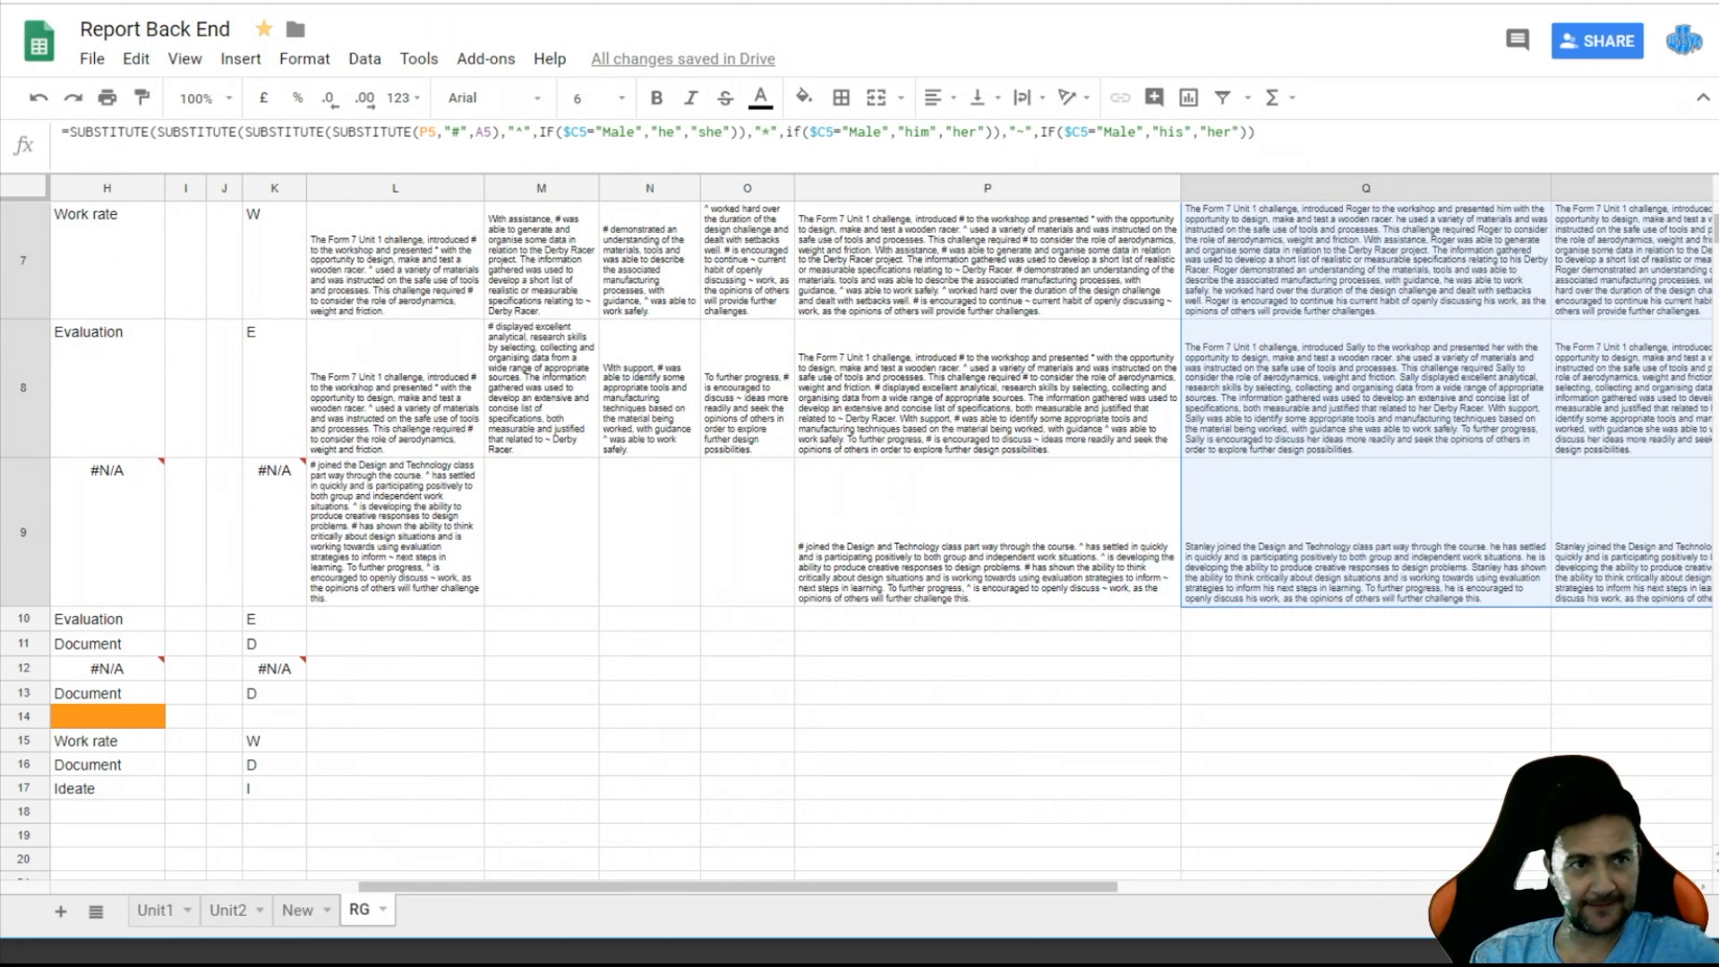
- Switch to the Report Front End spreadsheet and set the Reported Project in row 11 to Unit 2
{"action": "key", "text": "ctrl+Tab"}
{"action": "scroll", "coordinate": [426, 606], "scroll_direction": "down", "scroll_amount": 3}
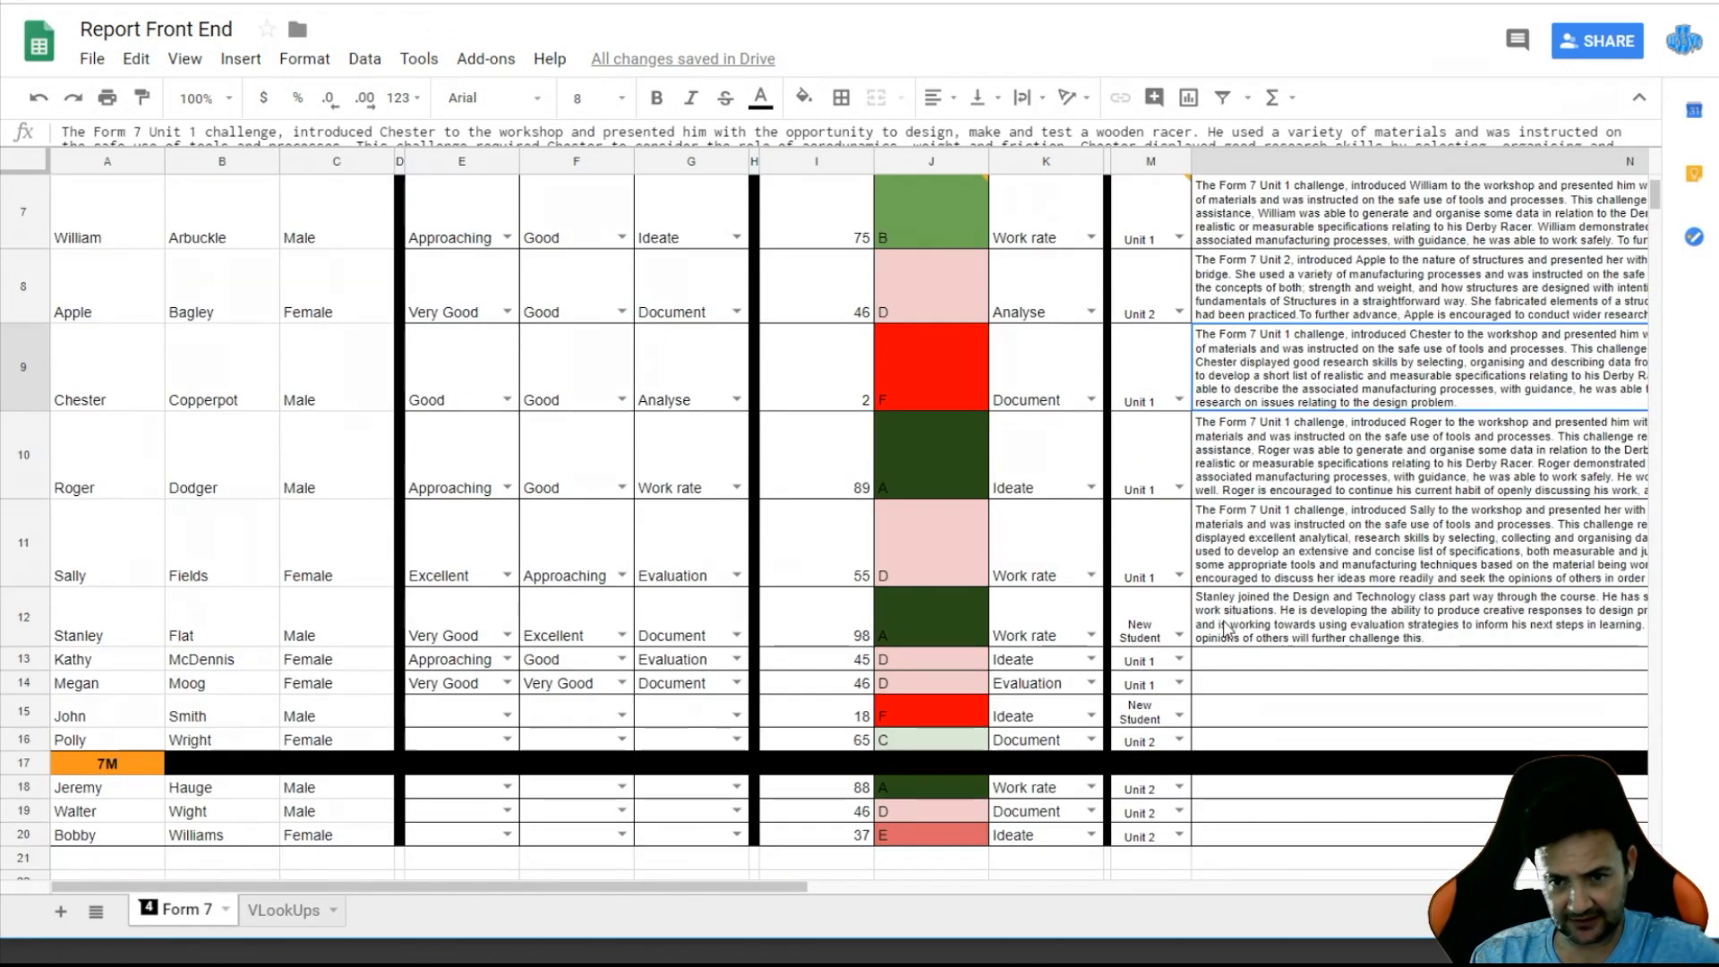
{"action": "scroll", "coordinate": [1224, 627], "scroll_direction": "right", "scroll_amount": 4}
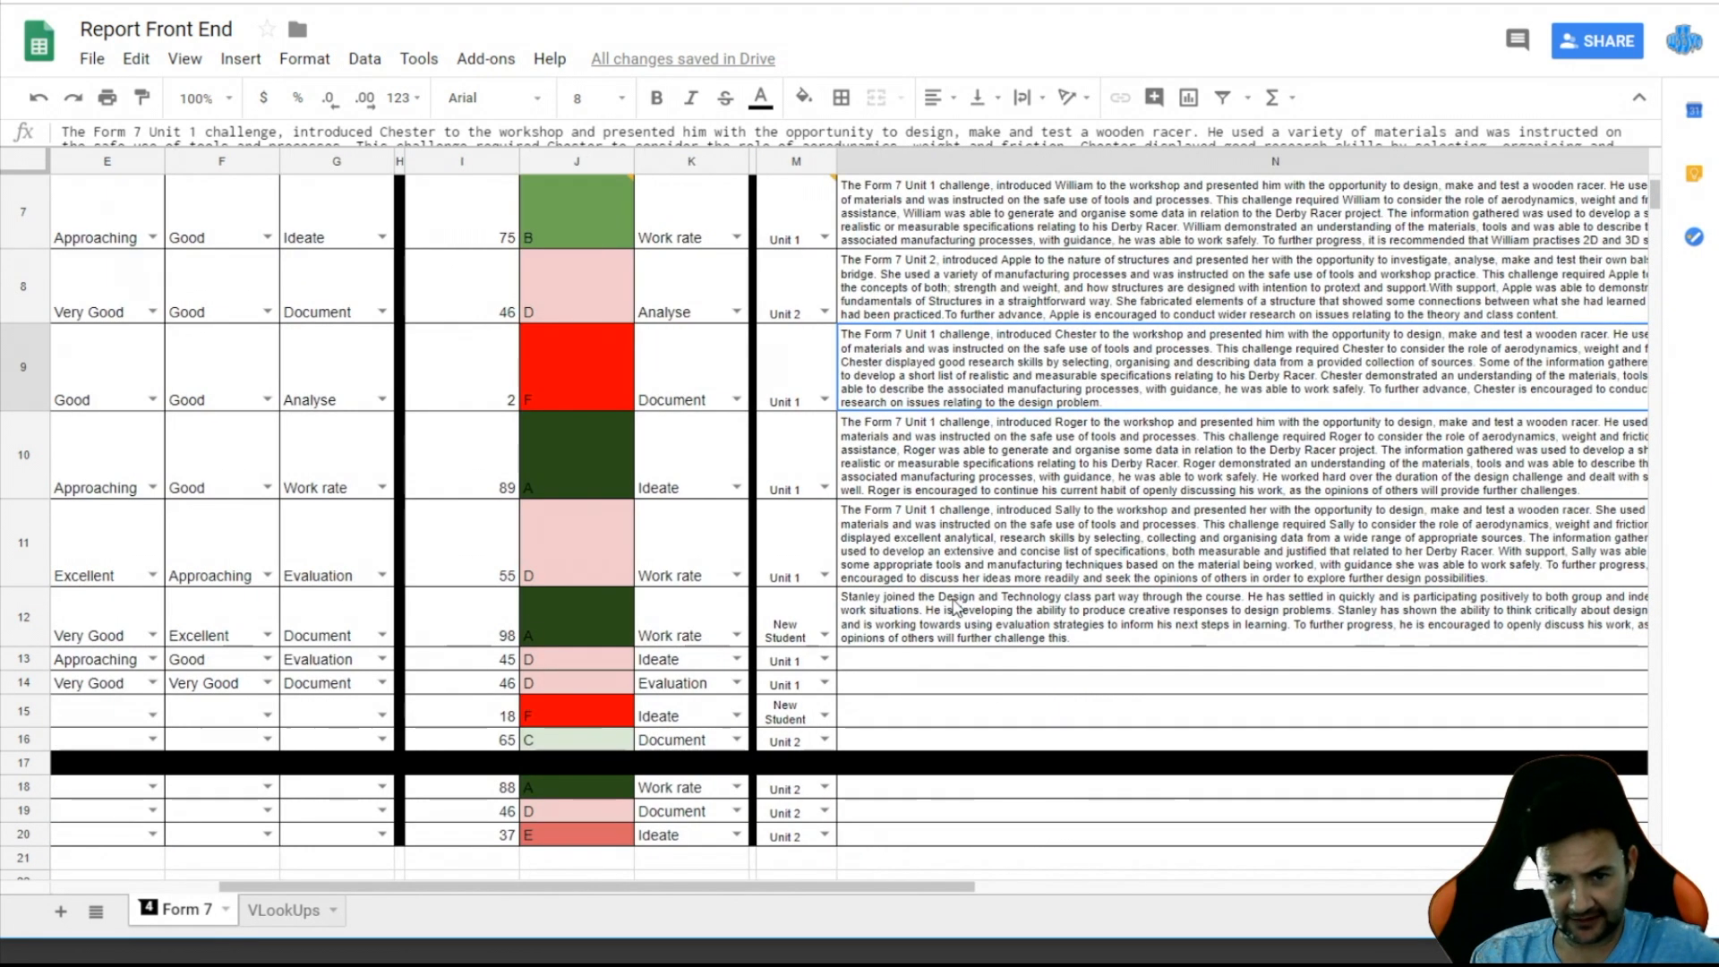
{"action": "scroll", "coordinate": [1163, 618], "scroll_direction": "right", "scroll_amount": 2}
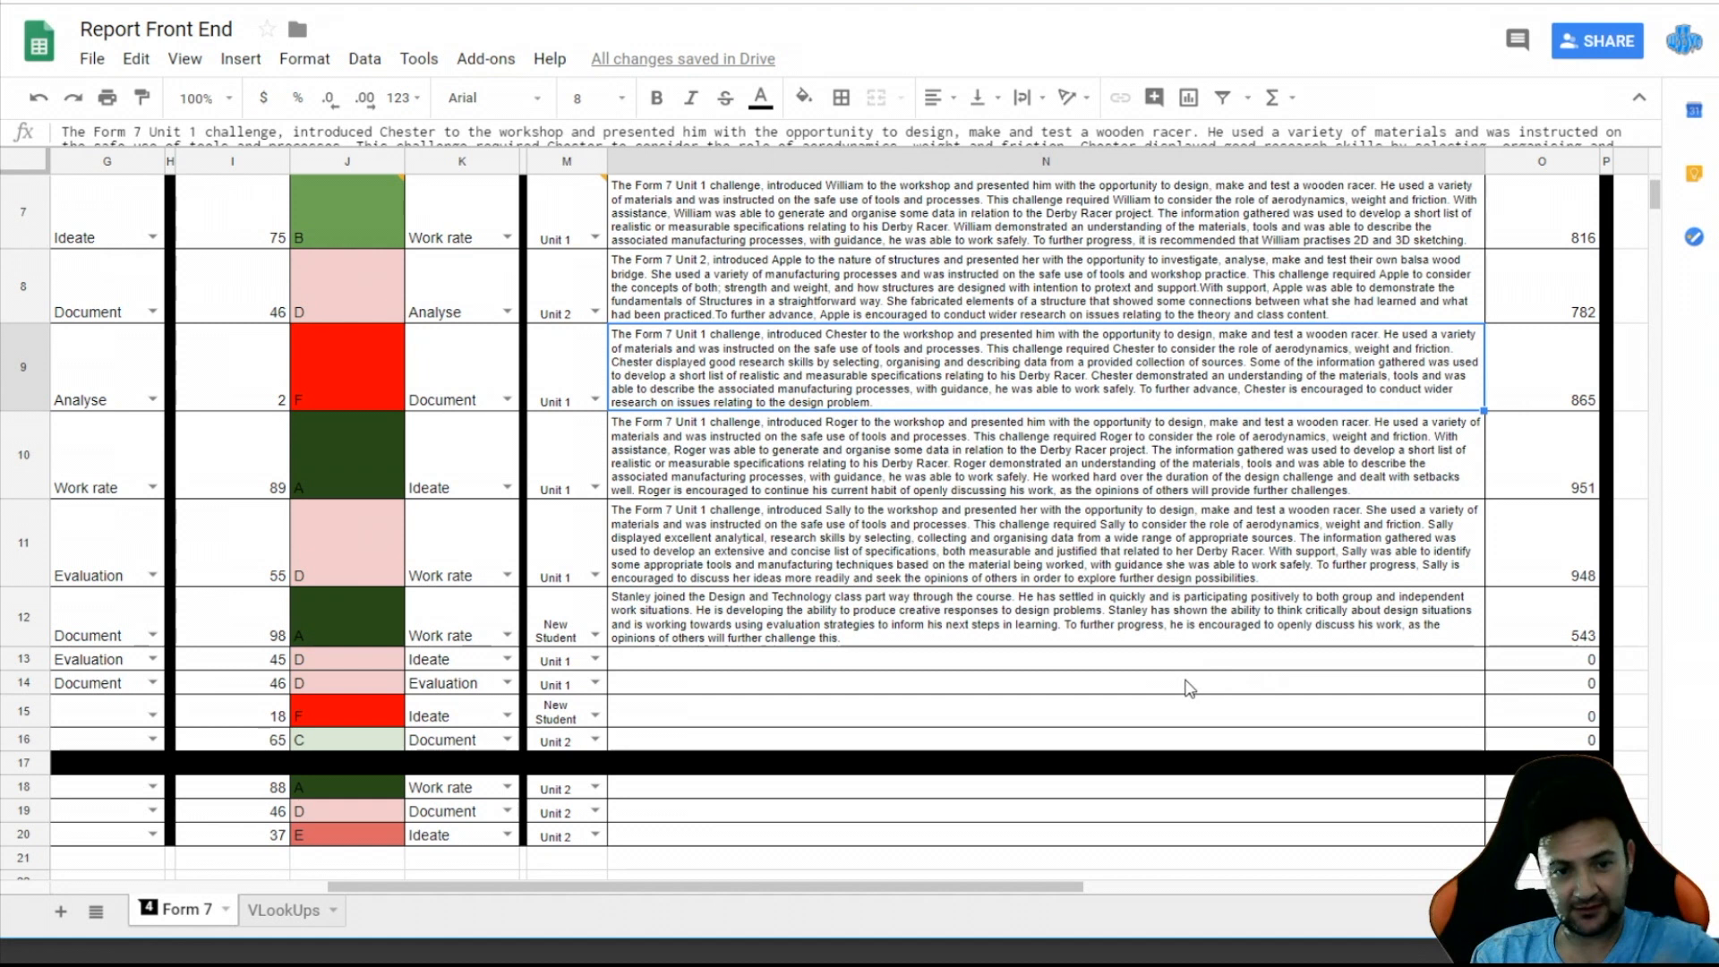
{"action": "scroll", "coordinate": [797, 694], "scroll_direction": "left", "scroll_amount": 2}
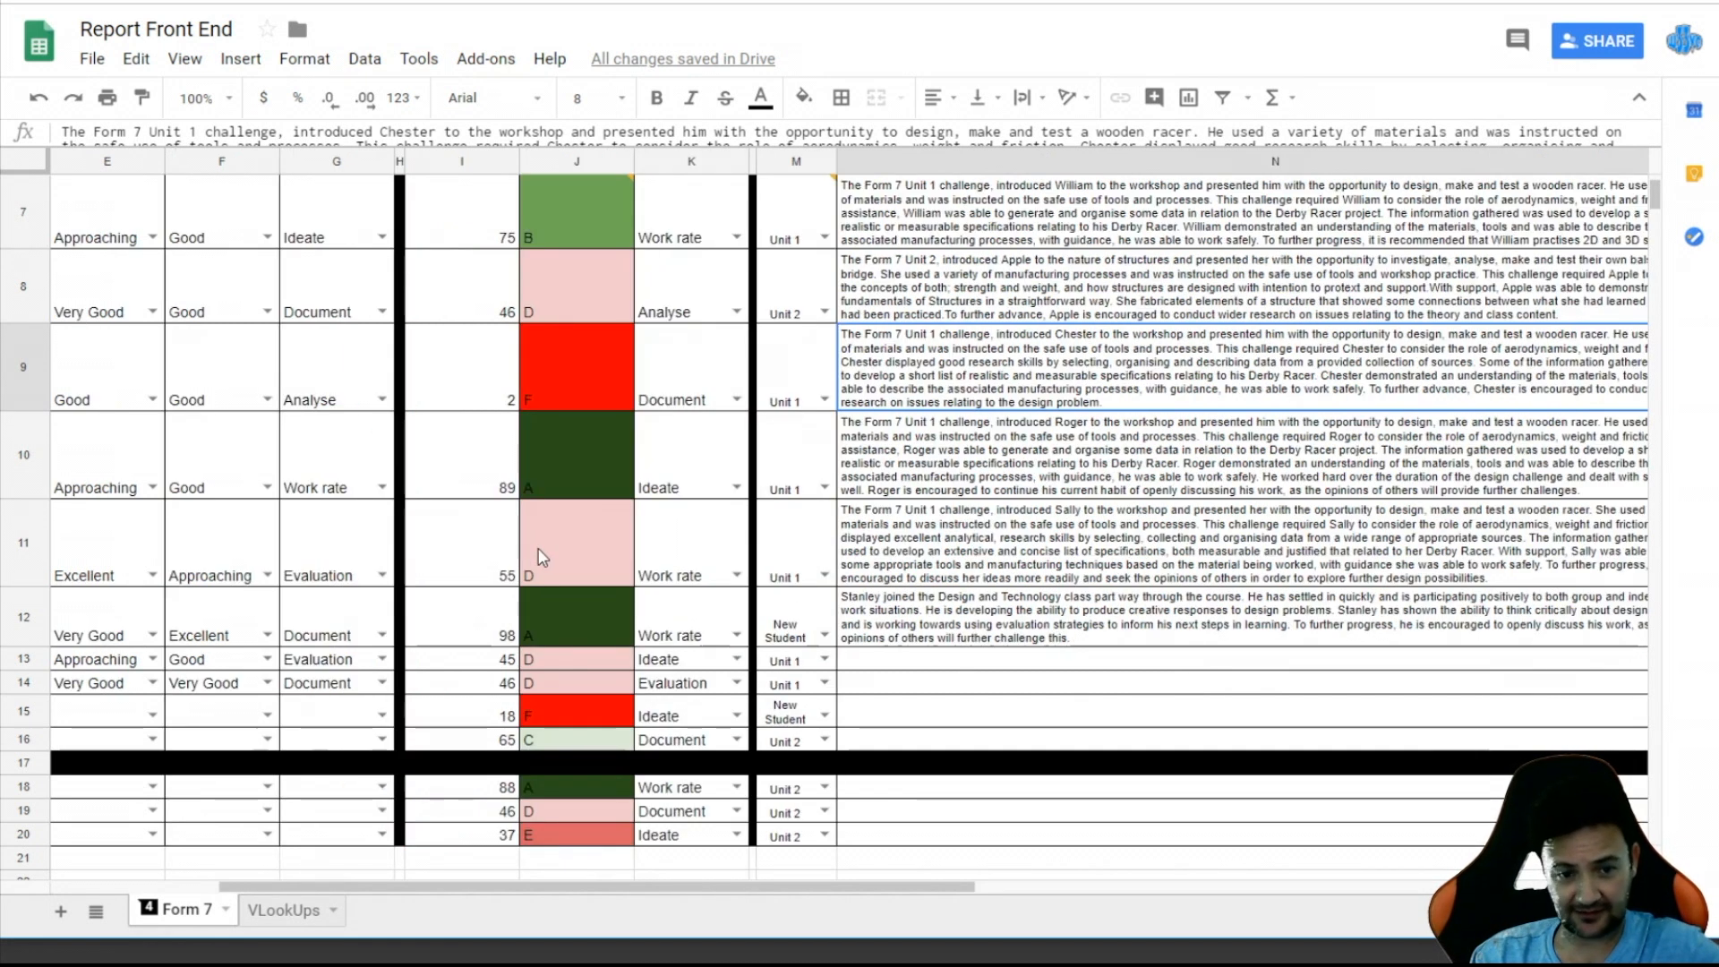
{"action": "left_click", "coordinate": [824, 576]}
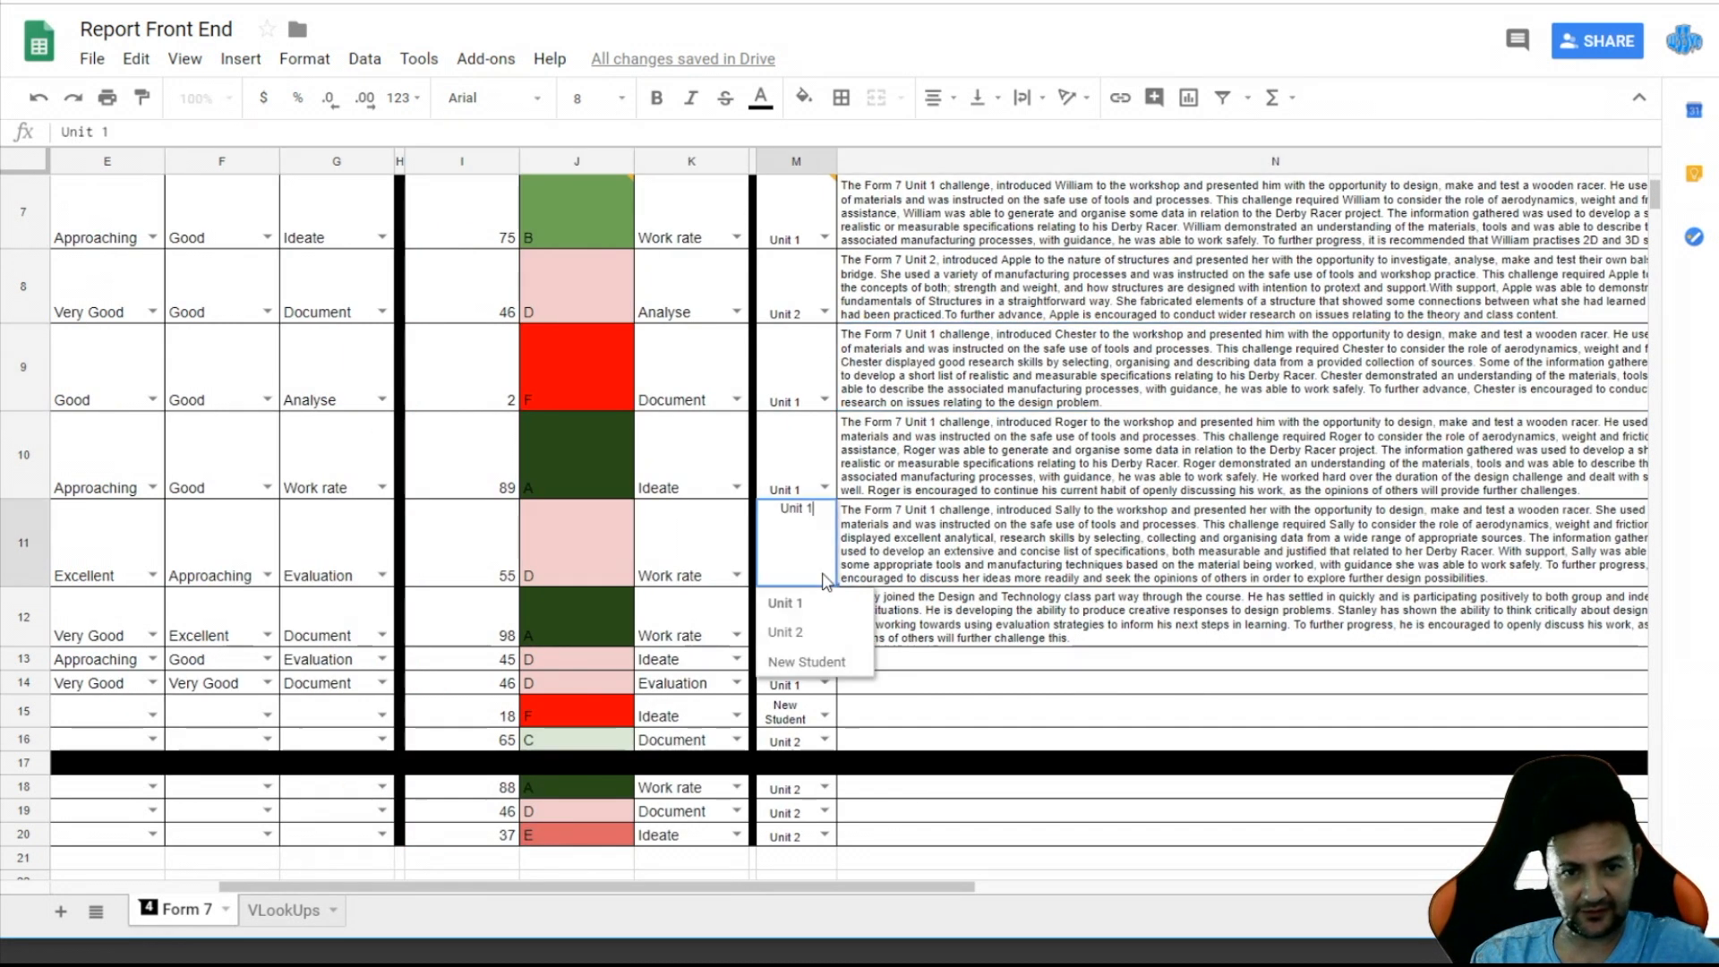
{"action": "left_click", "coordinate": [774, 632]}
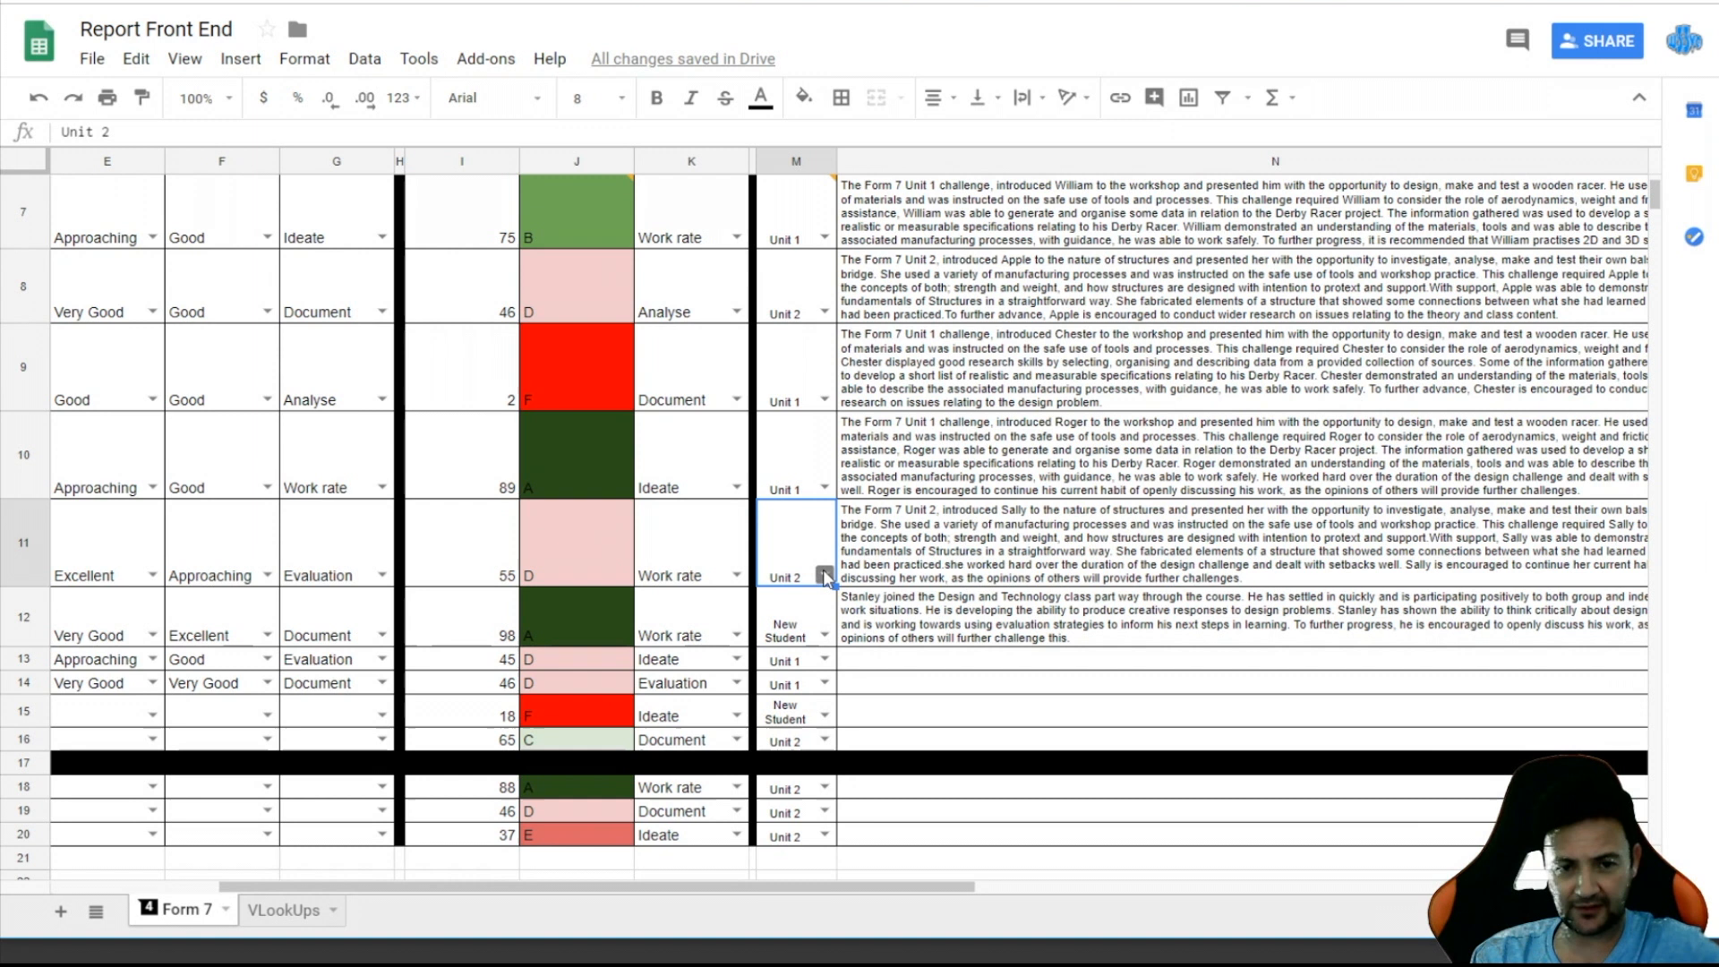
- Set the Unit 2 test result in I11 to 100
{"action": "scroll", "coordinate": [1091, 561], "scroll_direction": "left", "scroll_amount": 5}
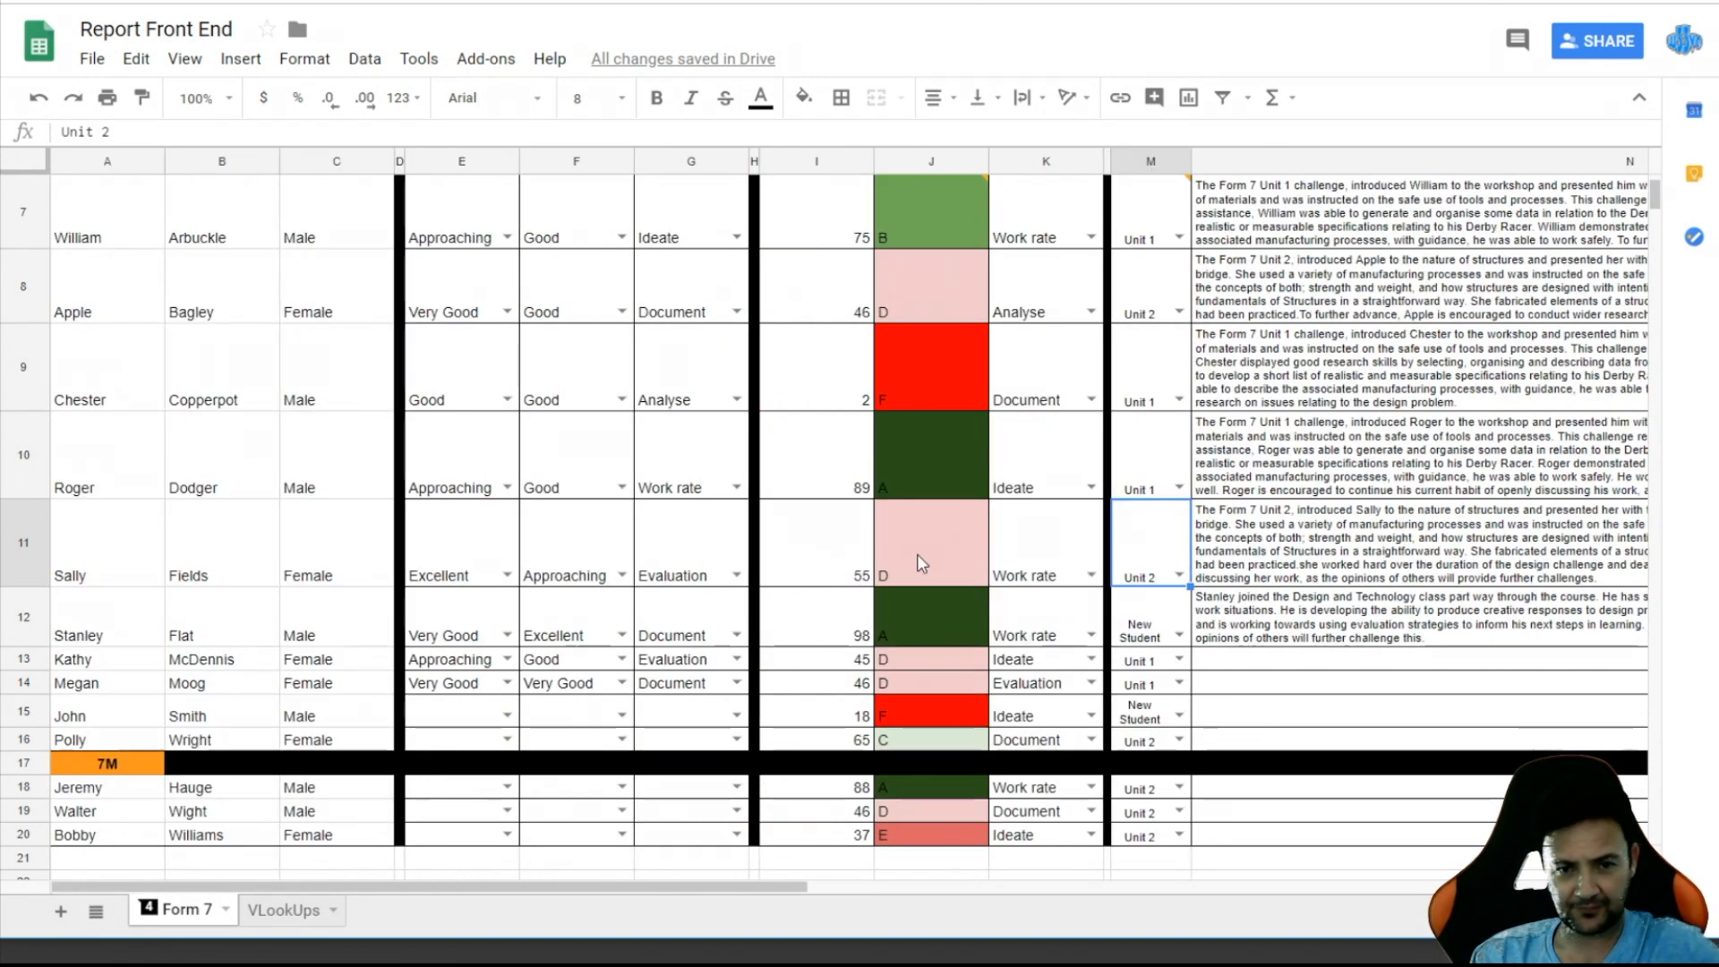
{"action": "left_click", "coordinate": [915, 555]}
{"action": "key", "text": "Left"}
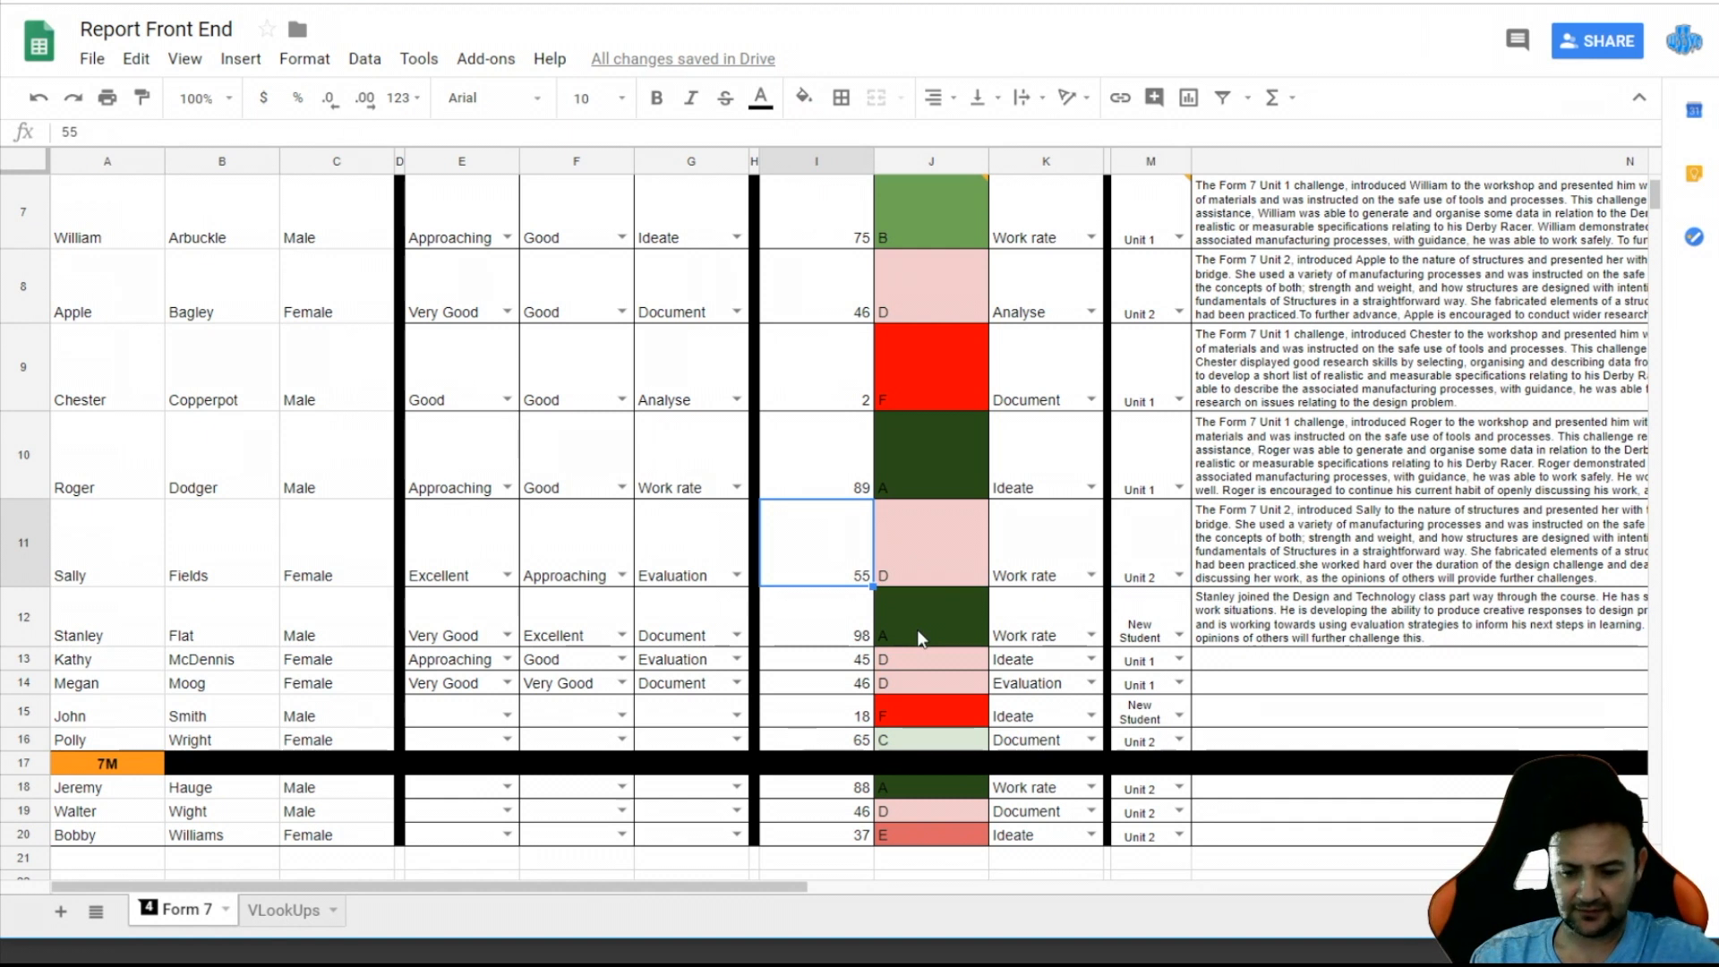
{"action": "type", "text": "100"}
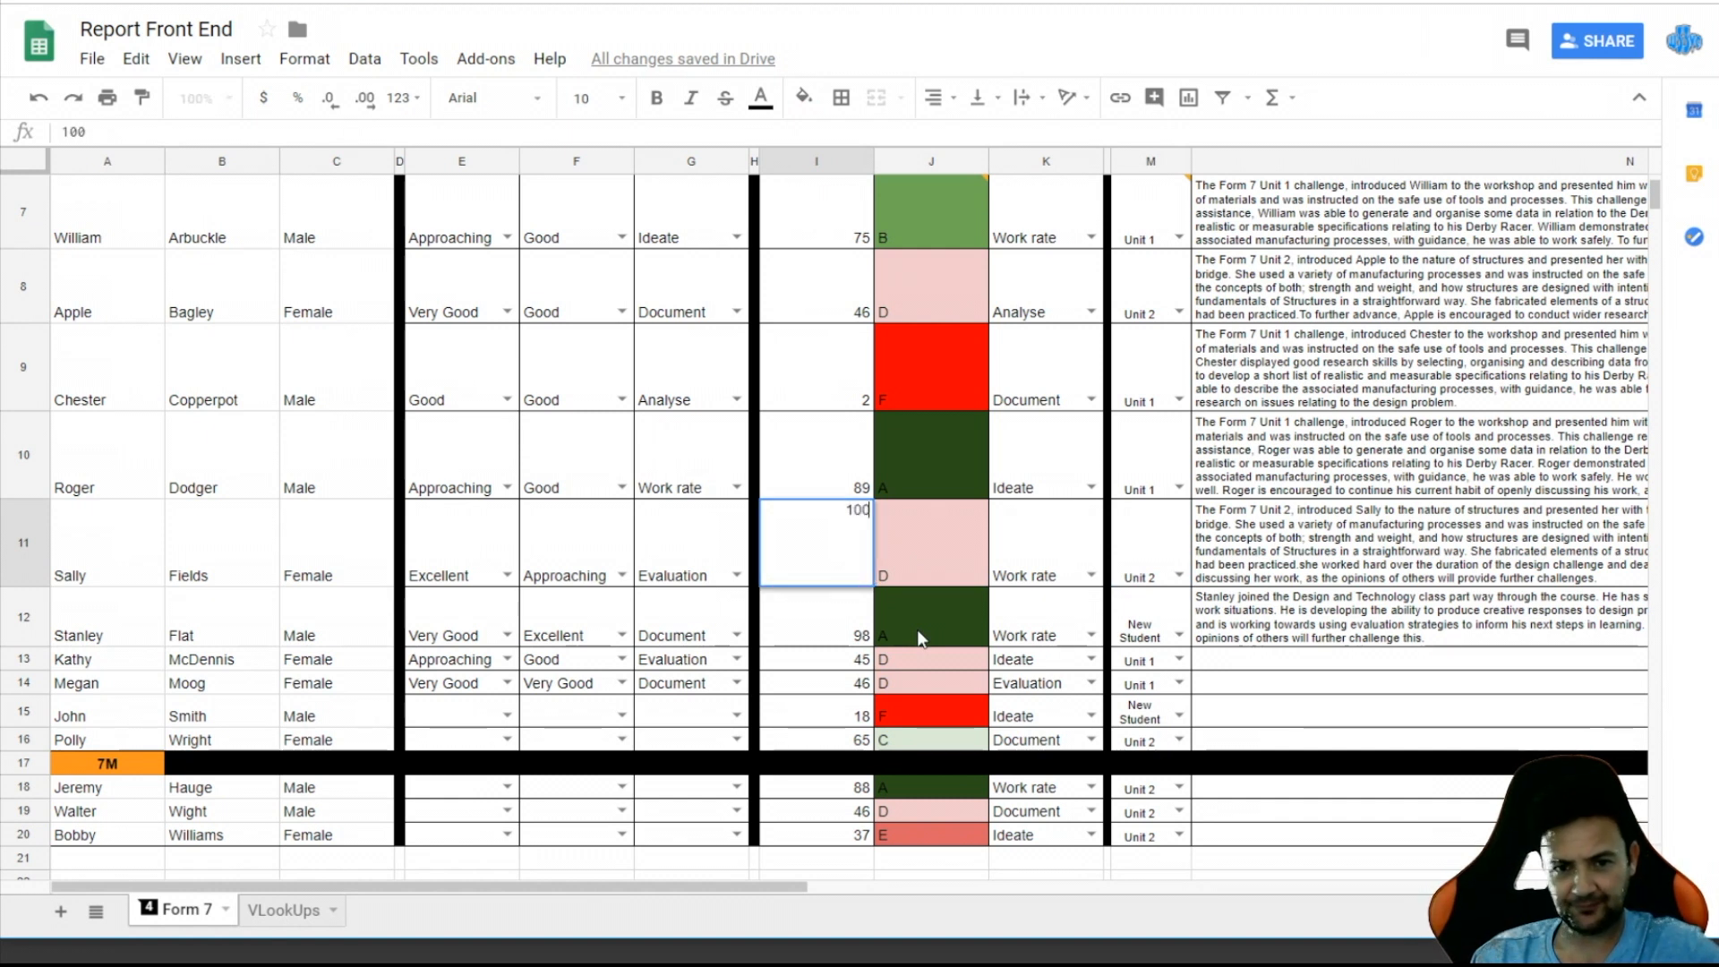
{"action": "key", "text": "Return"}
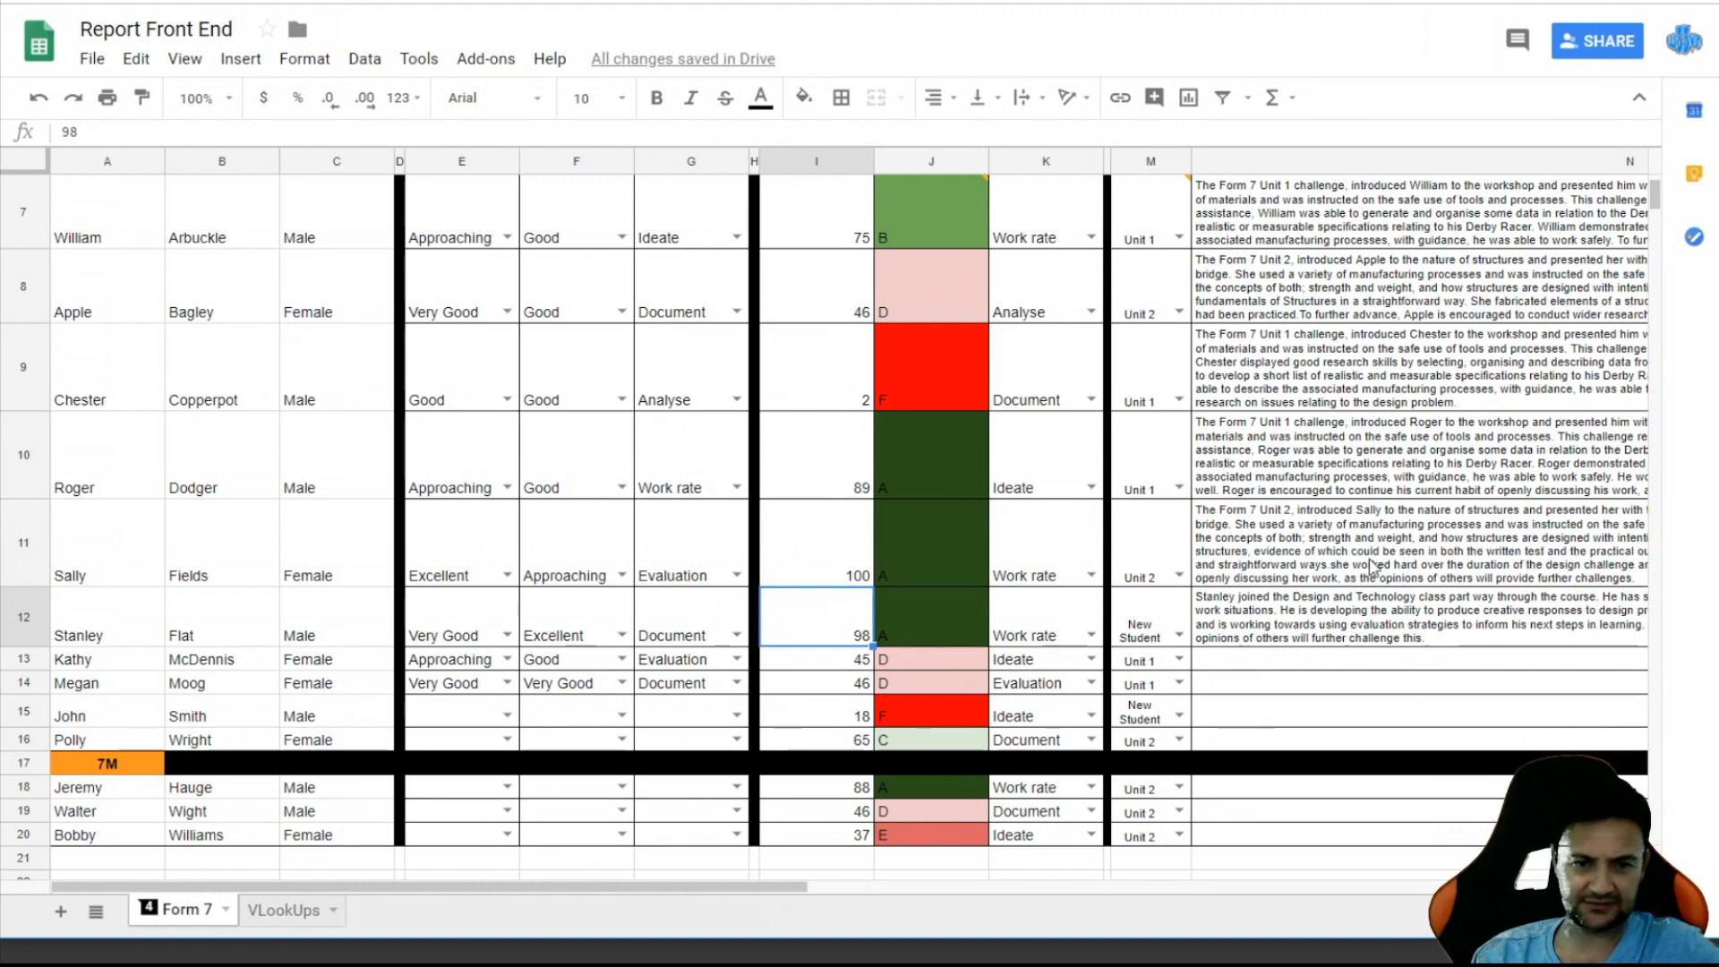
{"action": "scroll", "coordinate": [769, 567], "scroll_direction": "up", "scroll_amount": 3}
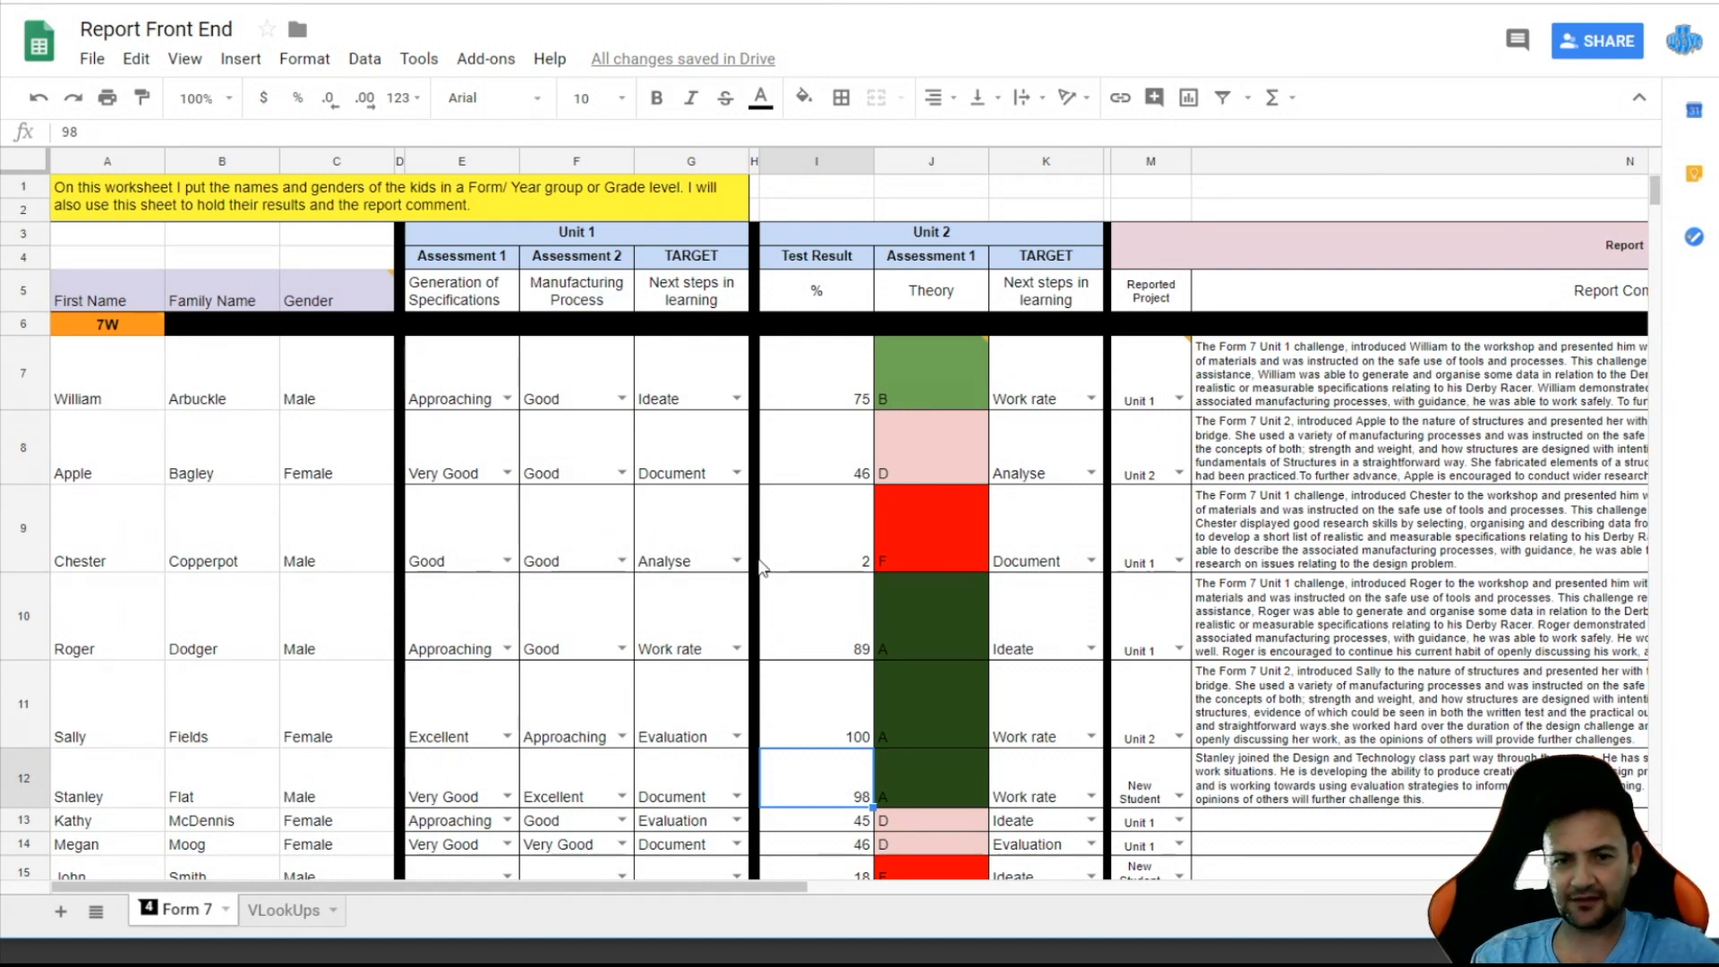
{"action": "scroll", "coordinate": [761, 566], "scroll_direction": "down", "scroll_amount": 5}
{"action": "scroll", "coordinate": [895, 570], "scroll_direction": "up", "scroll_amount": 5}
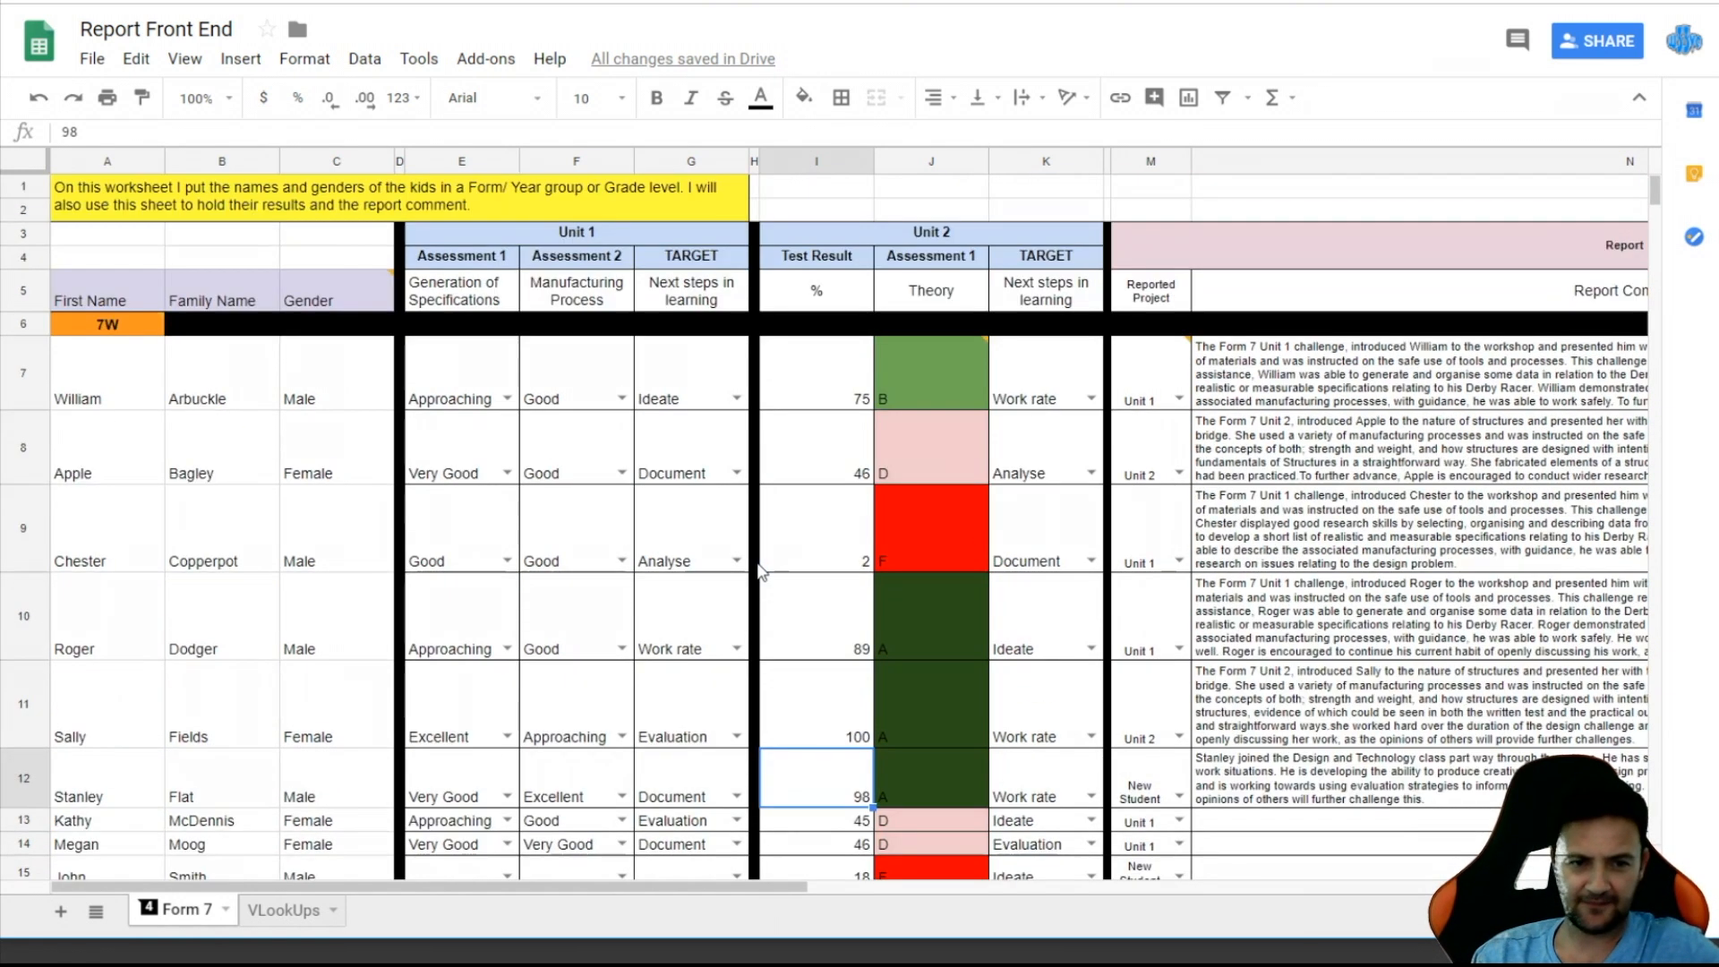
{"action": "scroll", "coordinate": [646, 572], "scroll_direction": "down", "scroll_amount": 1}
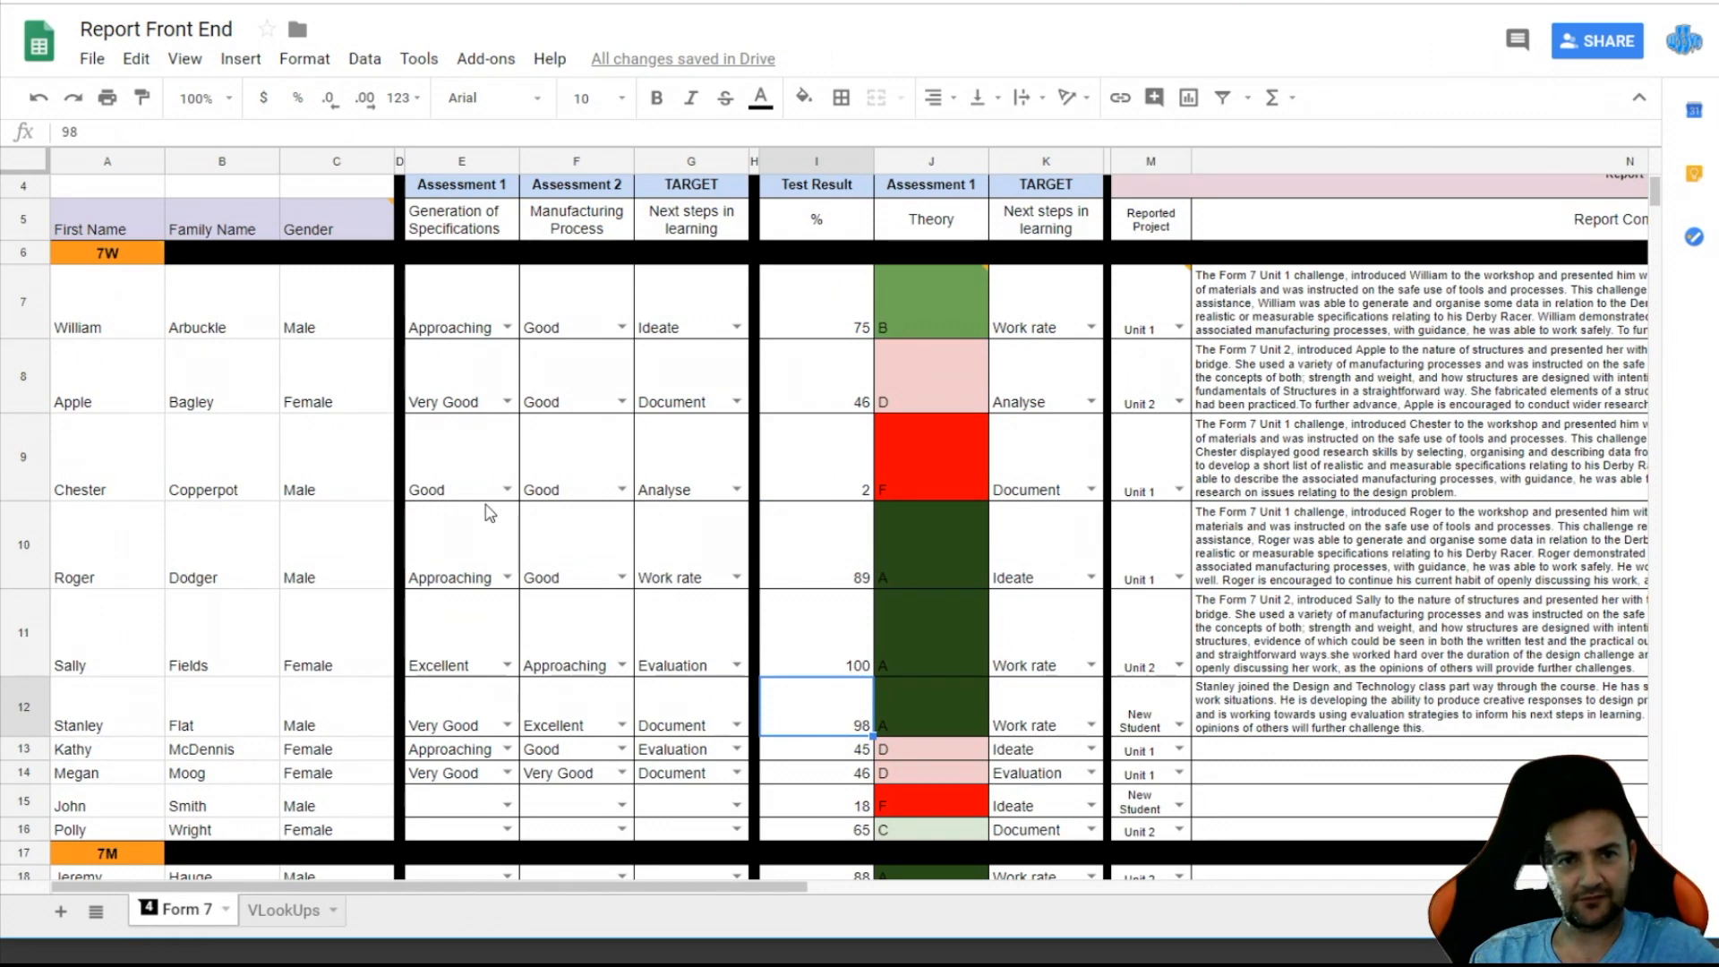
{"action": "left_click", "coordinate": [1032, 958]}
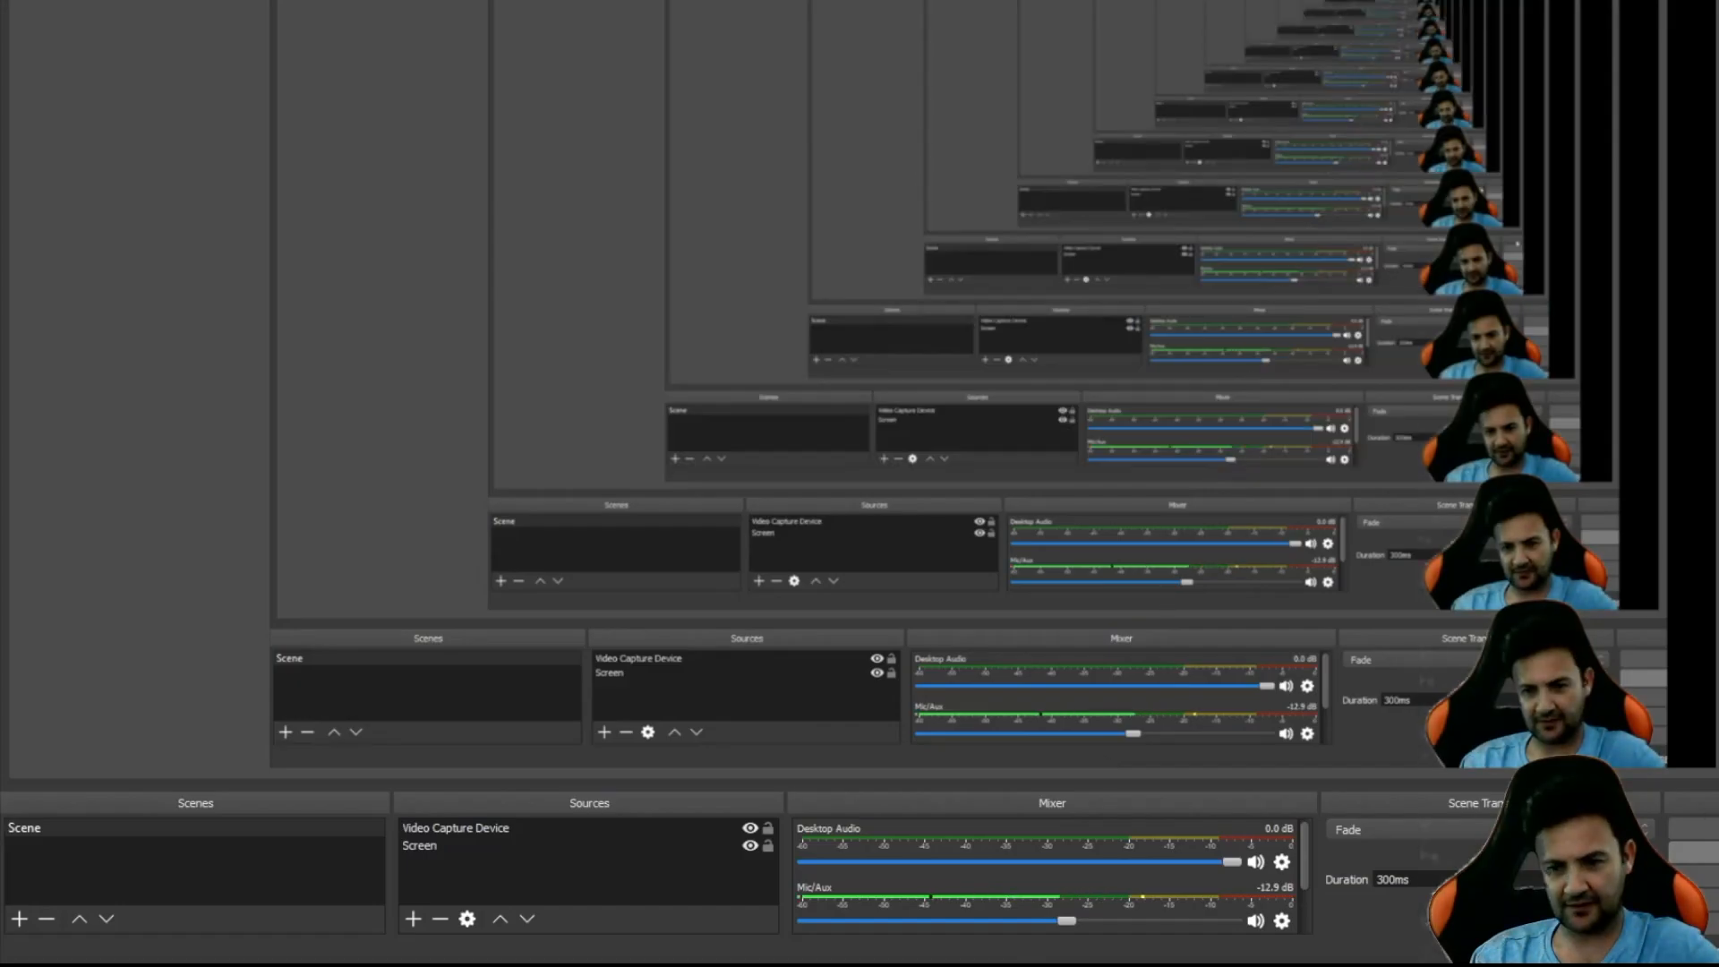